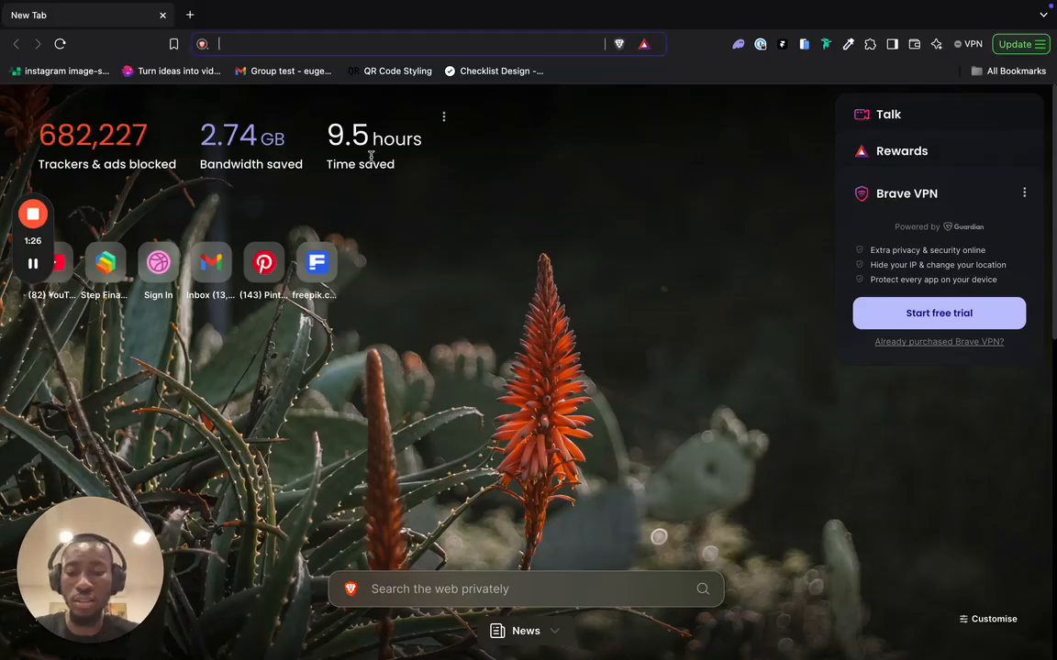
- Go to dribbble.com and sign in with a Google account
{"action": "type", "text": "dr"}
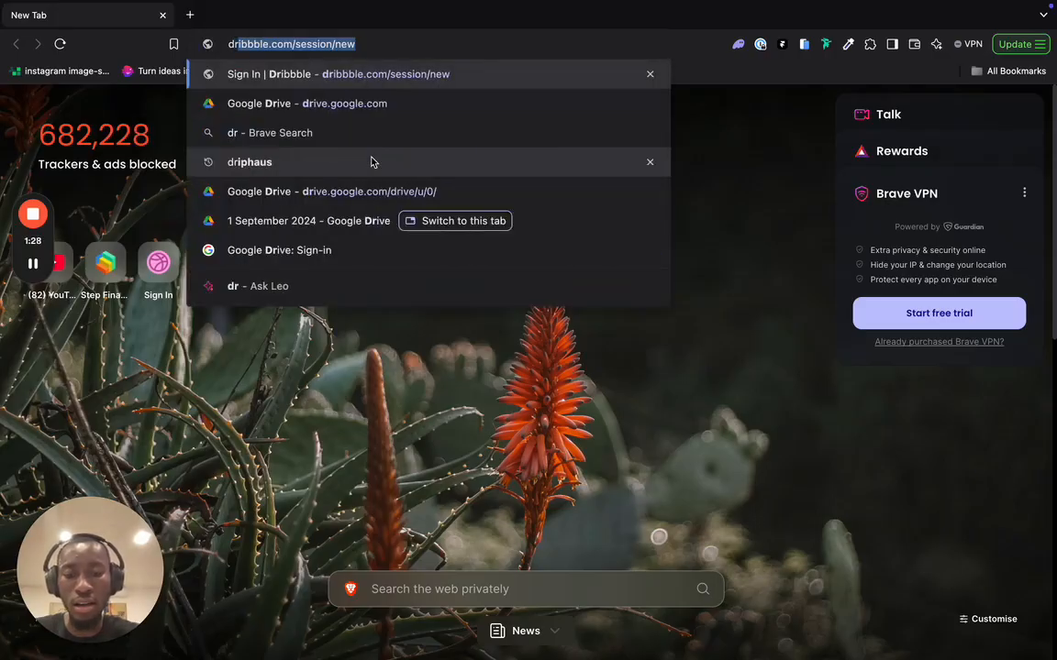
{"action": "type", "text": "i"}
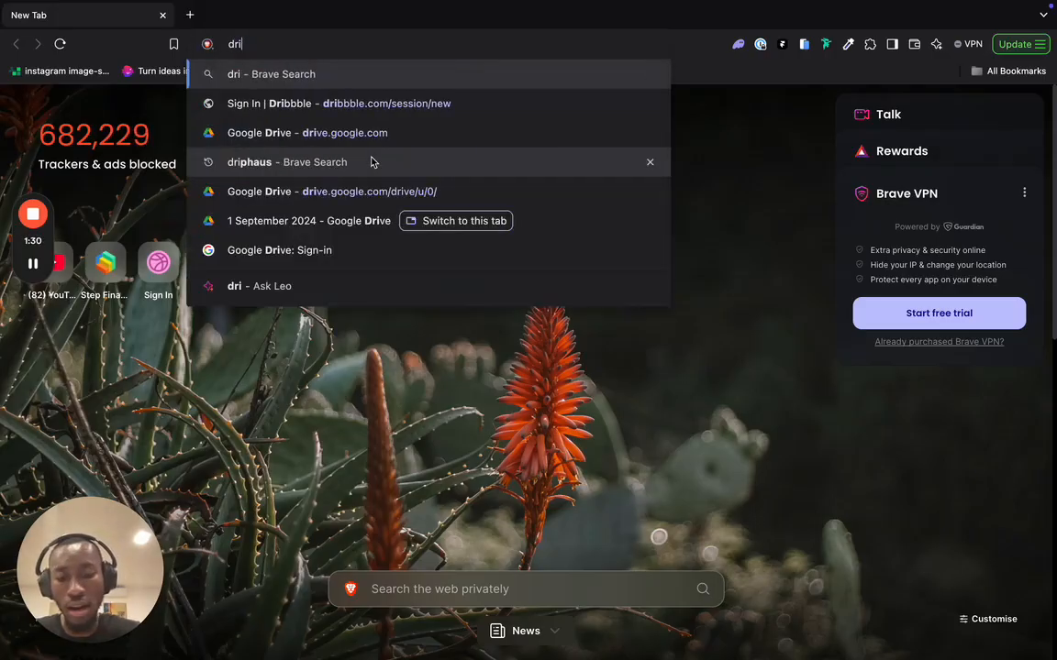
{"action": "type", "text": "bbble.com"}
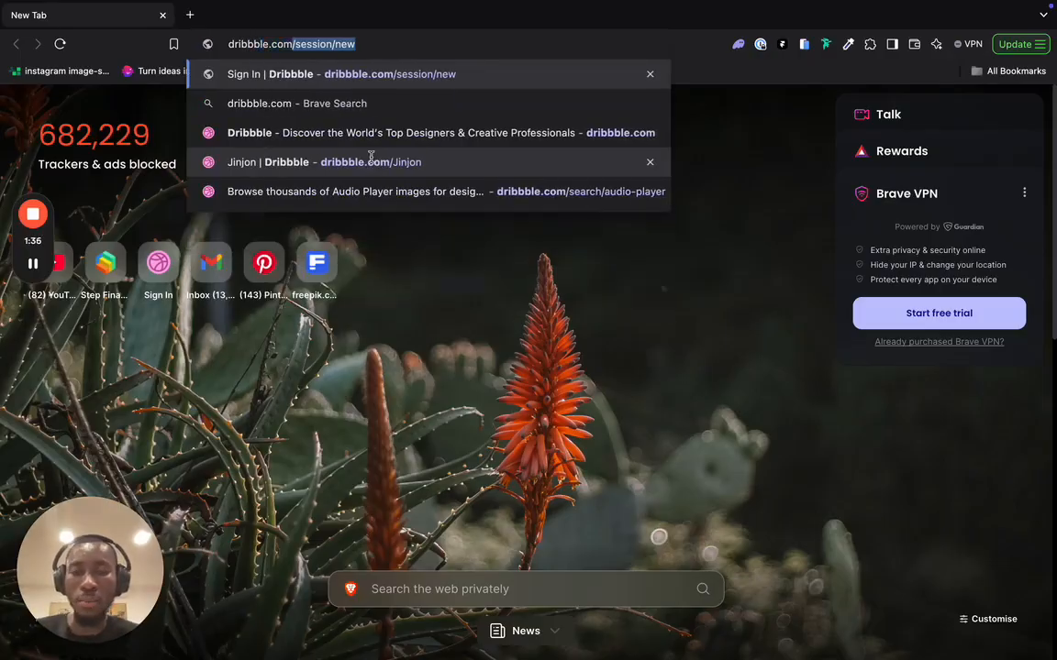
{"action": "key", "text": "Return"}
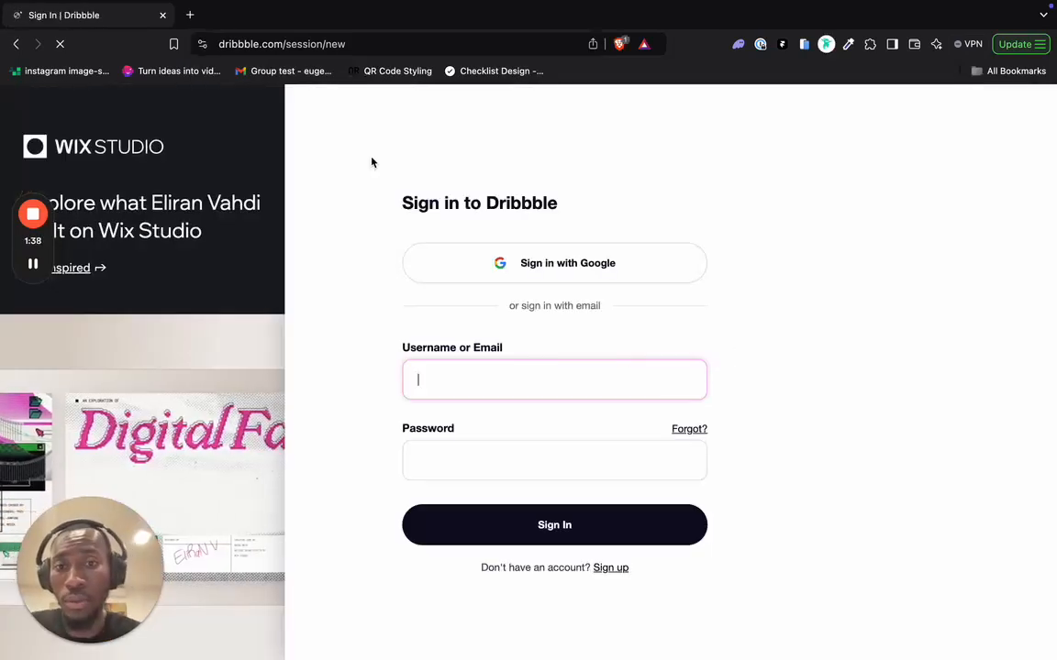
{"action": "left_click", "coordinate": [519, 260]}
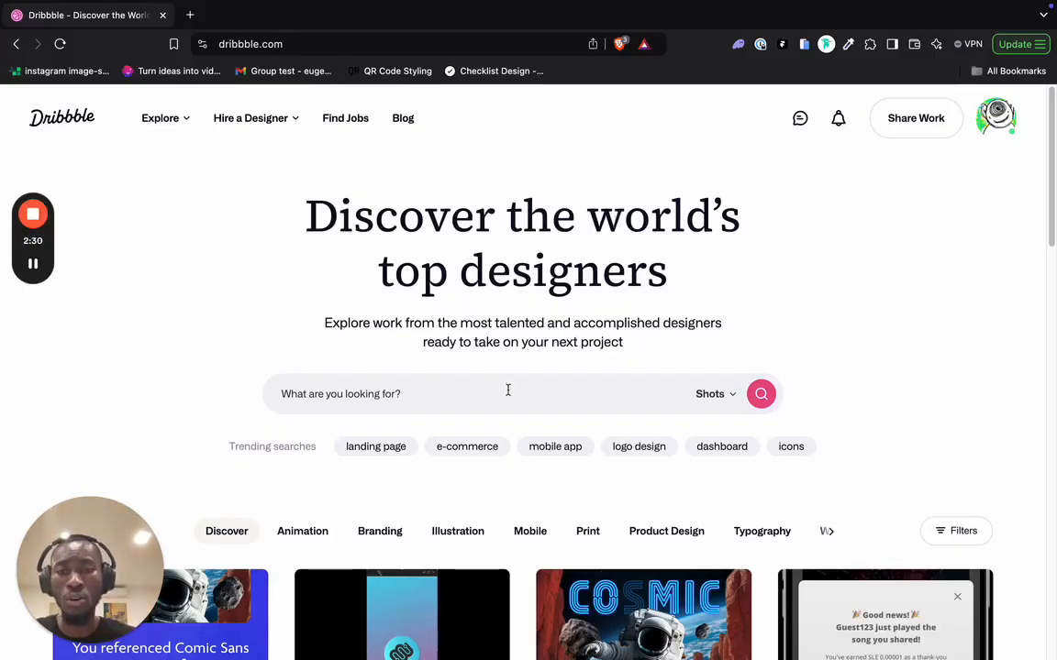
- Search Dribbble for 'fashion' design shots
{"action": "left_click", "coordinate": [462, 391]}
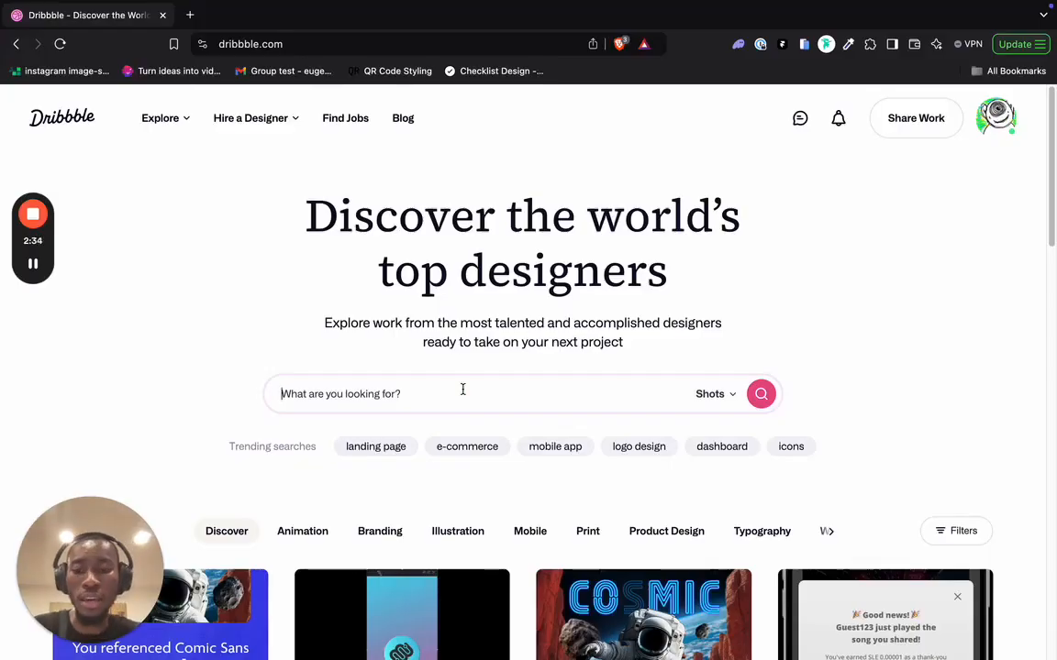
{"action": "type", "text": "fash"}
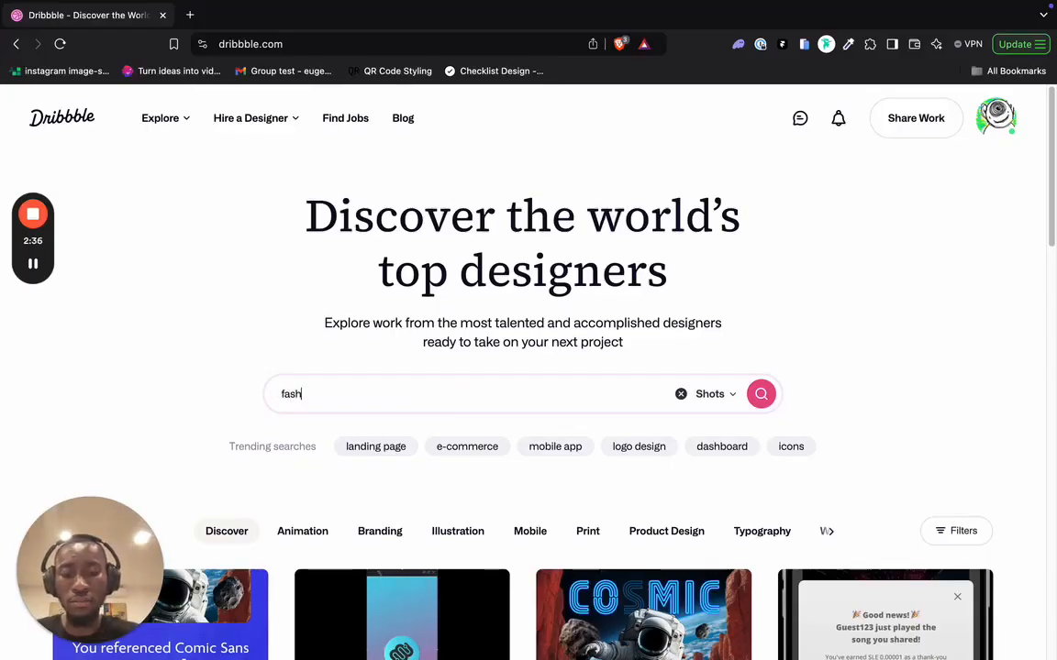
{"action": "type", "text": "ion"}
{"action": "key", "text": "Return"}
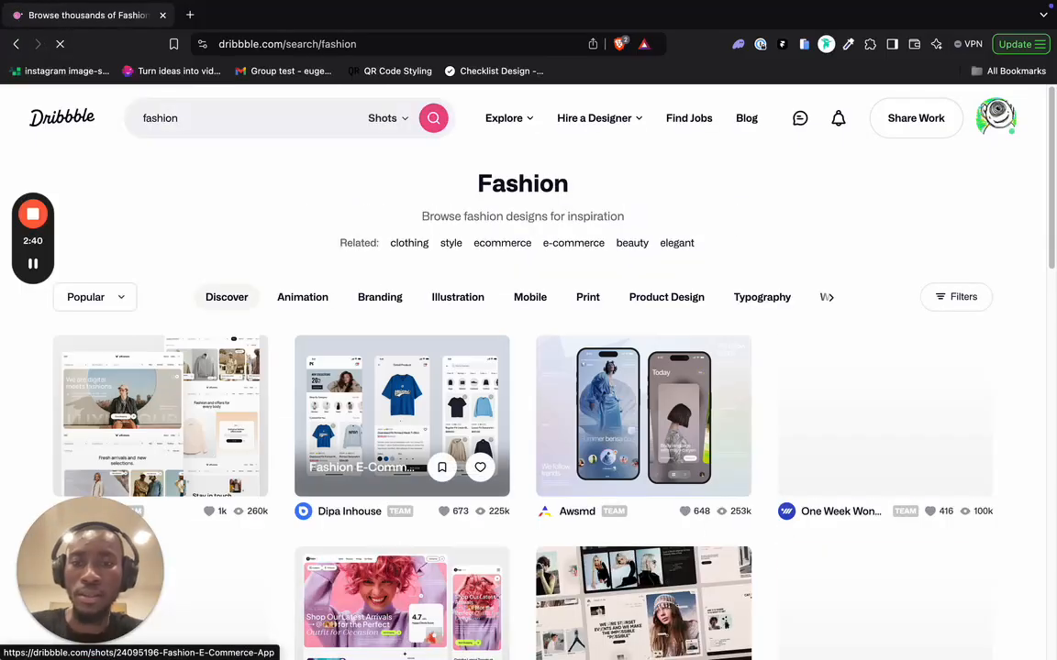
- Scroll the results and open the 'ZEND - Streetwear Fashion Website' shot
{"action": "scroll", "coordinate": [529, 453], "scroll_direction": "down", "scroll_amount": 3}
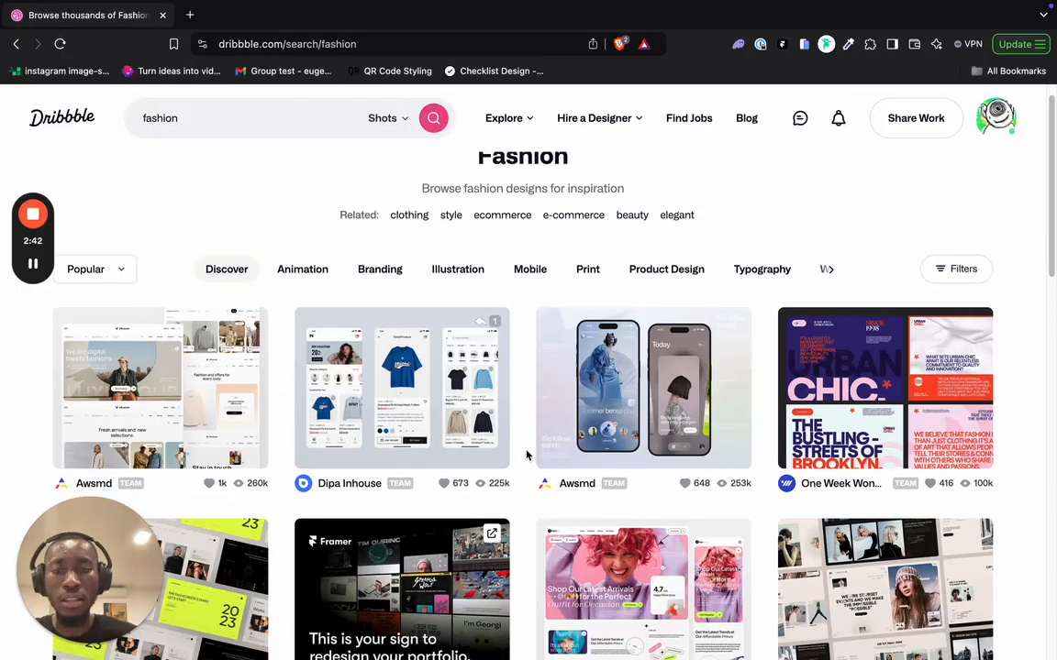
{"action": "scroll", "coordinate": [528, 453], "scroll_direction": "down", "scroll_amount": 6}
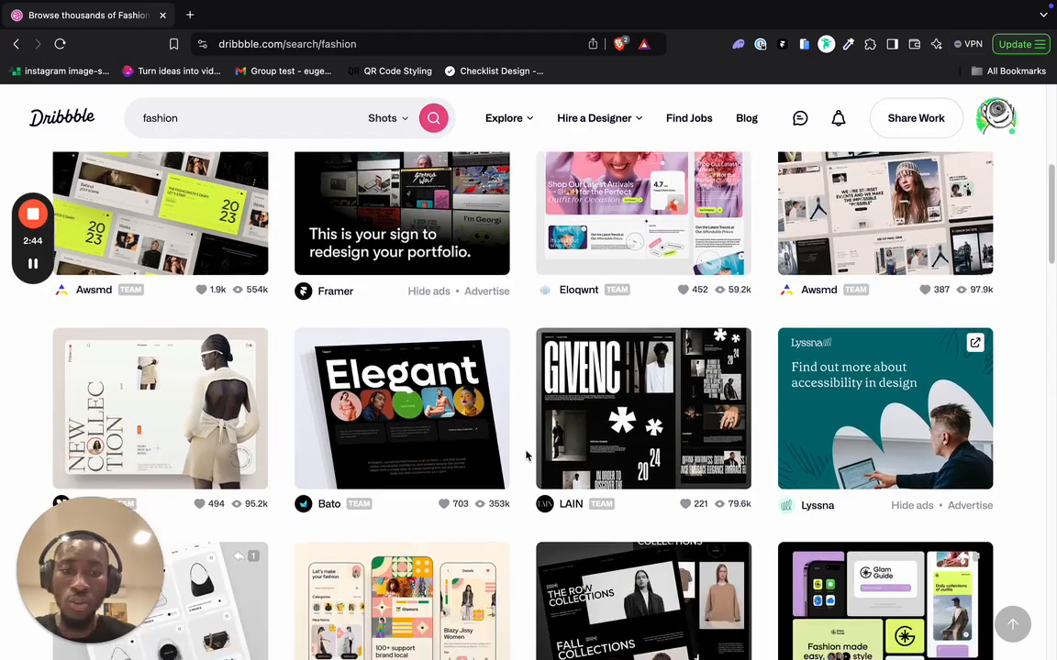
{"action": "scroll", "coordinate": [525, 456], "scroll_direction": "down", "scroll_amount": 6}
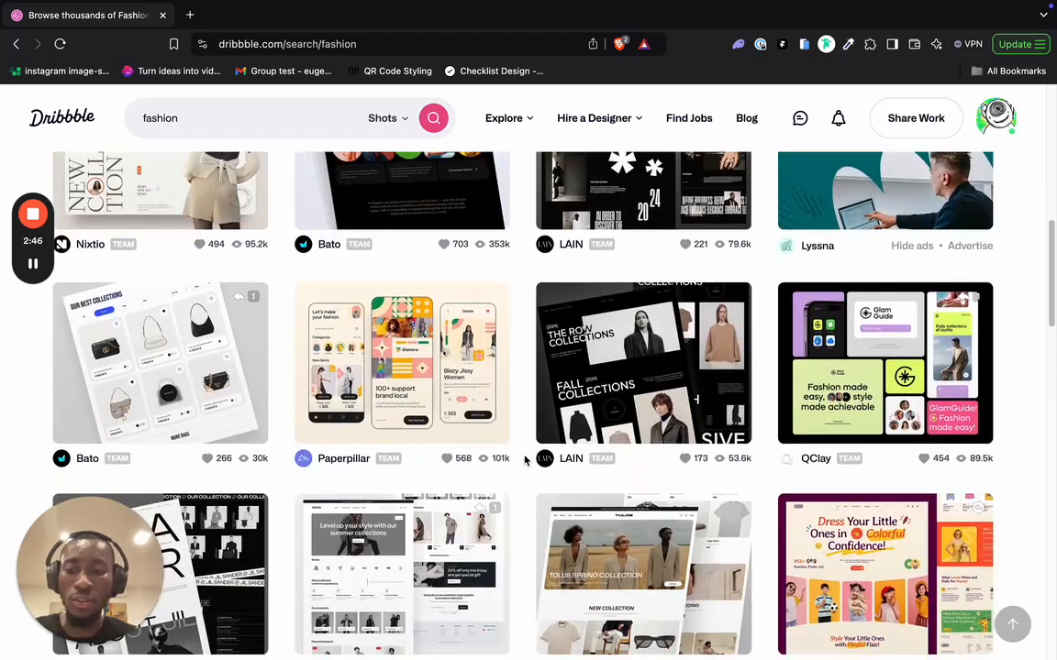
{"action": "scroll", "coordinate": [525, 461], "scroll_direction": "down", "scroll_amount": 10}
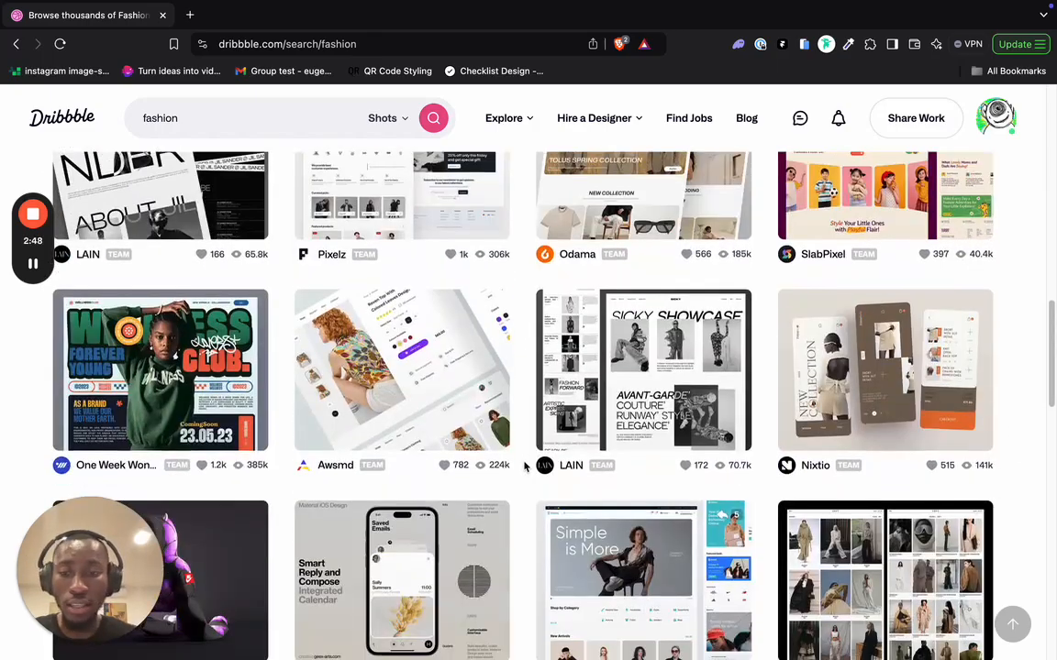
{"action": "scroll", "coordinate": [523, 473], "scroll_direction": "down", "scroll_amount": 7}
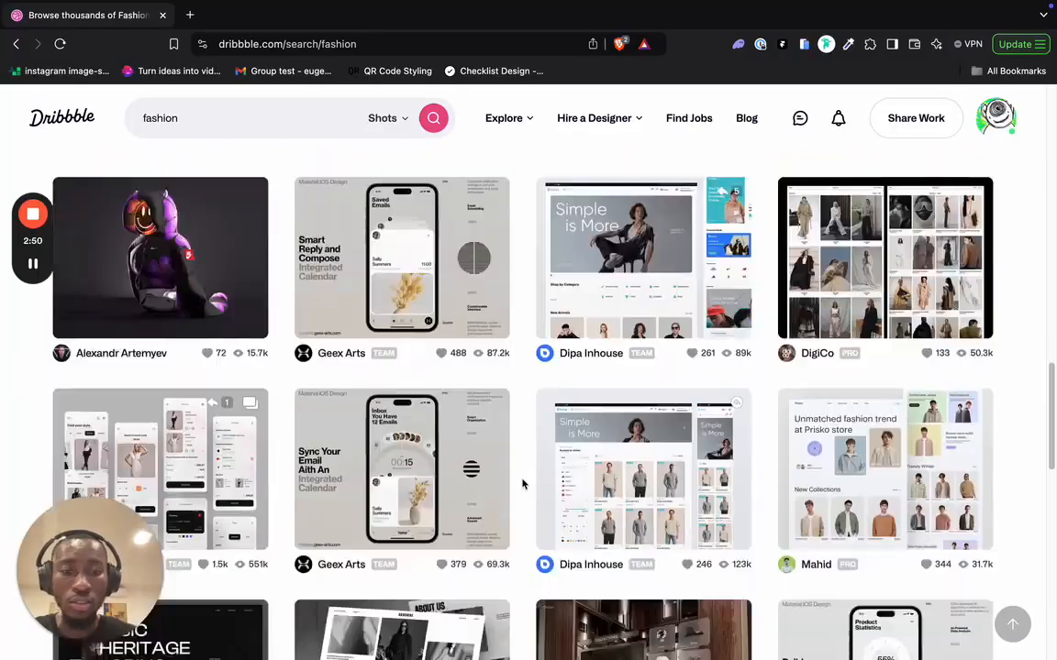
{"action": "scroll", "coordinate": [523, 486], "scroll_direction": "down", "scroll_amount": 13}
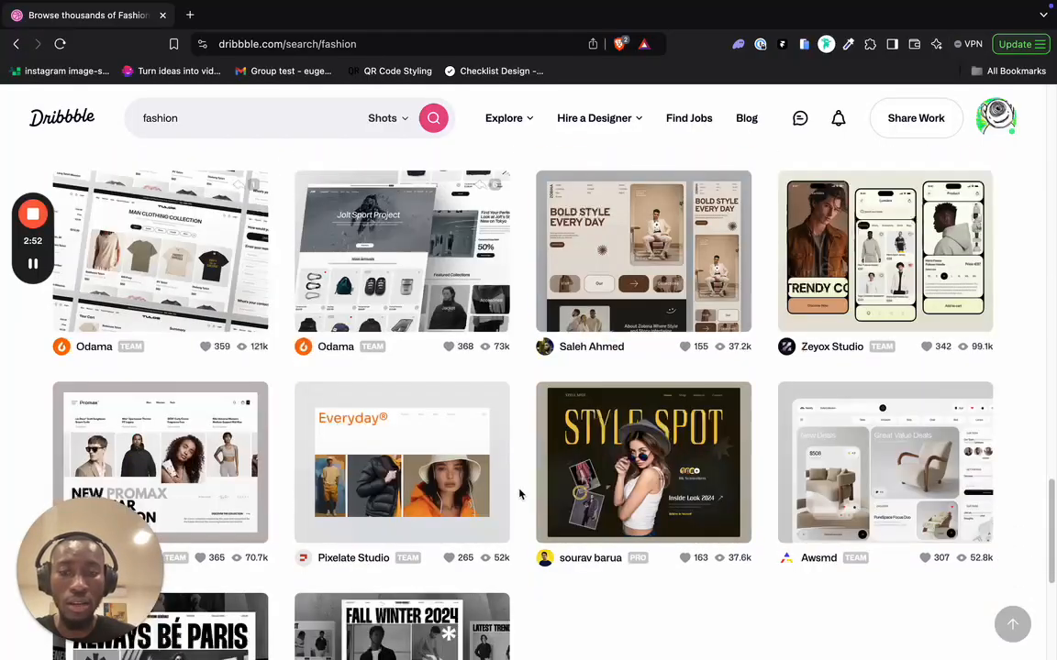
{"action": "scroll", "coordinate": [519, 495], "scroll_direction": "down", "scroll_amount": 9}
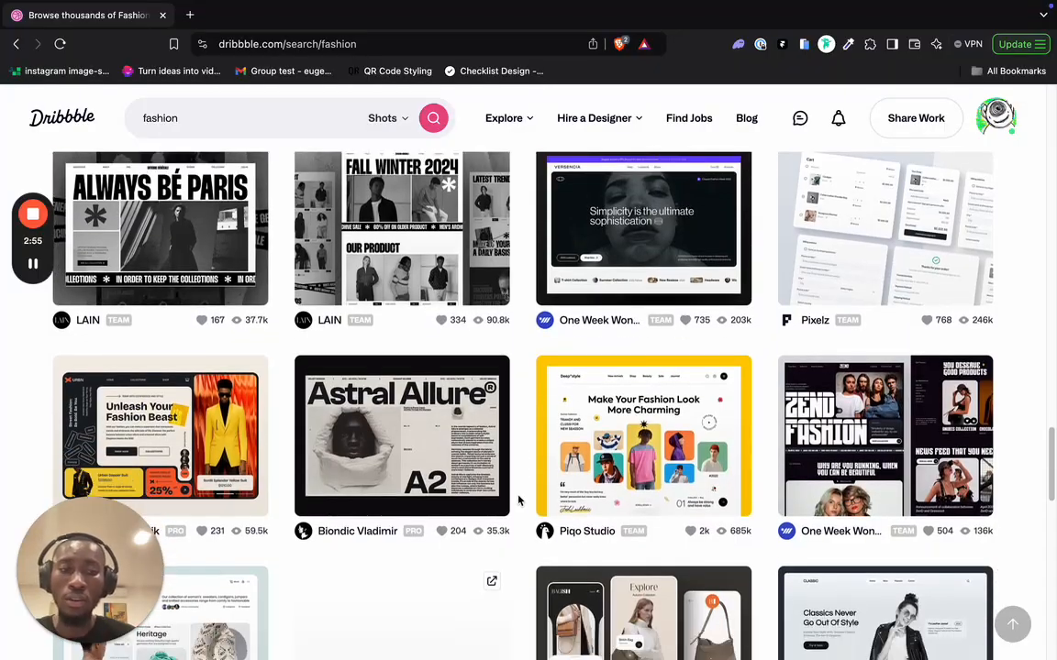
{"action": "left_click", "coordinate": [825, 422]}
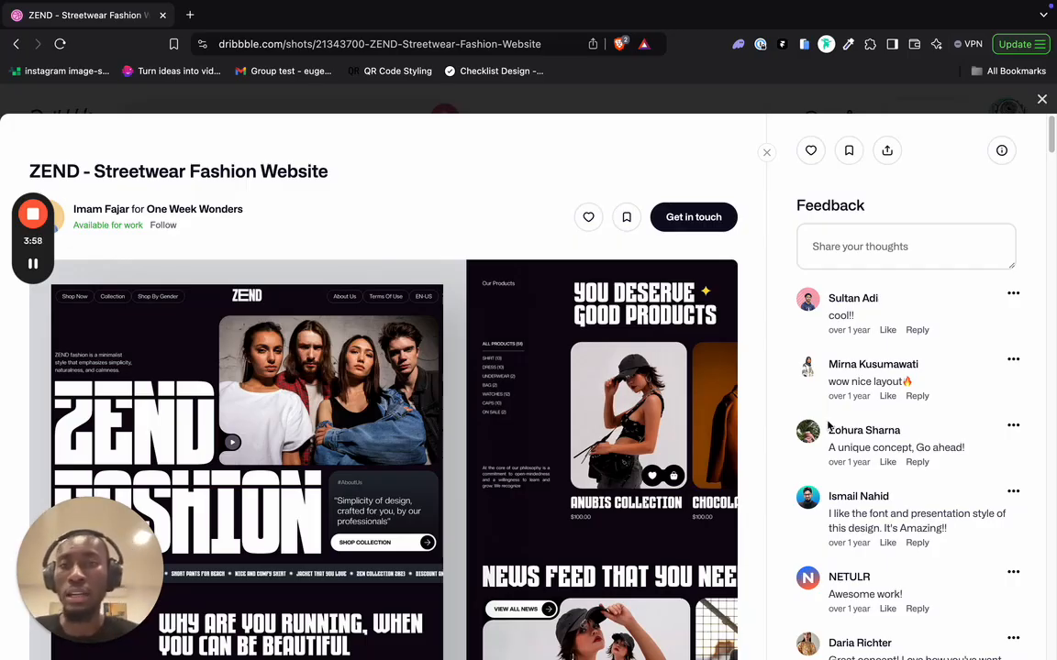
- Load christex.foundation in a new tab and scroll through its sections
{"action": "left_click", "coordinate": [190, 14]}
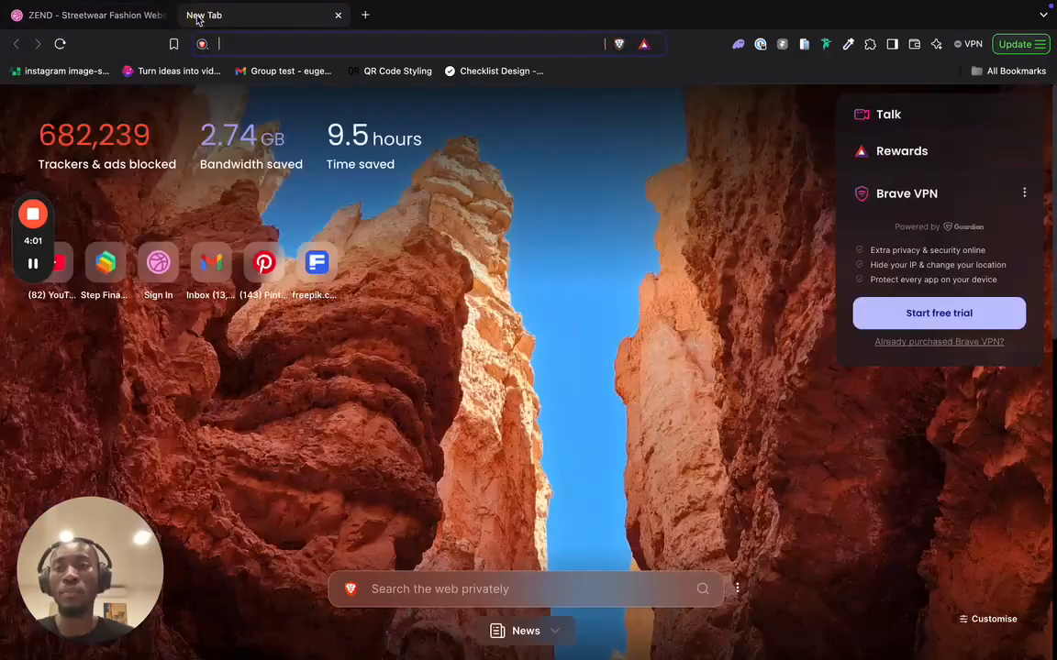
{"action": "type", "text": "chr"}
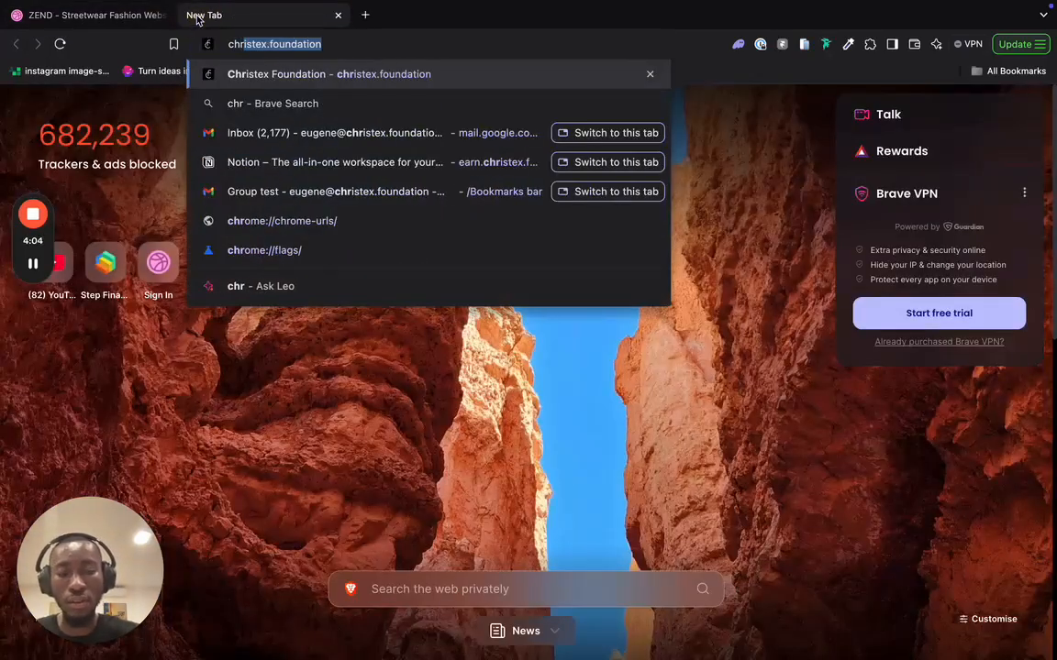
{"action": "key", "text": "Return"}
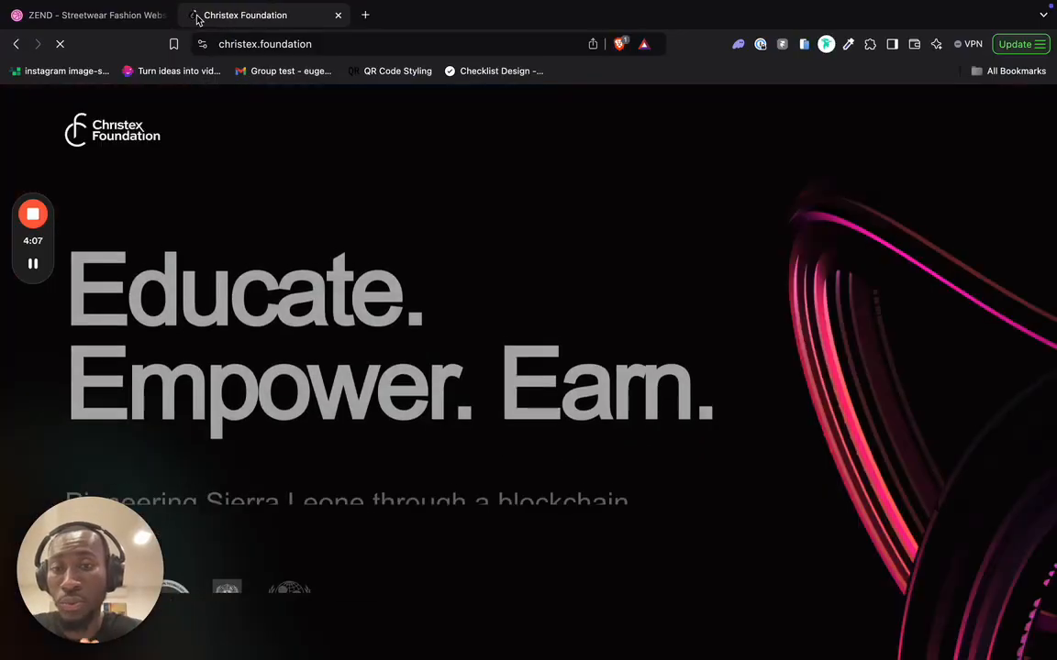
{"action": "scroll", "coordinate": [349, 267], "scroll_direction": "down", "scroll_amount": 5}
{"action": "scroll", "coordinate": [349, 267], "scroll_direction": "down", "scroll_amount": 10}
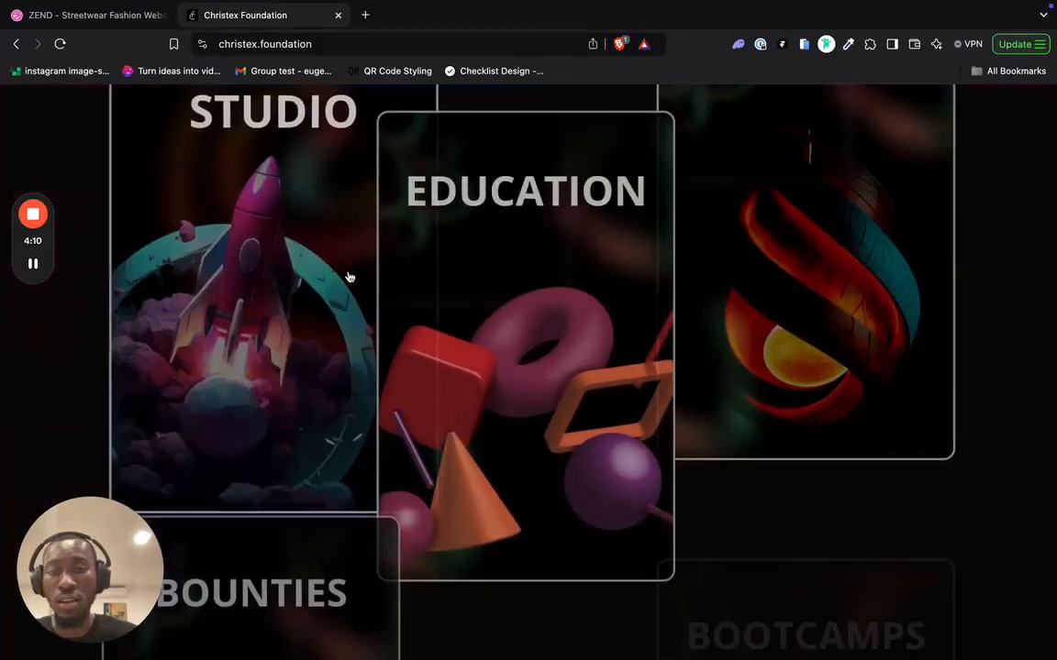
{"action": "scroll", "coordinate": [348, 285], "scroll_direction": "down", "scroll_amount": 12}
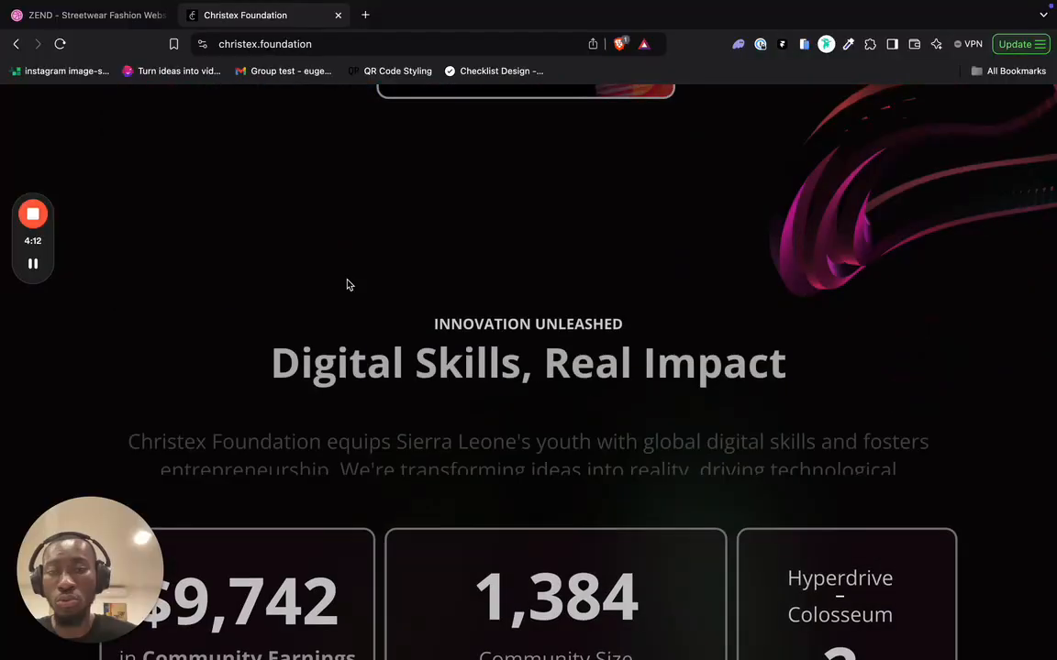
{"action": "scroll", "coordinate": [347, 286], "scroll_direction": "up", "scroll_amount": 20}
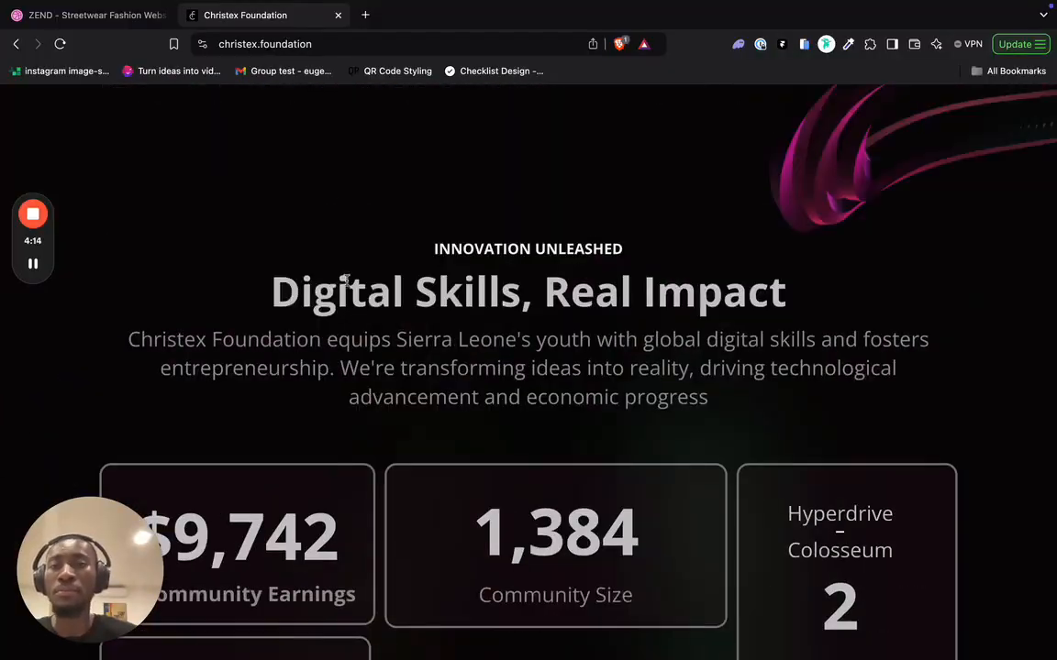
- Load the Da Vinci hackathon website in a new tab, without the register page
{"action": "left_click", "coordinate": [366, 16]}
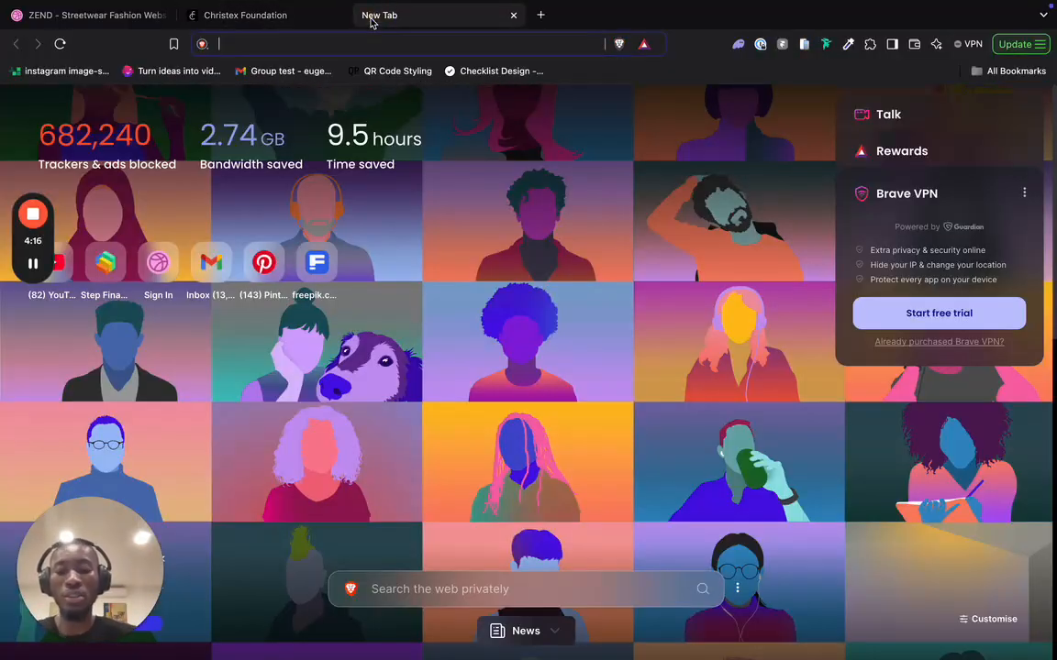
{"action": "type", "text": "hackathon.christex.found"}
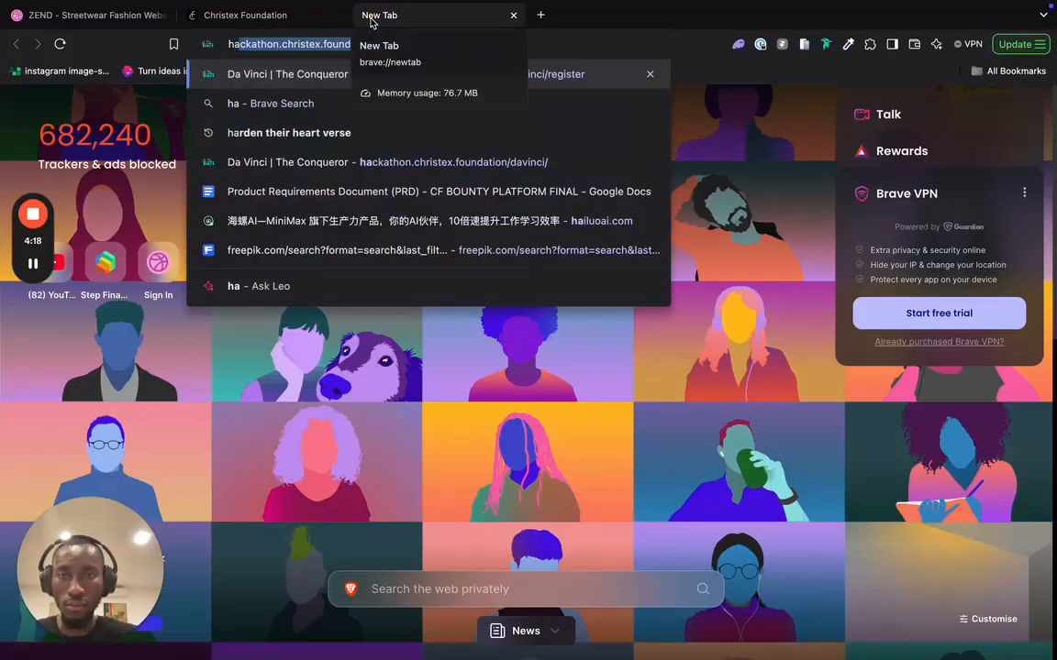
{"action": "key", "text": "Right"}
{"action": "key", "text": "BackSpace"}
{"action": "key", "text": "BackSpace"}
{"action": "key", "text": "BackSpace"}
{"action": "key", "text": "BackSpace"}
{"action": "key", "text": "BackSpace"}
{"action": "key", "text": "BackSpace"}
{"action": "key", "text": "BackSpace"}
{"action": "key", "text": "BackSpace"}
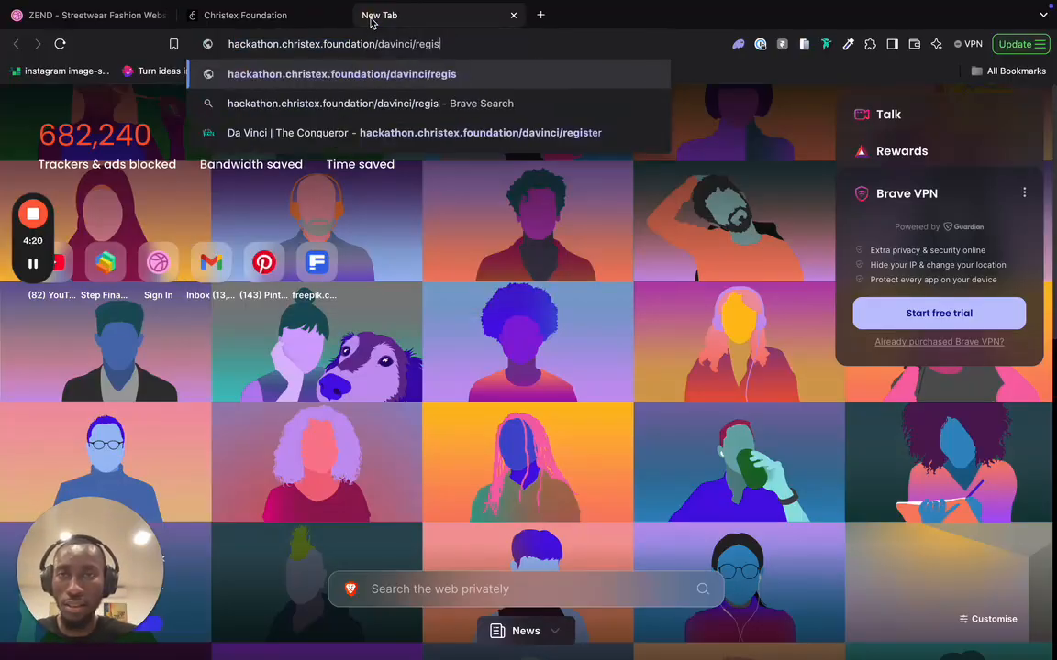
{"action": "type", "text": "inc"}
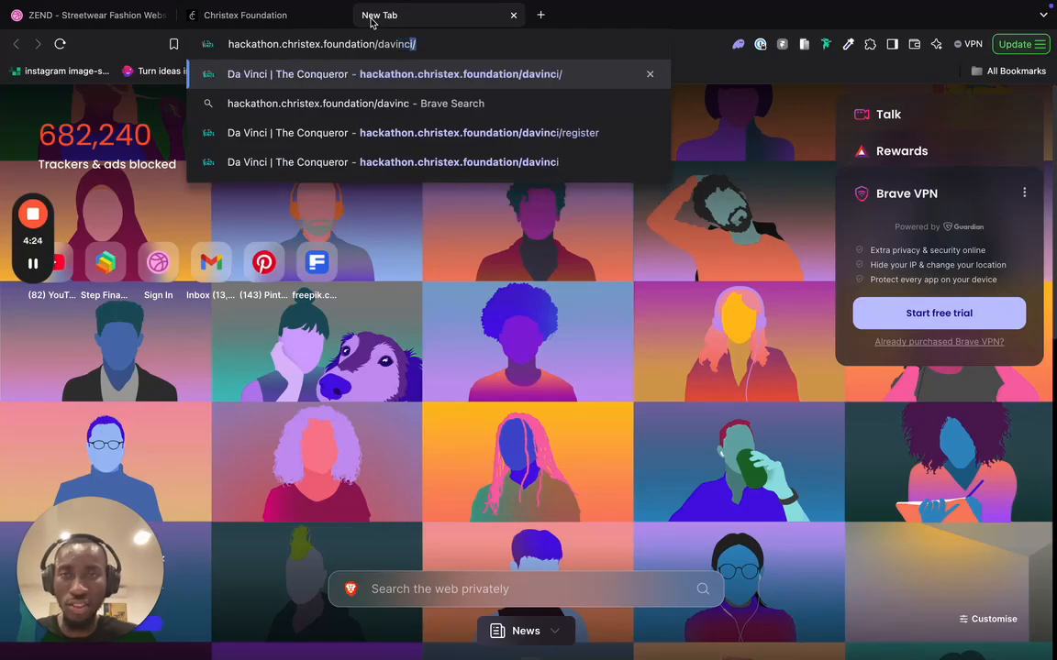
{"action": "key", "text": "Return"}
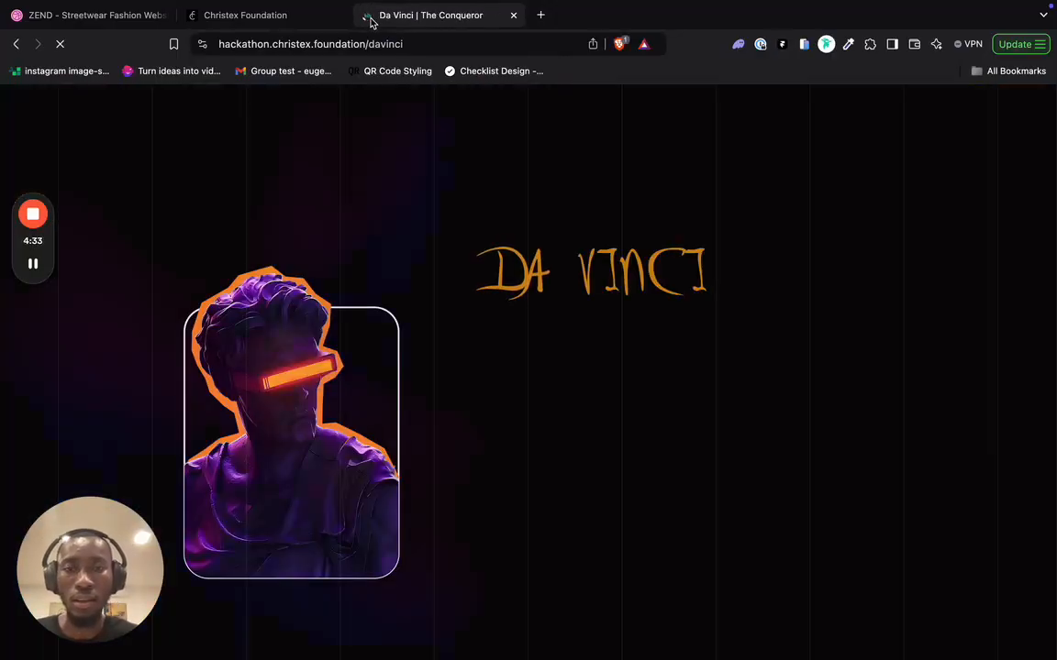
- Scroll through the Accelerator, Prizes and Tracks sections, then go back to the ZEND shot
{"action": "scroll", "coordinate": [410, 427], "scroll_direction": "down", "scroll_amount": 8}
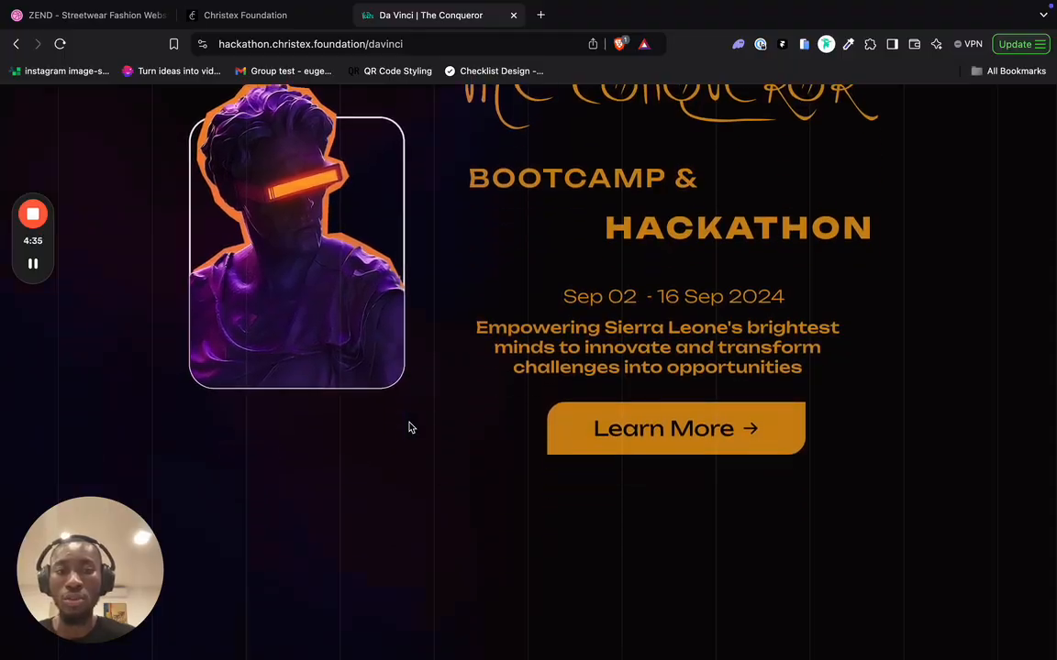
{"action": "scroll", "coordinate": [410, 423], "scroll_direction": "down", "scroll_amount": 10}
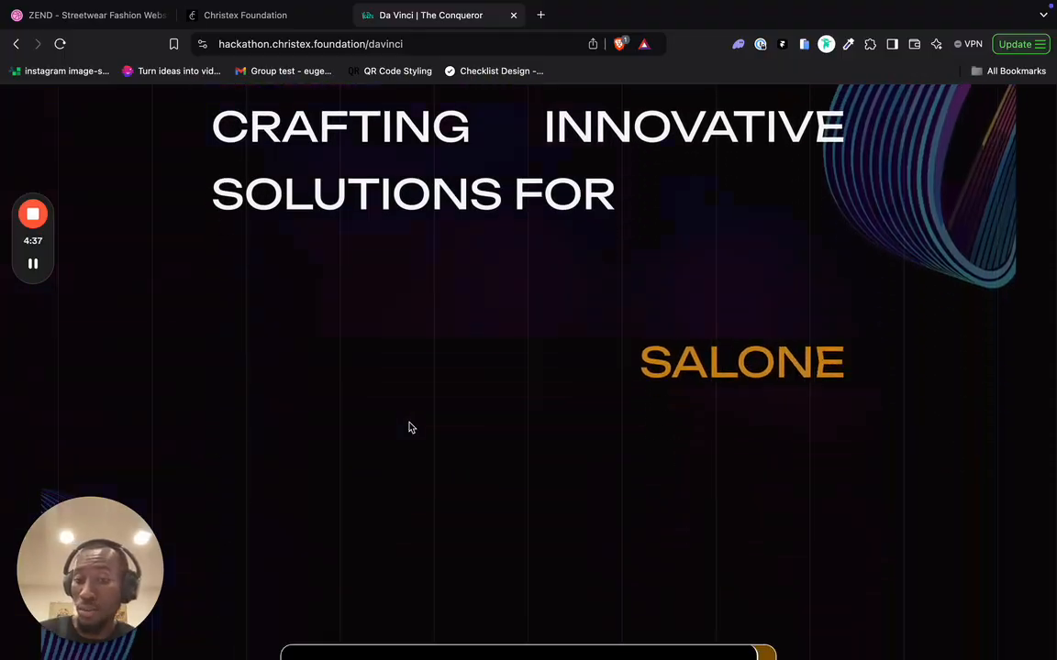
{"action": "scroll", "coordinate": [410, 427], "scroll_direction": "down", "scroll_amount": 10}
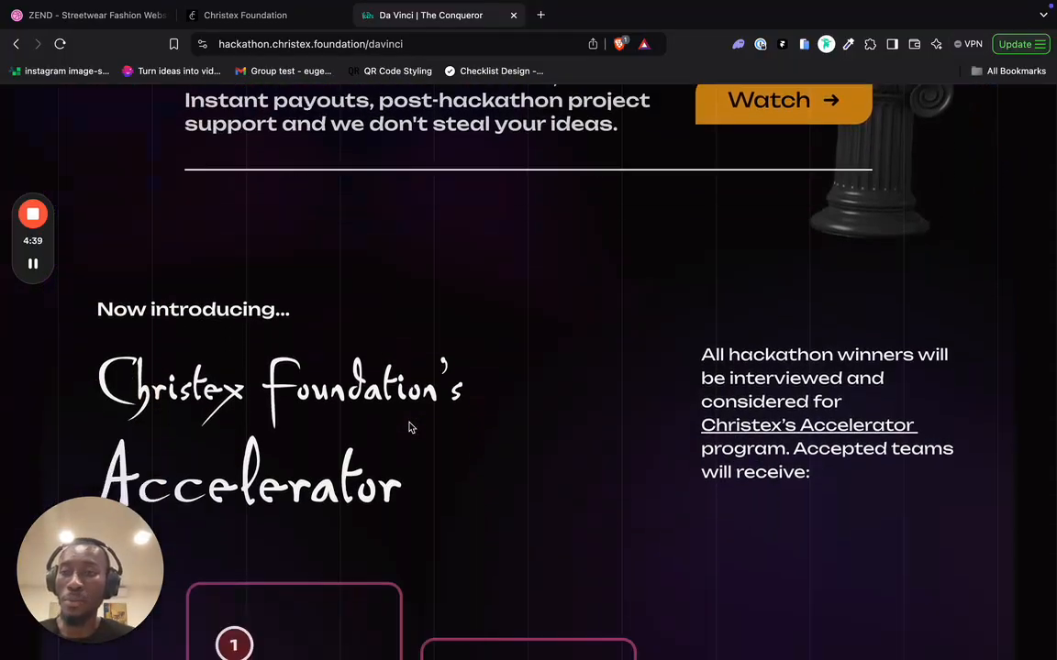
{"action": "scroll", "coordinate": [410, 428], "scroll_direction": "down", "scroll_amount": 10}
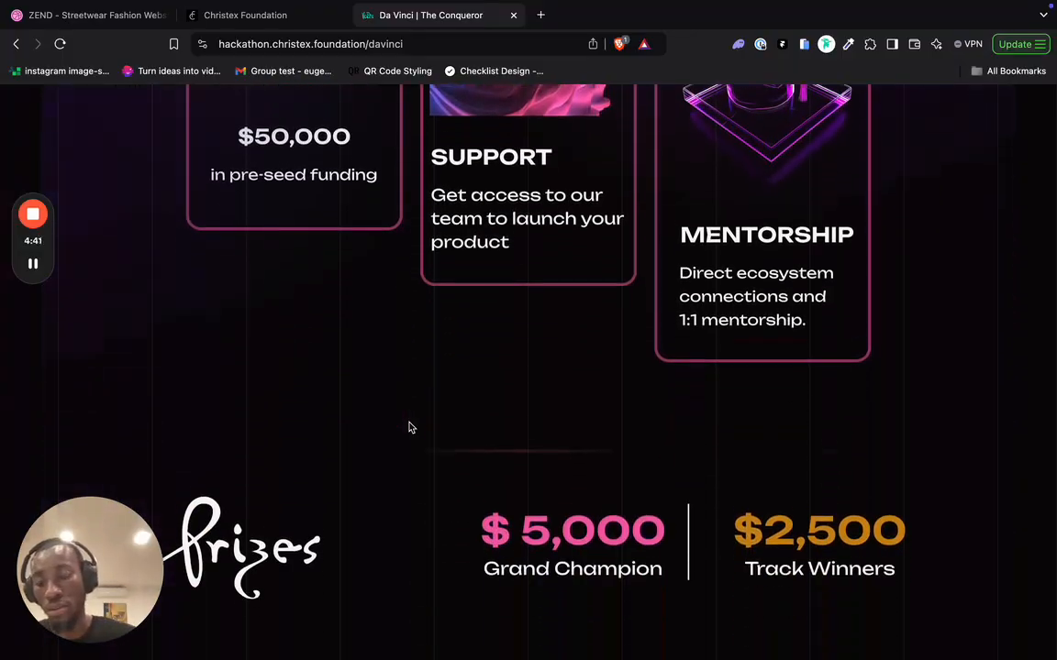
{"action": "scroll", "coordinate": [408, 433], "scroll_direction": "down", "scroll_amount": 5}
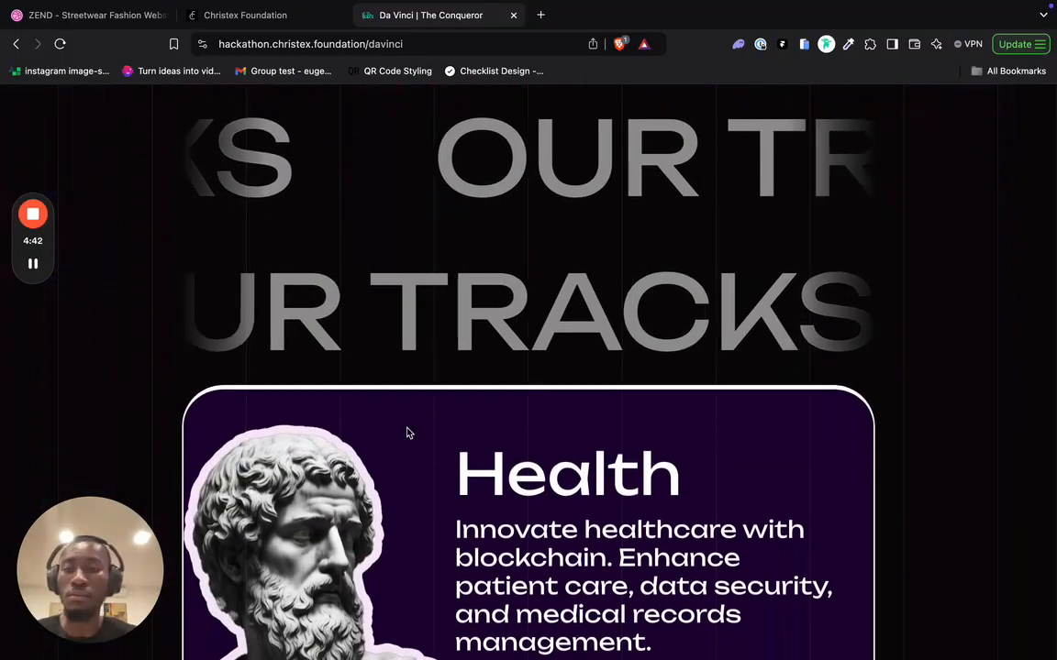
{"action": "scroll", "coordinate": [407, 434], "scroll_direction": "down", "scroll_amount": 10}
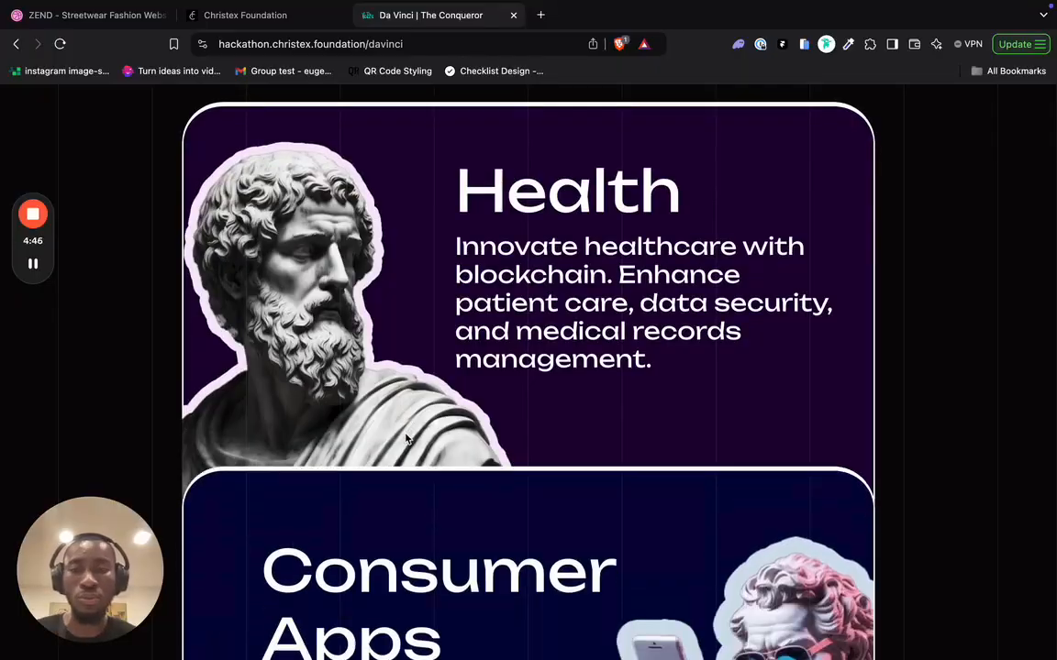
{"action": "scroll", "coordinate": [407, 438], "scroll_direction": "down", "scroll_amount": 8}
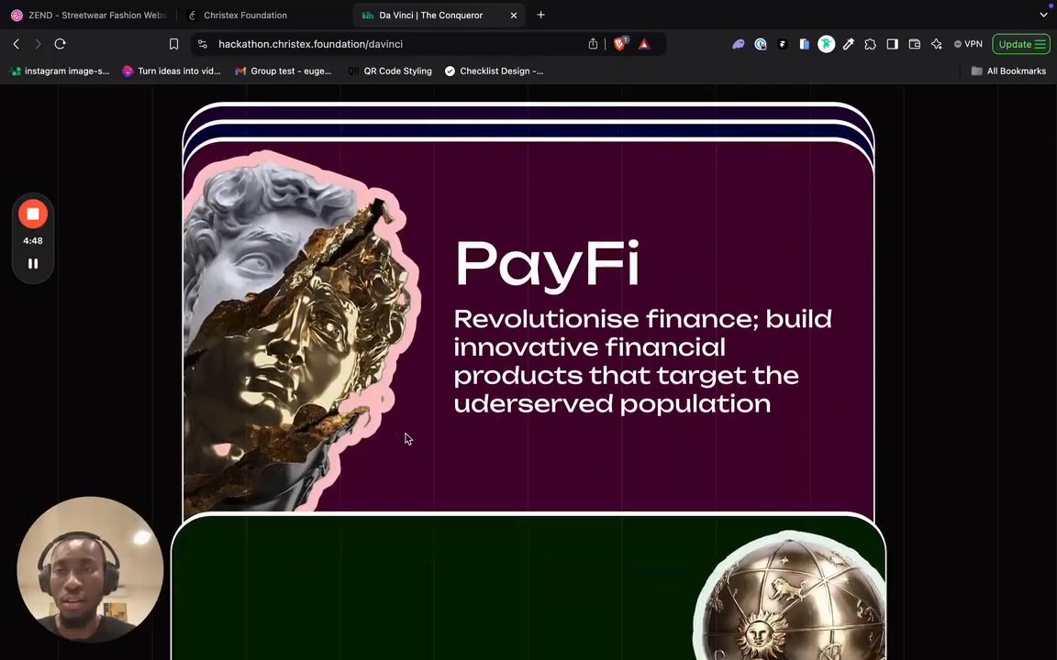
{"action": "left_click", "coordinate": [103, 28]}
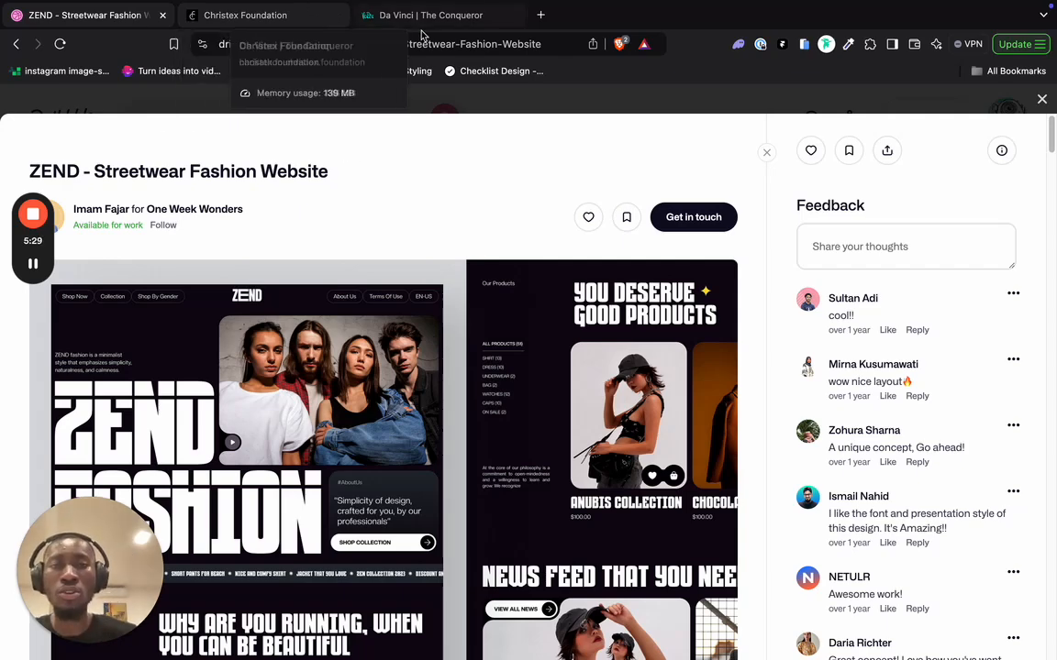
- Load framer.com in a new Brave tab
{"action": "left_click", "coordinate": [541, 14]}
{"action": "type", "text": "fram"}
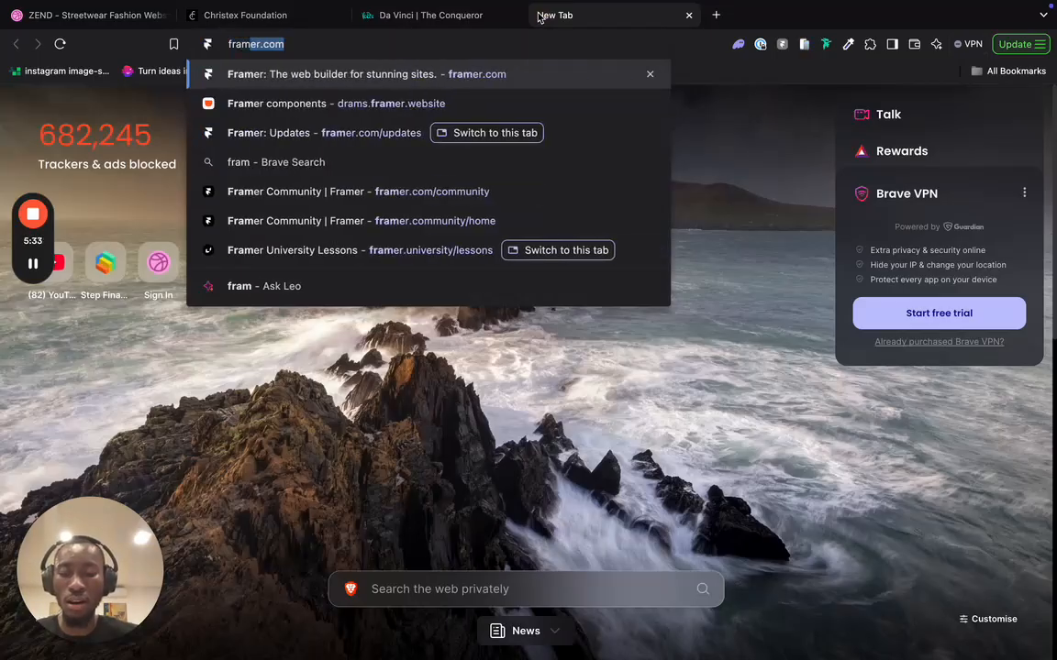
{"action": "type", "text": "e"}
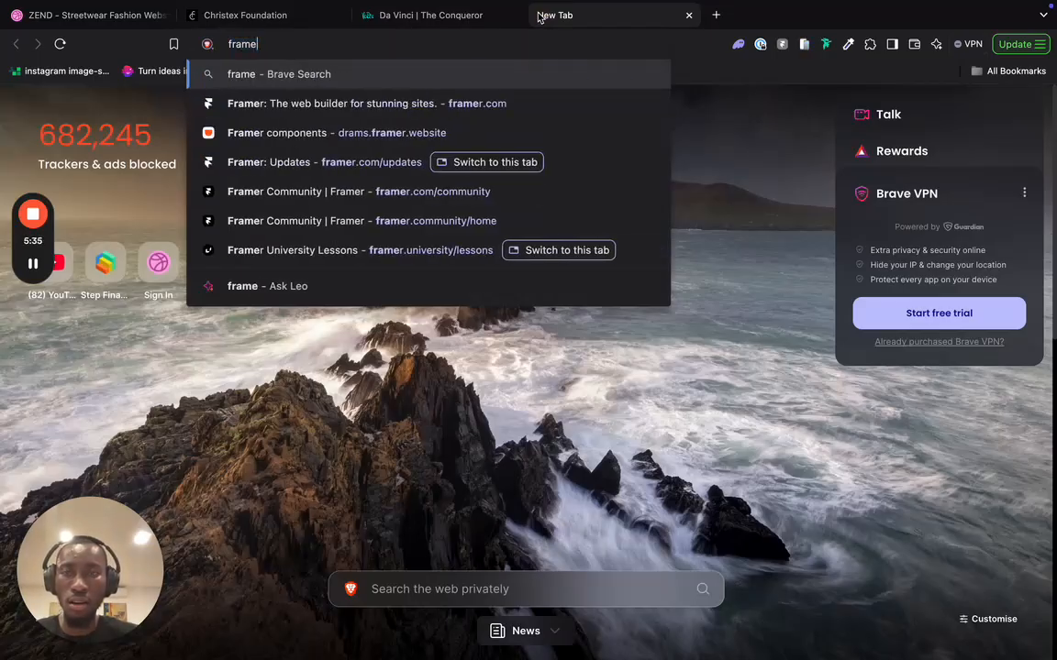
{"action": "type", "text": "r"}
{"action": "key", "text": "Return"}
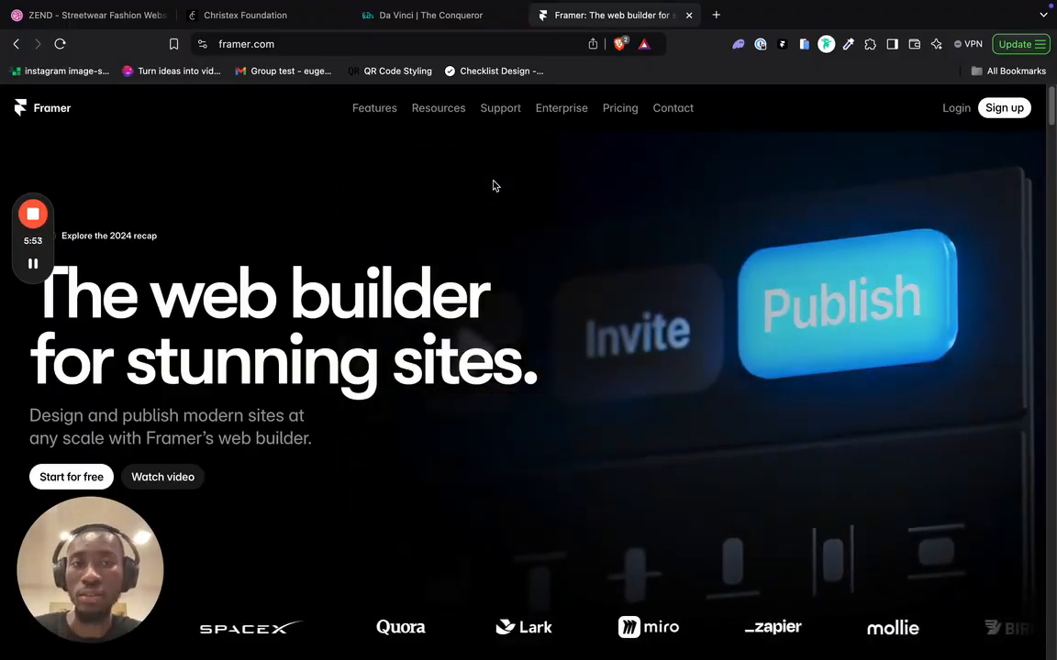
- Log in to Framer with a Google account and start another Framer tab
{"action": "left_click", "coordinate": [961, 109]}
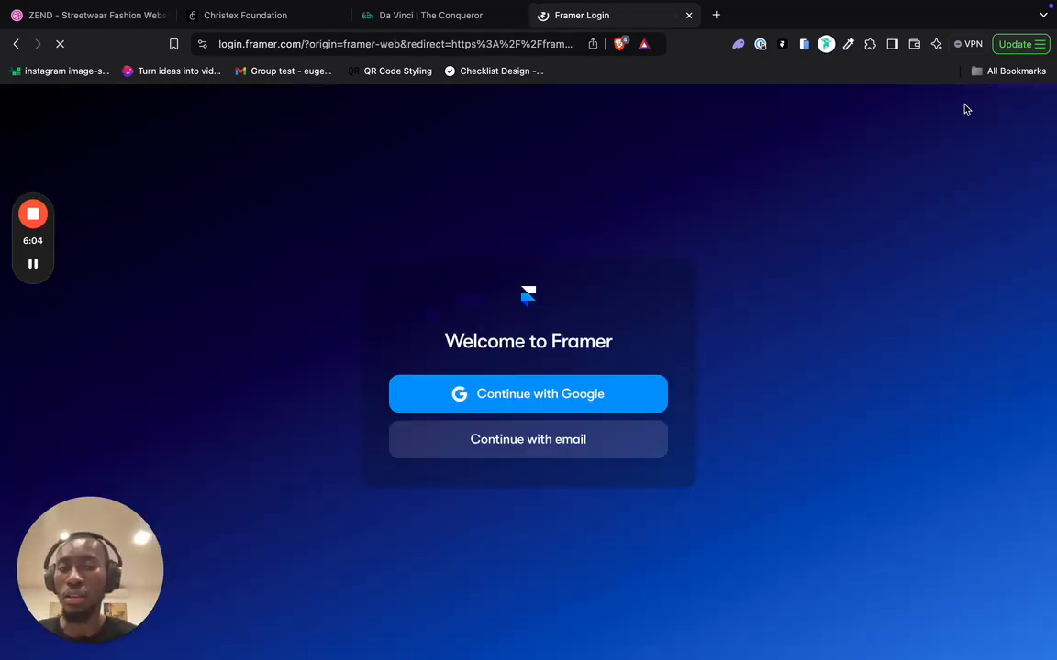
{"action": "left_click", "coordinate": [573, 396]}
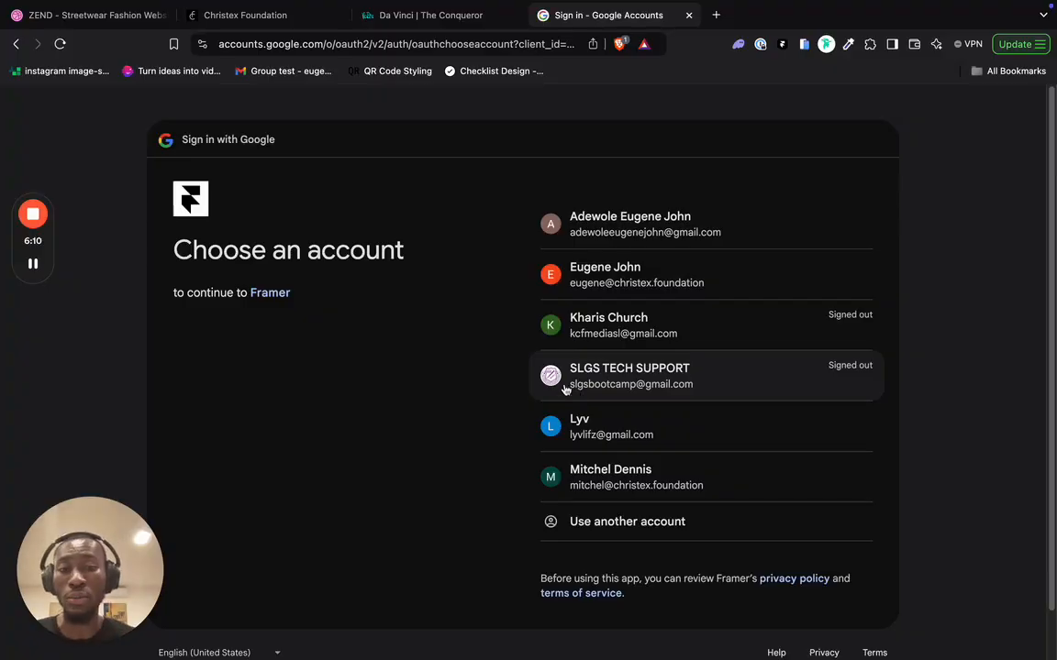
{"action": "left_click", "coordinate": [603, 268]}
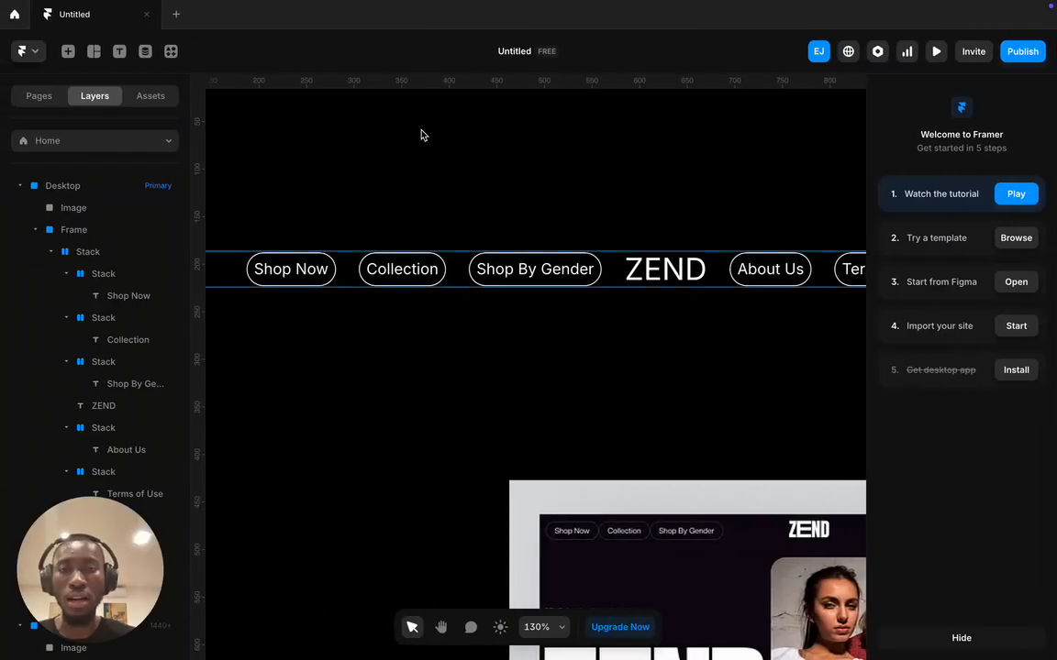
{"action": "left_click", "coordinate": [176, 16]}
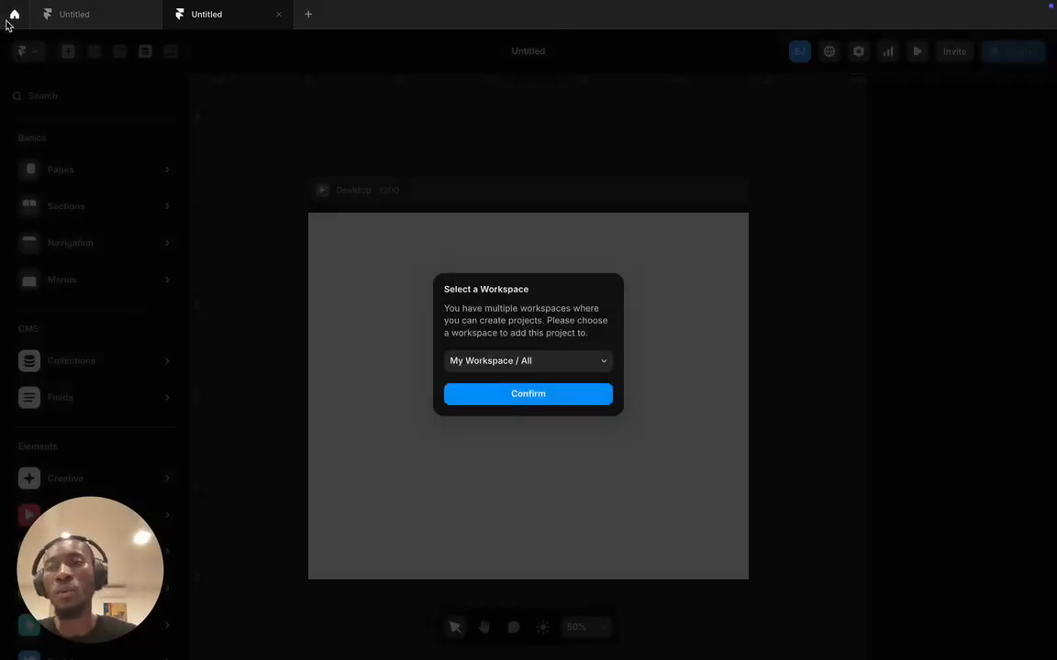
- Show the Home workspace dashboard and scroll through the project grid
{"action": "left_click", "coordinate": [13, 15]}
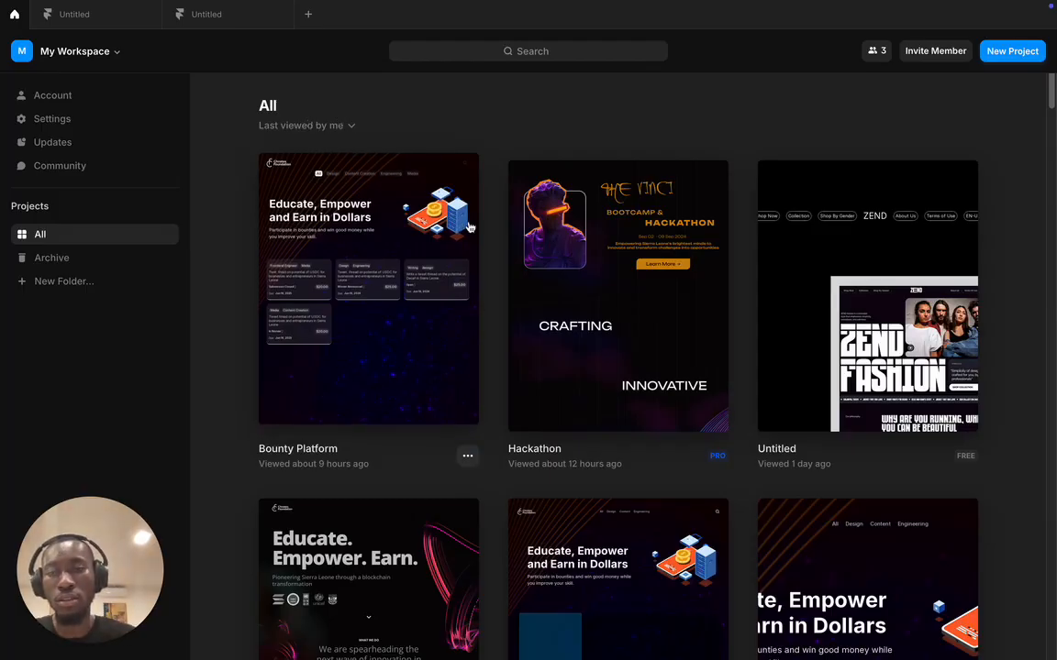
{"action": "scroll", "coordinate": [500, 248], "scroll_direction": "down", "scroll_amount": 2}
{"action": "scroll", "coordinate": [500, 248], "scroll_direction": "down", "scroll_amount": 15}
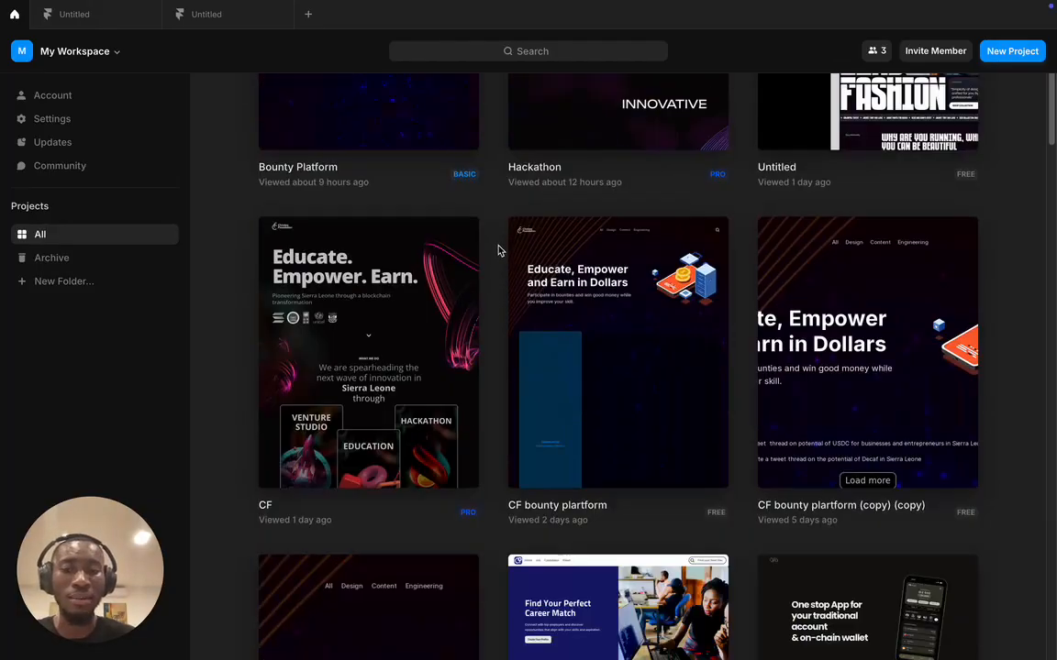
{"action": "scroll", "coordinate": [498, 248], "scroll_direction": "down", "scroll_amount": 4}
{"action": "scroll", "coordinate": [497, 251], "scroll_direction": "up", "scroll_amount": 20}
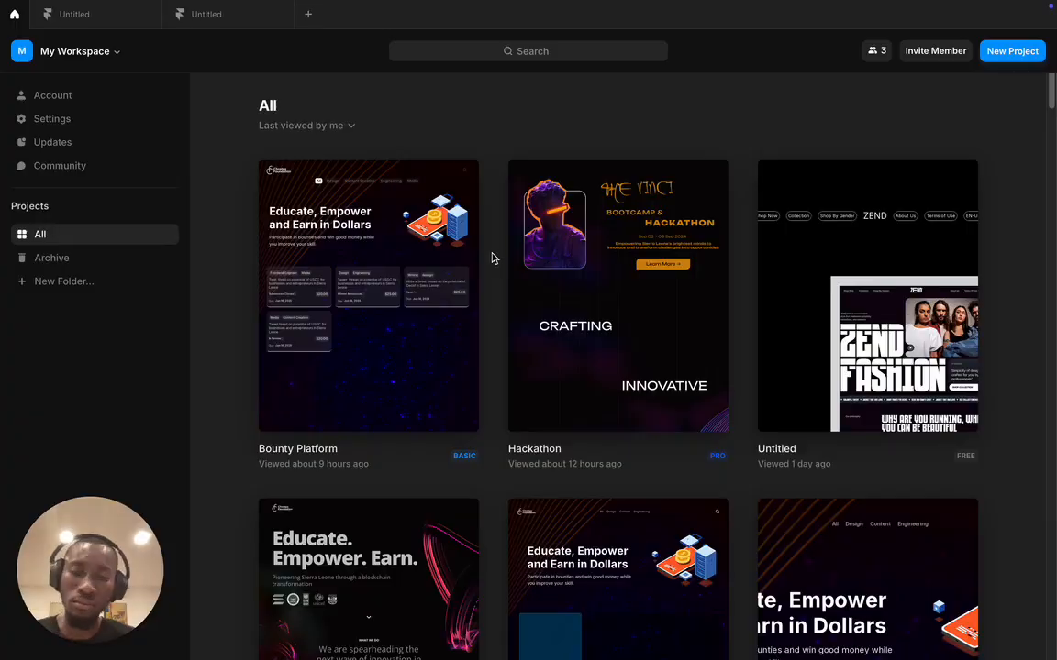
- Create a new blank Framer project, then switch back to the ZEND Dribbble shot
{"action": "left_click", "coordinate": [1013, 52]}
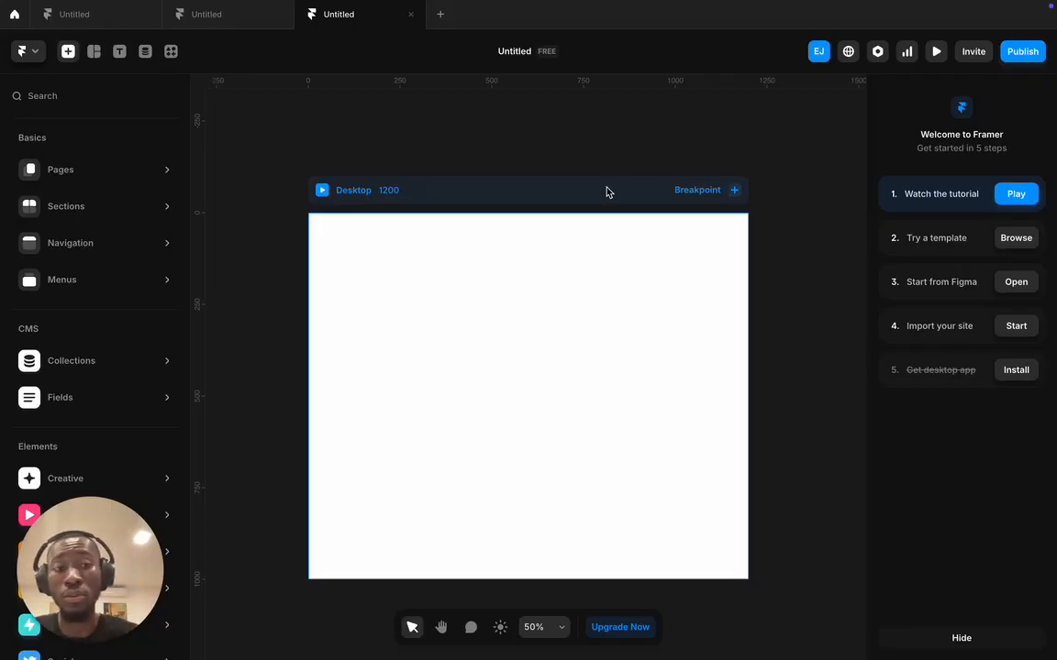
{"action": "key", "text": "ctrl+Left"}
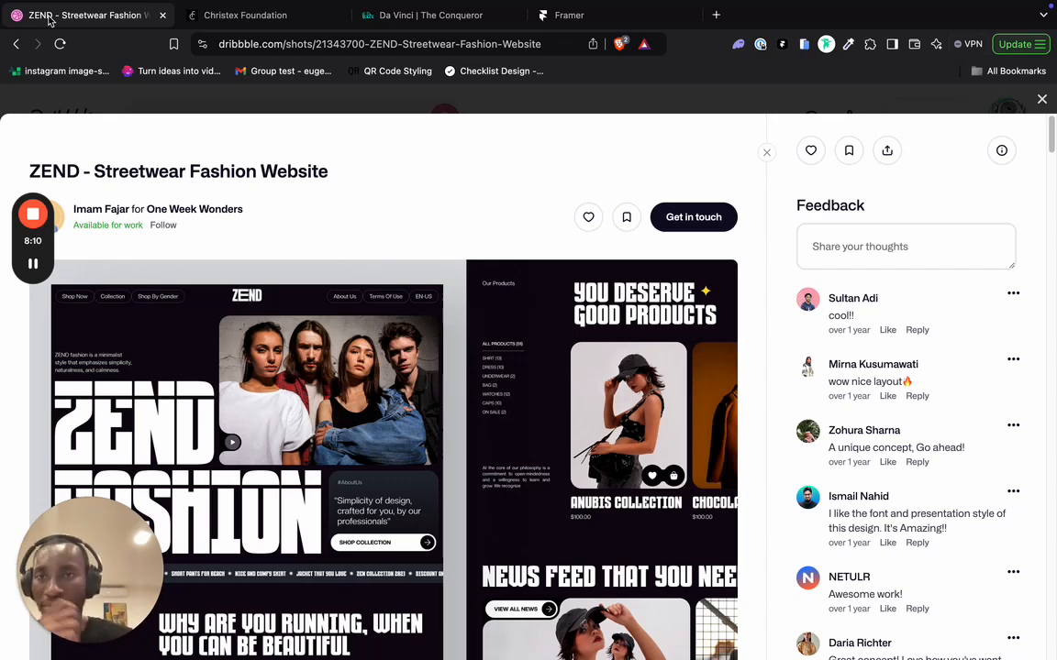
- Return to the fashion search results and reopen the ZEND Streetwear Fashion Website shot
{"action": "key", "text": "Right"}
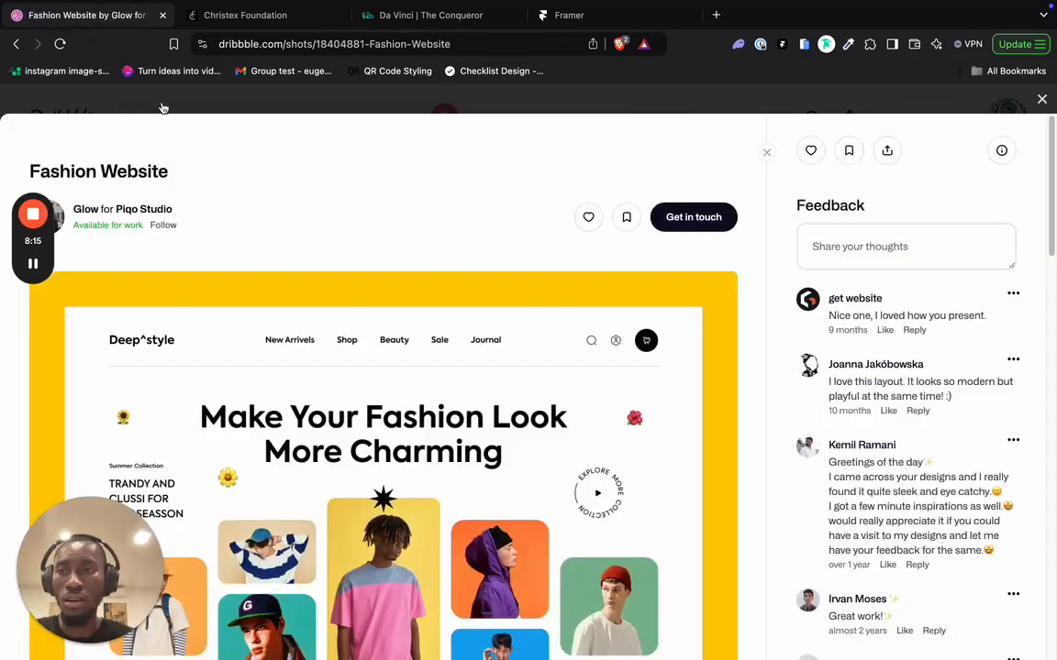
{"action": "key", "text": "Escape"}
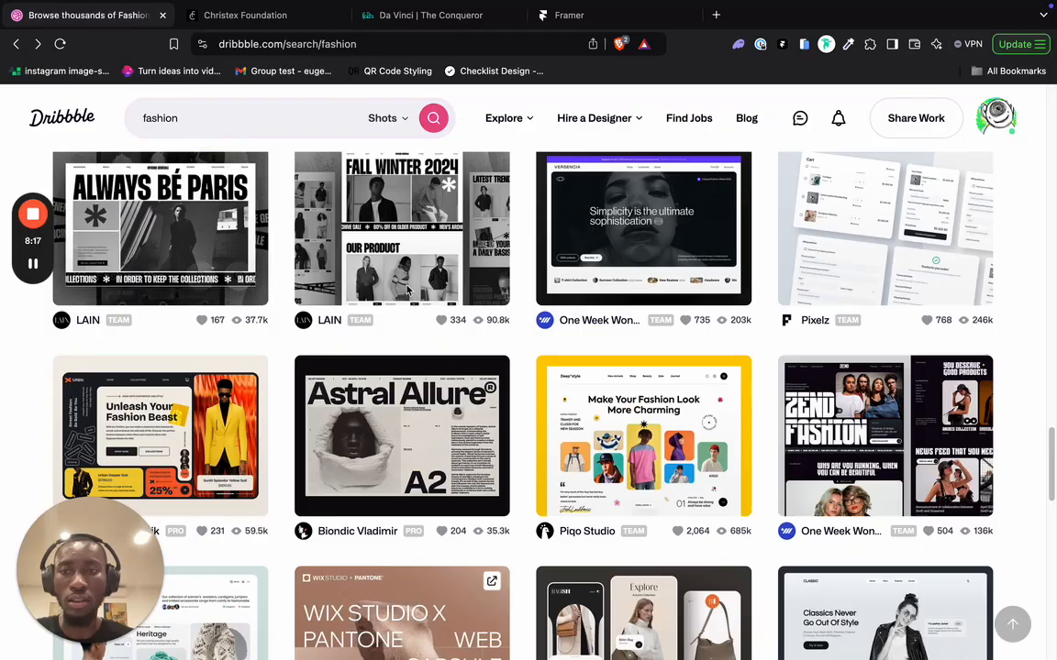
{"action": "scroll", "coordinate": [821, 374], "scroll_direction": "down", "scroll_amount": 5}
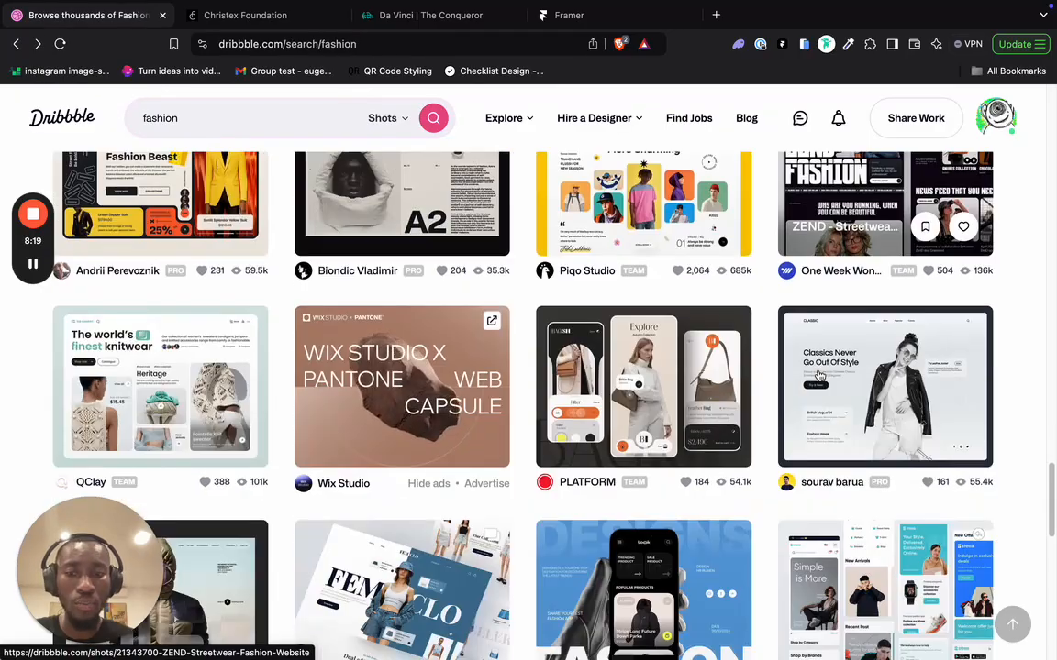
{"action": "scroll", "coordinate": [821, 374], "scroll_direction": "down", "scroll_amount": 10}
{"action": "scroll", "coordinate": [816, 381], "scroll_direction": "up", "scroll_amount": 3}
{"action": "scroll", "coordinate": [807, 394], "scroll_direction": "down", "scroll_amount": 3}
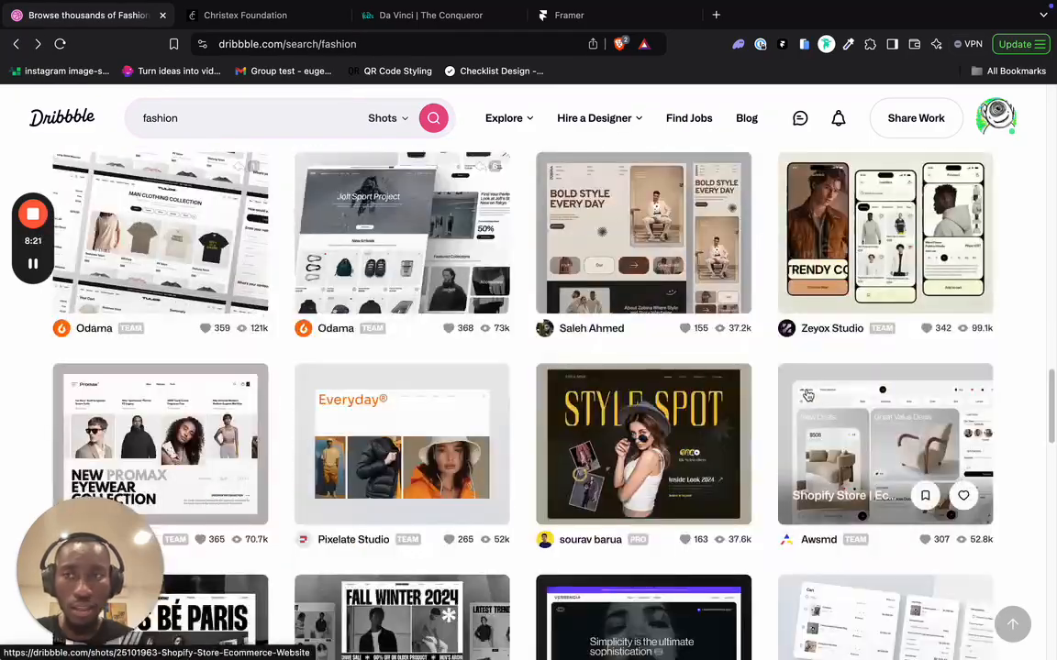
{"action": "scroll", "coordinate": [807, 396], "scroll_direction": "down", "scroll_amount": 10}
{"action": "left_click", "coordinate": [794, 389]}
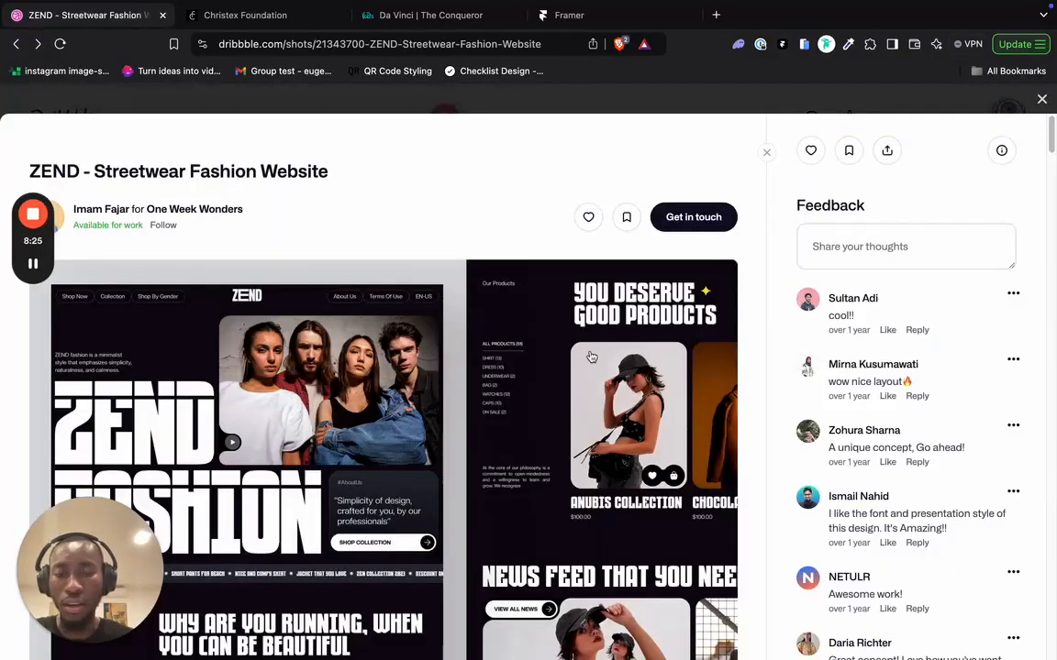
- Copy the ZEND design image and switch back to the blank Framer project
{"action": "scroll", "coordinate": [481, 373], "scroll_direction": "down", "scroll_amount": 2}
{"action": "right_click", "coordinate": [480, 373]}
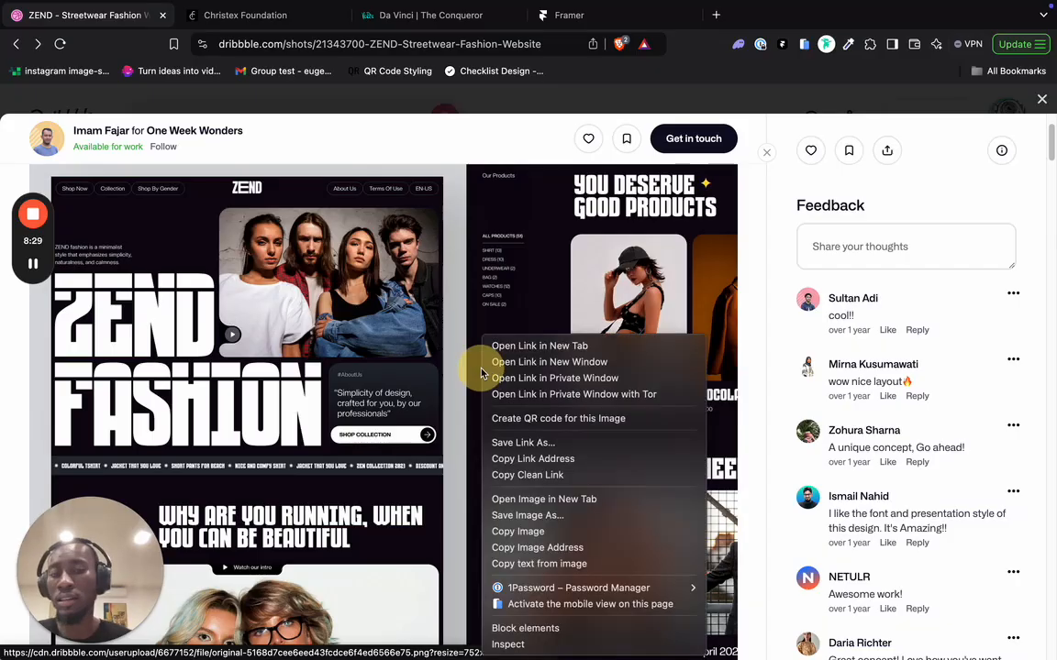
{"action": "left_click", "coordinate": [530, 533]}
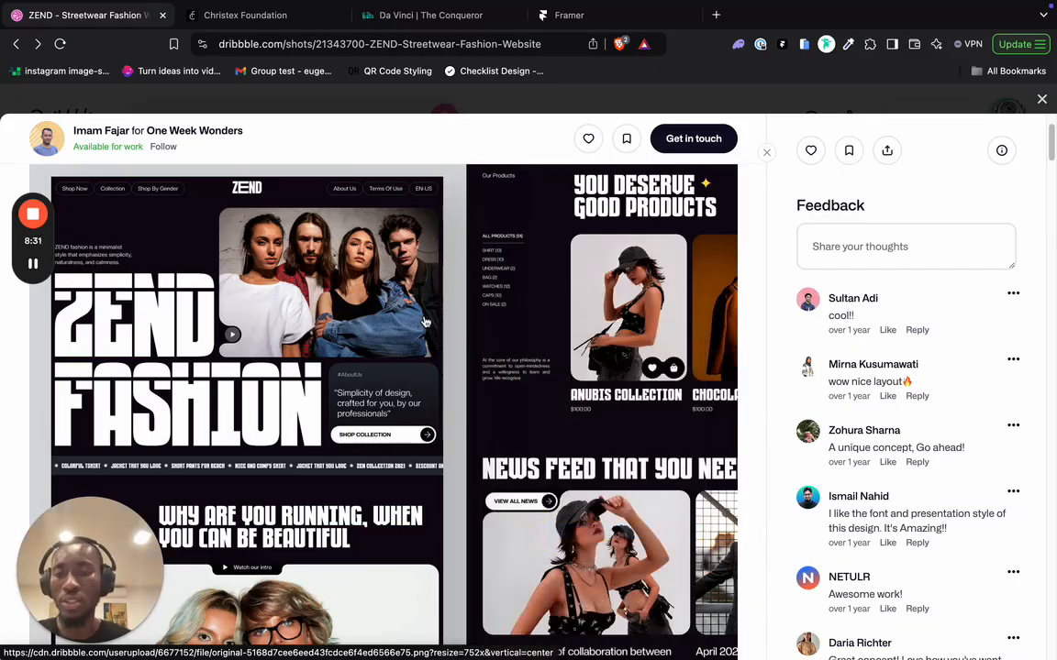
{"action": "key", "text": "super+Tab"}
{"action": "left_click", "coordinate": [449, 133]}
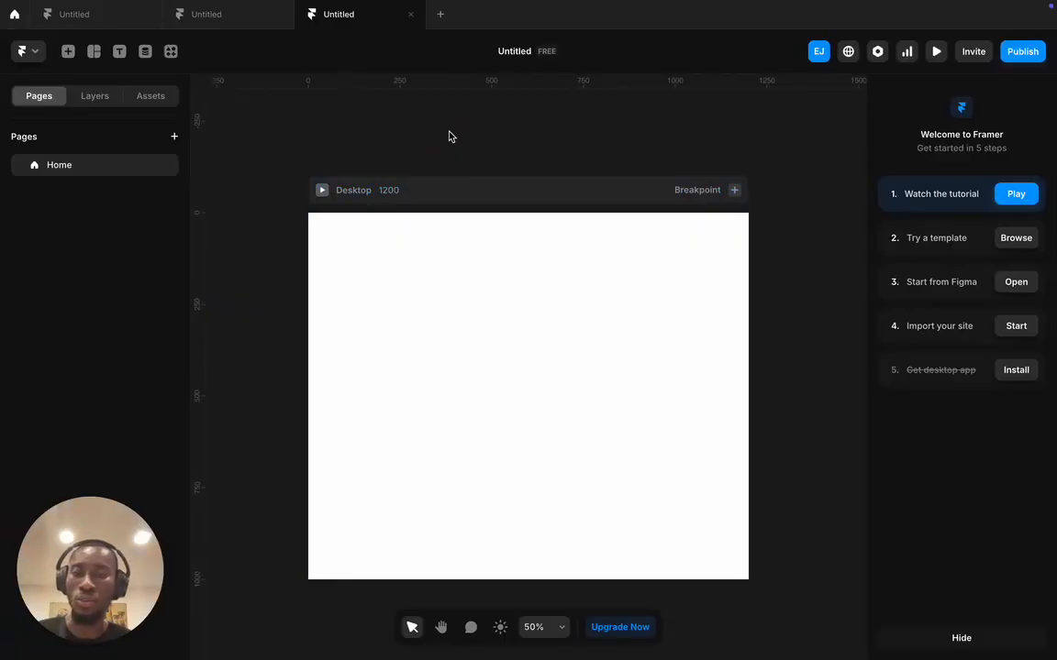
- Paste the ZEND screenshot onto the canvas as a 1024×768 image over the Desktop frame
{"action": "key", "text": "ctrl+v"}
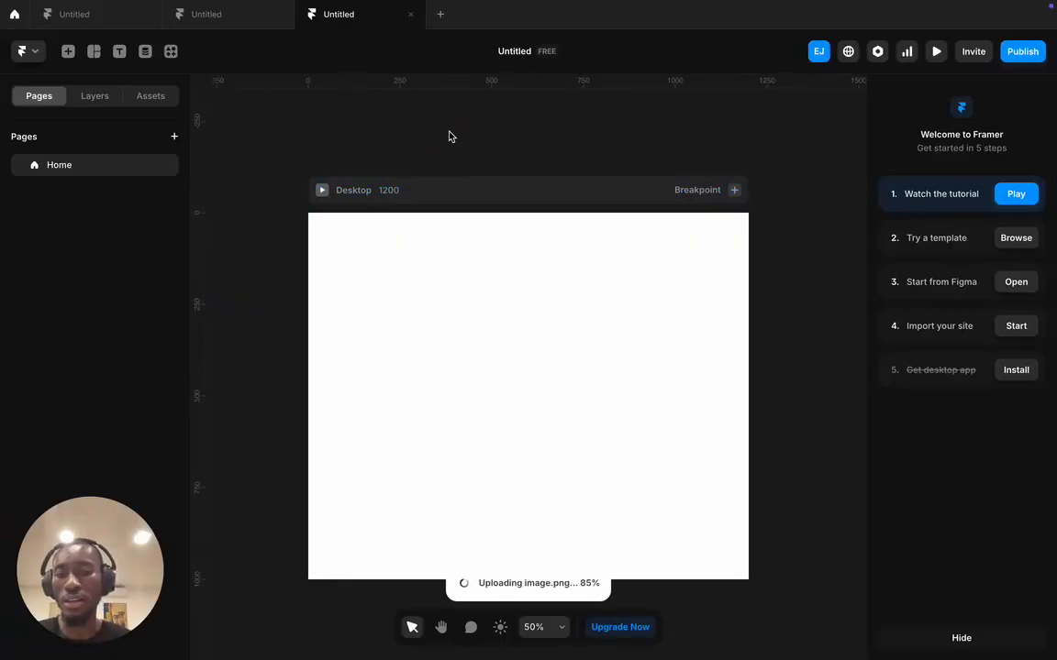
{"action": "right_click", "coordinate": [447, 136]}
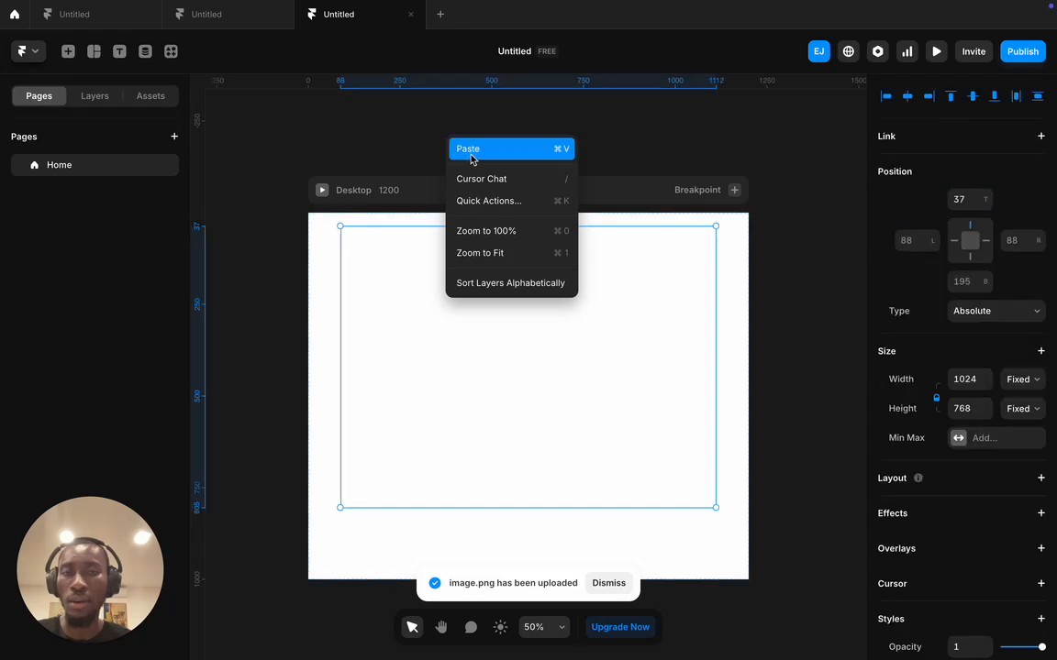
{"action": "left_click", "coordinate": [367, 134]}
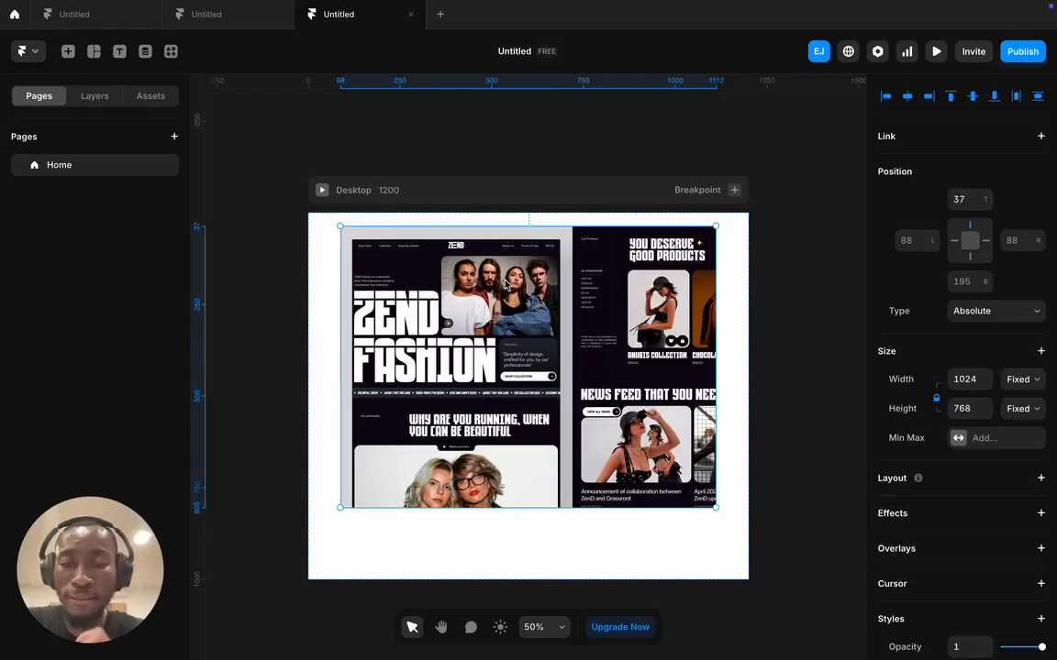
{"action": "left_click_drag", "start_coordinate": [505, 286], "coordinate": [549, 95]}
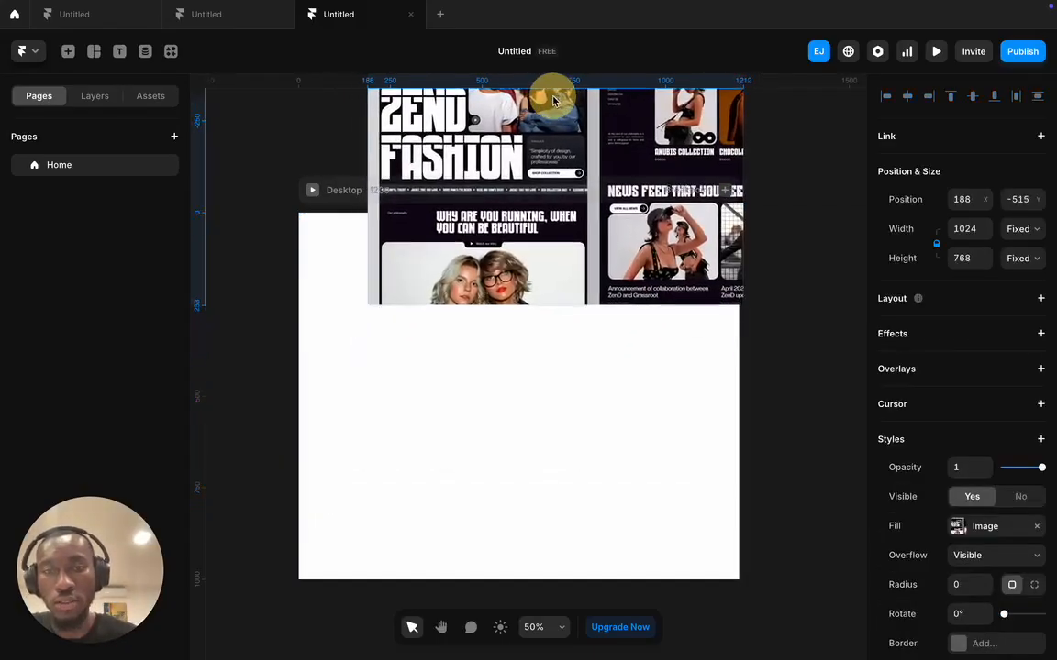
{"action": "left_click_drag", "start_coordinate": [561, 182], "coordinate": [588, 89]}
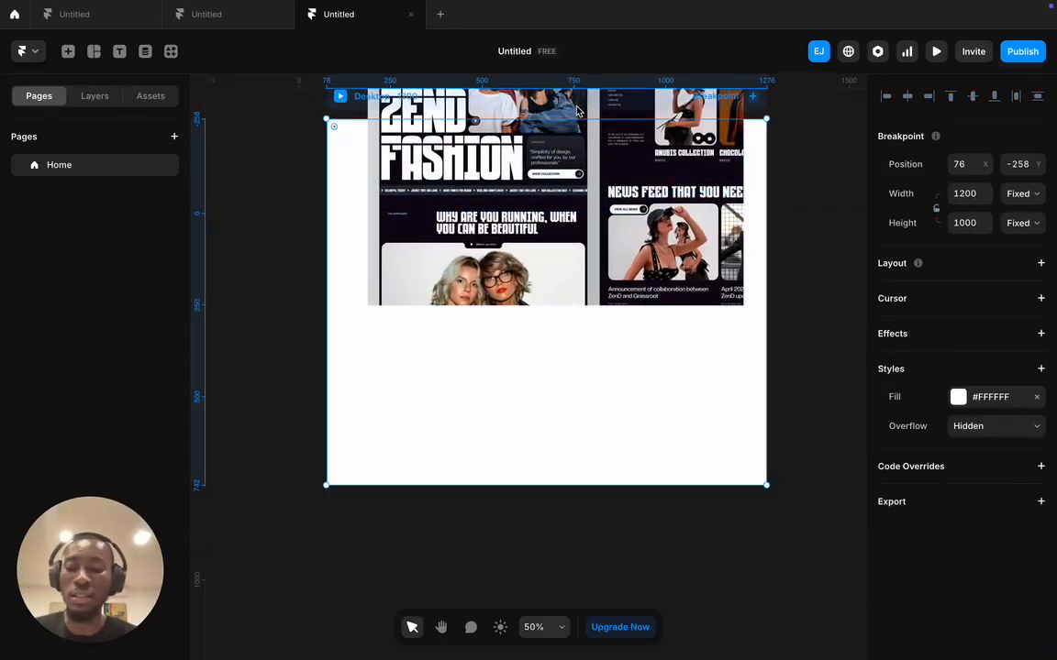
{"action": "key", "text": "super+z"}
{"action": "key", "text": "super+z"}
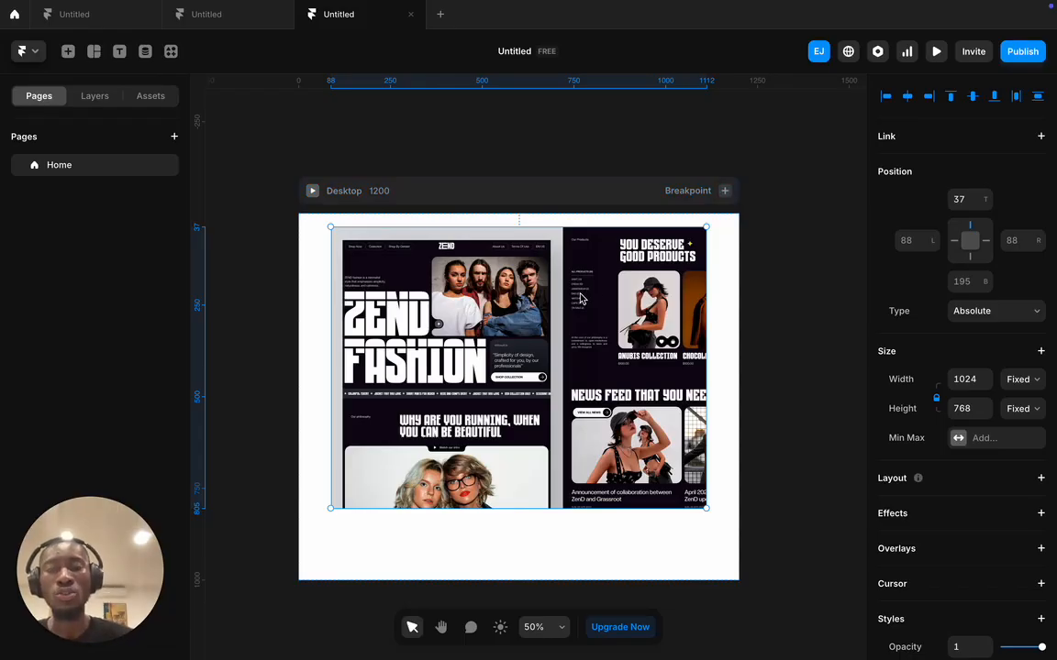
- Open the breakpoint dropdown from the + beside Breakpoint on the Desktop frame header
{"action": "left_click", "coordinate": [723, 191]}
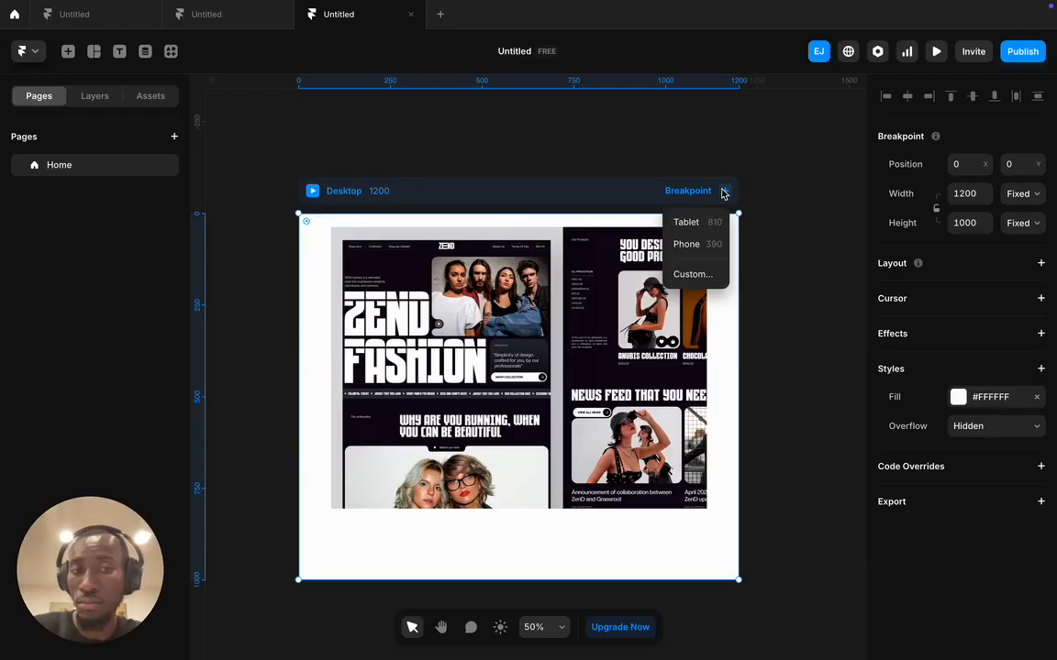
- Create a Custom breakpoint named 'Large' with width 1440
{"action": "left_click", "coordinate": [693, 274]}
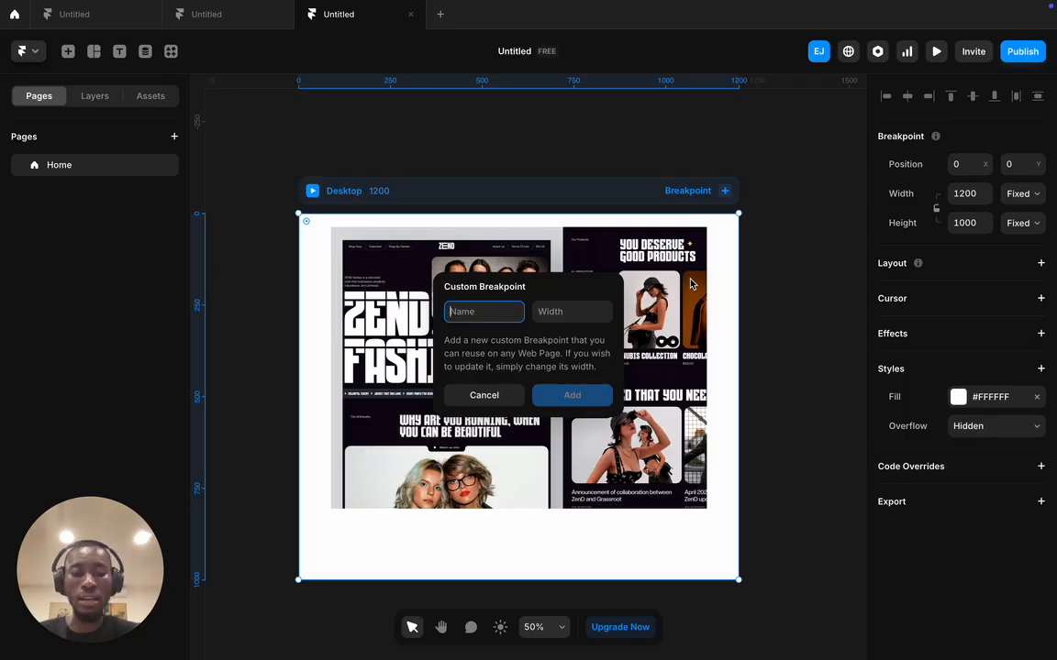
{"action": "type", "text": "Large"}
{"action": "left_click", "coordinate": [576, 309]}
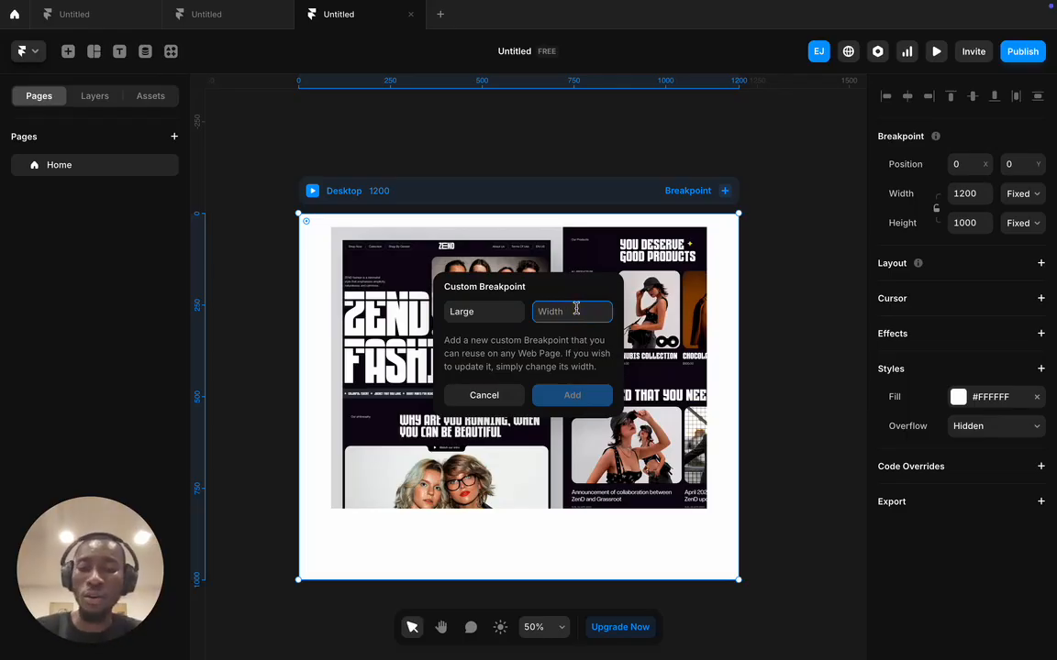
{"action": "type", "text": "1440"}
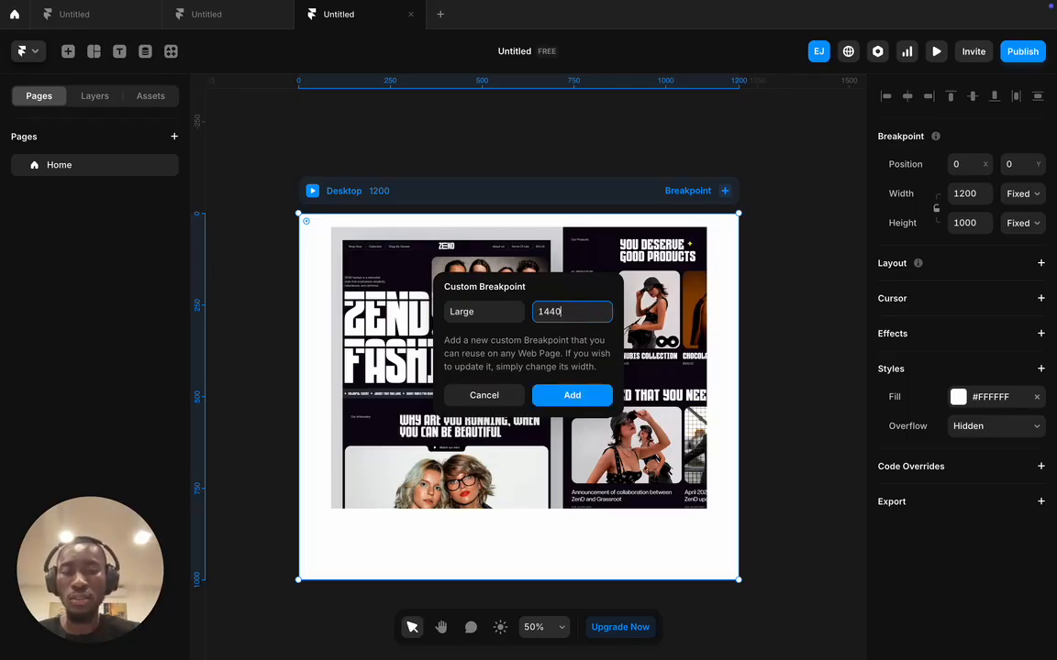
{"action": "left_click", "coordinate": [581, 395]}
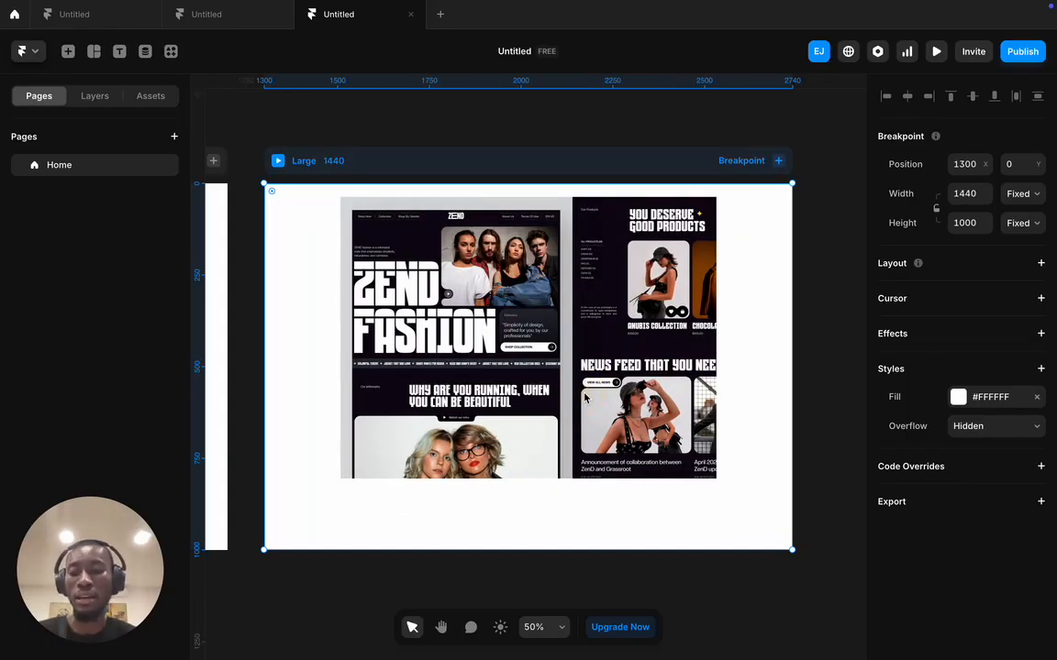
{"action": "scroll", "coordinate": [586, 398], "scroll_direction": "down", "scroll_amount": 1}
{"action": "scroll", "coordinate": [572, 398], "scroll_direction": "down", "scroll_amount": 1}
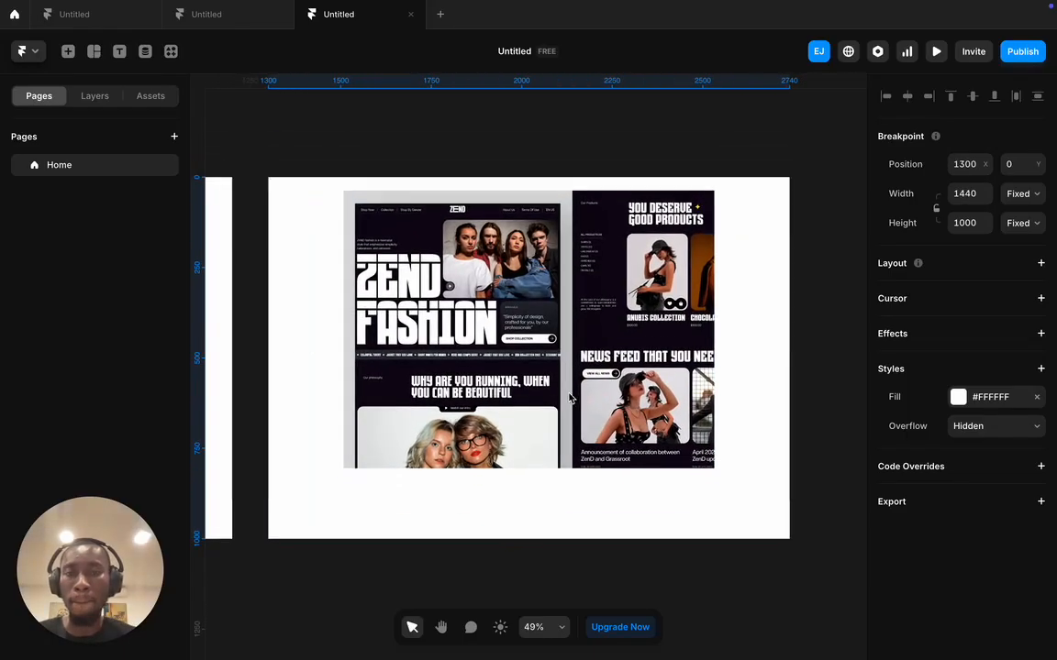
{"action": "scroll", "coordinate": [573, 398], "scroll_direction": "down", "scroll_amount": 2}
{"action": "scroll", "coordinate": [430, 325], "scroll_direction": "left", "scroll_amount": 5}
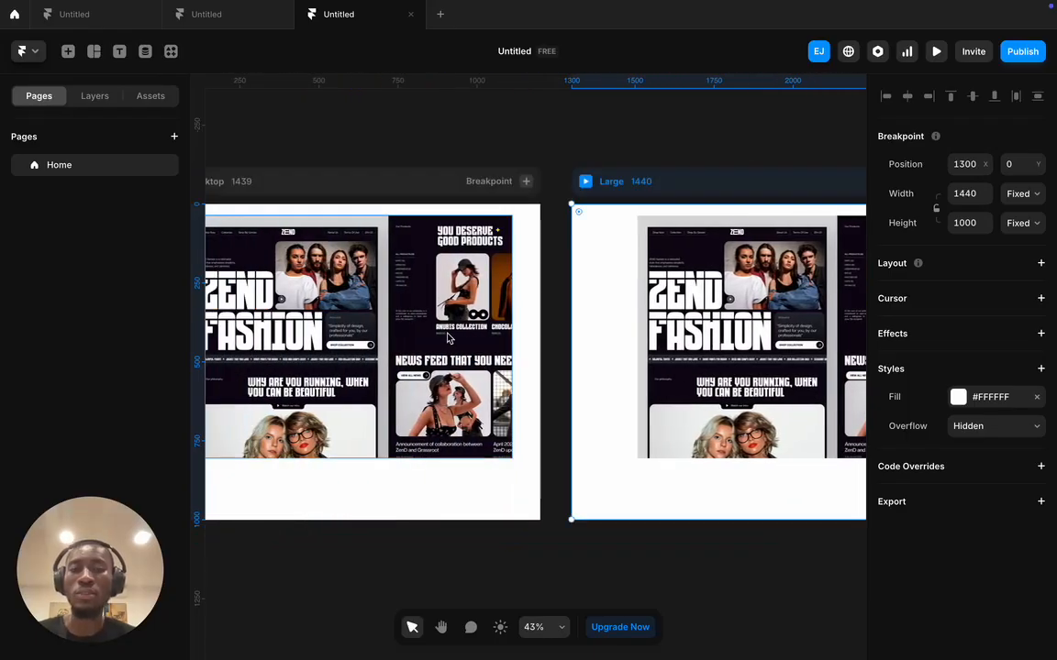
{"action": "scroll", "coordinate": [448, 338], "scroll_direction": "left", "scroll_amount": 5}
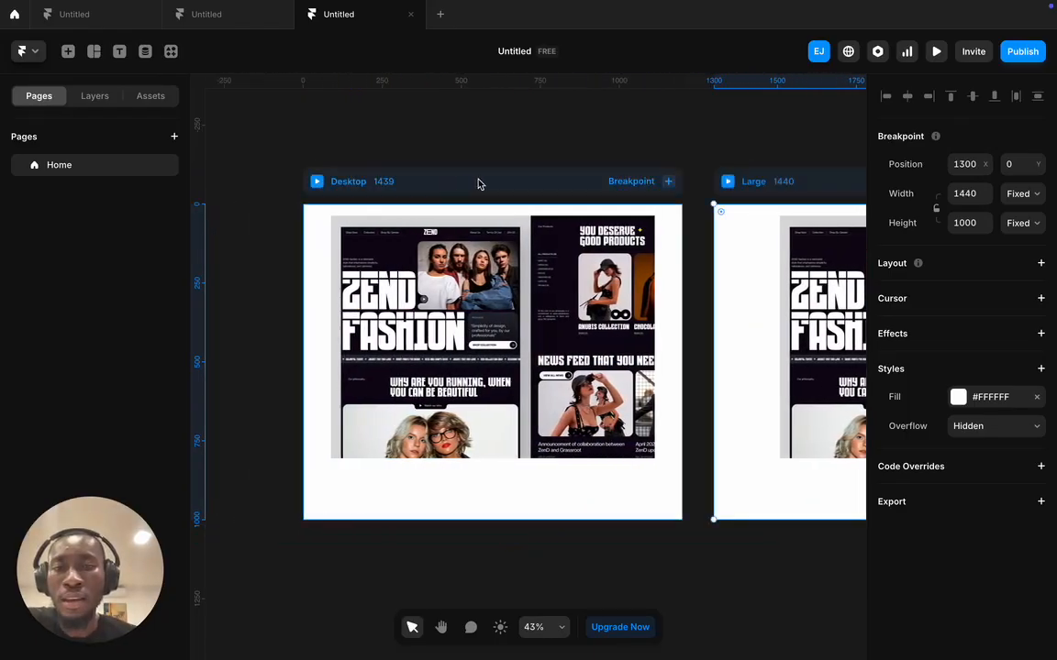
{"action": "scroll", "coordinate": [760, 200], "scroll_direction": "right", "scroll_amount": 5}
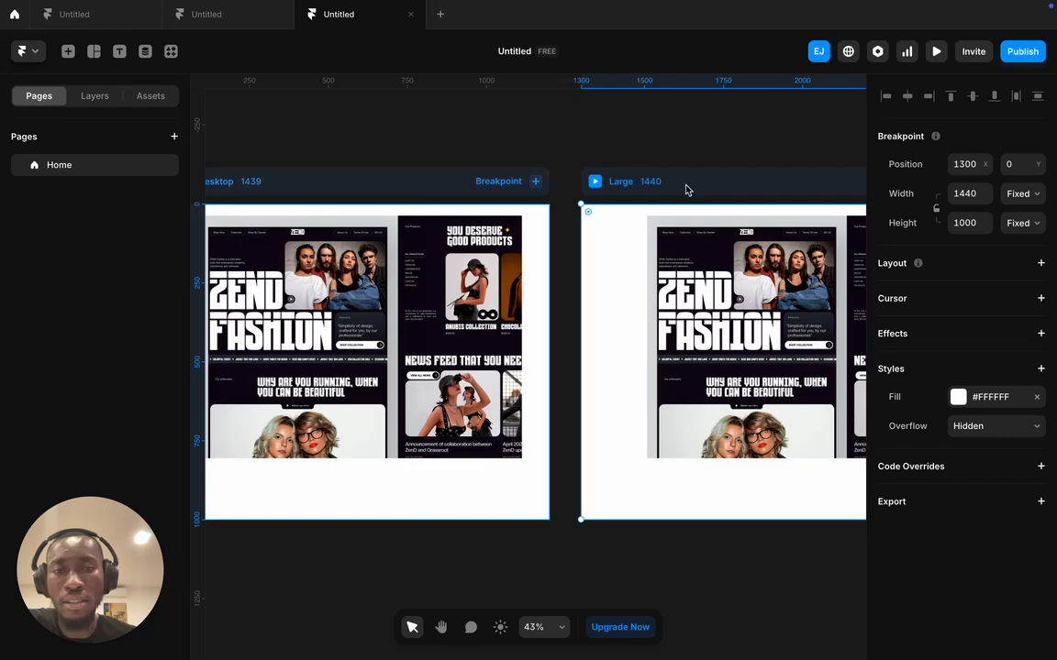
{"action": "scroll", "coordinate": [686, 190], "scroll_direction": "right", "scroll_amount": 4}
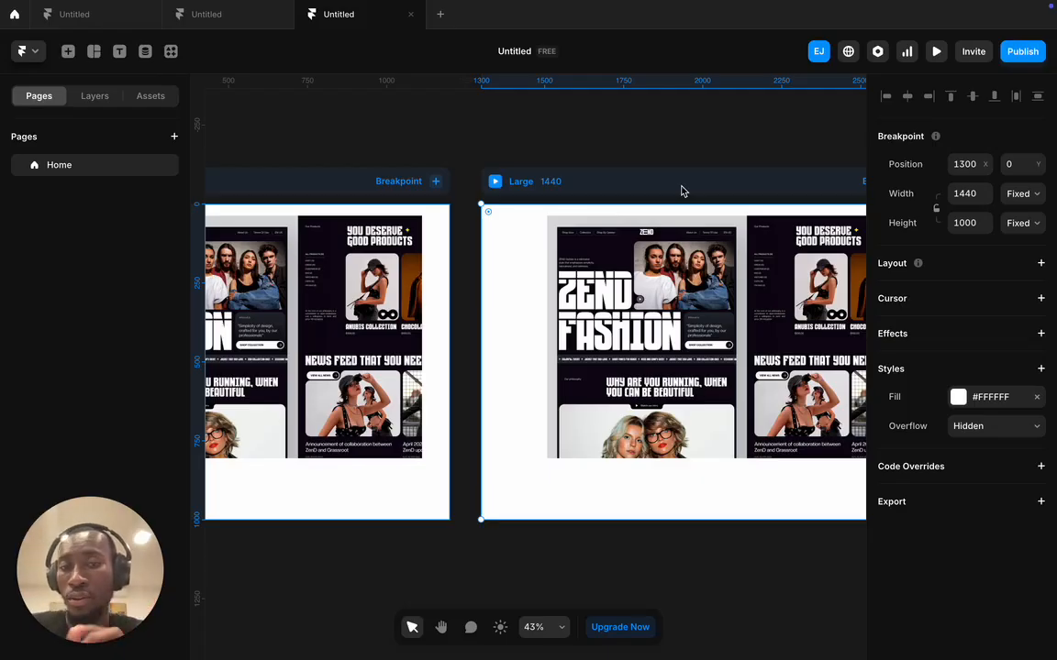
{"action": "scroll", "coordinate": [679, 190], "scroll_direction": "right", "scroll_amount": 6}
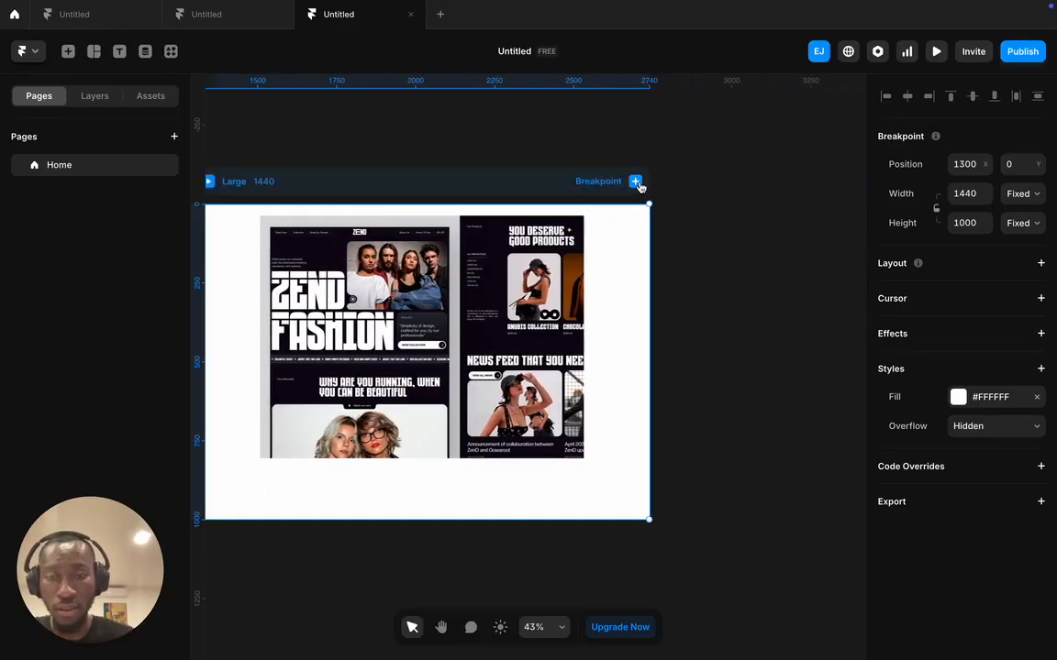
- Add a Tablet breakpoint (810) after Large, then a Phone breakpoint (390) after Tablet
{"action": "left_click", "coordinate": [636, 182]}
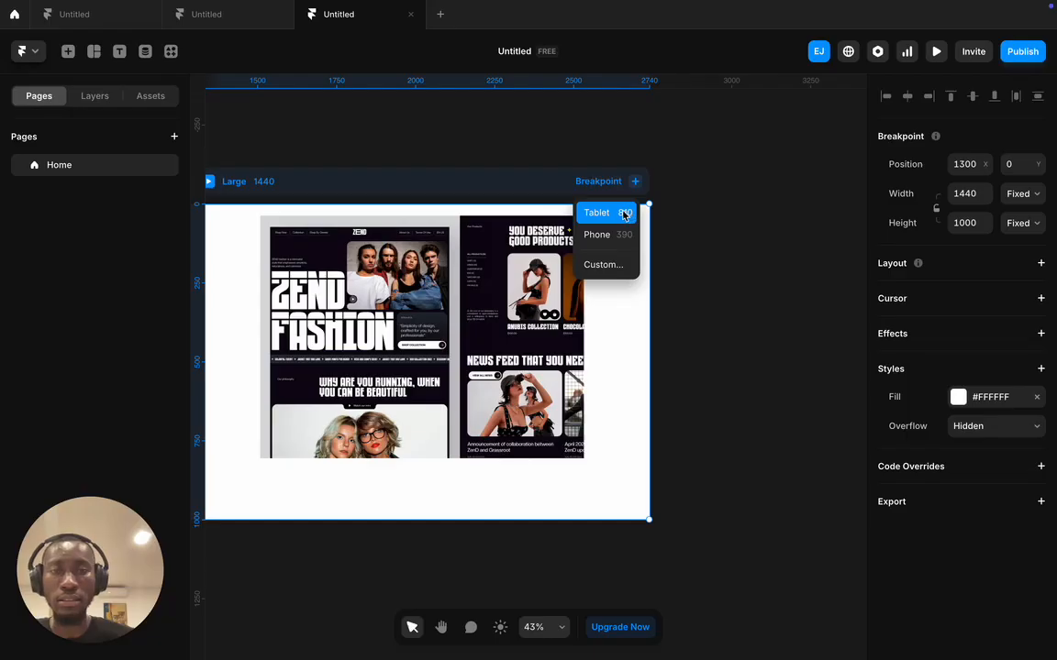
{"action": "left_click", "coordinate": [623, 214]}
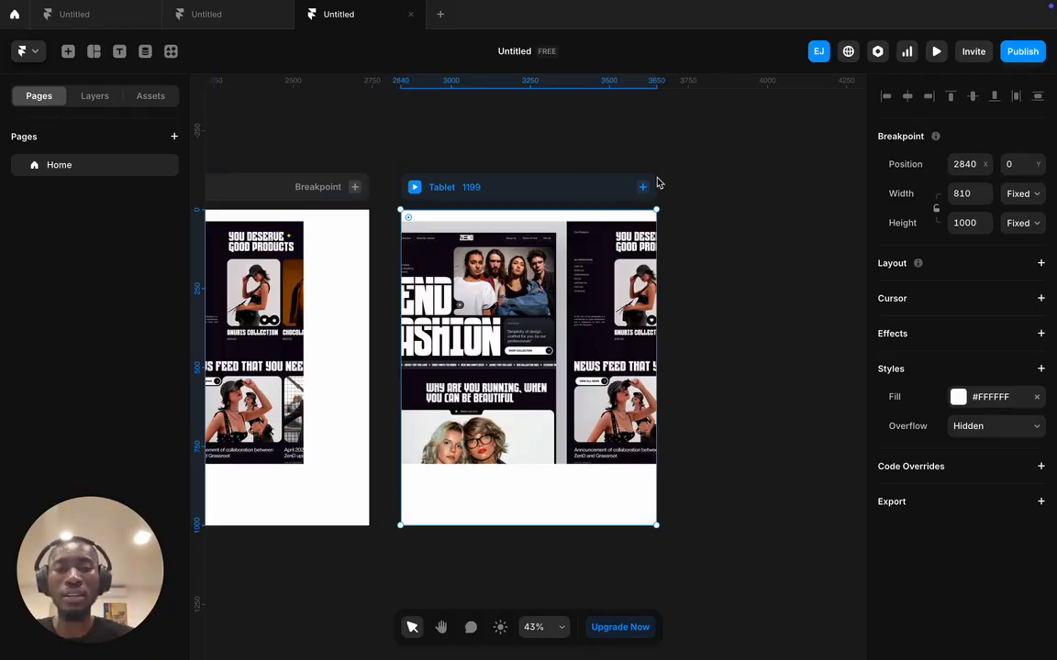
{"action": "left_click", "coordinate": [644, 188]}
{"action": "left_click", "coordinate": [667, 217]}
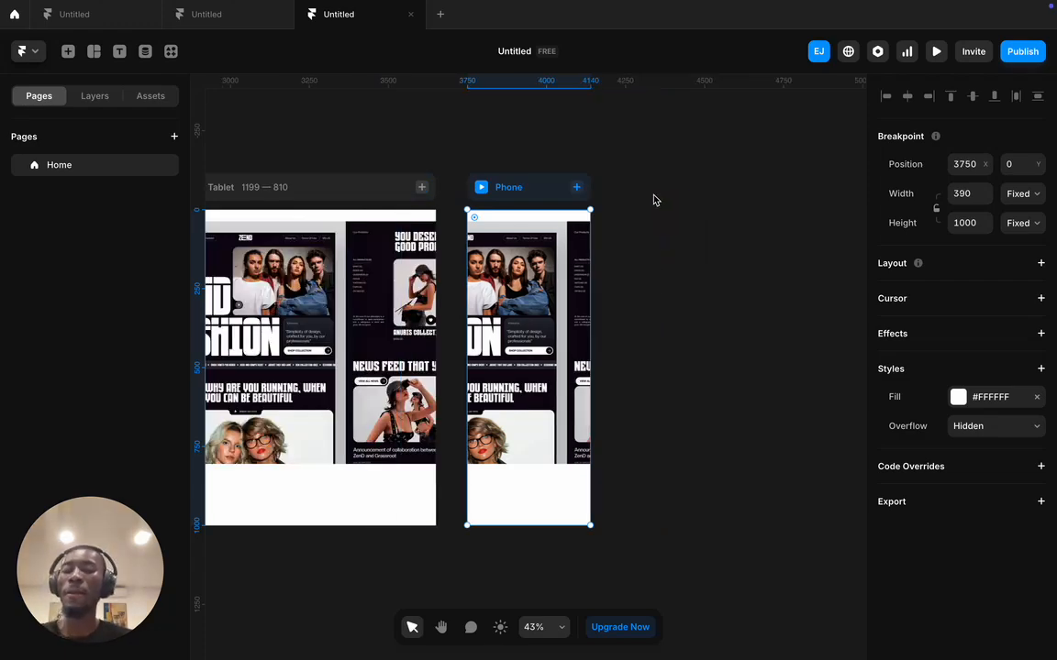
- Select the Desktop frame and pick up the ZEND reference image inside it
{"action": "scroll", "coordinate": [655, 204], "scroll_direction": "left", "scroll_amount": 10}
{"action": "scroll", "coordinate": [572, 203], "scroll_direction": "left", "scroll_amount": 3}
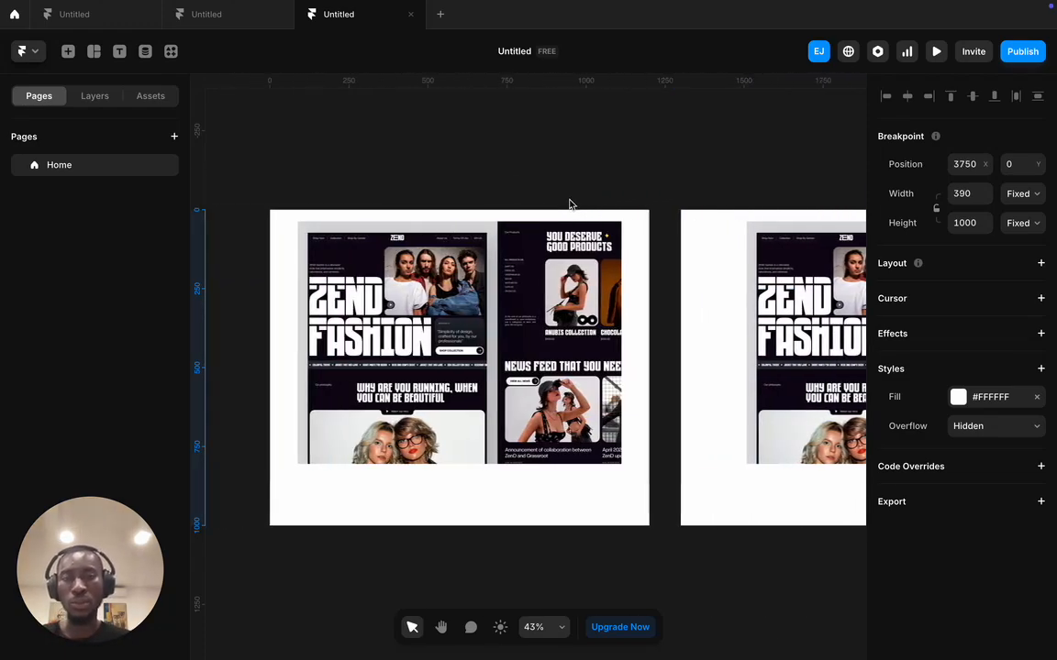
{"action": "scroll", "coordinate": [573, 206], "scroll_direction": "right", "scroll_amount": 2}
{"action": "scroll", "coordinate": [576, 209], "scroll_direction": "right", "scroll_amount": 2}
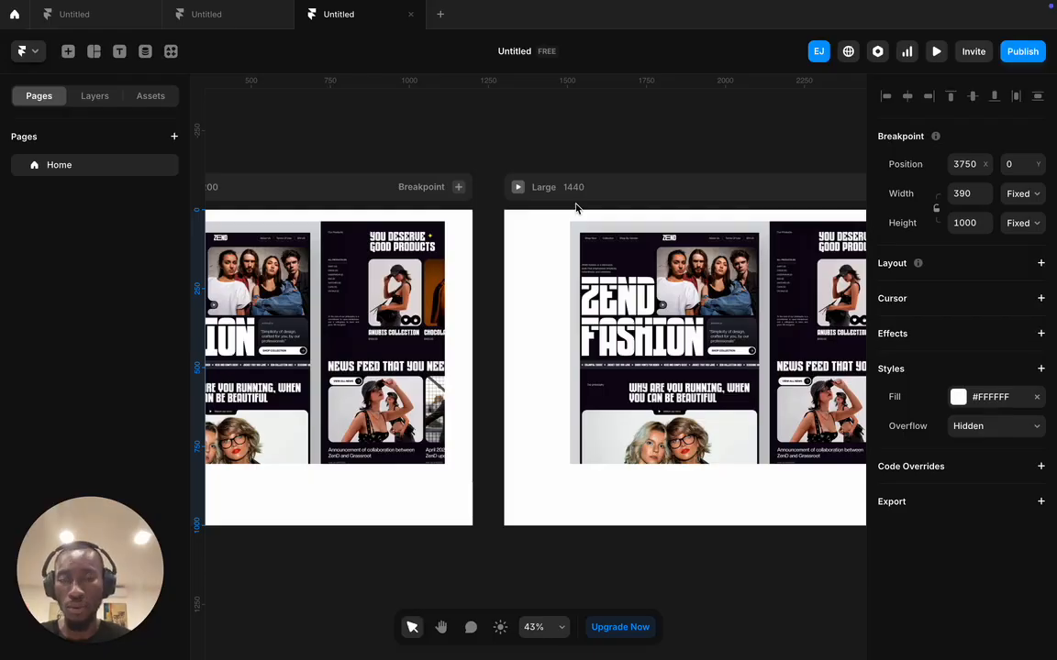
{"action": "scroll", "coordinate": [576, 209], "scroll_direction": "right", "scroll_amount": 7}
{"action": "scroll", "coordinate": [575, 210], "scroll_direction": "right", "scroll_amount": 2}
{"action": "scroll", "coordinate": [568, 209], "scroll_direction": "left", "scroll_amount": 5}
{"action": "scroll", "coordinate": [528, 208], "scroll_direction": "left", "scroll_amount": 5}
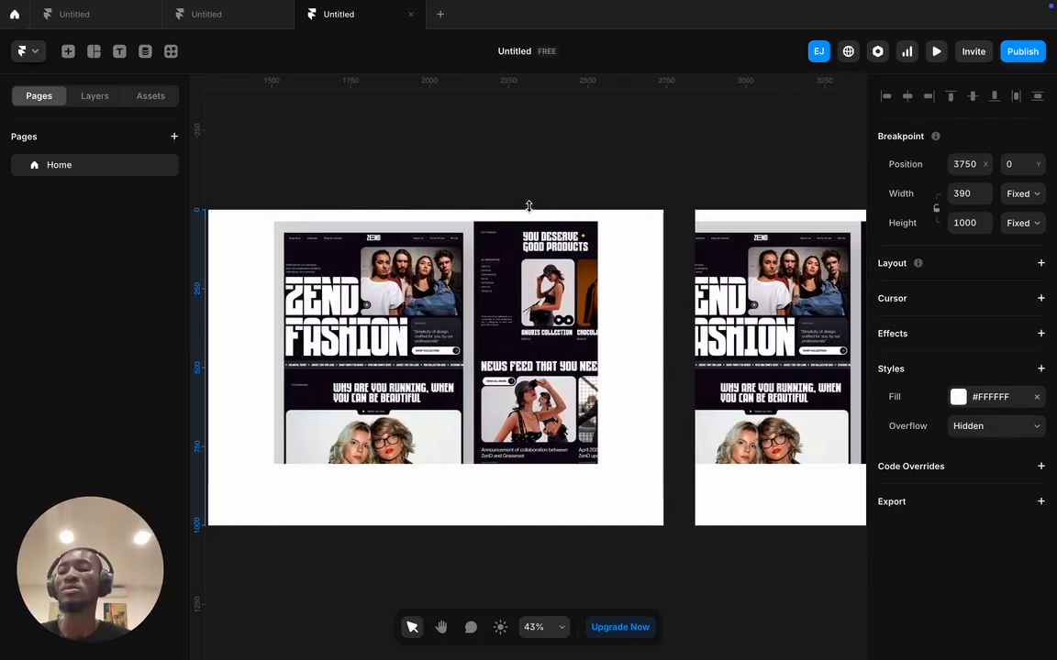
{"action": "scroll", "coordinate": [517, 212], "scroll_direction": "down", "scroll_amount": 5}
{"action": "left_click", "coordinate": [457, 202]}
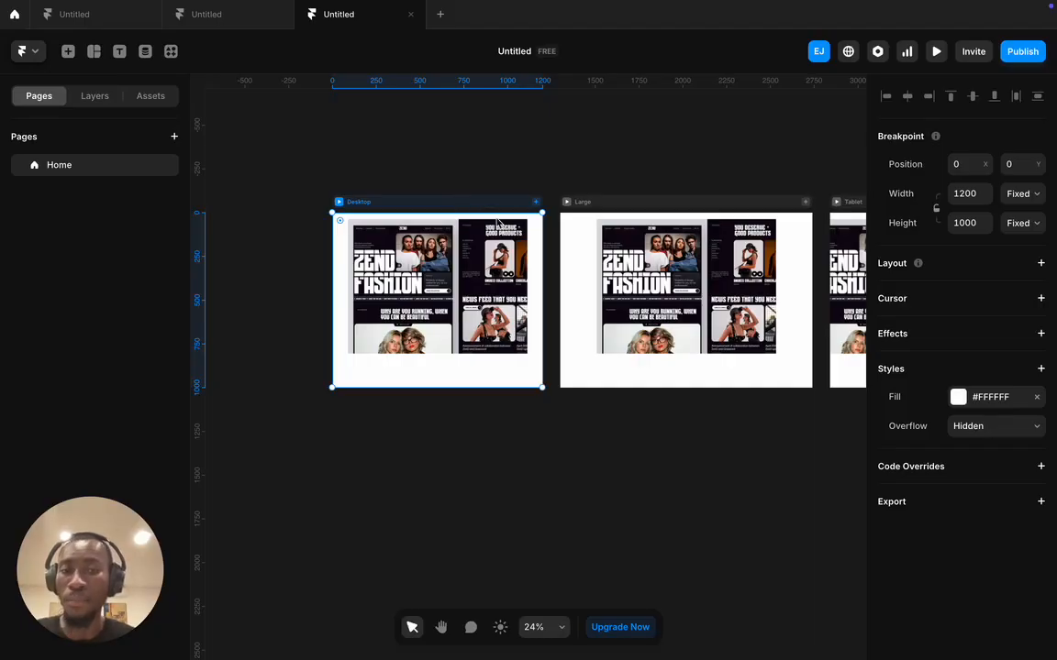
{"action": "scroll", "coordinate": [578, 253], "scroll_direction": "right", "scroll_amount": 3}
{"action": "scroll", "coordinate": [590, 255], "scroll_direction": "right", "scroll_amount": 2}
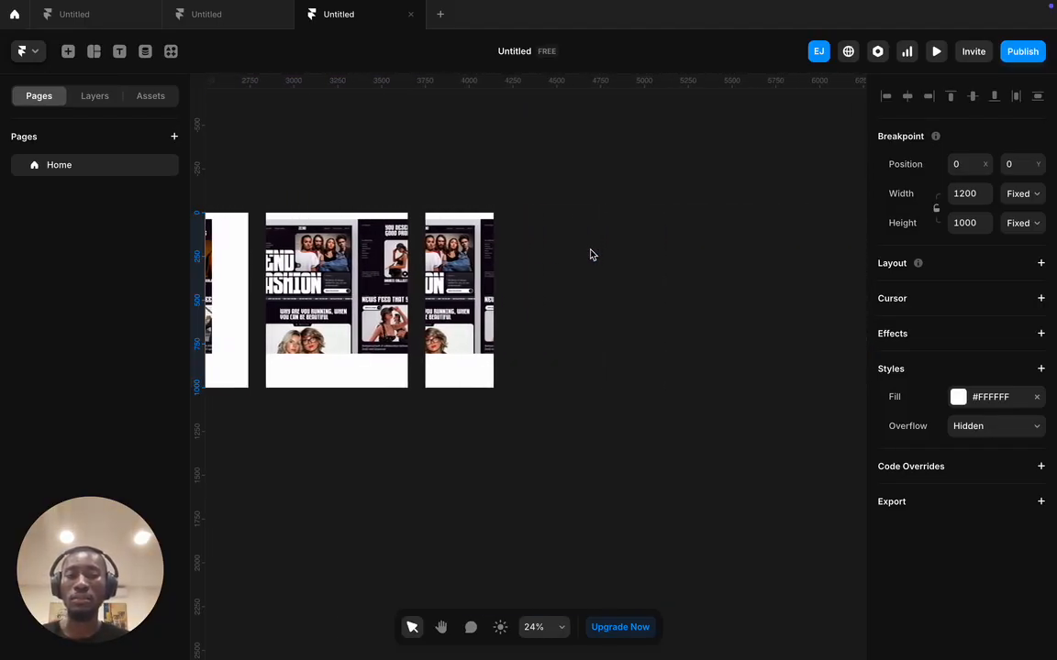
{"action": "scroll", "coordinate": [589, 253], "scroll_direction": "left", "scroll_amount": 5}
{"action": "left_click_drag", "start_coordinate": [456, 260], "coordinate": [393, 282]}
- Place the reference image on the canvas below the breakpoint frames, then deselect it
{"action": "scroll", "coordinate": [426, 276], "scroll_direction": "down", "scroll_amount": 5}
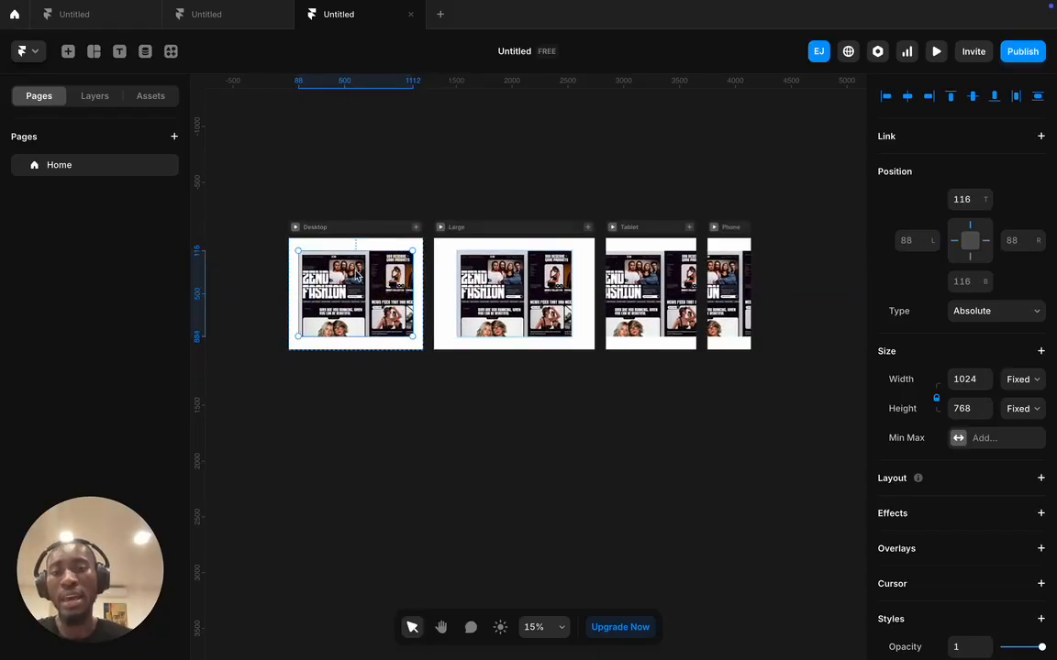
{"action": "left_click", "coordinate": [365, 276]}
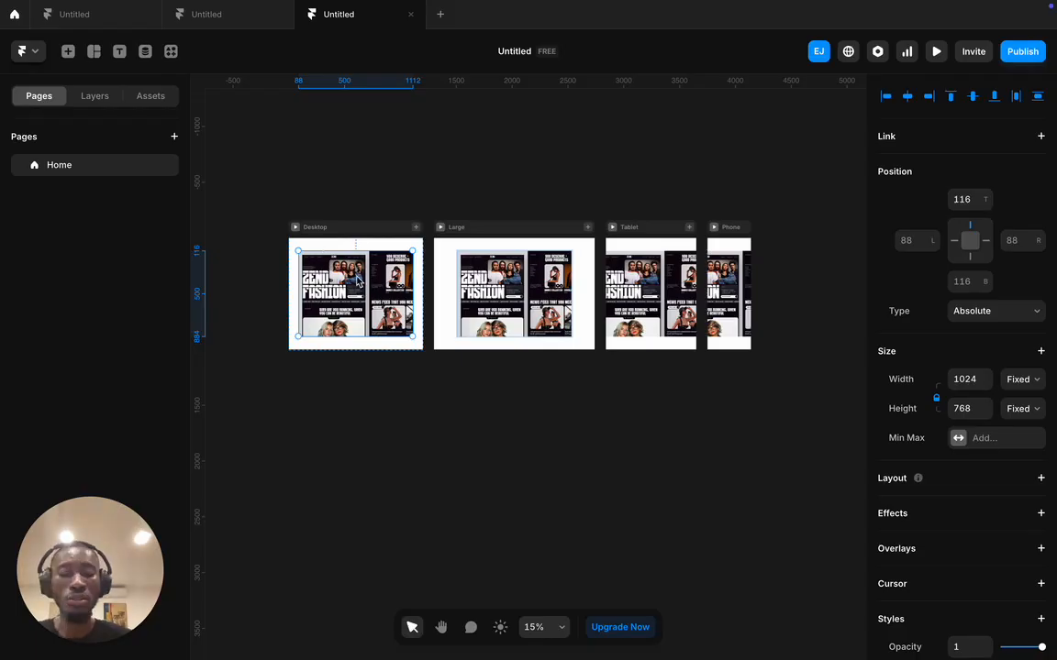
{"action": "left_click_drag", "start_coordinate": [323, 258], "coordinate": [394, 486]}
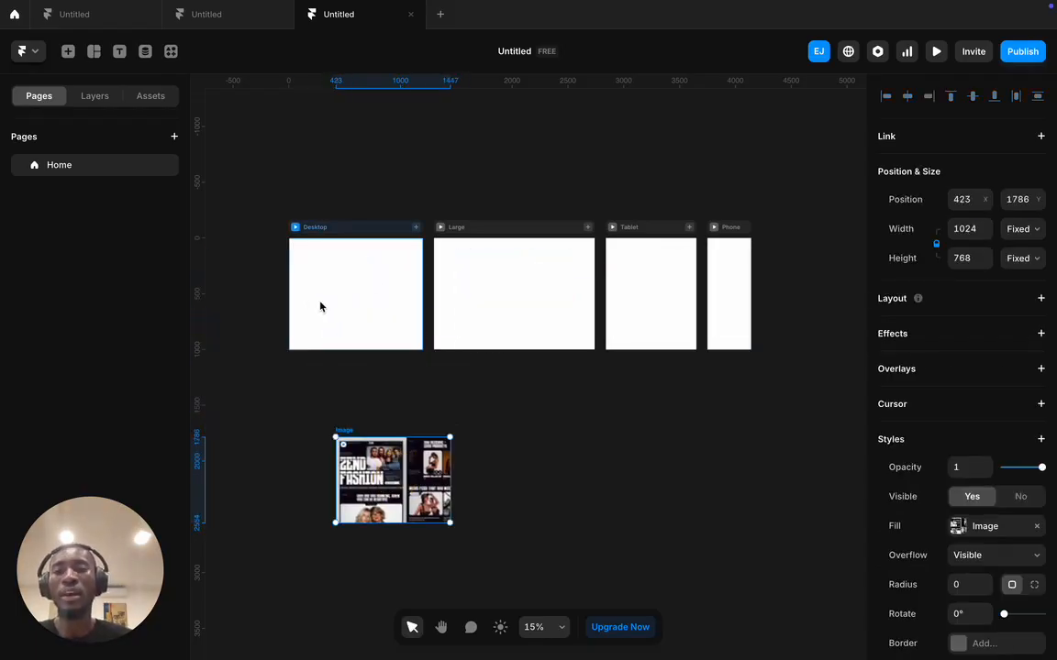
{"action": "left_click", "coordinate": [253, 262]}
- Draw a light-blue frame in Desktop and move it to the upper left corner
{"action": "left_click", "coordinate": [94, 53]}
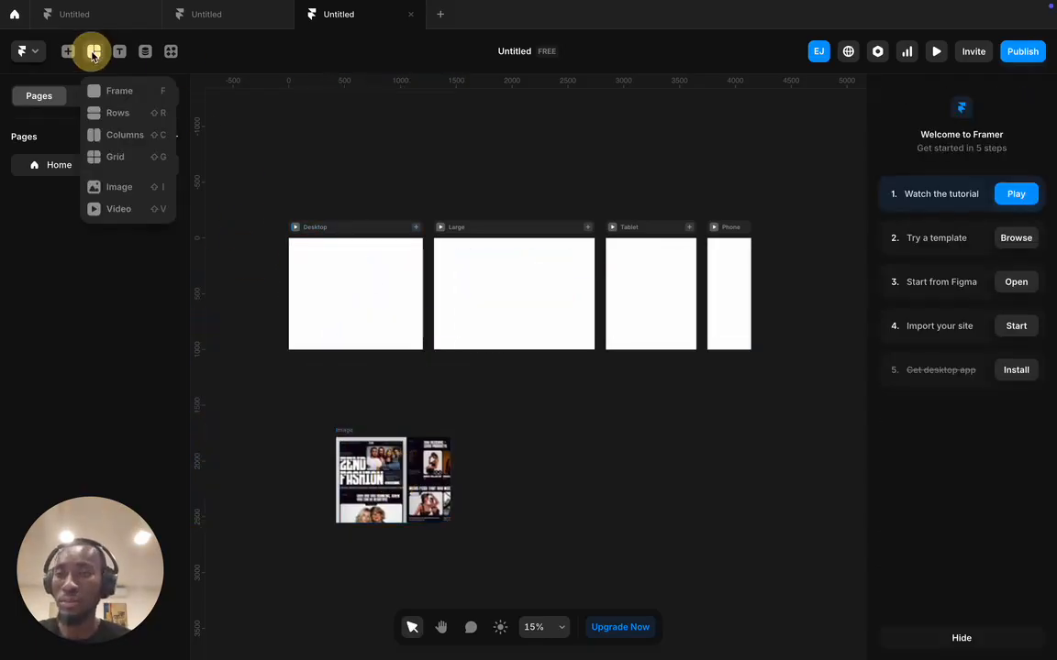
{"action": "left_click", "coordinate": [136, 90]}
{"action": "left_click_drag", "start_coordinate": [318, 269], "coordinate": [385, 326]}
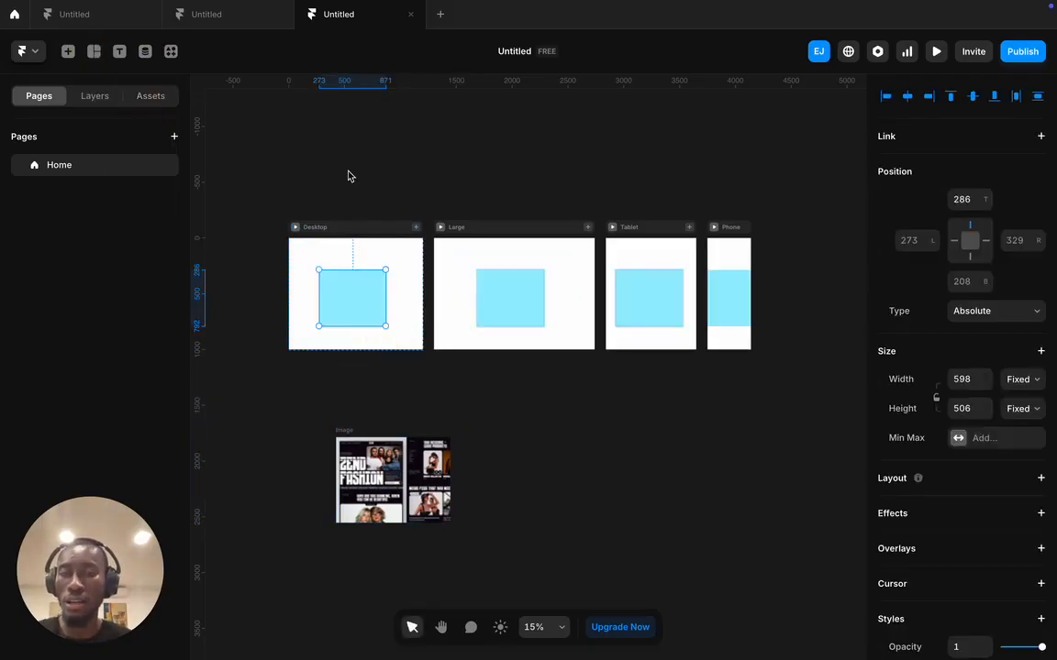
{"action": "left_click", "coordinate": [342, 173]}
{"action": "left_click", "coordinate": [349, 291]}
{"action": "mouse_move", "coordinate": [349, 291]}
{"action": "left_mouse_down"}
{"action": "mouse_move", "coordinate": [328, 273]}
{"action": "mouse_move", "coordinate": [336, 281]}
{"action": "left_mouse_up"}
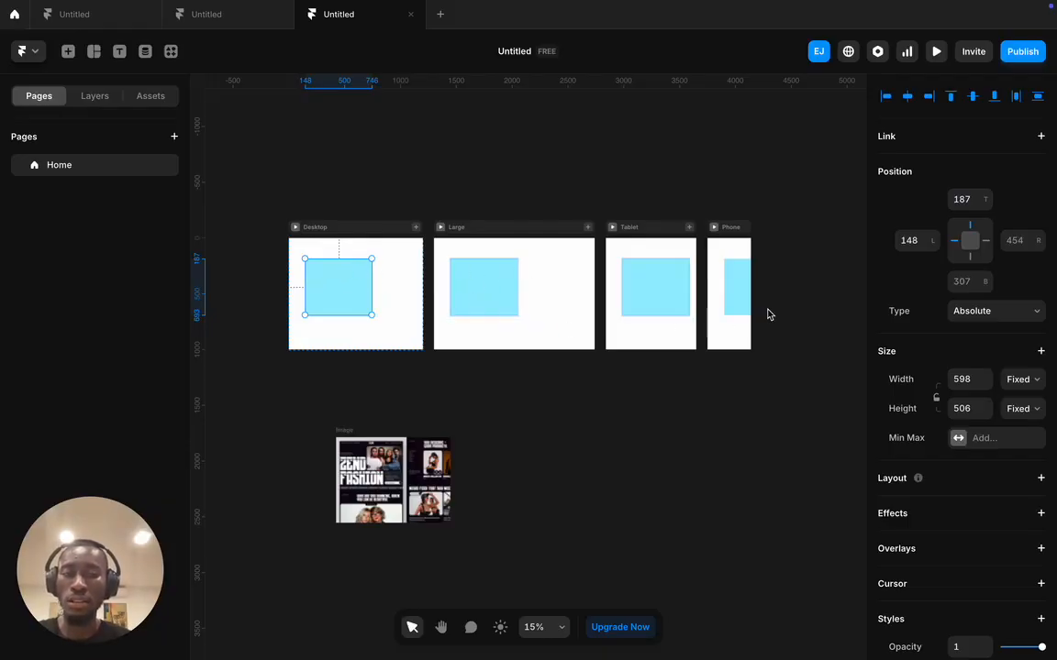
{"action": "left_click", "coordinate": [259, 145]}
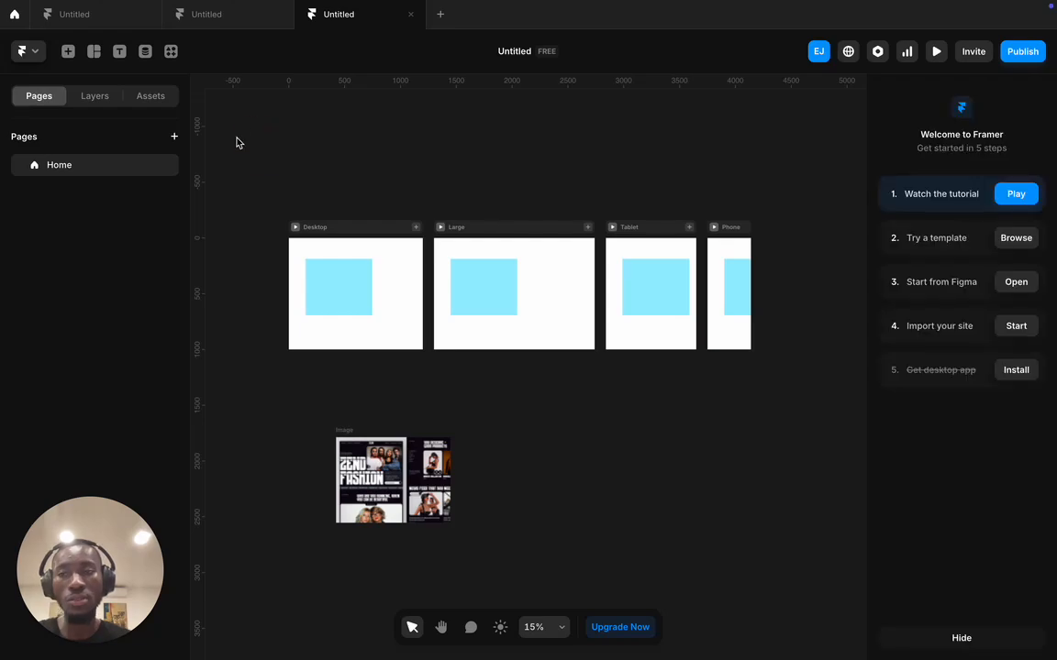
- Draw a taller 362×533 frame on the right side of the Large breakpoint
{"action": "left_click", "coordinate": [93, 52]}
{"action": "left_click", "coordinate": [111, 91]}
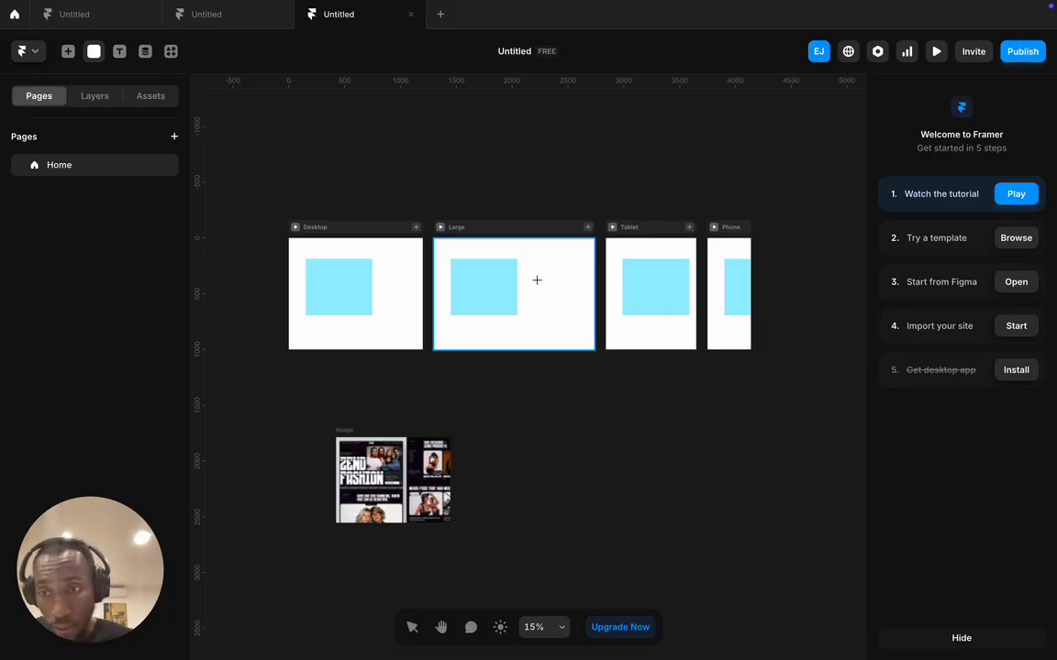
{"action": "left_click_drag", "start_coordinate": [538, 271], "coordinate": [579, 329]}
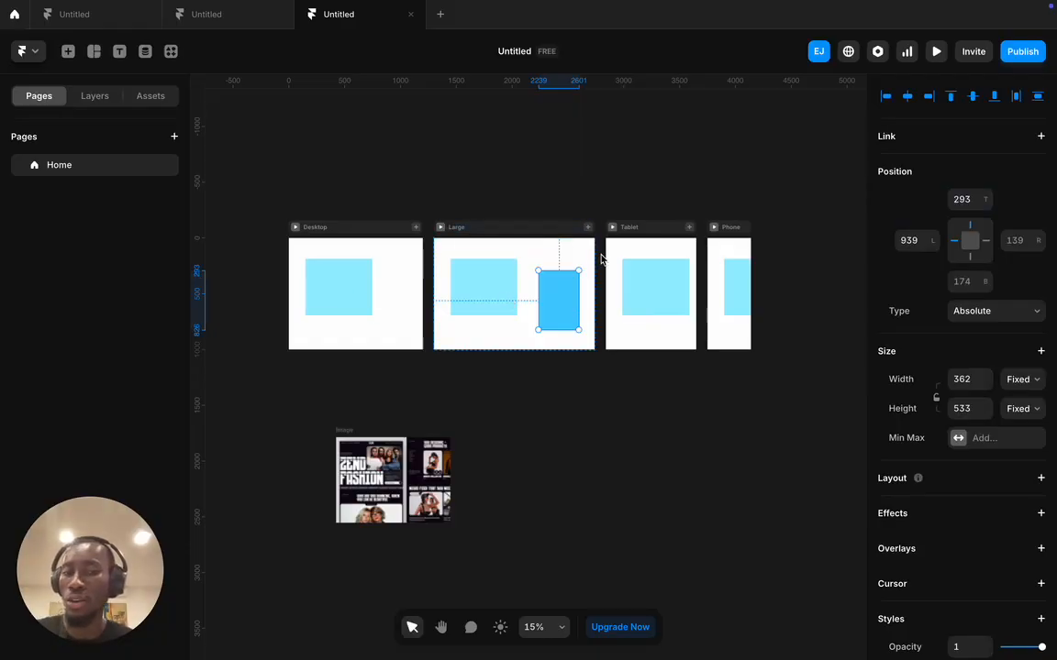
- Undo the accidental Large frame move and delete the blue rectangles from all breakpoints
{"action": "left_click", "coordinate": [539, 262]}
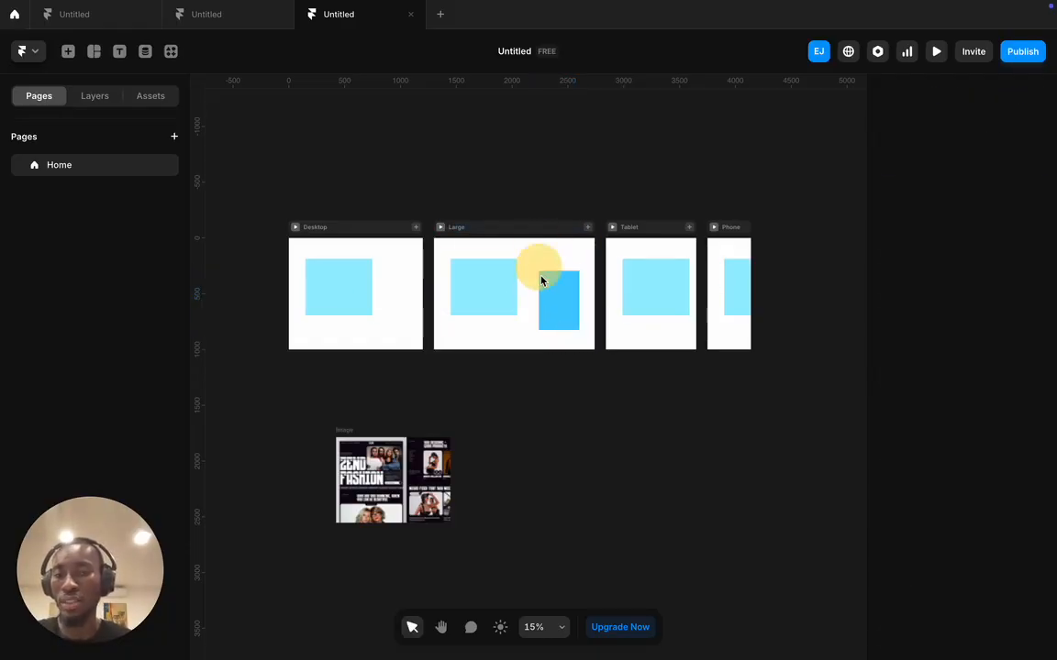
{"action": "left_click_drag", "start_coordinate": [550, 233], "coordinate": [551, 208]}
{"action": "key", "text": "super+z"}
{"action": "key", "text": "super+z"}
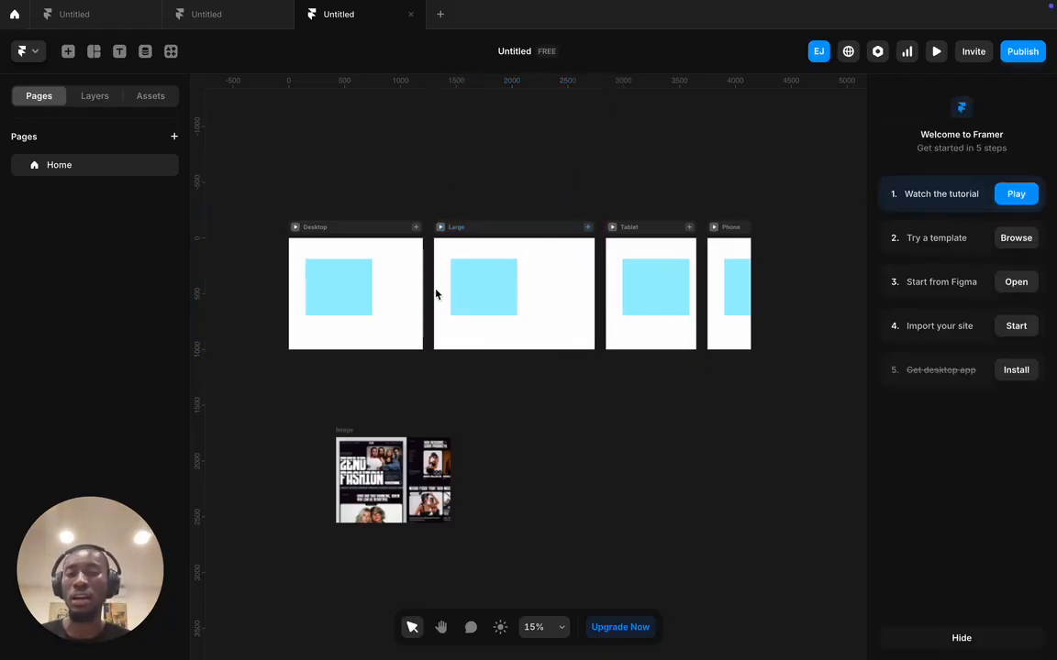
{"action": "left_click_drag", "start_coordinate": [358, 294], "coordinate": [332, 289]}
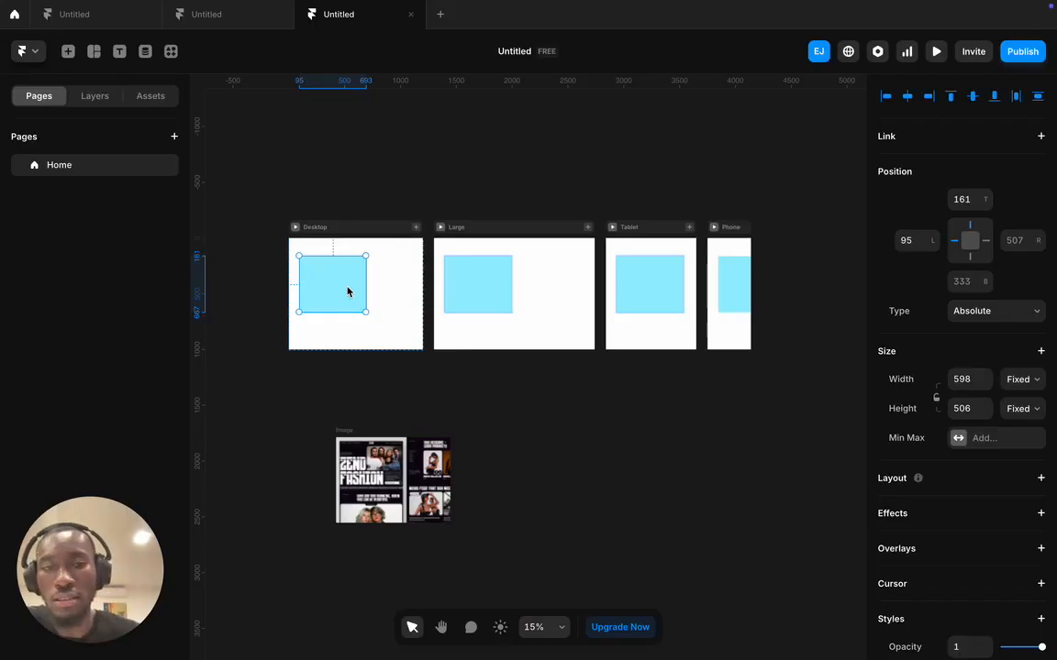
{"action": "scroll", "coordinate": [348, 292], "scroll_direction": "right", "scroll_amount": 2}
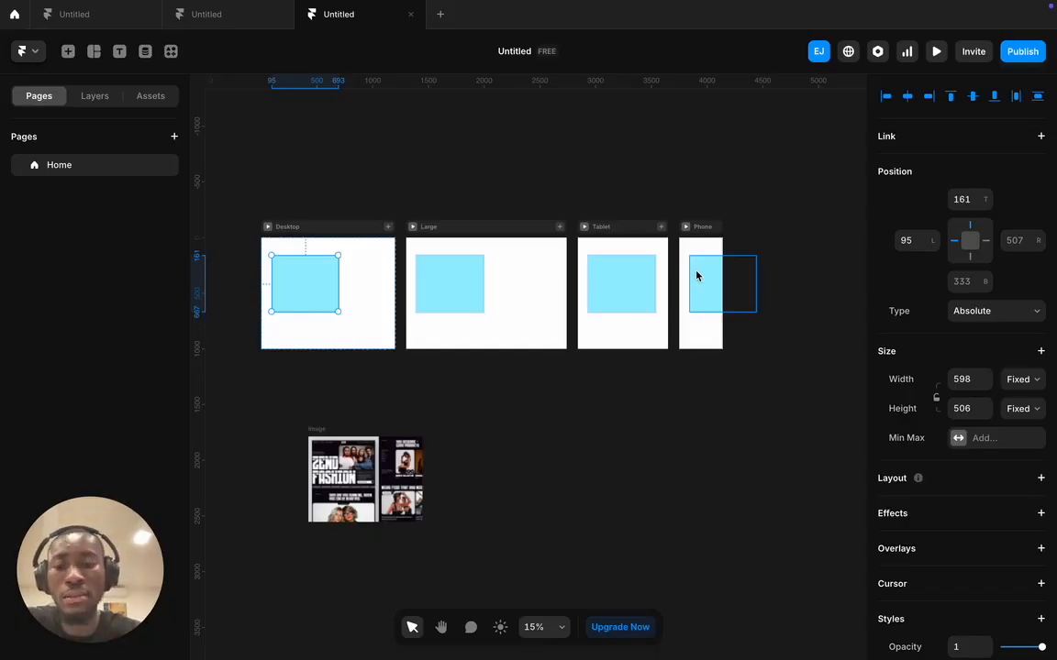
{"action": "key", "text": "ctrl+z"}
{"action": "key", "text": "ctrl+z"}
{"action": "key", "text": "ctrl+z"}
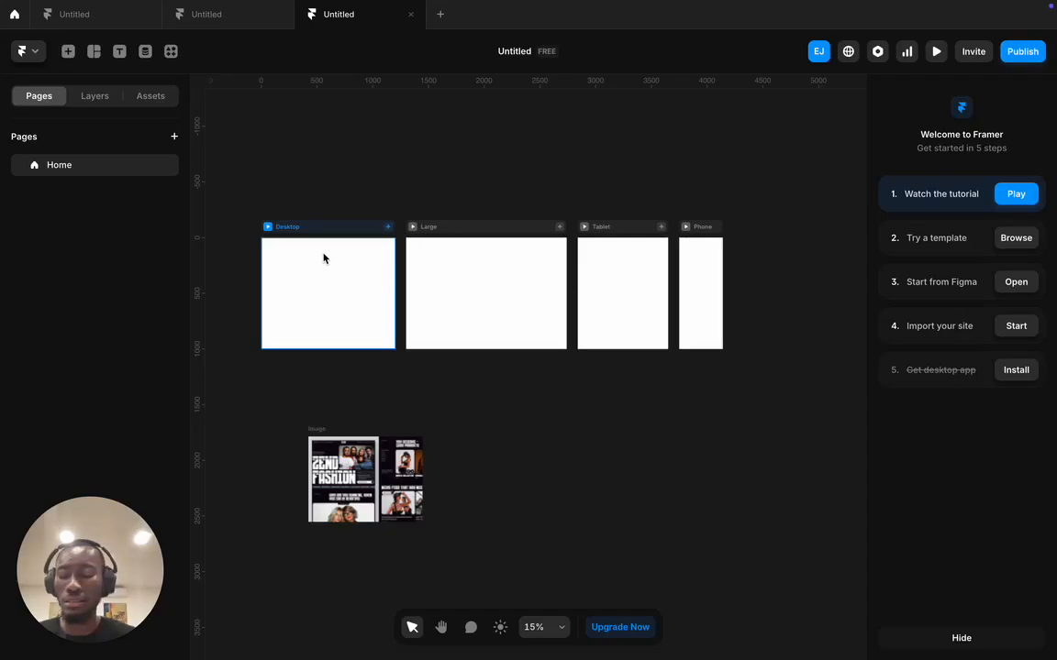
- Drag the ZEND reference image into the Desktop frame and zoom in to inspect it
{"action": "left_click", "coordinate": [358, 443]}
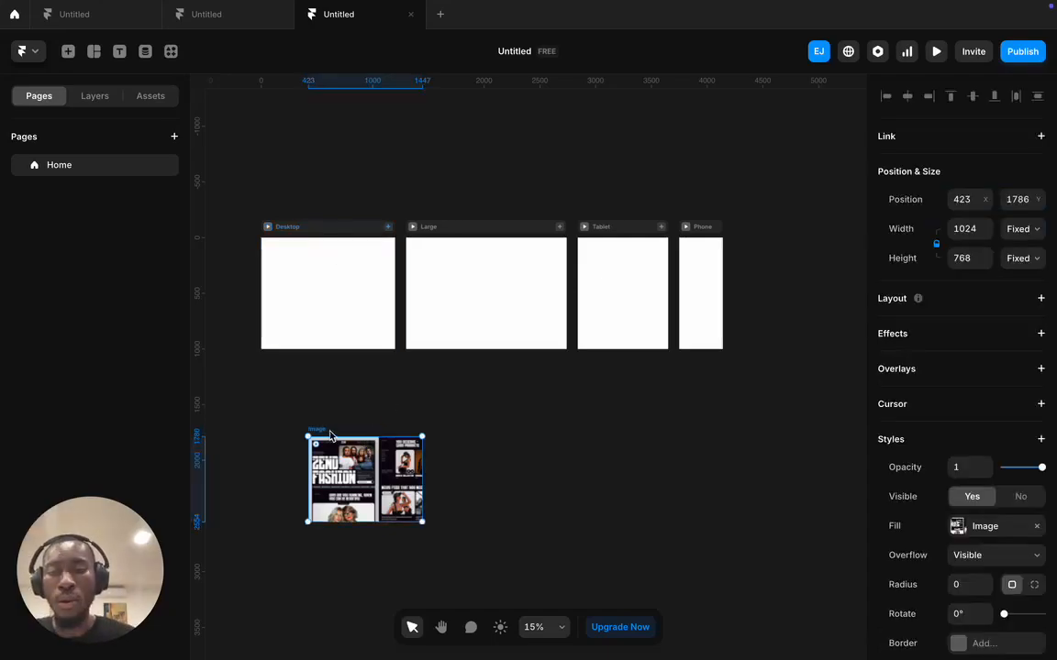
{"action": "left_click_drag", "start_coordinate": [325, 434], "coordinate": [294, 245]}
{"action": "scroll", "coordinate": [294, 245], "scroll_direction": "up", "scroll_amount": 5}
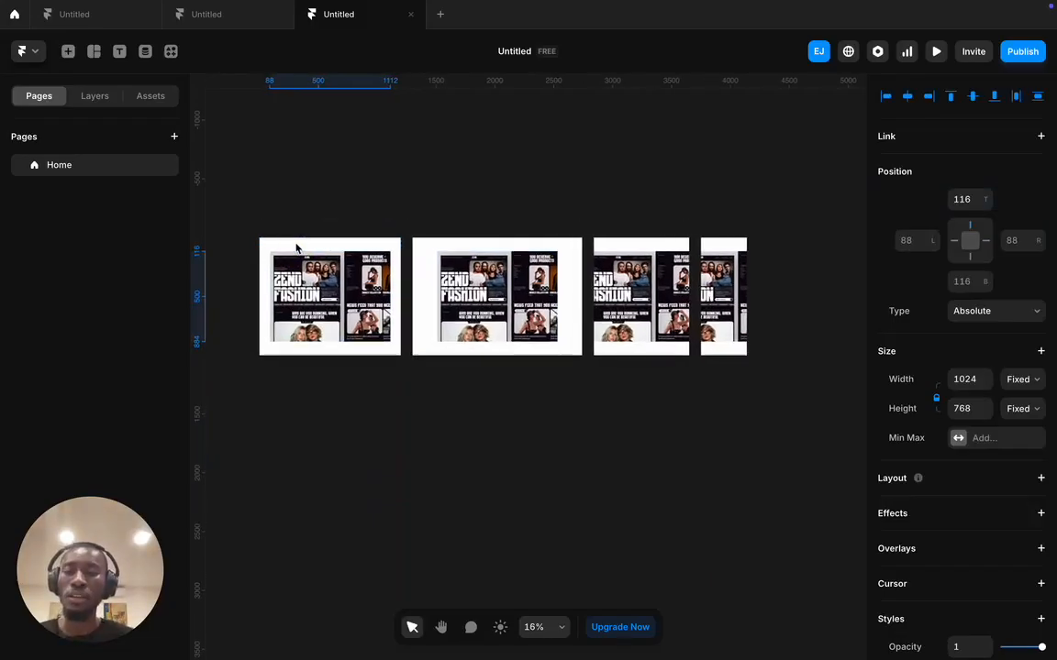
{"action": "scroll", "coordinate": [296, 253], "scroll_direction": "up", "scroll_amount": 1}
{"action": "scroll", "coordinate": [354, 257], "scroll_direction": "left", "scroll_amount": 2}
{"action": "scroll", "coordinate": [368, 266], "scroll_direction": "down", "scroll_amount": 3}
{"action": "scroll", "coordinate": [365, 272], "scroll_direction": "up", "scroll_amount": 3}
{"action": "scroll", "coordinate": [360, 349], "scroll_direction": "up", "scroll_amount": 2}
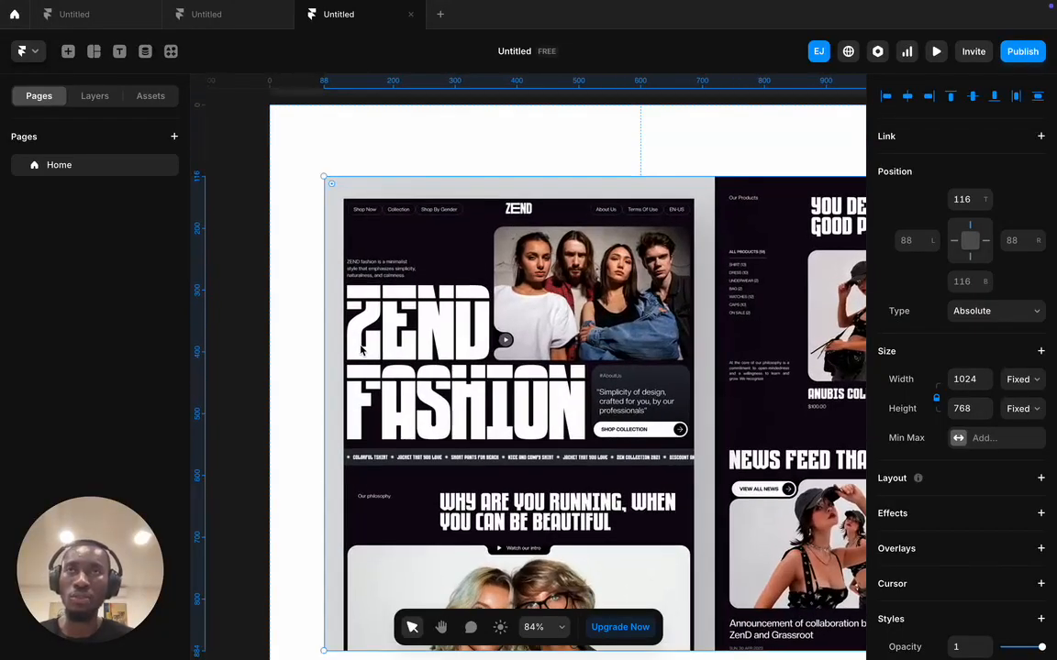
{"action": "scroll", "coordinate": [362, 349], "scroll_direction": "down", "scroll_amount": 2}
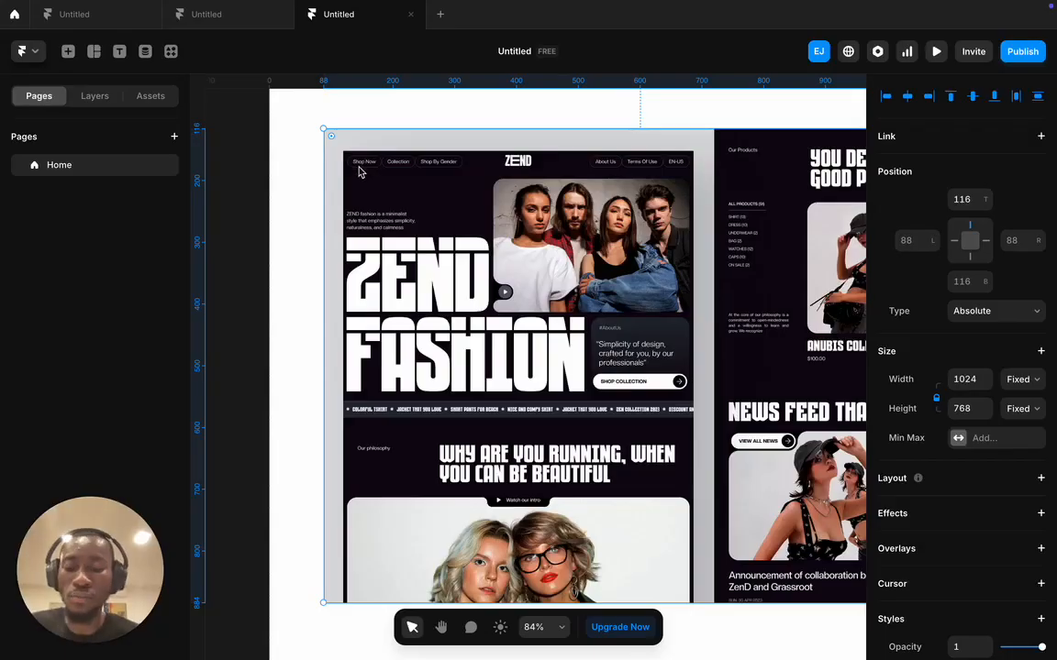
{"action": "scroll", "coordinate": [363, 174], "scroll_direction": "up", "scroll_amount": 5}
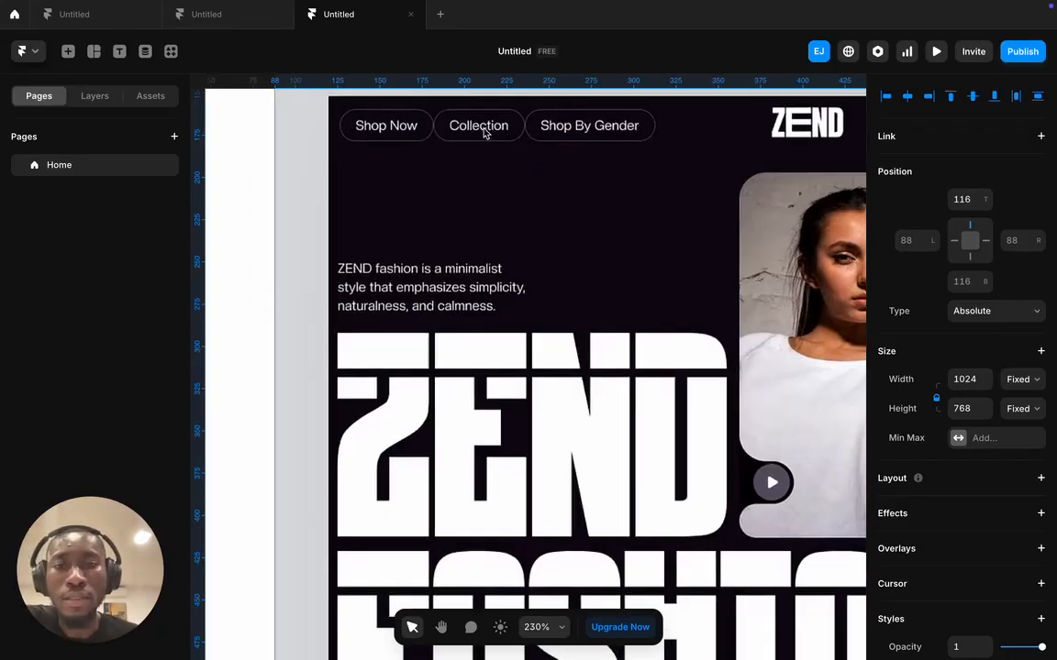
- Pan and zoom around the ZEND reference screenshot to study its design
{"action": "scroll", "coordinate": [590, 142], "scroll_direction": "right", "scroll_amount": 5}
{"action": "scroll", "coordinate": [587, 143], "scroll_direction": "right", "scroll_amount": 4}
{"action": "scroll", "coordinate": [564, 146], "scroll_direction": "right", "scroll_amount": 2}
{"action": "scroll", "coordinate": [579, 144], "scroll_direction": "left", "scroll_amount": 1}
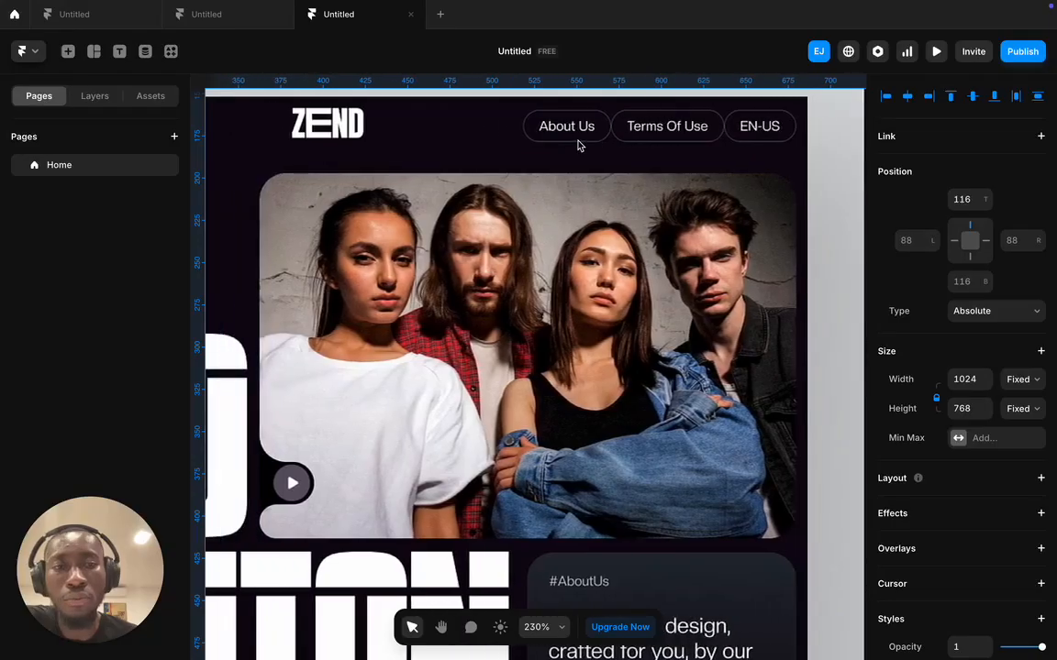
{"action": "scroll", "coordinate": [578, 145], "scroll_direction": "left", "scroll_amount": 6}
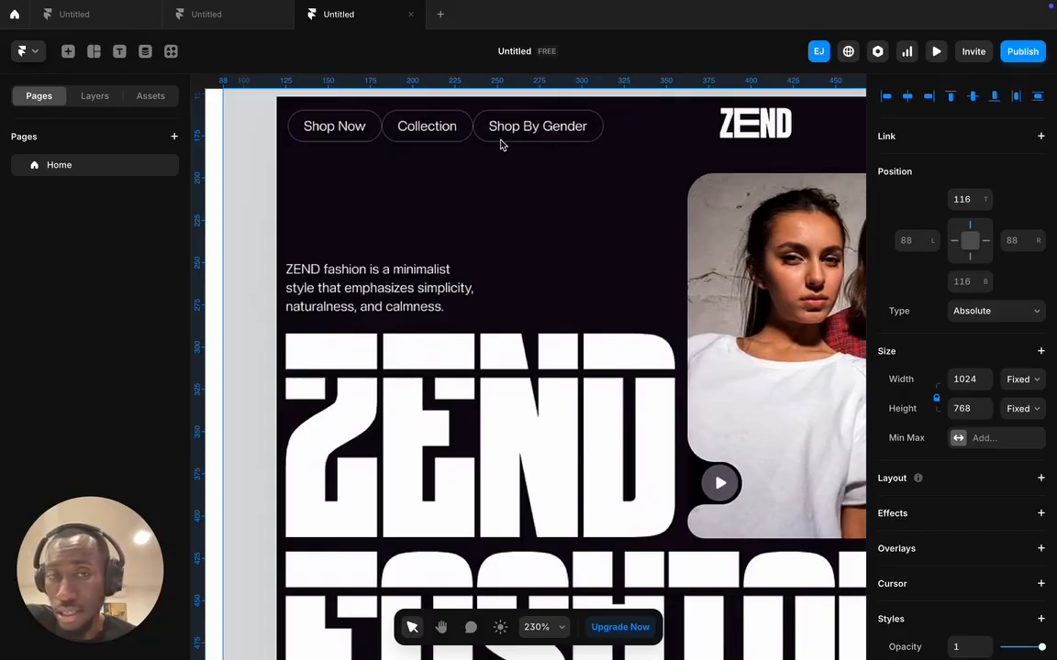
{"action": "scroll", "coordinate": [500, 144], "scroll_direction": "right", "scroll_amount": 1}
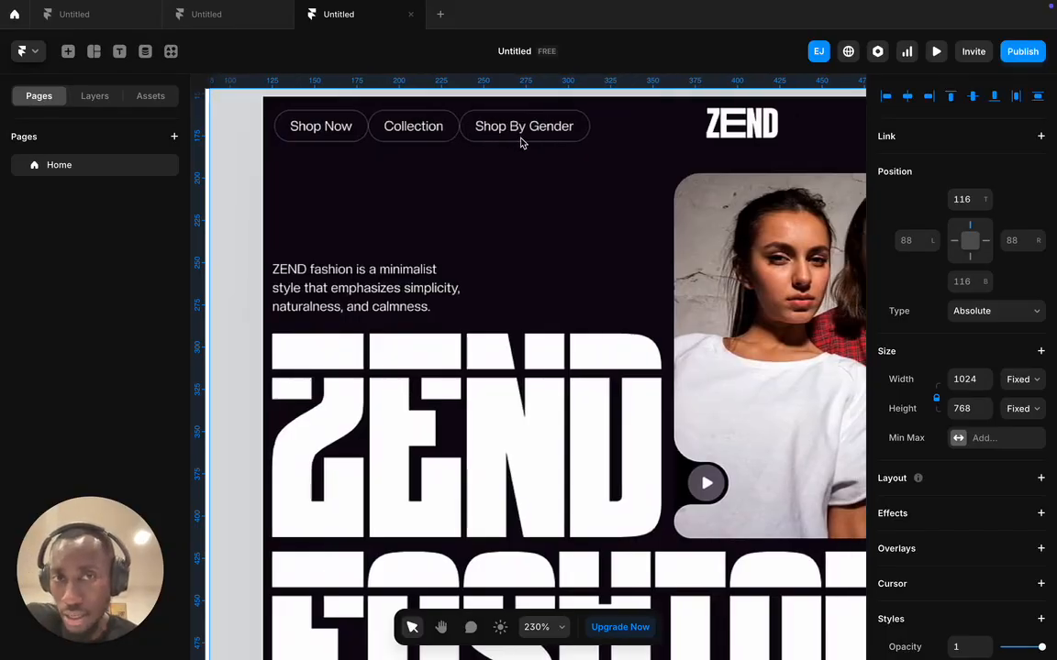
{"action": "scroll", "coordinate": [642, 134], "scroll_direction": "right", "scroll_amount": 10}
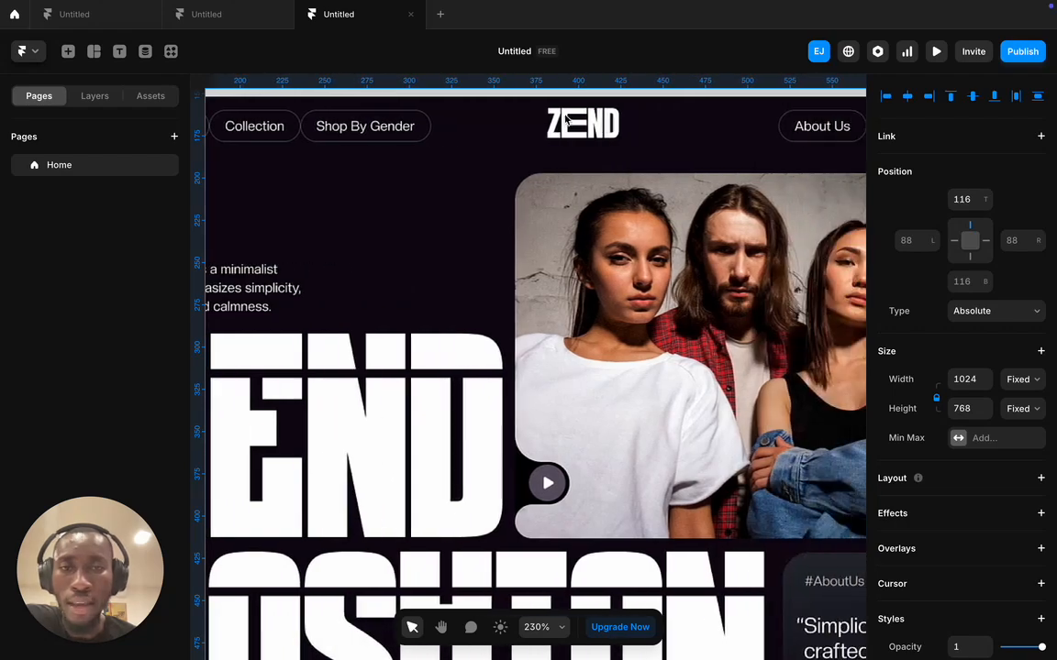
{"action": "scroll", "coordinate": [578, 128], "scroll_direction": "right", "scroll_amount": 10}
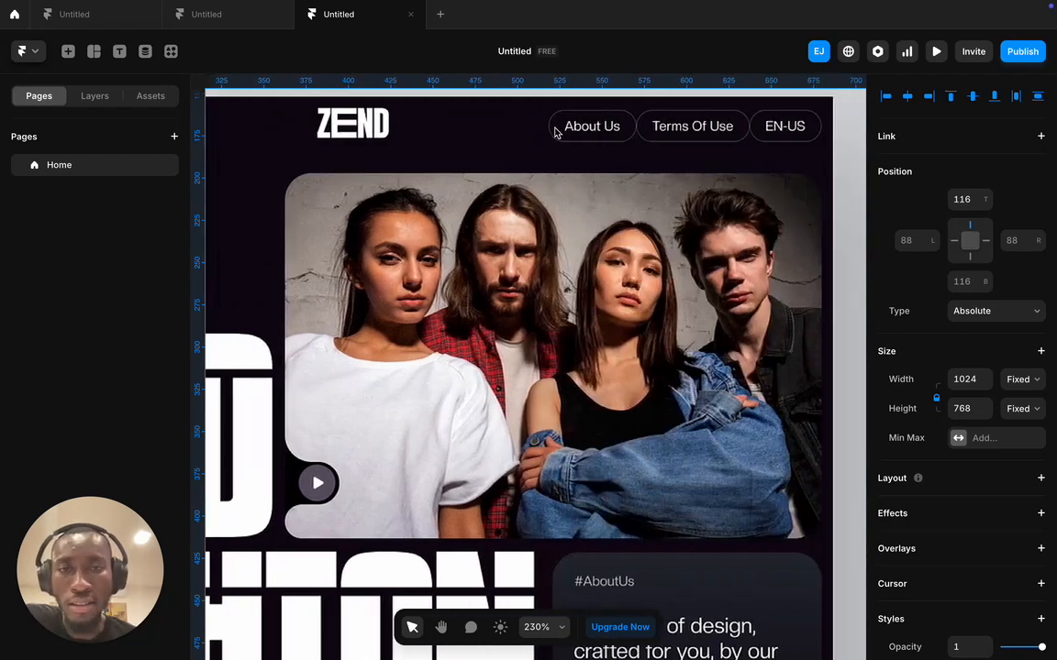
{"action": "scroll", "coordinate": [560, 130], "scroll_direction": "left", "scroll_amount": 15}
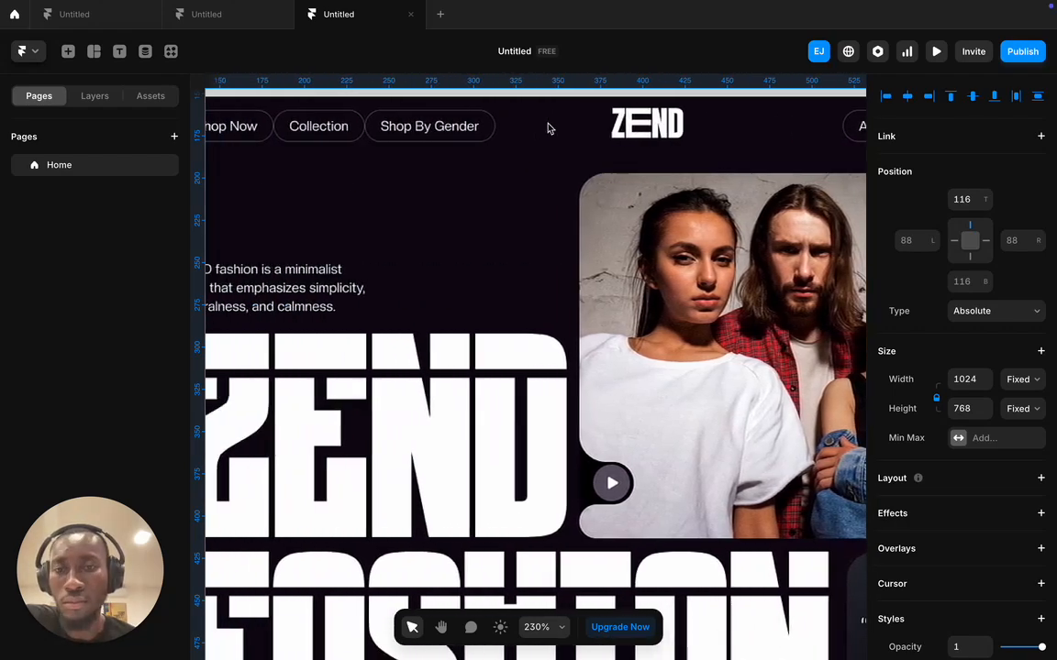
{"action": "scroll", "coordinate": [548, 128], "scroll_direction": "down", "scroll_amount": 2}
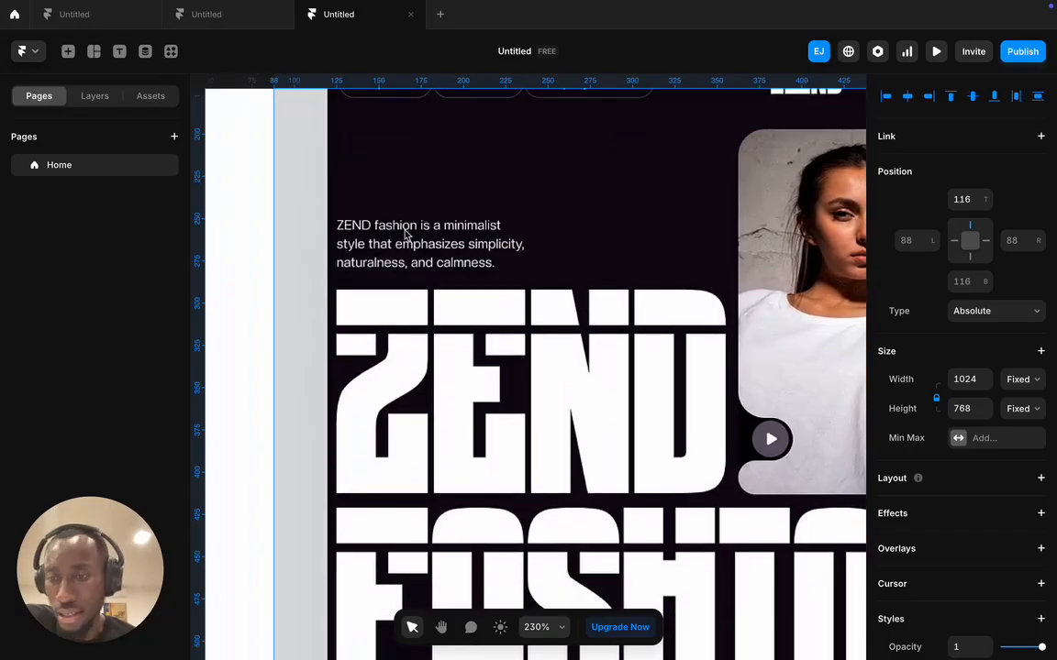
{"action": "scroll", "coordinate": [569, 249], "scroll_direction": "right", "scroll_amount": 8}
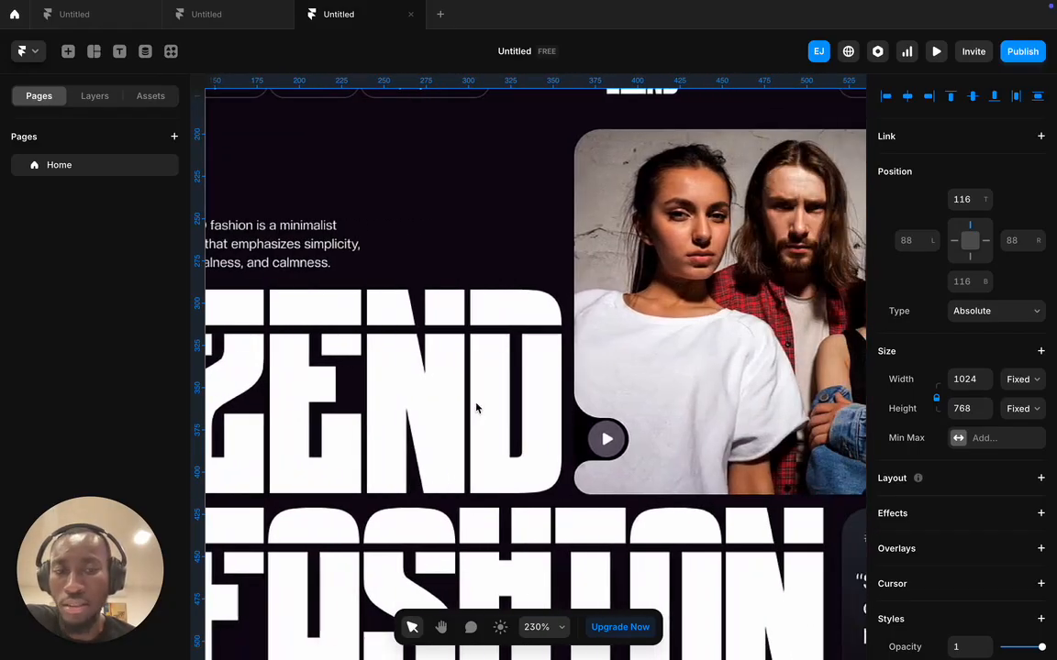
{"action": "scroll", "coordinate": [649, 247], "scroll_direction": "right", "scroll_amount": 4}
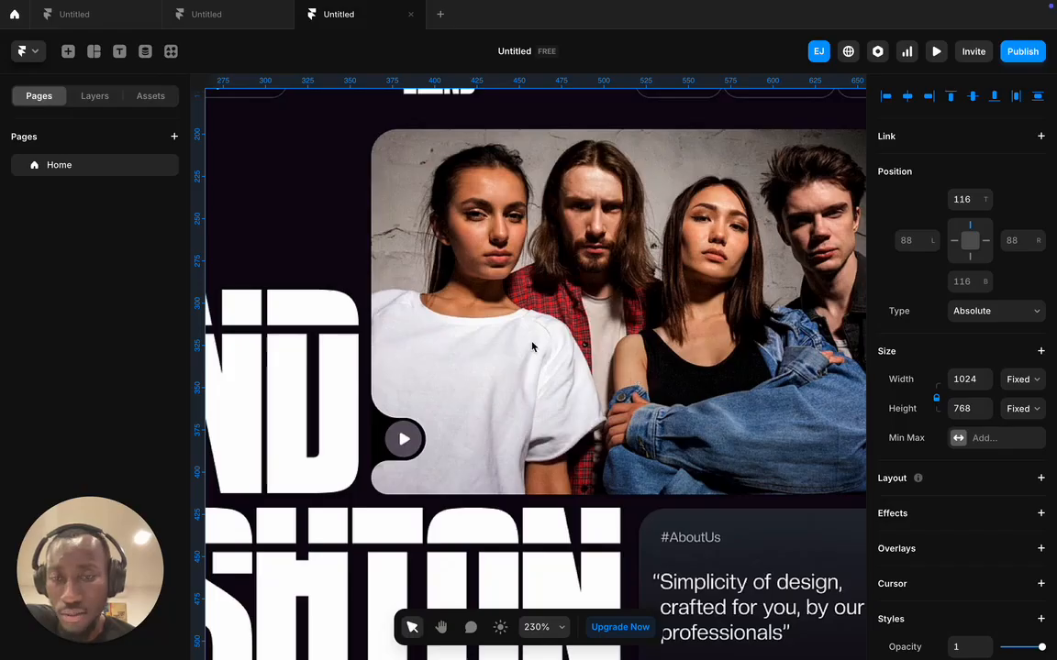
{"action": "scroll", "coordinate": [536, 333], "scroll_direction": "down", "scroll_amount": 8}
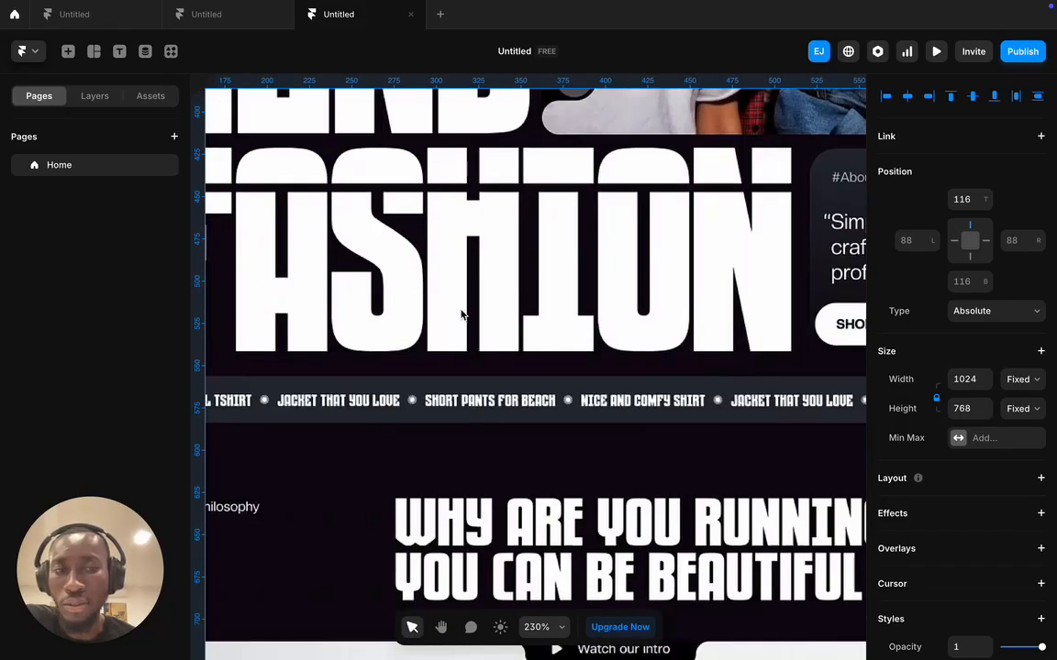
{"action": "scroll", "coordinate": [488, 292], "scroll_direction": "right", "scroll_amount": 10}
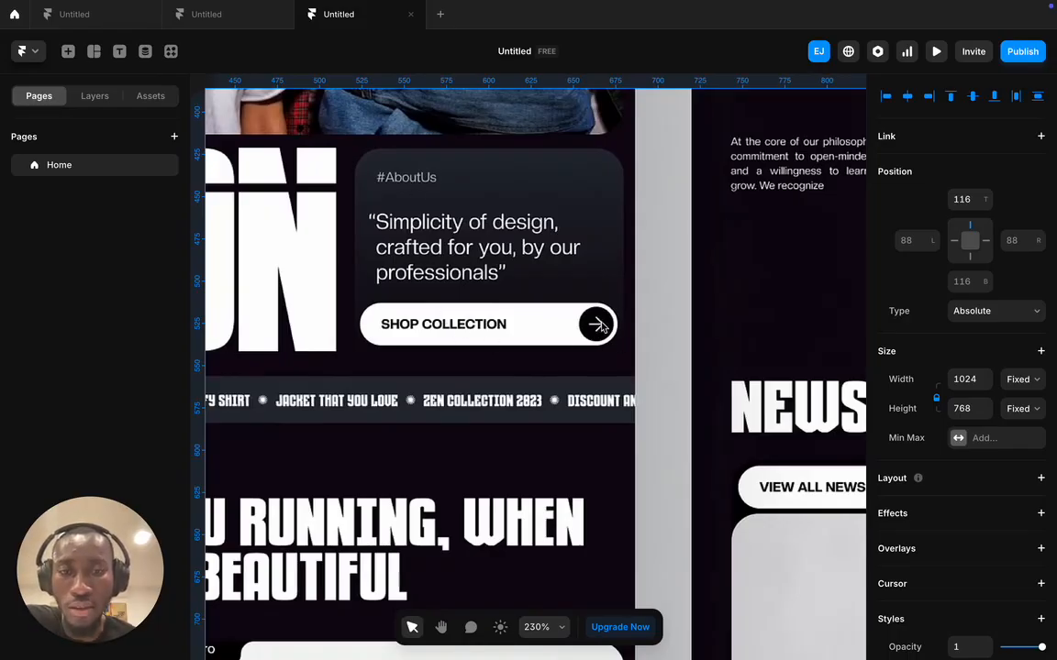
{"action": "scroll", "coordinate": [589, 322], "scroll_direction": "left", "scroll_amount": 2}
{"action": "scroll", "coordinate": [589, 322], "scroll_direction": "left", "scroll_amount": 12}
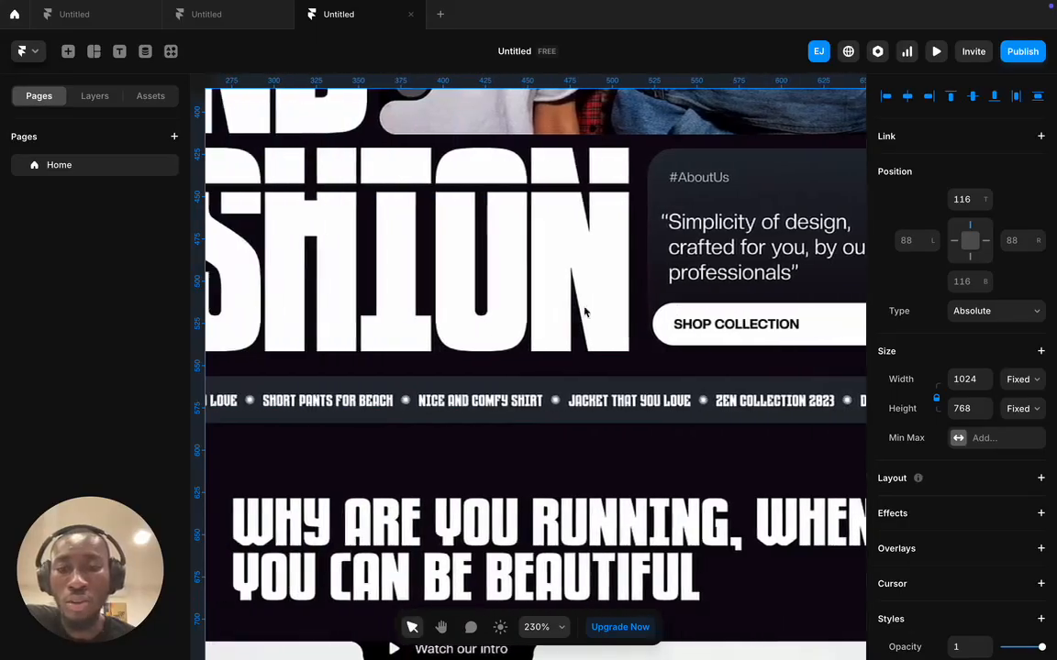
{"action": "scroll", "coordinate": [480, 323], "scroll_direction": "left", "scroll_amount": 1}
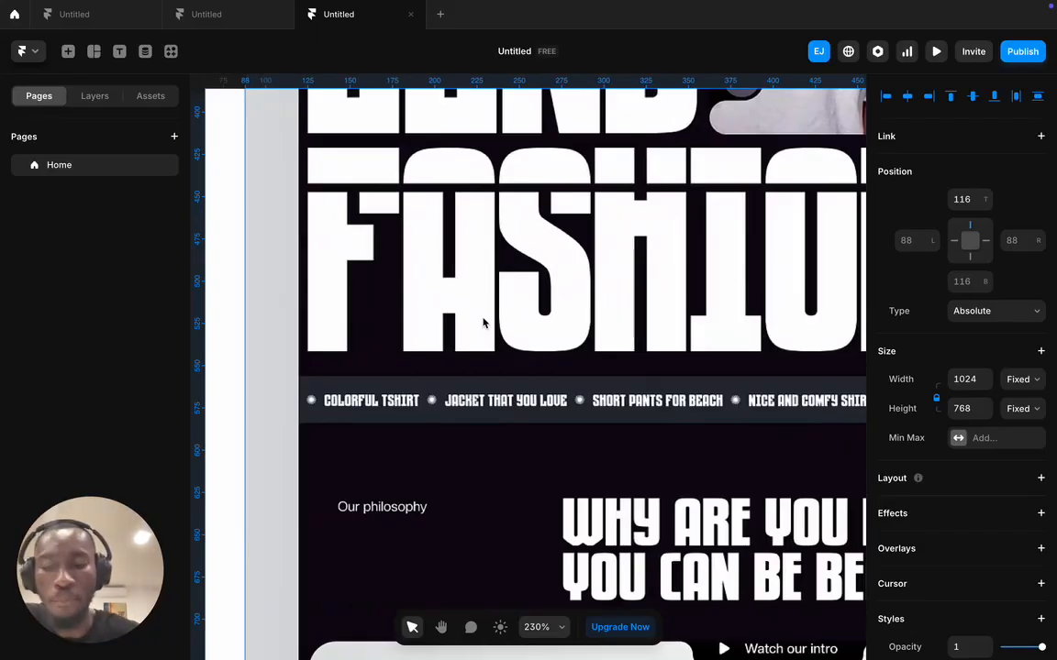
{"action": "scroll", "coordinate": [483, 323], "scroll_direction": "down", "scroll_amount": 5}
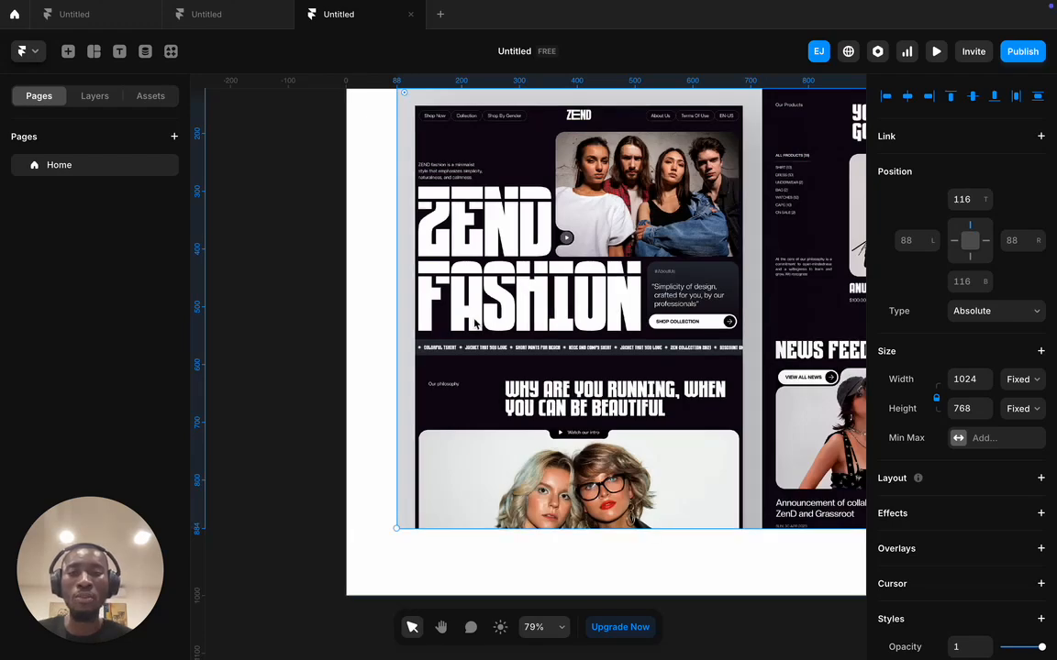
{"action": "scroll", "coordinate": [473, 323], "scroll_direction": "up", "scroll_amount": 3}
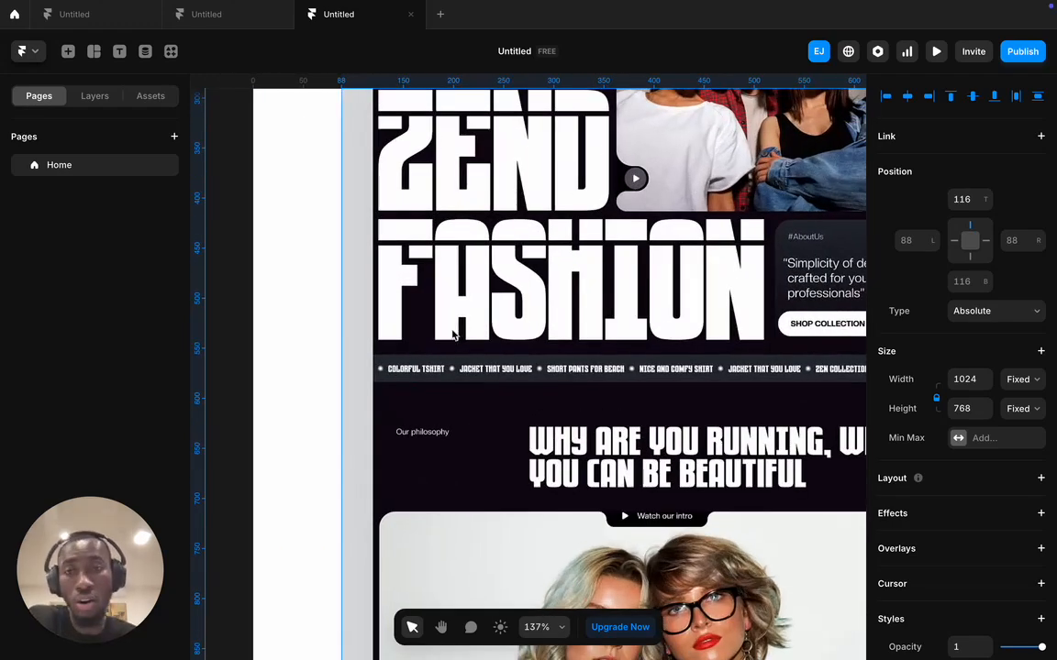
{"action": "scroll", "coordinate": [471, 325], "scroll_direction": "right", "scroll_amount": 5}
{"action": "scroll", "coordinate": [418, 349], "scroll_direction": "up", "scroll_amount": 5}
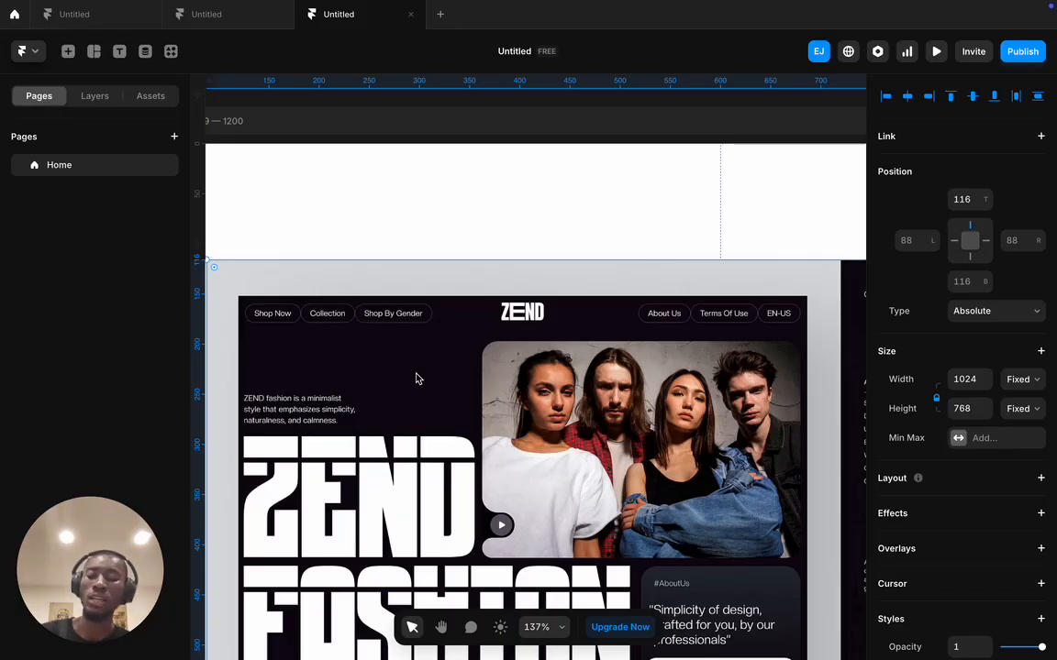
{"action": "scroll", "coordinate": [416, 378], "scroll_direction": "down", "scroll_amount": 10}
- Drag the reference image out below the Desktop frame onto the canvas
{"action": "left_click_drag", "start_coordinate": [425, 390], "coordinate": [422, 436]}
{"action": "scroll", "coordinate": [421, 433], "scroll_direction": "down", "scroll_amount": 4}
{"action": "left_click_drag", "start_coordinate": [436, 254], "coordinate": [445, 615]}
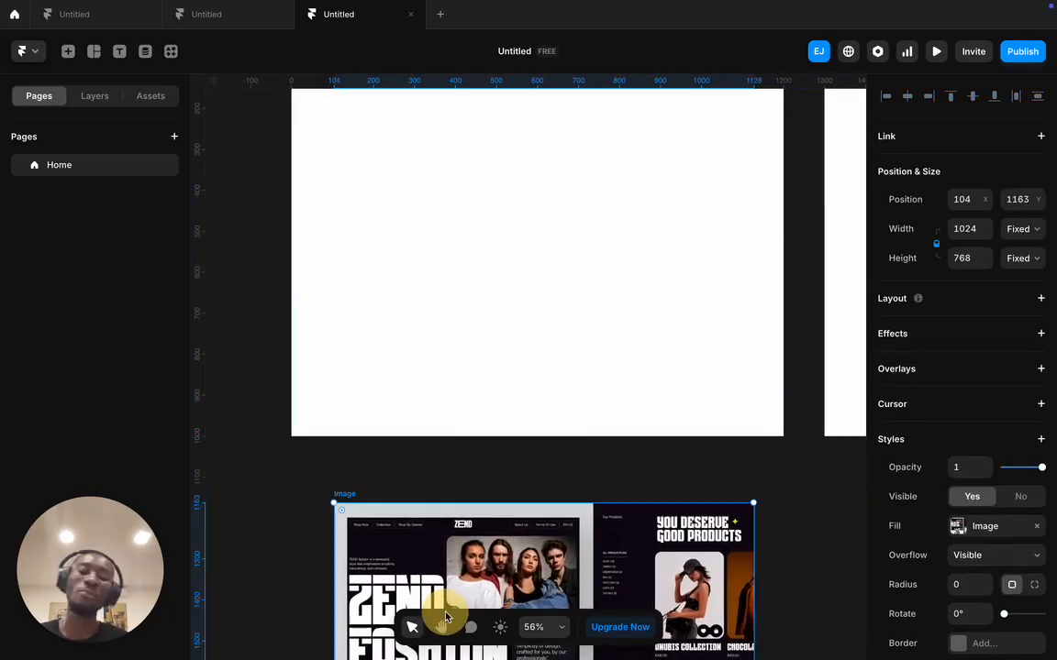
{"action": "left_click", "coordinate": [596, 384]}
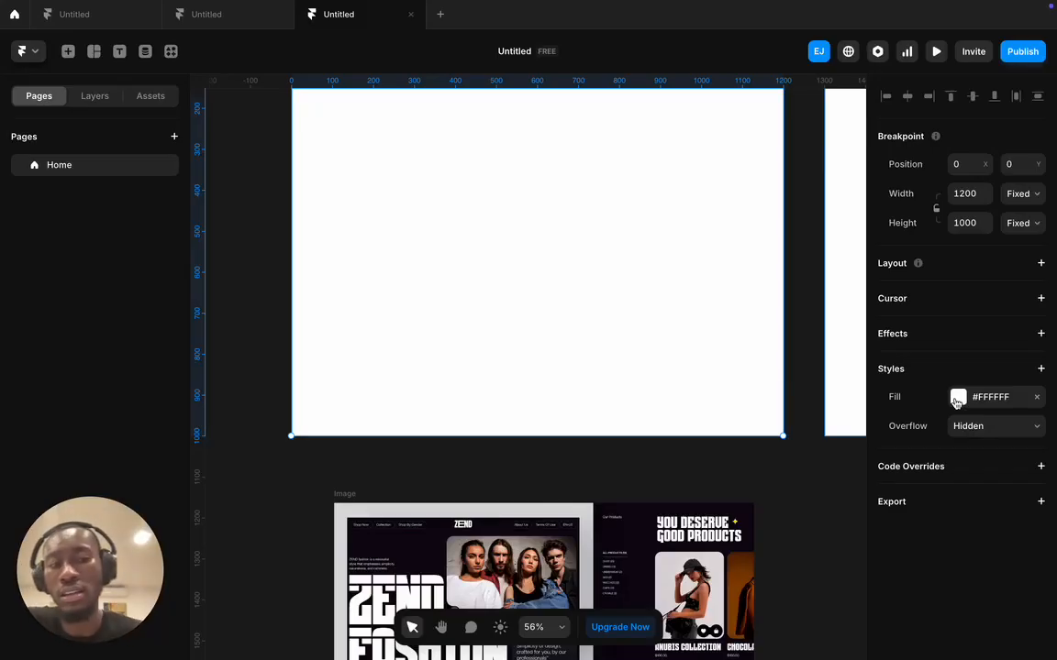
{"action": "scroll", "coordinate": [698, 330], "scroll_direction": "up", "scroll_amount": 5}
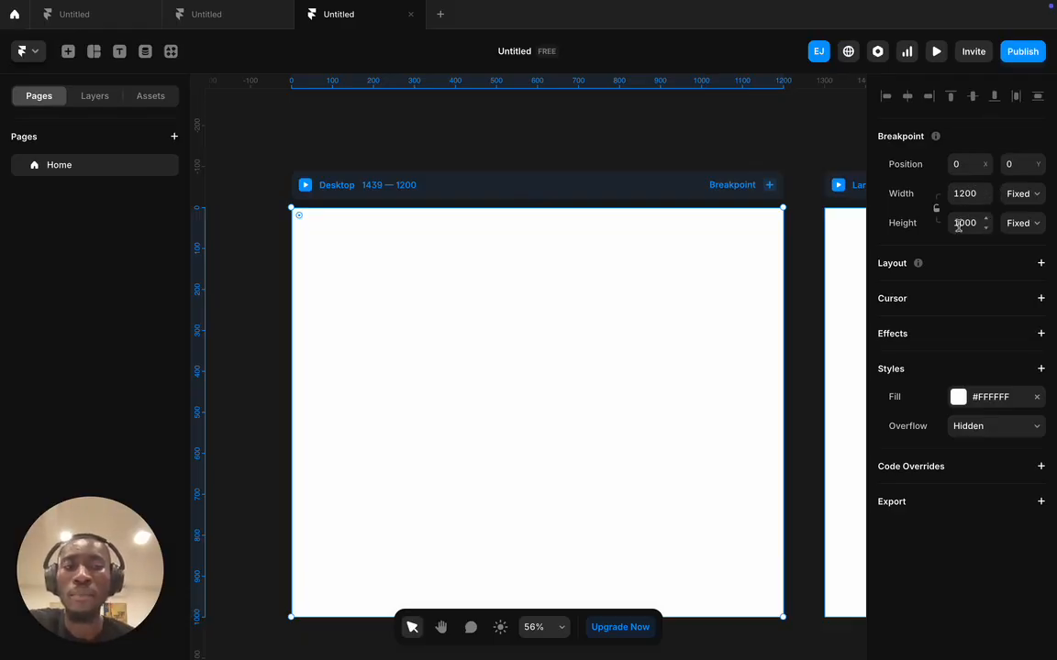
{"action": "mouse_move", "coordinate": [916, 268]}
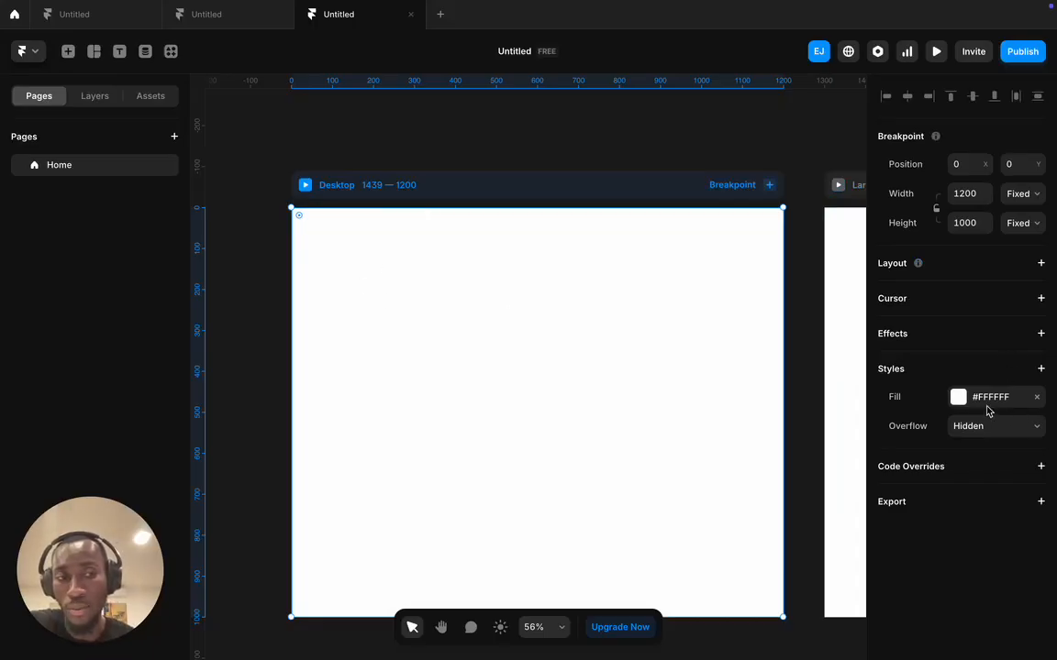
{"action": "left_click", "coordinate": [958, 398]}
{"action": "left_click", "coordinate": [958, 400]}
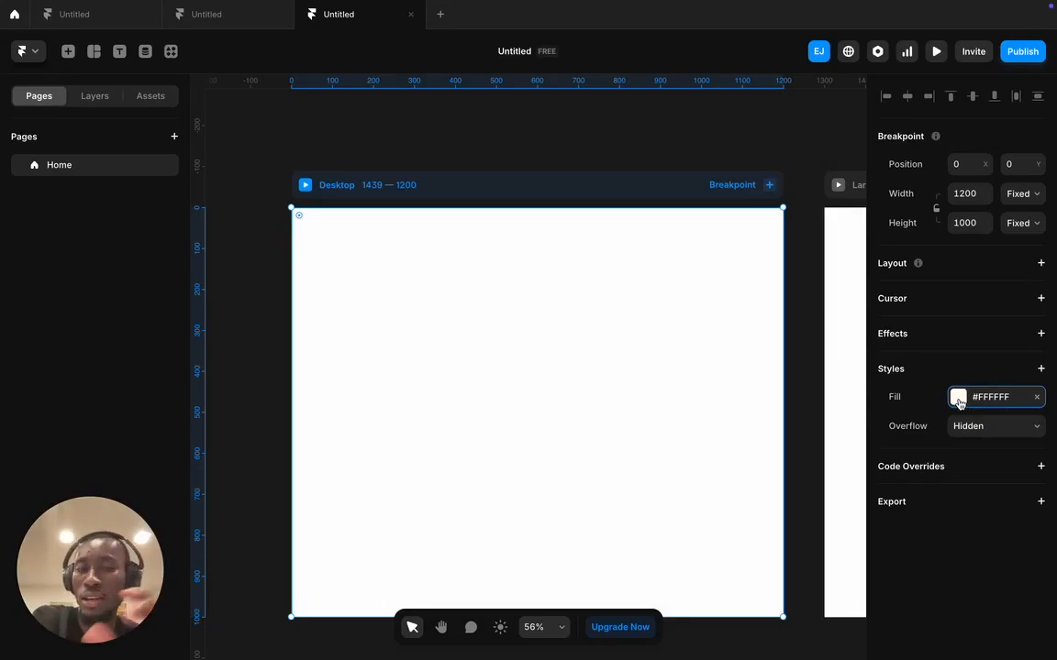
{"action": "left_click", "coordinate": [959, 399]}
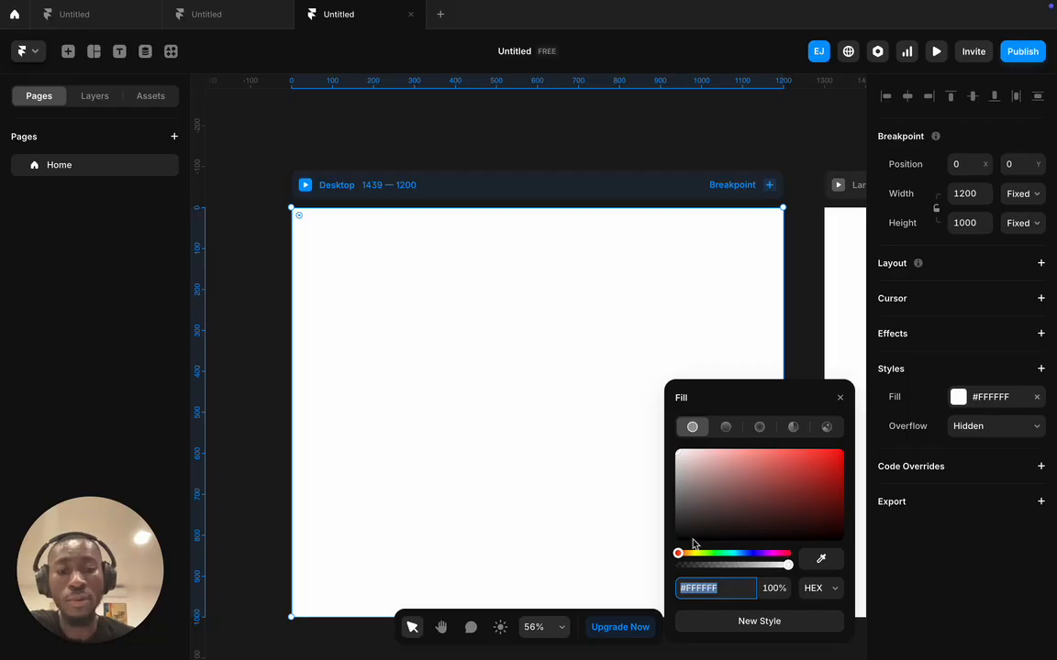
{"action": "mouse_move", "coordinate": [679, 553]}
{"action": "left_mouse_down"}
{"action": "mouse_move", "coordinate": [796, 555]}
{"action": "mouse_move", "coordinate": [632, 547]}
{"action": "mouse_move", "coordinate": [773, 549]}
{"action": "mouse_move", "coordinate": [678, 548]}
{"action": "left_mouse_up"}
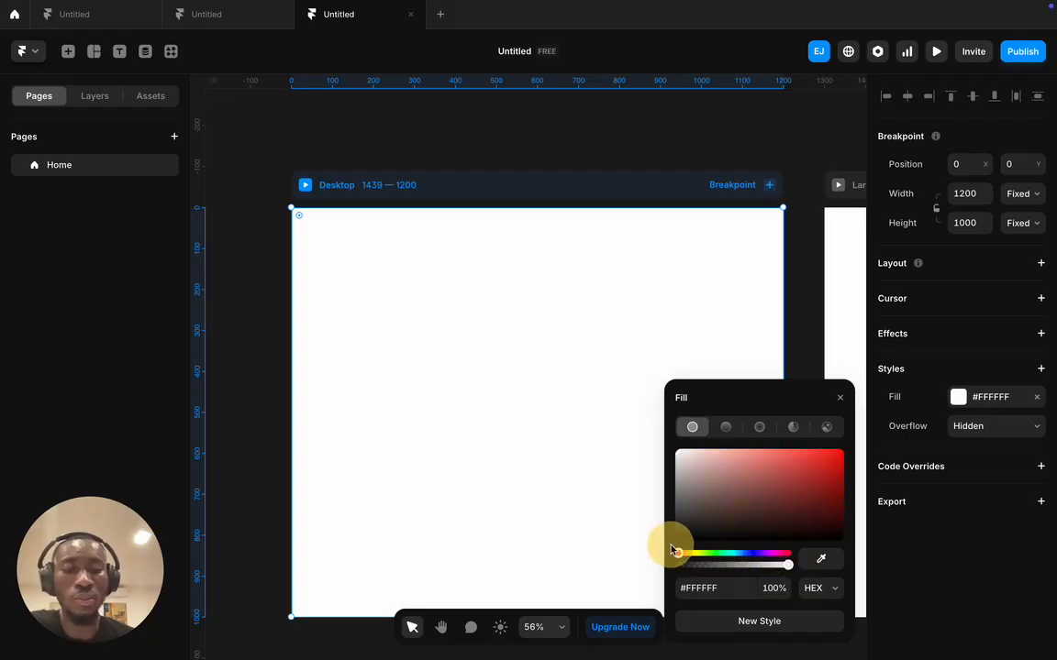
{"action": "mouse_move", "coordinate": [790, 565]}
{"action": "left_mouse_down"}
{"action": "mouse_move", "coordinate": [670, 560]}
{"action": "mouse_move", "coordinate": [798, 559]}
{"action": "left_mouse_up"}
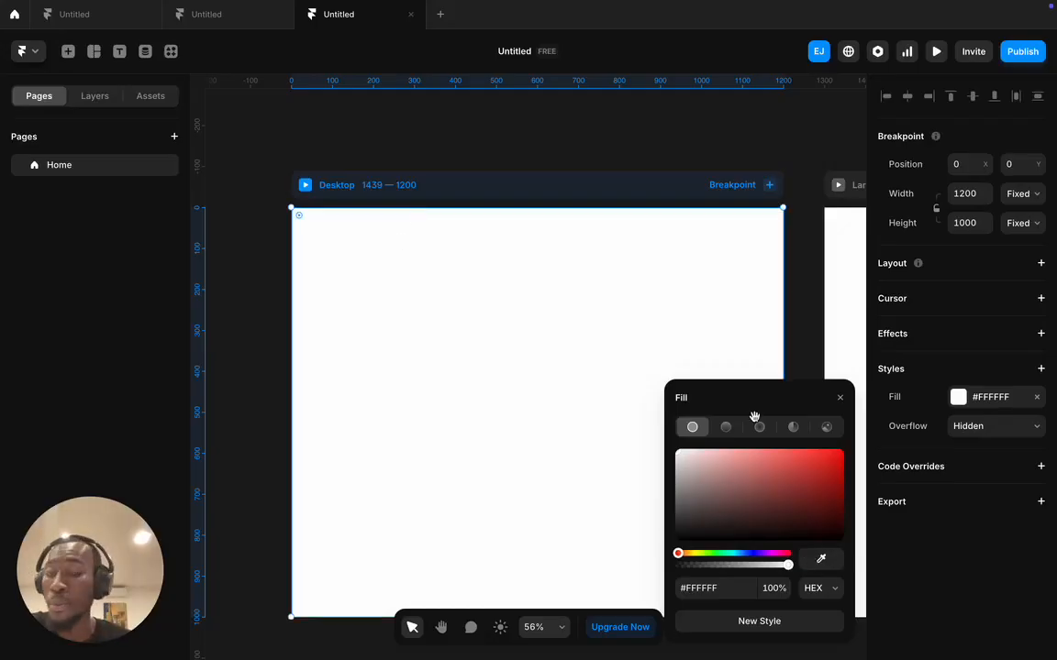
{"action": "left_click_drag", "start_coordinate": [736, 476], "coordinate": [620, 606]}
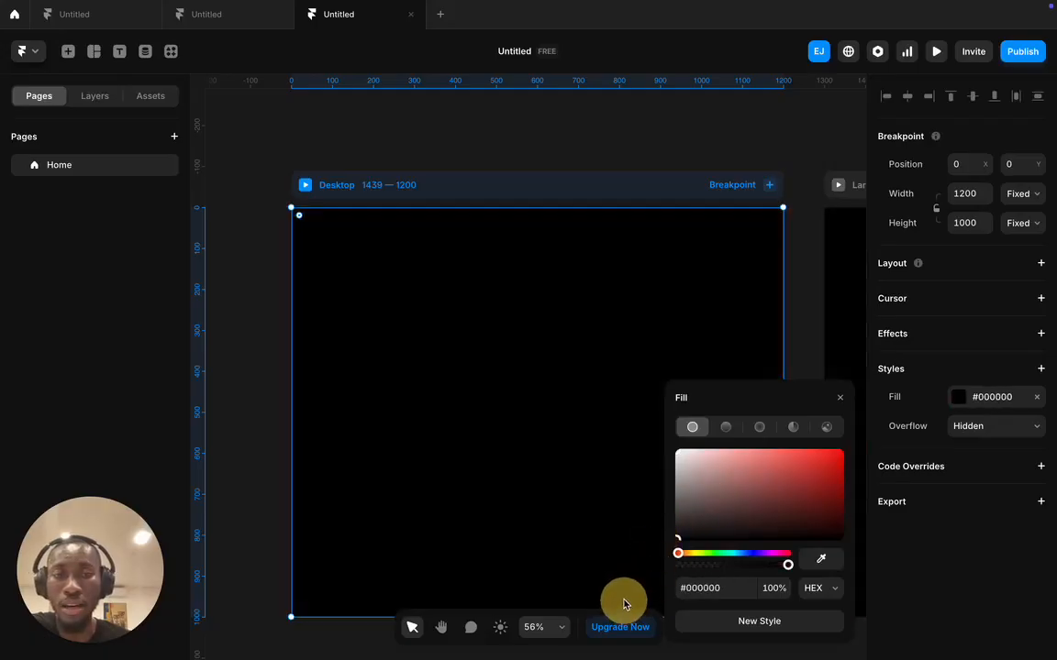
{"action": "left_click", "coordinate": [544, 147]}
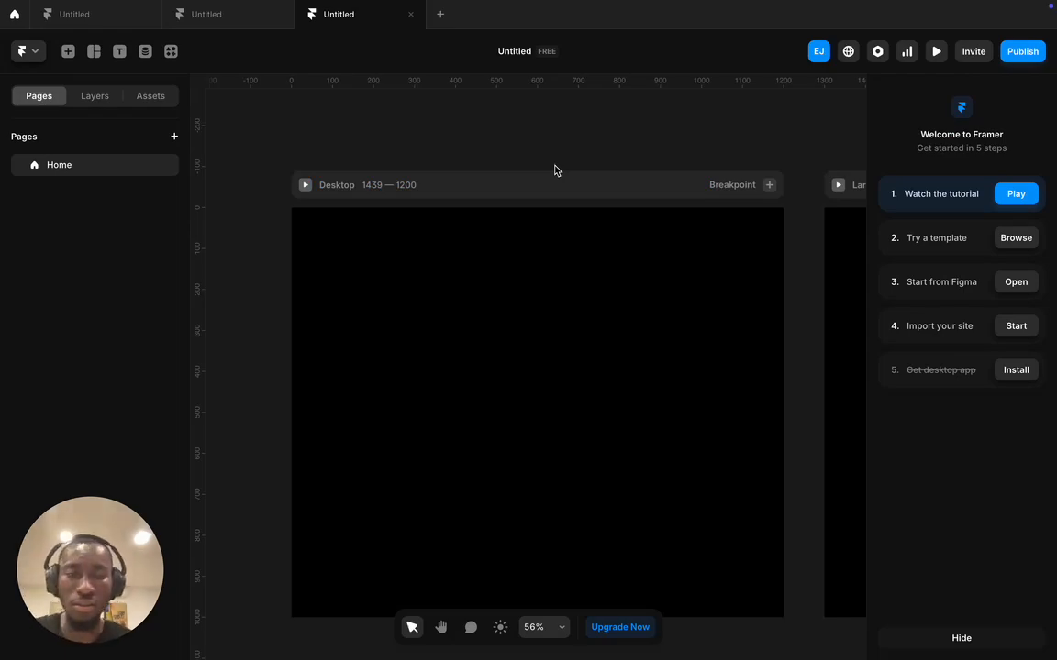
{"action": "key", "text": "super+z"}
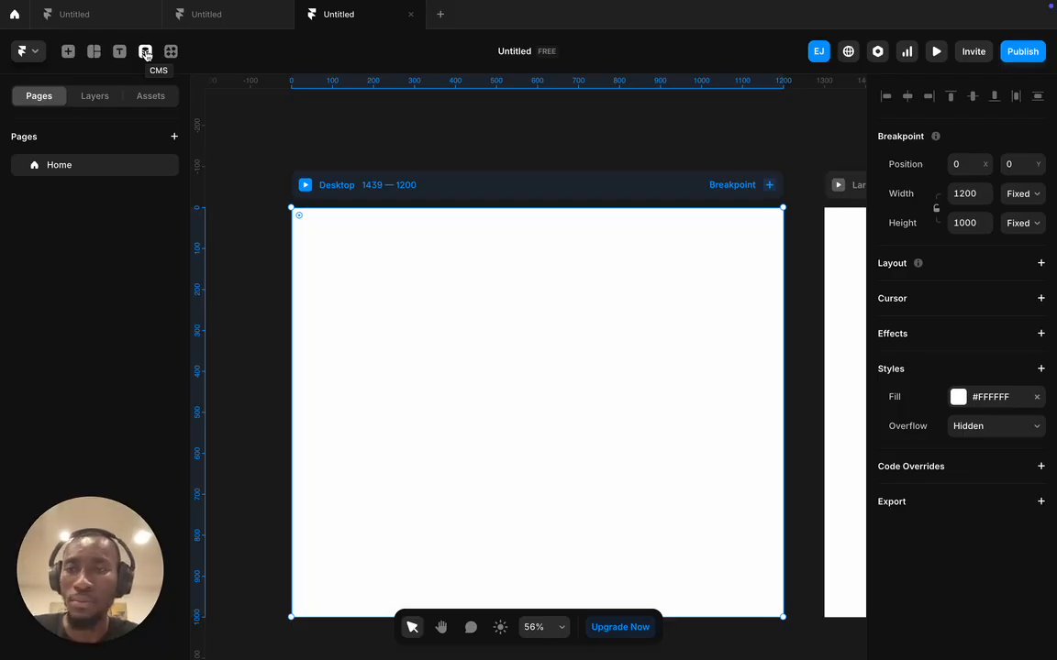
{"action": "left_click", "coordinate": [94, 51]}
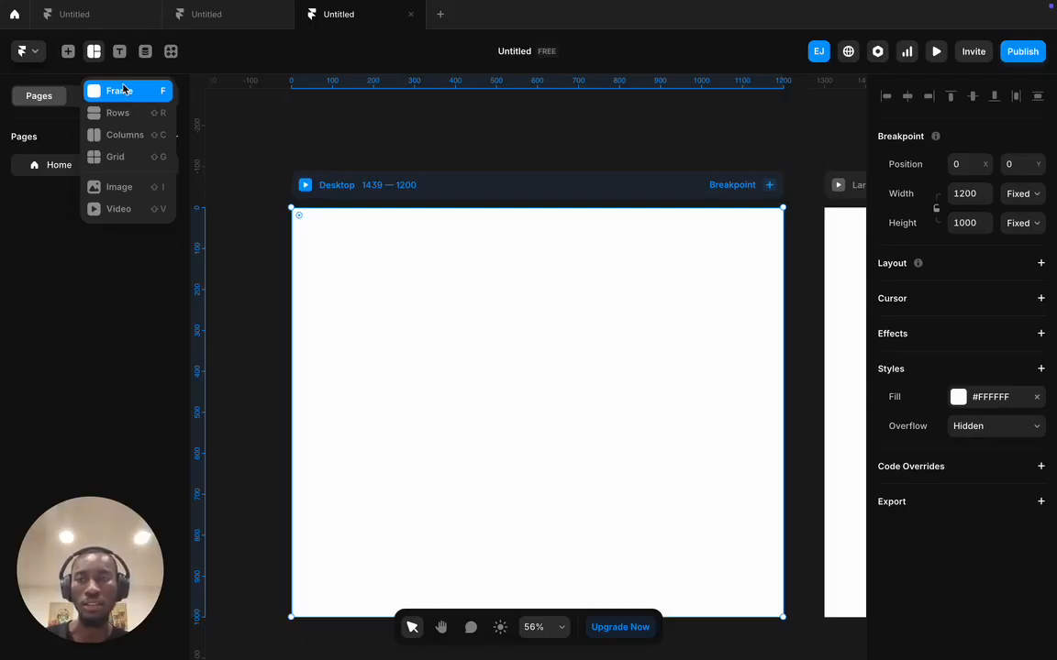
- Browse the Insert panel's Navigation and Forms items, close it, and open the Frame/Rows/Columns dropdown
{"action": "left_click", "coordinate": [67, 51]}
{"action": "mouse_move", "coordinate": [82, 252]}
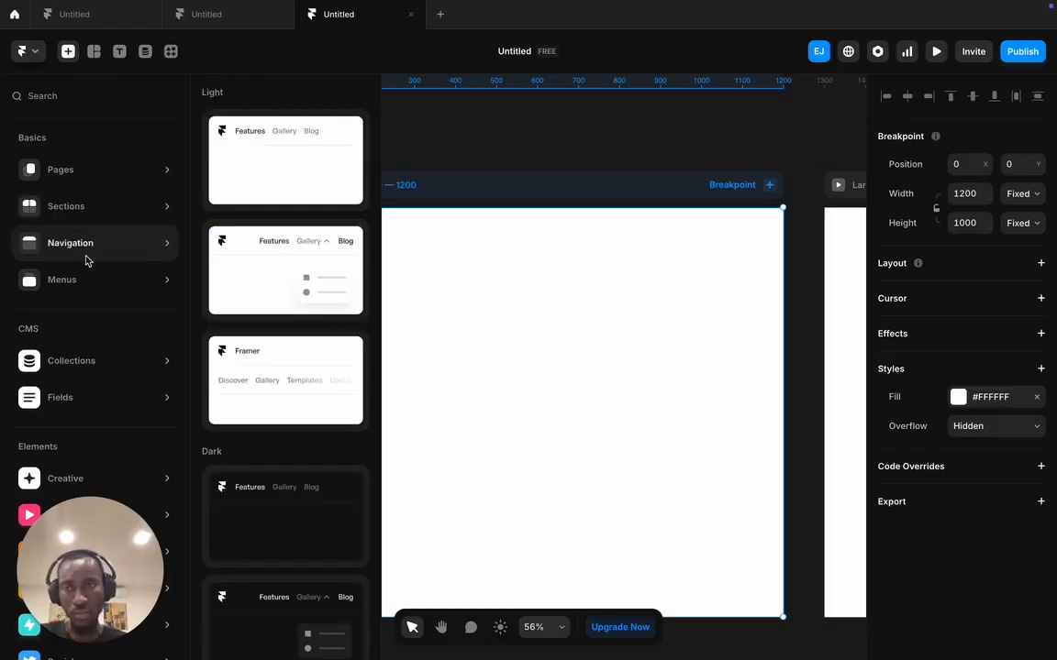
{"action": "scroll", "coordinate": [97, 392], "scroll_direction": "down", "scroll_amount": 2}
{"action": "mouse_move", "coordinate": [103, 496]}
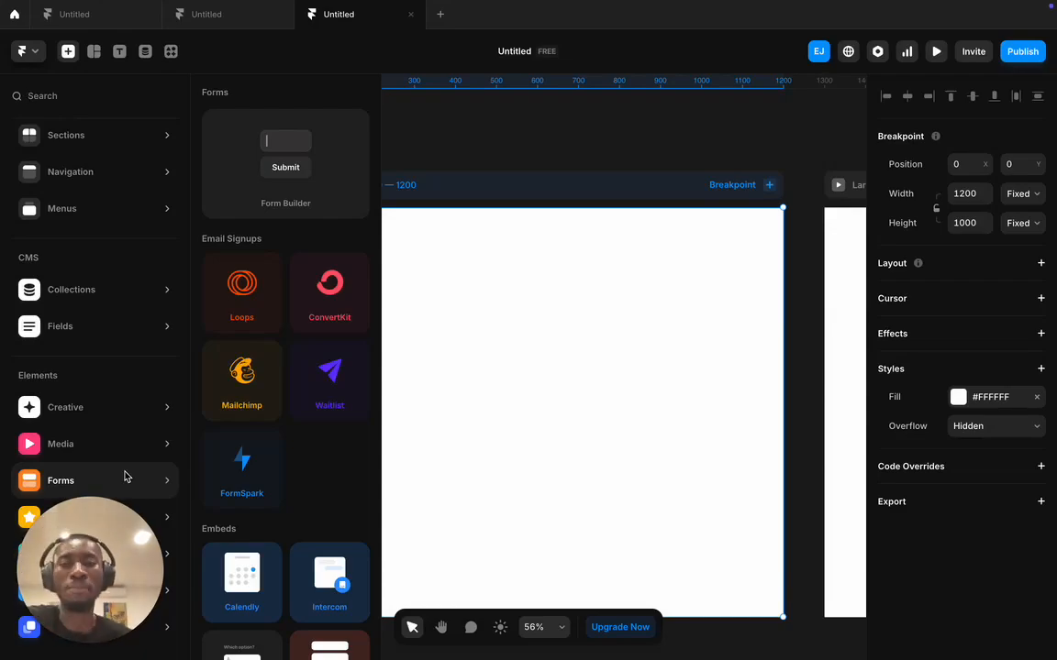
{"action": "left_click", "coordinate": [483, 262]}
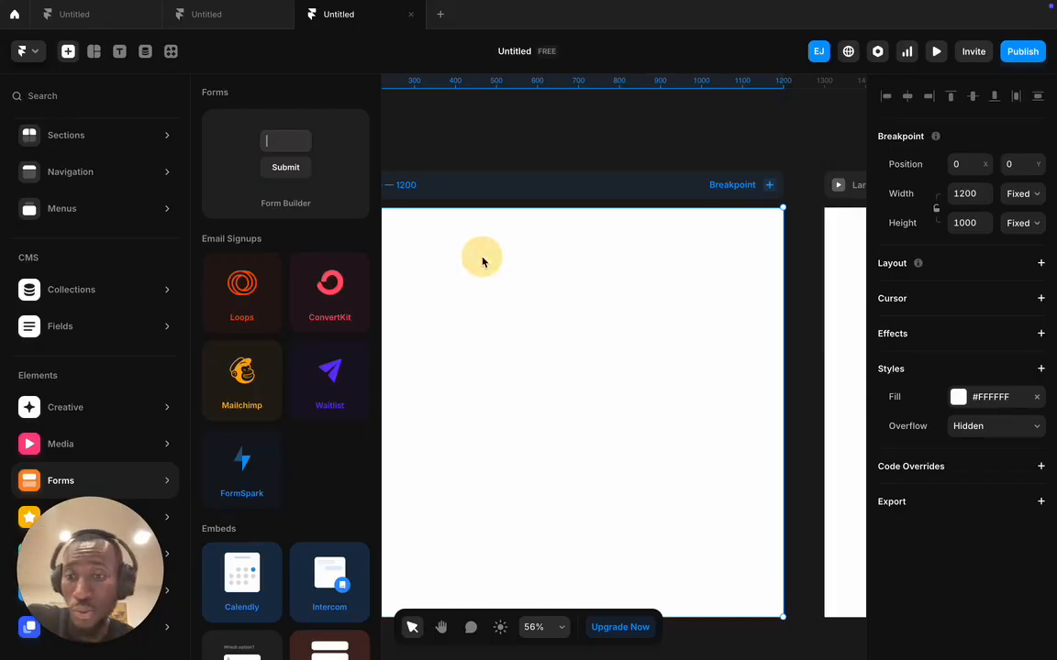
{"action": "left_click", "coordinate": [481, 155]}
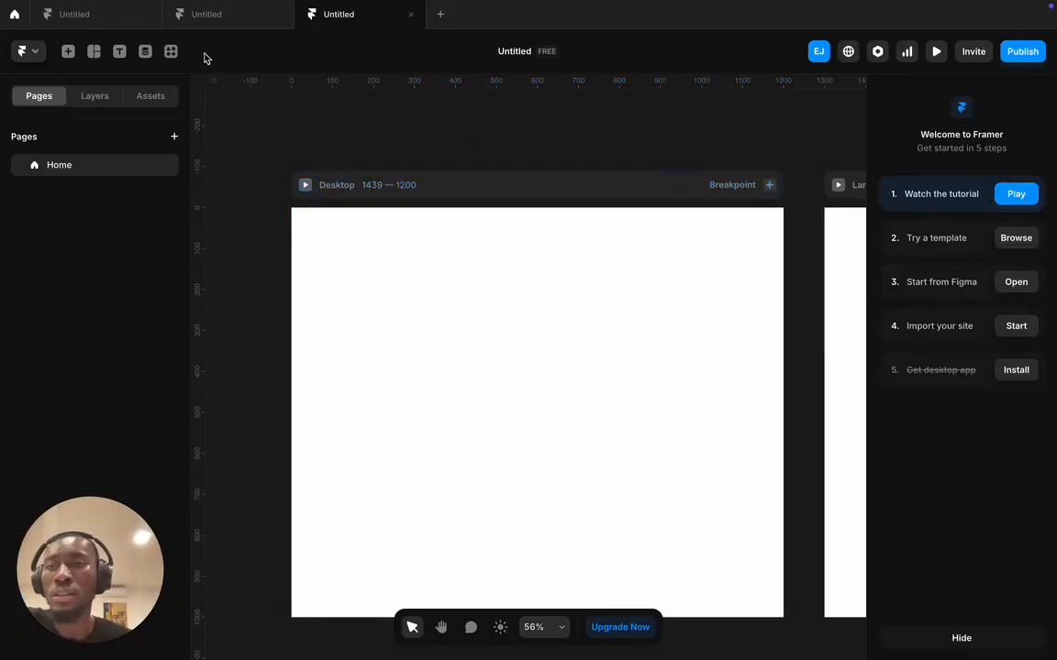
{"action": "left_click", "coordinate": [94, 51]}
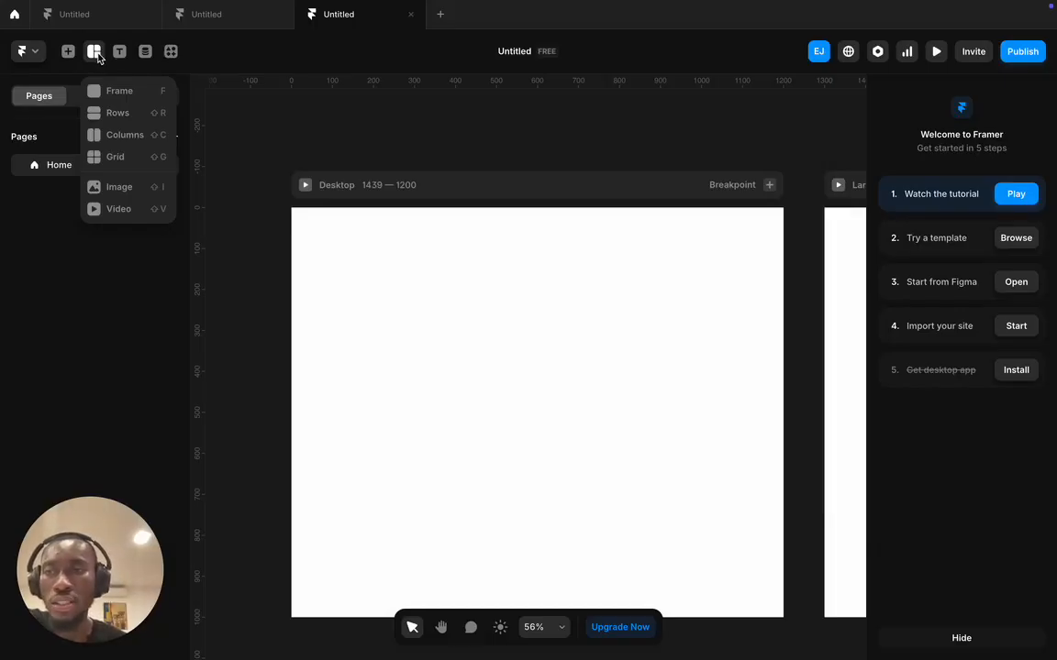
- With the Frame tool (F), draw a 1200×1000 frame filling Desktop from its top-left corner
{"action": "left_click", "coordinate": [133, 90]}
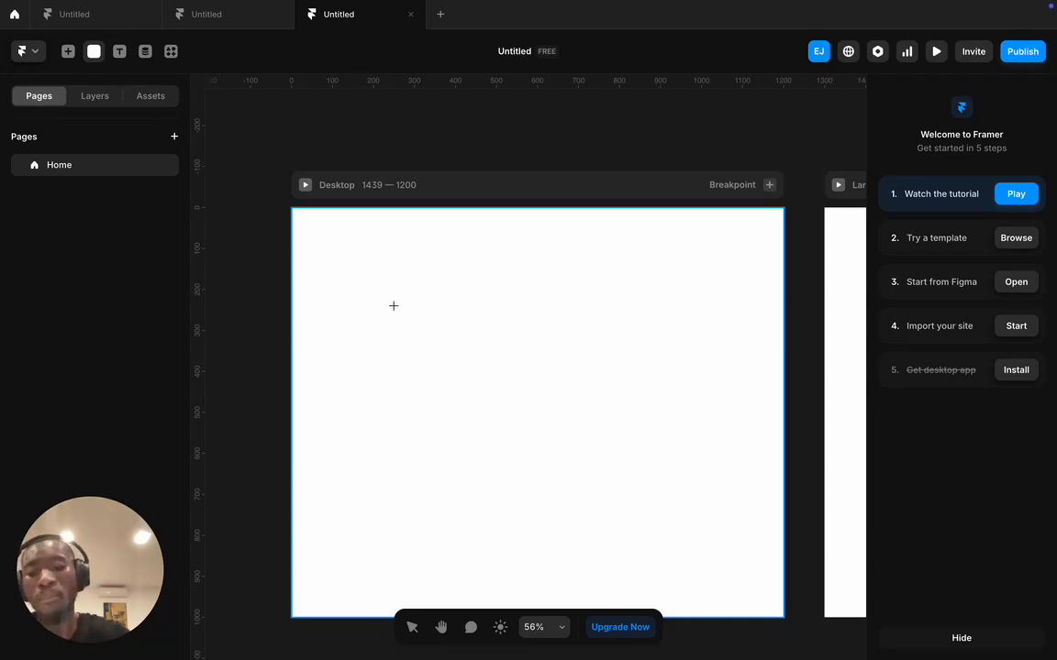
{"action": "key", "text": "Escape"}
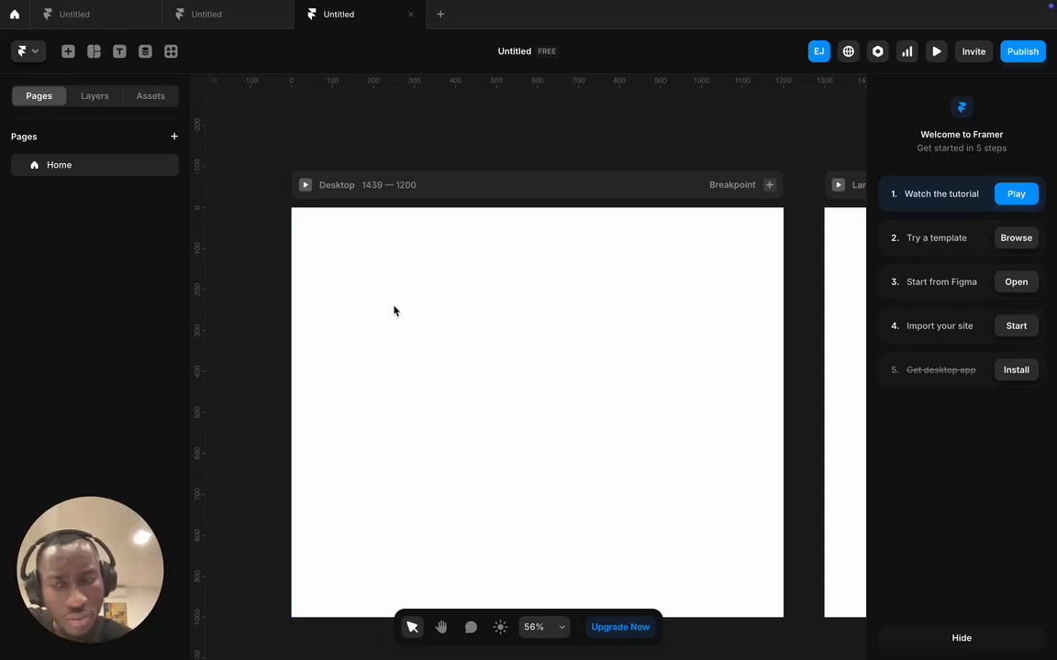
{"action": "key", "text": "f"}
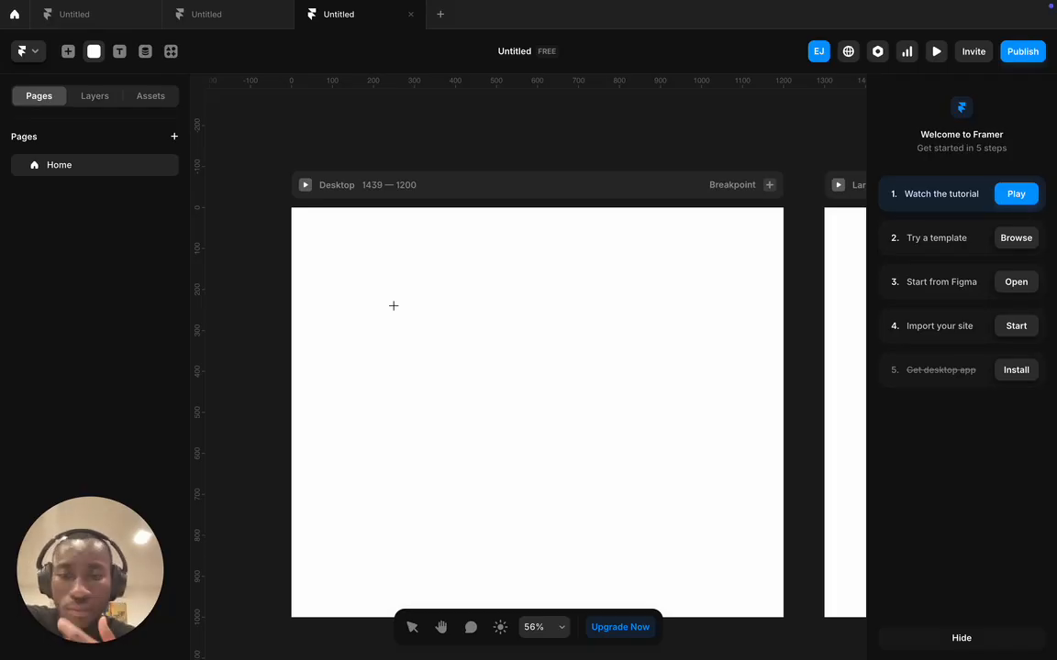
{"action": "left_click", "coordinate": [394, 305]}
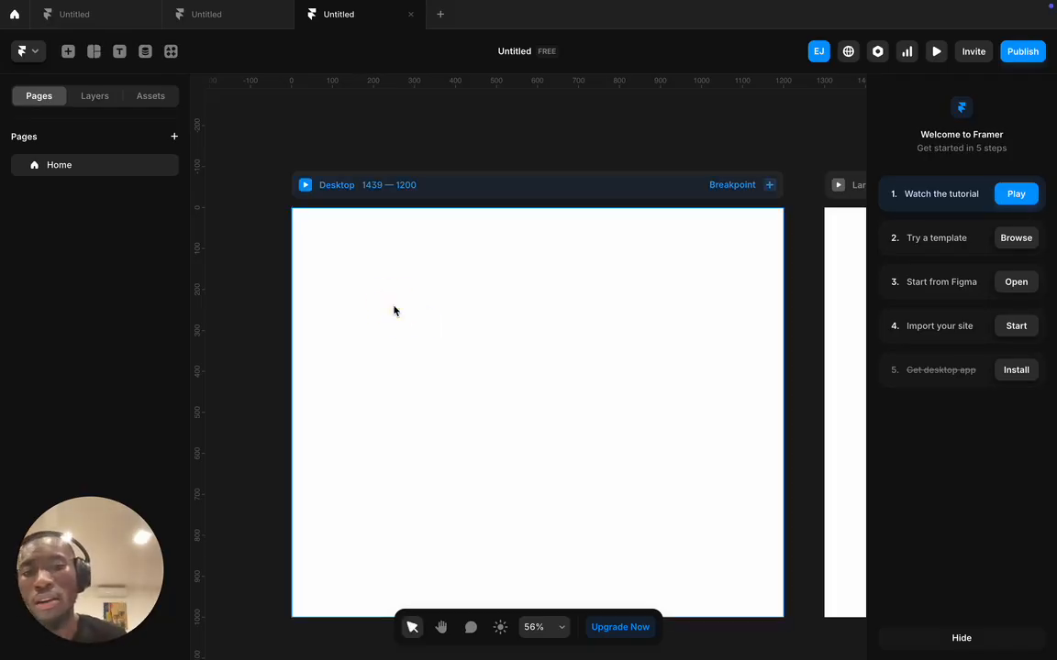
{"action": "left_click", "coordinate": [258, 279]}
{"action": "key", "text": "f"}
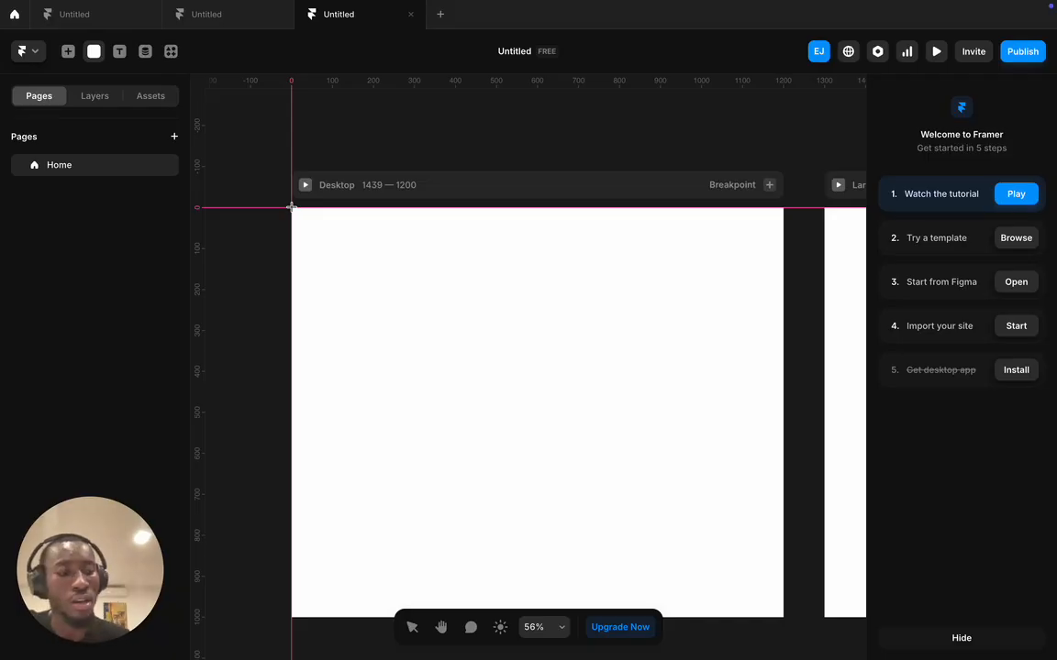
{"action": "left_click_drag", "start_coordinate": [292, 209], "coordinate": [487, 432]}
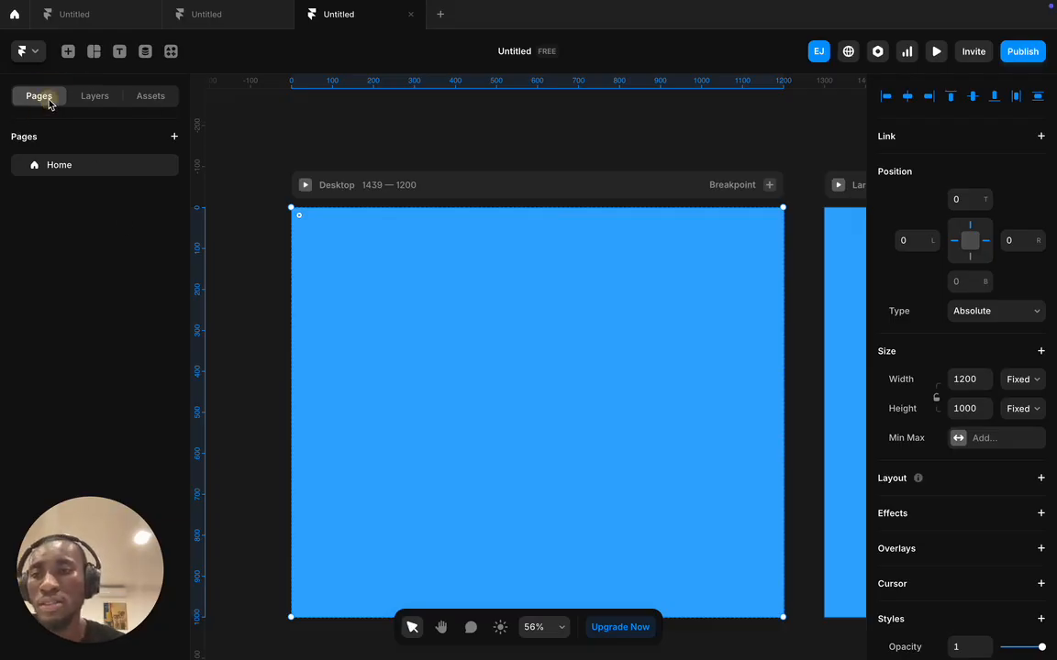
- Check the Assets and Pages panels, then return to the Layers list showing Frame under Desktop
{"action": "left_click", "coordinate": [96, 99]}
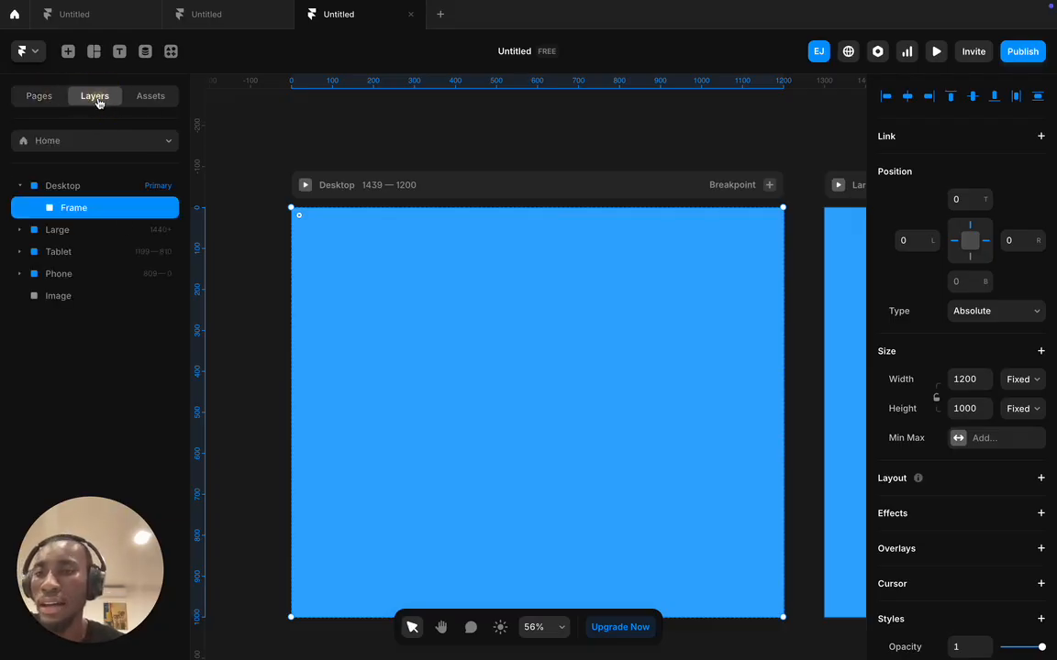
{"action": "left_click", "coordinate": [151, 97]}
{"action": "left_click", "coordinate": [97, 101]}
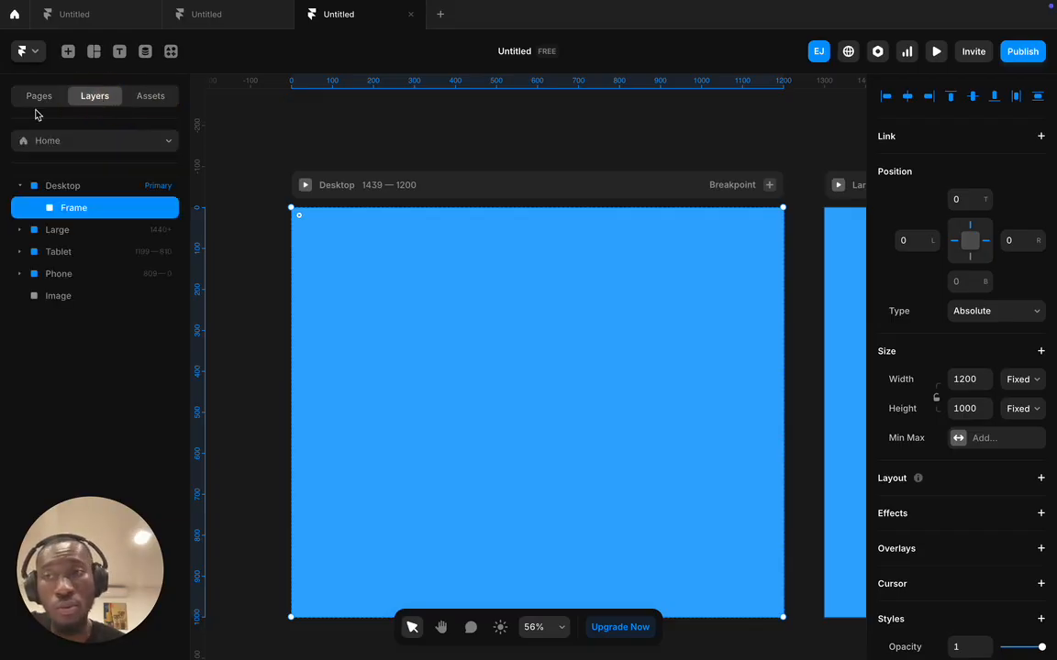
{"action": "left_click", "coordinate": [36, 99]}
{"action": "left_click", "coordinate": [89, 103]}
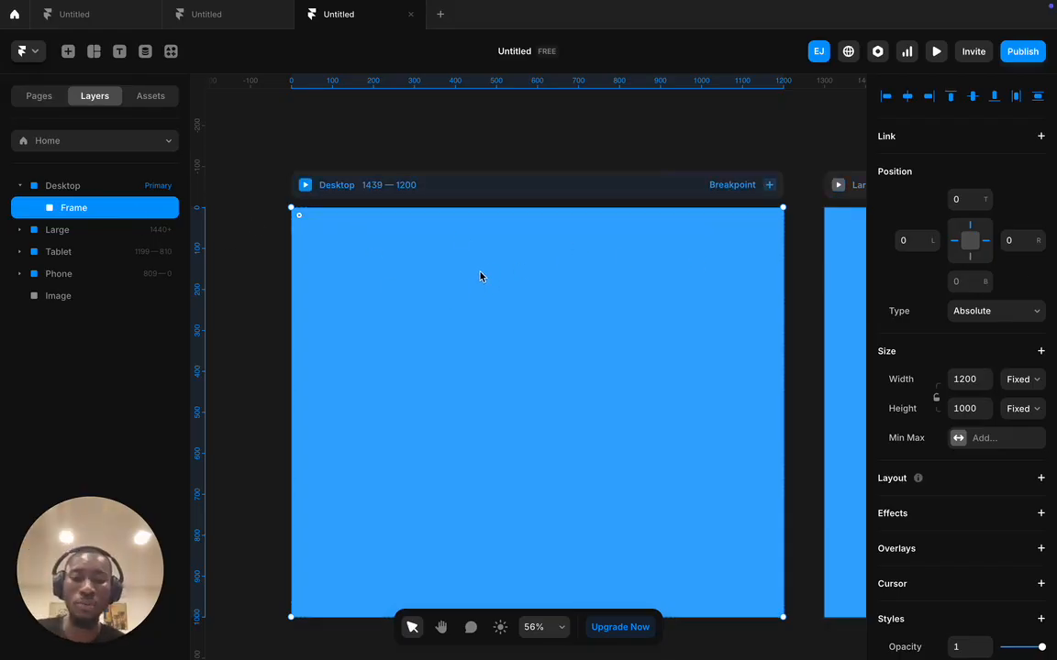
{"action": "scroll", "coordinate": [484, 276], "scroll_direction": "down", "scroll_amount": 5}
{"action": "scroll", "coordinate": [467, 302], "scroll_direction": "right", "scroll_amount": 5}
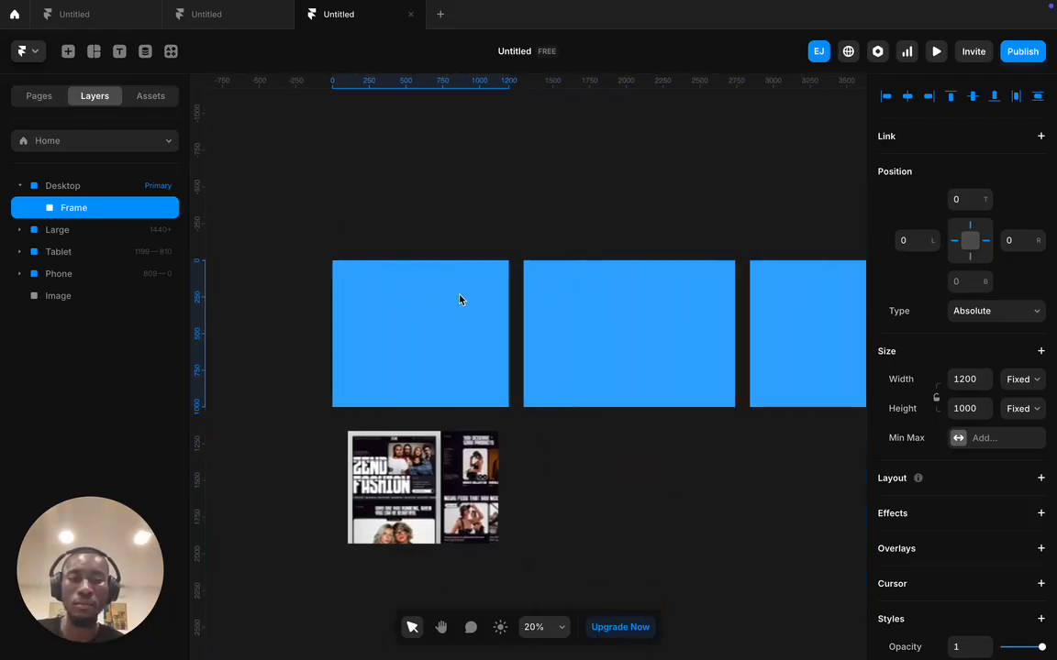
{"action": "scroll", "coordinate": [458, 307], "scroll_direction": "left", "scroll_amount": 4}
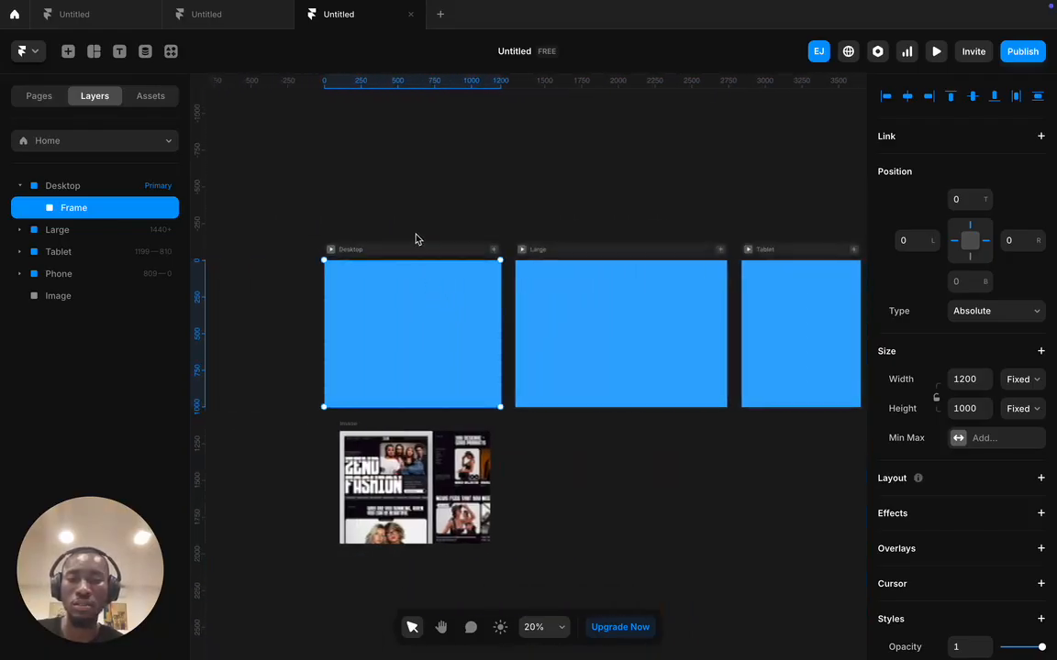
{"action": "left_click", "coordinate": [410, 248]}
{"action": "scroll", "coordinate": [402, 252], "scroll_direction": "right", "scroll_amount": 2}
{"action": "scroll", "coordinate": [402, 252], "scroll_direction": "left", "scroll_amount": 3}
{"action": "left_click", "coordinate": [407, 306]}
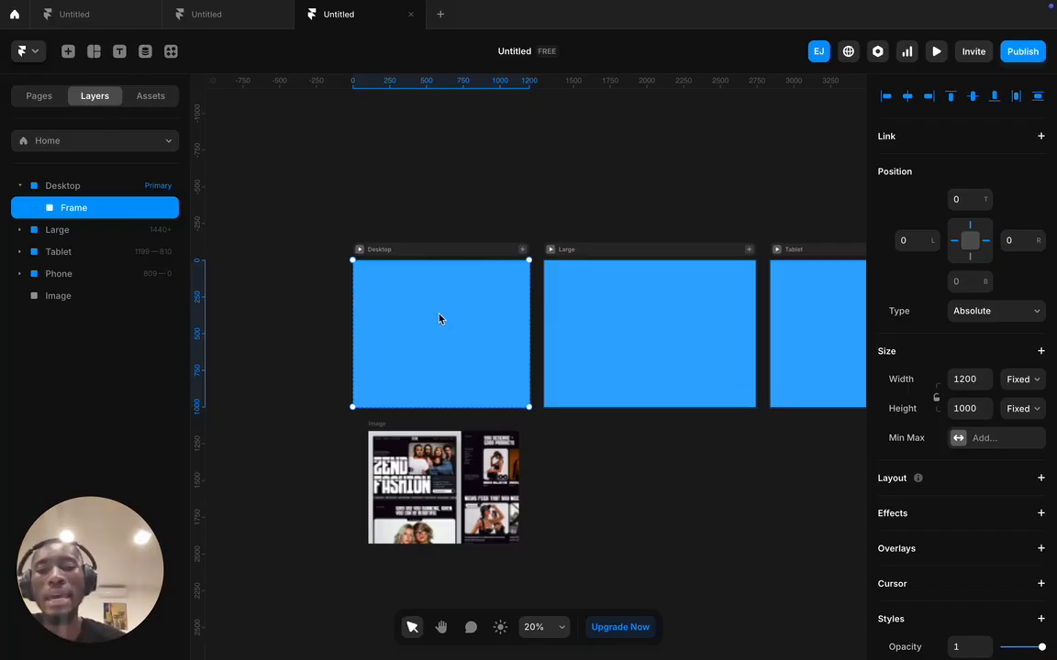
{"action": "left_click", "coordinate": [493, 213]}
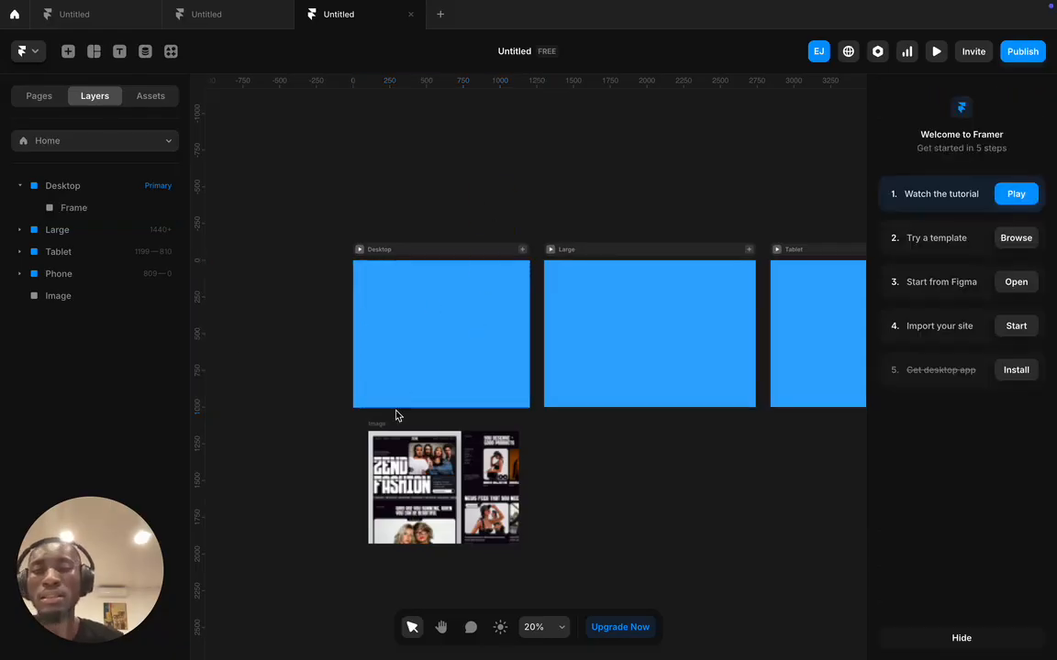
{"action": "left_click", "coordinate": [492, 150]}
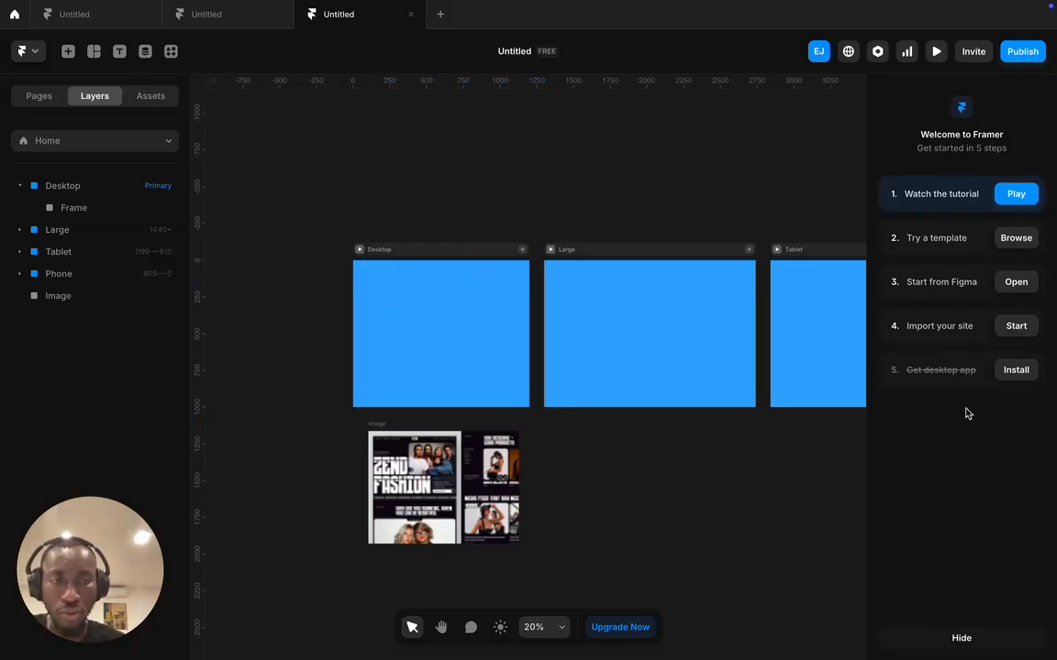
{"action": "left_click", "coordinate": [400, 308]}
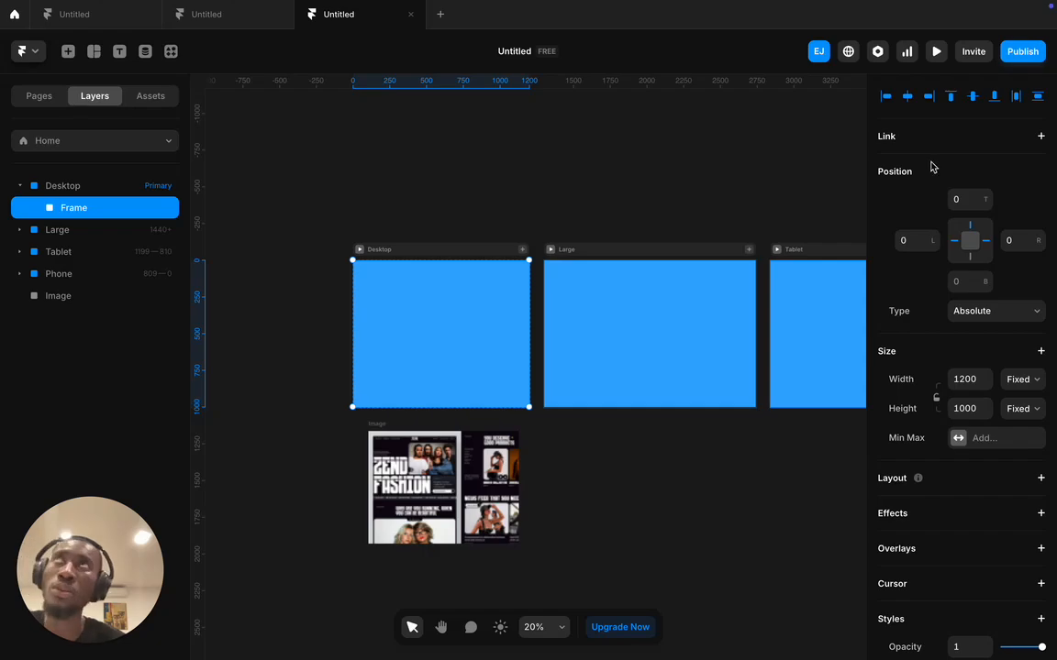
{"action": "left_click", "coordinate": [892, 170]}
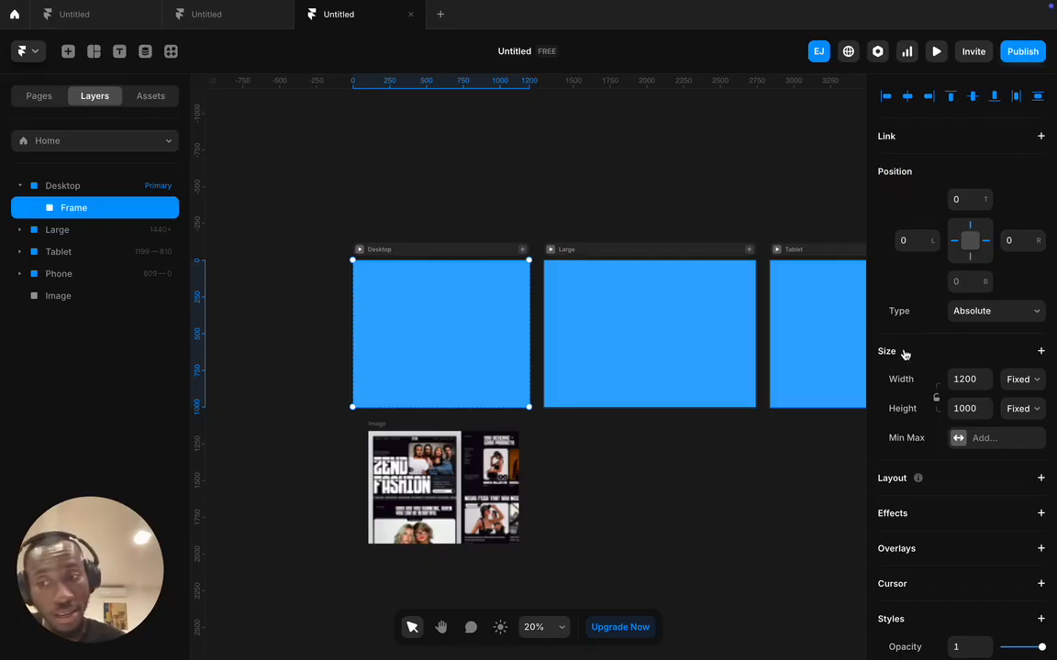
{"action": "scroll", "coordinate": [908, 360], "scroll_direction": "down", "scroll_amount": 2}
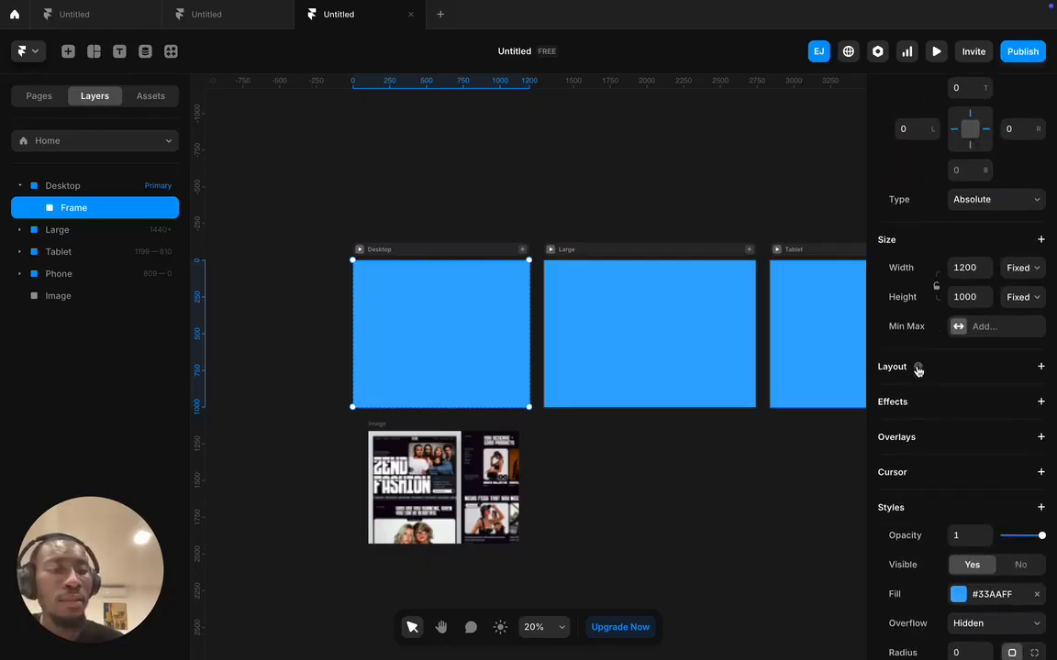
{"action": "scroll", "coordinate": [918, 371], "scroll_direction": "down", "scroll_amount": 1}
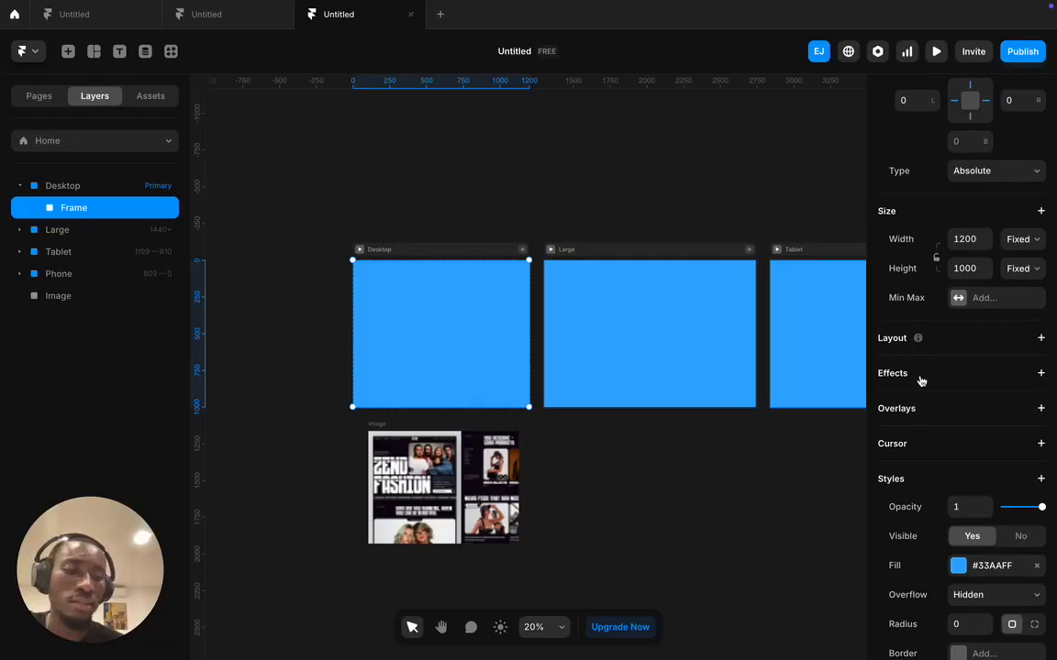
{"action": "scroll", "coordinate": [921, 379], "scroll_direction": "down", "scroll_amount": 3}
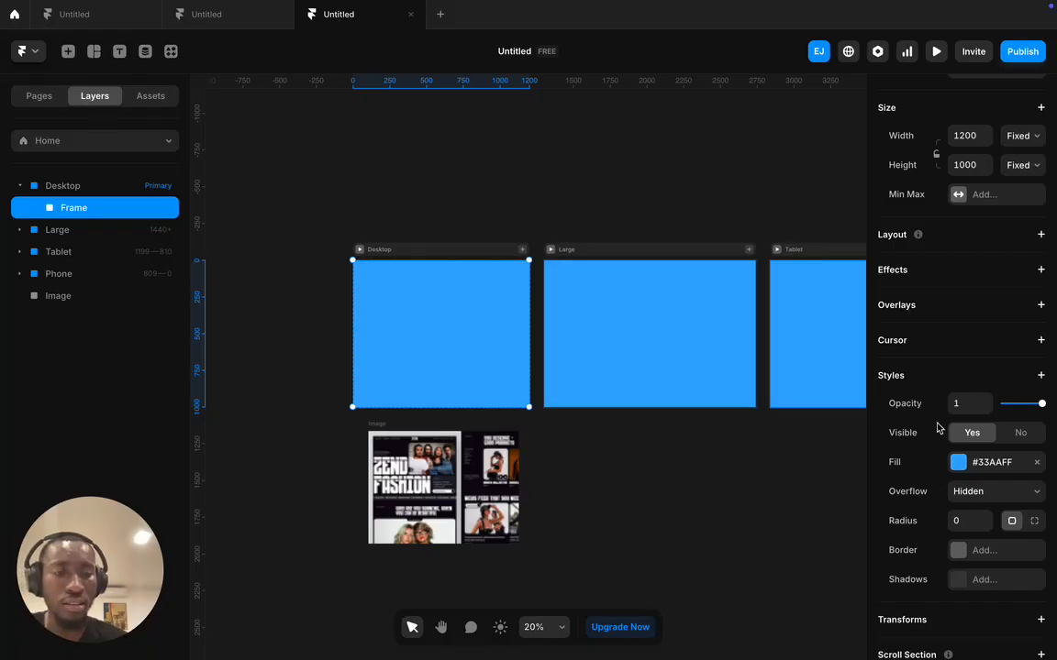
- Change the Frame's fill from blue to solid black #000000
{"action": "left_click", "coordinate": [957, 464]}
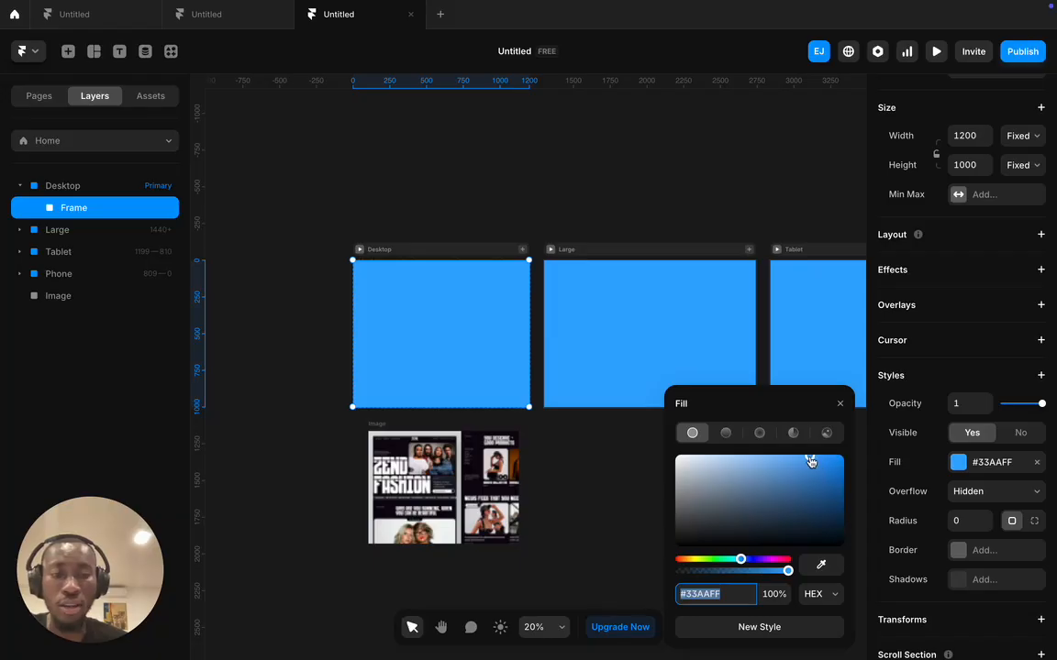
{"action": "left_click_drag", "start_coordinate": [810, 461], "coordinate": [680, 586]}
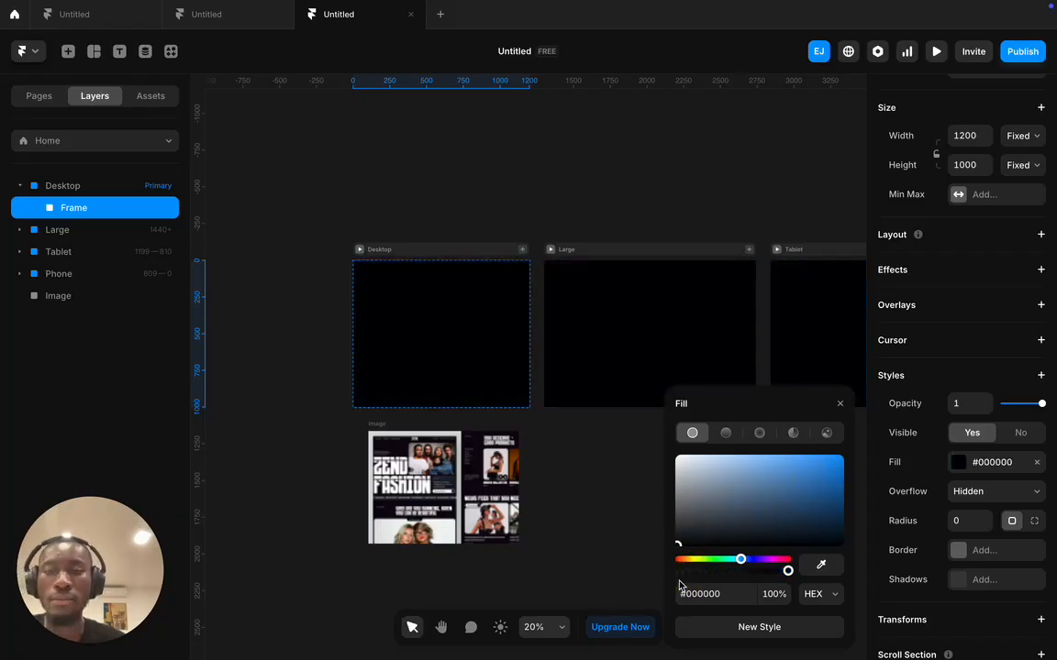
{"action": "left_click", "coordinate": [618, 524]}
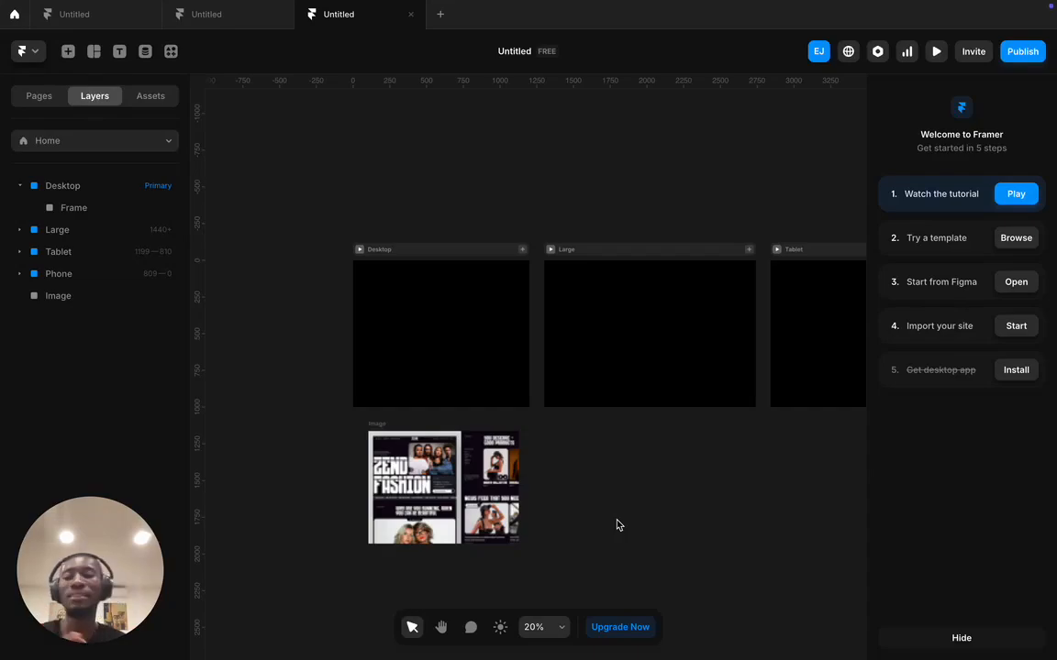
- Lock the black Frame layer inside Desktop against further edits
{"action": "left_click", "coordinate": [391, 319]}
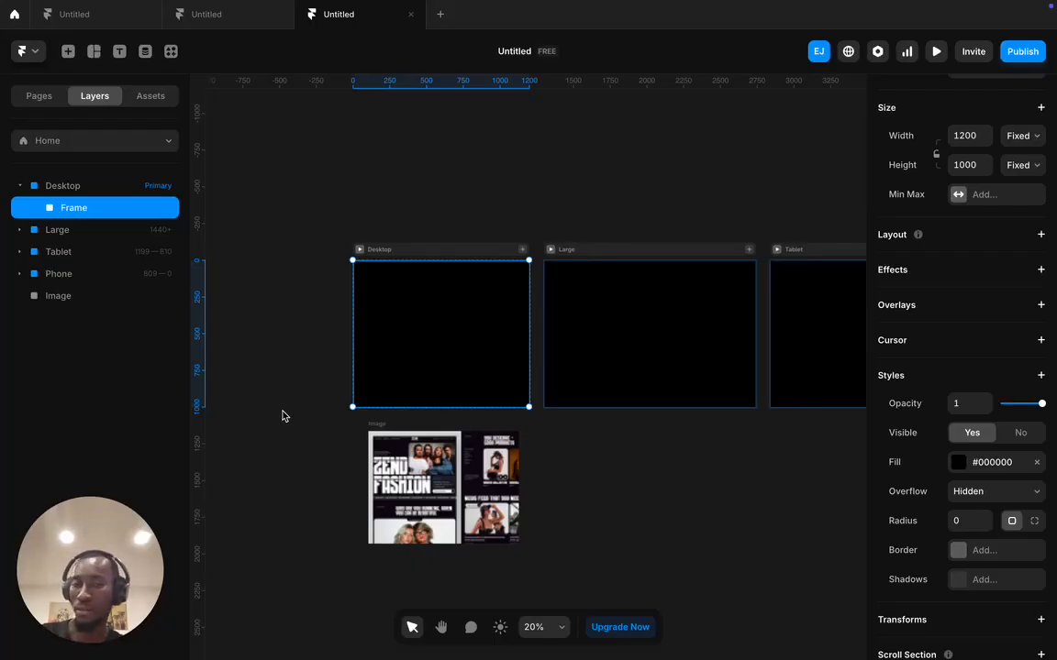
{"action": "right_click", "coordinate": [99, 209]}
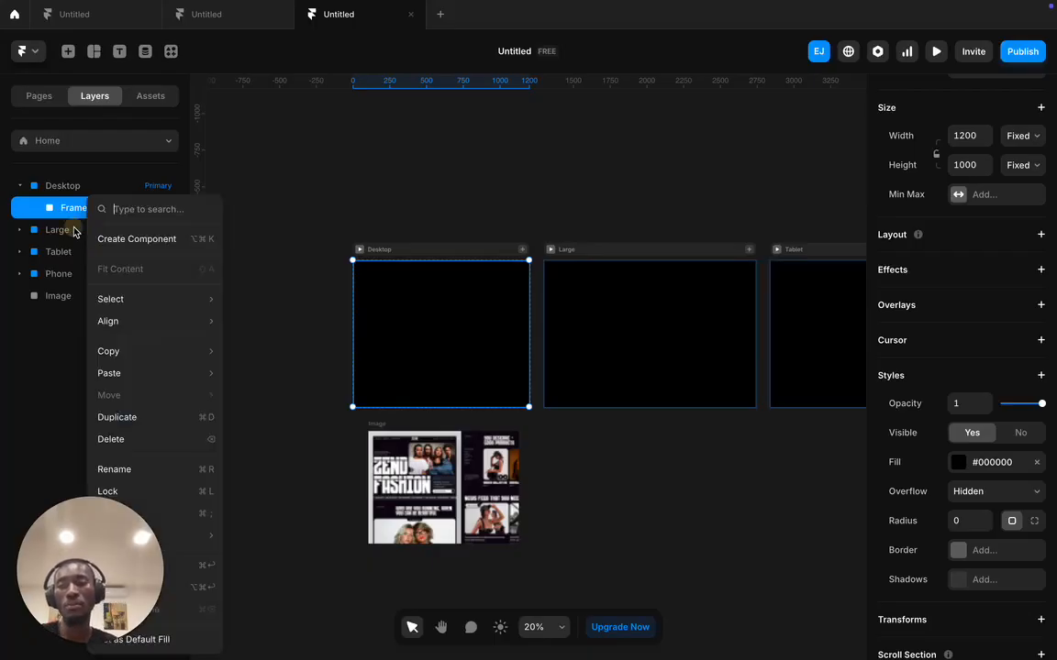
{"action": "left_click", "coordinate": [158, 492]}
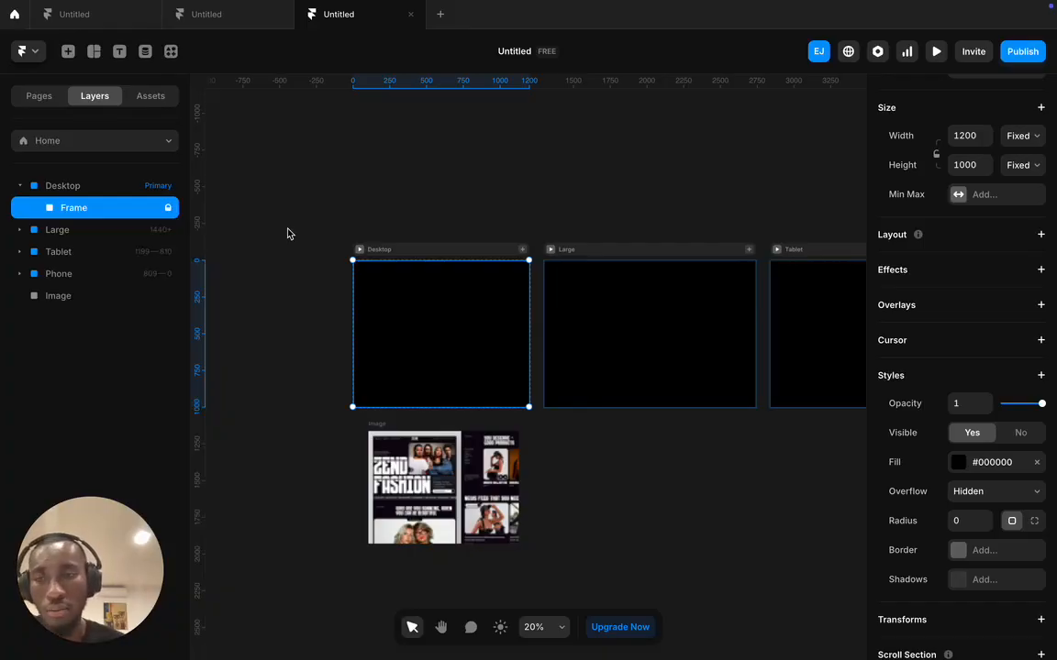
{"action": "left_click", "coordinate": [401, 183]}
{"action": "left_click_drag", "start_coordinate": [425, 323], "coordinate": [587, 339]}
{"action": "left_click_drag", "start_coordinate": [255, 316], "coordinate": [308, 293]}
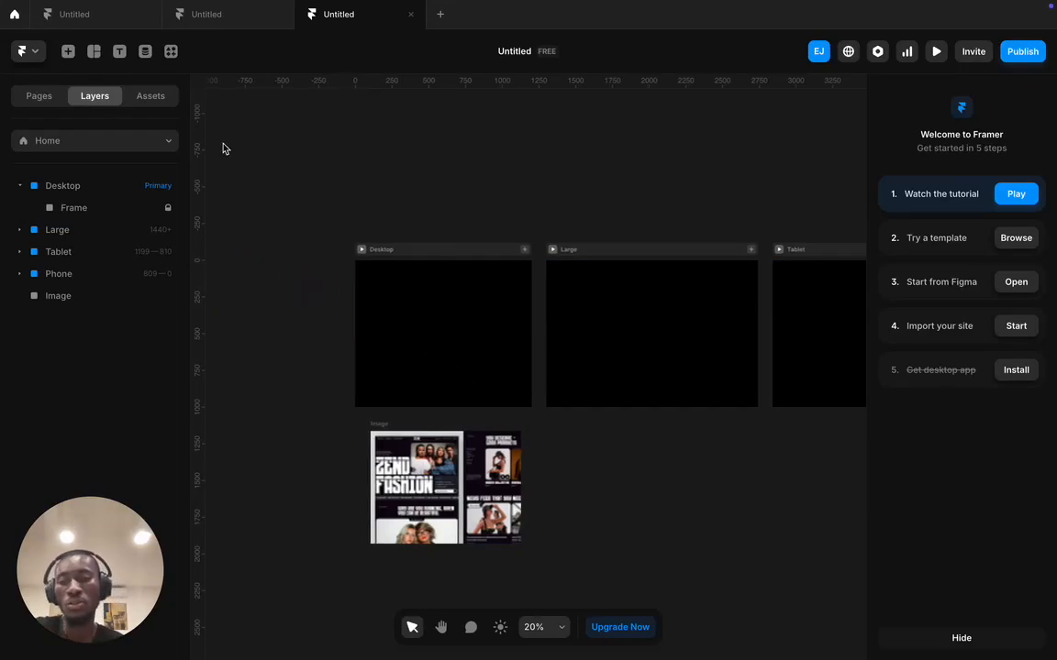
{"action": "left_click_drag", "start_coordinate": [378, 433], "coordinate": [425, 318]}
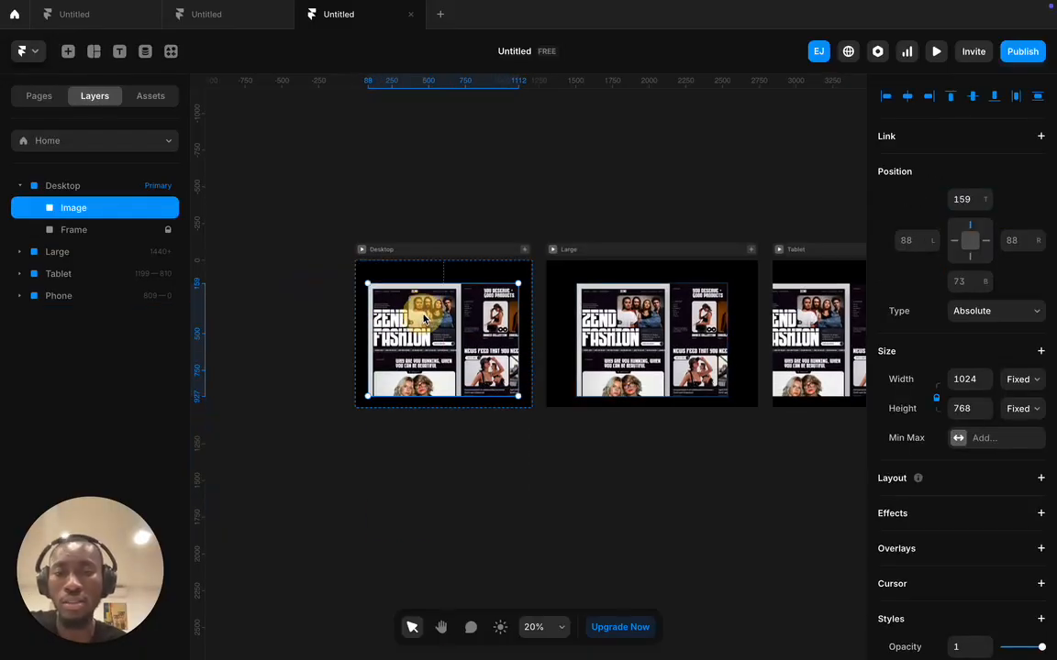
{"action": "scroll", "coordinate": [422, 323], "scroll_direction": "up", "scroll_amount": 4}
{"action": "scroll", "coordinate": [425, 325], "scroll_direction": "up", "scroll_amount": 6}
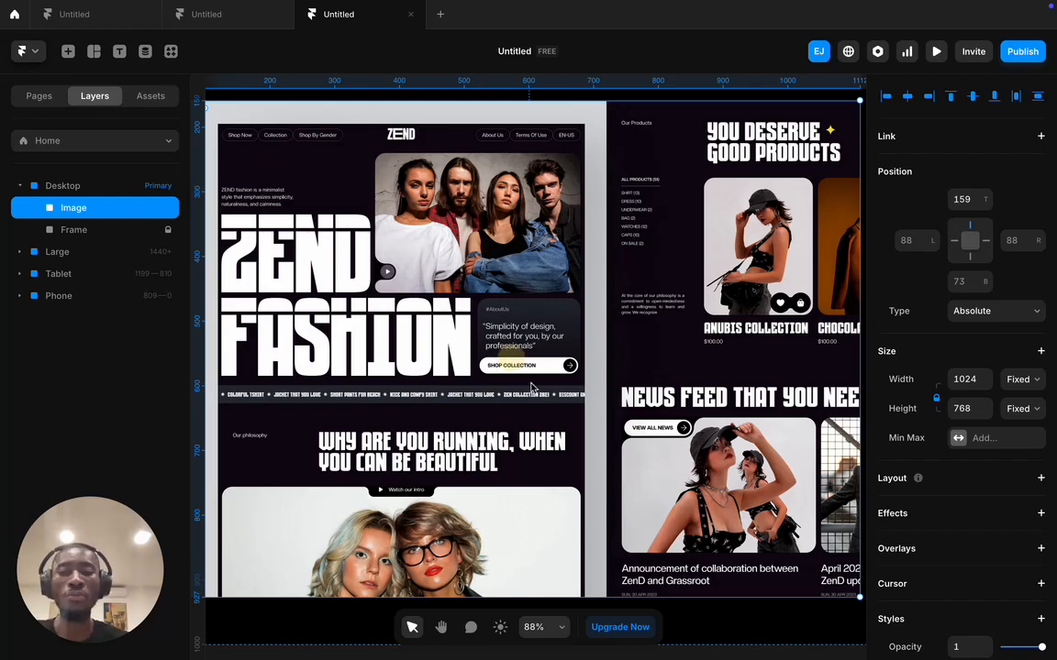
{"action": "left_click_drag", "start_coordinate": [458, 321], "coordinate": [596, 521]}
{"action": "scroll", "coordinate": [579, 385], "scroll_direction": "down", "scroll_amount": 5}
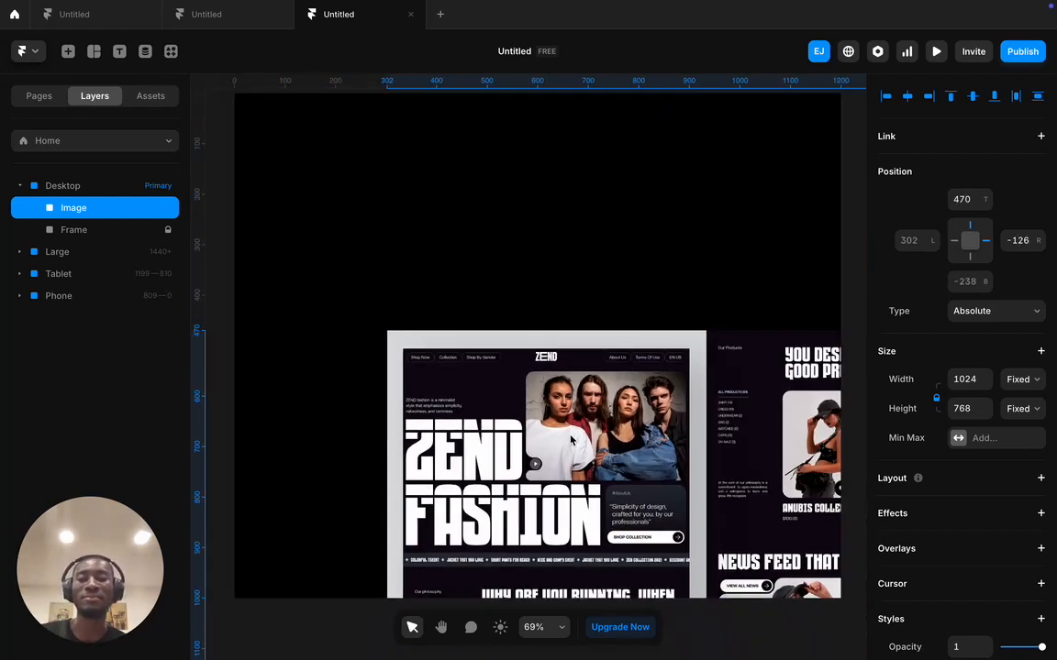
{"action": "left_click_drag", "start_coordinate": [579, 385], "coordinate": [569, 519]}
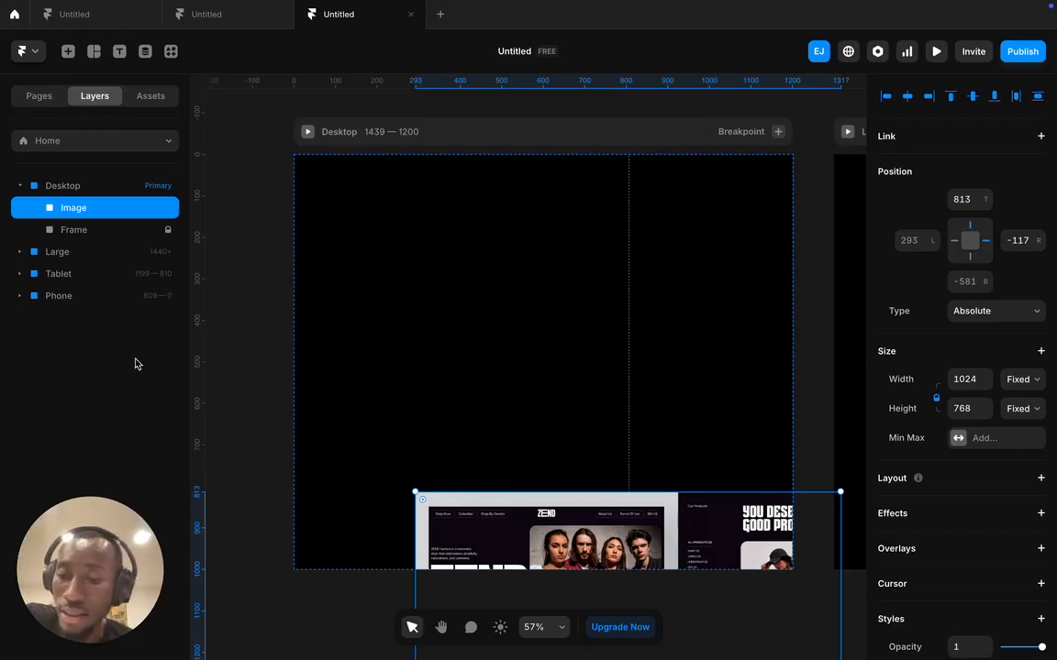
{"action": "left_click_drag", "start_coordinate": [541, 529], "coordinate": [544, 648]}
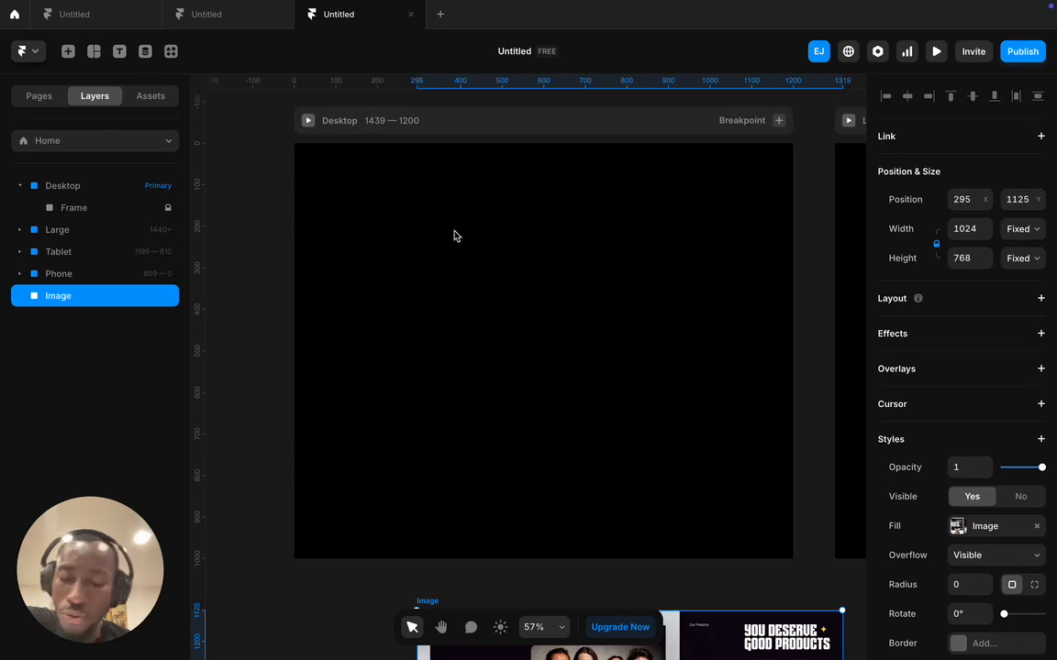
- Switch to the Text tool with the T shortcut
{"action": "key", "text": "t"}
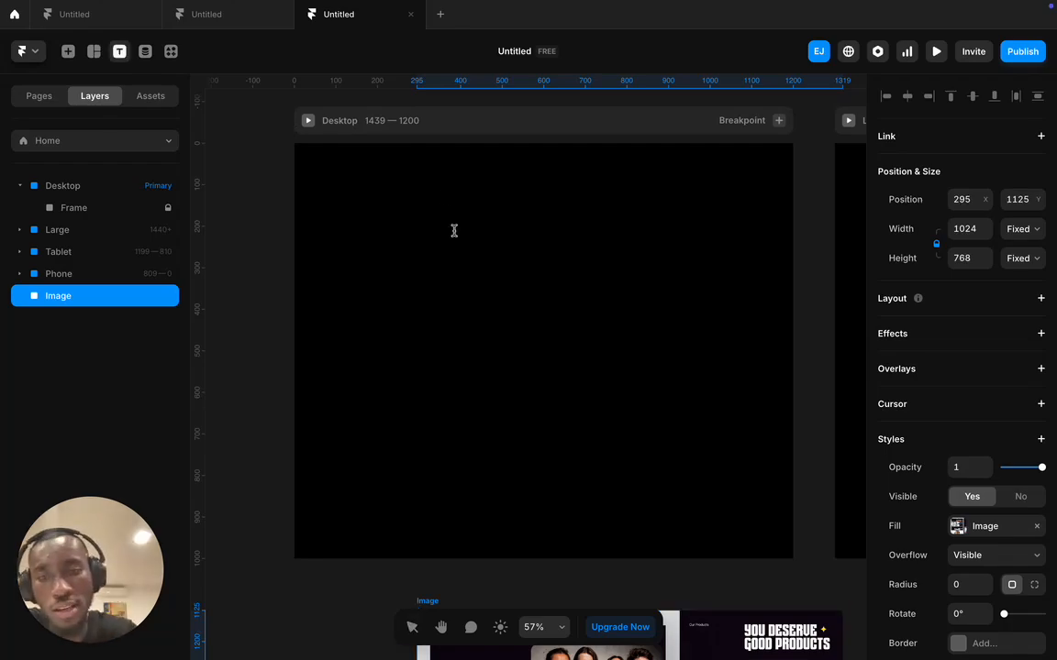
{"action": "scroll", "coordinate": [456, 237], "scroll_direction": "right", "scroll_amount": 2}
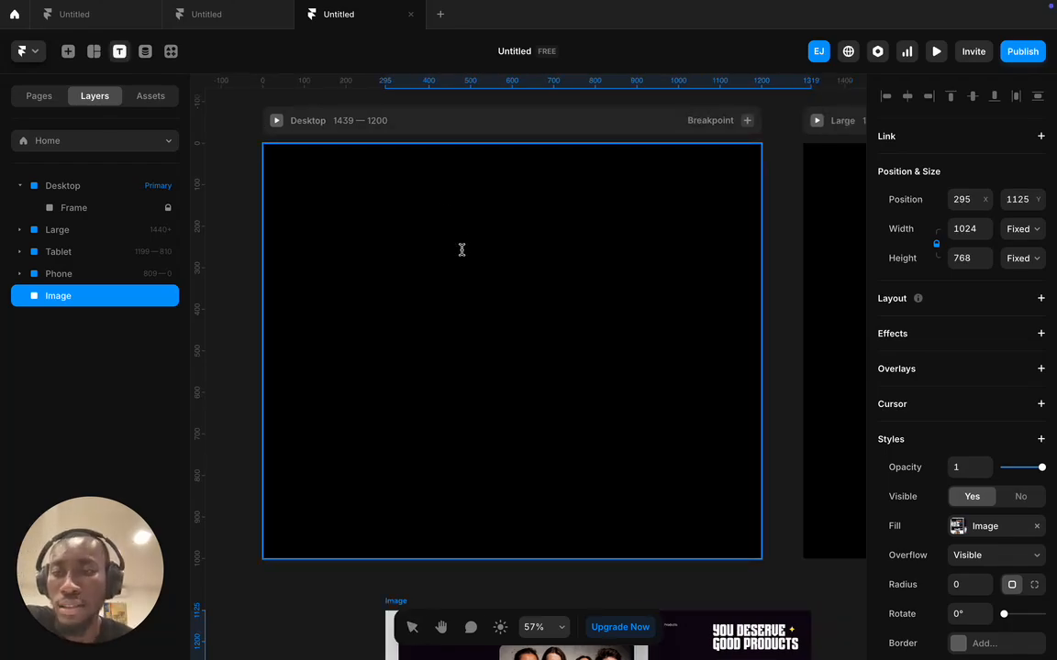
- Add a placeholder text layer near the top middle of the Desktop frame
{"action": "left_click", "coordinate": [462, 250]}
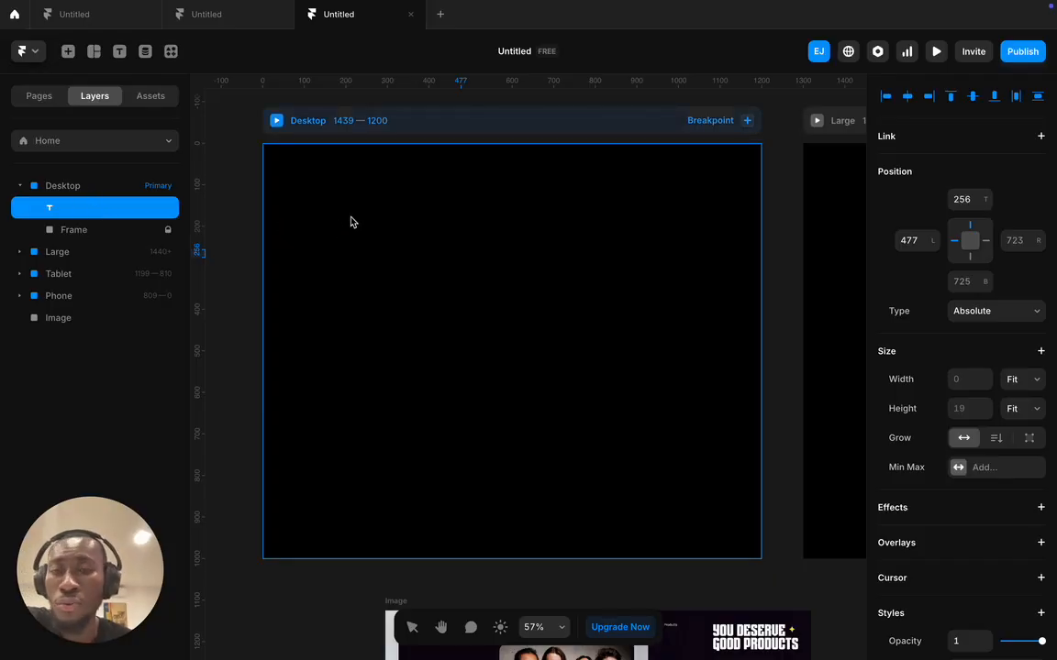
{"action": "type", "text": "kvbsdbvbsbvbskbvkbfsk"}
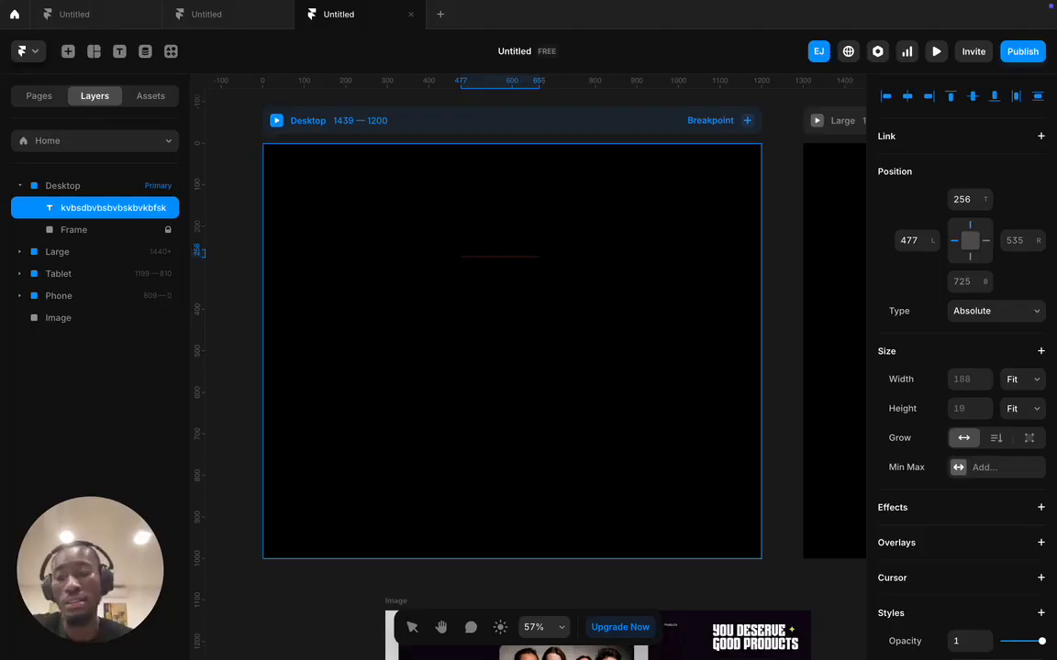
{"action": "left_click", "coordinate": [139, 209]}
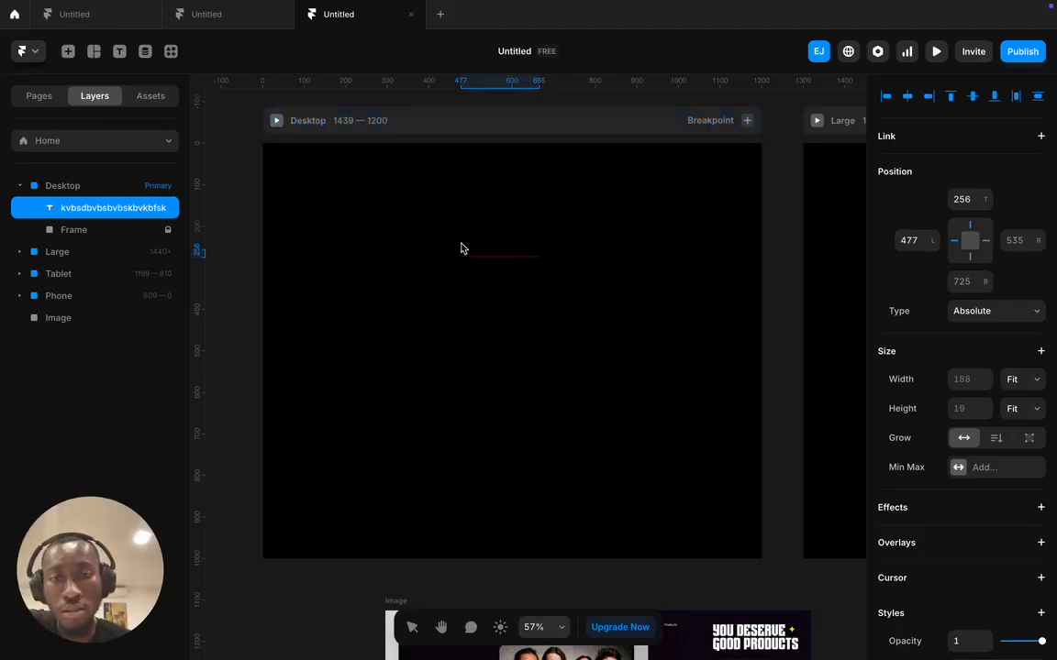
- Select the placeholder text and review its Text properties (Inter Regular, 16 px, black)
{"action": "double_click", "coordinate": [488, 254]}
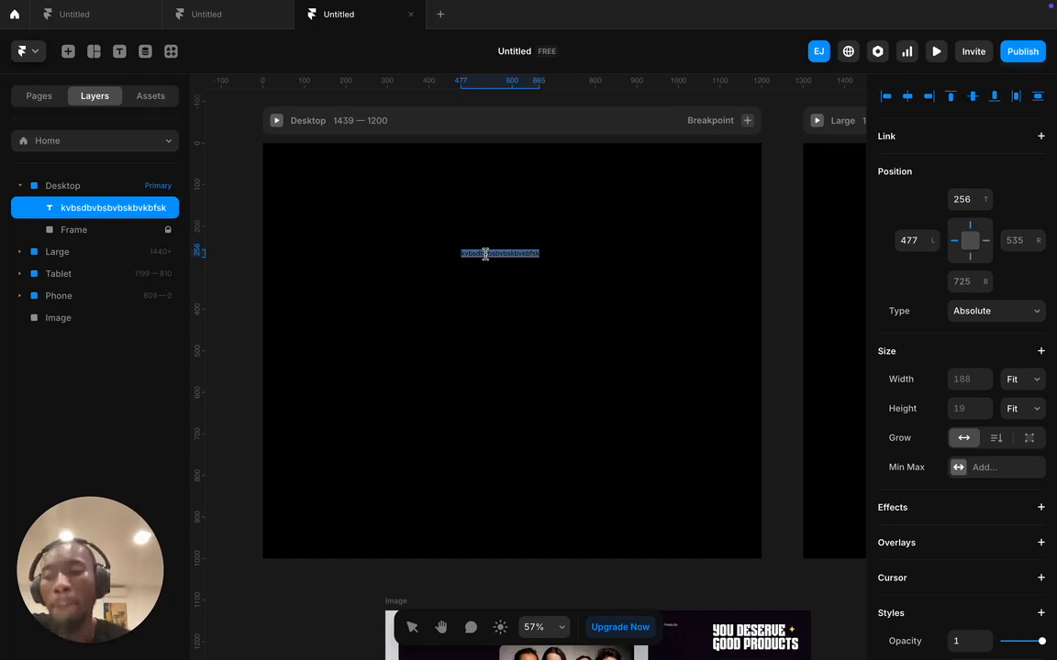
{"action": "scroll", "coordinate": [976, 410], "scroll_direction": "down", "scroll_amount": 6}
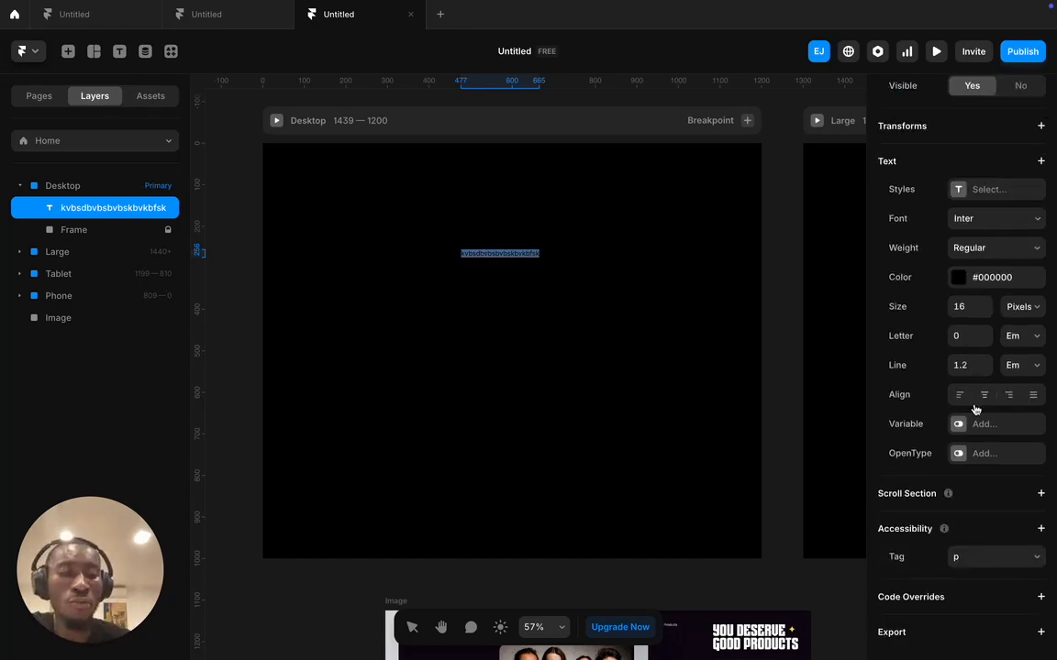
{"action": "scroll", "coordinate": [975, 409], "scroll_direction": "up", "scroll_amount": 6}
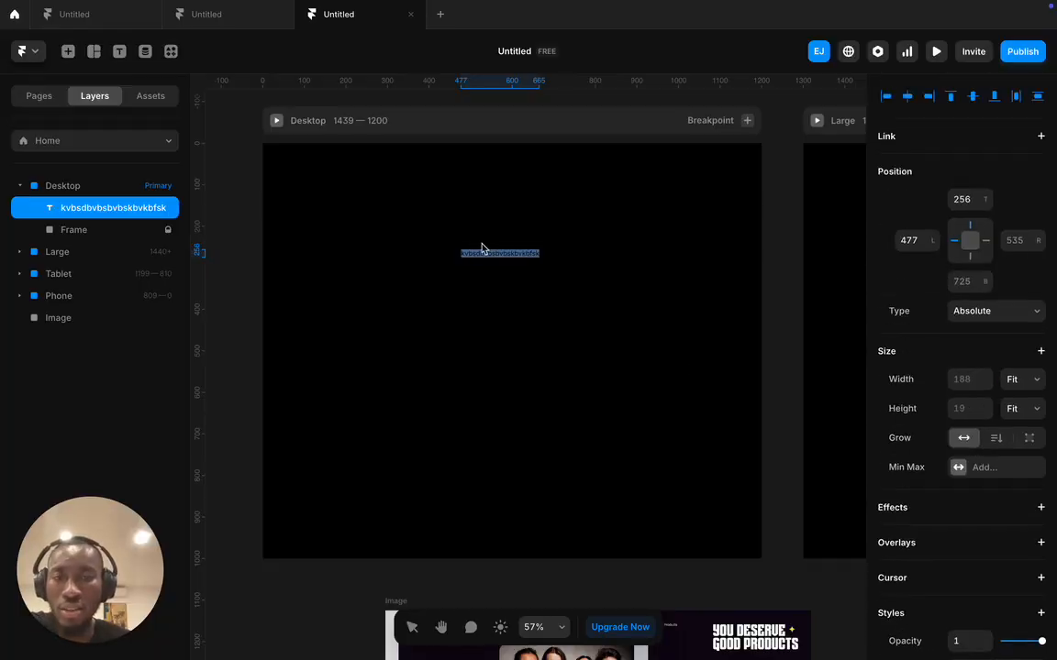
{"action": "left_click", "coordinate": [154, 209]}
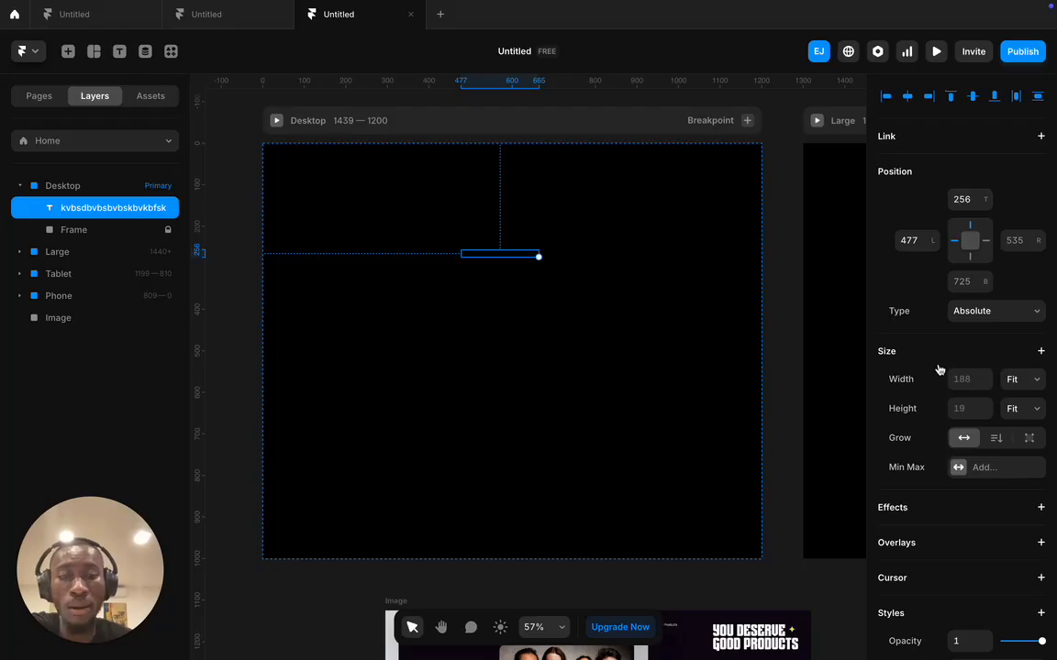
{"action": "scroll", "coordinate": [938, 369], "scroll_direction": "down", "scroll_amount": 5}
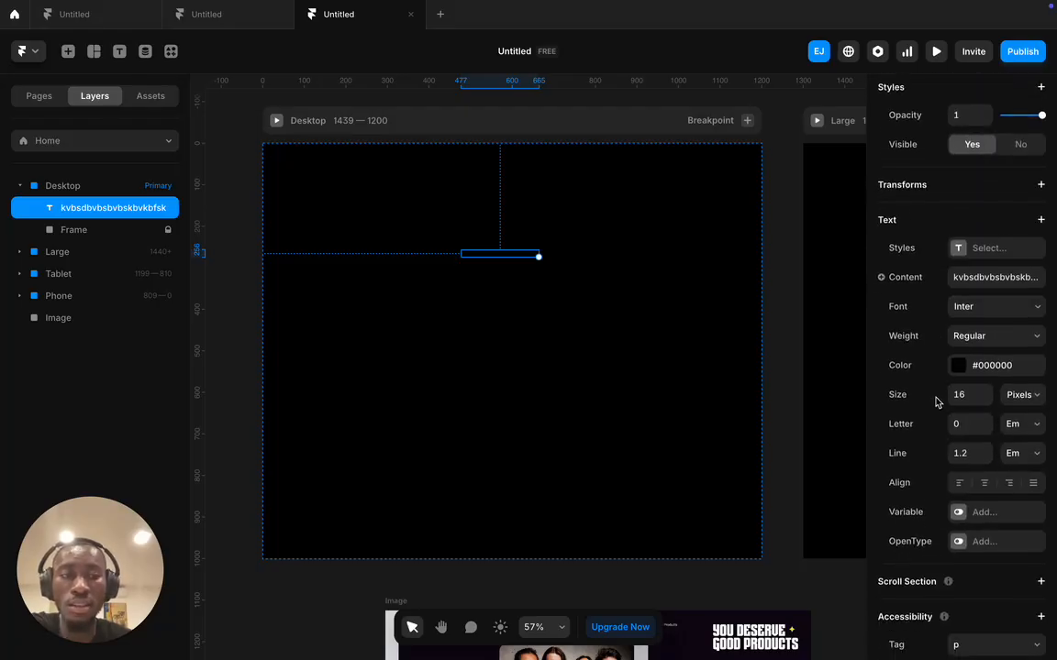
{"action": "scroll", "coordinate": [936, 400], "scroll_direction": "down", "scroll_amount": 1}
{"action": "scroll", "coordinate": [933, 405], "scroll_direction": "up", "scroll_amount": 6}
{"action": "scroll", "coordinate": [934, 405], "scroll_direction": "down", "scroll_amount": 5}
{"action": "scroll", "coordinate": [933, 405], "scroll_direction": "down", "scroll_amount": 1}
{"action": "scroll", "coordinate": [934, 408], "scroll_direction": "up", "scroll_amount": 6}
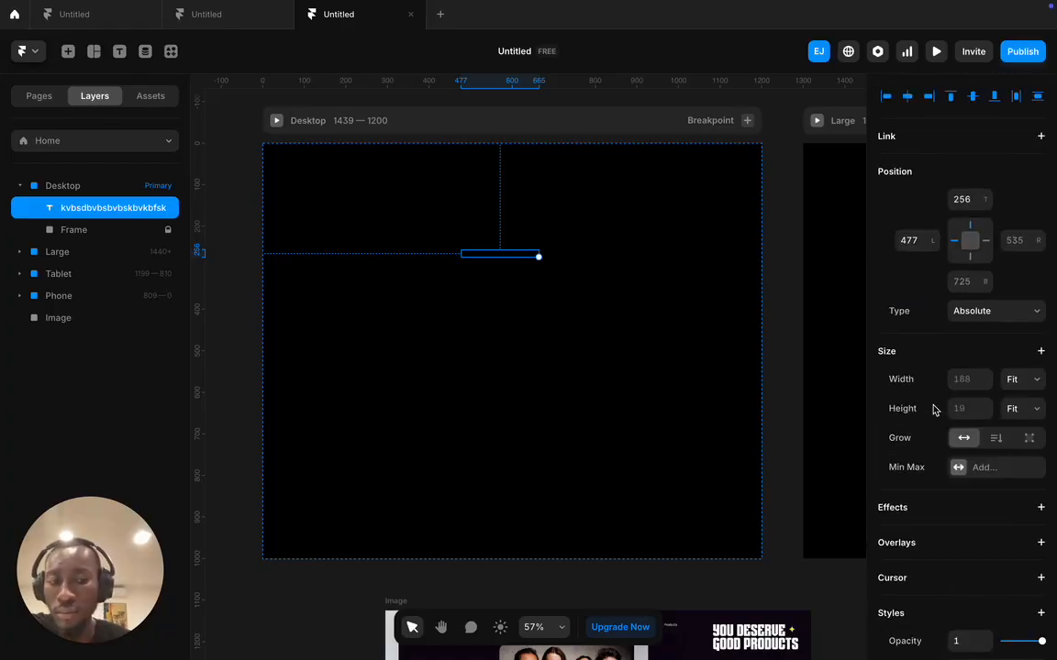
{"action": "scroll", "coordinate": [934, 410], "scroll_direction": "down", "scroll_amount": 2}
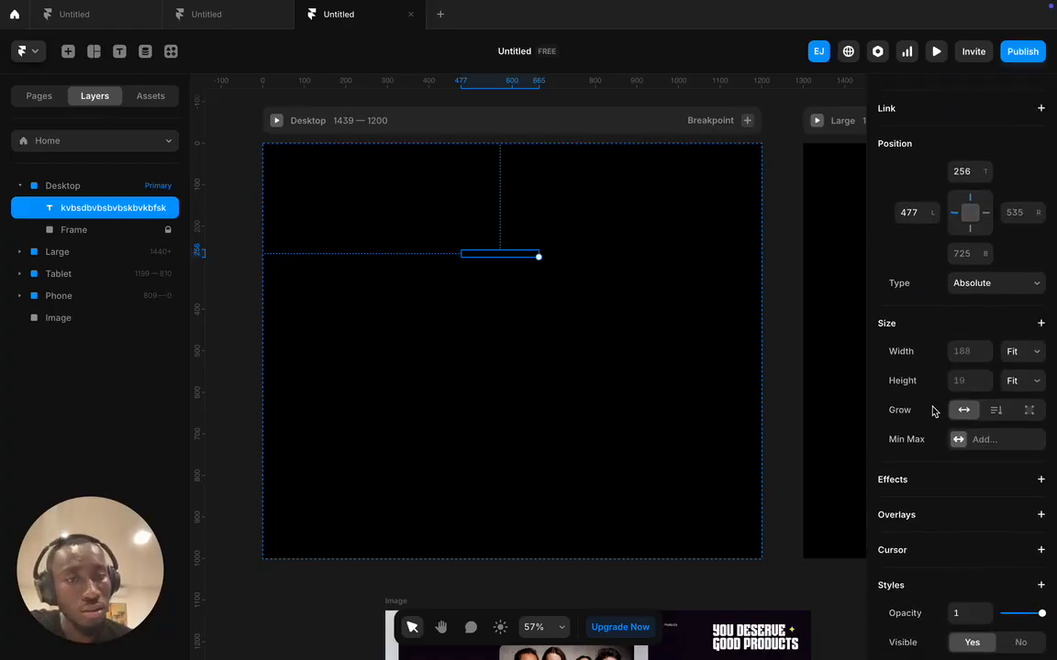
{"action": "scroll", "coordinate": [932, 411], "scroll_direction": "down", "scroll_amount": 6}
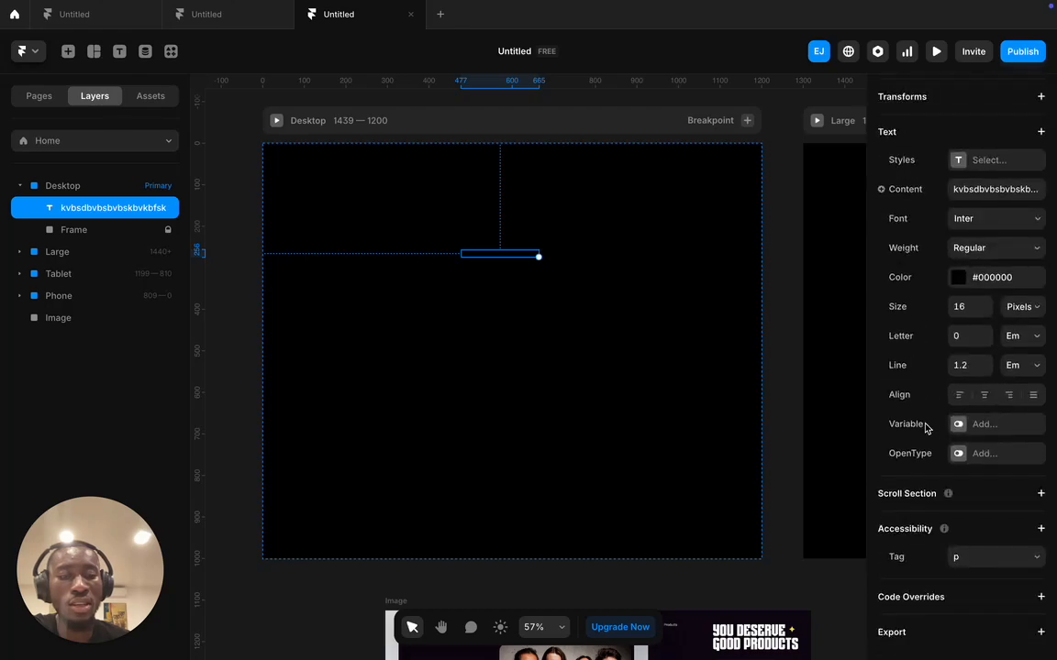
{"action": "left_click", "coordinate": [957, 278]}
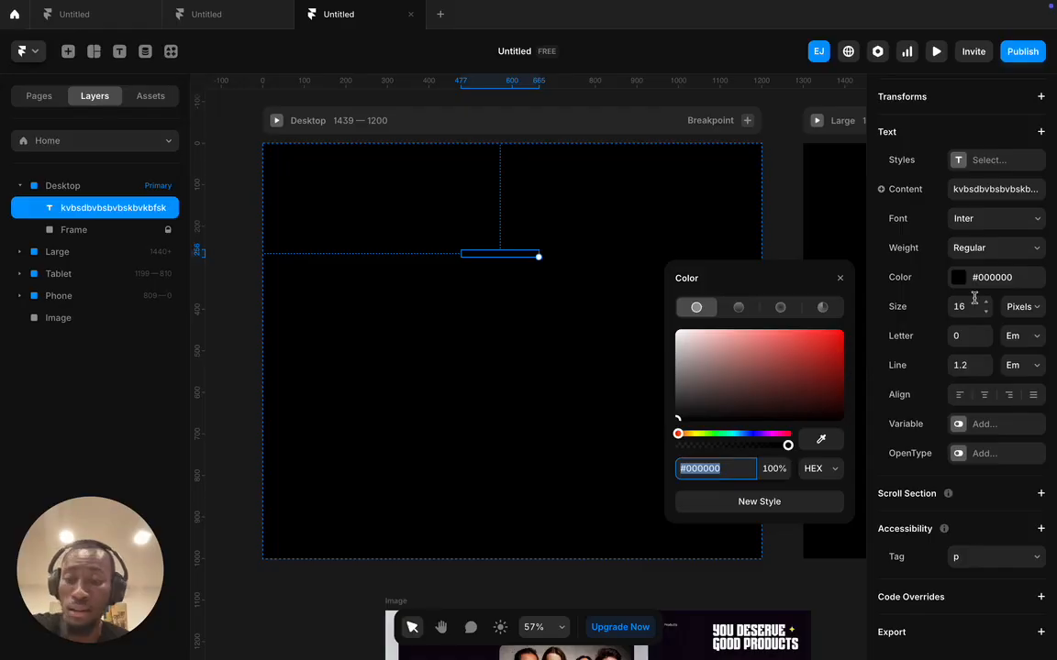
{"action": "left_click_drag", "start_coordinate": [725, 403], "coordinate": [657, 309]}
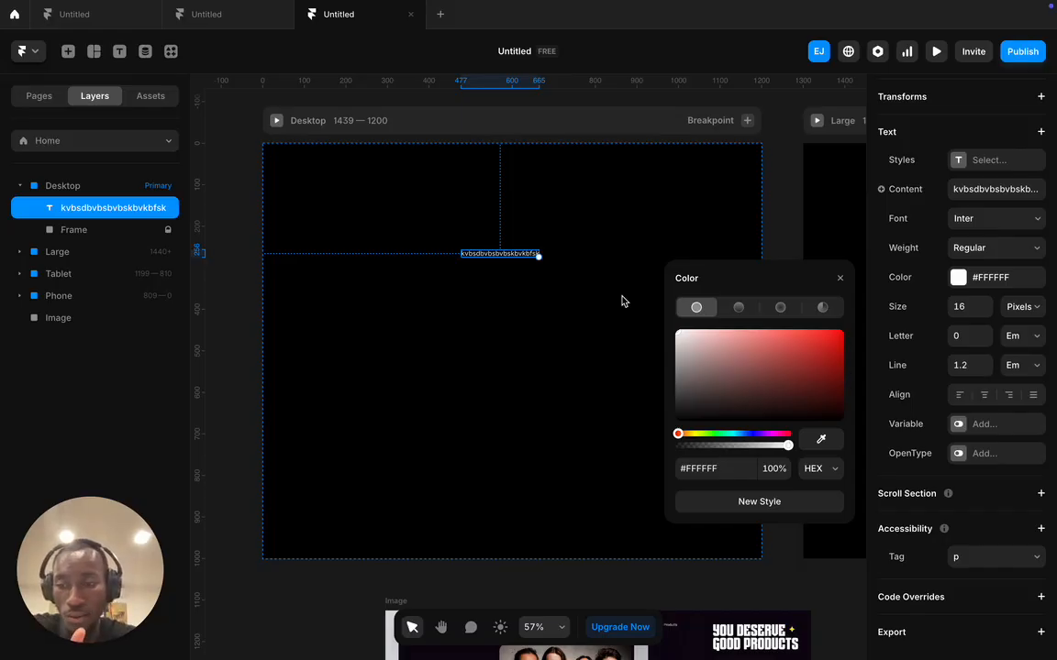
{"action": "scroll", "coordinate": [624, 302], "scroll_direction": "right", "scroll_amount": 1}
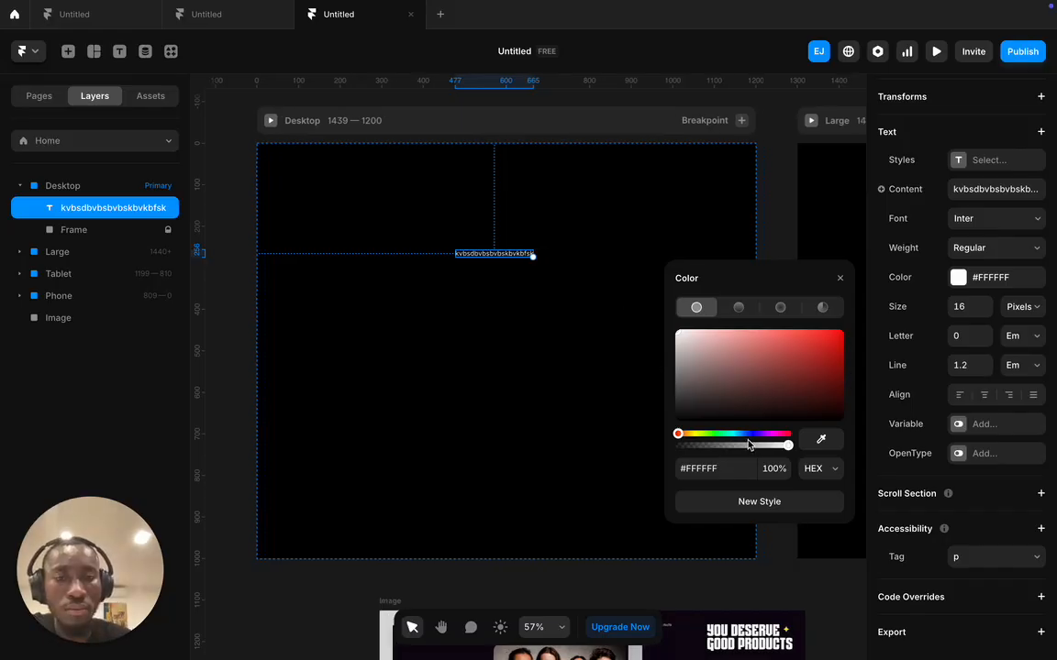
{"action": "left_click", "coordinate": [524, 252]}
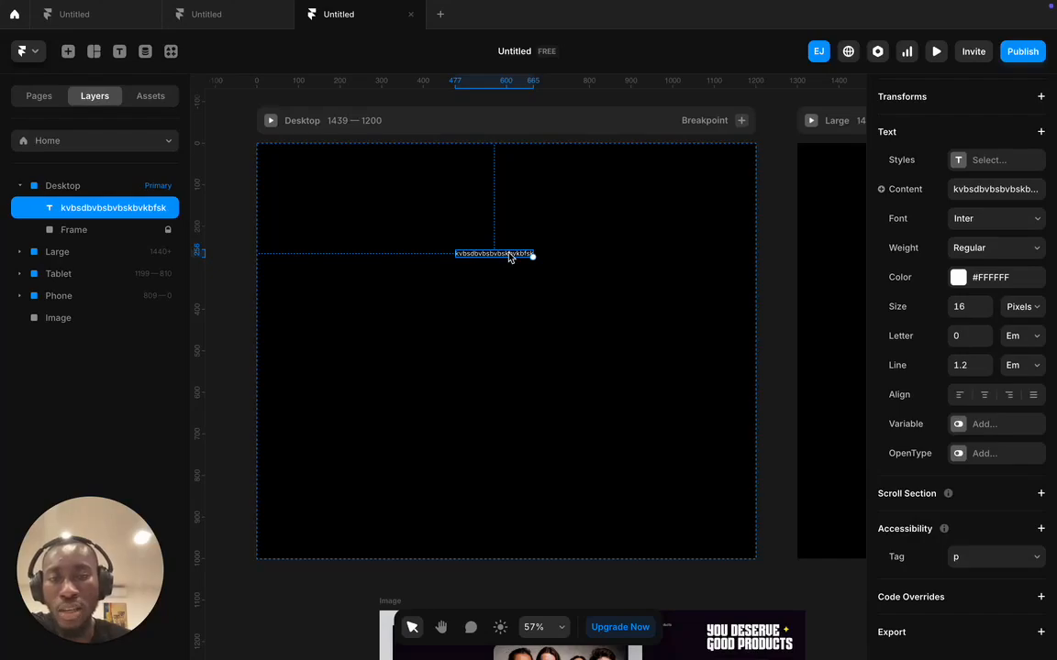
{"action": "scroll", "coordinate": [520, 312], "scroll_direction": "down", "scroll_amount": 3}
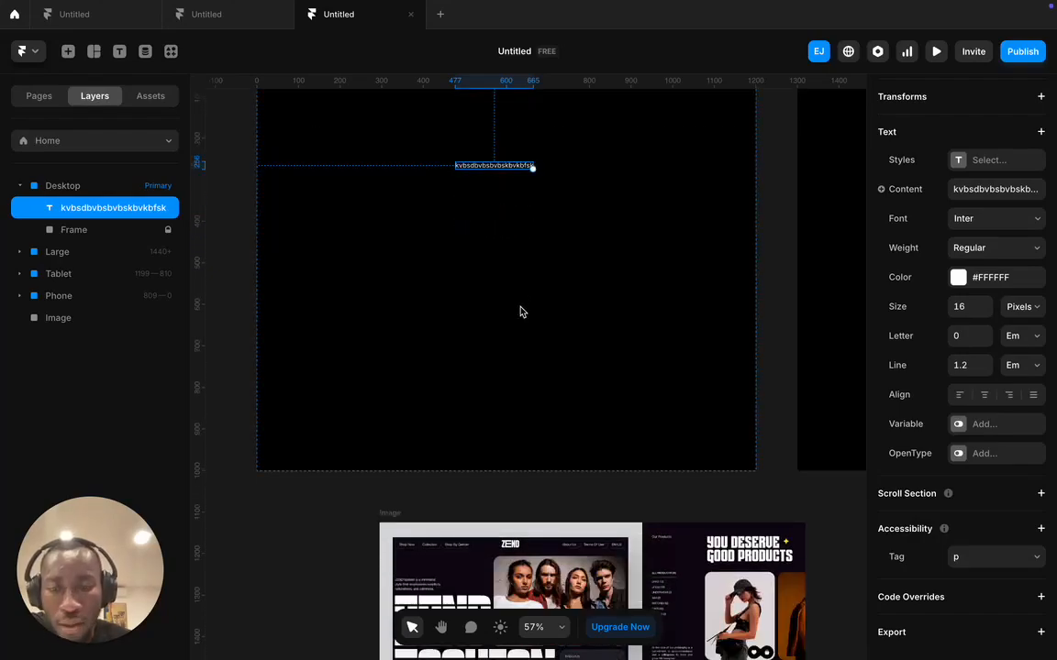
{"action": "scroll", "coordinate": [519, 311], "scroll_direction": "up", "scroll_amount": 3}
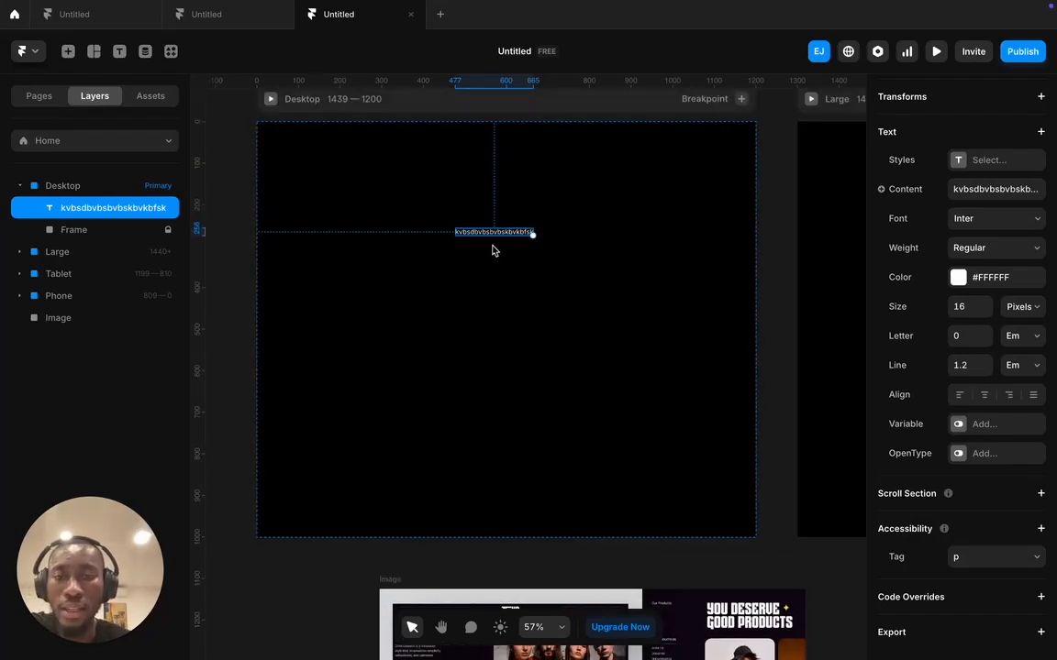
- Move the ZEND reference image into the Desktop frame
{"action": "left_click_drag", "start_coordinate": [471, 573], "coordinate": [463, 273]}
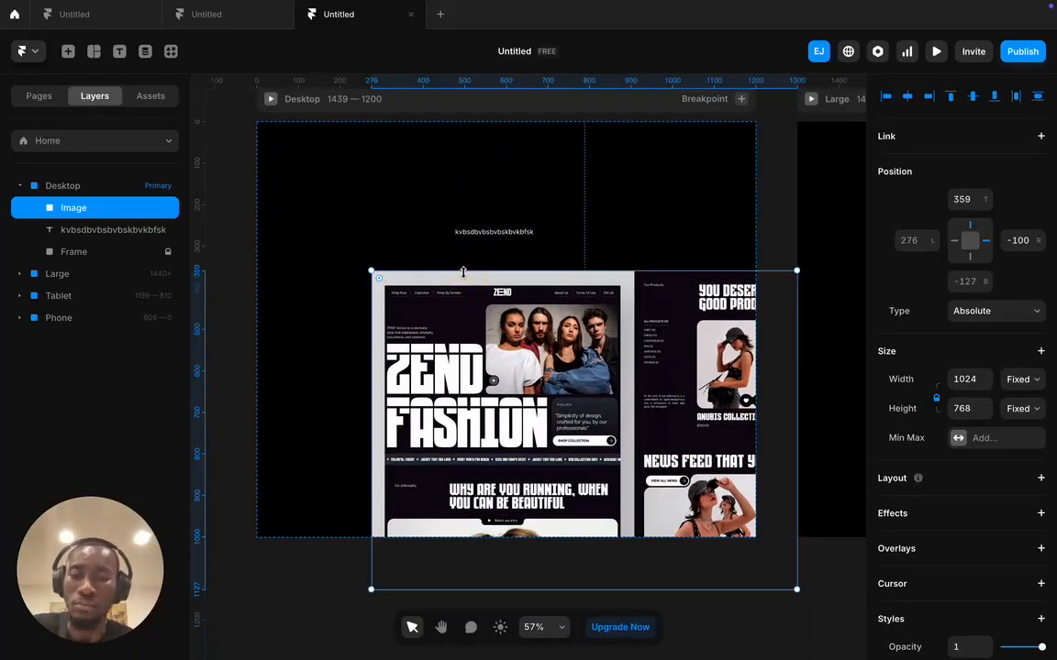
{"action": "scroll", "coordinate": [463, 272], "scroll_direction": "up", "scroll_amount": 5}
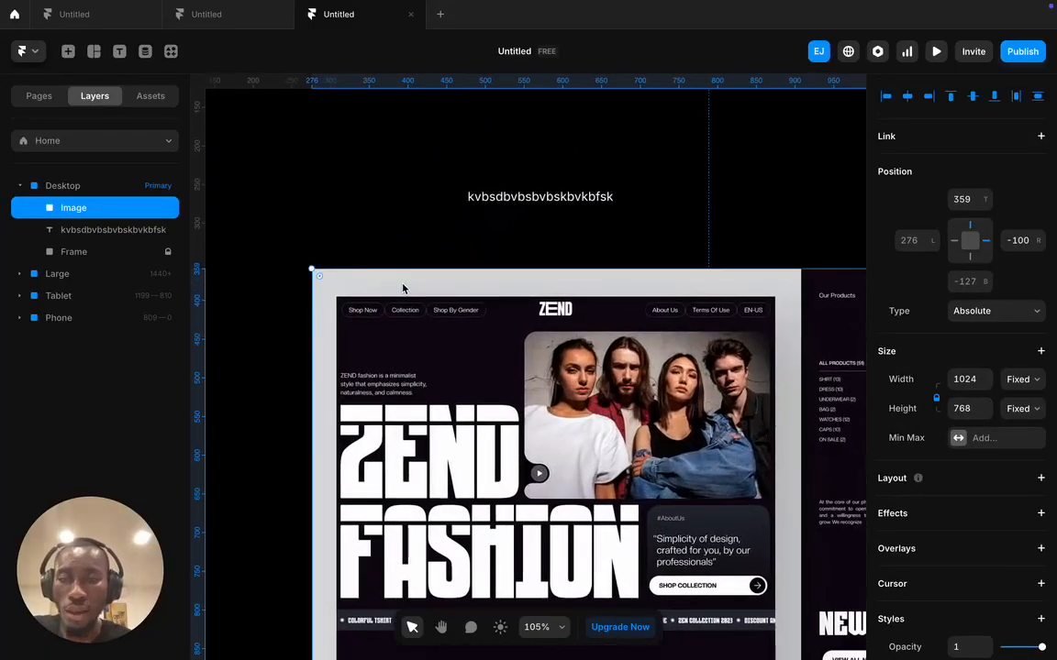
{"action": "scroll", "coordinate": [402, 288], "scroll_direction": "down", "scroll_amount": 3}
- Replace the placeholder text with 'Shop Now' and reselect the resulting 78×19 text layer
{"action": "left_click", "coordinate": [539, 226]}
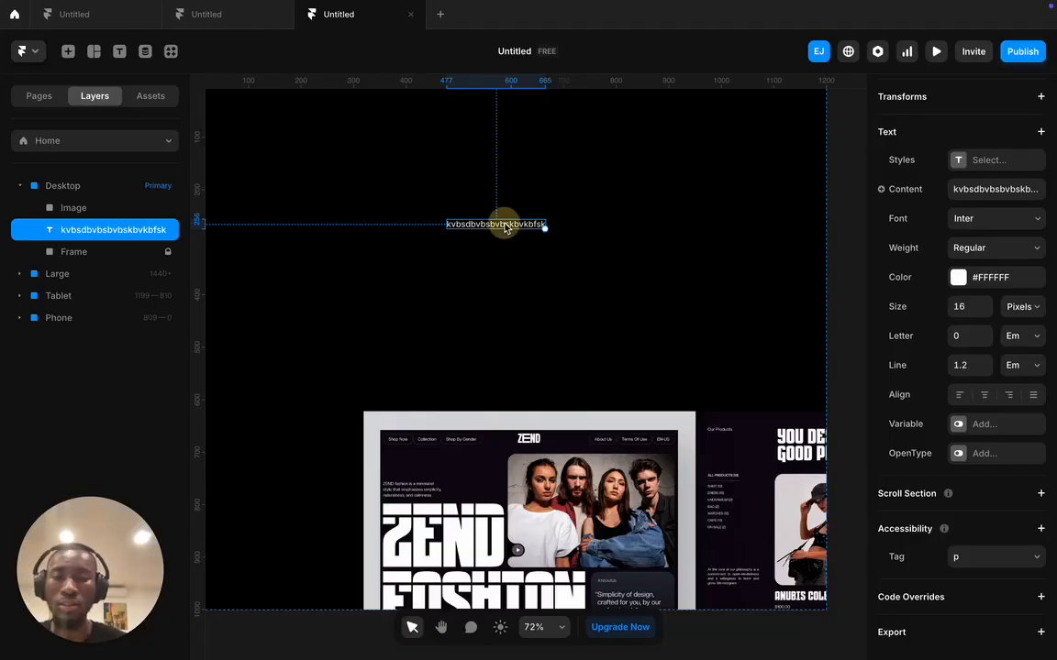
{"action": "double_click", "coordinate": [505, 226]}
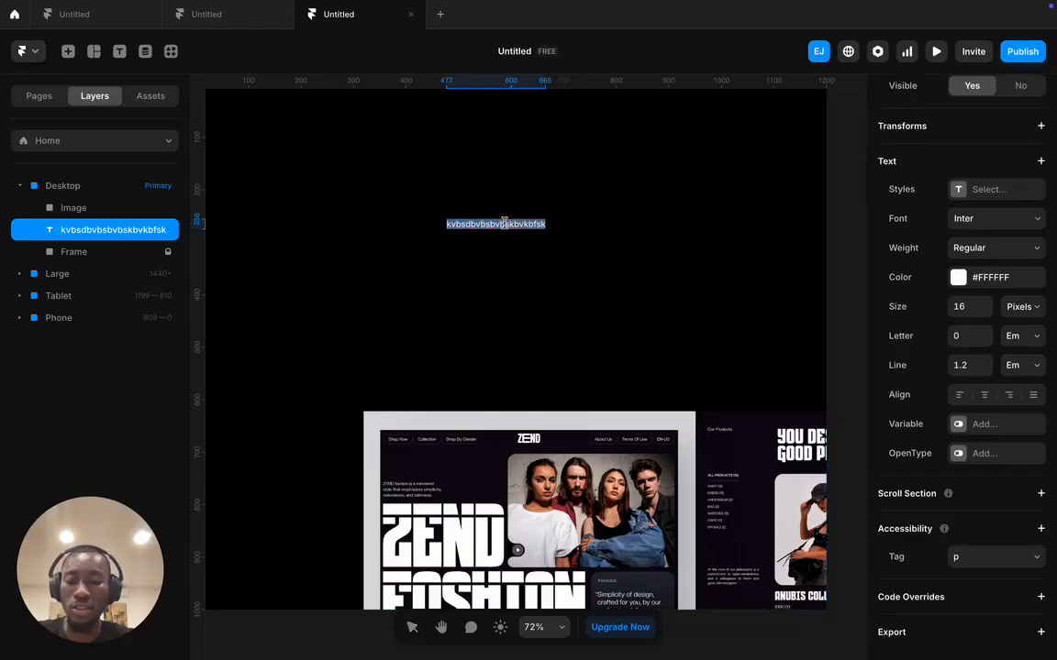
{"action": "type", "text": "Shop Now"}
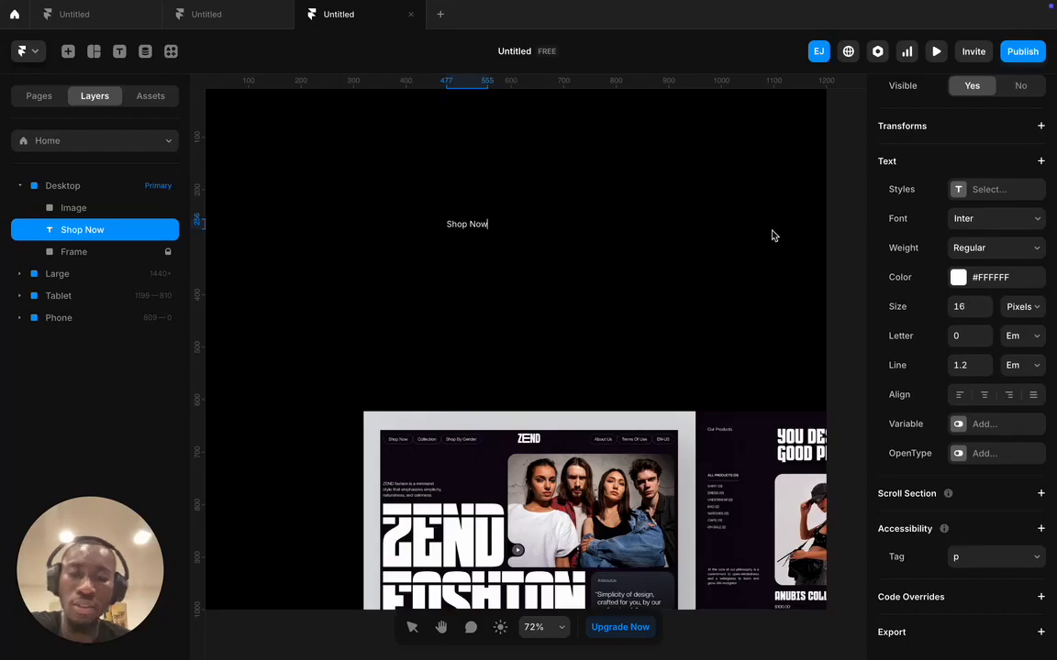
{"action": "key", "text": "Escape"}
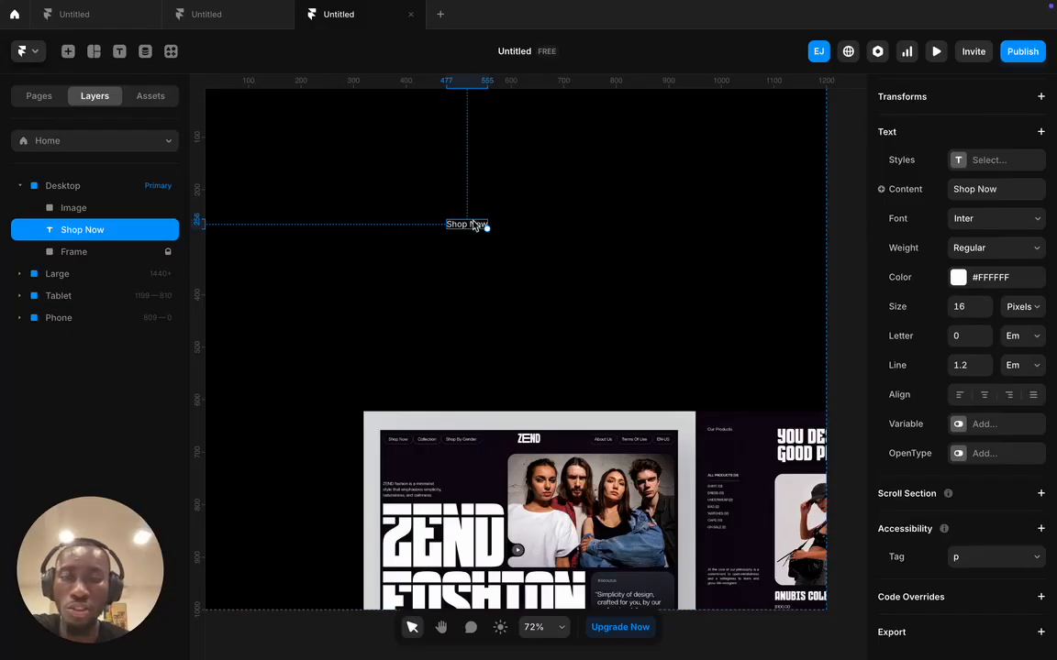
{"action": "left_click", "coordinate": [551, 265]}
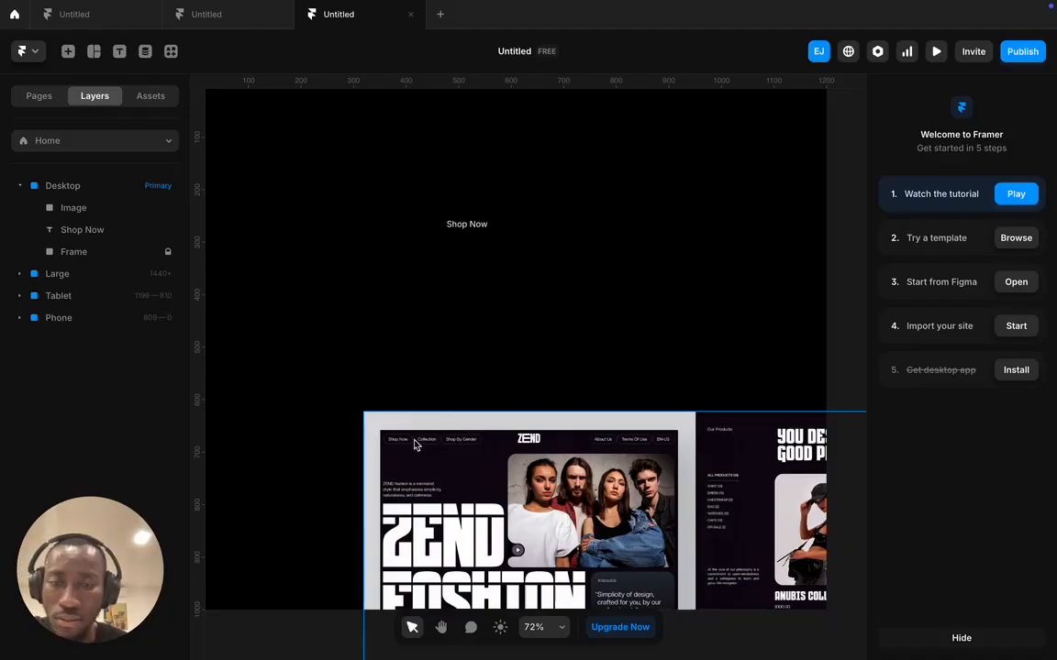
{"action": "left_click", "coordinate": [482, 225]}
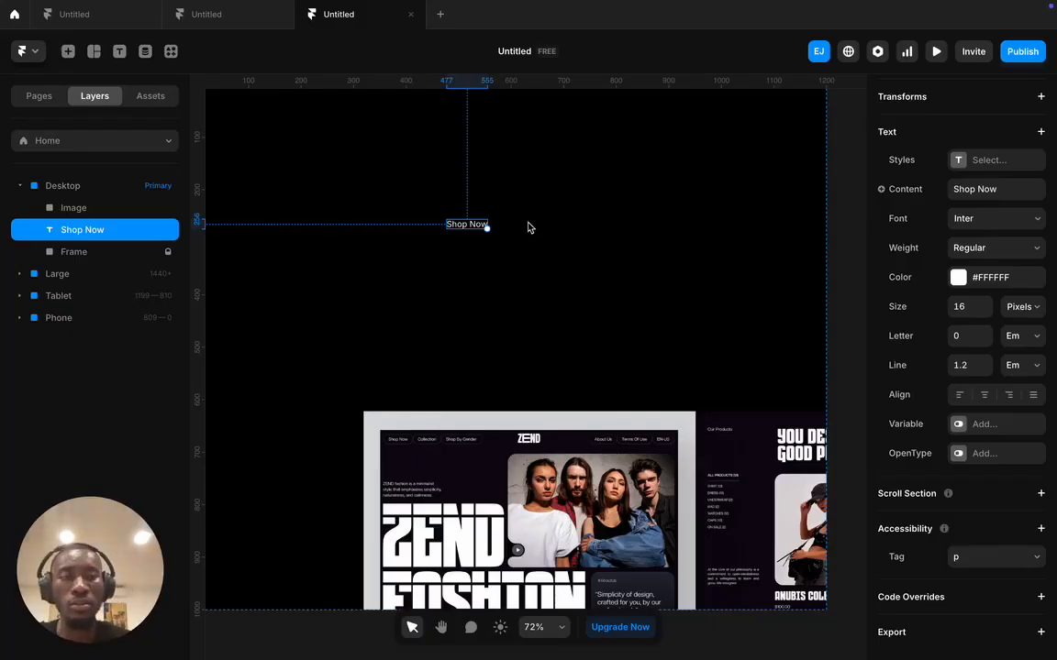
{"action": "scroll", "coordinate": [884, 197], "scroll_direction": "up", "scroll_amount": 1}
{"action": "scroll", "coordinate": [940, 188], "scroll_direction": "up", "scroll_amount": 10}
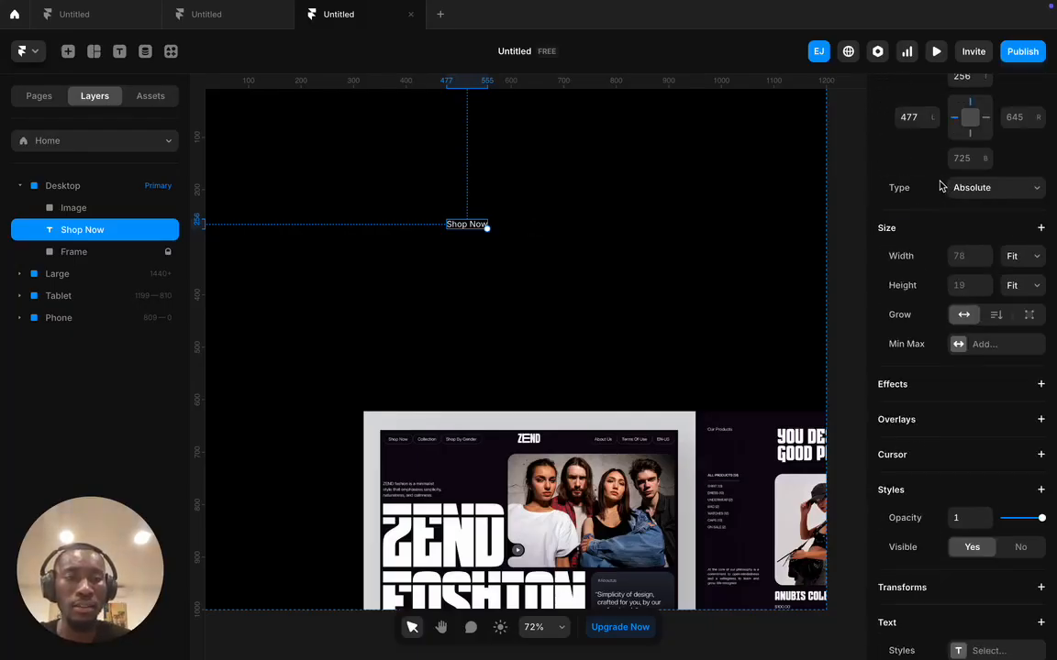
{"action": "scroll", "coordinate": [965, 390], "scroll_direction": "up", "scroll_amount": 3}
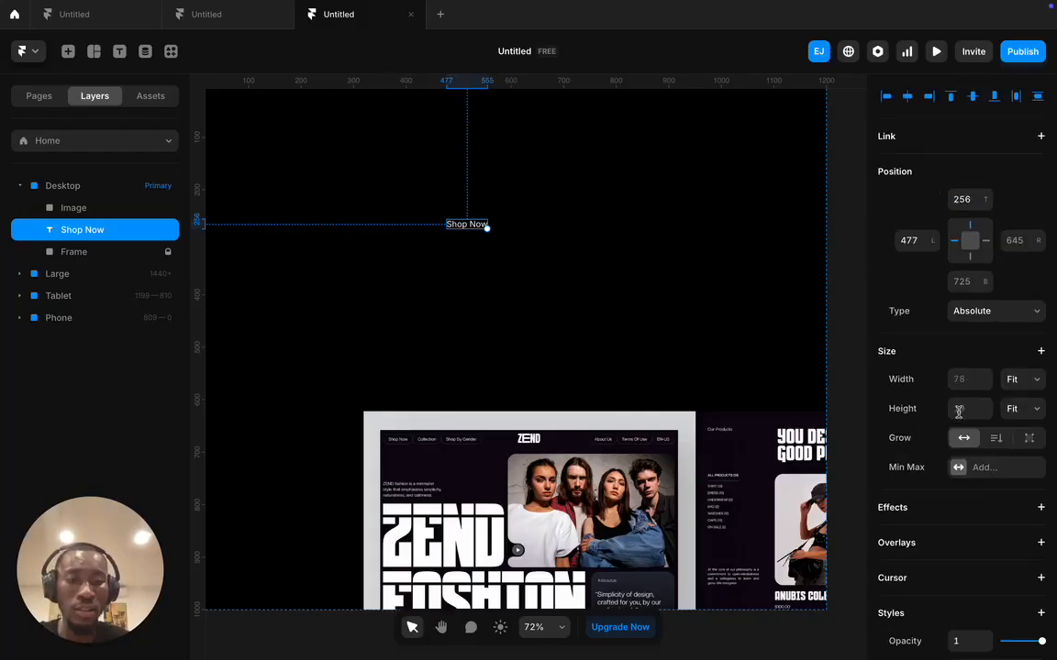
{"action": "scroll", "coordinate": [961, 404], "scroll_direction": "down", "scroll_amount": 3}
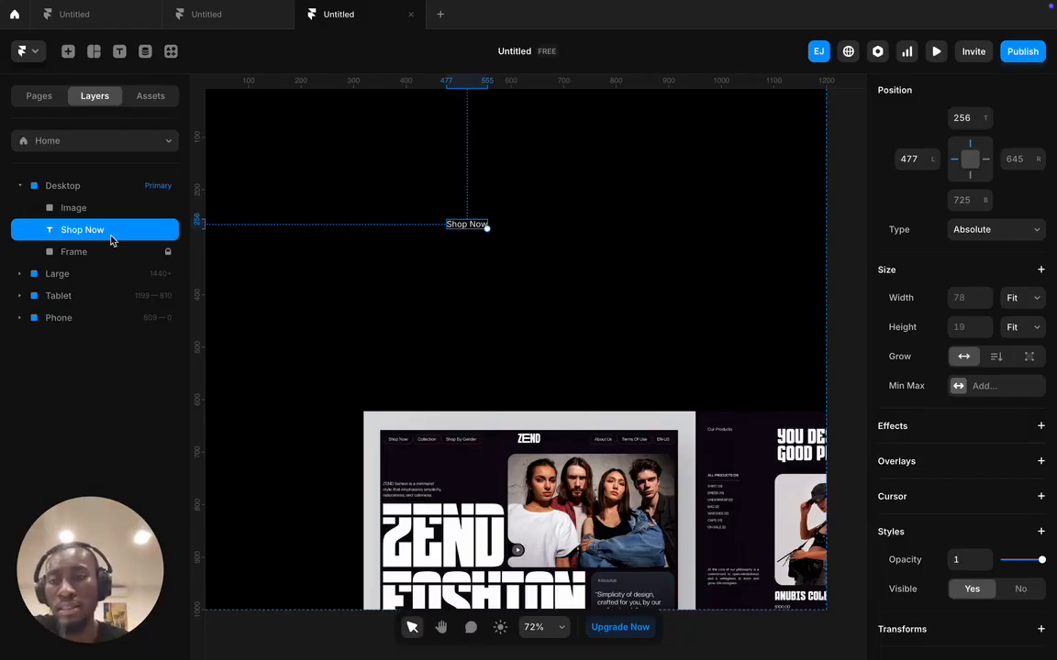
- Use Add Stack on 'Shop Now' to wrap it in a centred, full-width horizontal Stack with gap 10
{"action": "right_click", "coordinate": [454, 231]}
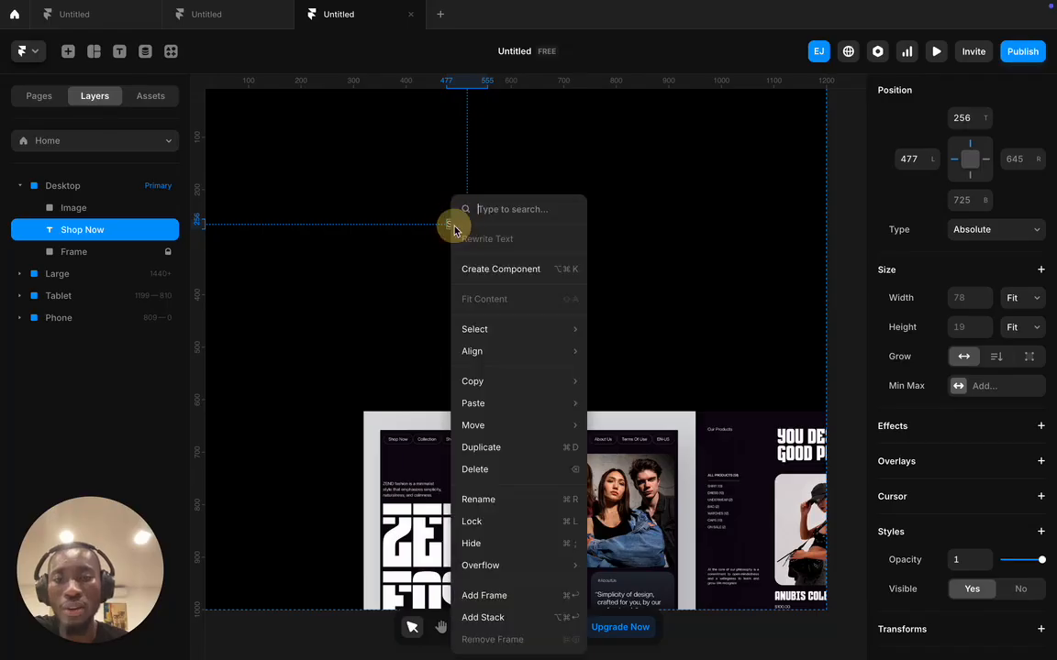
{"action": "left_click", "coordinate": [481, 623]}
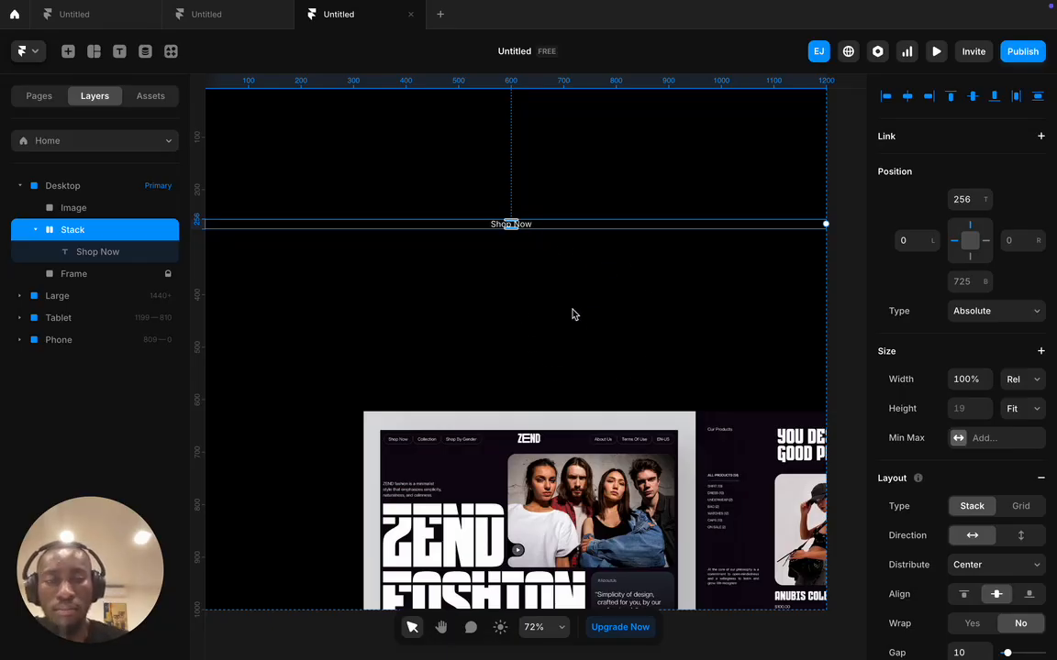
{"action": "scroll", "coordinate": [1009, 389], "scroll_direction": "down", "scroll_amount": 1}
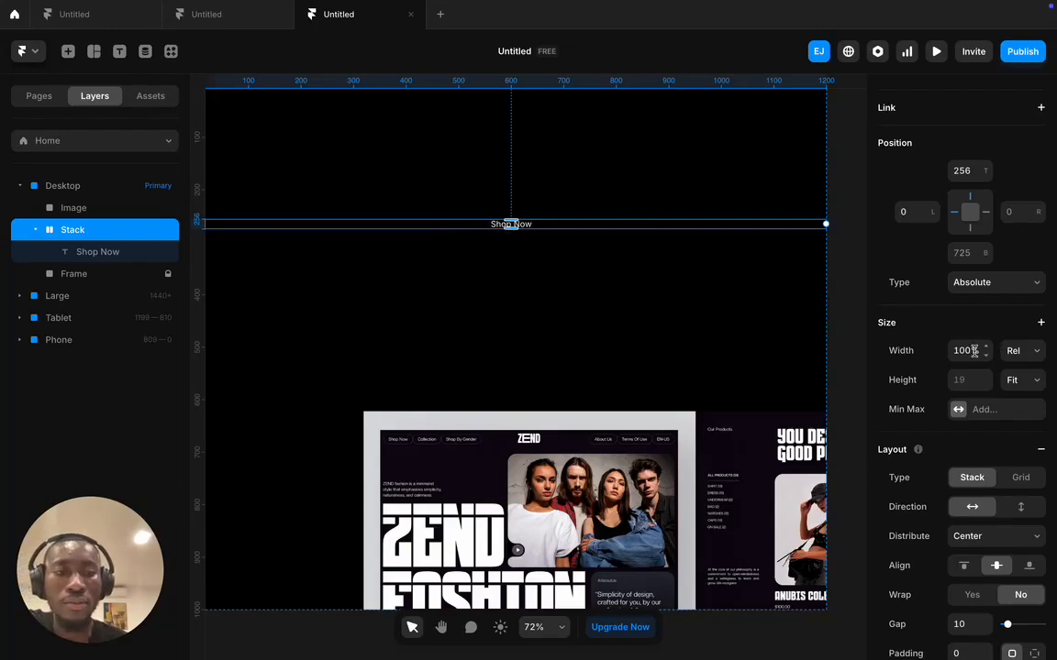
- Try a fixed 500 px stack width, undo it, and return the width to Relative
{"action": "left_click", "coordinate": [1022, 351]}
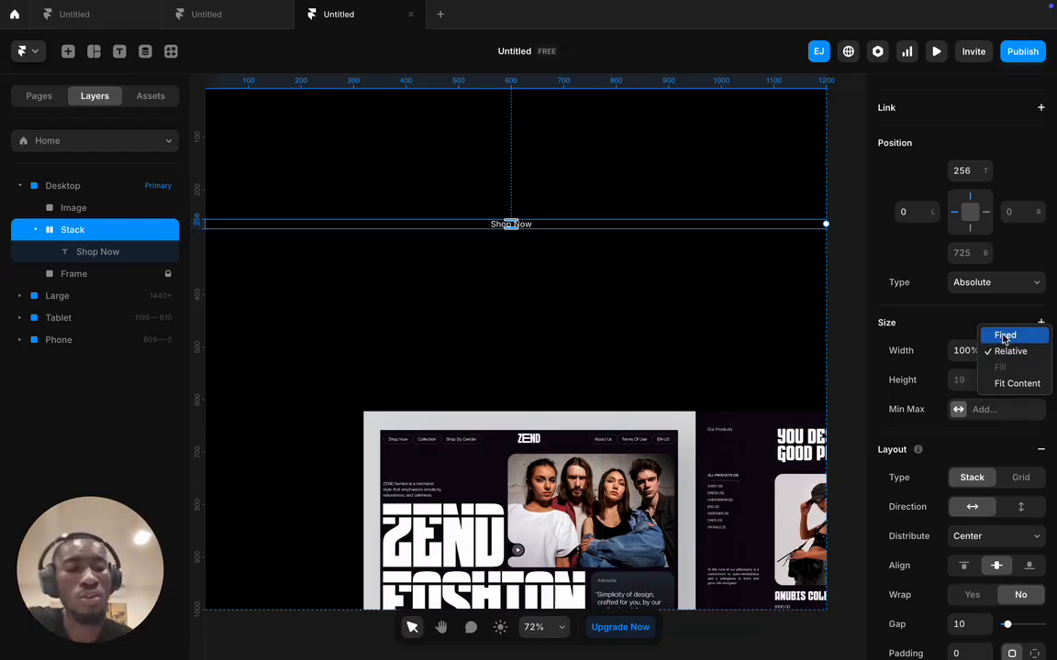
{"action": "left_click", "coordinate": [997, 351]}
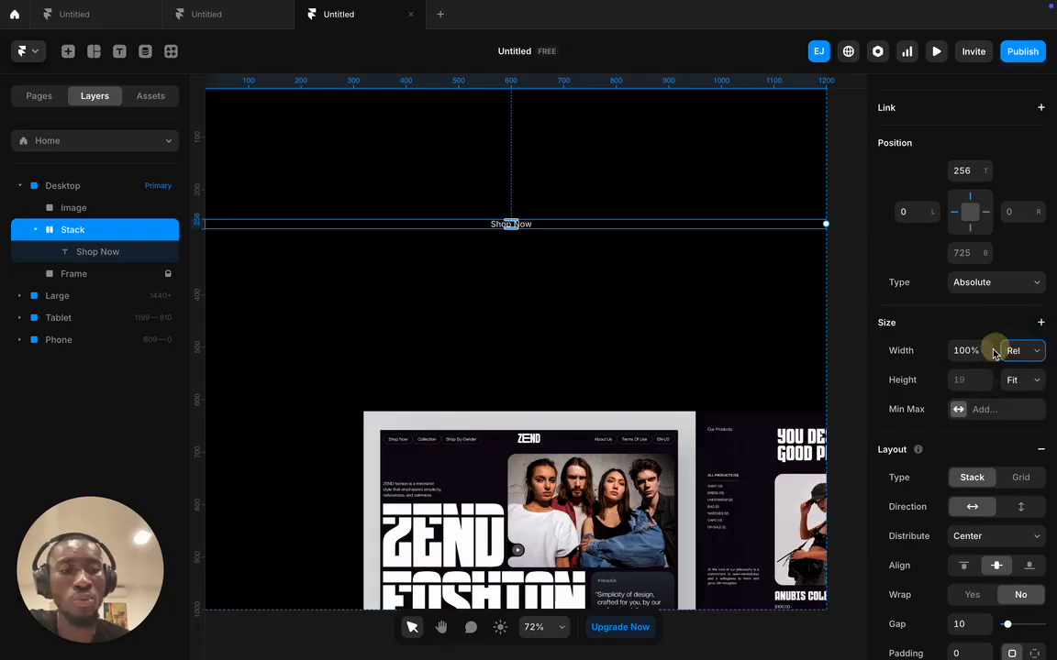
{"action": "left_click", "coordinate": [965, 353]}
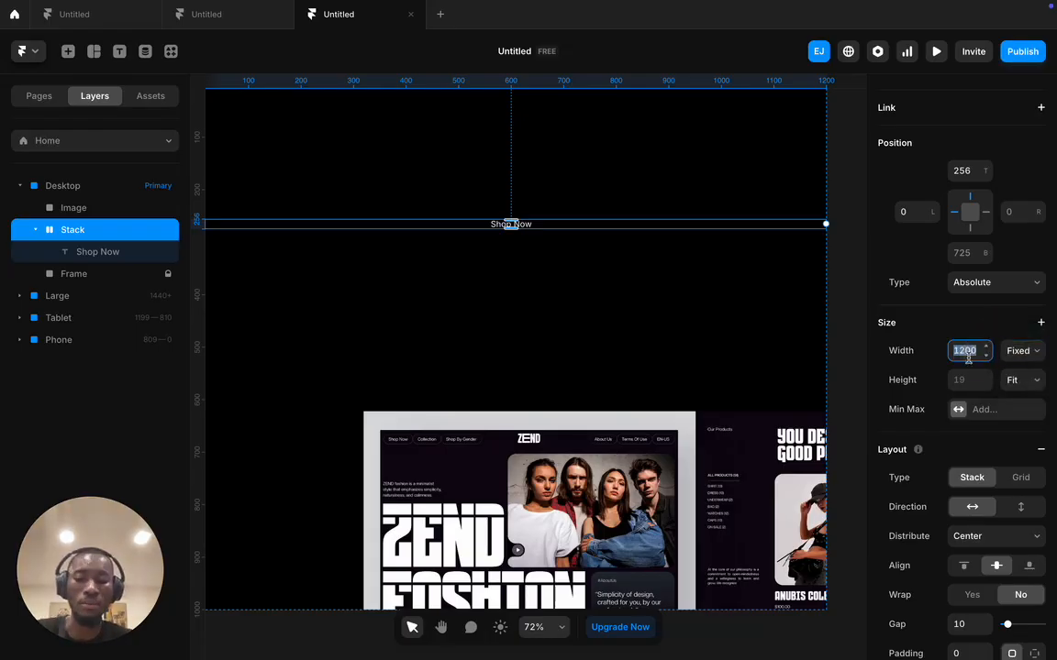
{"action": "type", "text": "500"}
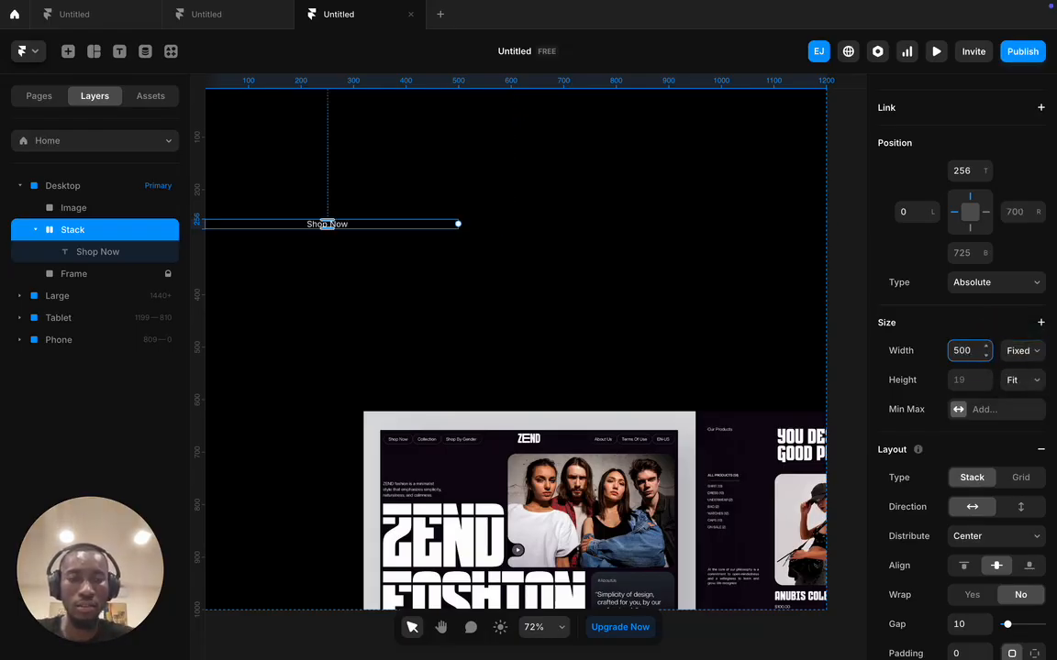
{"action": "key", "text": "ctrl+z"}
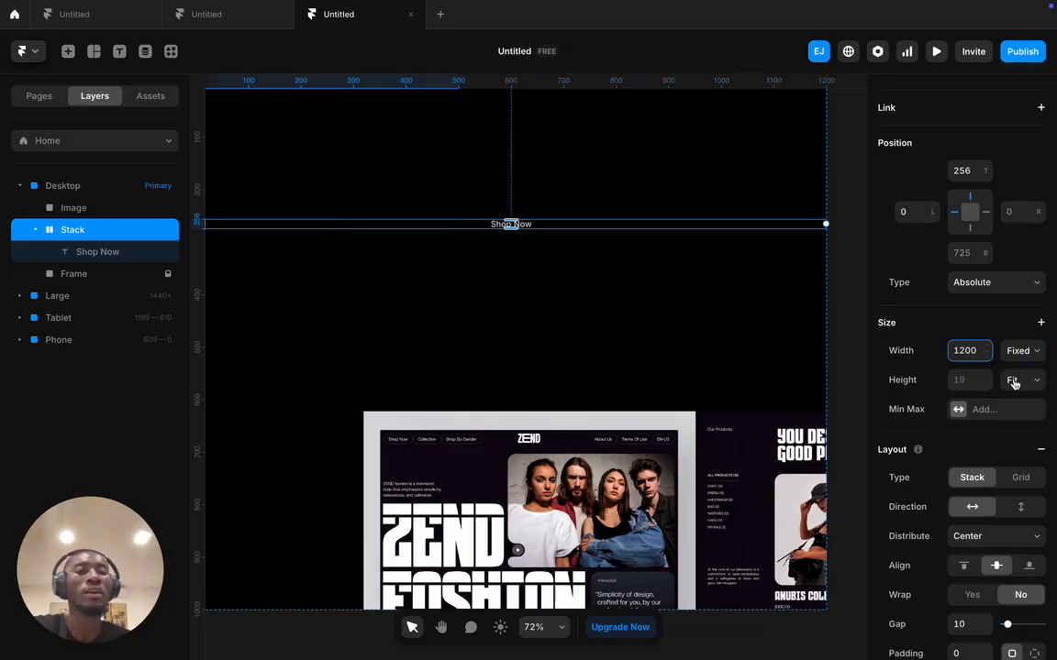
{"action": "left_click", "coordinate": [1031, 355]}
{"action": "left_click", "coordinate": [1010, 367]}
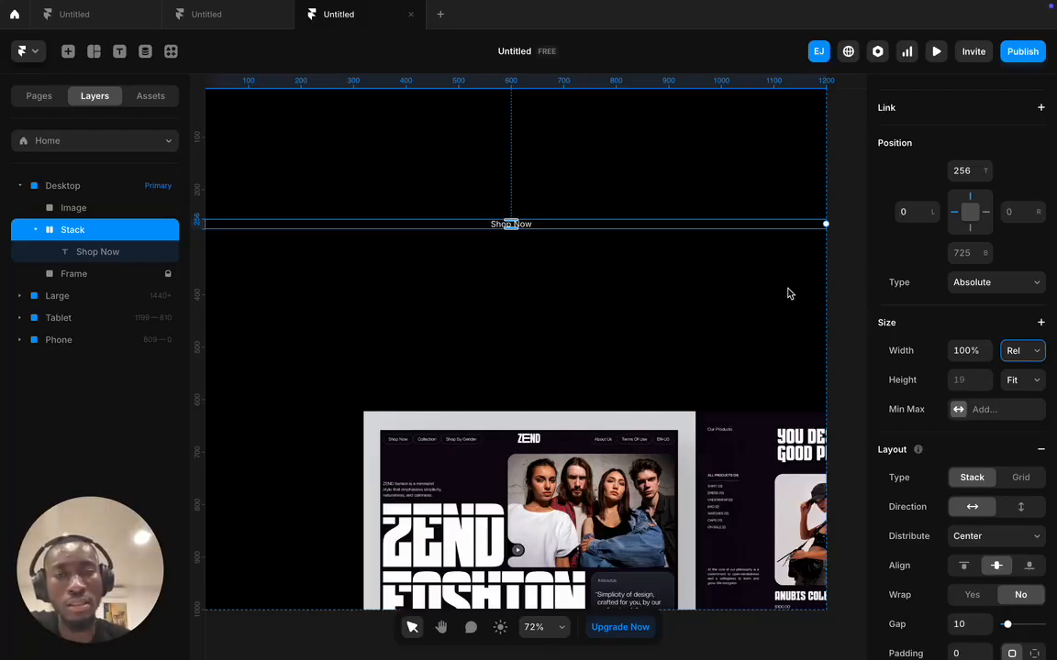
- Set the Shop Now stack's relative width to 60% (720 px)
{"action": "scroll", "coordinate": [736, 252], "scroll_direction": "up", "scroll_amount": 2}
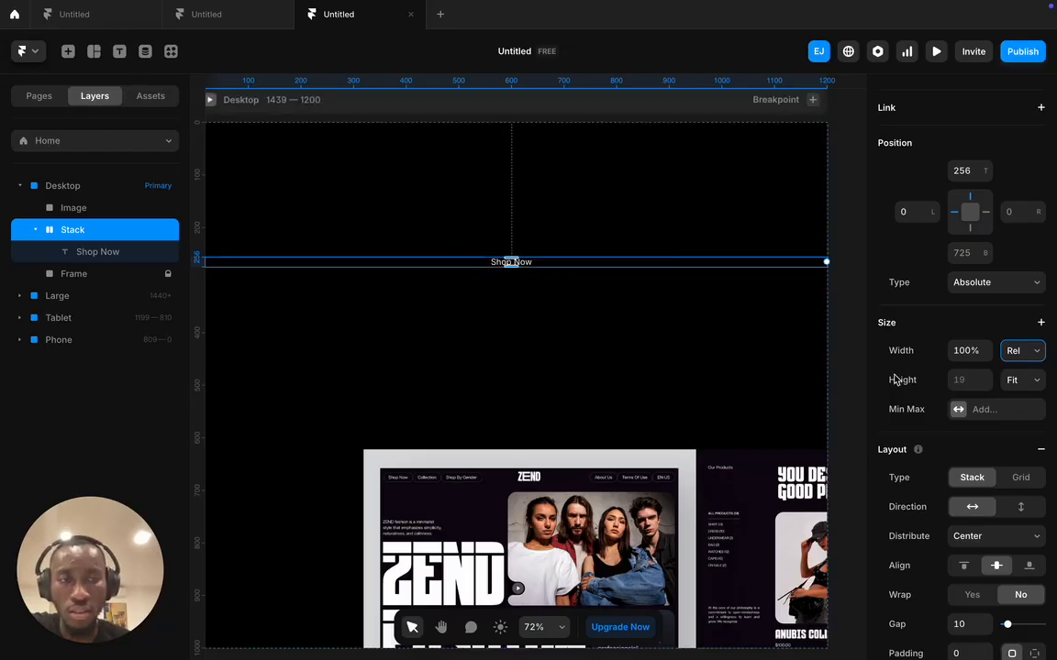
{"action": "left_click", "coordinate": [965, 350]}
{"action": "type", "text": "80%"}
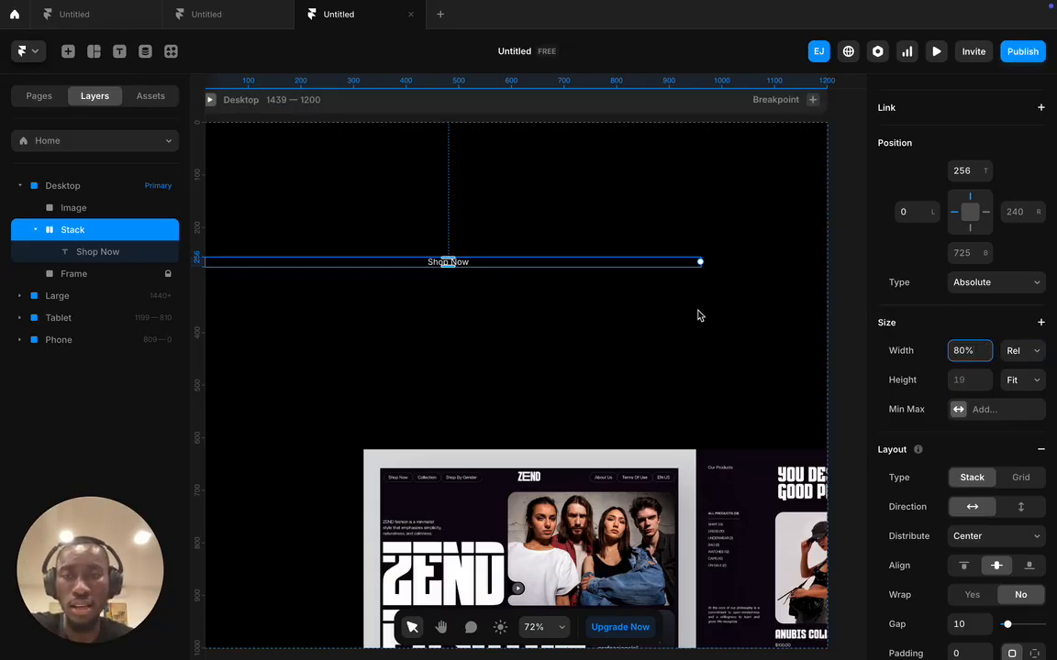
{"action": "scroll", "coordinate": [642, 312], "scroll_direction": "left", "scroll_amount": 3}
{"action": "key", "text": "ctrl+a"}
{"action": "type", "text": "60%"}
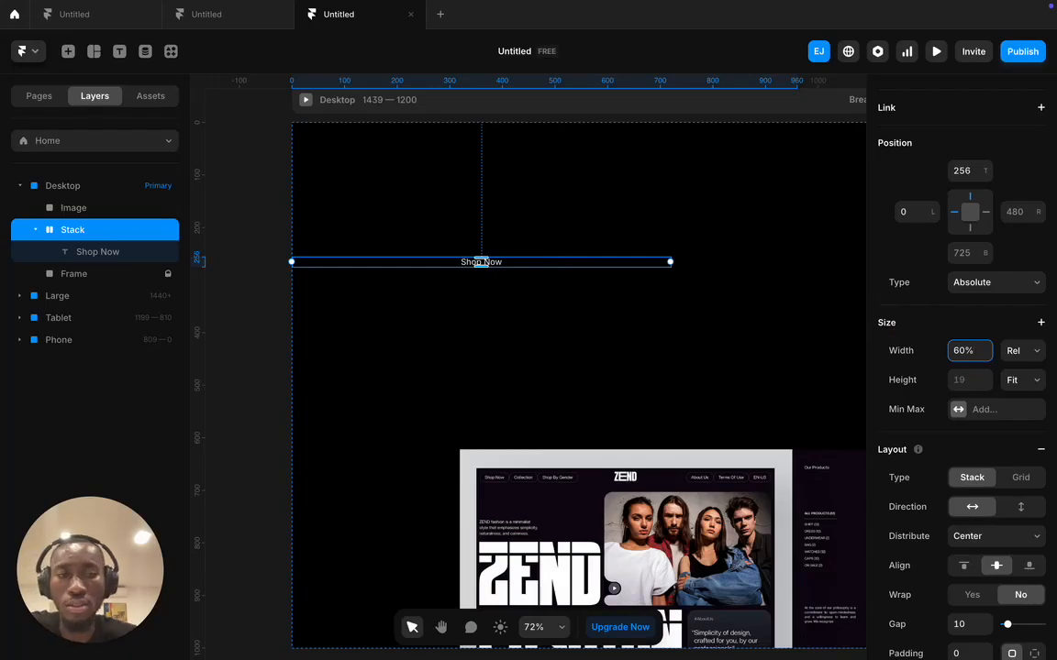
{"action": "left_click", "coordinate": [1013, 354]}
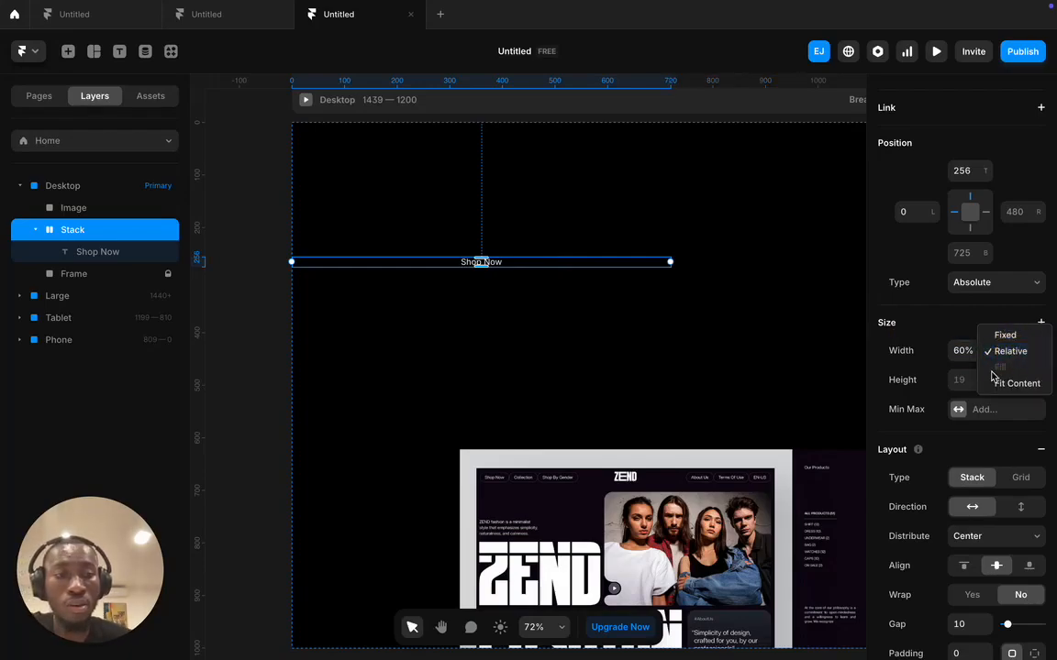
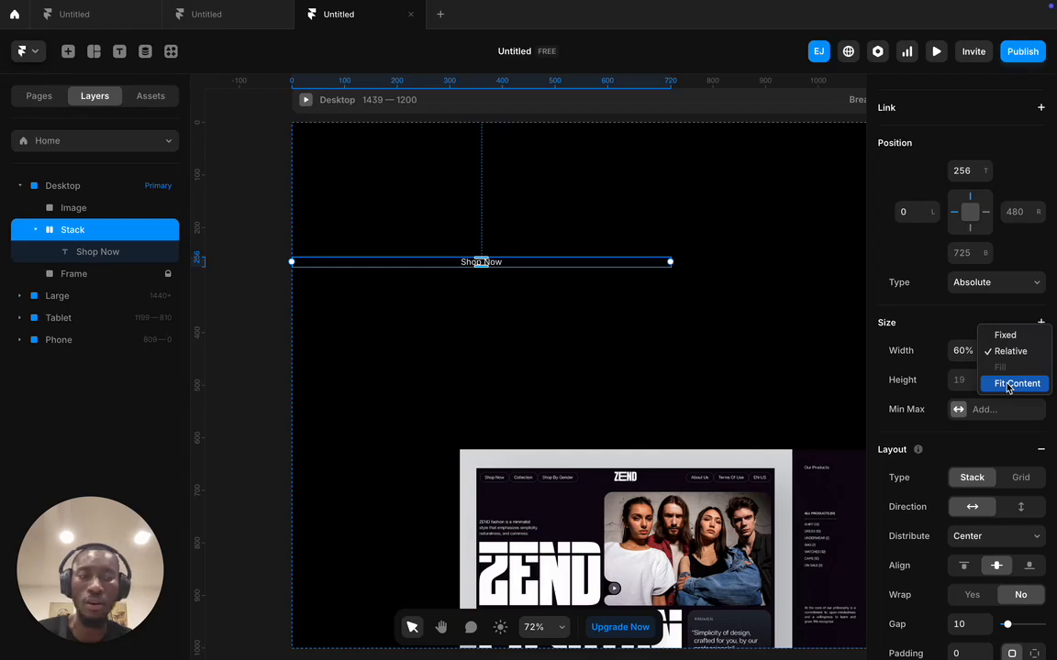
- Set the Shop Now stack's width to Fit Content and move it to L 133, T 241
{"action": "left_click", "coordinate": [1008, 384]}
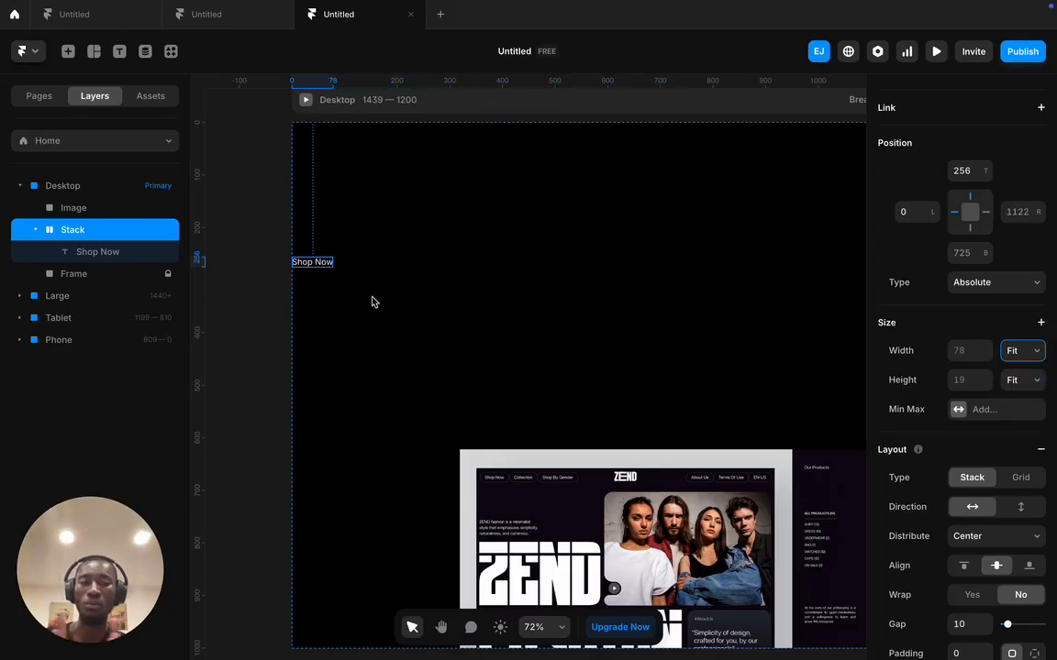
{"action": "left_click_drag", "start_coordinate": [314, 262], "coordinate": [381, 253]}
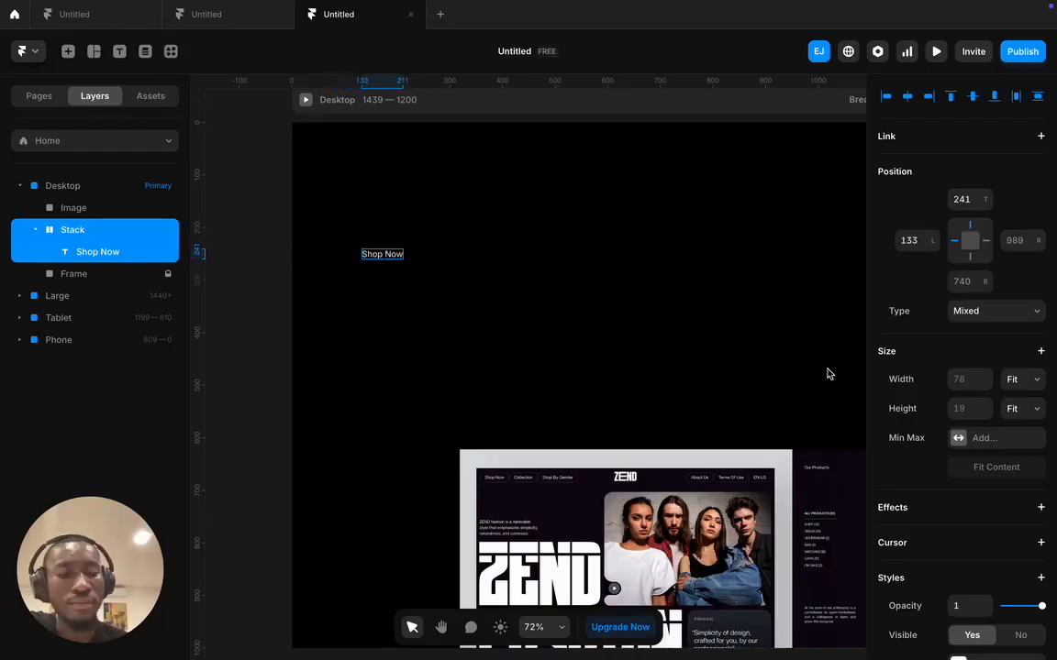
{"action": "scroll", "coordinate": [940, 420], "scroll_direction": "down", "scroll_amount": 3}
{"action": "scroll", "coordinate": [940, 426], "scroll_direction": "down", "scroll_amount": 1}
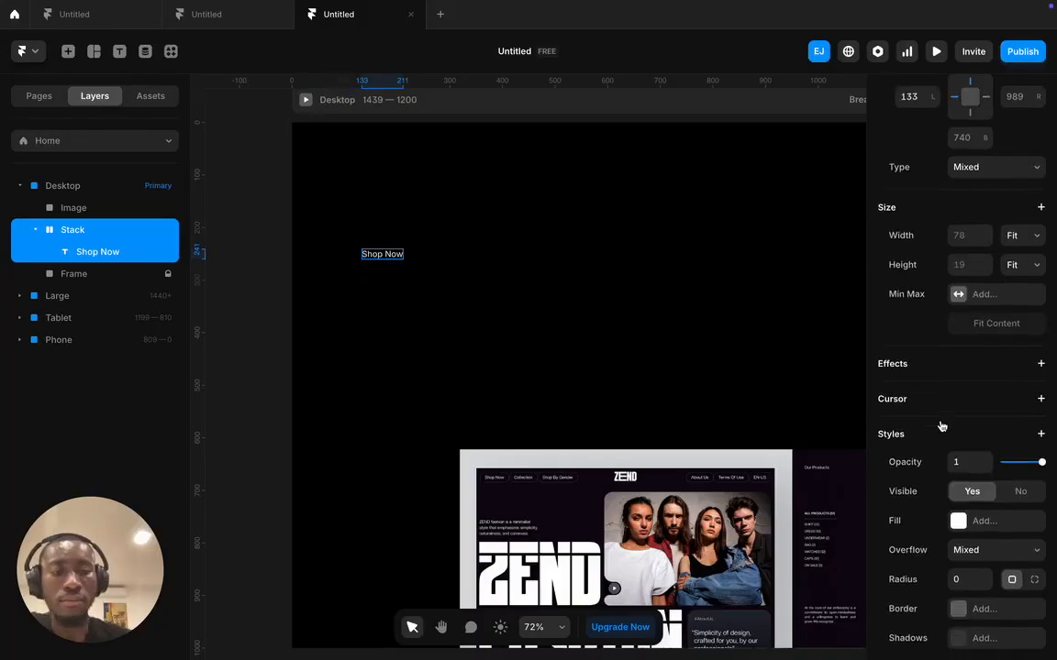
{"action": "scroll", "coordinate": [940, 426], "scroll_direction": "down", "scroll_amount": 1}
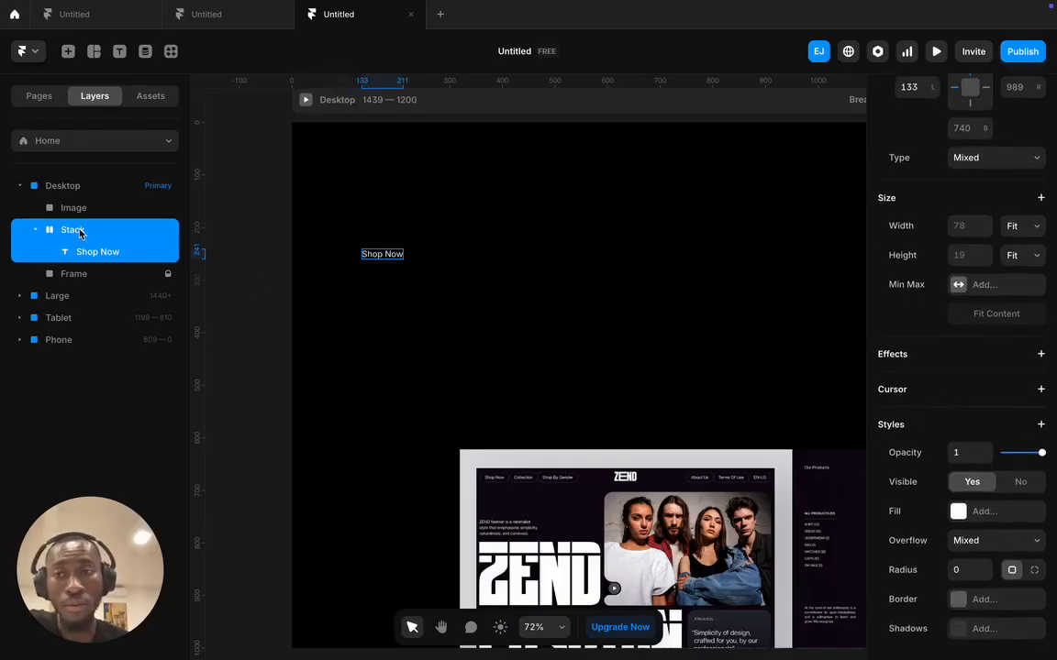
{"action": "scroll", "coordinate": [913, 416], "scroll_direction": "down", "scroll_amount": 4}
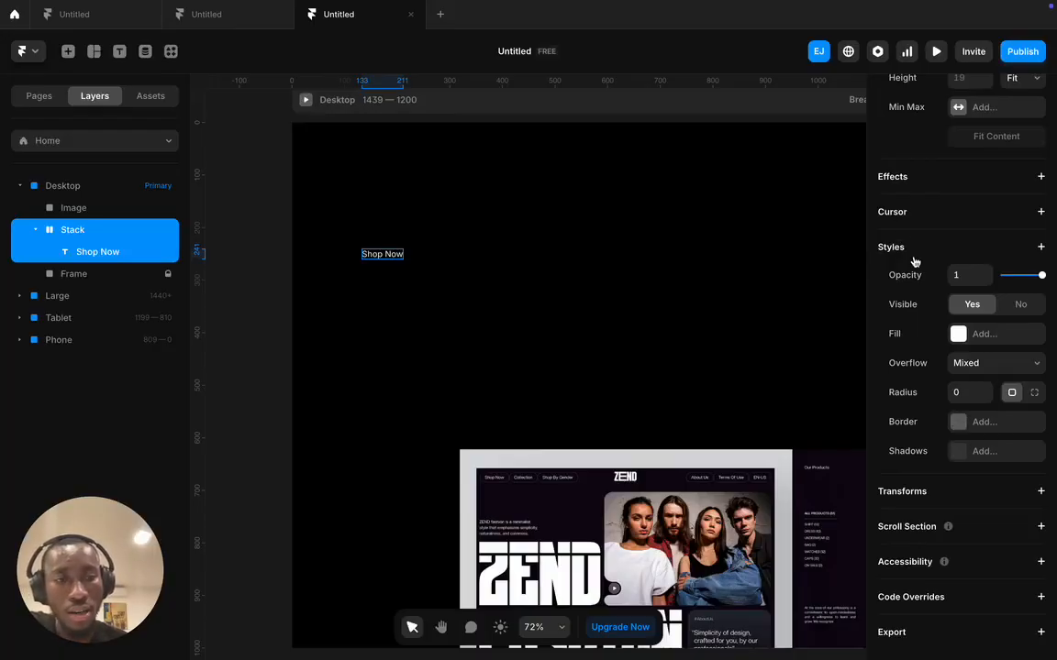
- Add a solid white #FFFFFF border to the Shop Now stack
{"action": "left_click", "coordinate": [958, 427]}
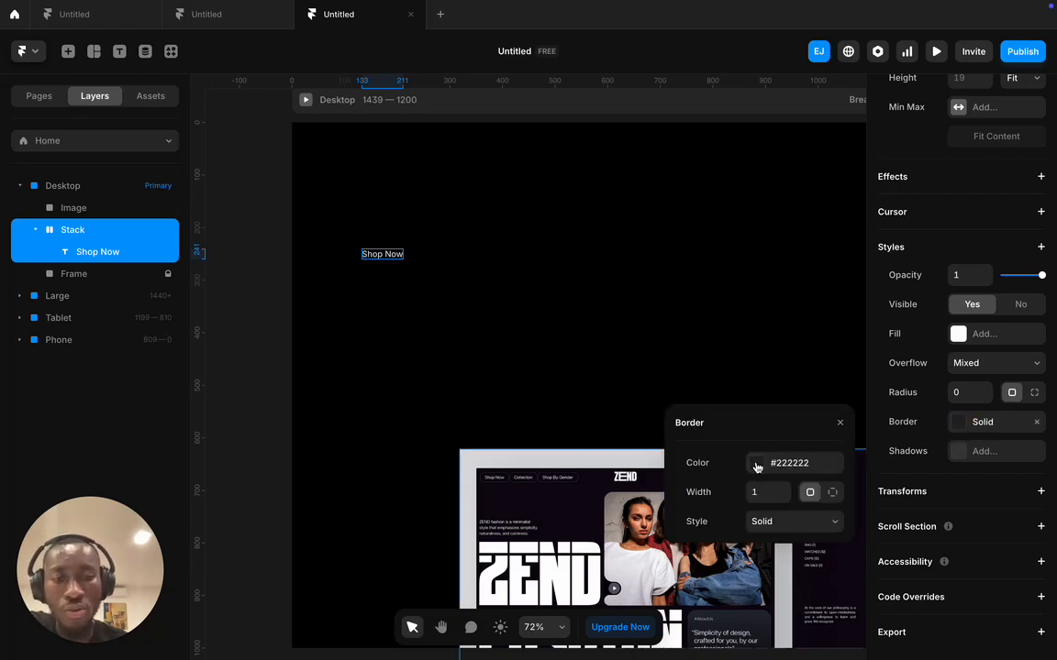
{"action": "left_click", "coordinate": [753, 463]}
{"action": "left_click_drag", "start_coordinate": [737, 469], "coordinate": [656, 418]}
{"action": "left_click", "coordinate": [677, 422]}
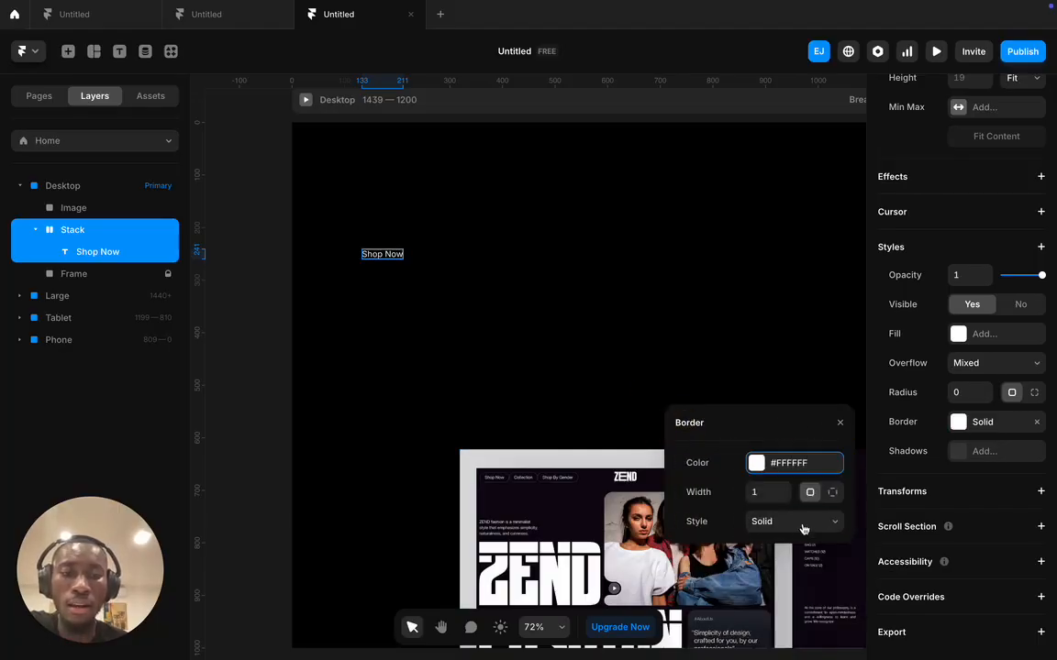
- Try a 4 px border width, then settle on a 1 px border
{"action": "left_click", "coordinate": [767, 492]}
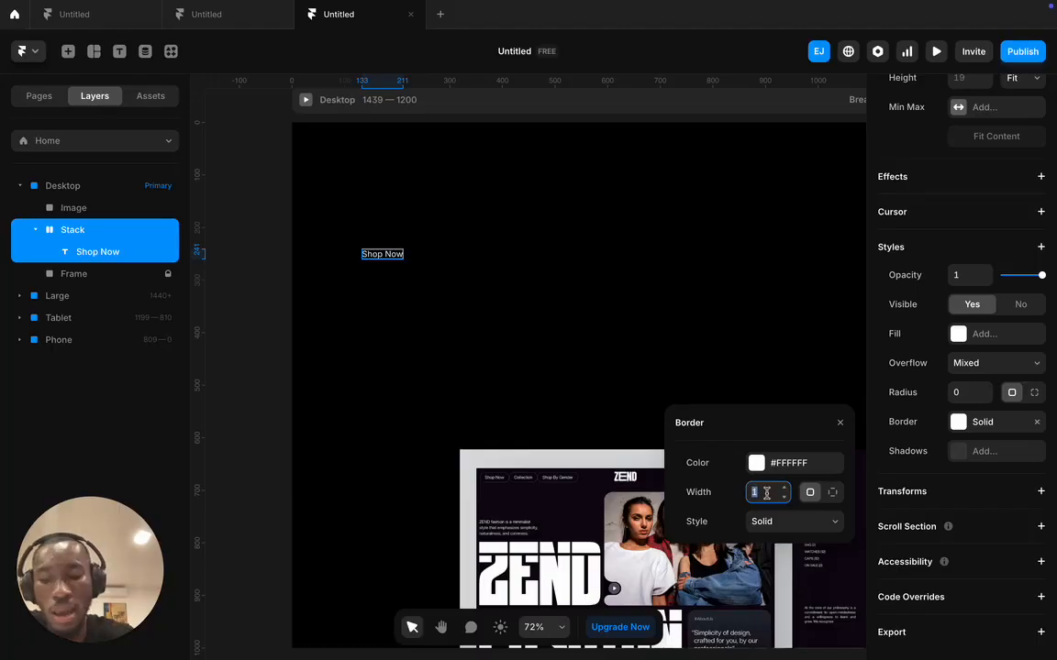
{"action": "type", "text": "4"}
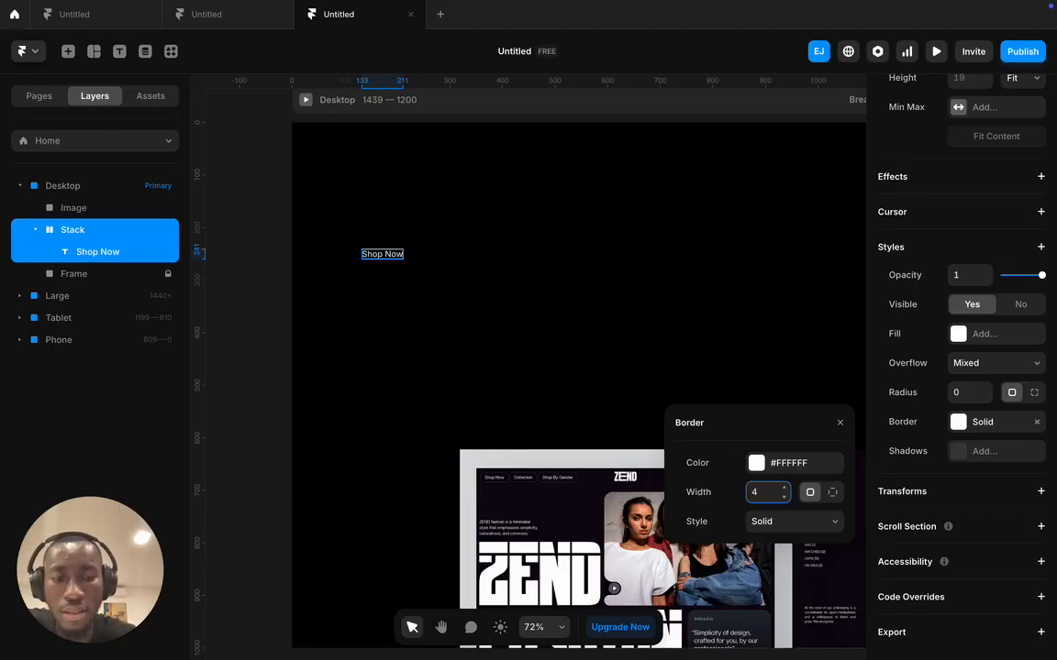
{"action": "left_click", "coordinate": [838, 423]}
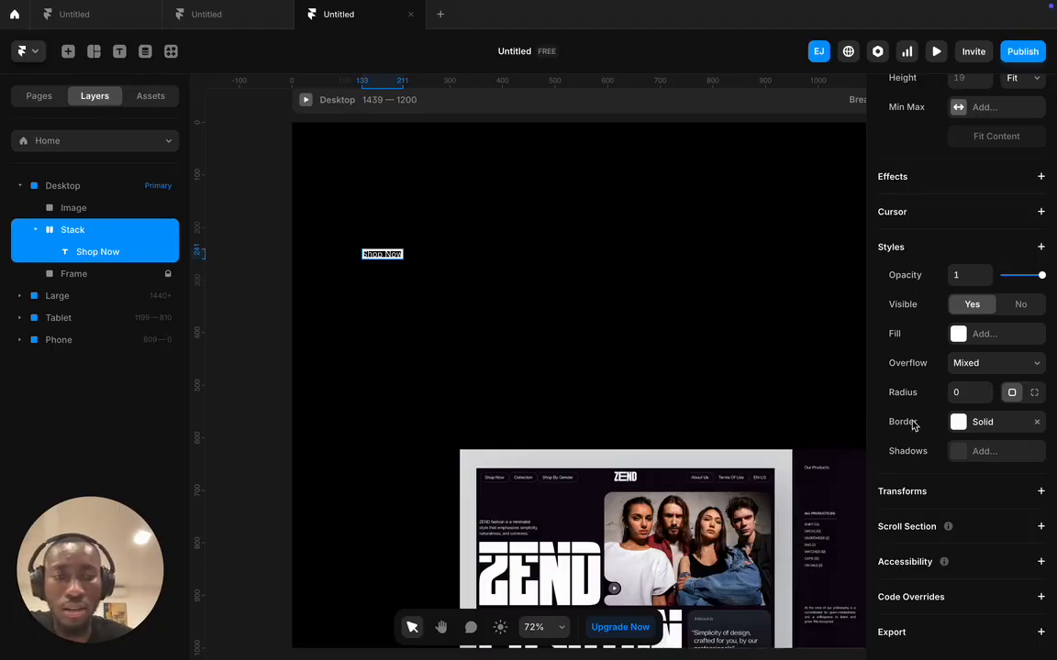
{"action": "left_click", "coordinate": [958, 422]}
{"action": "left_click", "coordinate": [760, 491]}
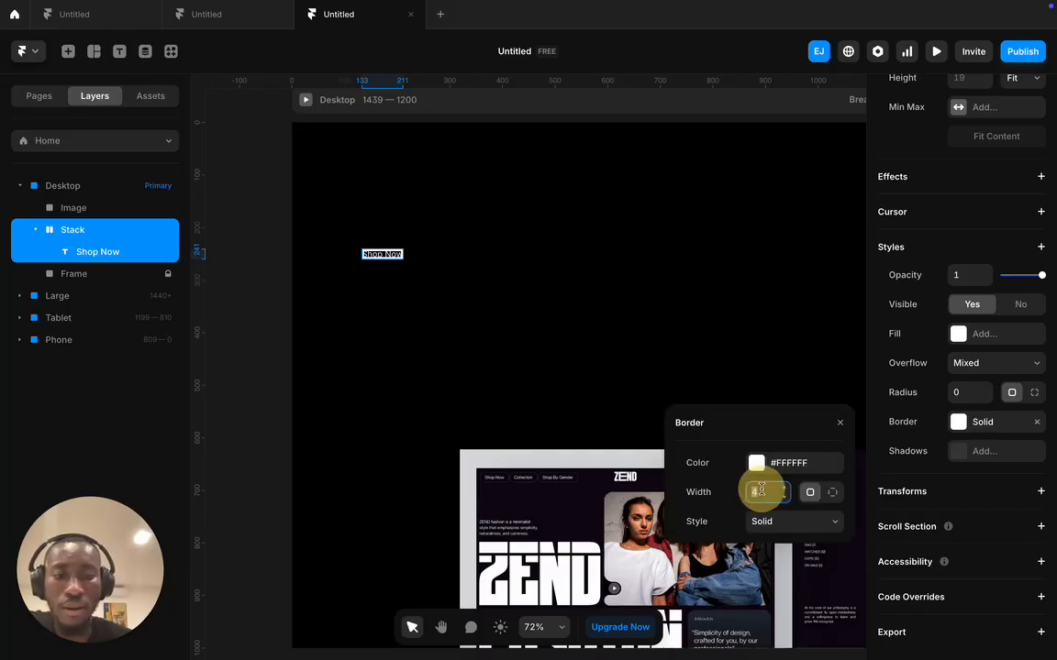
{"action": "type", "text": "1"}
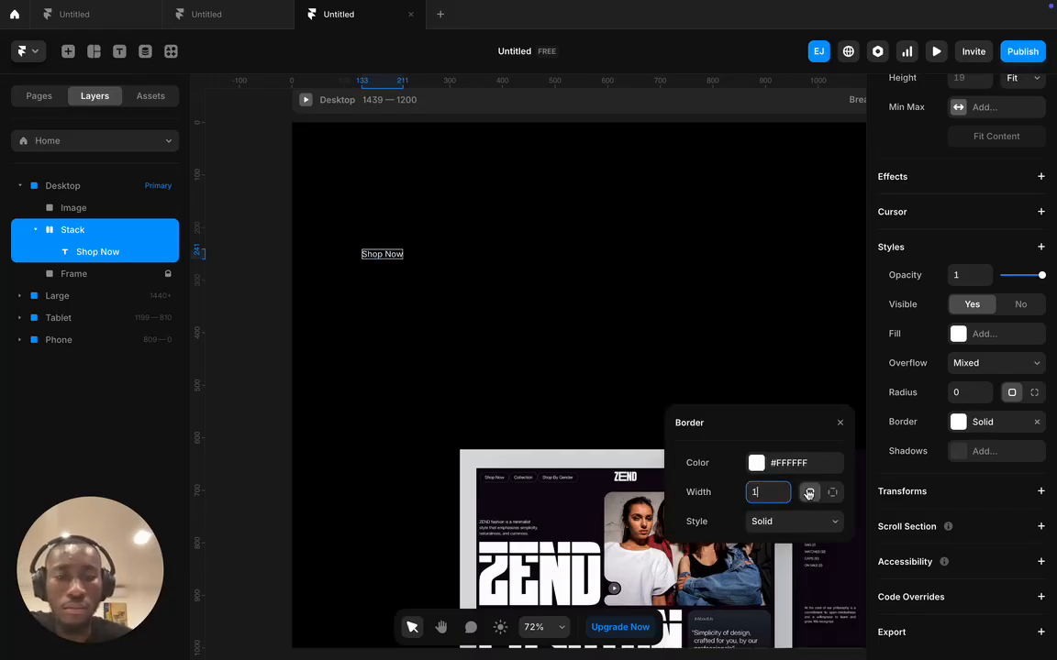
{"action": "left_click", "coordinate": [769, 406]}
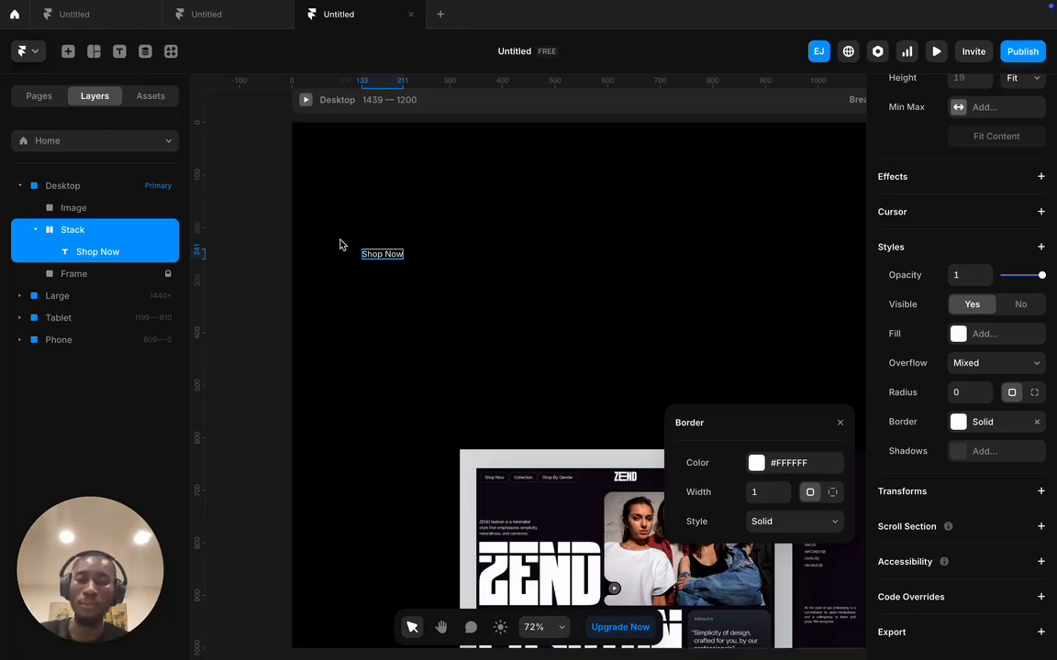
{"action": "scroll", "coordinate": [339, 244], "scroll_direction": "up", "scroll_amount": 8}
{"action": "left_click", "coordinate": [623, 186]}
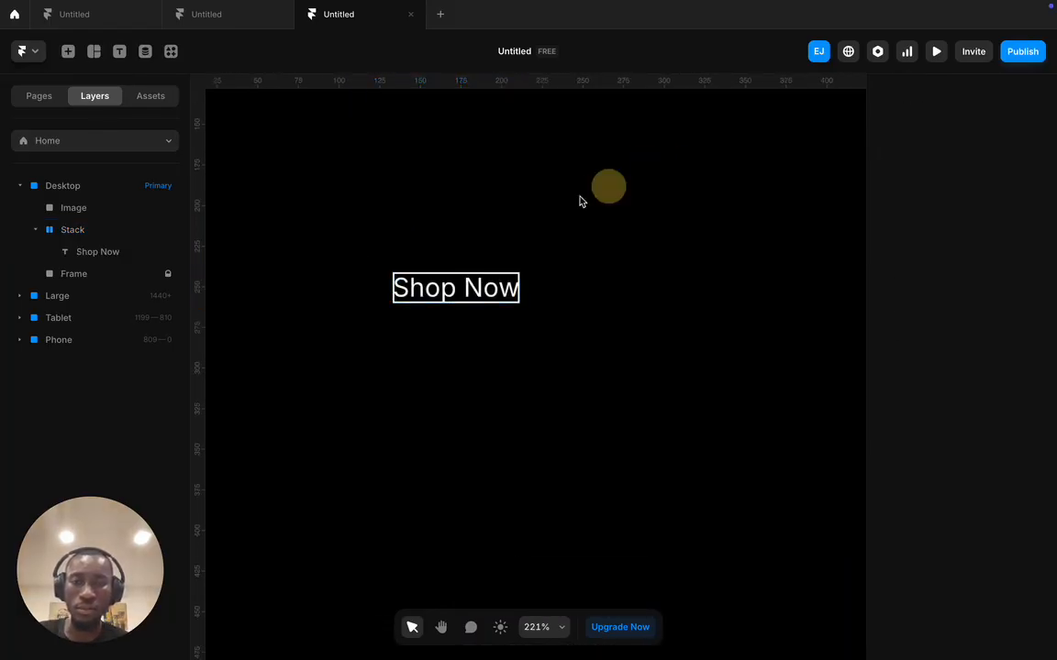
{"action": "scroll", "coordinate": [509, 233], "scroll_direction": "up", "scroll_amount": 5}
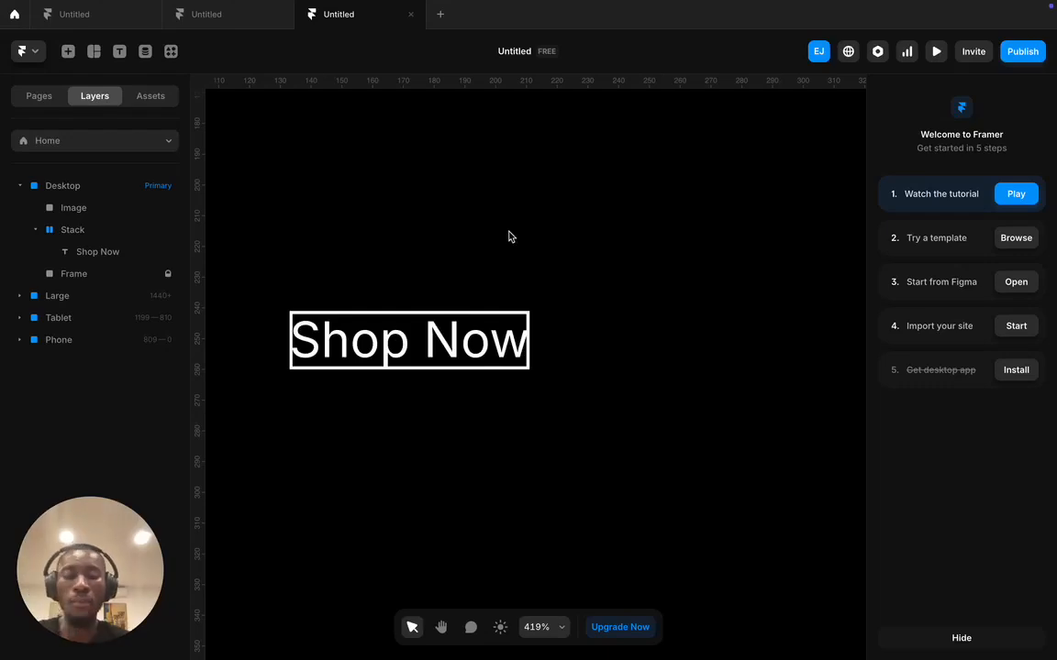
{"action": "scroll", "coordinate": [509, 236], "scroll_direction": "down", "scroll_amount": 3}
{"action": "scroll", "coordinate": [509, 236], "scroll_direction": "up", "scroll_amount": 2}
{"action": "scroll", "coordinate": [512, 238], "scroll_direction": "down", "scroll_amount": 5}
{"action": "scroll", "coordinate": [514, 241], "scroll_direction": "down", "scroll_amount": 1}
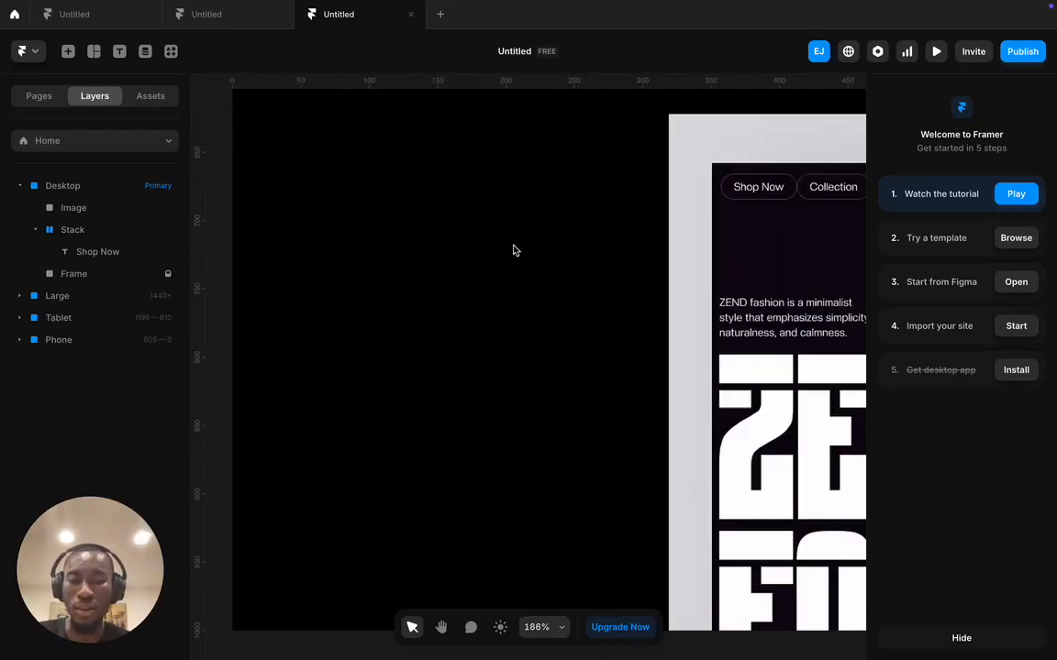
{"action": "scroll", "coordinate": [651, 248], "scroll_direction": "right", "scroll_amount": 2}
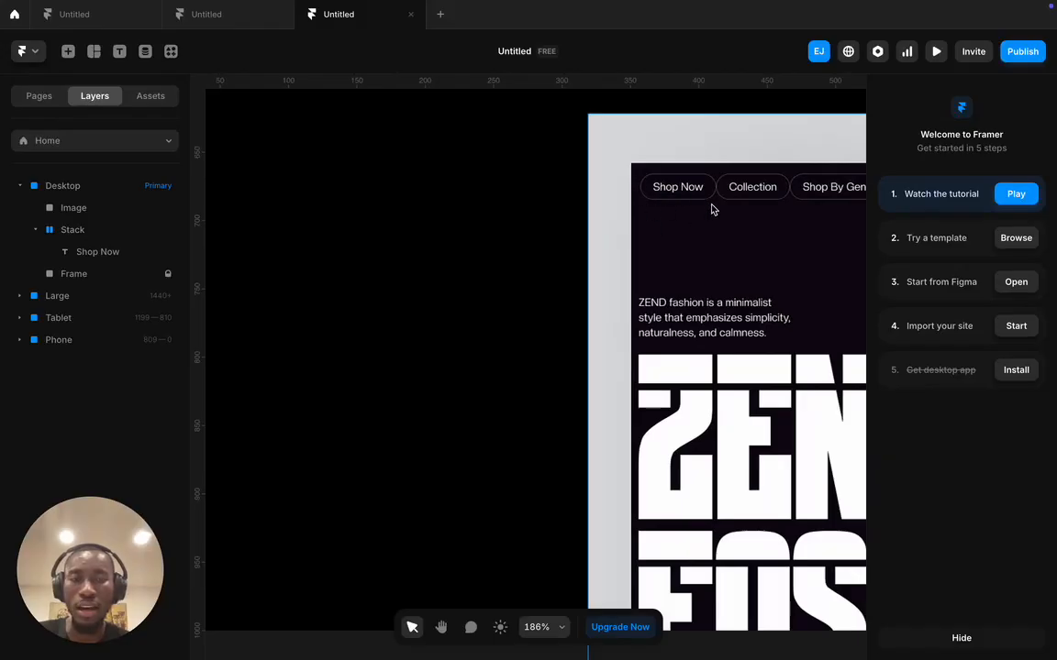
{"action": "scroll", "coordinate": [496, 197], "scroll_direction": "up", "scroll_amount": 8}
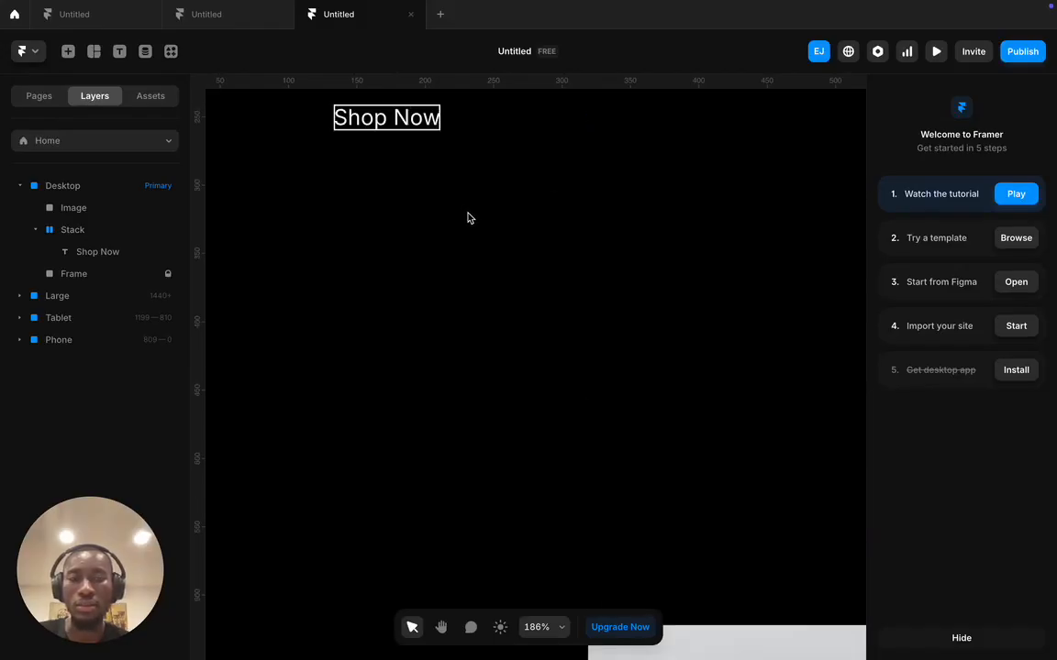
{"action": "left_click", "coordinate": [391, 226]}
{"action": "double_click", "coordinate": [386, 228]}
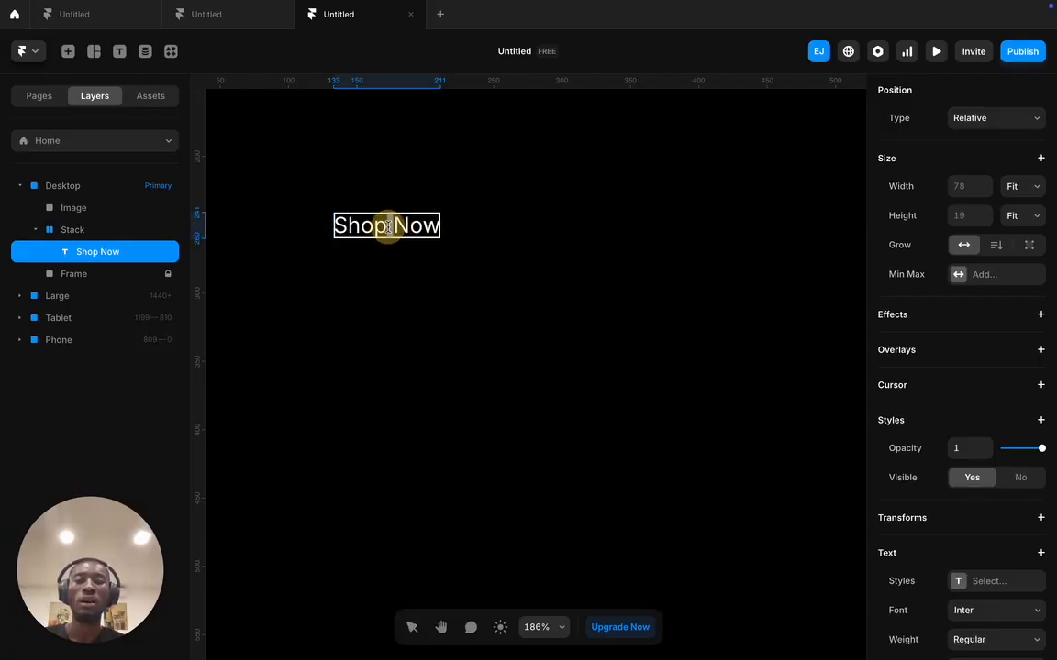
{"action": "key", "text": "ctrl+a"}
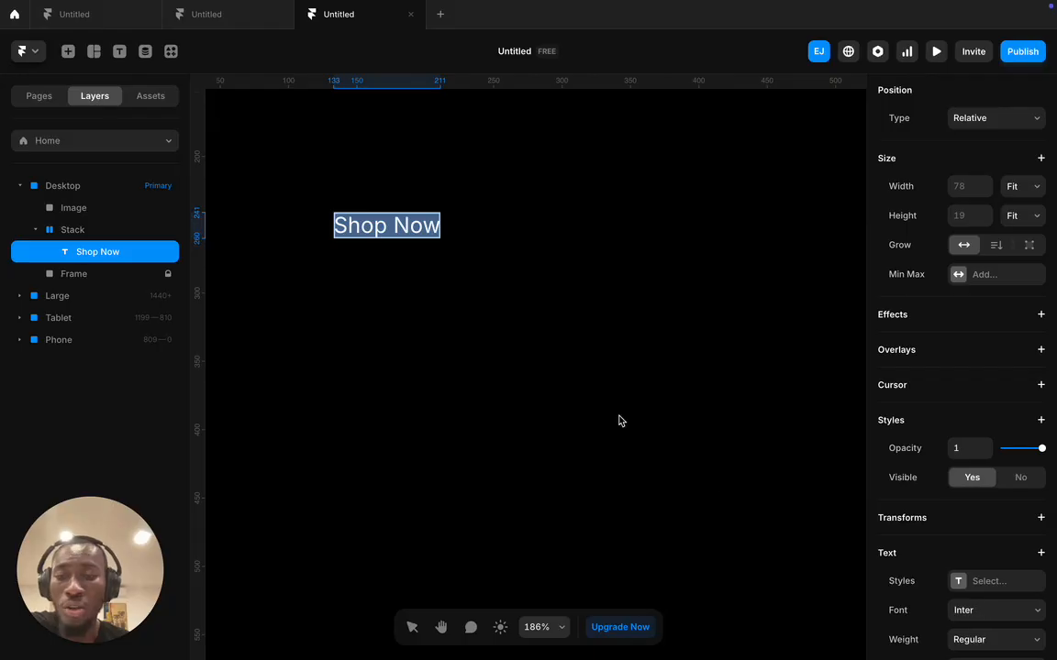
{"action": "left_click", "coordinate": [497, 180]}
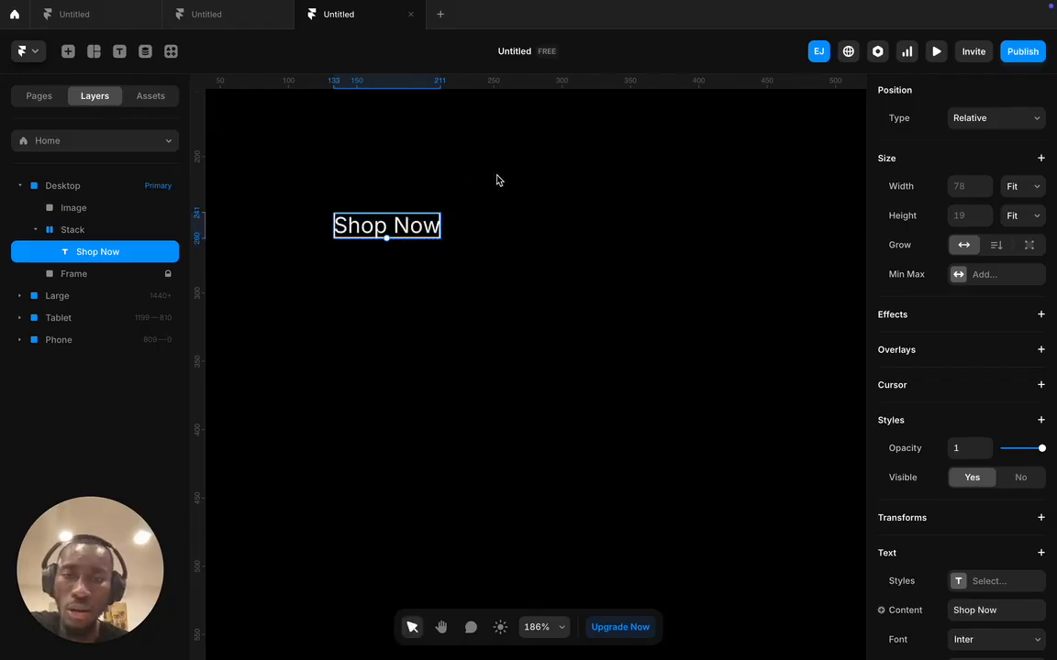
{"action": "scroll", "coordinate": [497, 180], "scroll_direction": "down", "scroll_amount": 10}
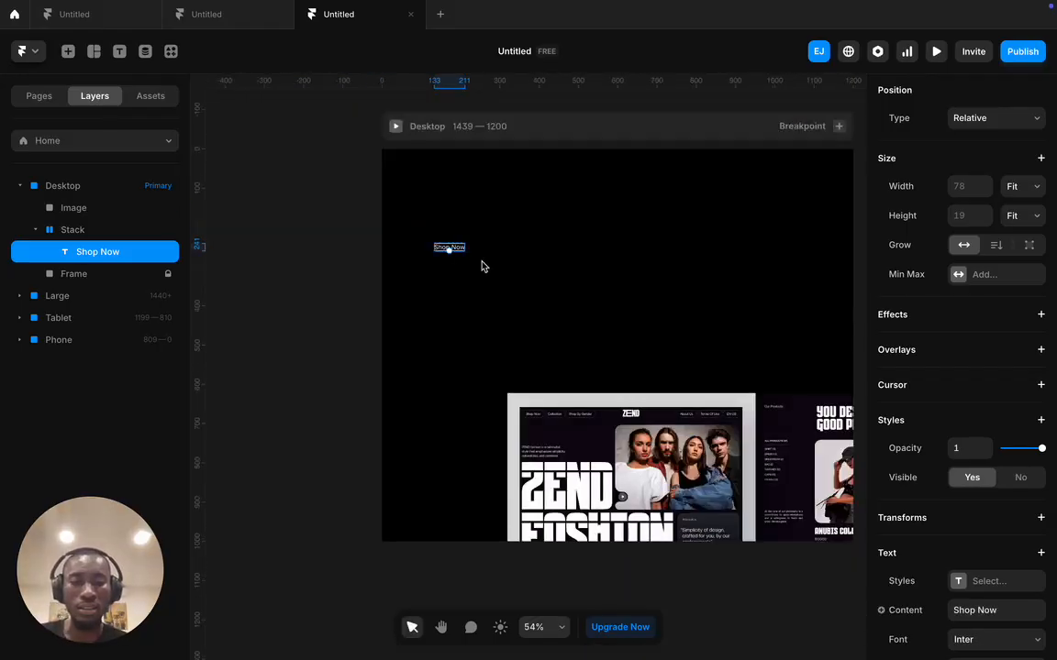
{"action": "scroll", "coordinate": [600, 376], "scroll_direction": "up", "scroll_amount": 4}
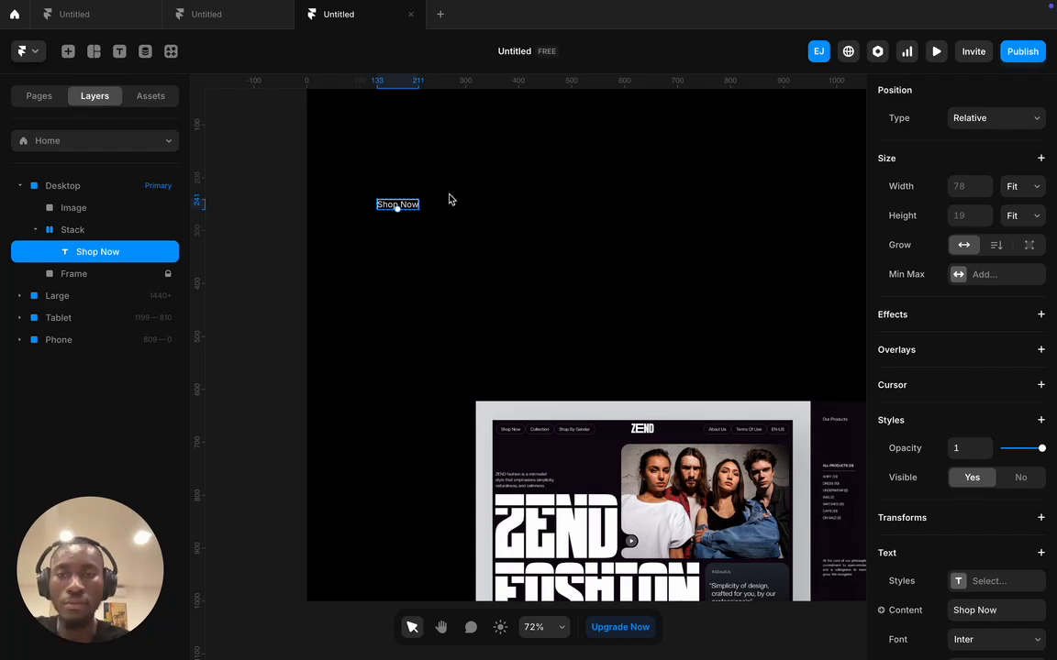
{"action": "double_click", "coordinate": [405, 204]}
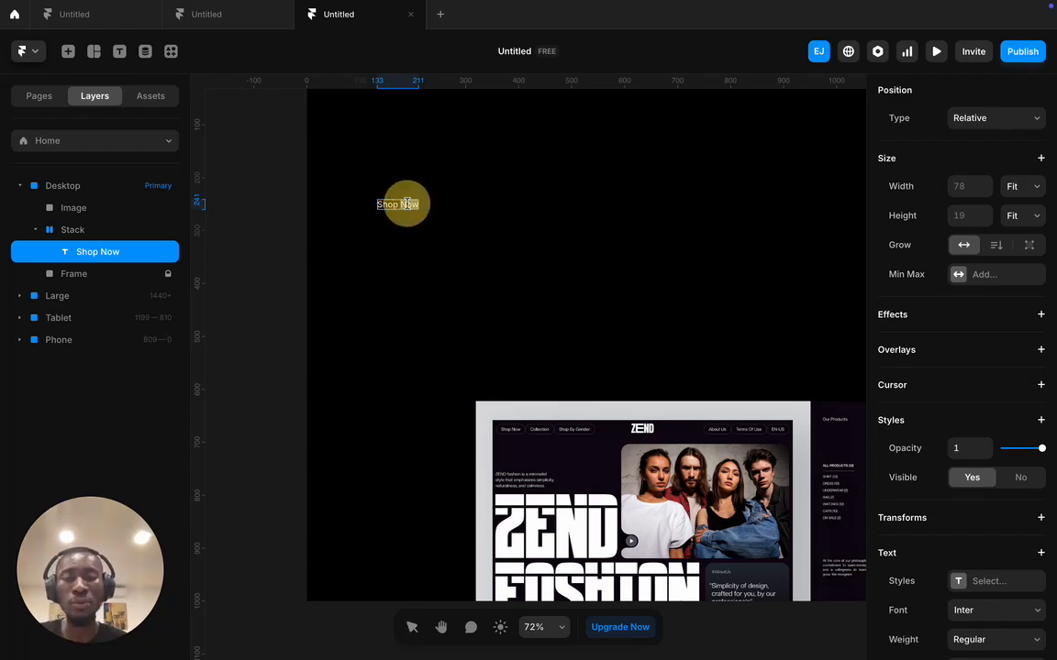
{"action": "key", "text": "Escape"}
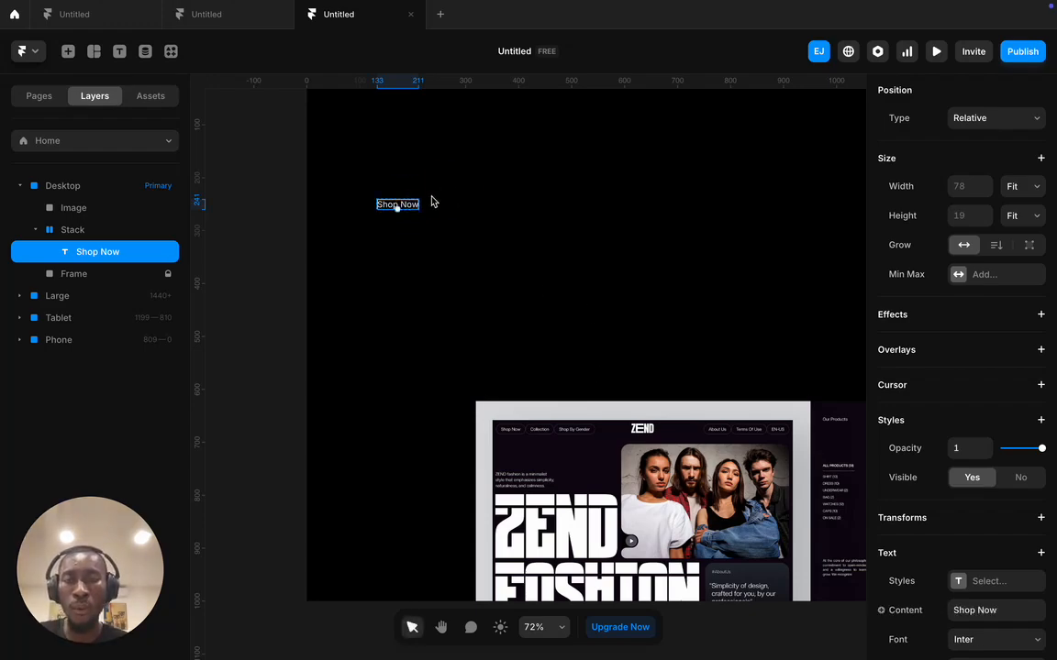
{"action": "left_click", "coordinate": [457, 187]}
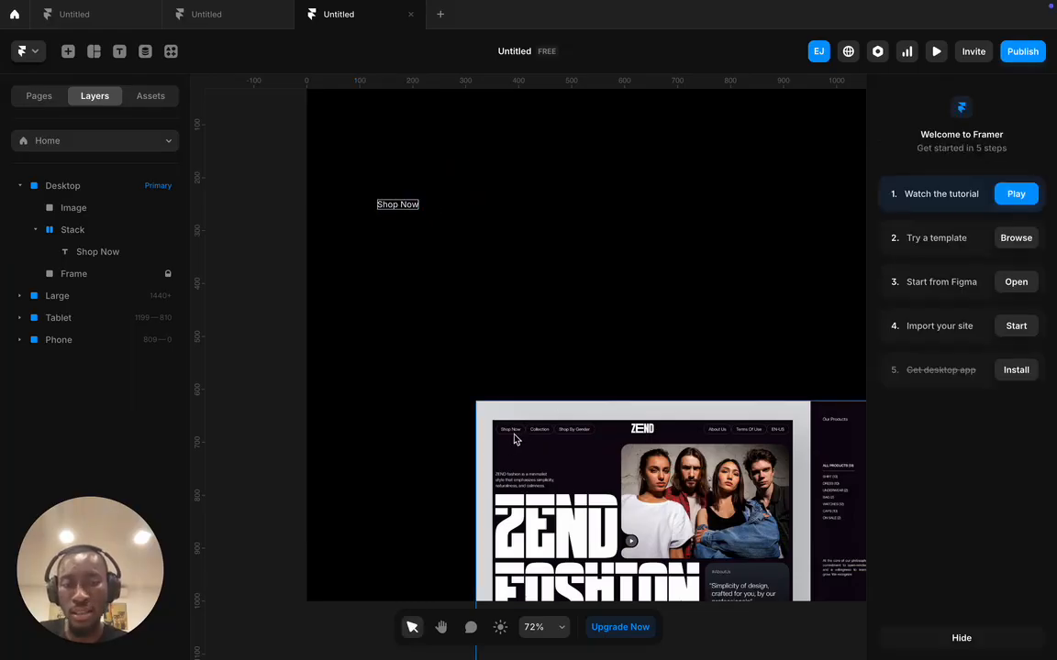
{"action": "left_click", "coordinate": [386, 205]}
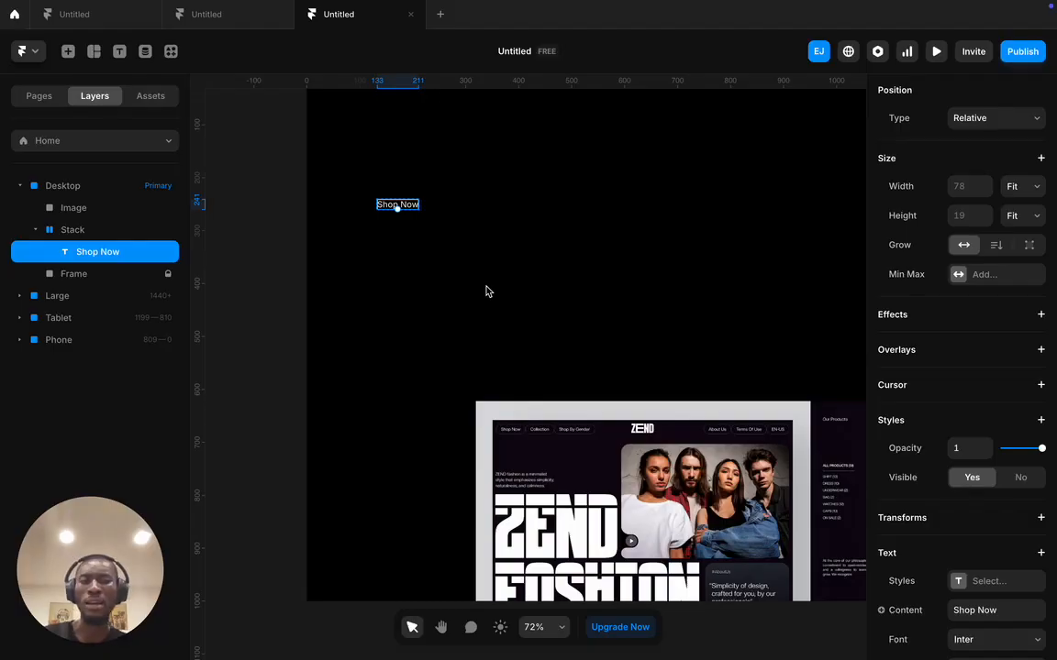
{"action": "left_click", "coordinate": [273, 224]}
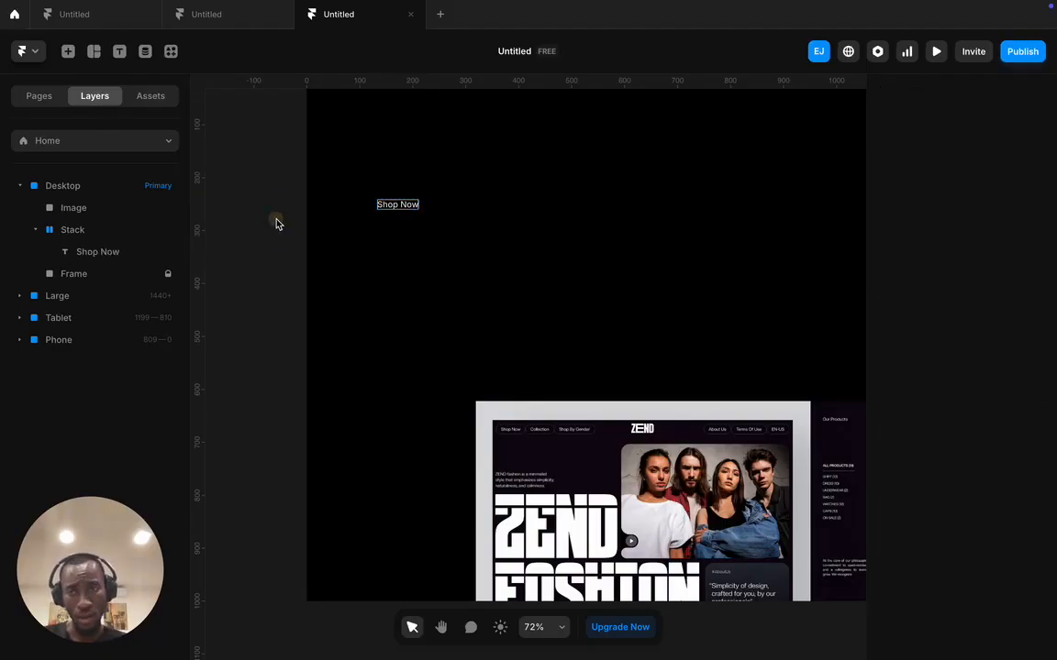
{"action": "left_click", "coordinate": [401, 207]}
{"action": "left_click", "coordinate": [479, 212]}
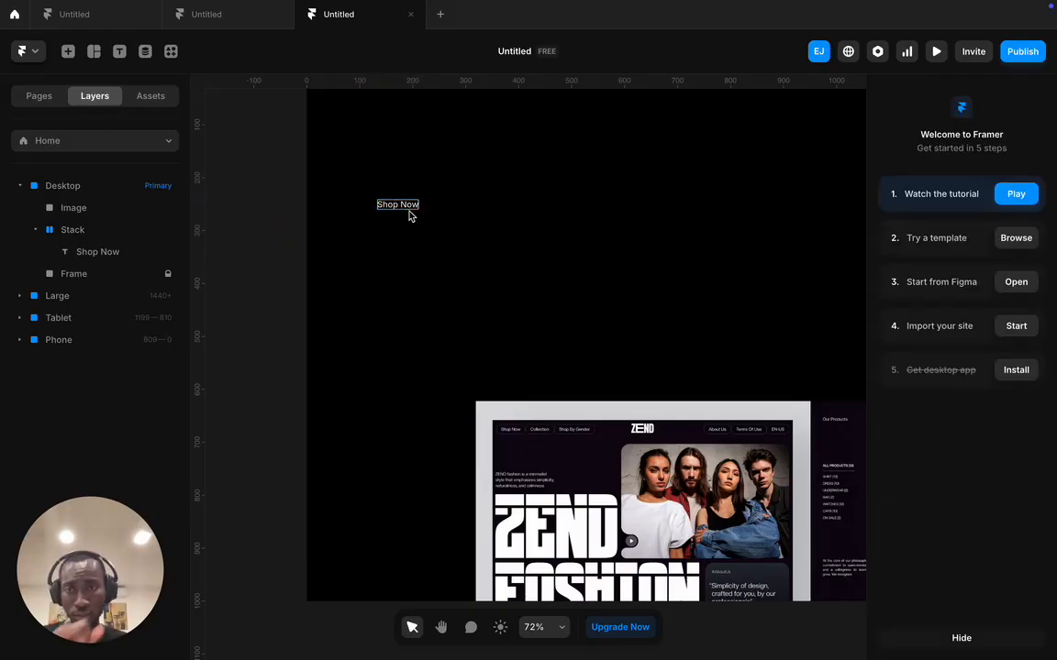
{"action": "left_click", "coordinate": [77, 233]}
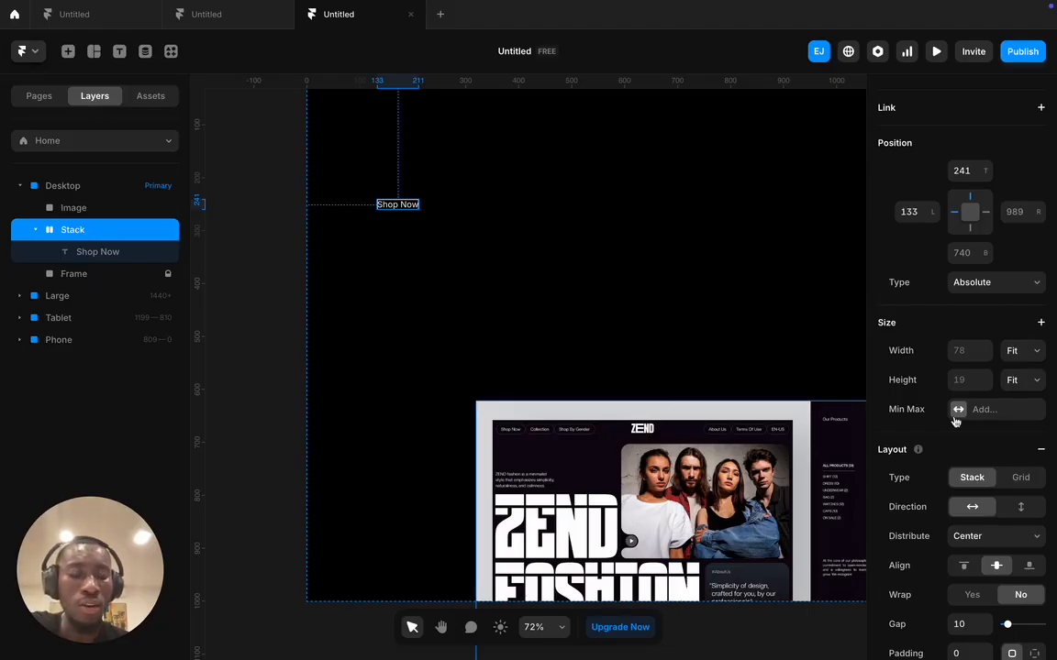
- Lower the Shop Now stack's padding from 16 to 8 so the outline hugs the label
{"action": "scroll", "coordinate": [918, 422], "scroll_direction": "down", "scroll_amount": 2}
{"action": "scroll", "coordinate": [927, 486], "scroll_direction": "down", "scroll_amount": 1}
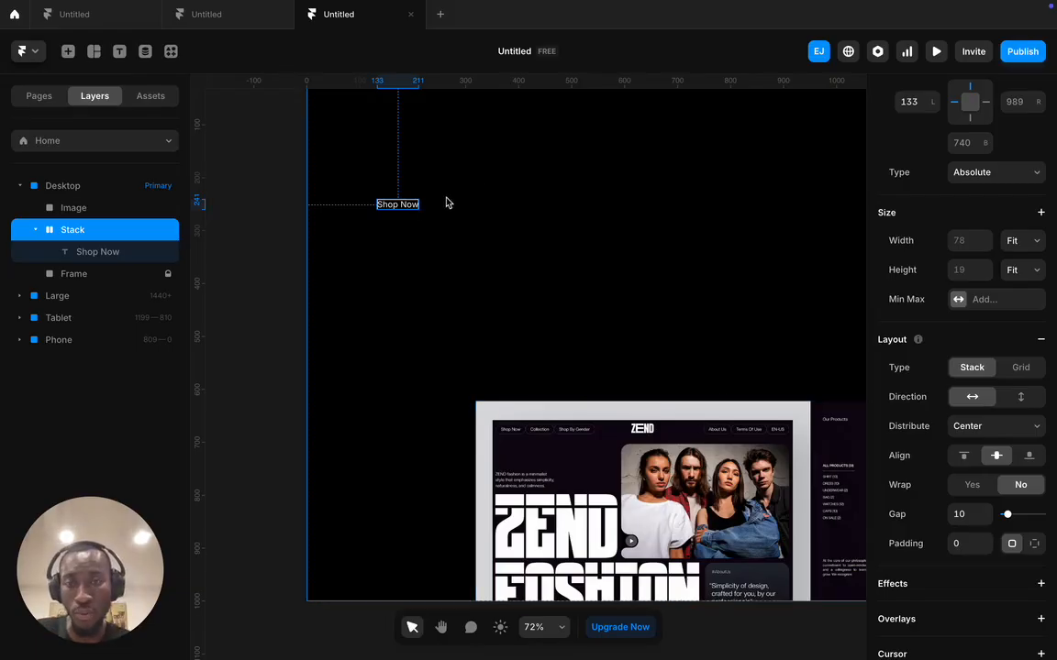
{"action": "scroll", "coordinate": [443, 203], "scroll_direction": "up", "scroll_amount": 5}
{"action": "scroll", "coordinate": [443, 204], "scroll_direction": "up", "scroll_amount": 2}
{"action": "left_click", "coordinate": [963, 543]}
{"action": "type", "text": "16"}
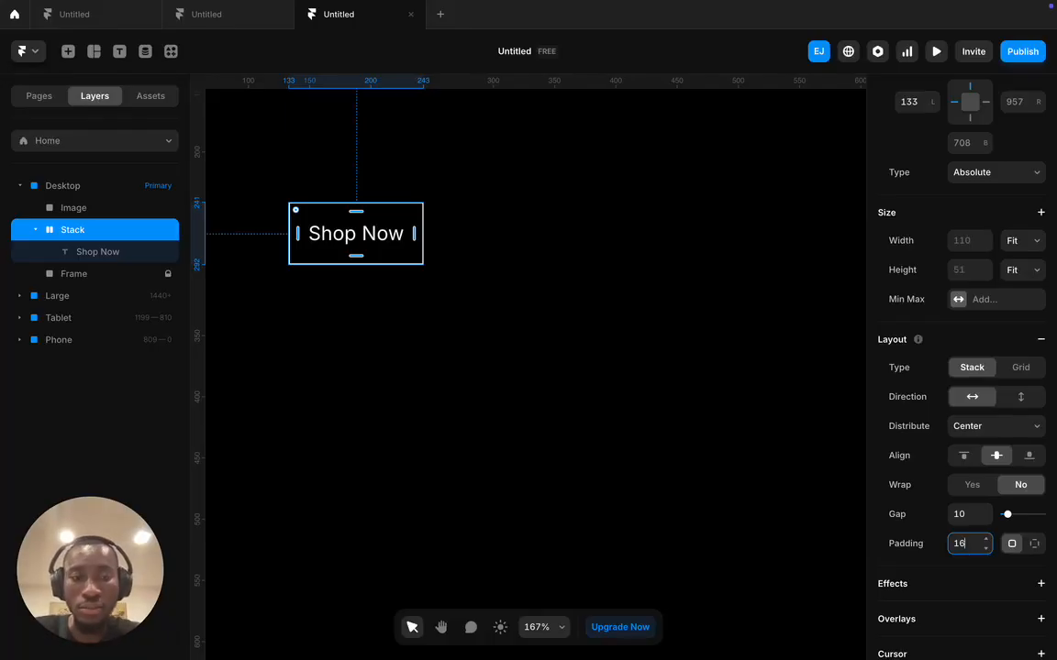
{"action": "key", "text": "BackSpace"}
{"action": "type", "text": "2"}
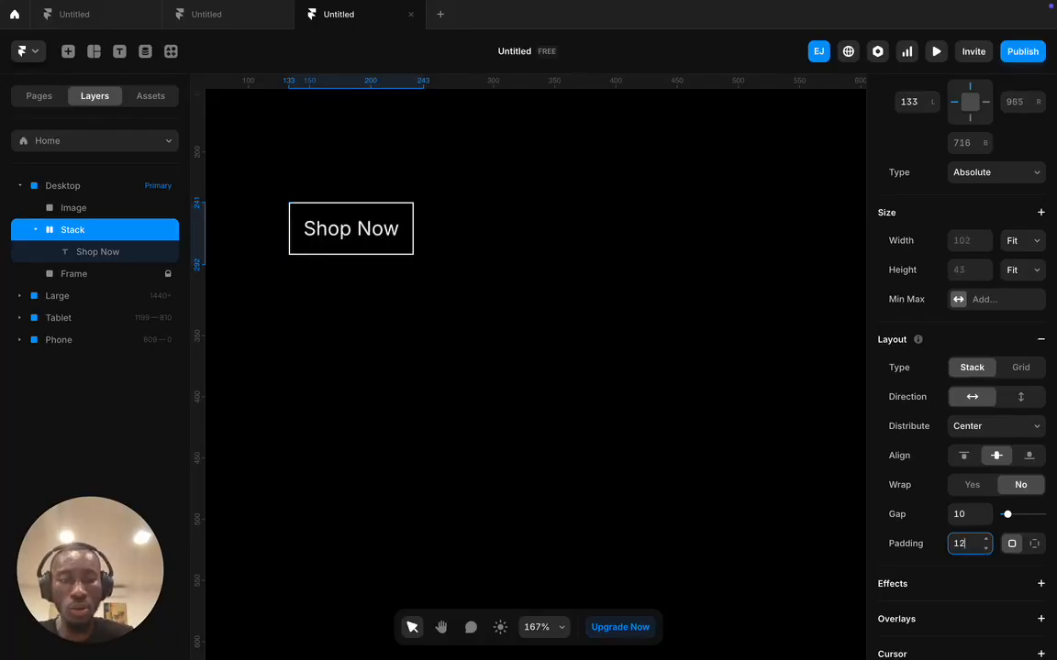
{"action": "key", "text": "BackSpace"}
{"action": "key", "text": "BackSpace"}
{"action": "type", "text": "8"}
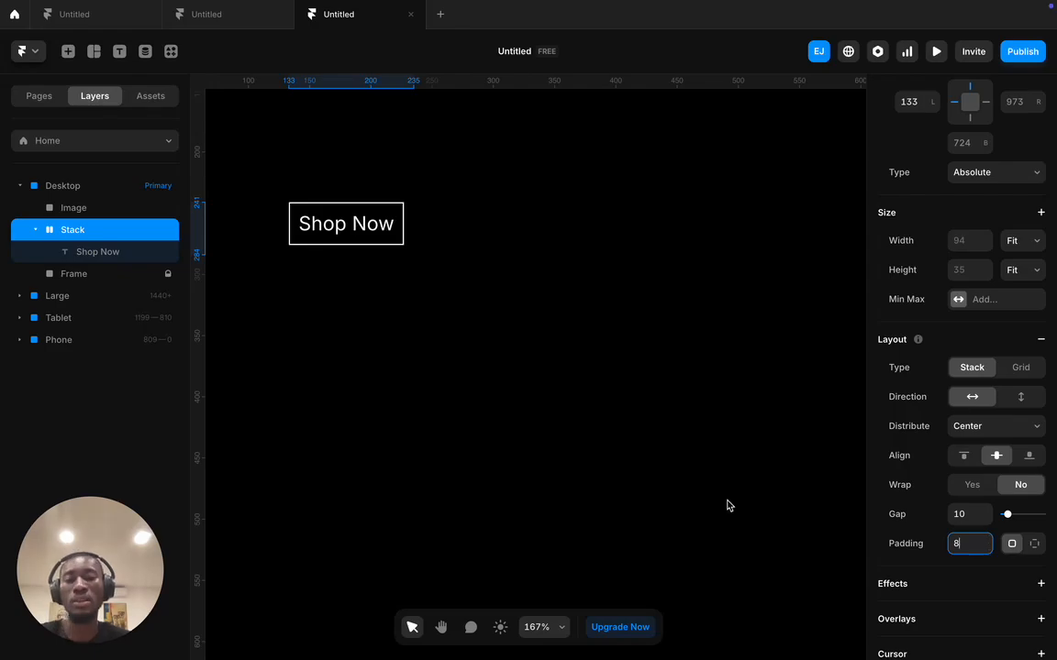
{"action": "scroll", "coordinate": [333, 200], "scroll_direction": "up", "scroll_amount": 5}
{"action": "scroll", "coordinate": [333, 200], "scroll_direction": "up", "scroll_amount": 1}
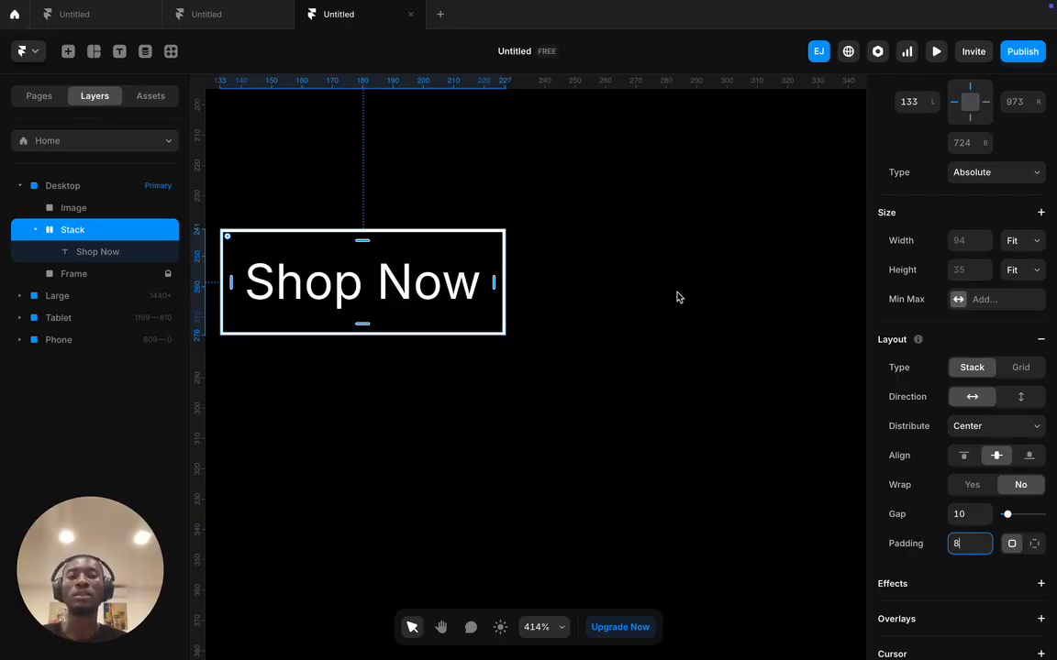
- Reselect the Shop Now stack and scroll its properties down to the Styles section
{"action": "left_click", "coordinate": [587, 295]}
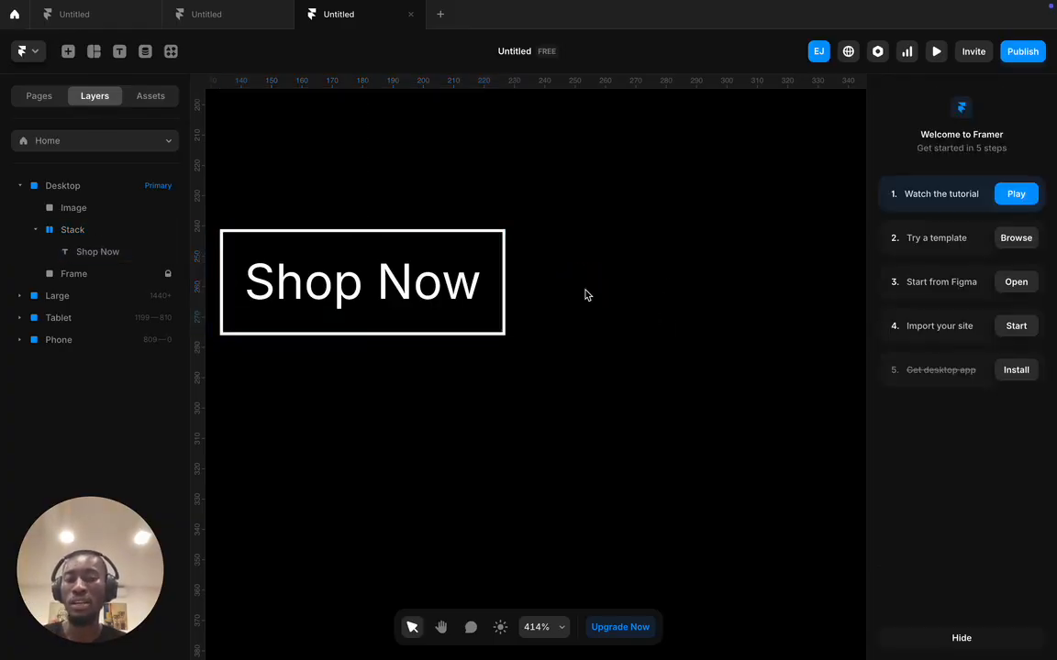
{"action": "left_click", "coordinate": [395, 245]}
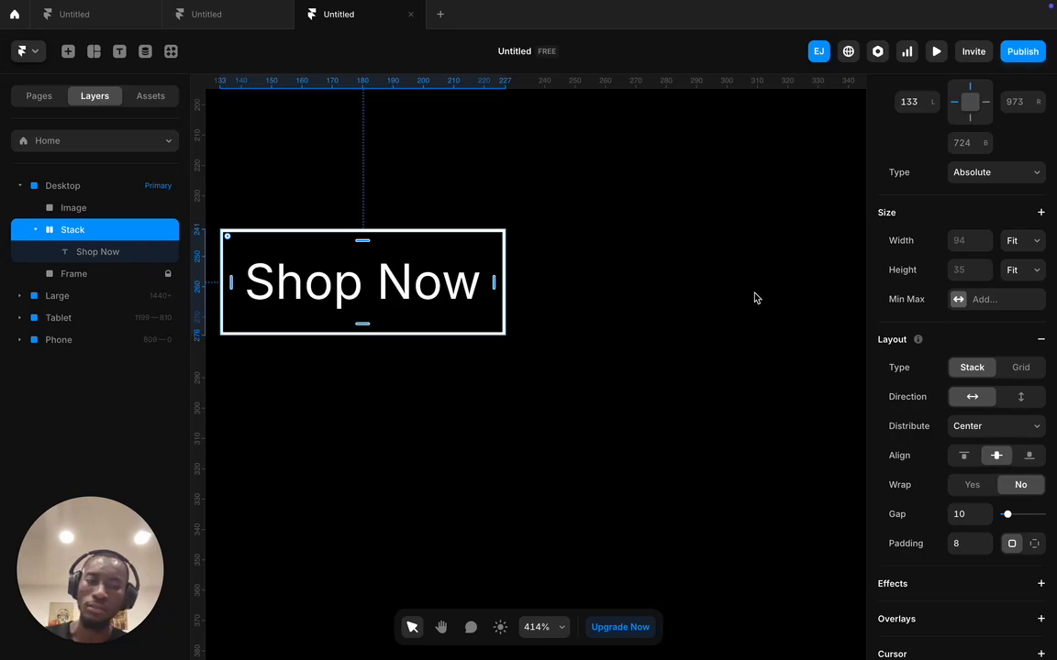
{"action": "scroll", "coordinate": [459, 424], "scroll_direction": "up", "scroll_amount": 3}
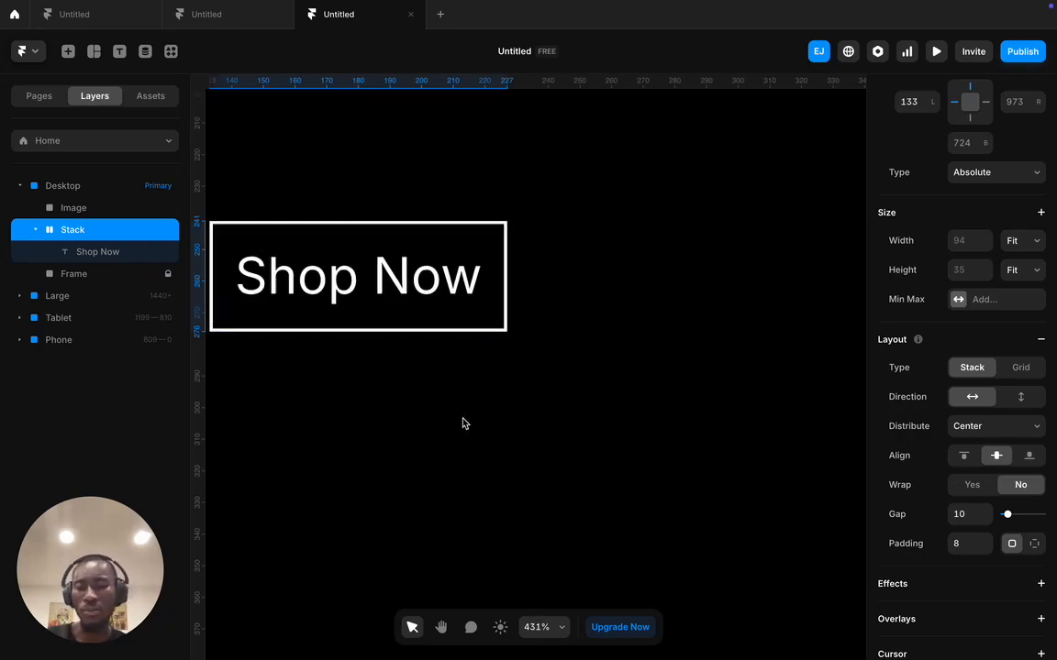
{"action": "scroll", "coordinate": [456, 423], "scroll_direction": "down", "scroll_amount": 5}
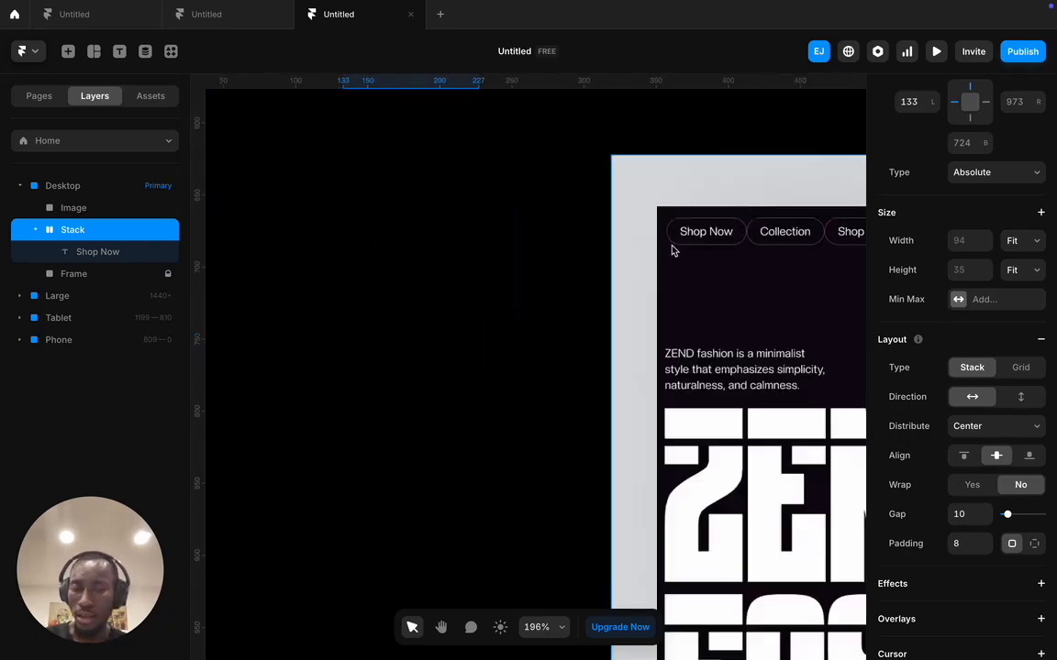
{"action": "scroll", "coordinate": [512, 191], "scroll_direction": "up", "scroll_amount": 7}
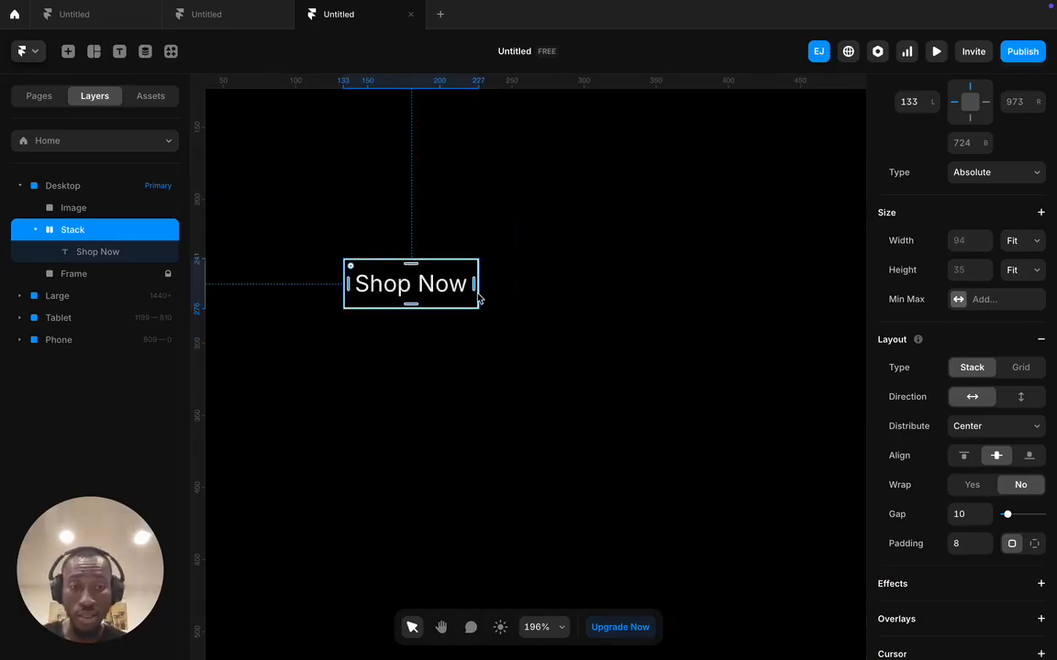
{"action": "scroll", "coordinate": [978, 513], "scroll_direction": "down", "scroll_amount": 5}
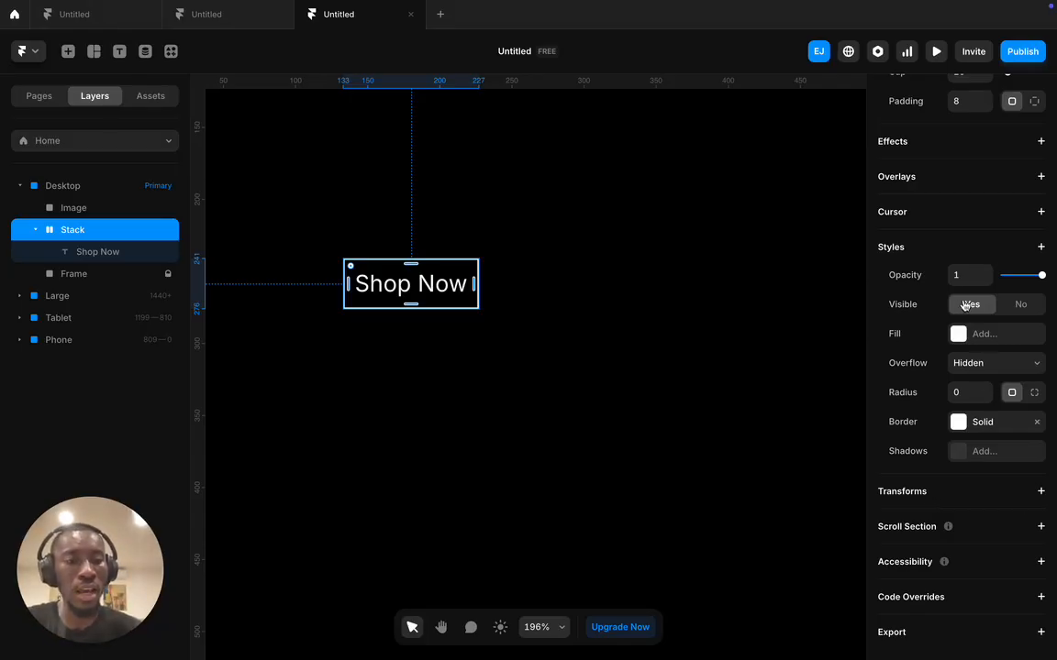
- Enter a corner radius of 20 in Styles to round the Shop Now button into a pill
{"action": "left_click", "coordinate": [959, 392]}
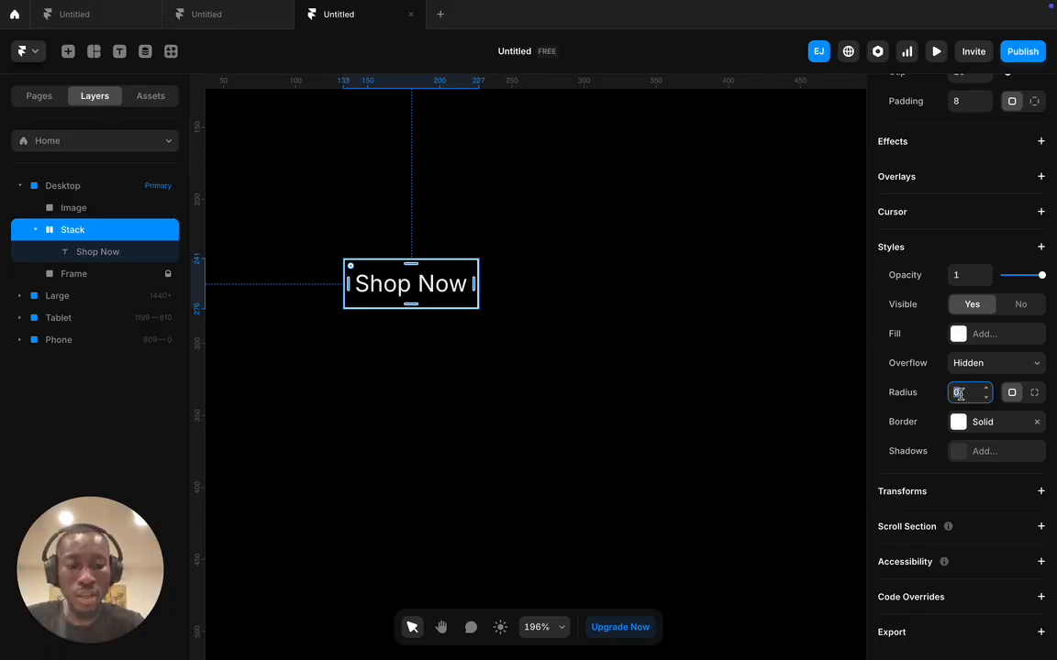
{"action": "type", "text": "20"}
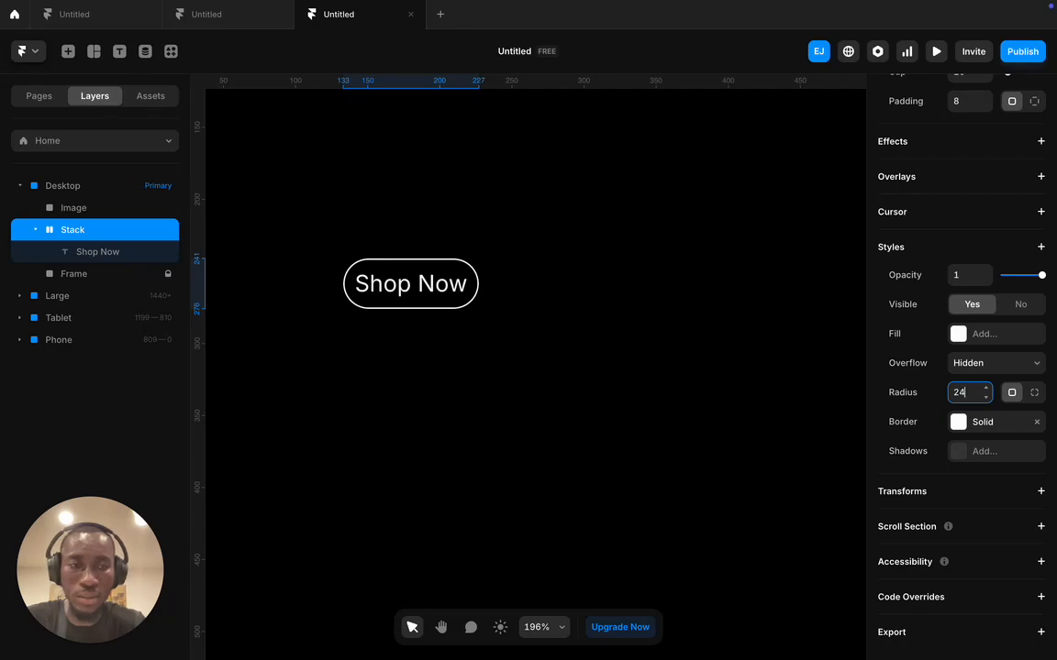
- Reposition the ZEND reference image lower on the canvas, below the Shop Now button
{"action": "left_click", "coordinate": [584, 339]}
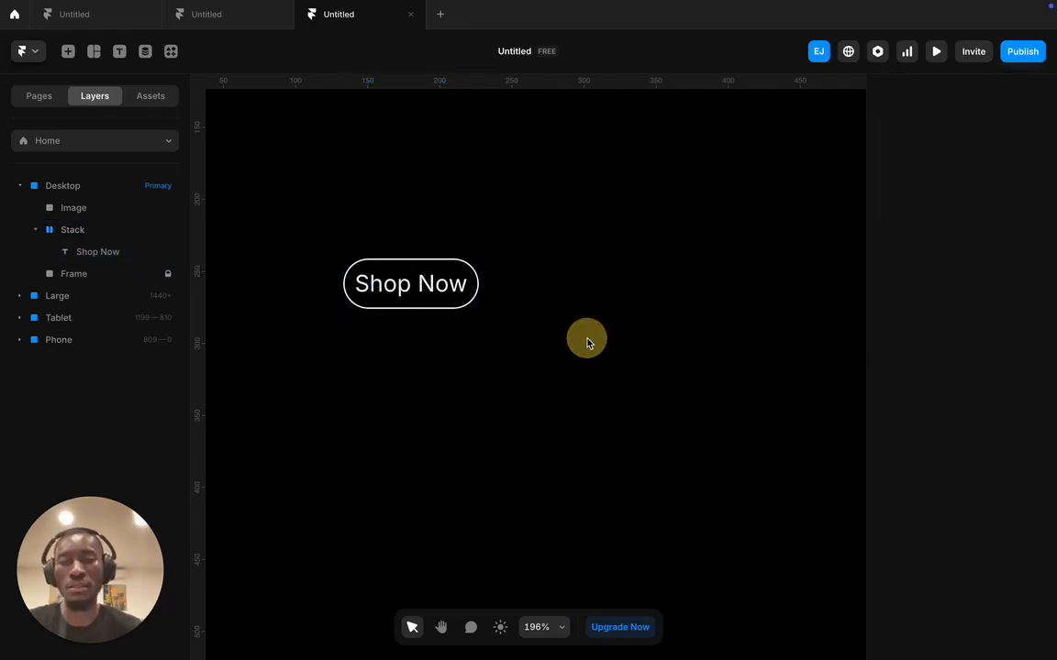
{"action": "scroll", "coordinate": [576, 342], "scroll_direction": "up", "scroll_amount": 1}
{"action": "scroll", "coordinate": [575, 342], "scroll_direction": "down", "scroll_amount": 5}
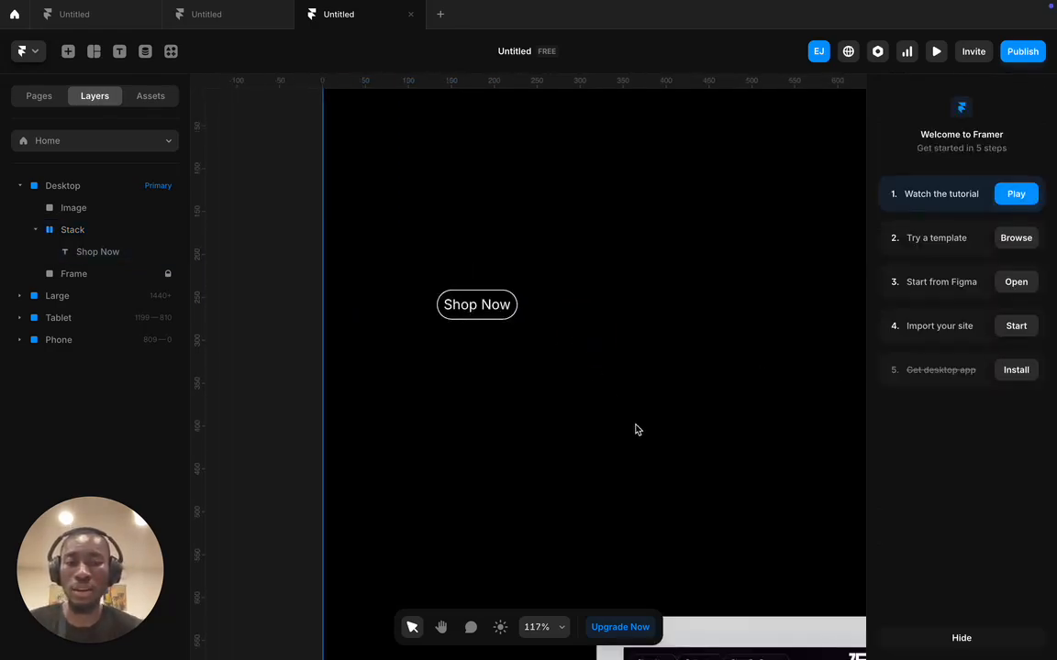
{"action": "scroll", "coordinate": [642, 426], "scroll_direction": "down", "scroll_amount": 3}
{"action": "left_click_drag", "start_coordinate": [656, 477], "coordinate": [611, 103]}
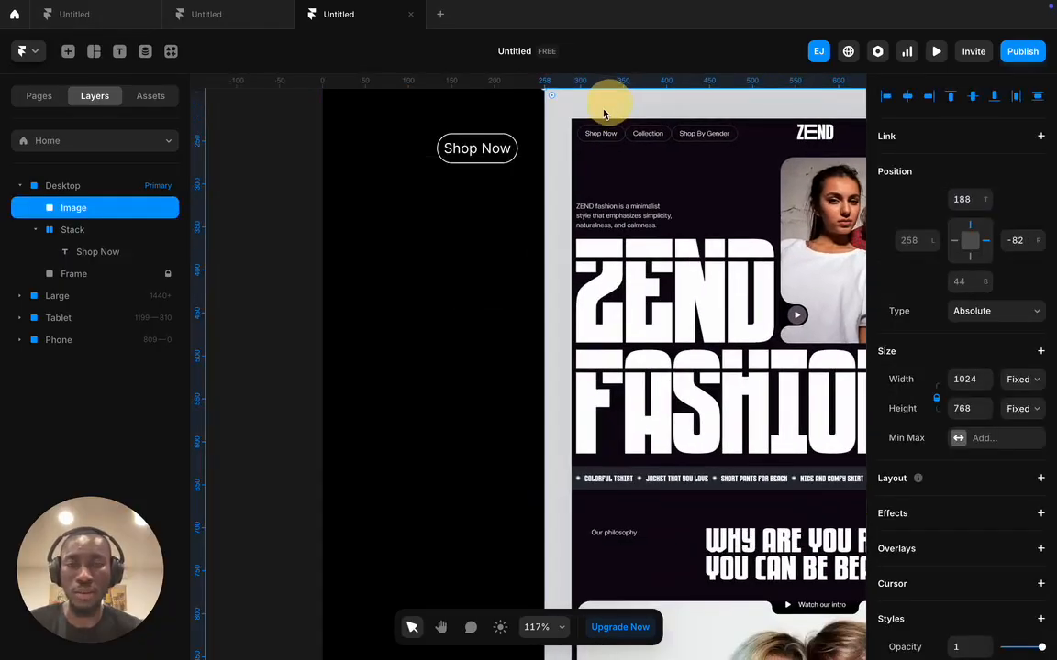
{"action": "scroll", "coordinate": [517, 156], "scroll_direction": "up", "scroll_amount": 3}
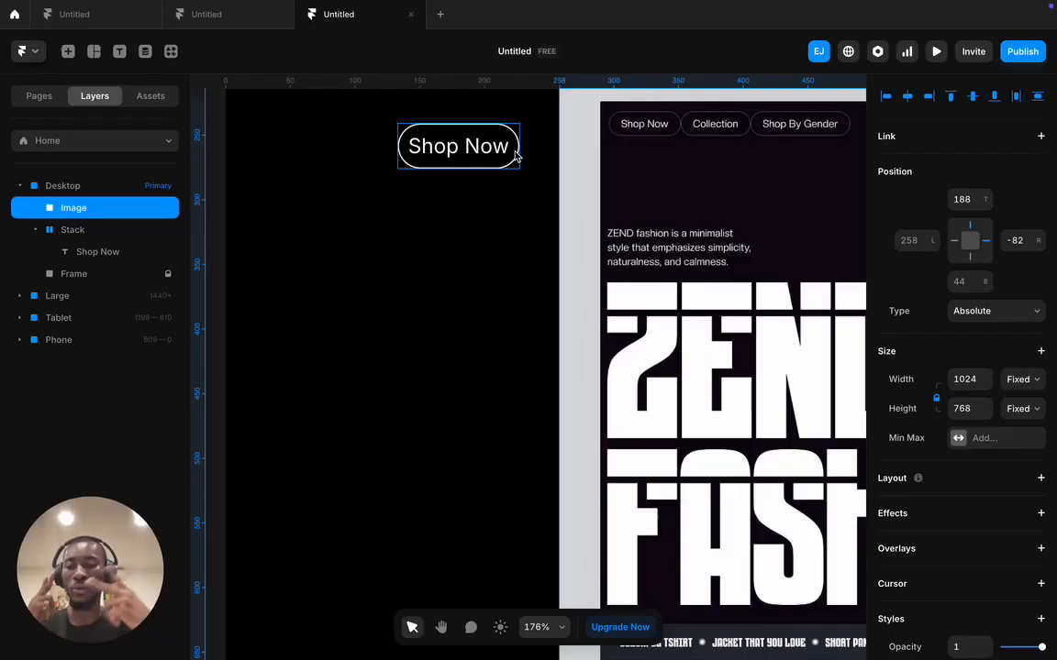
{"action": "scroll", "coordinate": [594, 129], "scroll_direction": "up", "scroll_amount": 1}
{"action": "scroll", "coordinate": [594, 130], "scroll_direction": "down", "scroll_amount": 6}
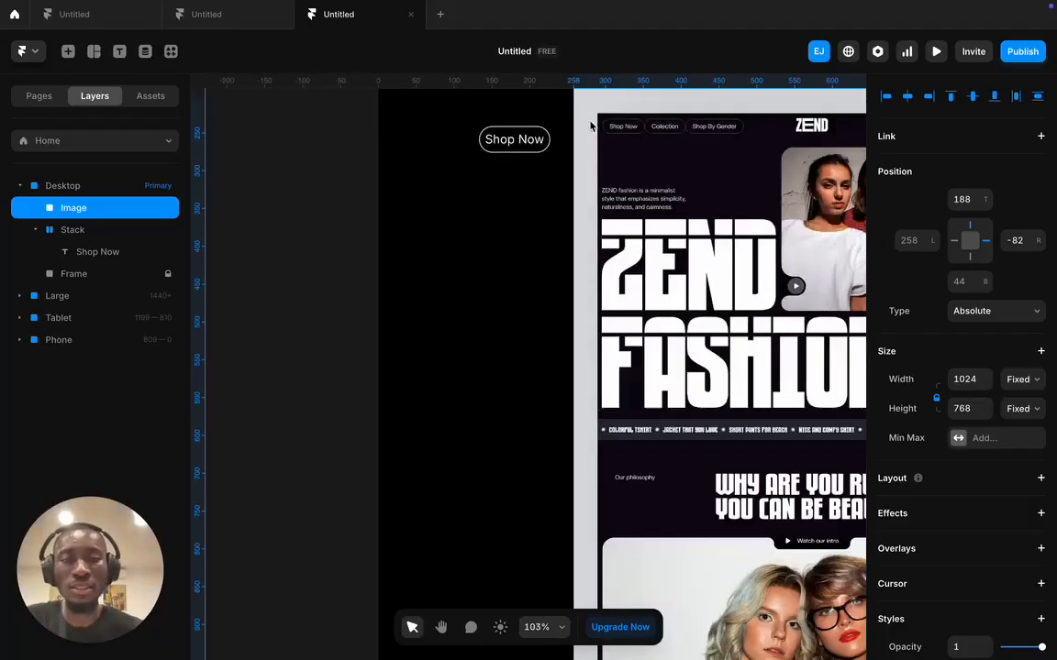
{"action": "left_click_drag", "start_coordinate": [595, 107], "coordinate": [580, 256]}
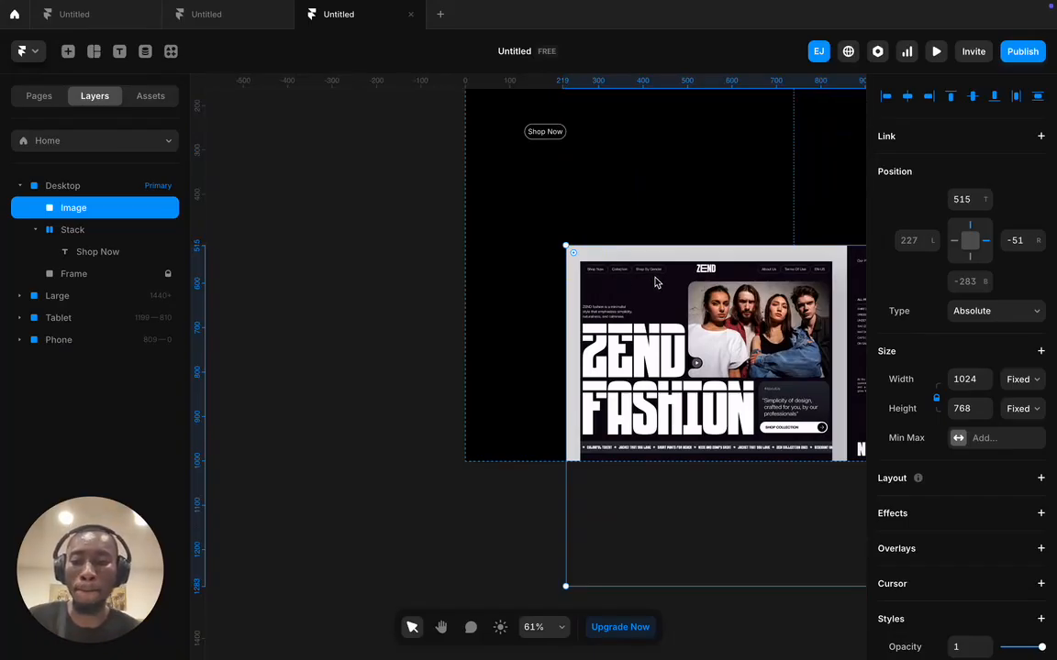
- Select the Shop Now button and copy it for reuse
{"action": "left_click", "coordinate": [565, 134]}
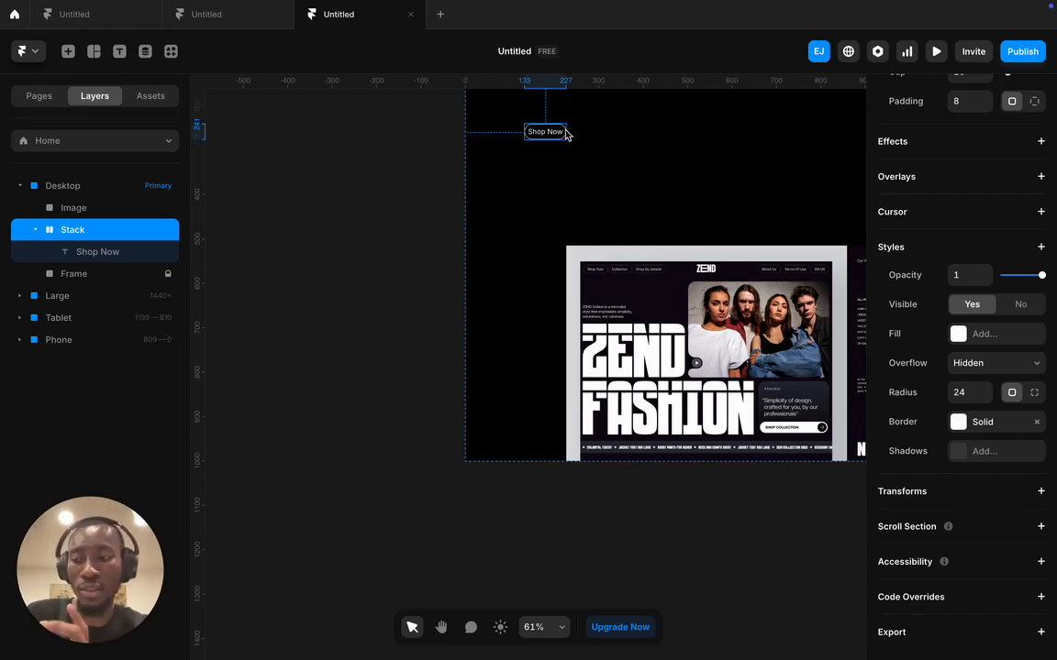
{"action": "scroll", "coordinate": [568, 135], "scroll_direction": "right", "scroll_amount": 1}
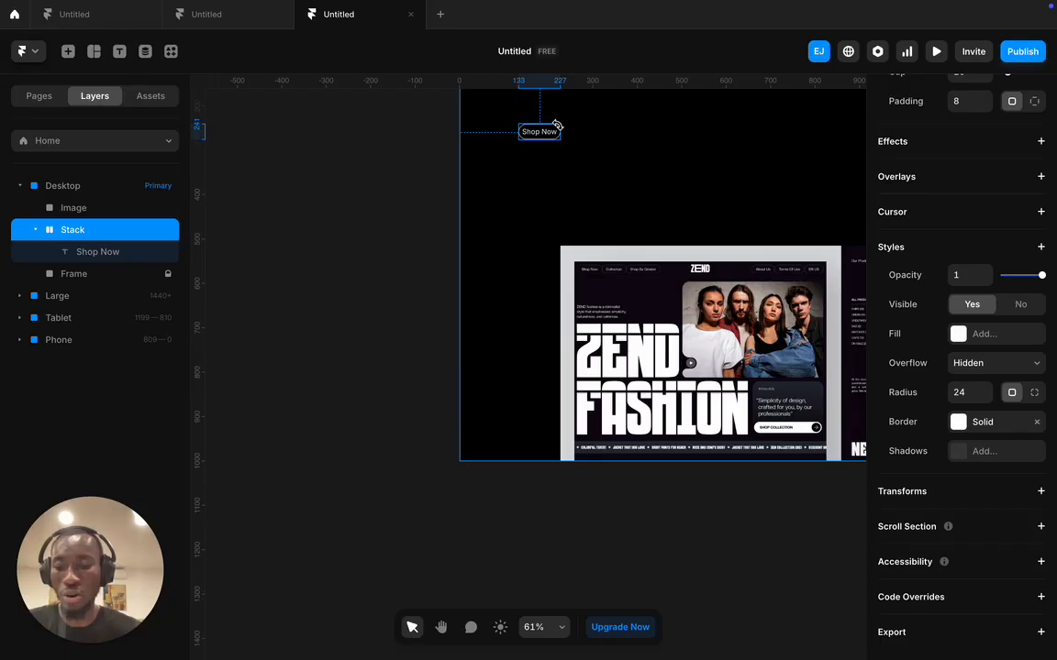
{"action": "key", "text": "Escape"}
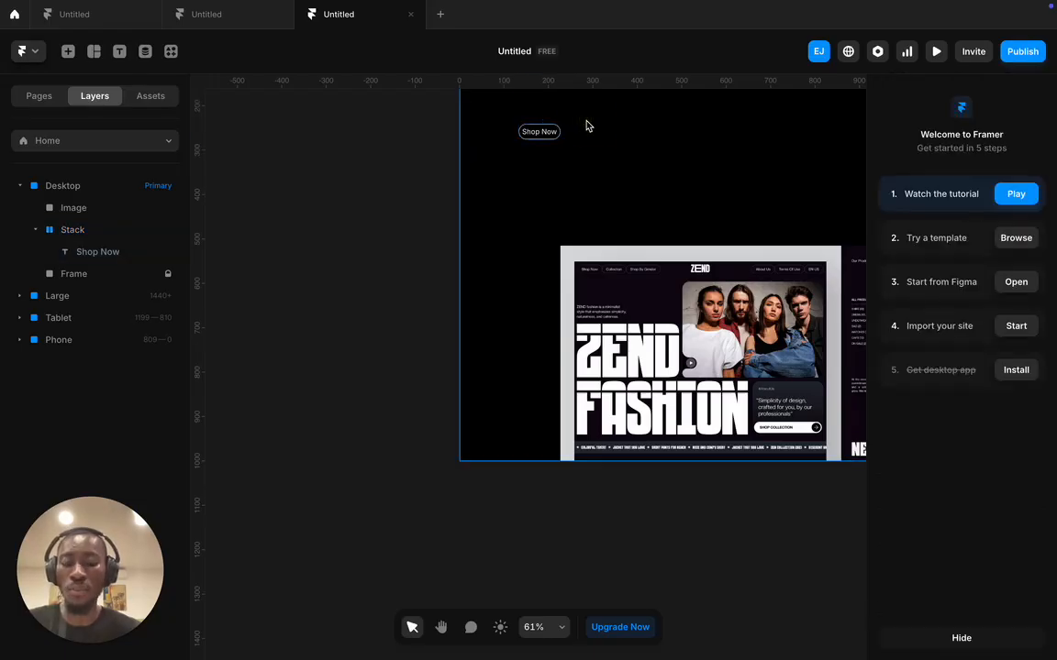
- Paste a copy of the Shop Now pill right beside the original and edit its label
{"action": "key", "text": "ctrl+v"}
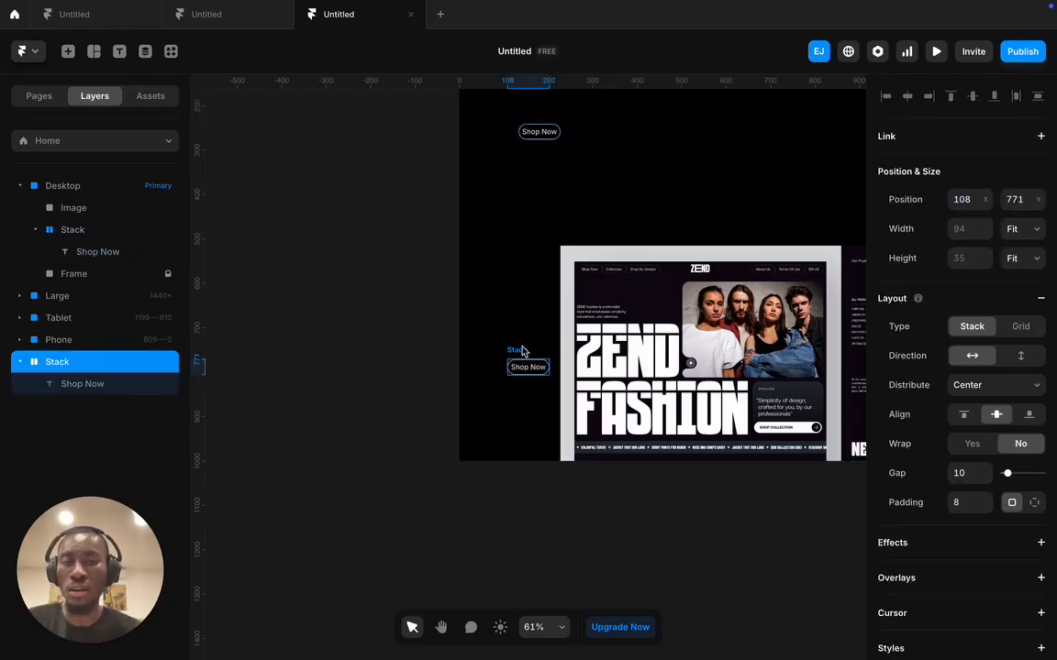
{"action": "left_click_drag", "start_coordinate": [519, 358], "coordinate": [590, 131]}
{"action": "double_click", "coordinate": [589, 132]}
{"action": "double_click", "coordinate": [589, 131]}
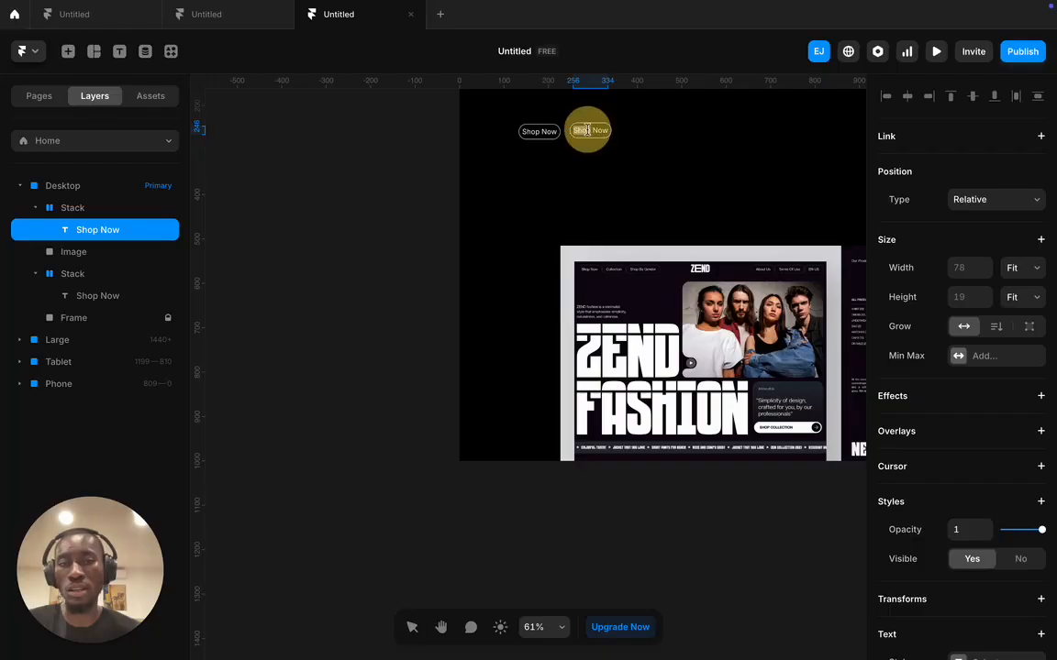
- Replace the copied pill's label with 'collection' and select the new button
{"action": "key", "text": "super+a"}
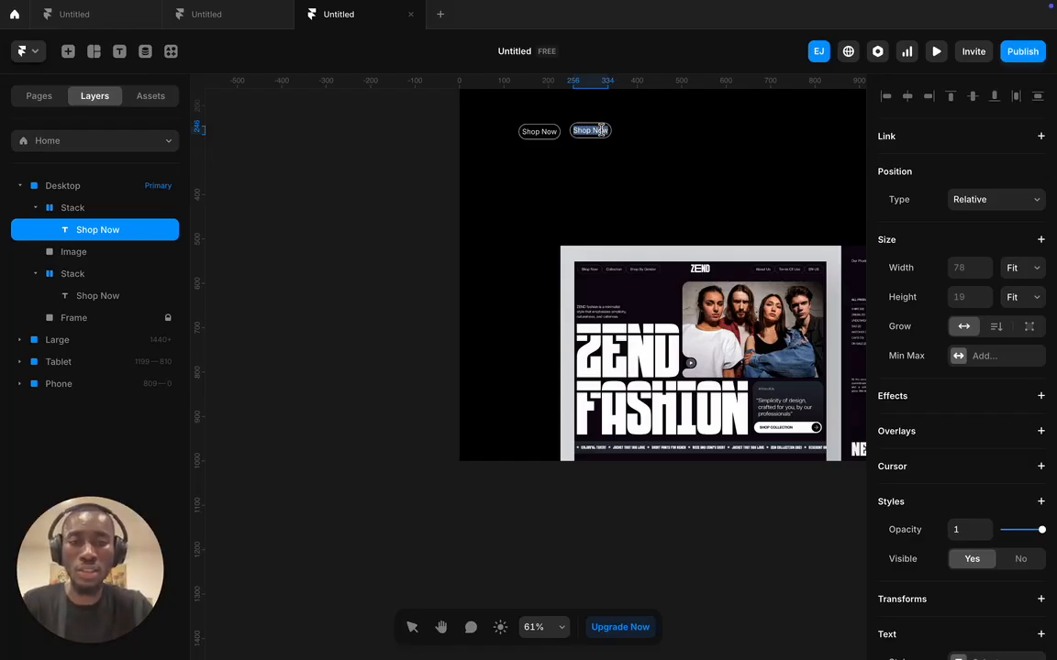
{"action": "scroll", "coordinate": [618, 262], "scroll_direction": "up", "scroll_amount": 3}
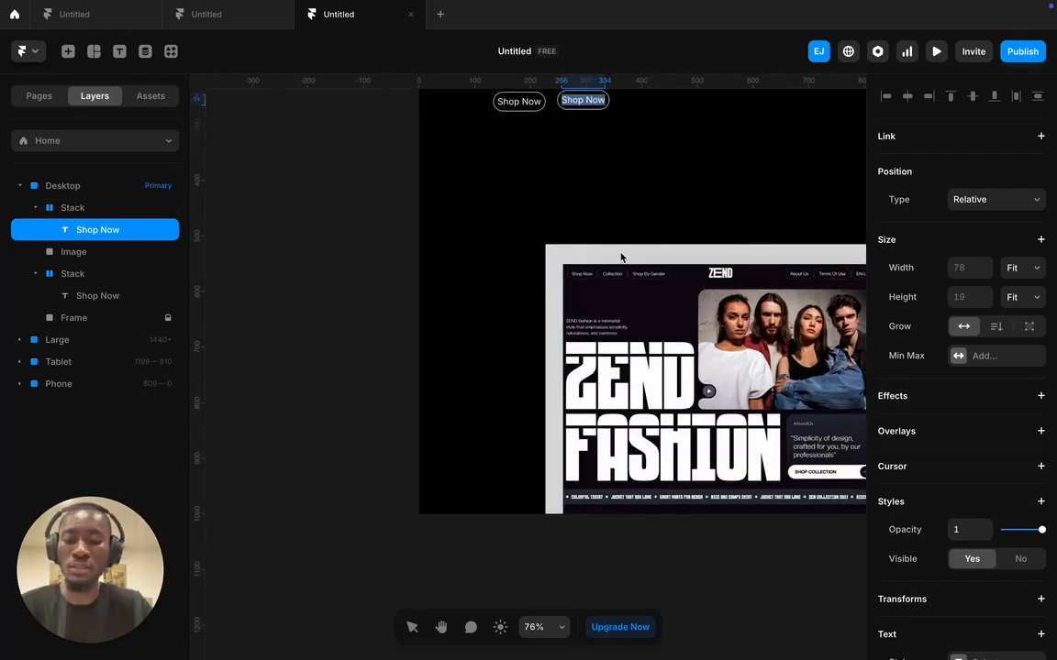
{"action": "type", "text": "Coll"}
{"action": "key", "text": "BackSpace"}
{"action": "key", "text": "BackSpace"}
{"action": "key", "text": "BackSpace"}
{"action": "key", "text": "BackSpace"}
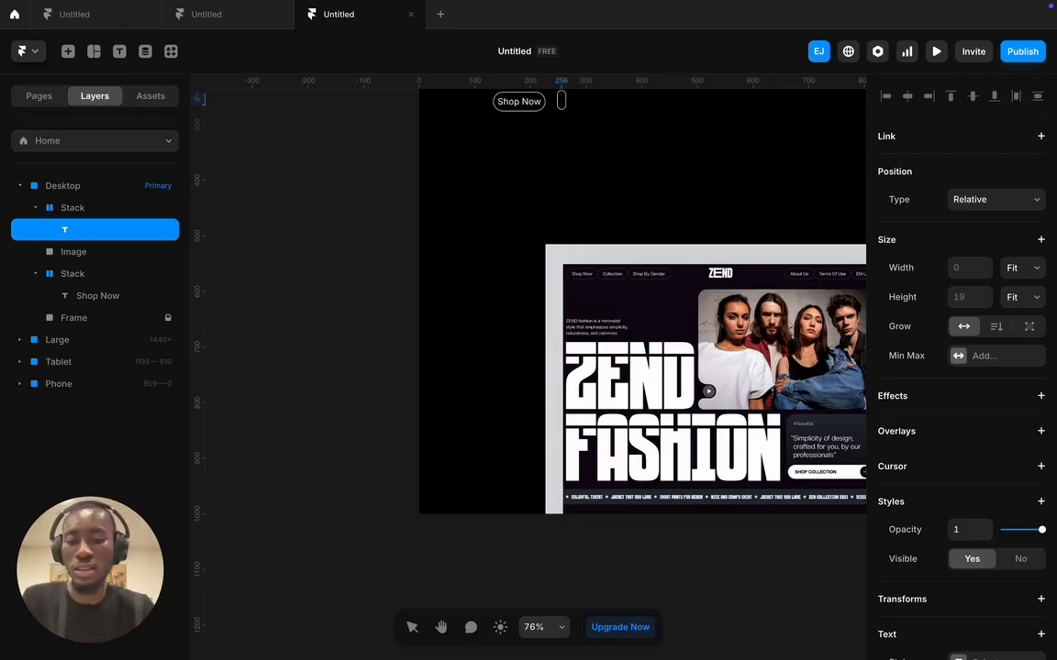
{"action": "type", "text": "djhsgjcvsdjvcjdsjcvjdskjcvds"}
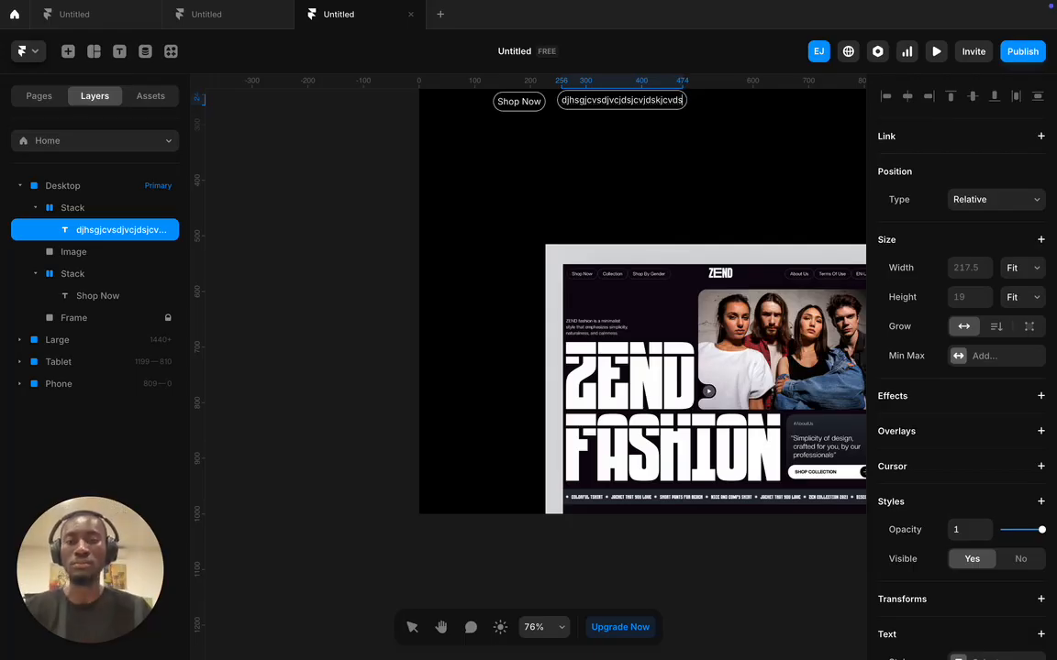
{"action": "key", "text": "ctrl+a"}
{"action": "type", "text": "c"}
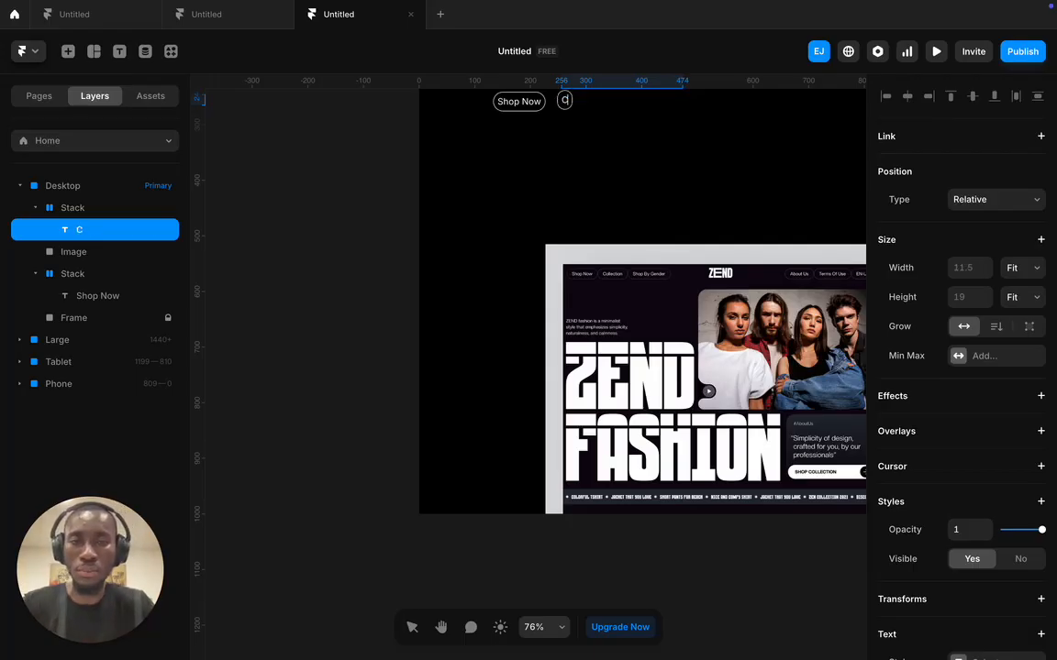
{"action": "type", "text": "ollec"}
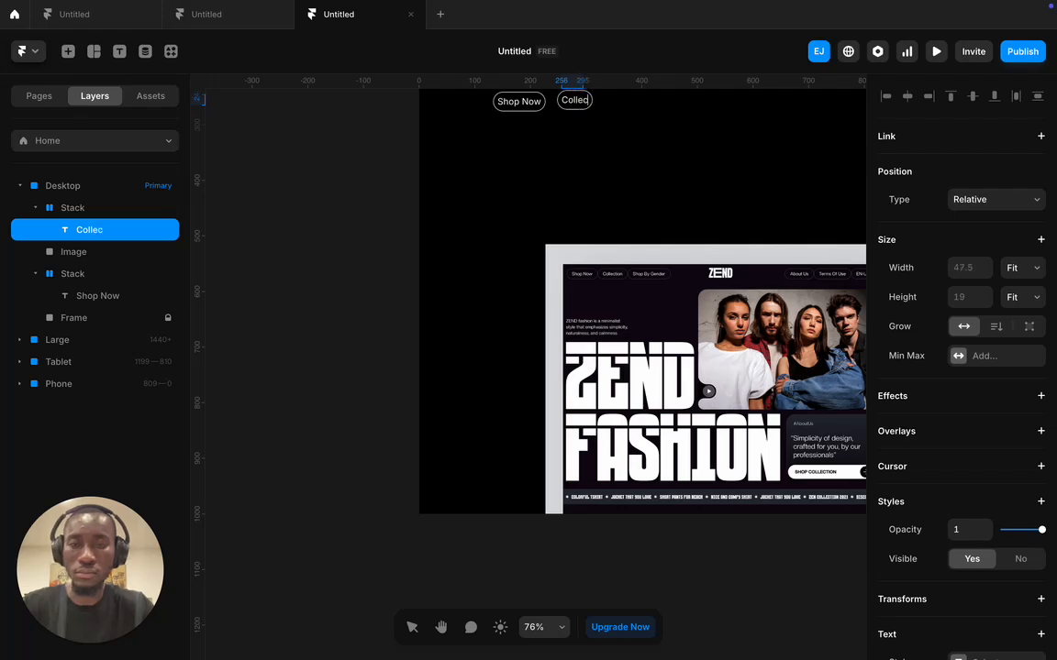
{"action": "type", "text": "tion"}
{"action": "scroll", "coordinate": [591, 109], "scroll_direction": "right", "scroll_amount": 3}
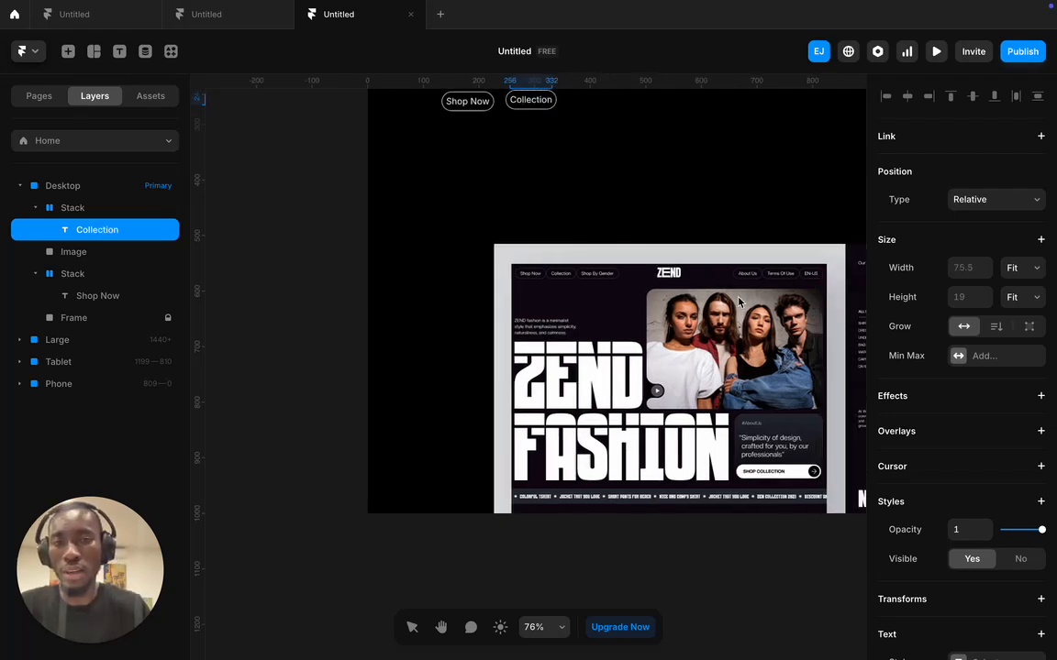
{"action": "left_click", "coordinate": [592, 109]}
{"action": "left_click", "coordinate": [601, 125]}
{"action": "scroll", "coordinate": [600, 126], "scroll_direction": "up", "scroll_amount": 1}
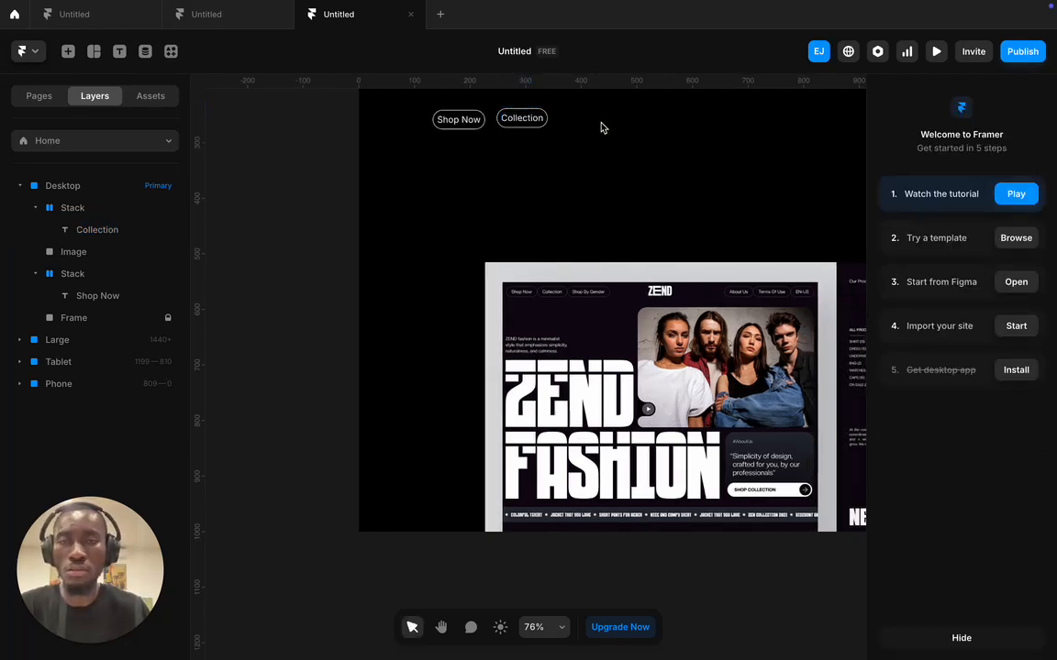
{"action": "left_click", "coordinate": [514, 118]}
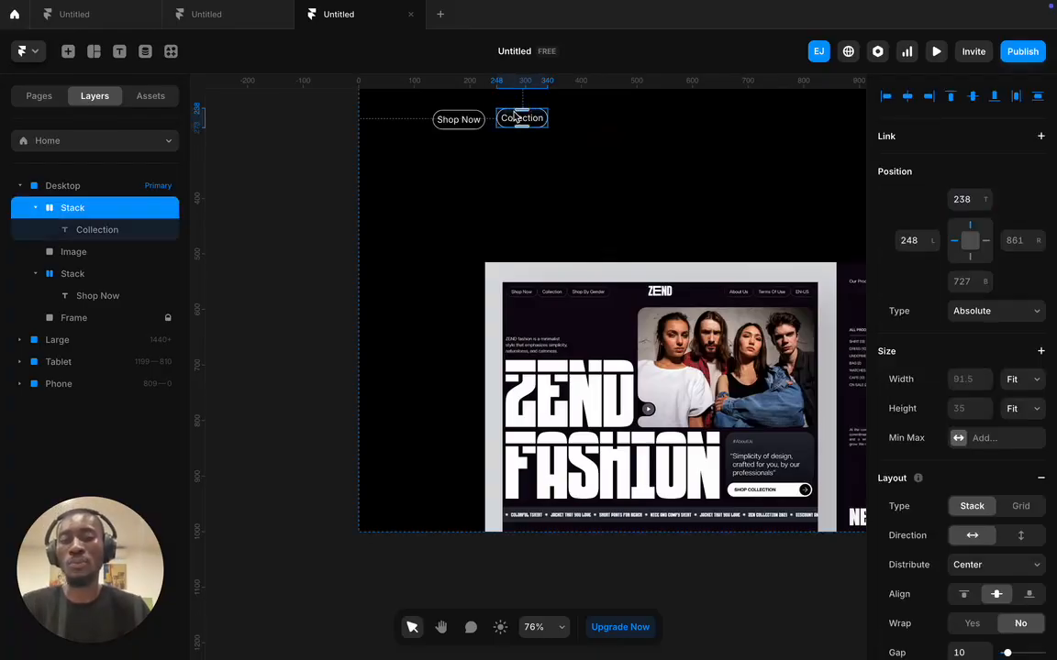
- Duplicate the Collection pill, move it right, and relabel it 'Shop By Gender'
{"action": "key", "text": "ctrl+d"}
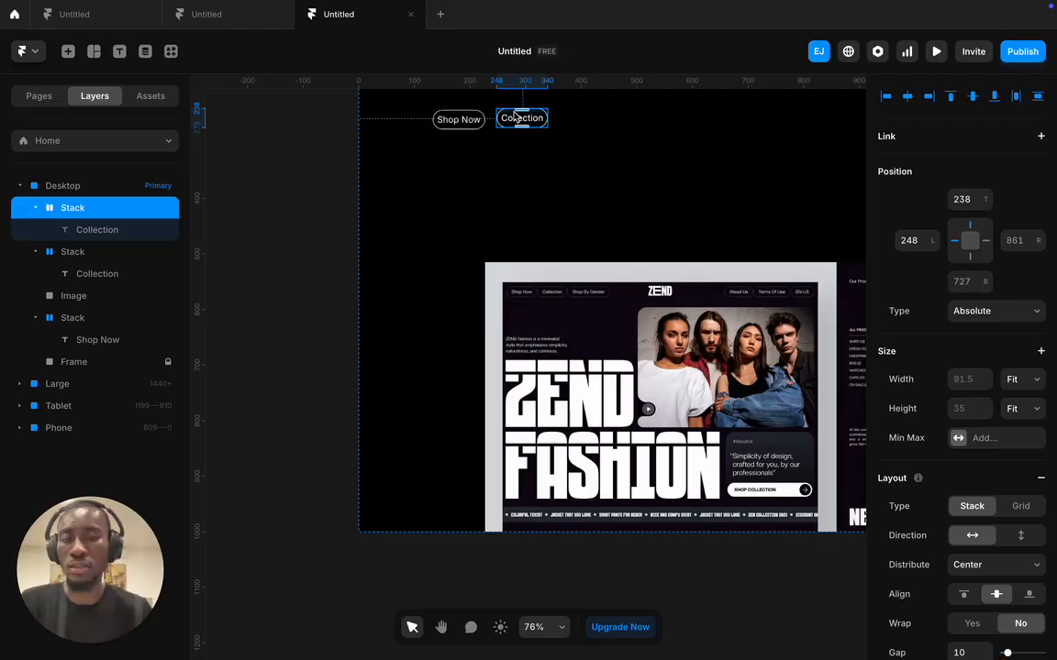
{"action": "left_click_drag", "start_coordinate": [521, 118], "coordinate": [585, 120]}
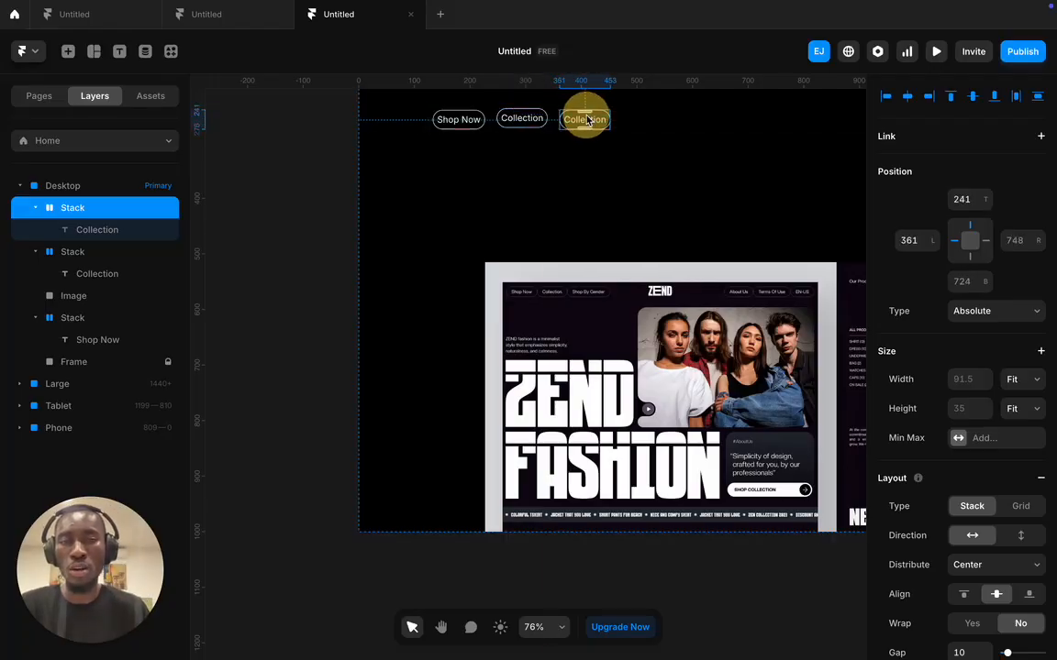
{"action": "double_click", "coordinate": [584, 119]}
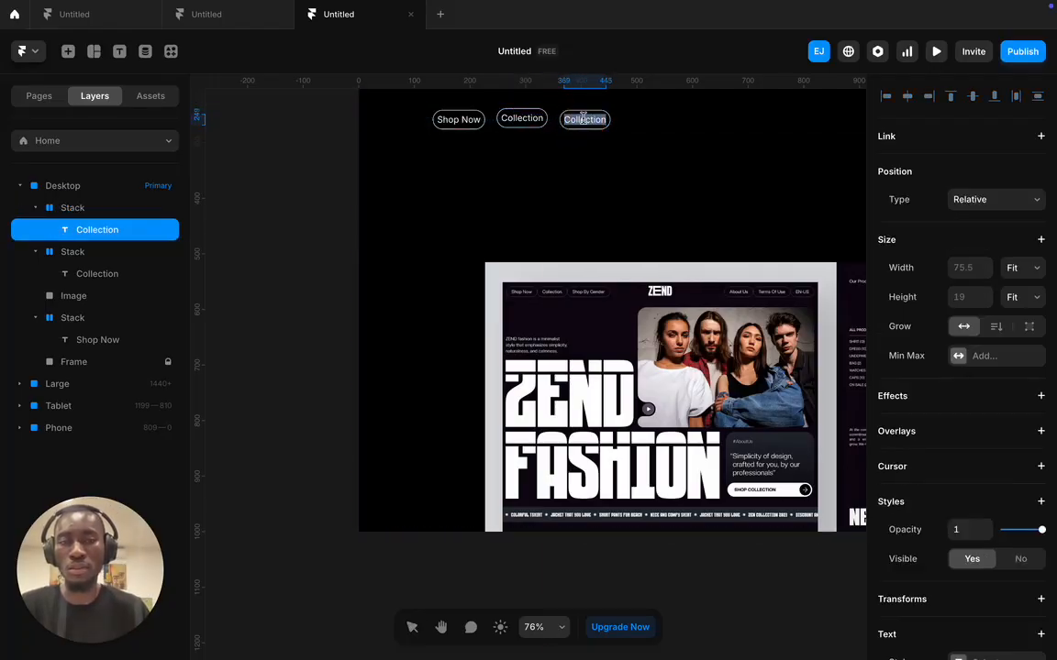
{"action": "type", "text": "Shop by"}
{"action": "key", "text": "BackSpace"}
{"action": "key", "text": "BackSpace"}
{"action": "type", "text": "By Gen"}
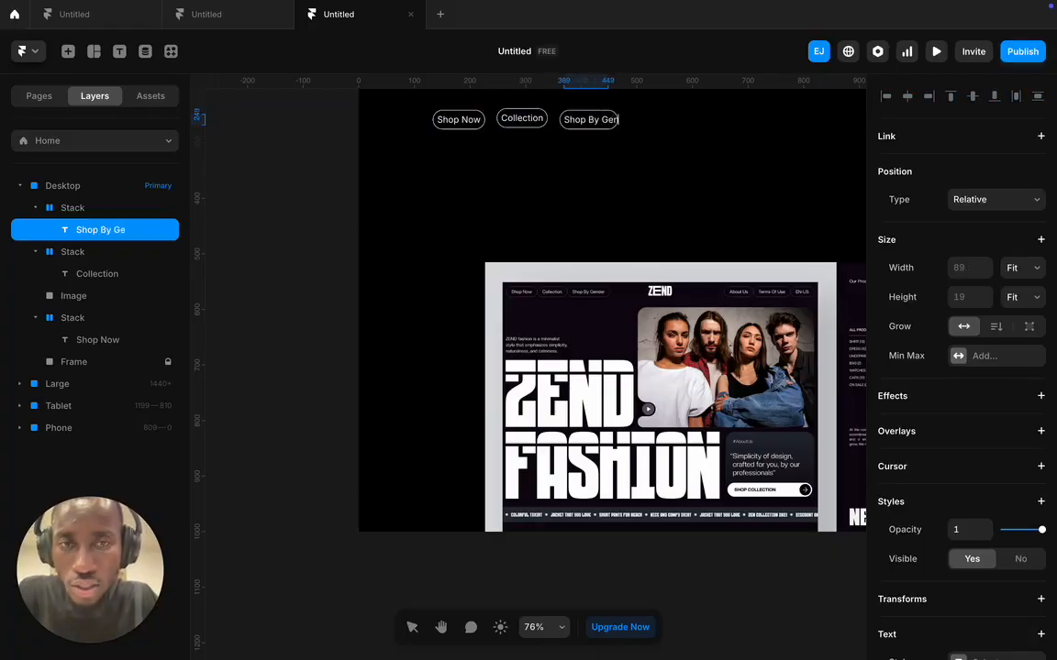
{"action": "type", "text": "der"}
{"action": "left_click", "coordinate": [696, 129]}
- Copy the Shop By Gender pill further right and relabel it 'About Us'
{"action": "left_click", "coordinate": [680, 119]}
{"action": "left_click", "coordinate": [633, 114]}
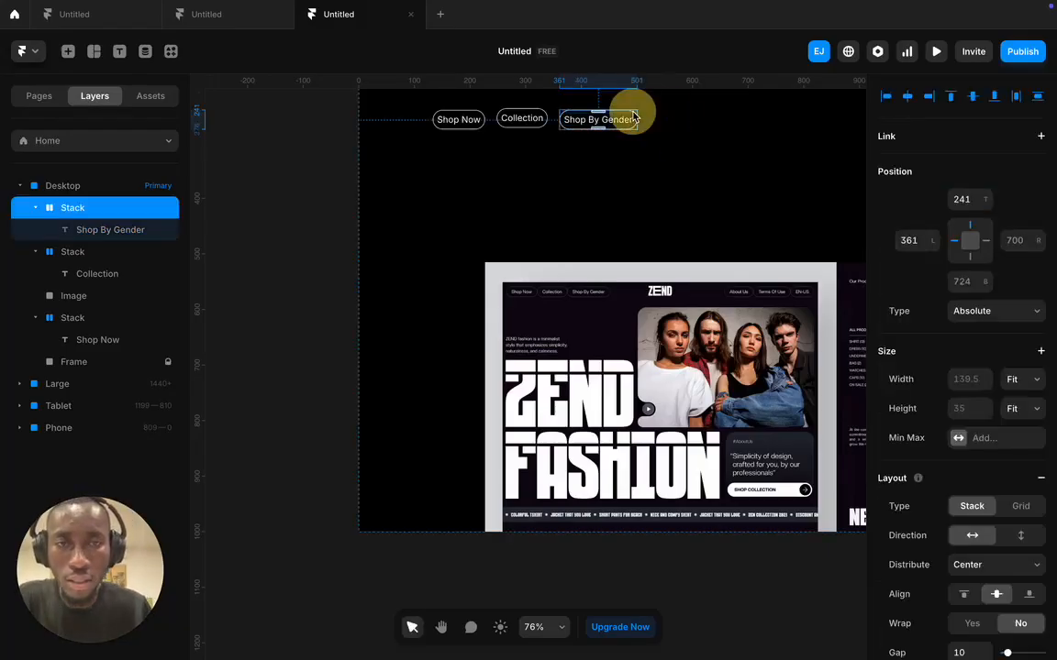
{"action": "left_click_drag", "start_coordinate": [635, 112], "coordinate": [712, 111]}
{"action": "key", "text": "super+z"}
{"action": "left_click_drag", "start_coordinate": [610, 118], "coordinate": [711, 119], "text": "alt"}
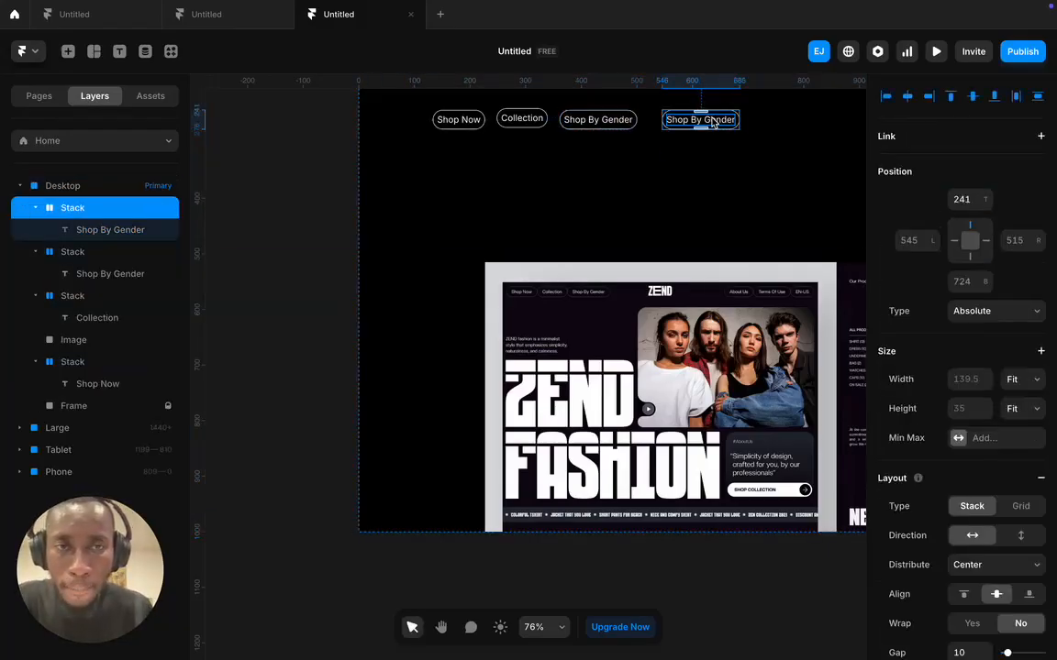
{"action": "double_click", "coordinate": [712, 119]}
{"action": "triple_click", "coordinate": [712, 117]}
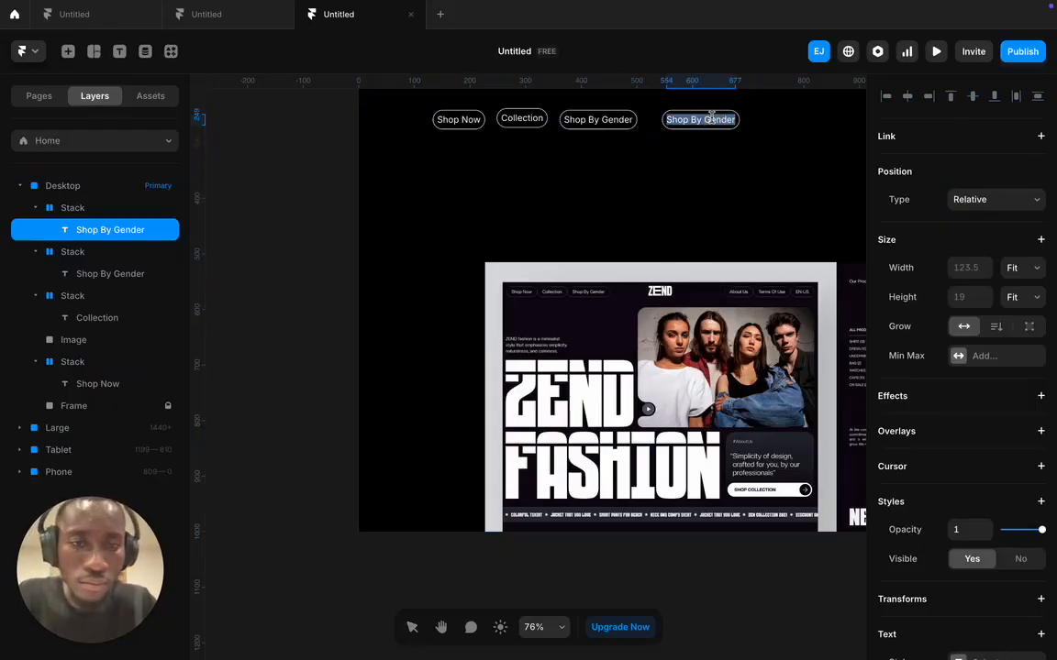
{"action": "type", "text": "About"}
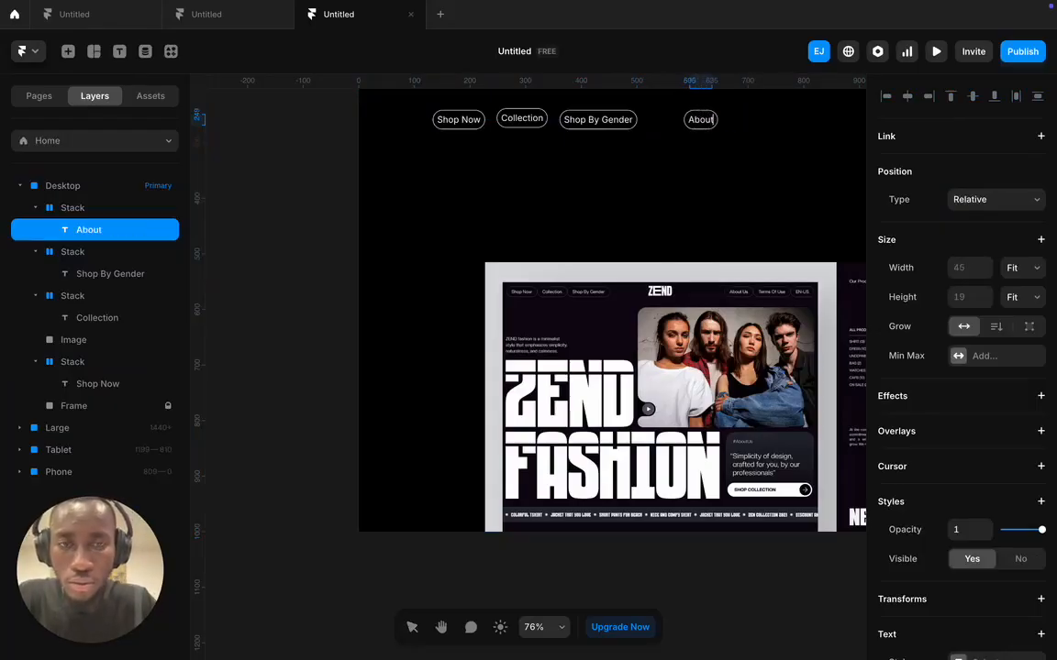
{"action": "type", "text": " Us"}
- Copy the About Us pill to its right and relabel it 'Terms of Use'
{"action": "left_click", "coordinate": [771, 108]}
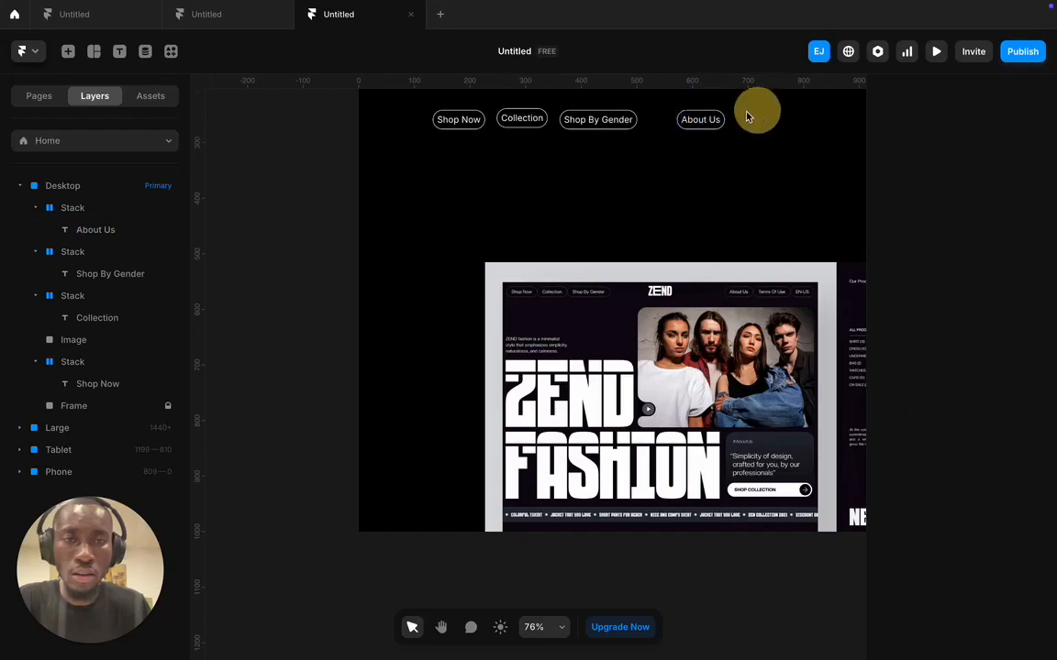
{"action": "left_click", "coordinate": [716, 120]}
{"action": "left_click_drag", "start_coordinate": [714, 117], "coordinate": [771, 120]}
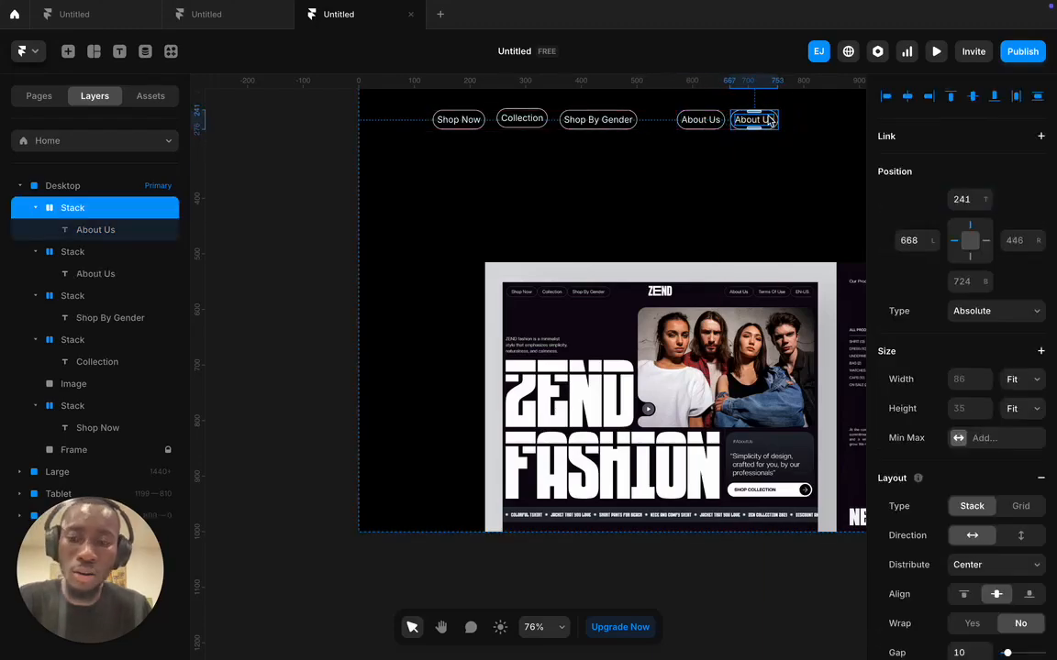
{"action": "double_click", "coordinate": [754, 119]}
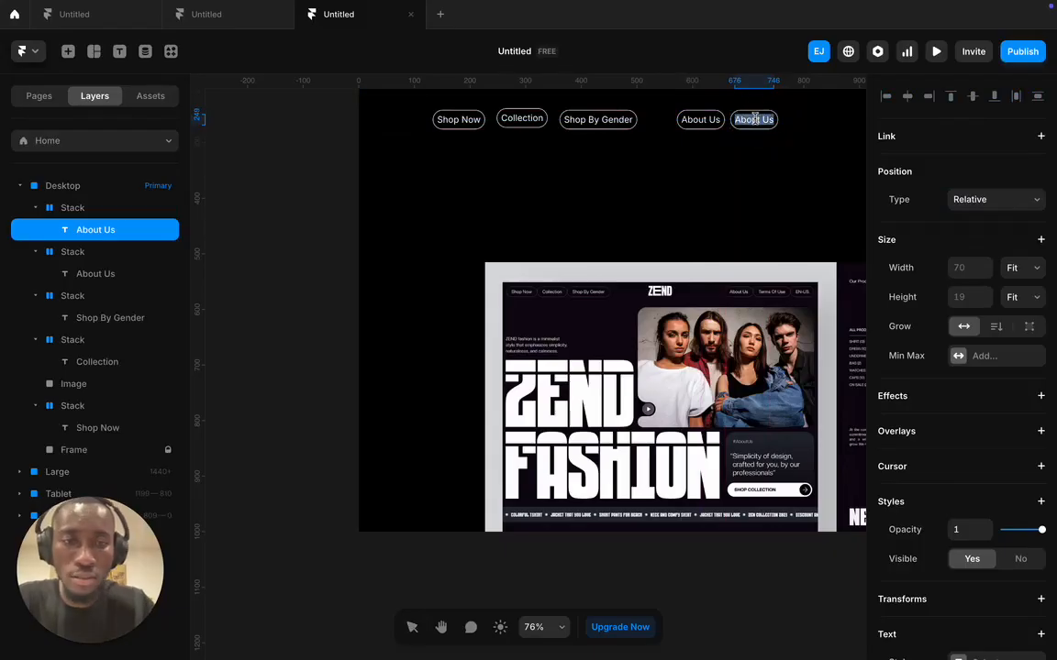
{"action": "type", "text": "Ter"}
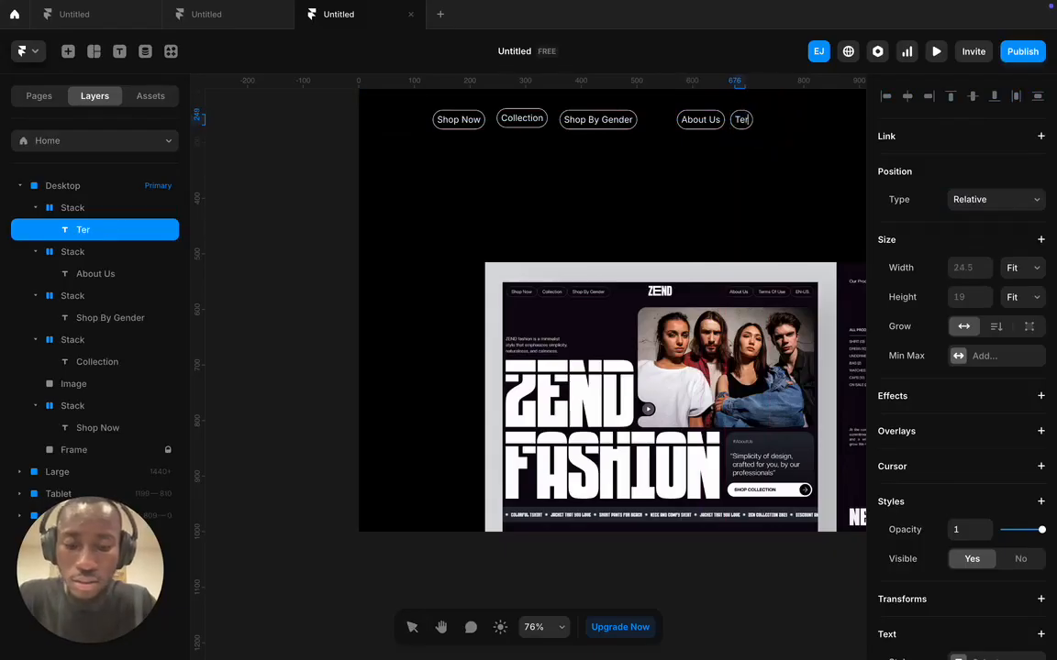
{"action": "type", "text": "ms of Use"}
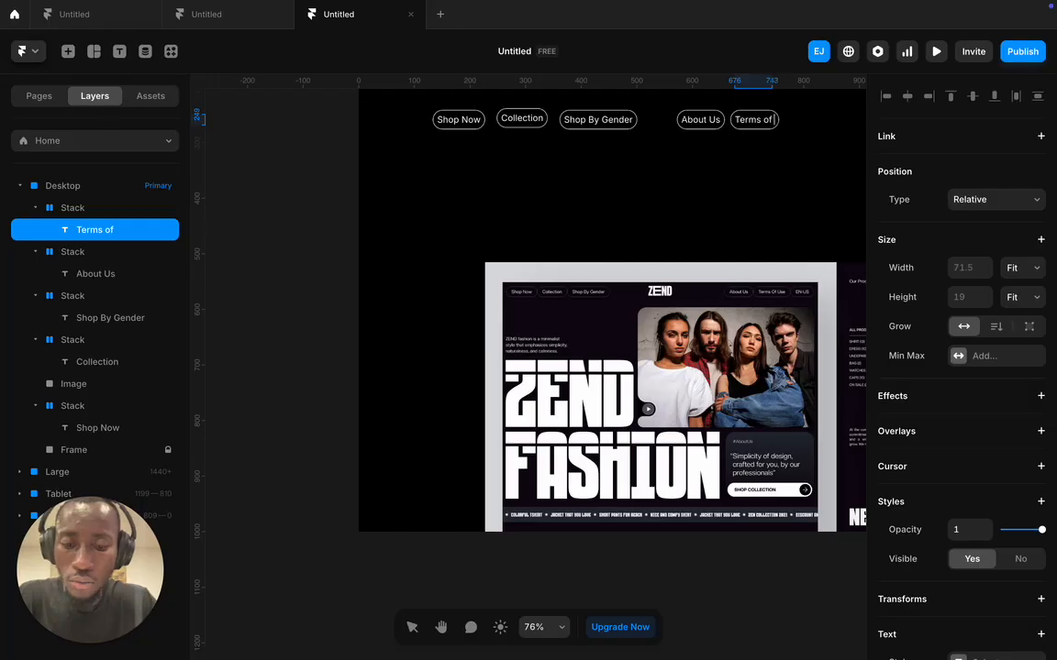
{"action": "left_click", "coordinate": [823, 132]}
- Copy the Terms of Use pill to its right and relabel it 'EN-US'
{"action": "left_click", "coordinate": [795, 122]}
{"action": "left_click", "coordinate": [795, 115]}
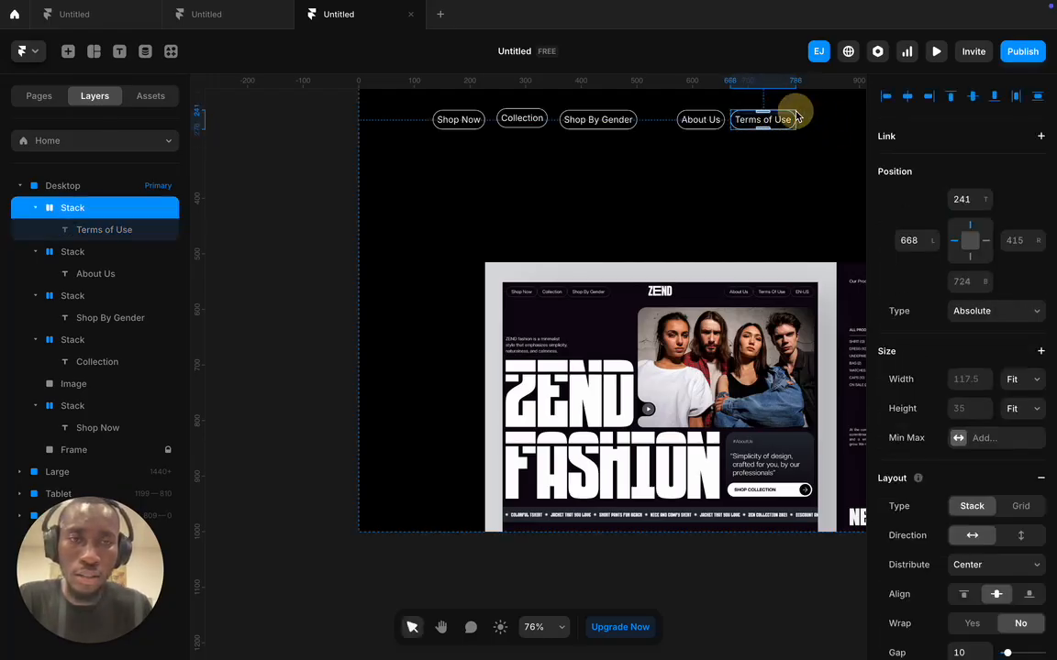
{"action": "left_click_drag", "start_coordinate": [794, 115], "coordinate": [845, 121]}
{"action": "double_click", "coordinate": [842, 119]}
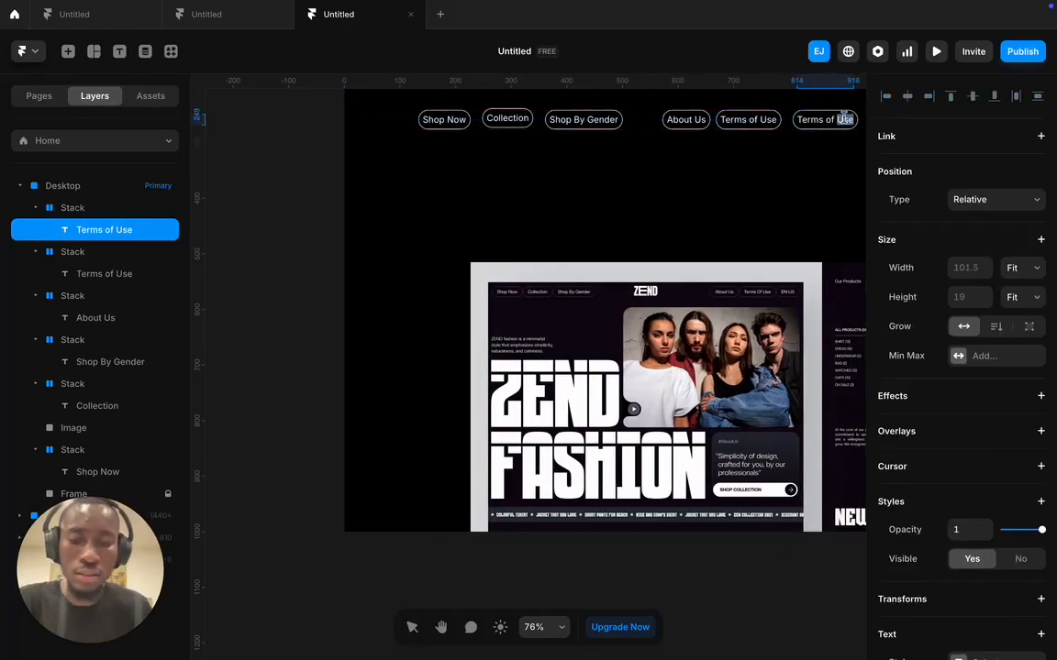
{"action": "type", "text": "EN-US"}
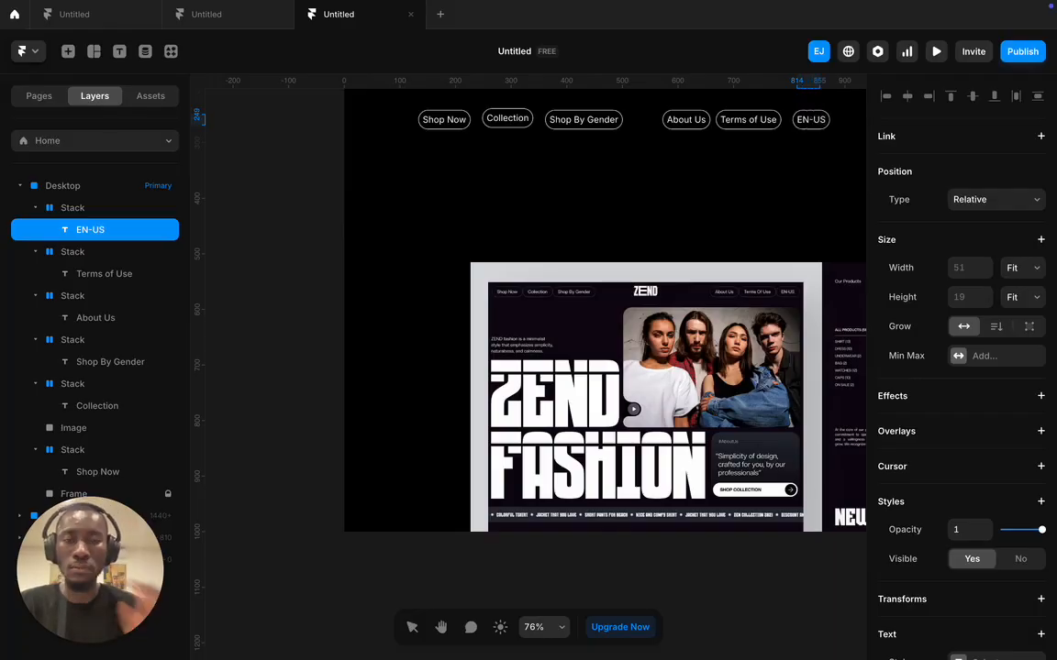
{"action": "key", "text": "Escape"}
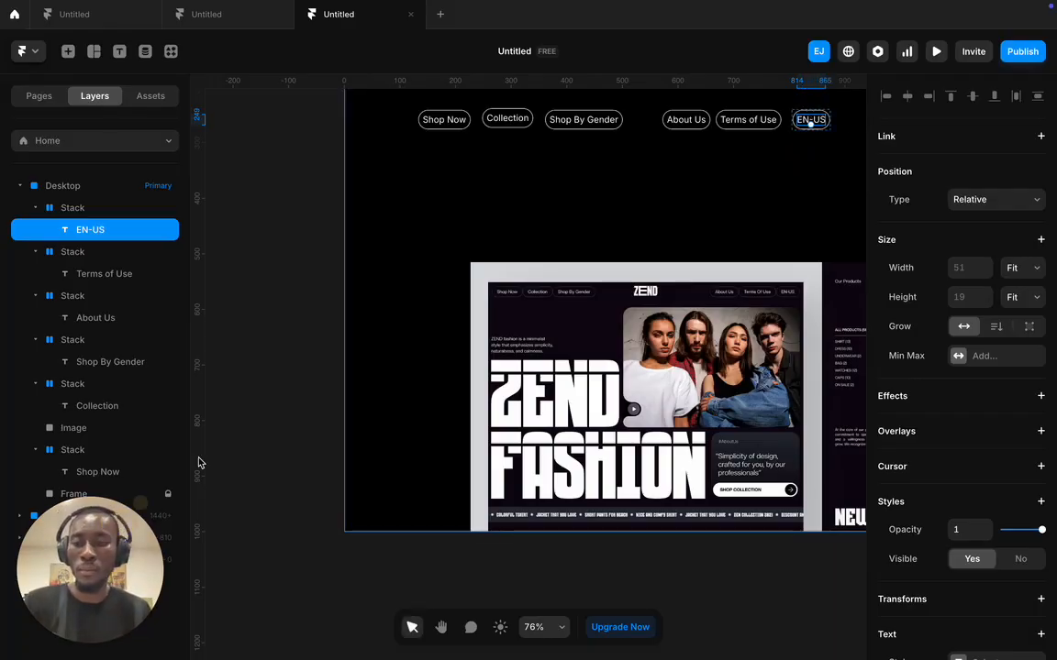
- Switch to the Dribbble ZEND reference, show Mission Control, then return to Framer
{"action": "key", "text": "ctrl+Left"}
{"action": "key", "text": "ctrl+Right"}
{"action": "key", "text": "ctrl+Right"}
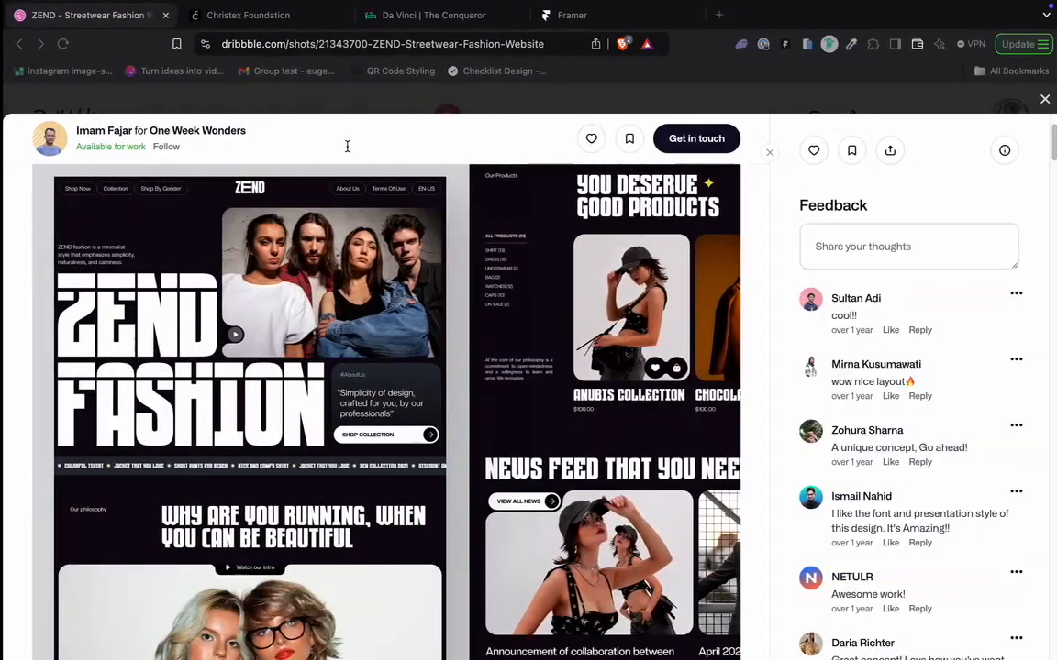
{"action": "mouse_move", "coordinate": [645, 8]}
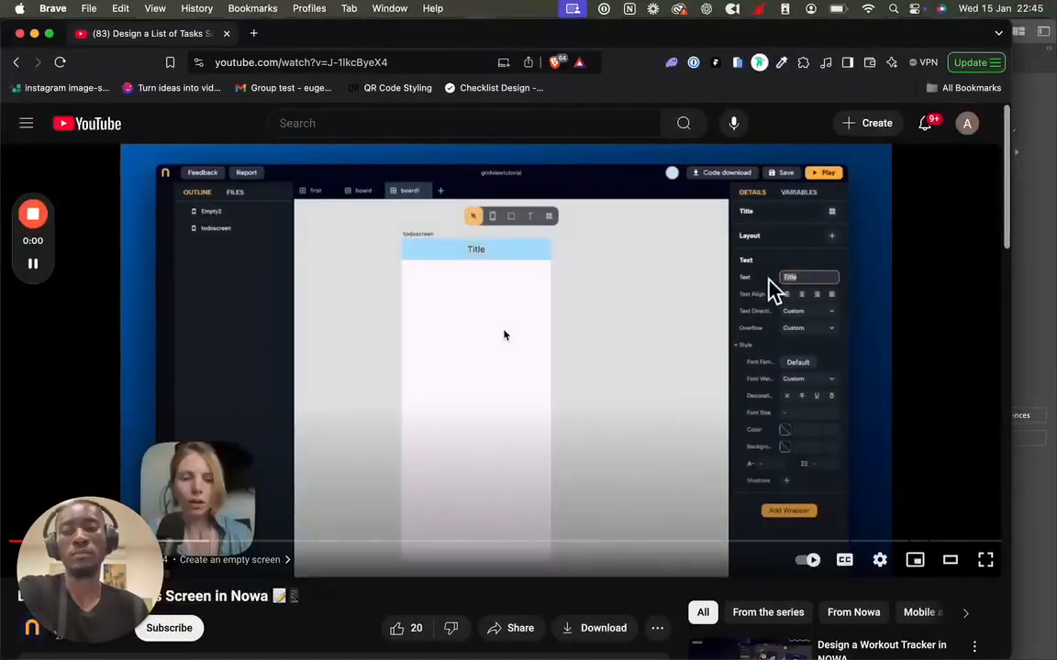
{"action": "key", "text": "ctrl+Up"}
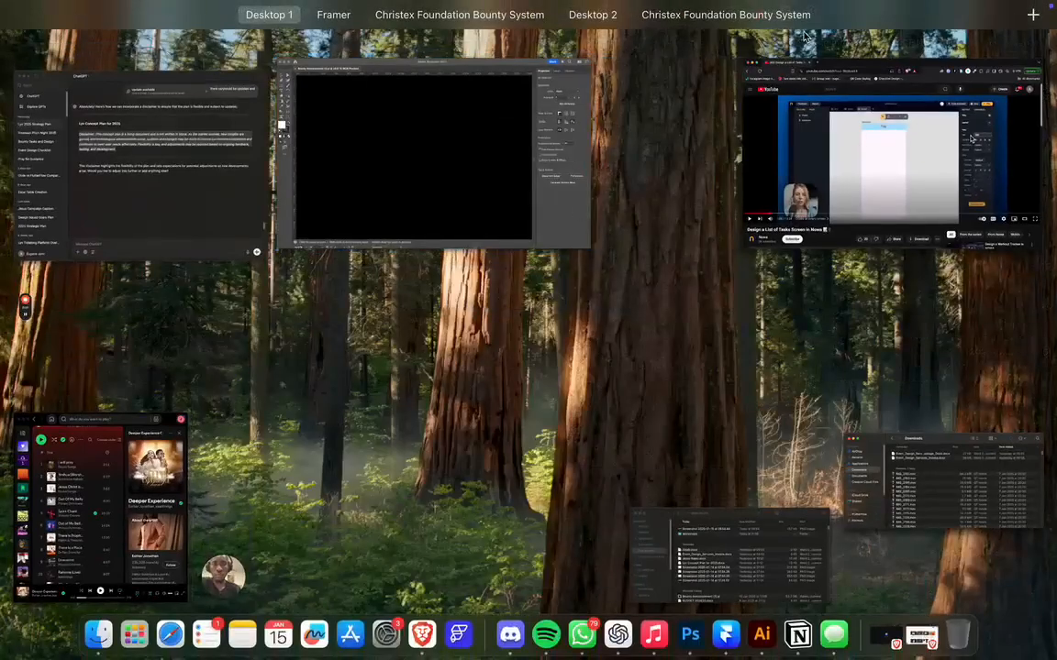
{"action": "mouse_move", "coordinate": [808, 27]}
{"action": "left_click", "coordinate": [380, 55]}
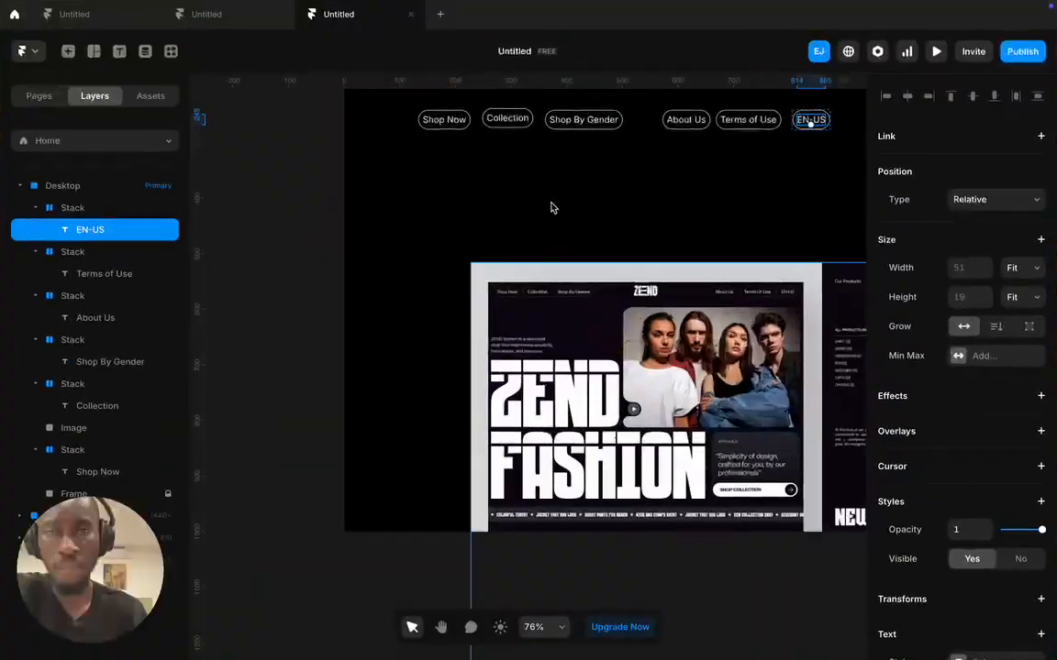
- With all six pills in view, inspect the EN-US, Terms of Use, About Us, Shop By Gender and Collection stacks
{"action": "scroll", "coordinate": [623, 169], "scroll_direction": "right", "scroll_amount": 1}
{"action": "left_click", "coordinate": [624, 187]}
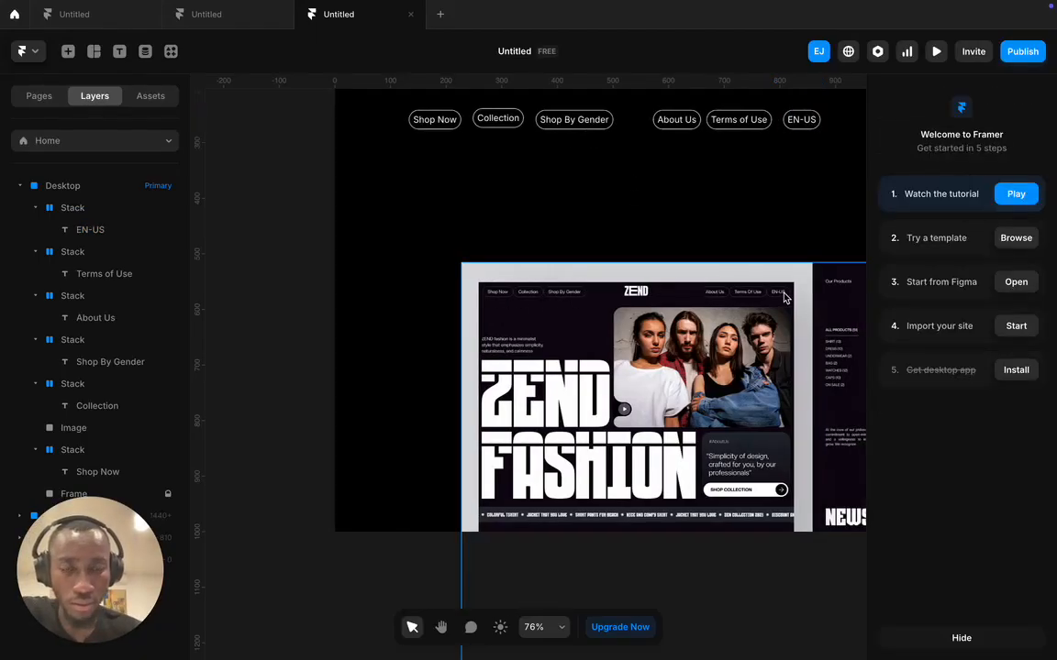
{"action": "scroll", "coordinate": [550, 162], "scroll_direction": "right", "scroll_amount": 6}
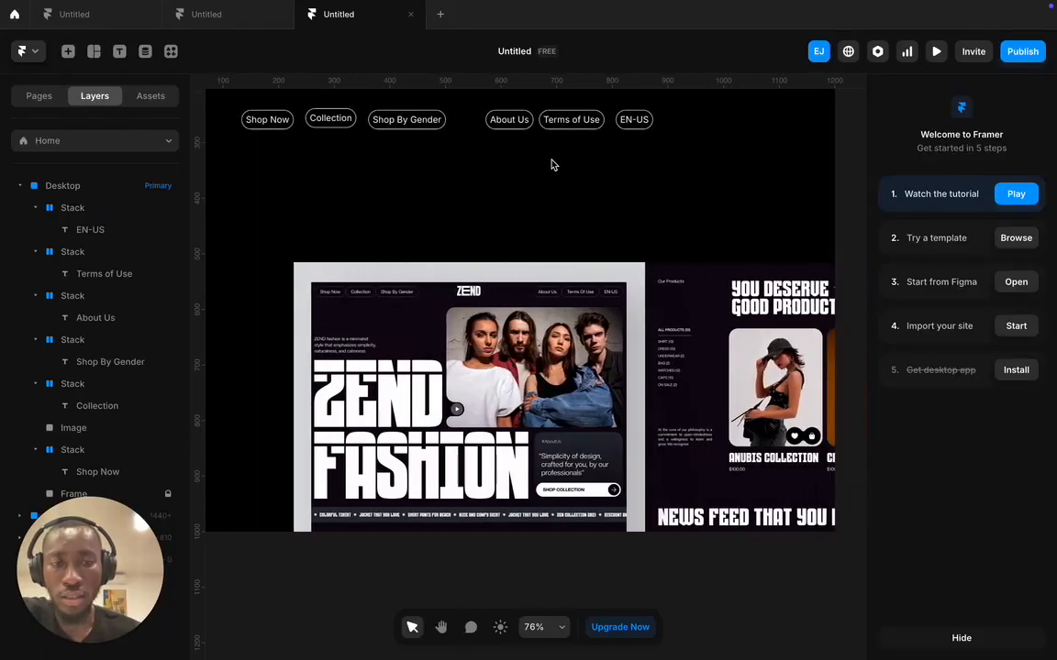
{"action": "scroll", "coordinate": [550, 165], "scroll_direction": "up", "scroll_amount": 2}
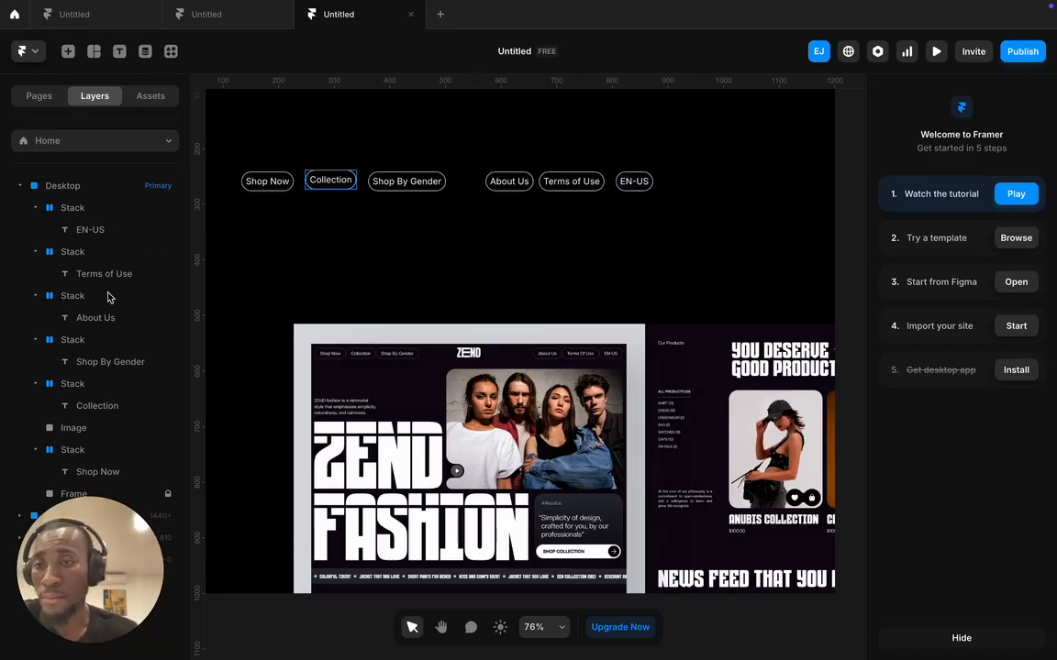
{"action": "left_click", "coordinate": [96, 209]}
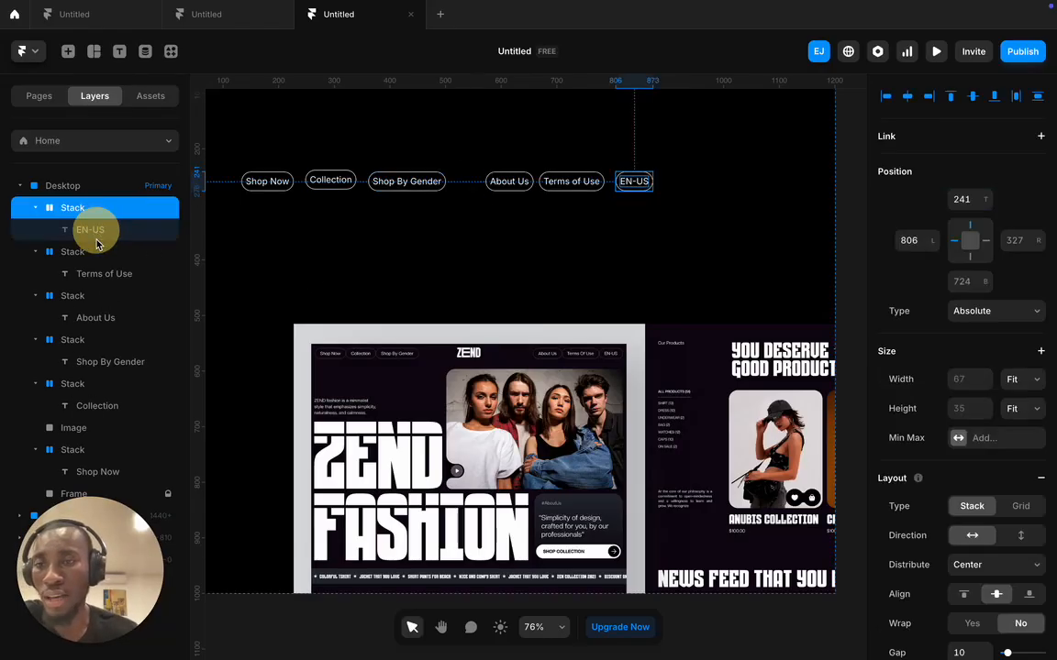
{"action": "left_click", "coordinate": [96, 251]}
{"action": "left_click", "coordinate": [96, 296]}
{"action": "left_click", "coordinate": [95, 339]}
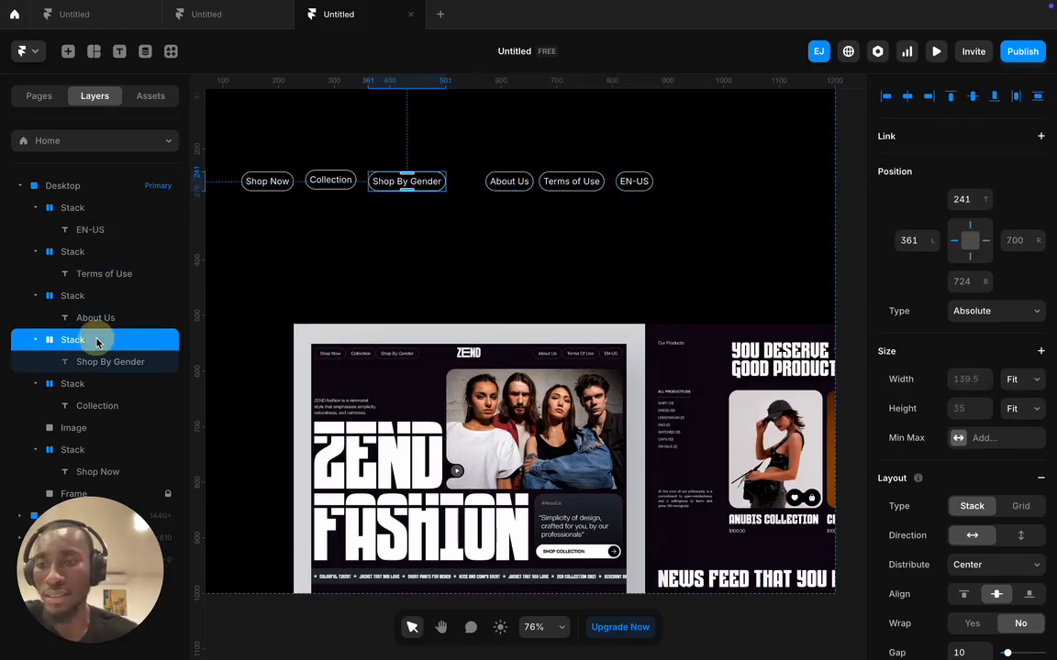
{"action": "left_click", "coordinate": [101, 382]}
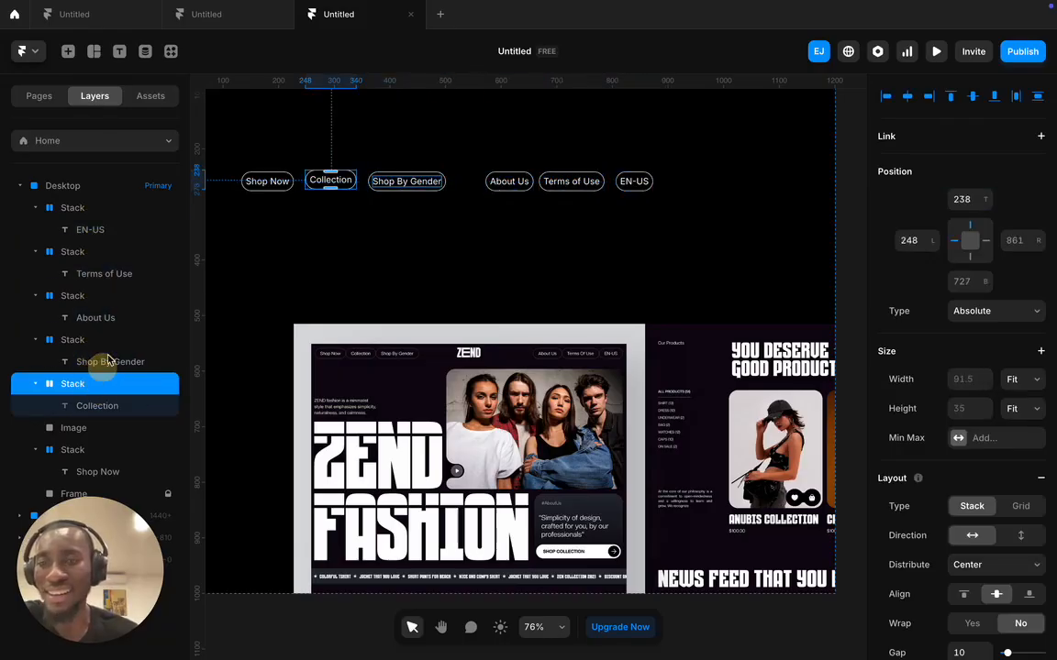
{"action": "left_click", "coordinate": [73, 209]}
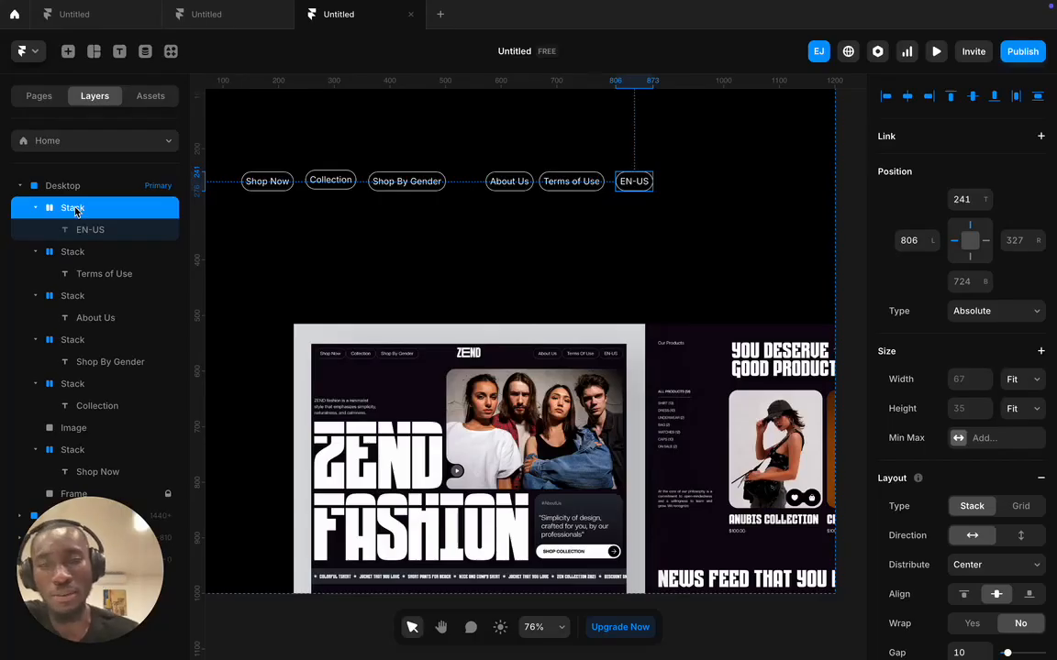
- Rename the first three pill stack layers EN-US, 'Terms of use' and 'About us'
{"action": "double_click", "coordinate": [73, 208]}
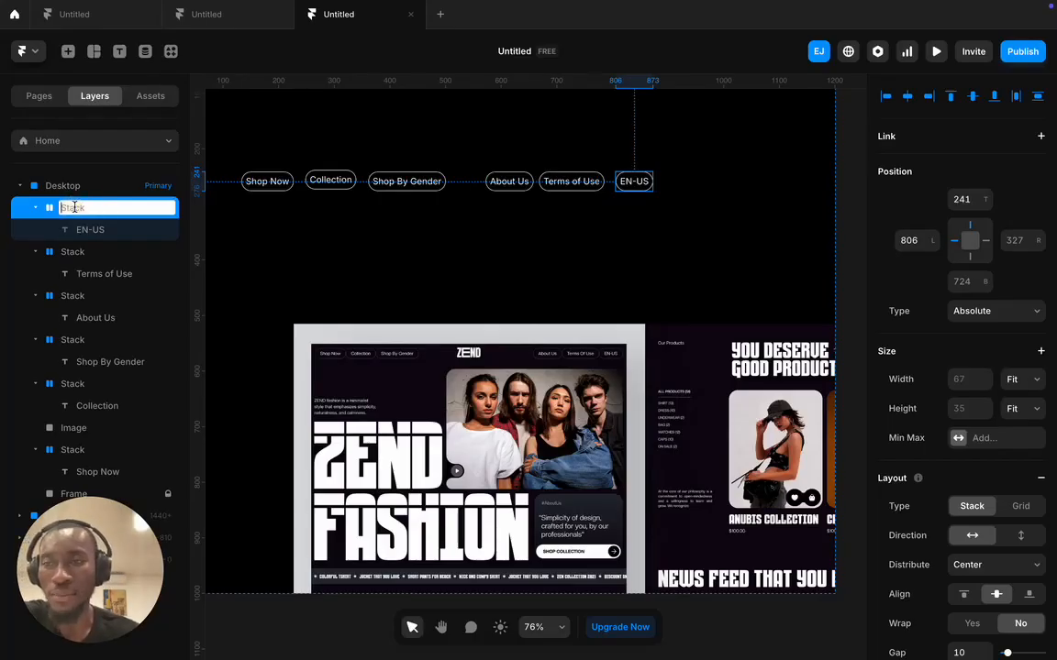
{"action": "type", "text": "EN-US"}
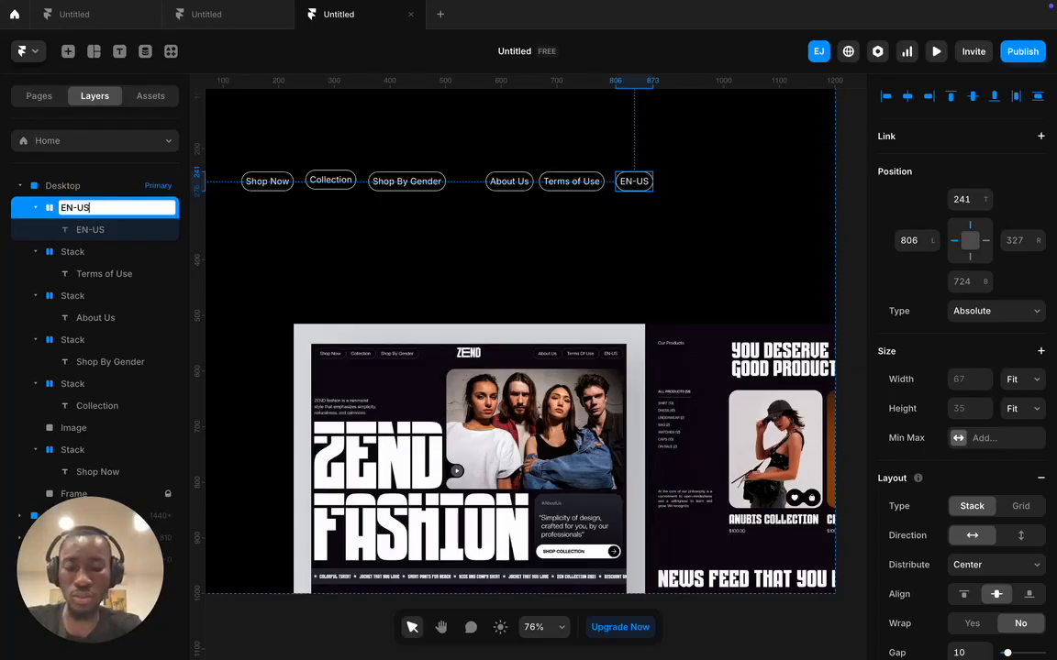
{"action": "left_click", "coordinate": [74, 251]}
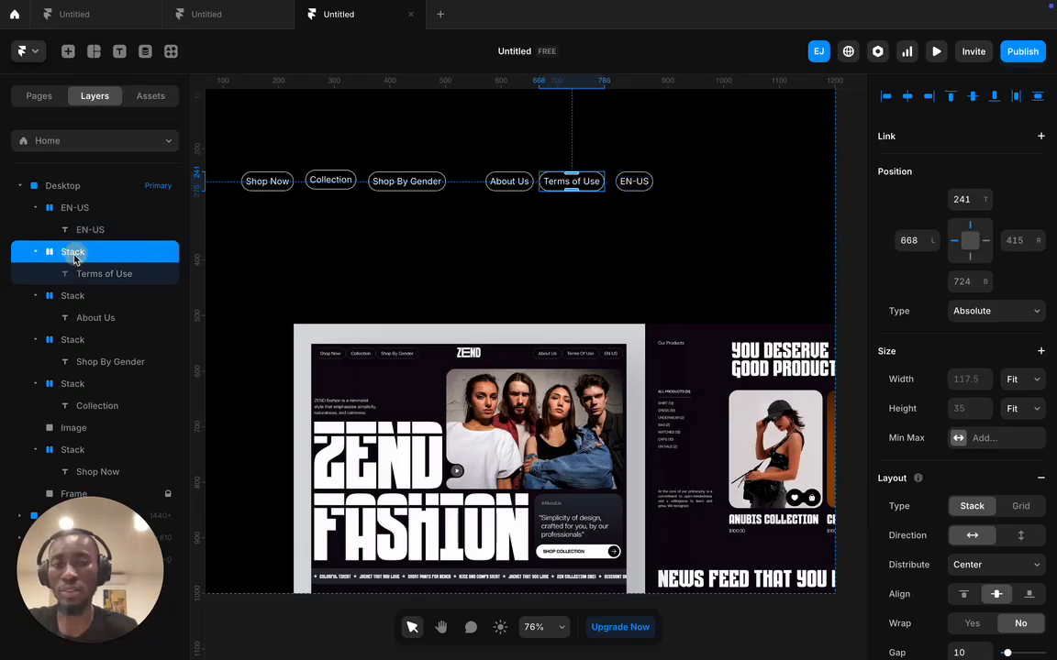
{"action": "double_click", "coordinate": [73, 252]}
{"action": "type", "text": "Terms of"}
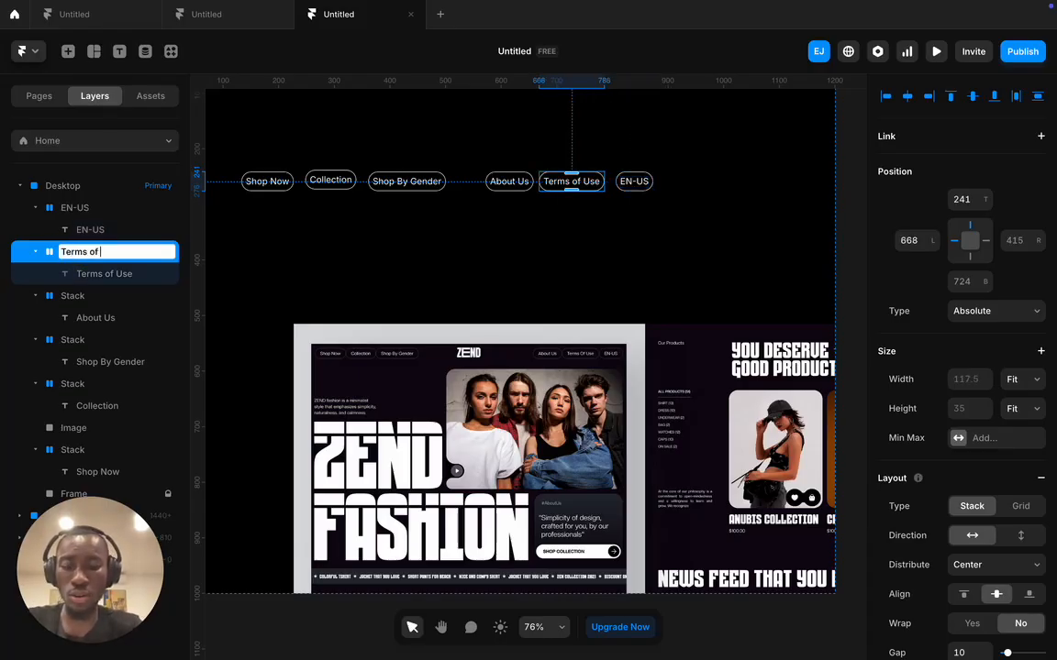
{"action": "type", "text": " use"}
{"action": "left_click", "coordinate": [70, 295]}
{"action": "double_click", "coordinate": [70, 295]}
{"action": "type", "text": "About us"}
{"action": "left_click", "coordinate": [81, 341]}
- Rename the remaining stack layers SBG, Collection and 'Shop Now'
{"action": "double_click", "coordinate": [81, 340]}
{"action": "type", "text": "SBG"}
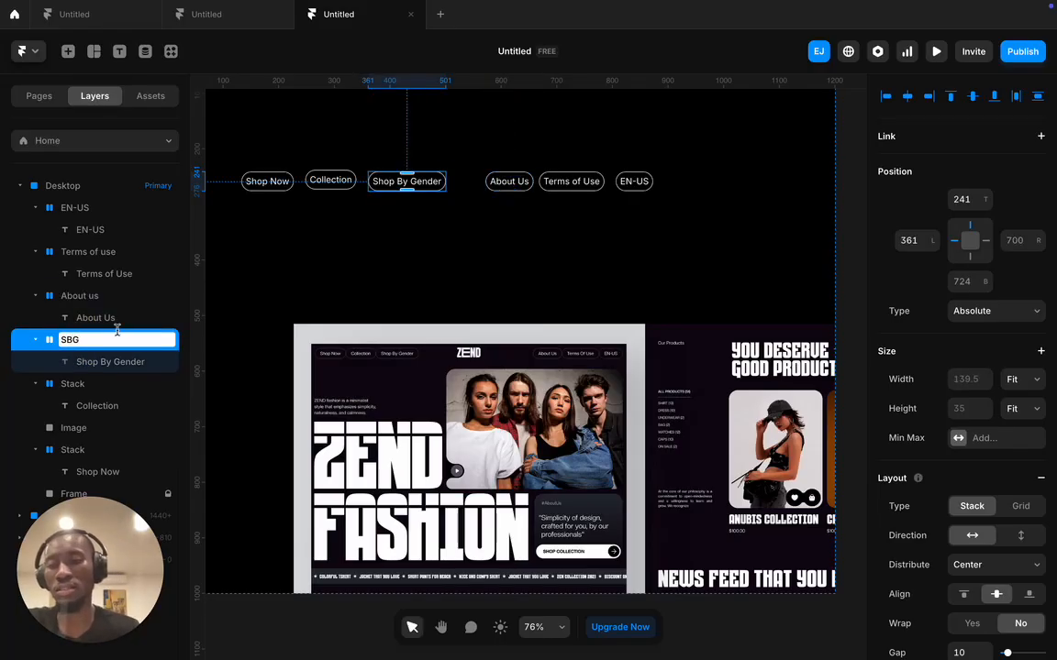
{"action": "left_click", "coordinate": [75, 384]}
{"action": "double_click", "coordinate": [78, 386]}
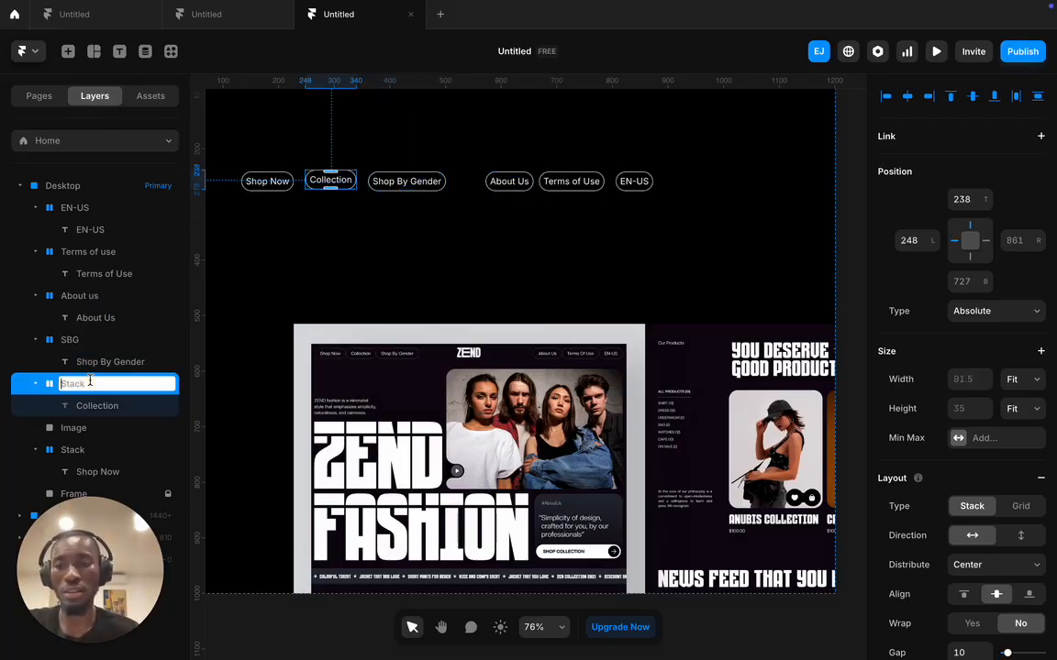
{"action": "type", "text": "Collection"}
{"action": "left_click", "coordinate": [75, 428]}
{"action": "double_click", "coordinate": [75, 449]}
{"action": "type", "text": "Shop No"}
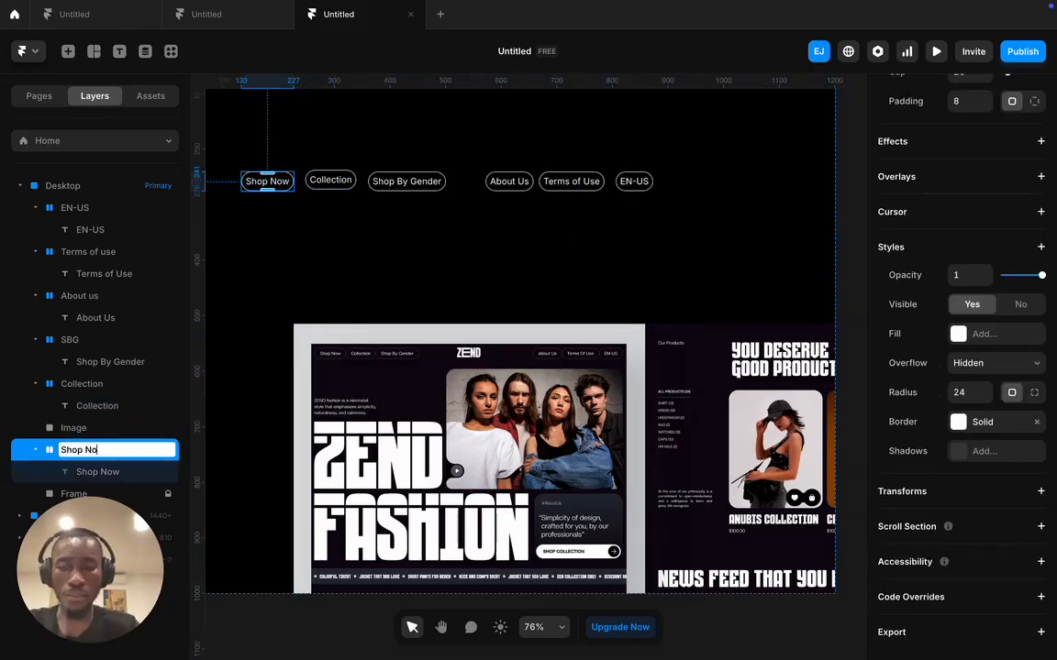
{"action": "type", "text": "w"}
{"action": "key", "text": "Return"}
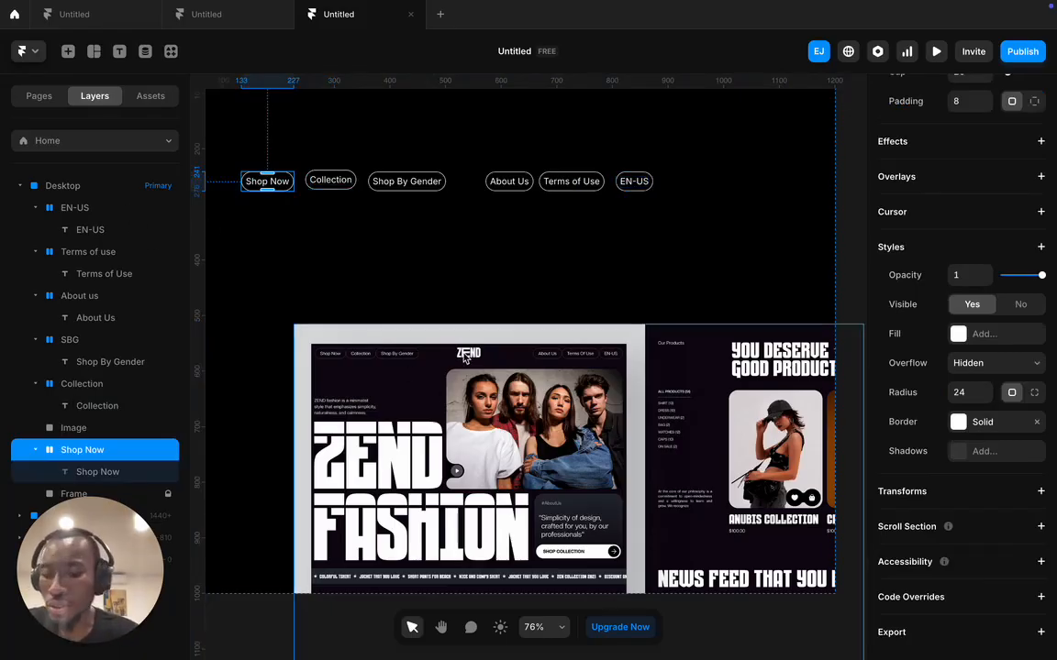
{"action": "scroll", "coordinate": [466, 358], "scroll_direction": "up", "scroll_amount": 5}
{"action": "scroll", "coordinate": [408, 354], "scroll_direction": "left", "scroll_amount": 1}
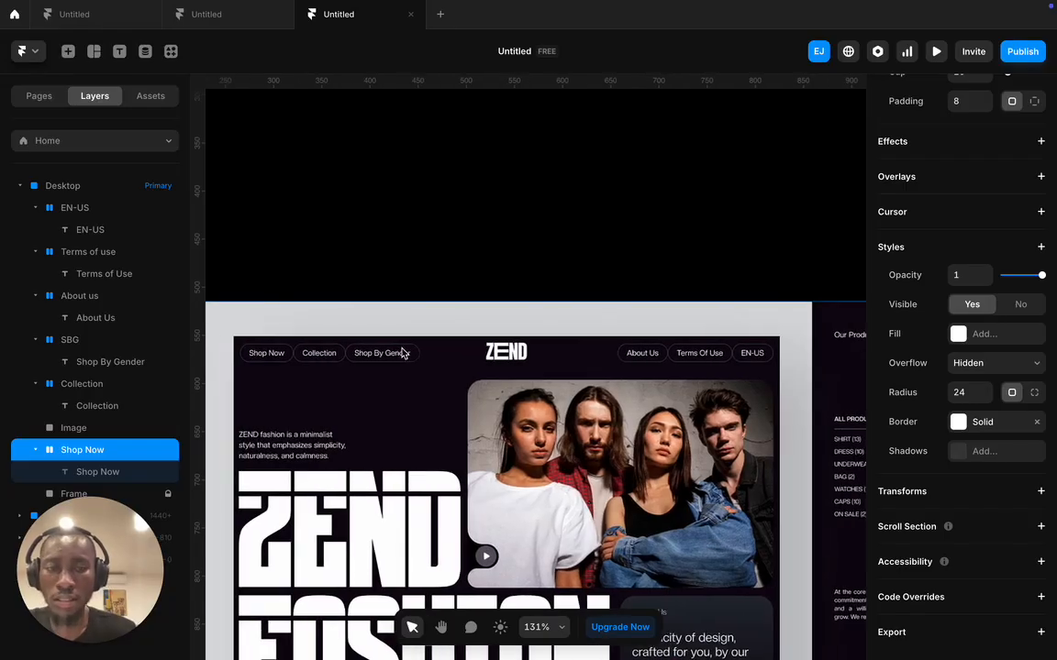
{"action": "scroll", "coordinate": [323, 354], "scroll_direction": "up", "scroll_amount": 2}
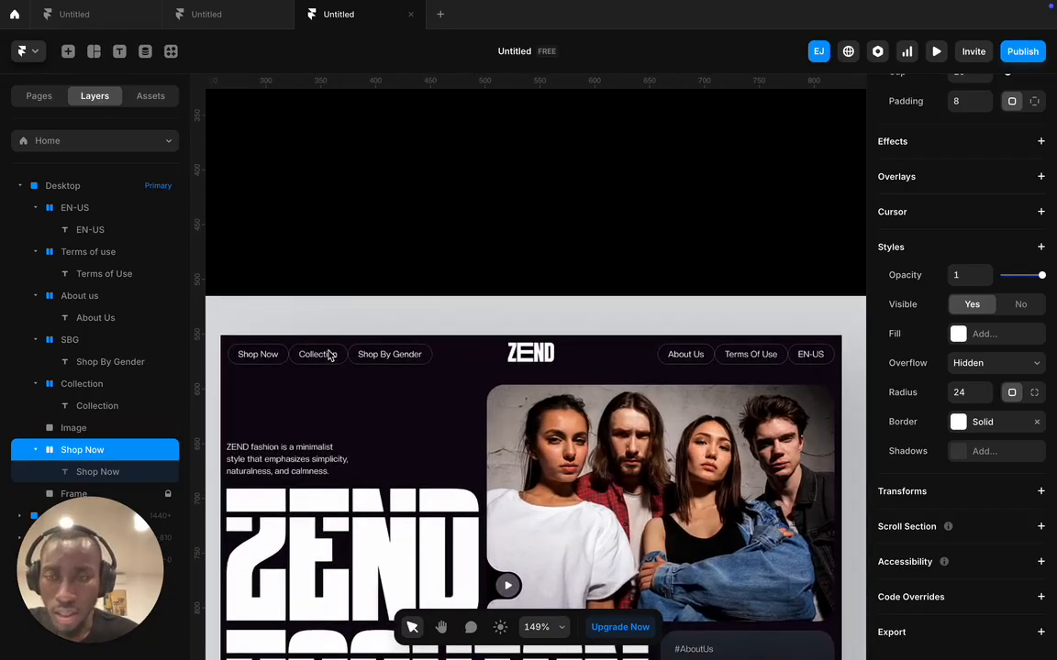
{"action": "scroll", "coordinate": [328, 354], "scroll_direction": "up", "scroll_amount": 4}
{"action": "scroll", "coordinate": [559, 371], "scroll_direction": "right", "scroll_amount": 2}
{"action": "scroll", "coordinate": [514, 376], "scroll_direction": "right", "scroll_amount": 1}
{"action": "scroll", "coordinate": [771, 358], "scroll_direction": "right", "scroll_amount": 4}
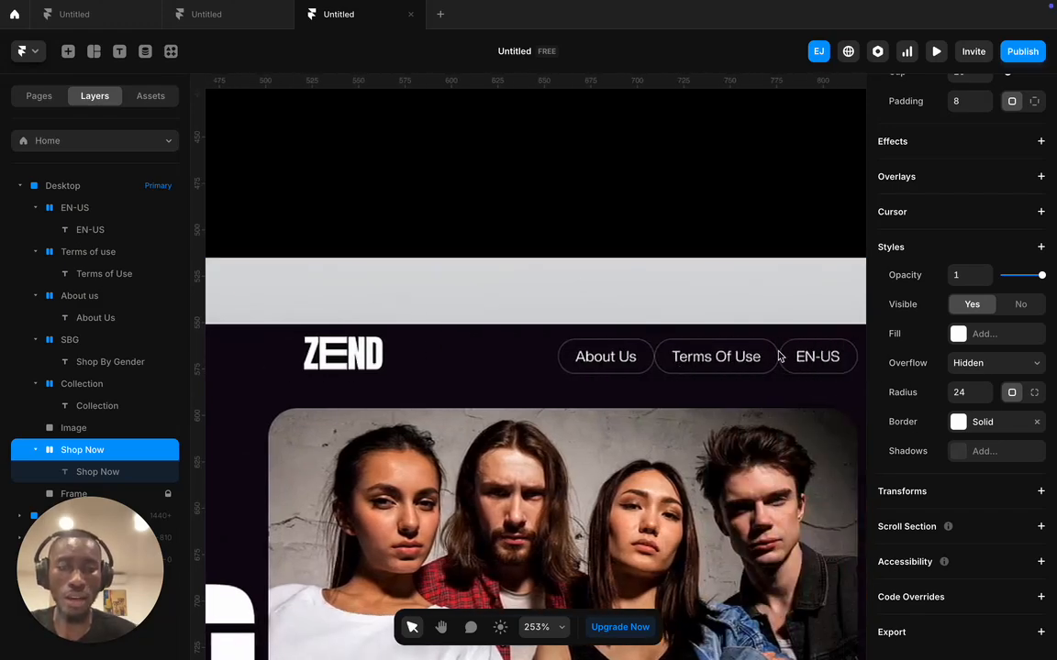
{"action": "scroll", "coordinate": [550, 359], "scroll_direction": "left", "scroll_amount": 2}
{"action": "scroll", "coordinate": [542, 361], "scroll_direction": "left", "scroll_amount": 4}
{"action": "scroll", "coordinate": [547, 364], "scroll_direction": "up", "scroll_amount": 1}
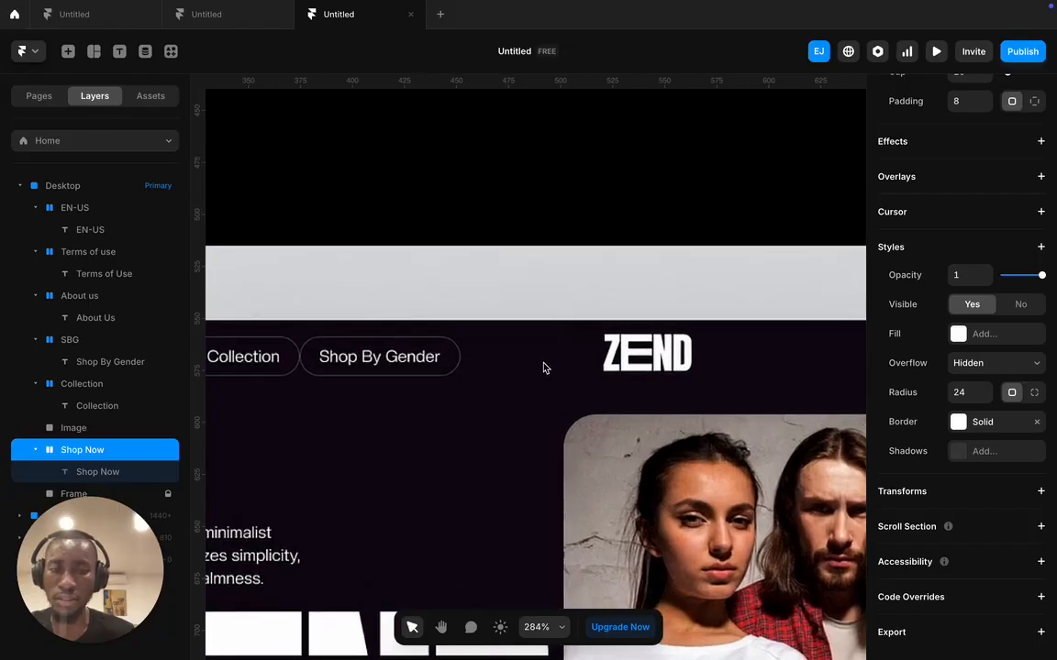
{"action": "scroll", "coordinate": [543, 366], "scroll_direction": "down", "scroll_amount": 5}
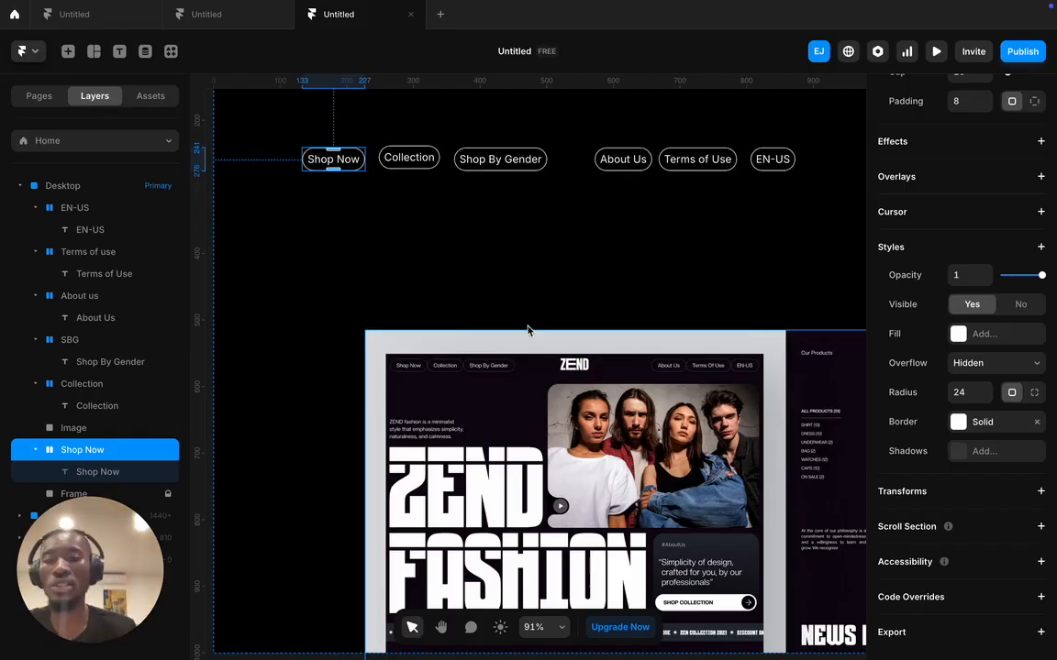
- Wrap the Shop Now, Collection and Shop By Gender buttons in a stack with Fit Content width
{"action": "left_click", "coordinate": [307, 145]}
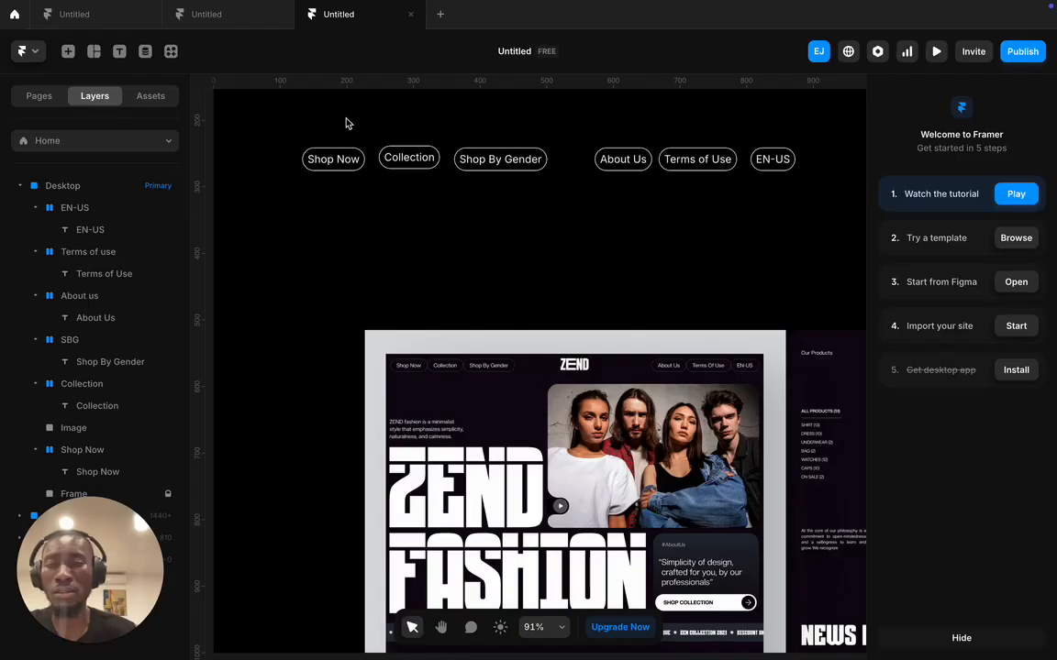
{"action": "left_click_drag", "start_coordinate": [293, 119], "coordinate": [555, 191]}
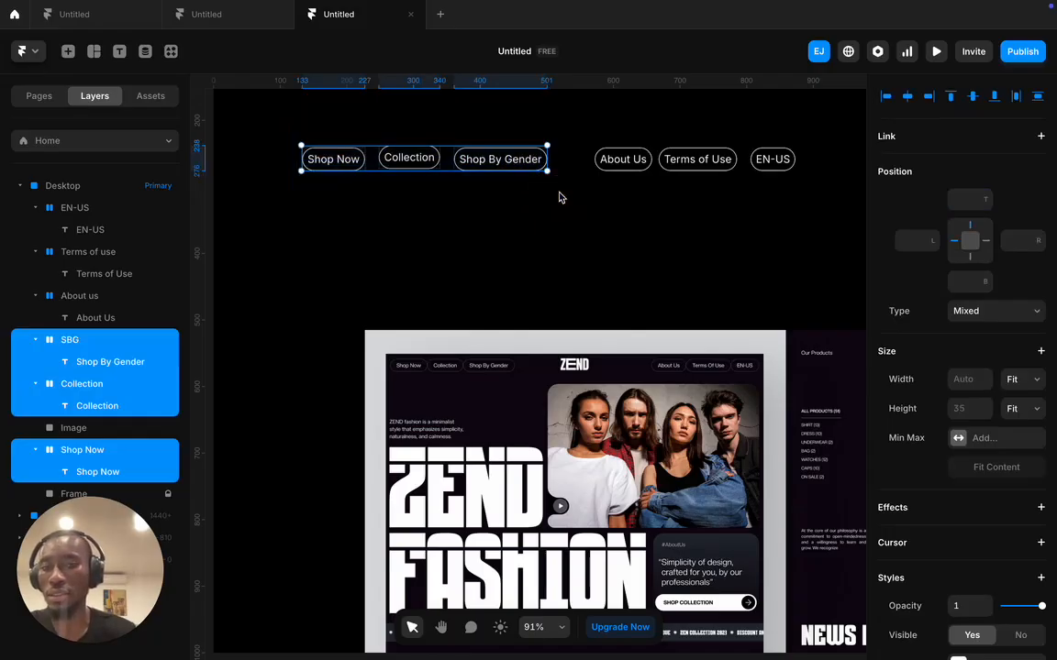
{"action": "right_click", "coordinate": [504, 165]}
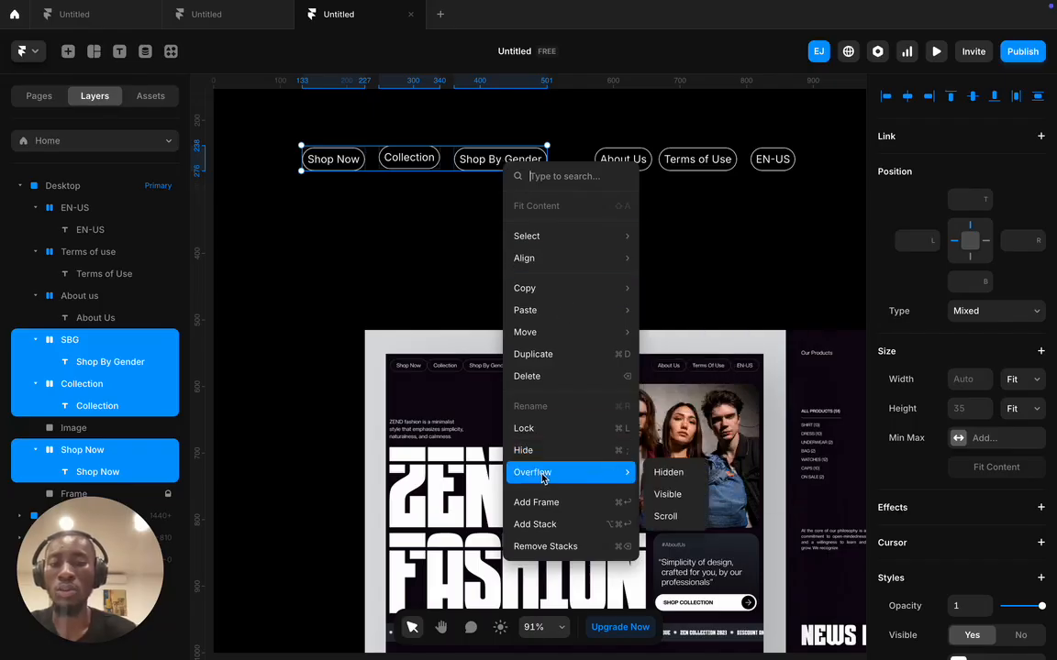
{"action": "left_click", "coordinate": [546, 528]}
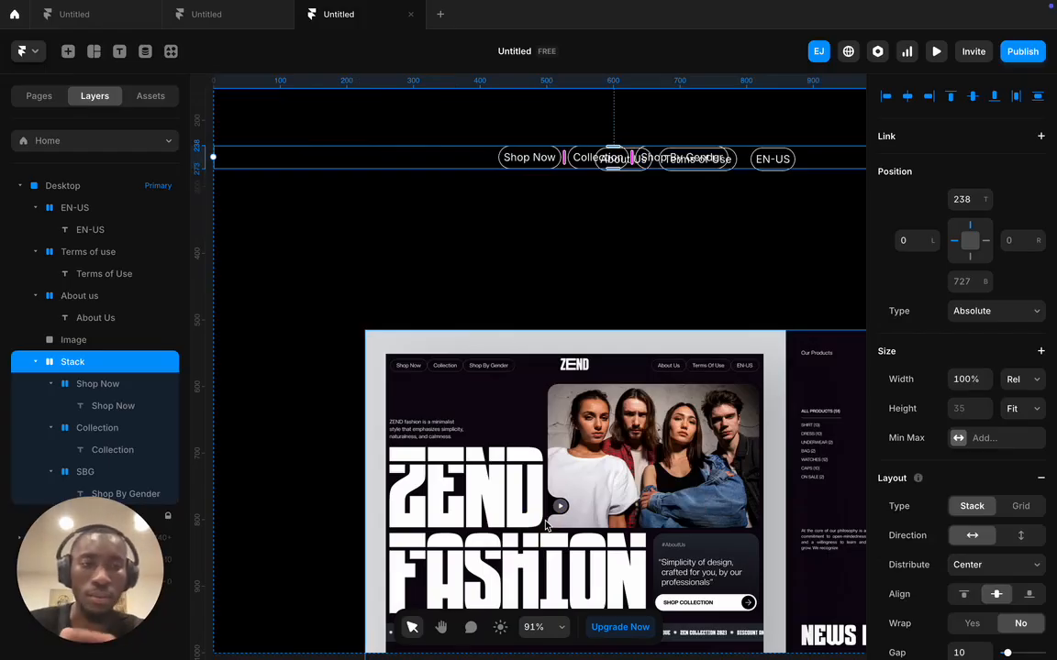
{"action": "left_click", "coordinate": [1006, 384]}
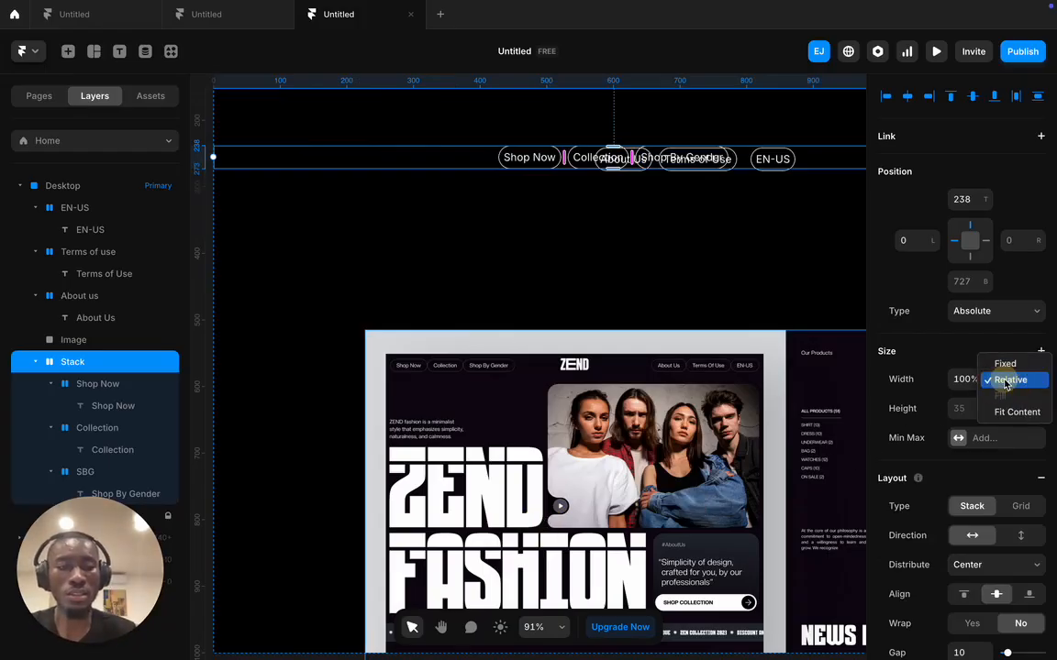
{"action": "left_click", "coordinate": [1011, 410]}
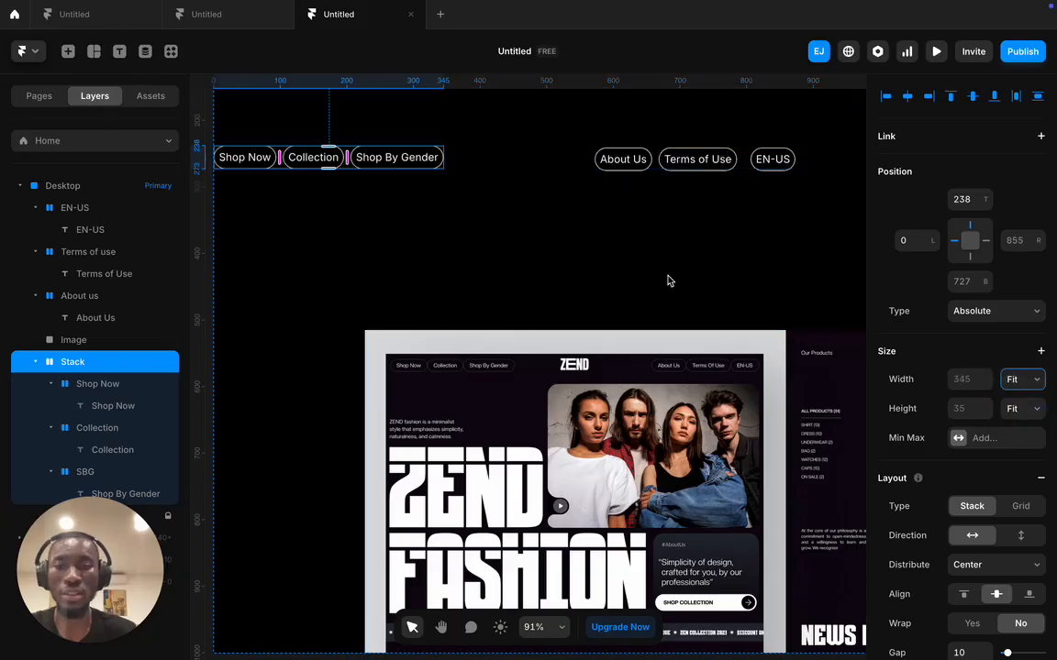
- Rename the new button stack layer Group1
{"action": "scroll", "coordinate": [993, 564], "scroll_direction": "down", "scroll_amount": 1}
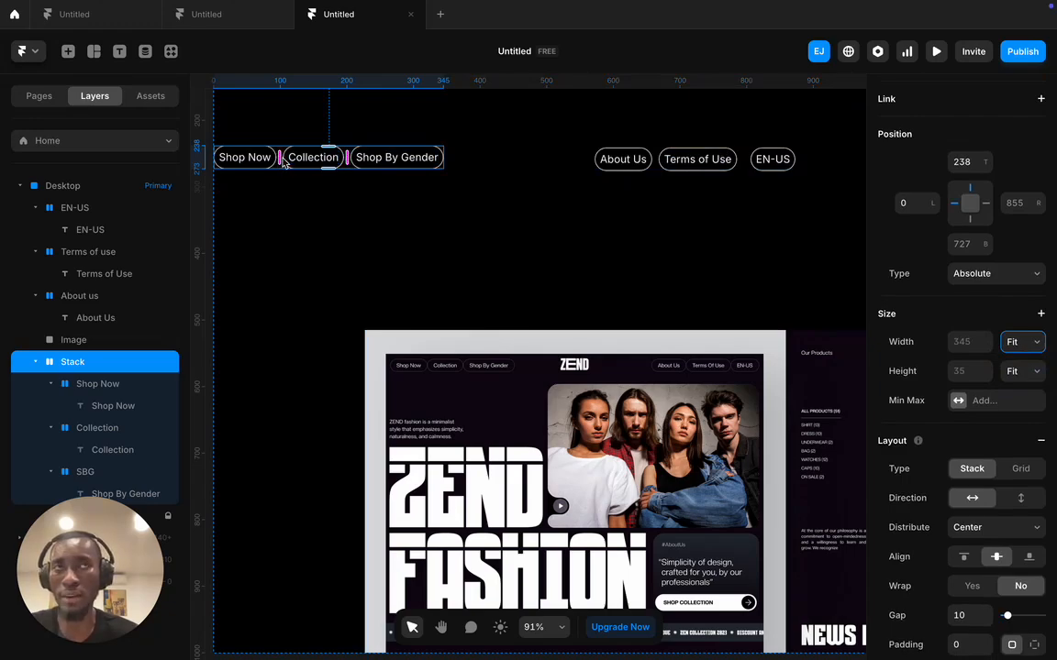
{"action": "left_click", "coordinate": [966, 616]}
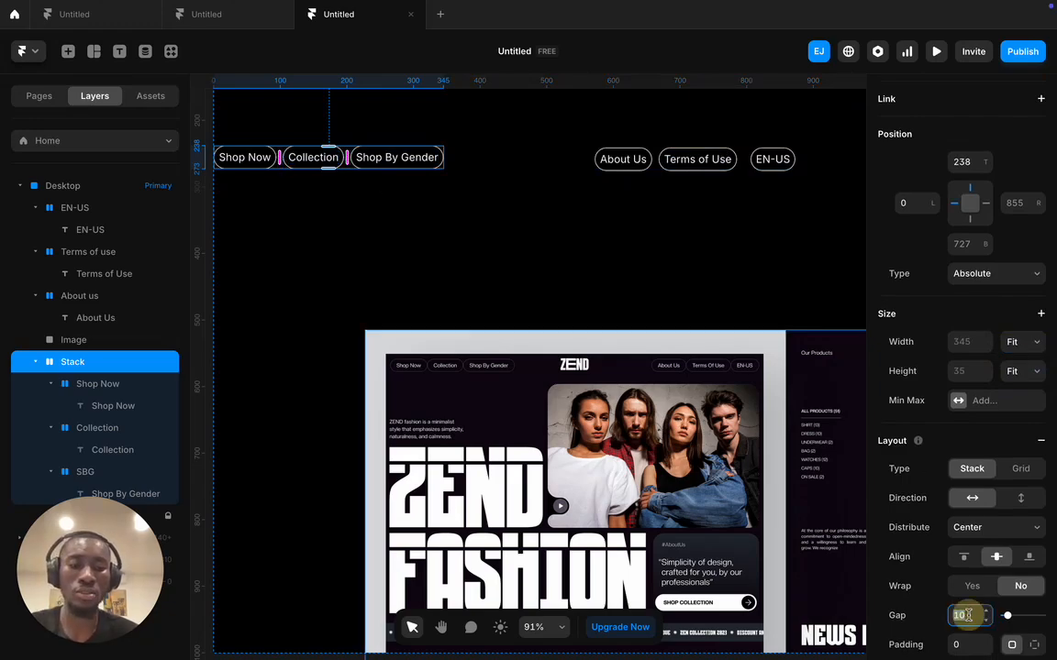
{"action": "scroll", "coordinate": [965, 616], "scroll_direction": "down", "scroll_amount": 2}
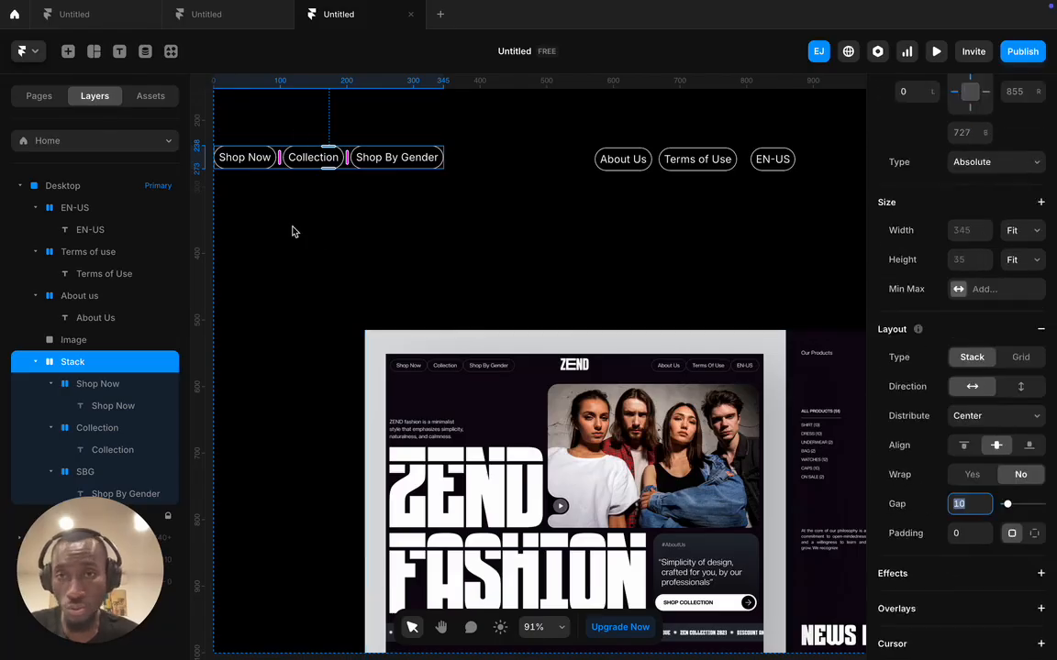
{"action": "double_click", "coordinate": [78, 361]}
{"action": "type", "text": "Group1"}
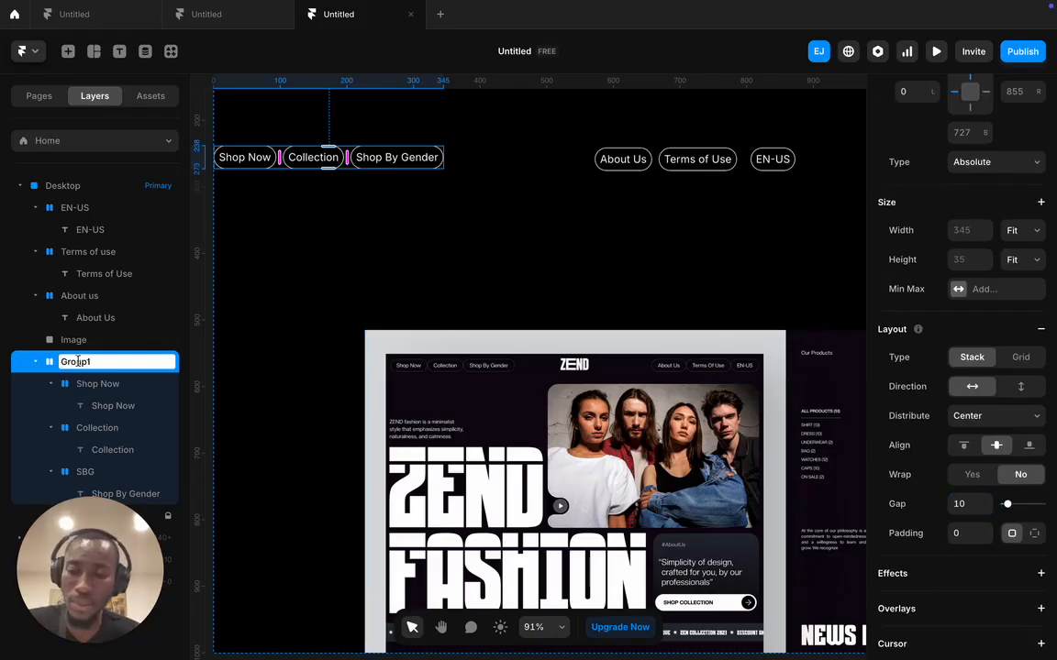
{"action": "left_click", "coordinate": [479, 188]}
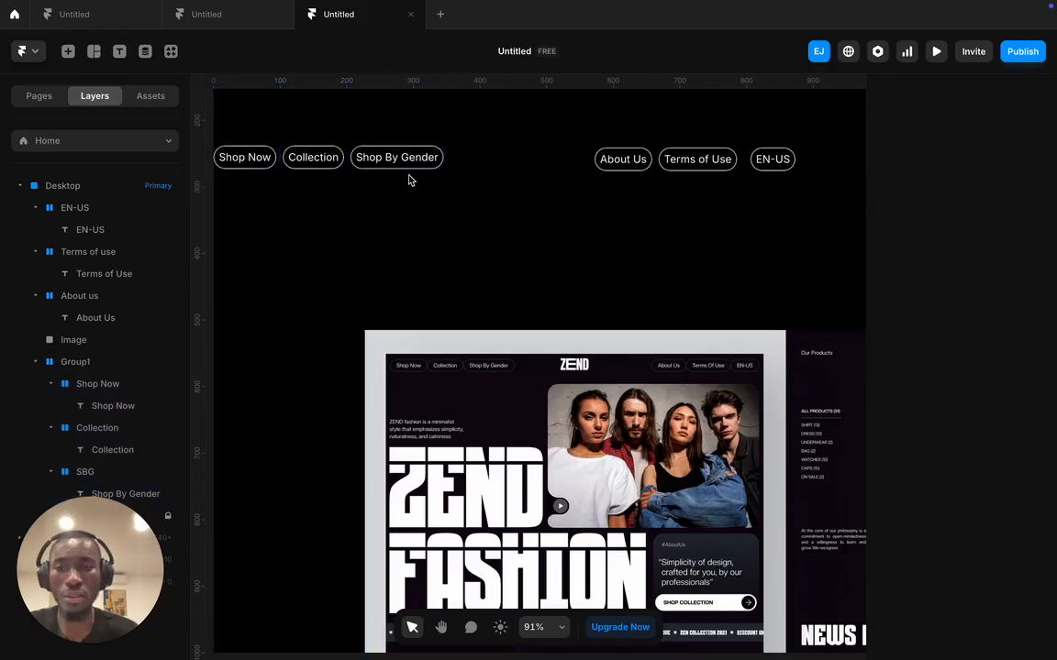
- Set Group1's gap between the pills to 0
{"action": "left_click", "coordinate": [348, 159]}
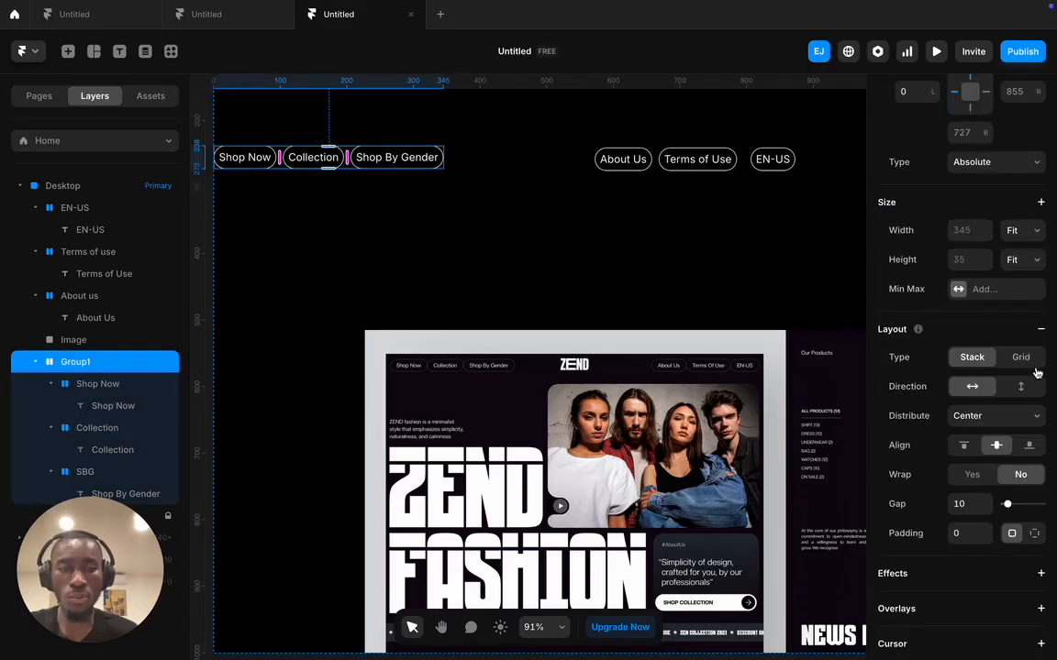
{"action": "left_click", "coordinate": [970, 504]}
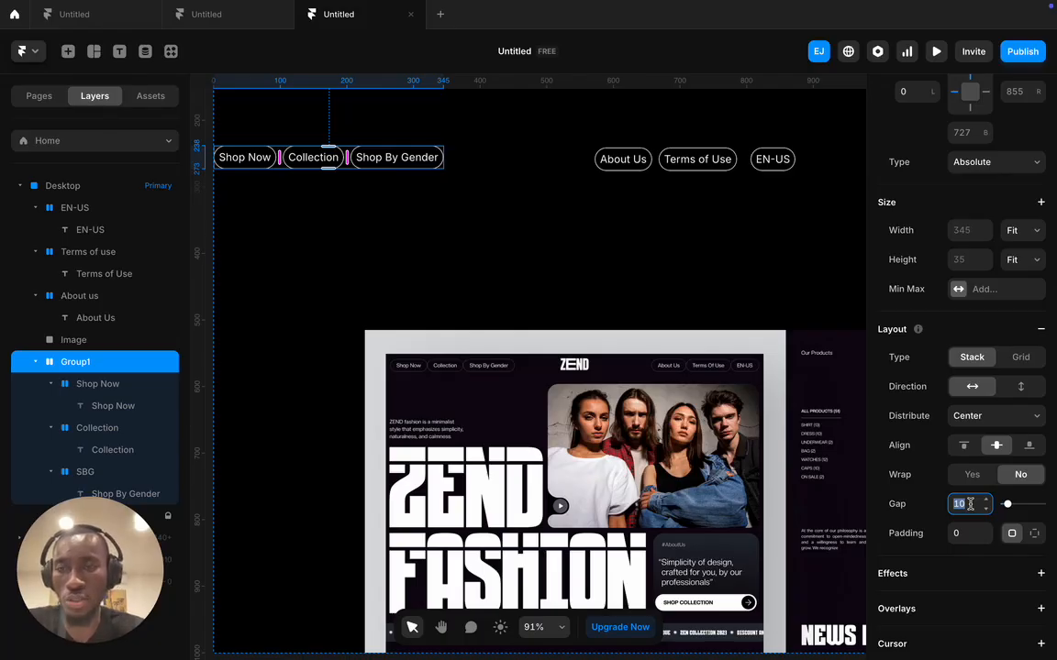
{"action": "type", "text": "0"}
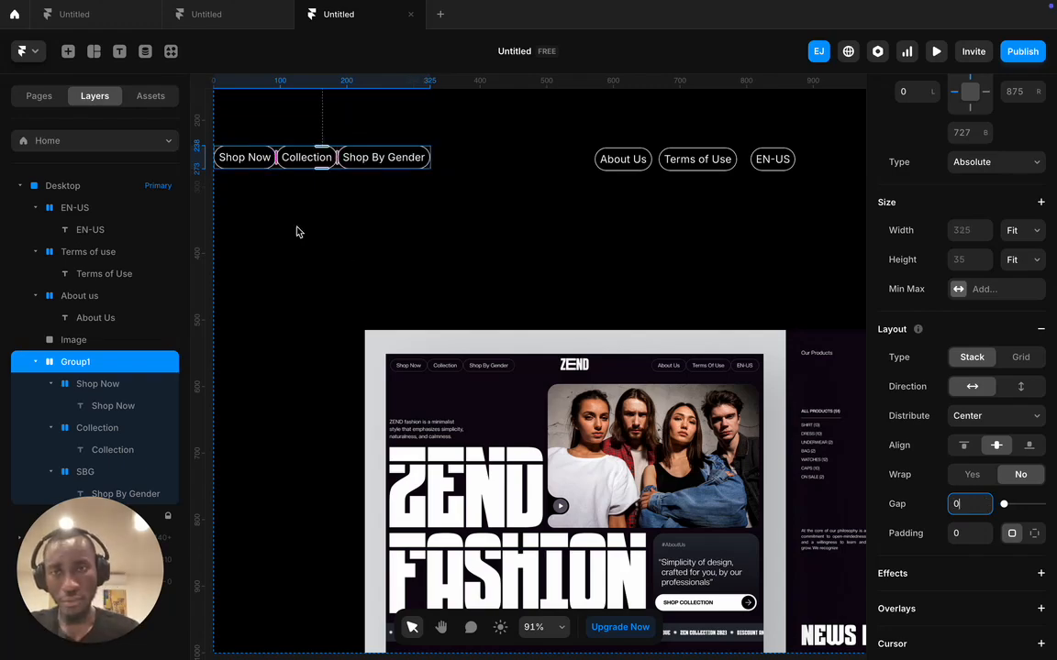
{"action": "scroll", "coordinate": [278, 173], "scroll_direction": "up", "scroll_amount": 3}
{"action": "scroll", "coordinate": [279, 181], "scroll_direction": "up", "scroll_amount": 5}
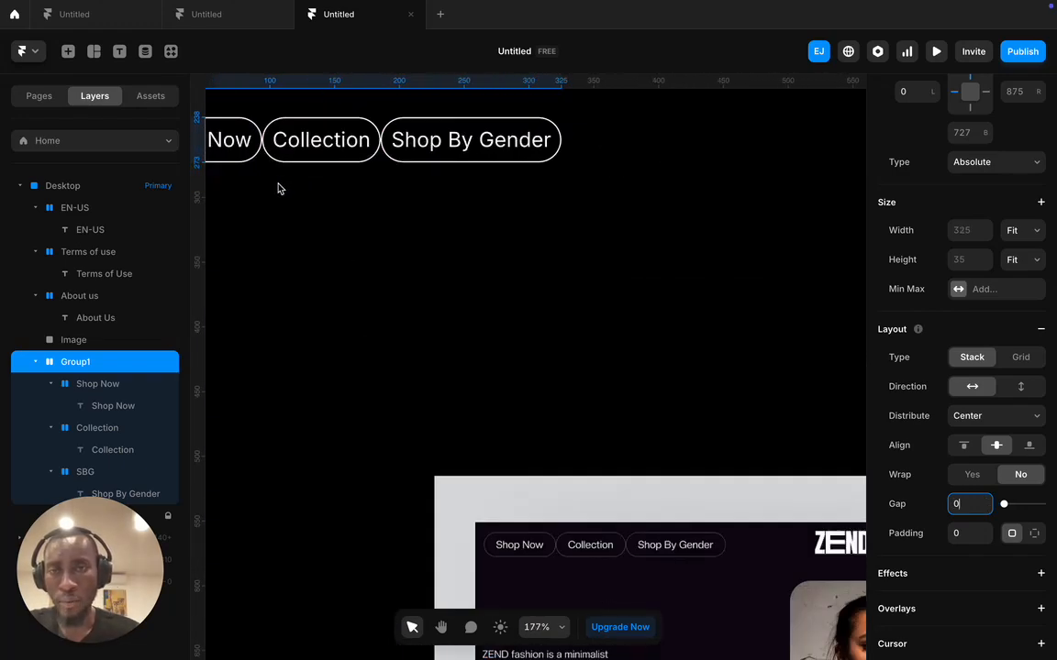
{"action": "key", "text": "Escape"}
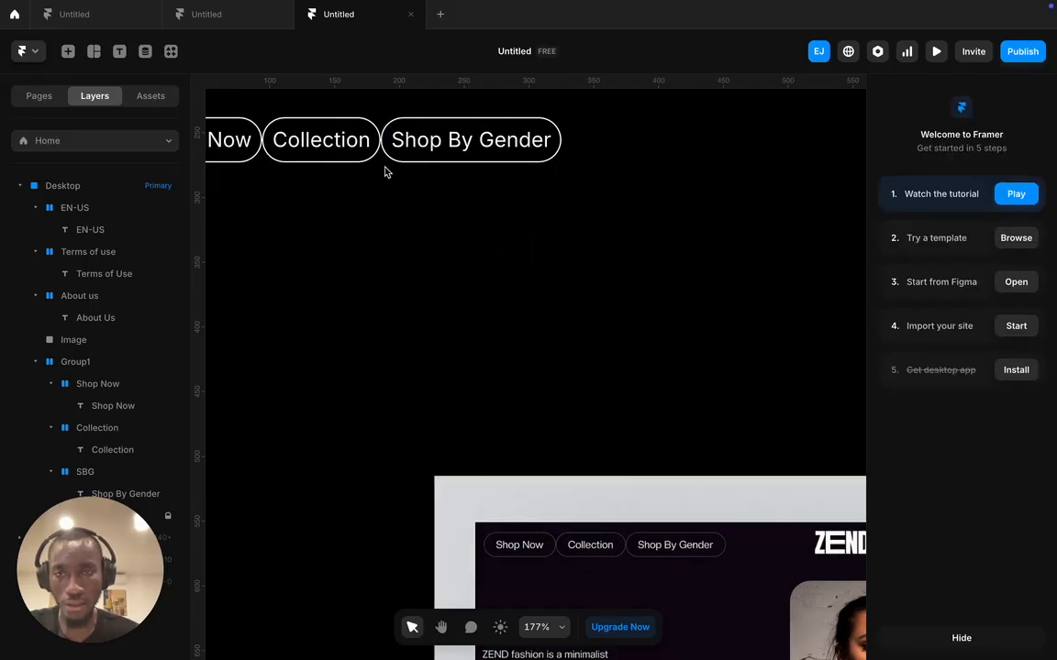
{"action": "scroll", "coordinate": [396, 208], "scroll_direction": "up", "scroll_amount": 1}
{"action": "scroll", "coordinate": [396, 208], "scroll_direction": "down", "scroll_amount": 8}
- Wrap the About Us, Terms of Use and EN-US buttons in a stack with Fit Content width
{"action": "scroll", "coordinate": [396, 206], "scroll_direction": "down", "scroll_amount": 1}
{"action": "left_click_drag", "start_coordinate": [617, 139], "coordinate": [818, 220]}
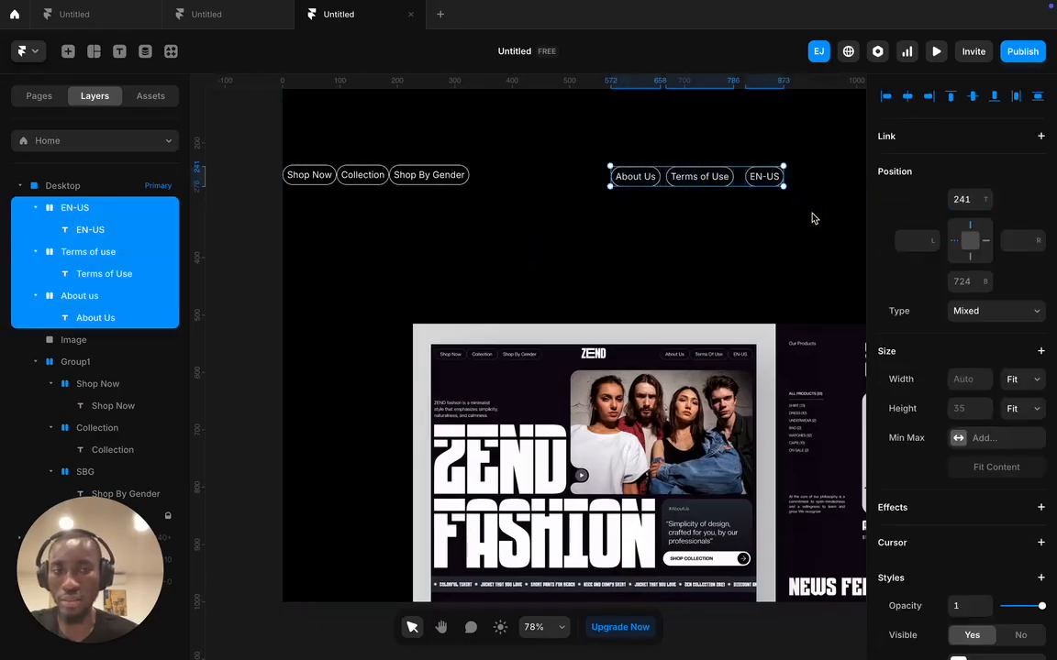
{"action": "right_click", "coordinate": [734, 184]}
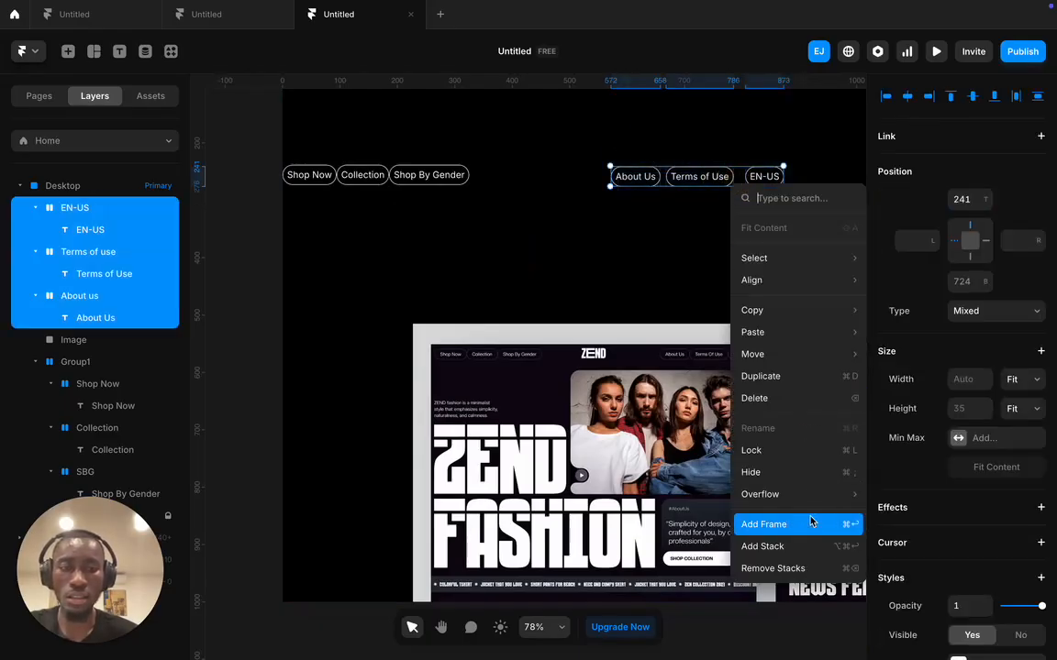
{"action": "left_click", "coordinate": [802, 547]}
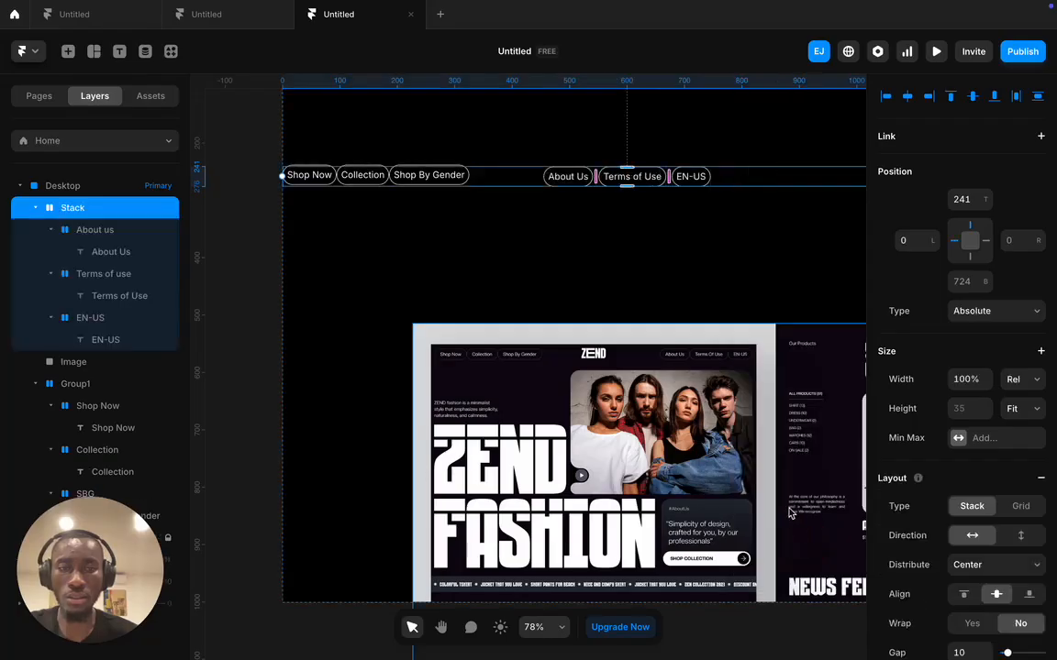
{"action": "left_click", "coordinate": [1024, 382]}
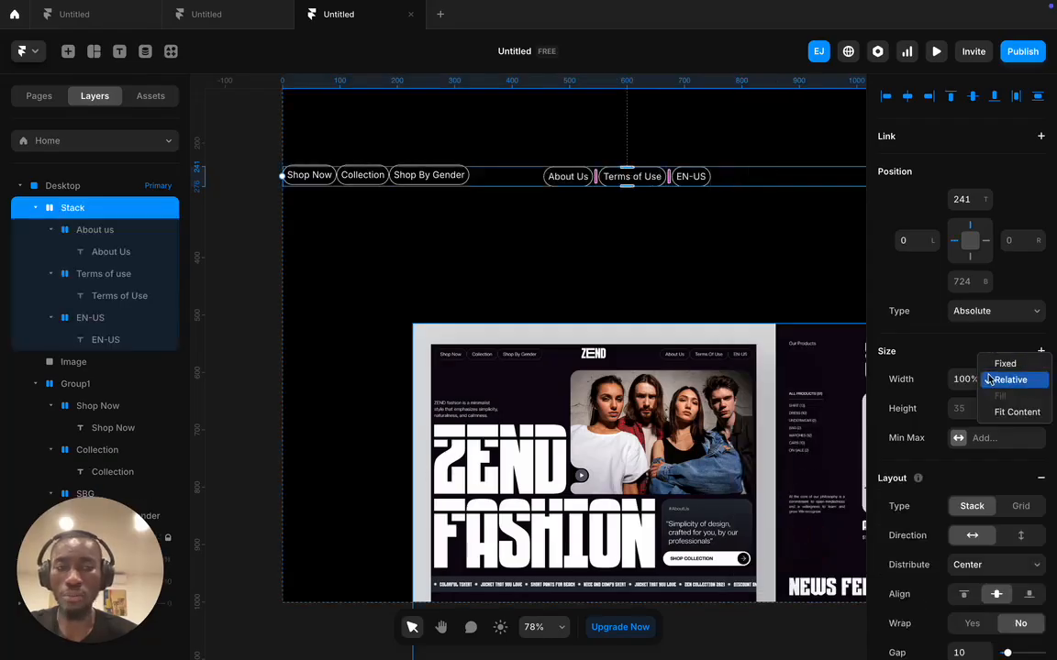
{"action": "left_click", "coordinate": [1017, 412]}
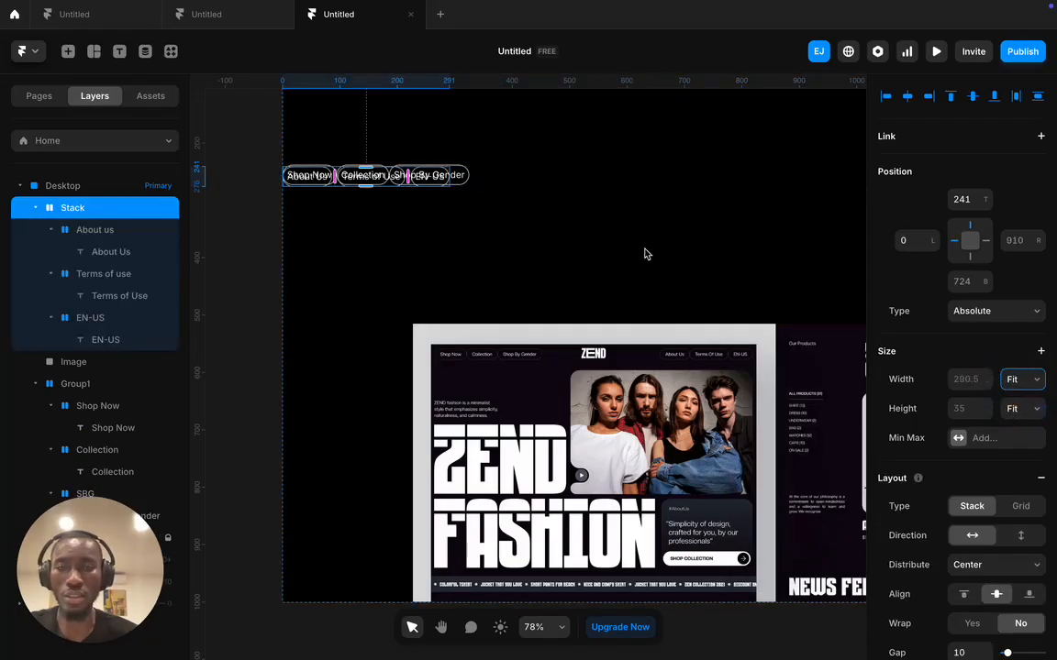
- Nudge the new right-hand stack to the right with the arrow keys
{"action": "left_click_drag", "start_coordinate": [438, 175], "coordinate": [546, 183]}
{"action": "key", "text": "super+z"}
{"action": "left_click", "coordinate": [73, 208]}
{"action": "key", "text": "Right"}
{"action": "key", "text": "Right"}
{"action": "key", "text": "Right"}
{"action": "key", "text": "Right"}
{"action": "key", "text": "Right"}
{"action": "key", "text": "Right"}
{"action": "key", "text": "Right"}
{"action": "key", "text": "Right"}
{"action": "key", "text": "Right"}
{"action": "key", "text": "Right"}
{"action": "key", "text": "Right"}
{"action": "key", "text": "Right"}
{"action": "key", "text": "Right"}
{"action": "key", "text": "Right"}
{"action": "key", "text": "Right"}
{"action": "key", "text": "Right"}
{"action": "key", "text": "Right"}
{"action": "key", "text": "Right"}
{"action": "key", "text": "Right"}
{"action": "key", "text": "Right"}
{"action": "key", "text": "Right"}
{"action": "key", "text": "Right"}
{"action": "key", "text": "Right"}
{"action": "key", "text": "Right"}
{"action": "key", "text": "Right"}
{"action": "key", "text": "Right"}
{"action": "key", "text": "Right"}
{"action": "key", "text": "Right"}
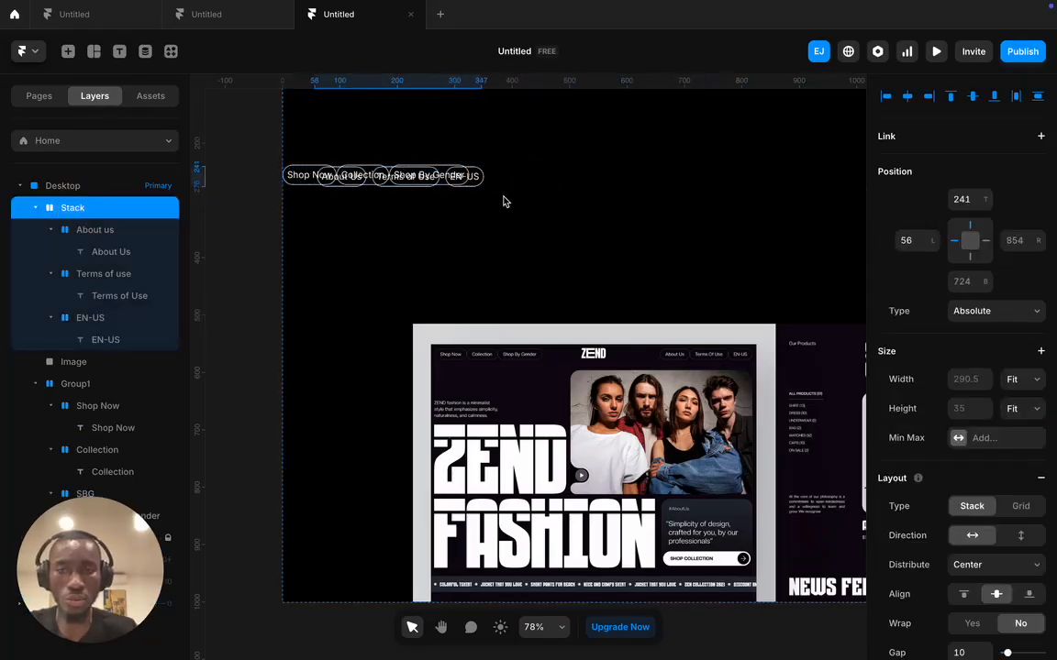
{"action": "key", "text": "Right"}
{"action": "key", "text": "Right"}
{"action": "key", "text": "Right"}
{"action": "key", "text": "Right"}
{"action": "key", "text": "Right"}
{"action": "key", "text": "Right"}
{"action": "key", "text": "Right"}
{"action": "key", "text": "Right"}
{"action": "key", "text": "Right"}
{"action": "key", "text": "Right"}
{"action": "key", "text": "Right"}
{"action": "key", "text": "Right"}
{"action": "key", "text": "Right"}
{"action": "key", "text": "Right"}
{"action": "key", "text": "Right"}
{"action": "key", "text": "Right"}
{"action": "key", "text": "Right"}
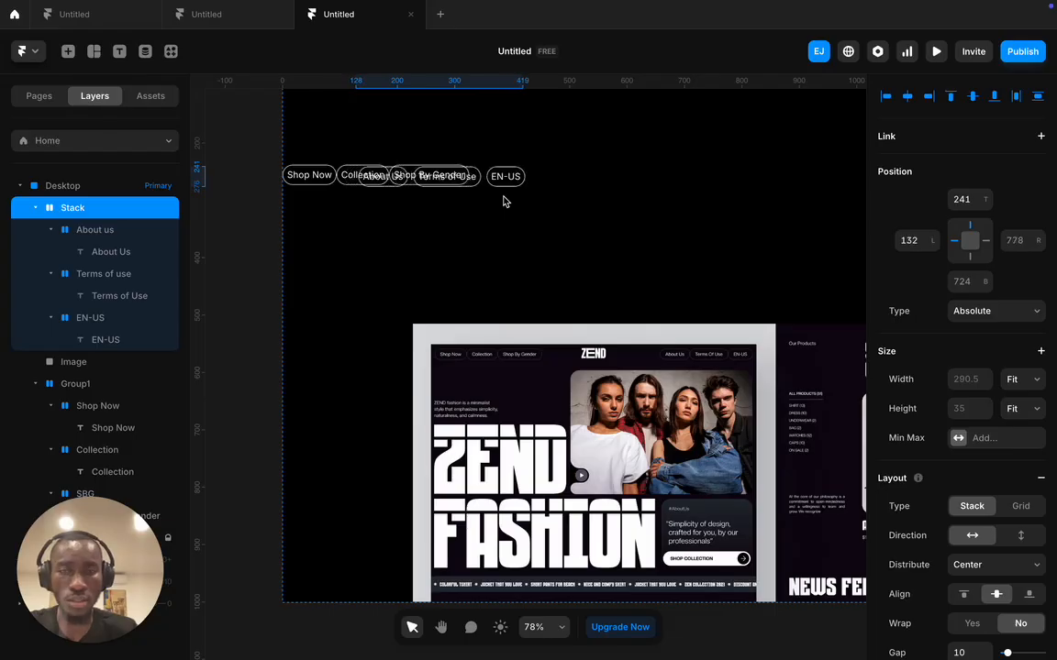
{"action": "key", "text": "Right"}
{"action": "key", "text": "Right"}
{"action": "key", "text": "Right"}
{"action": "key", "text": "Right"}
{"action": "key", "text": "Right"}
{"action": "key", "text": "Right"}
{"action": "key", "text": "Right"}
{"action": "key", "text": "Right"}
{"action": "key", "text": "Right"}
{"action": "key", "text": "Right"}
{"action": "key", "text": "Right"}
{"action": "key", "text": "Right"}
{"action": "key", "text": "Right"}
{"action": "key", "text": "Right"}
{"action": "key", "text": "Right"}
{"action": "key", "text": "Right"}
{"action": "key", "text": "Right"}
{"action": "key", "text": "Right"}
{"action": "key", "text": "Right"}
{"action": "key", "text": "Right"}
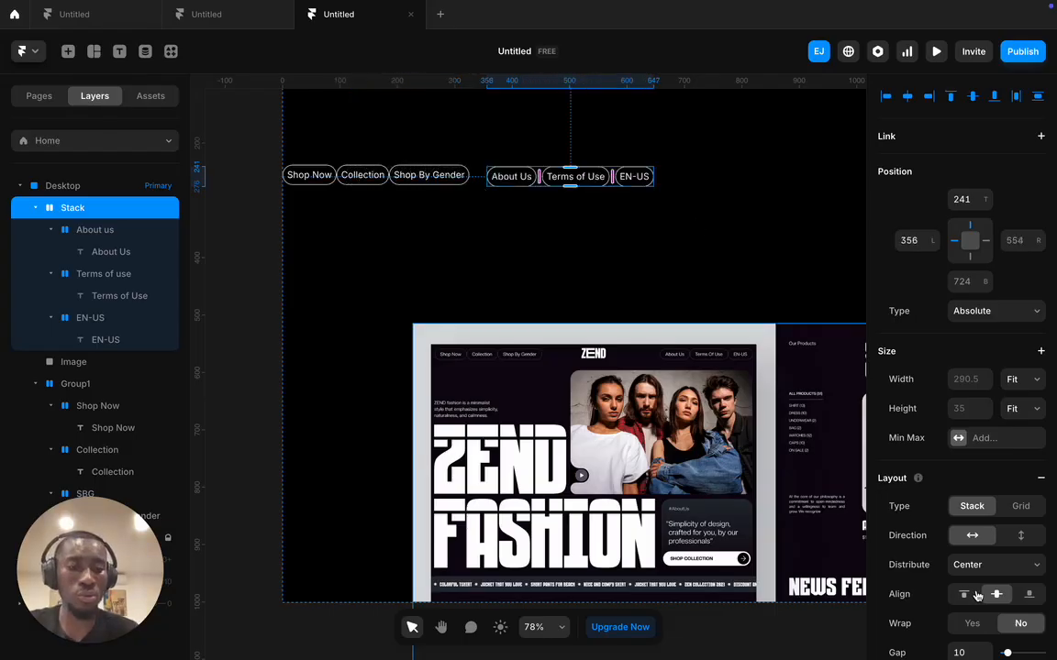
- Set the stack's gap to 0 and rename the layer Group2
{"action": "scroll", "coordinate": [963, 596], "scroll_direction": "down", "scroll_amount": 1}
{"action": "type", "text": "0"}
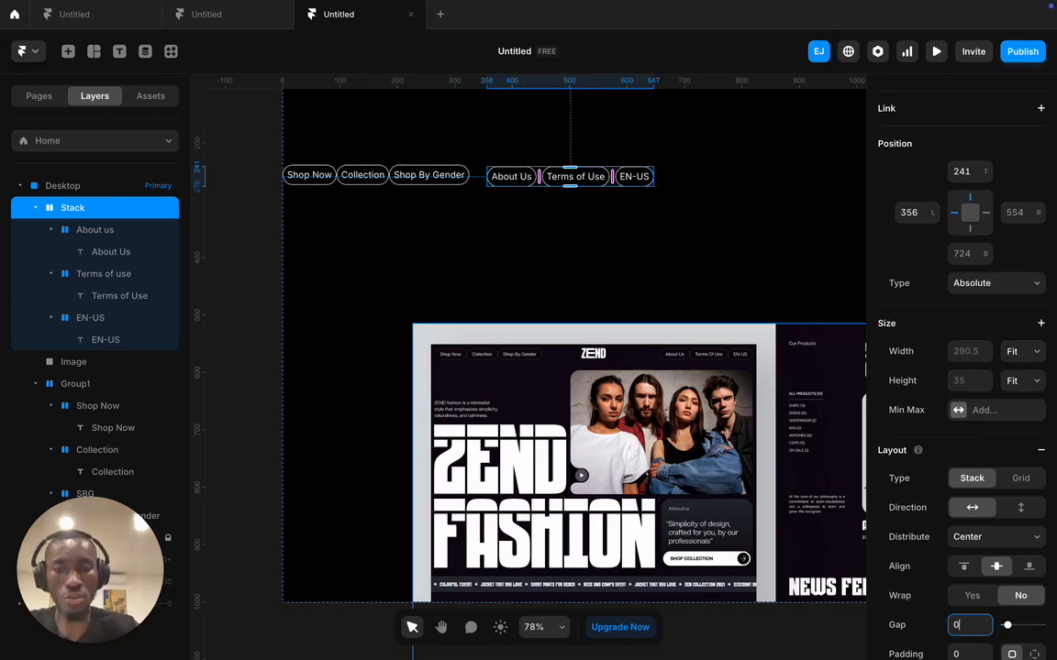
{"action": "key", "text": "Return"}
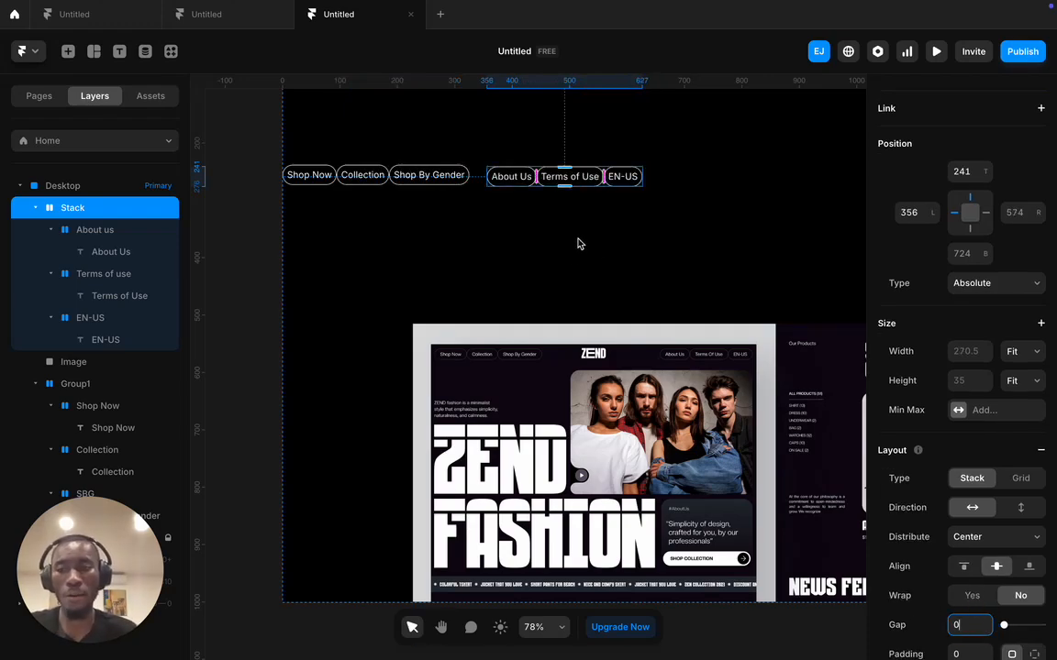
{"action": "double_click", "coordinate": [64, 207]}
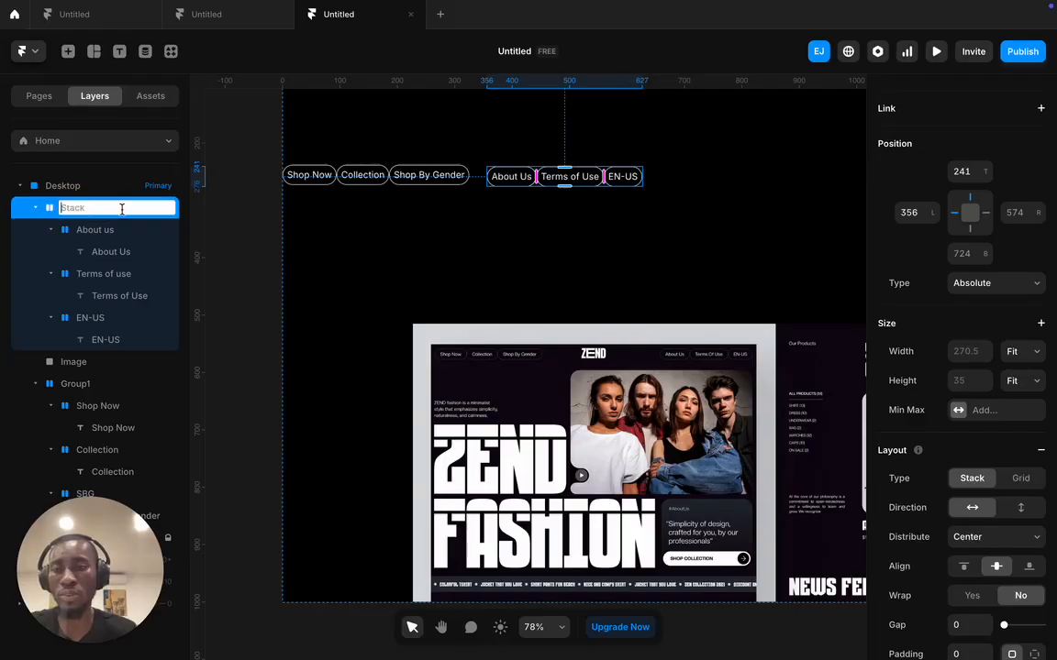
{"action": "type", "text": "Grou"}
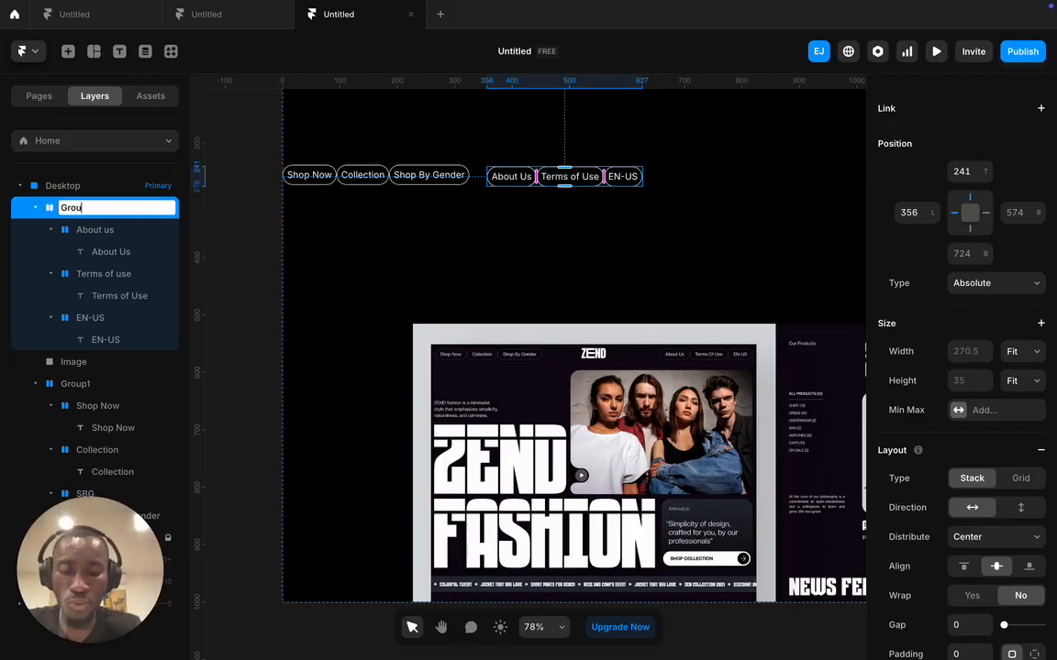
{"action": "key", "text": "Return"}
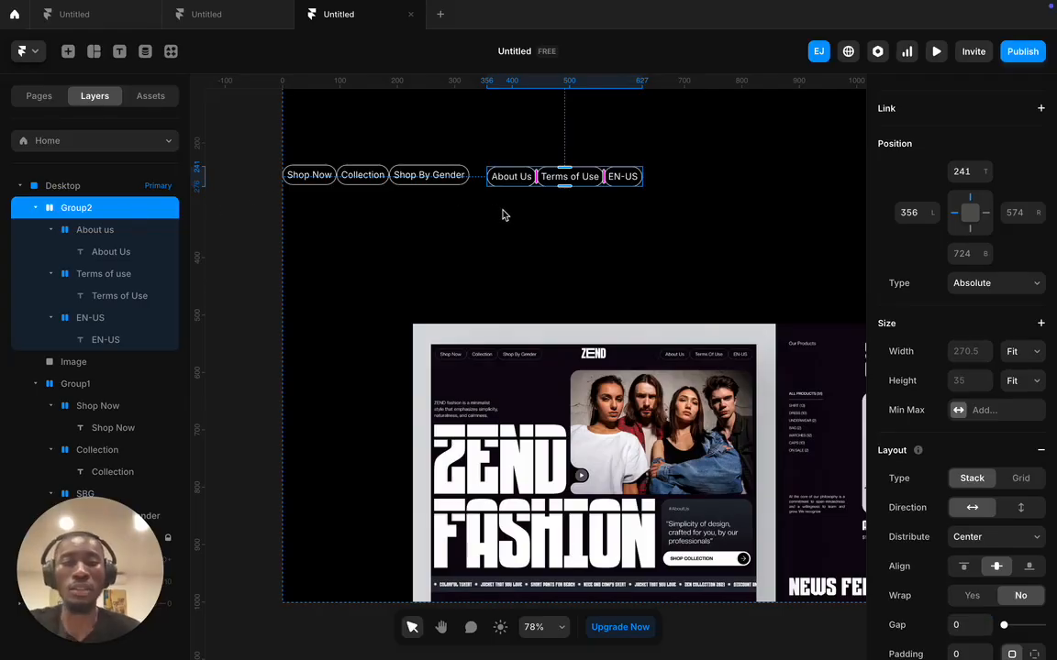
- Drag the About Us, Terms of Use and EN-US pills further right, away from Group1
{"action": "left_click", "coordinate": [426, 209]}
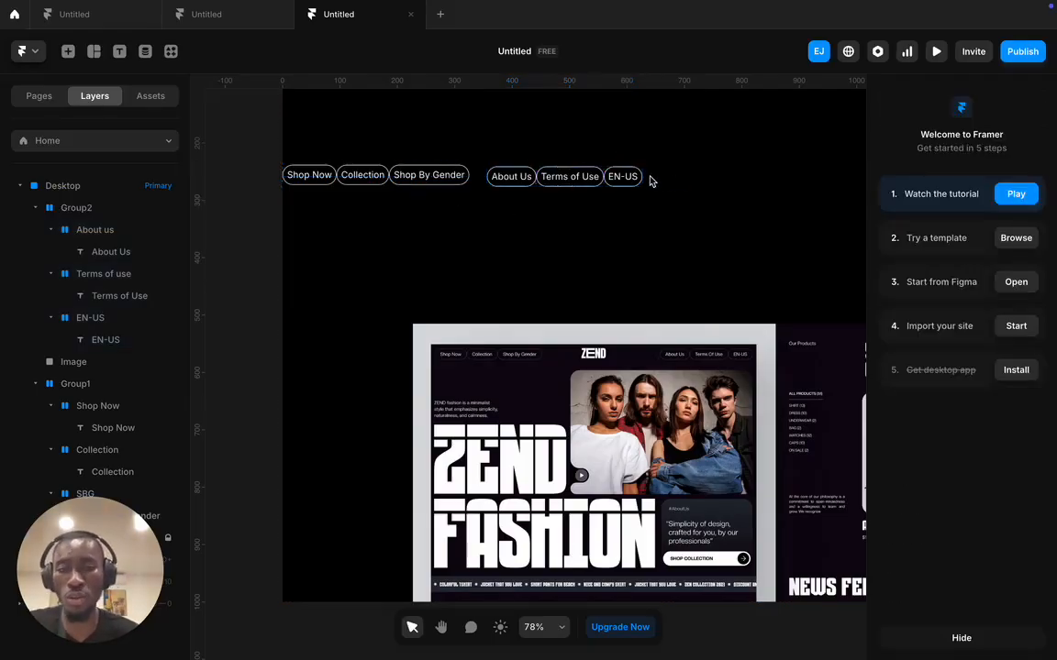
{"action": "left_click_drag", "start_coordinate": [441, 130], "coordinate": [629, 199]}
{"action": "left_click_drag", "start_coordinate": [551, 175], "coordinate": [719, 175]}
- Place a text layer reading 'ZEND' between the two pill groups
{"action": "left_click", "coordinate": [588, 153]}
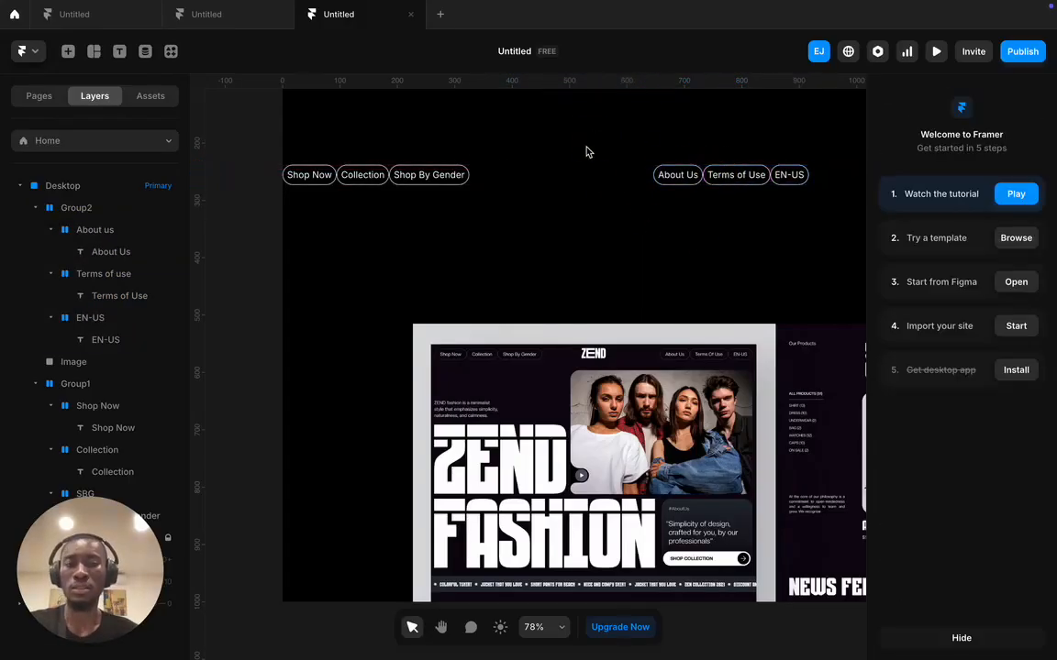
{"action": "key", "text": "t"}
{"action": "left_click", "coordinate": [547, 169]}
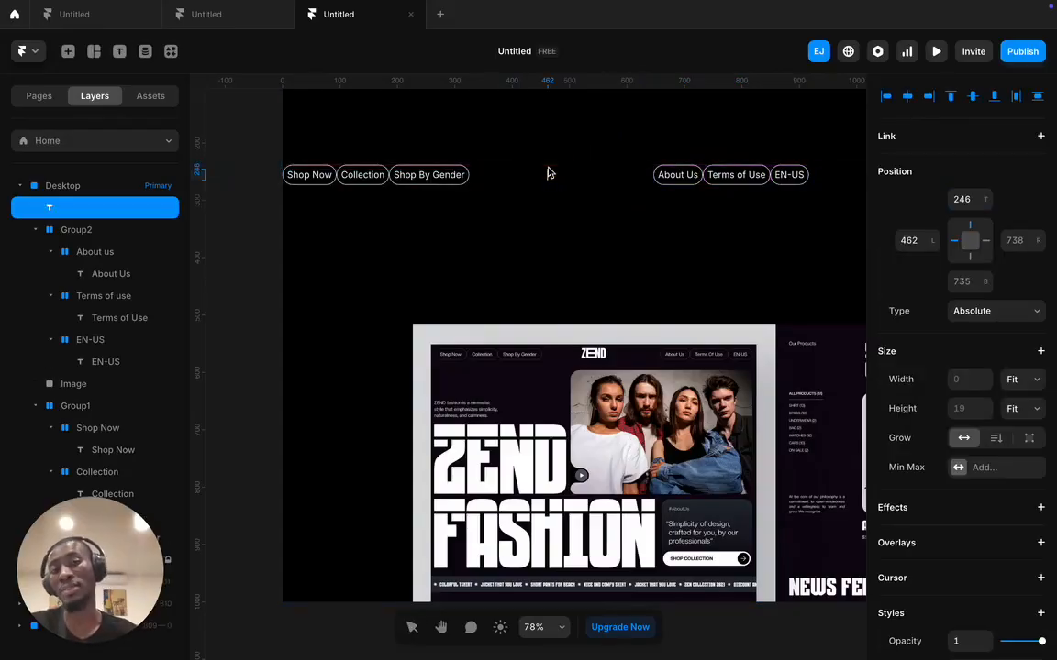
{"action": "type", "text": "Ze"}
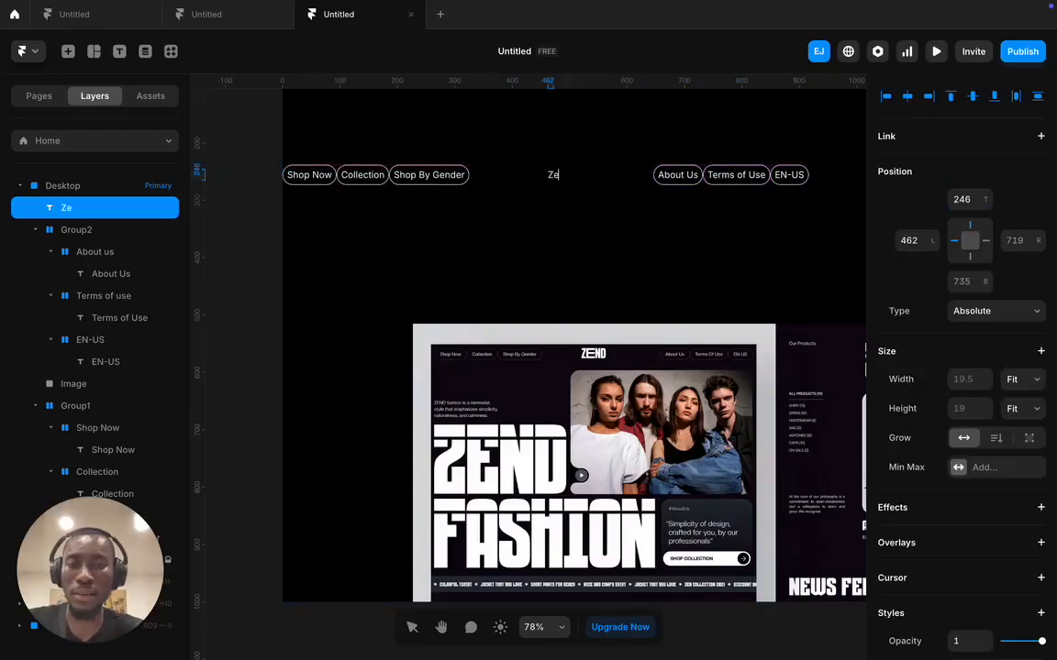
{"action": "key", "text": "BackSpace"}
{"action": "type", "text": "END"}
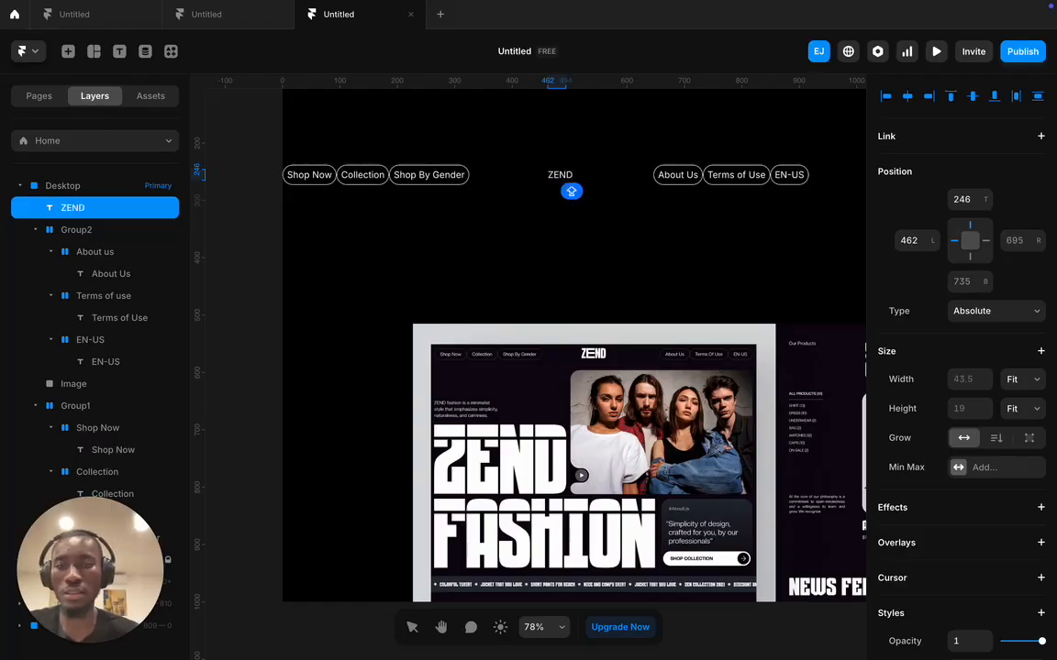
{"action": "key", "text": "super+a"}
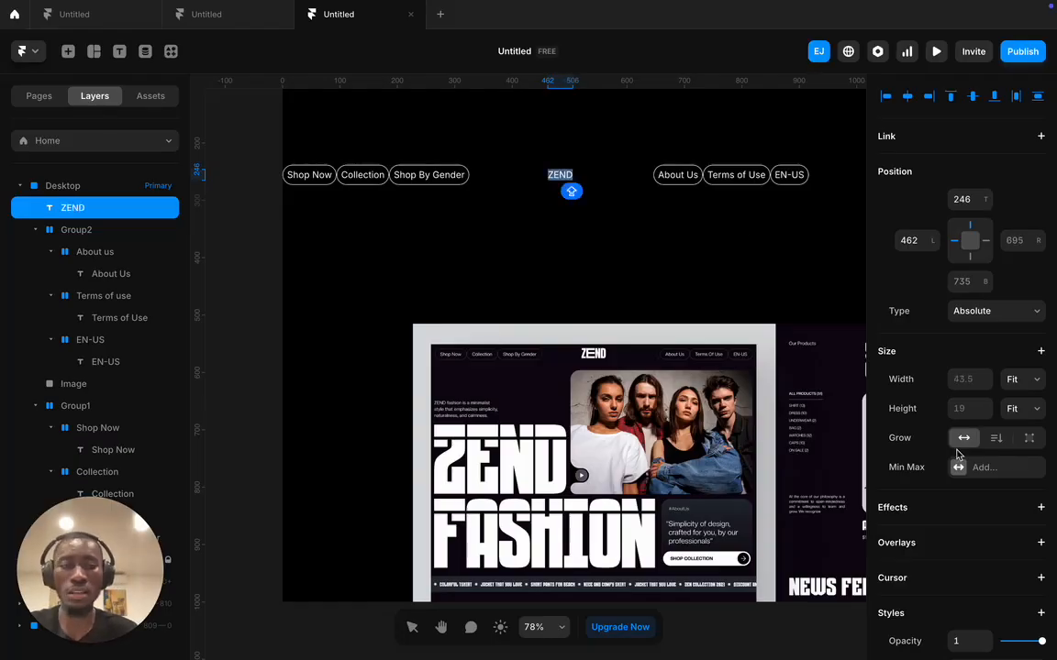
{"action": "key", "text": "Escape"}
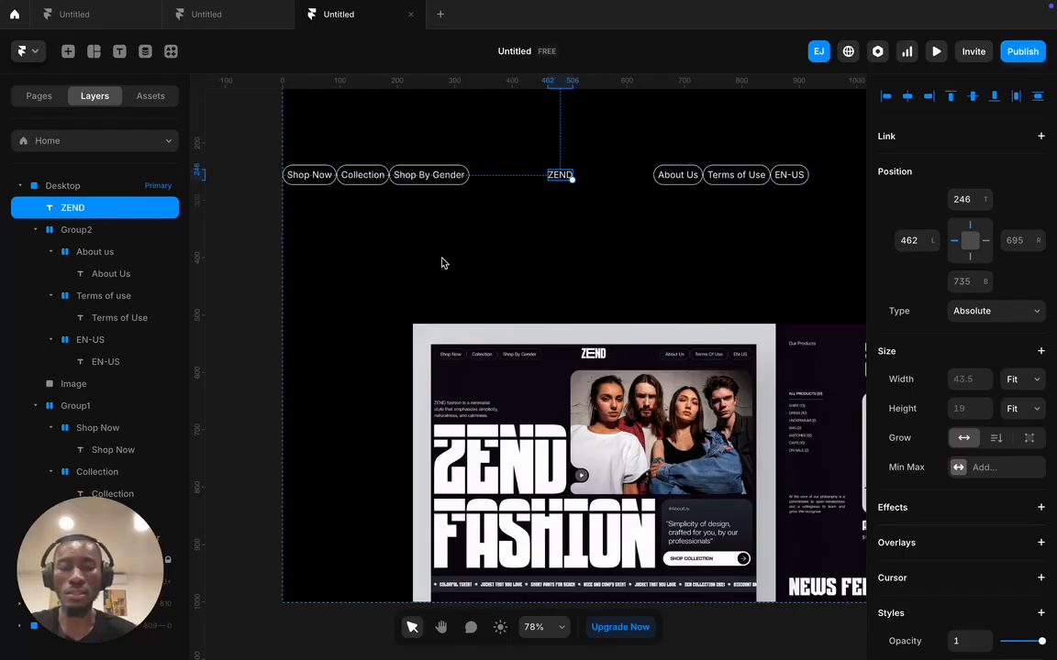
{"action": "scroll", "coordinate": [1016, 461], "scroll_direction": "down", "scroll_amount": 5}
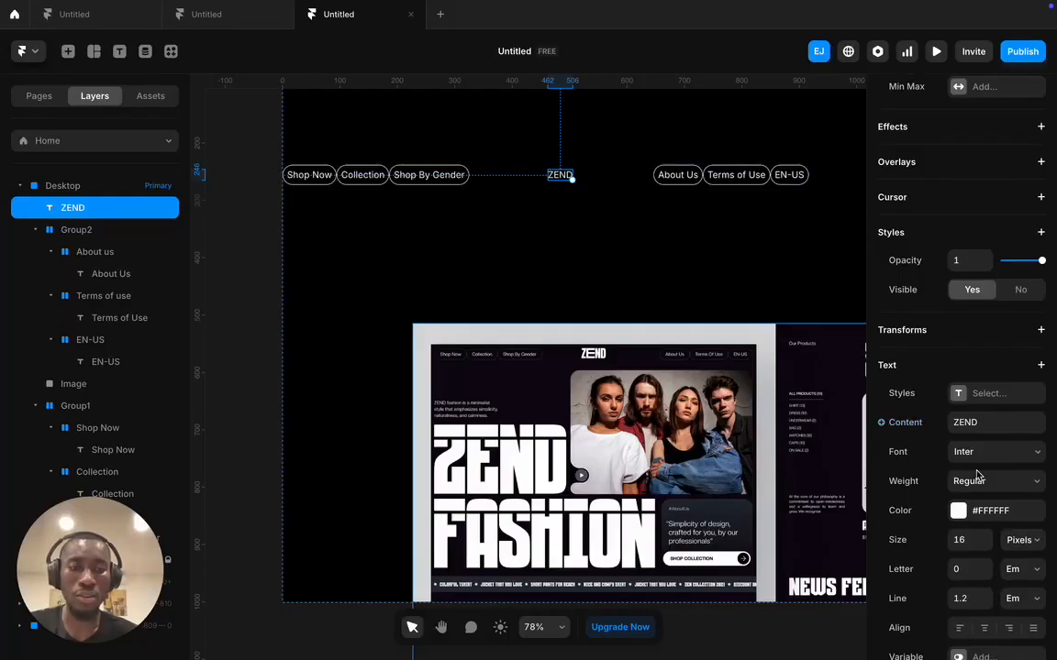
- Set the ZEND text size to 32, then step it up to 56 px
{"action": "left_click", "coordinate": [970, 540]}
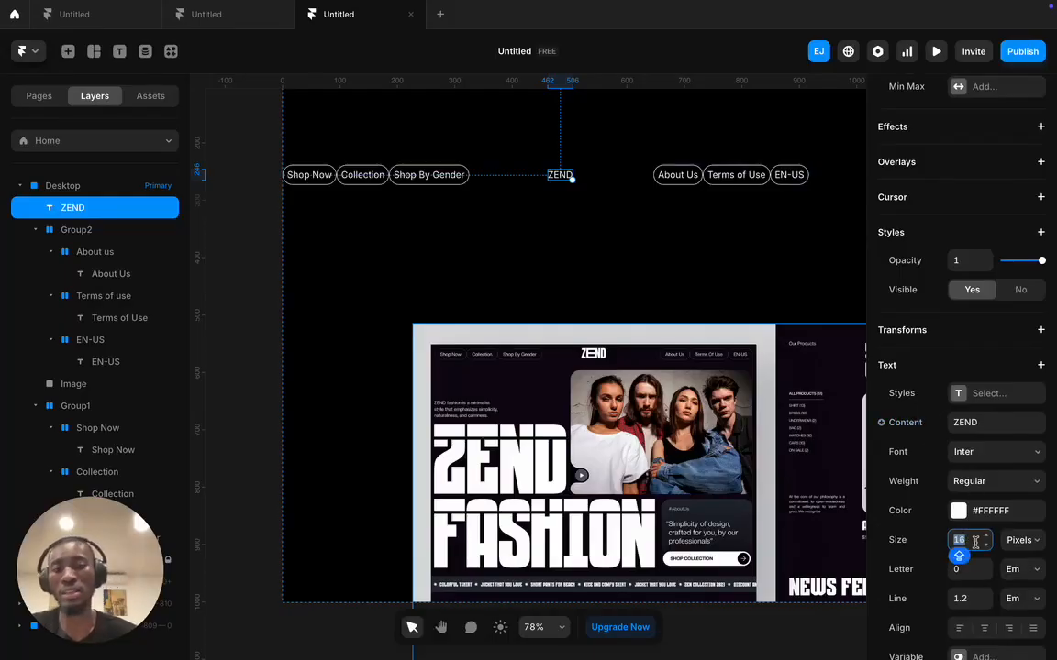
{"action": "type", "text": "32"}
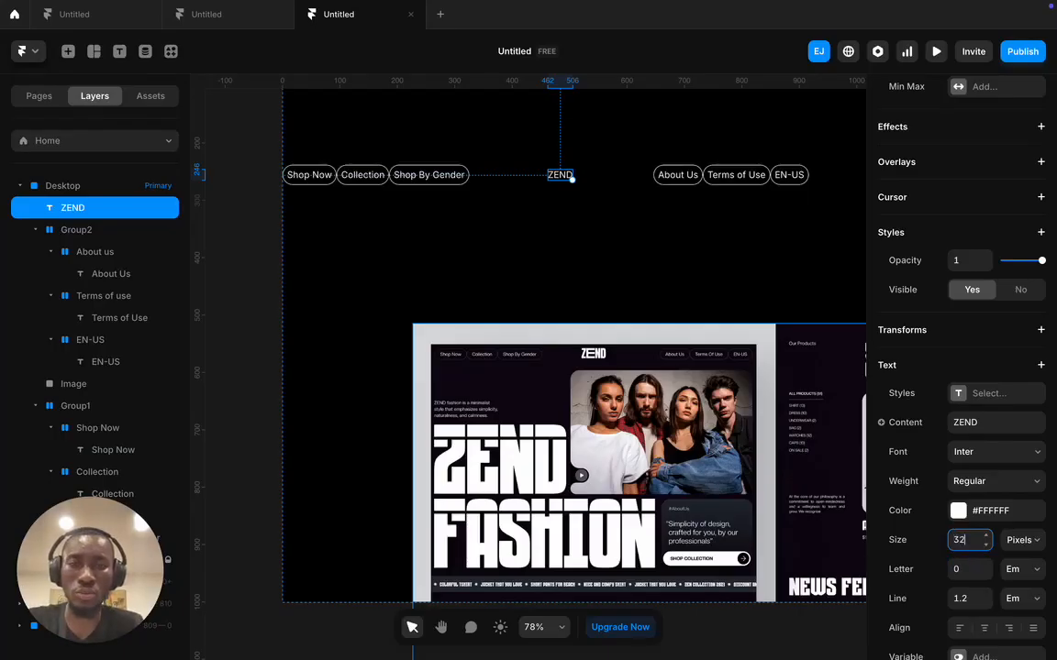
{"action": "key", "text": "Return"}
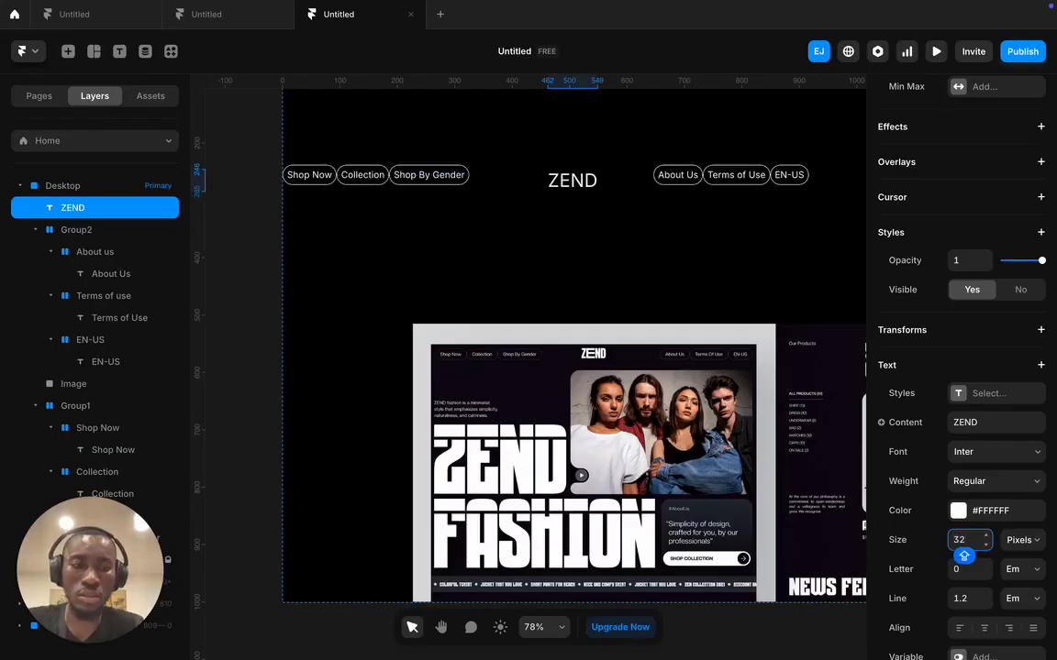
{"action": "key", "text": "Up"}
{"action": "key", "text": "Up"}
{"action": "key", "text": "Up"}
{"action": "key", "text": "Up"}
{"action": "key", "text": "Up"}
{"action": "key", "text": "Up"}
{"action": "key", "text": "Up"}
{"action": "key", "text": "Up"}
{"action": "key", "text": "Up"}
{"action": "key", "text": "Up"}
{"action": "key", "text": "Up"}
{"action": "key", "text": "Up"}
{"action": "key", "text": "Up"}
{"action": "key", "text": "Up"}
{"action": "key", "text": "Up"}
{"action": "key", "text": "Up"}
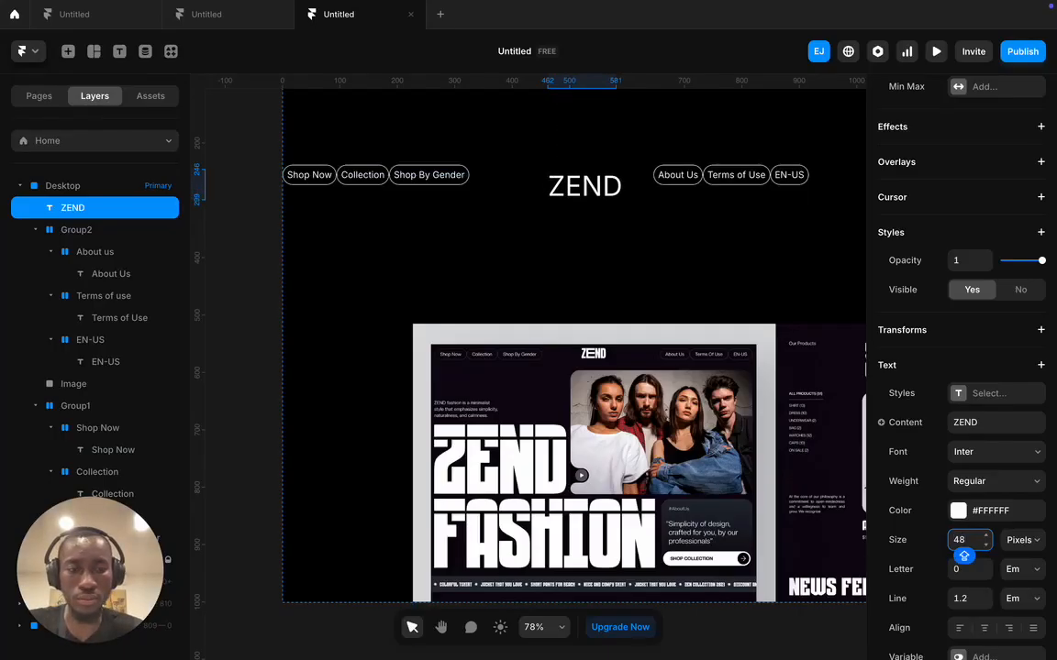
{"action": "key", "text": "Up"}
{"action": "key", "text": "Up"}
{"action": "key", "text": "Up"}
{"action": "key", "text": "Up"}
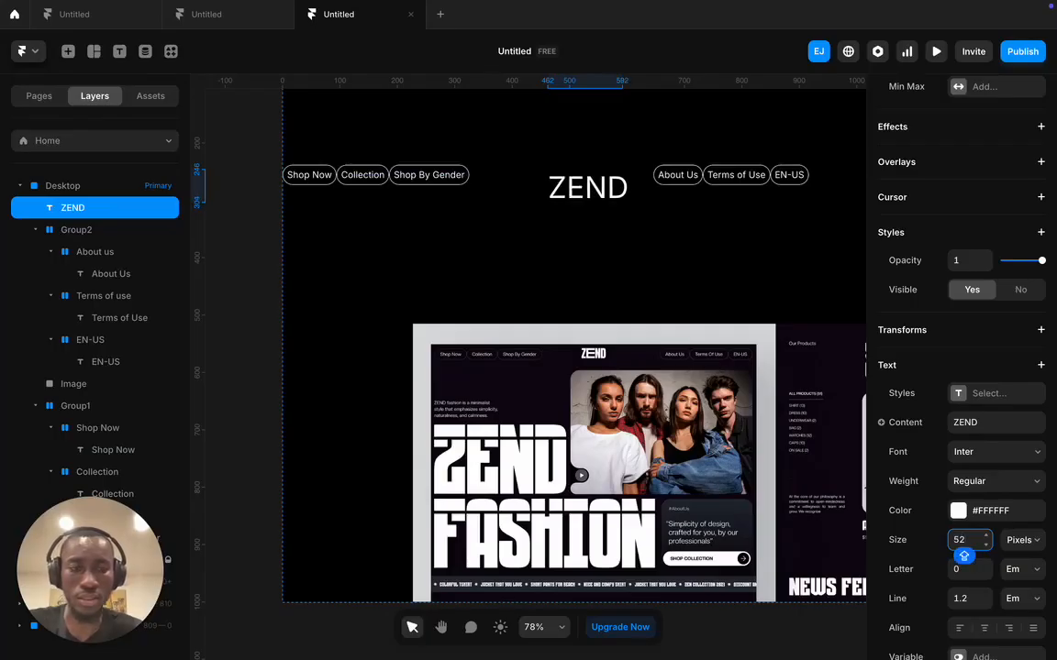
{"action": "key", "text": "Up"}
{"action": "key", "text": "Up"}
{"action": "key", "text": "Up"}
{"action": "key", "text": "Up"}
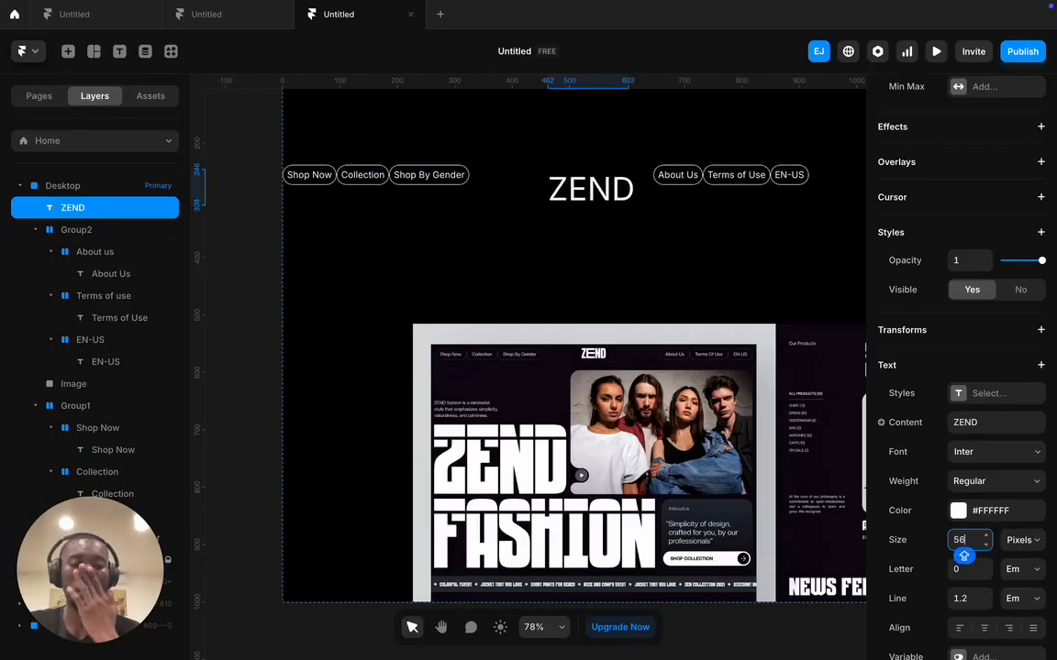
{"action": "left_click", "coordinate": [731, 294]}
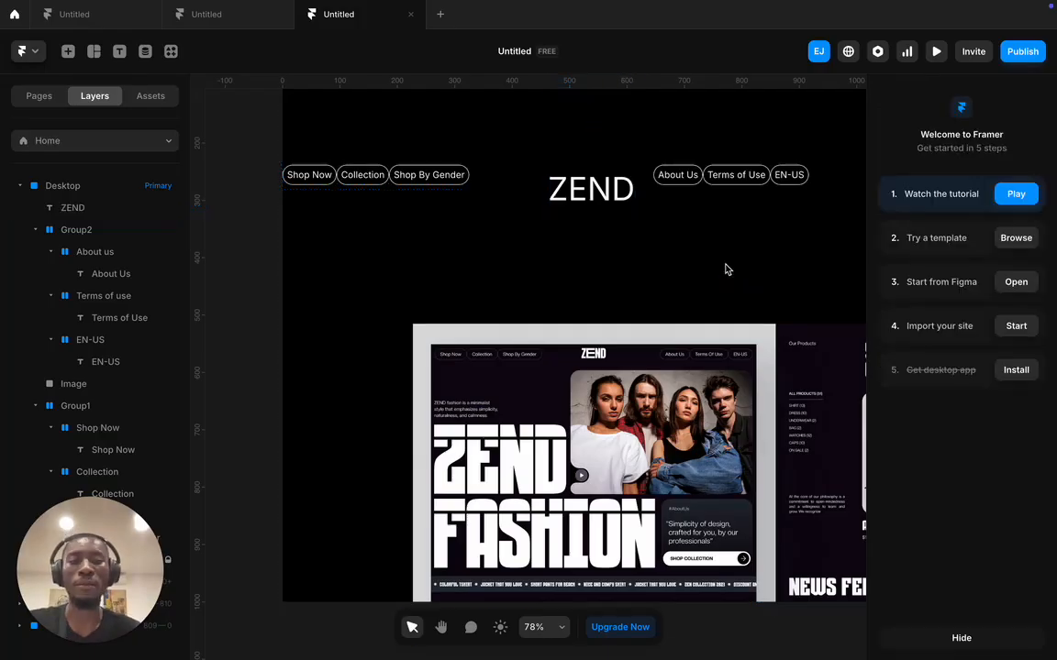
{"action": "scroll", "coordinate": [727, 267], "scroll_direction": "right", "scroll_amount": 3}
{"action": "scroll", "coordinate": [727, 267], "scroll_direction": "up", "scroll_amount": 3}
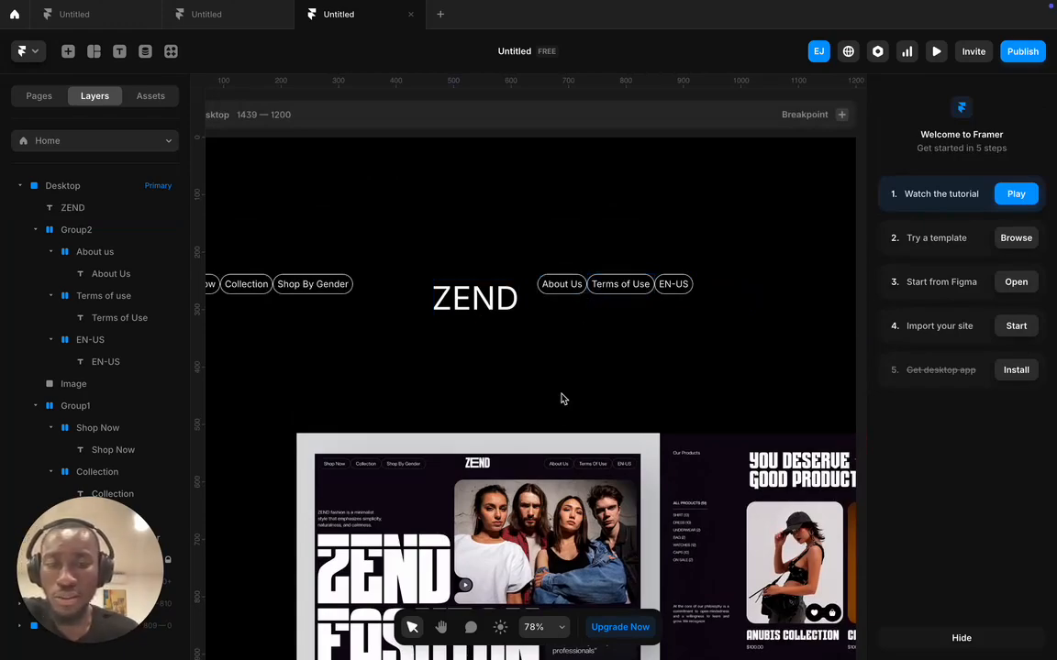
{"action": "left_click", "coordinate": [550, 457]}
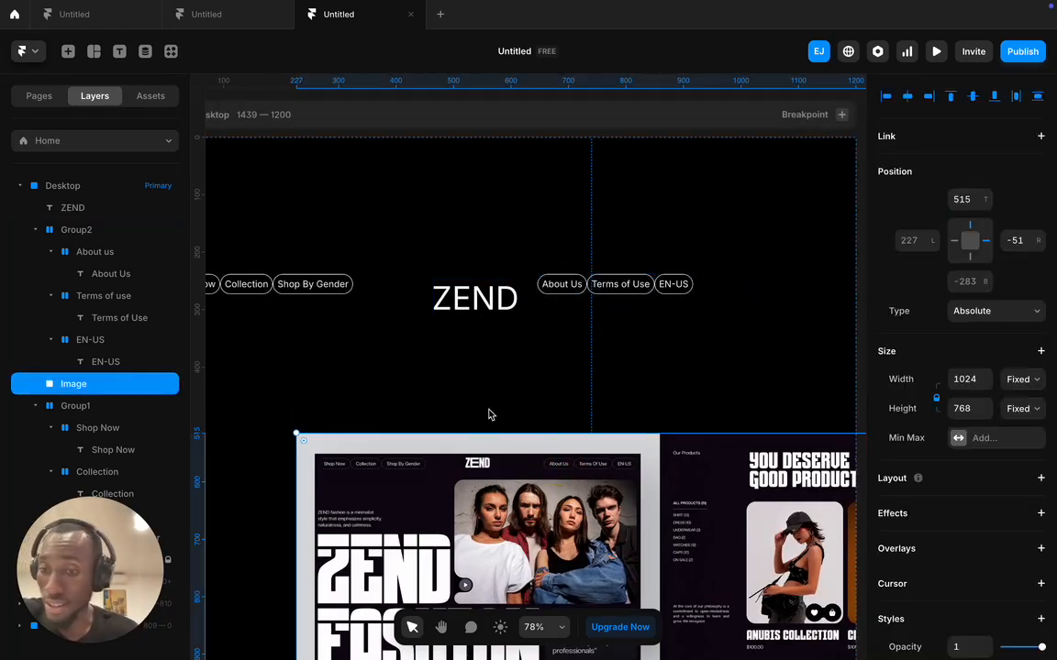
{"action": "left_click", "coordinate": [477, 303]}
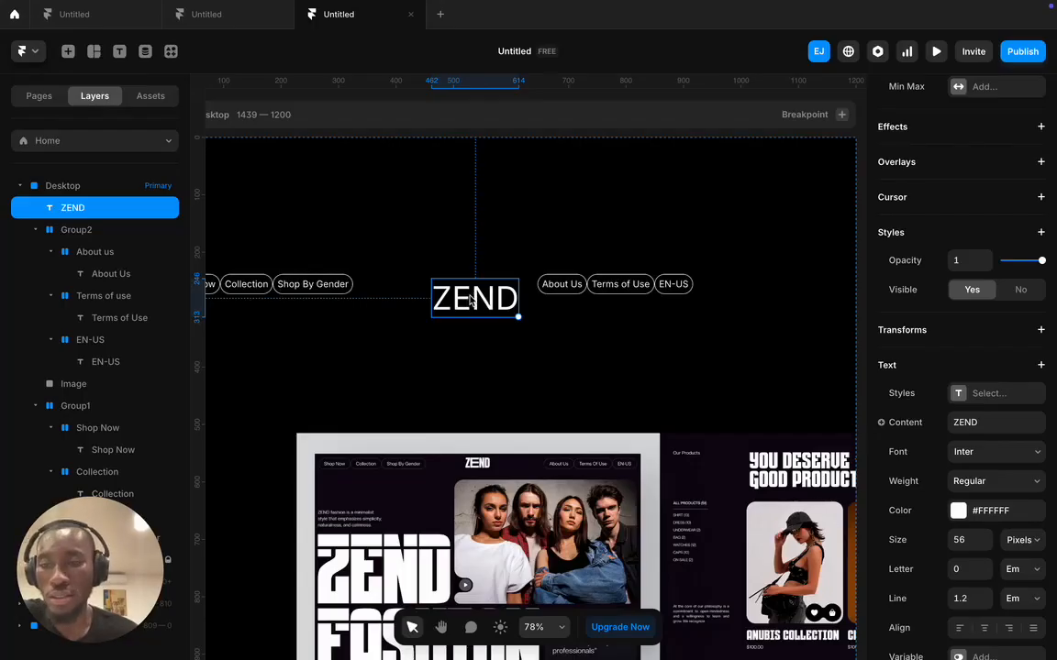
- Drag ZEND up to 66 from the top and centre it horizontally, 524 from each side
{"action": "left_click_drag", "start_coordinate": [469, 300], "coordinate": [489, 203]}
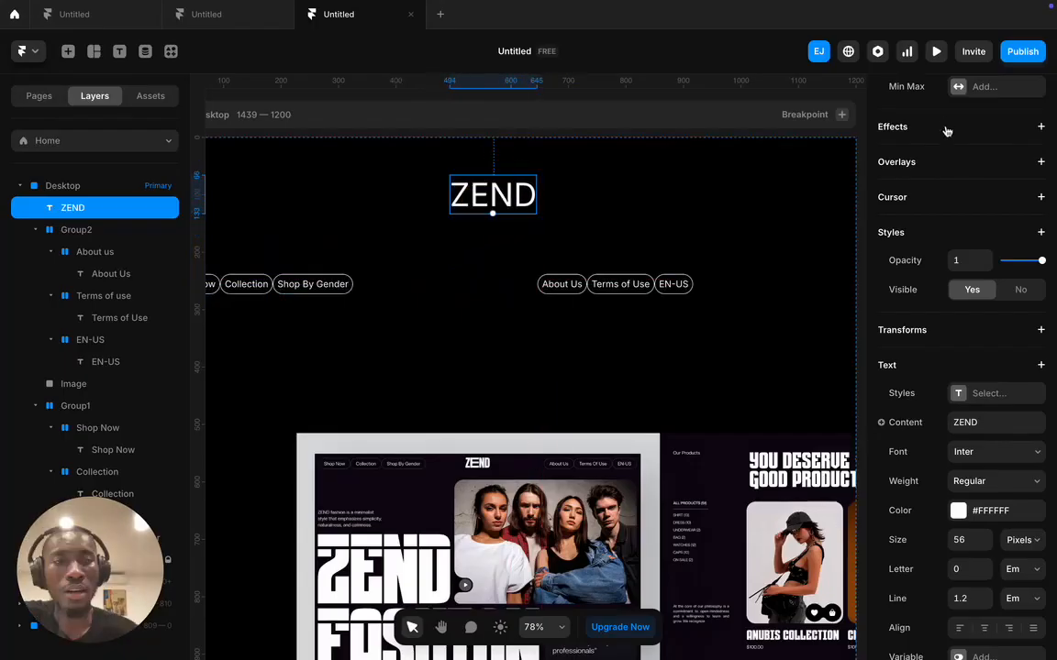
{"action": "scroll", "coordinate": [944, 196], "scroll_direction": "up", "scroll_amount": 4}
{"action": "scroll", "coordinate": [944, 196], "scroll_direction": "up", "scroll_amount": 1}
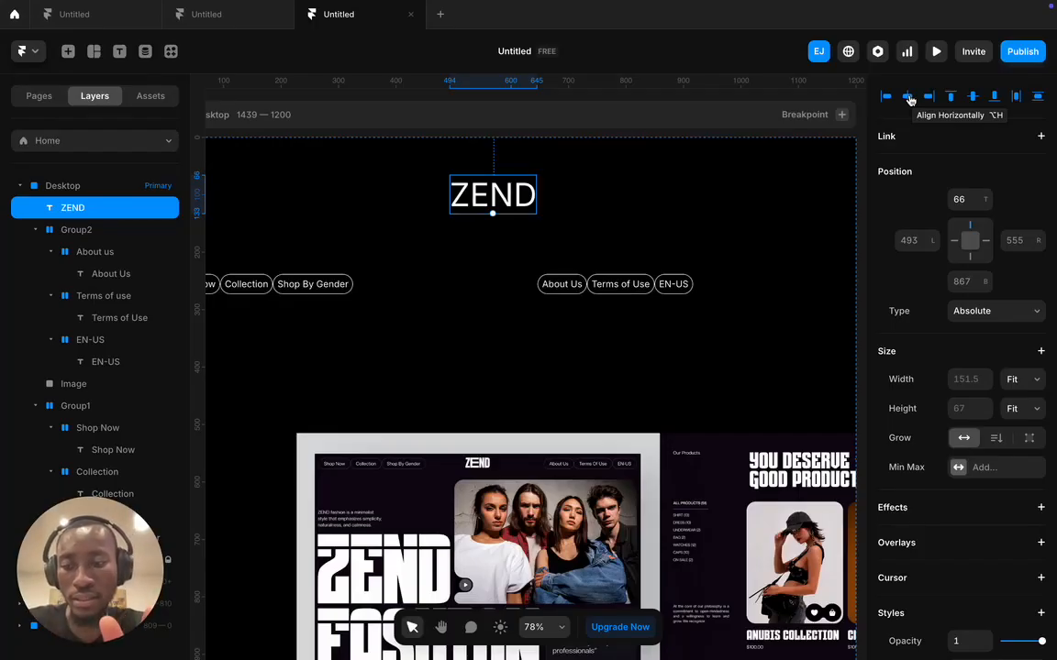
{"action": "left_click", "coordinate": [908, 96]}
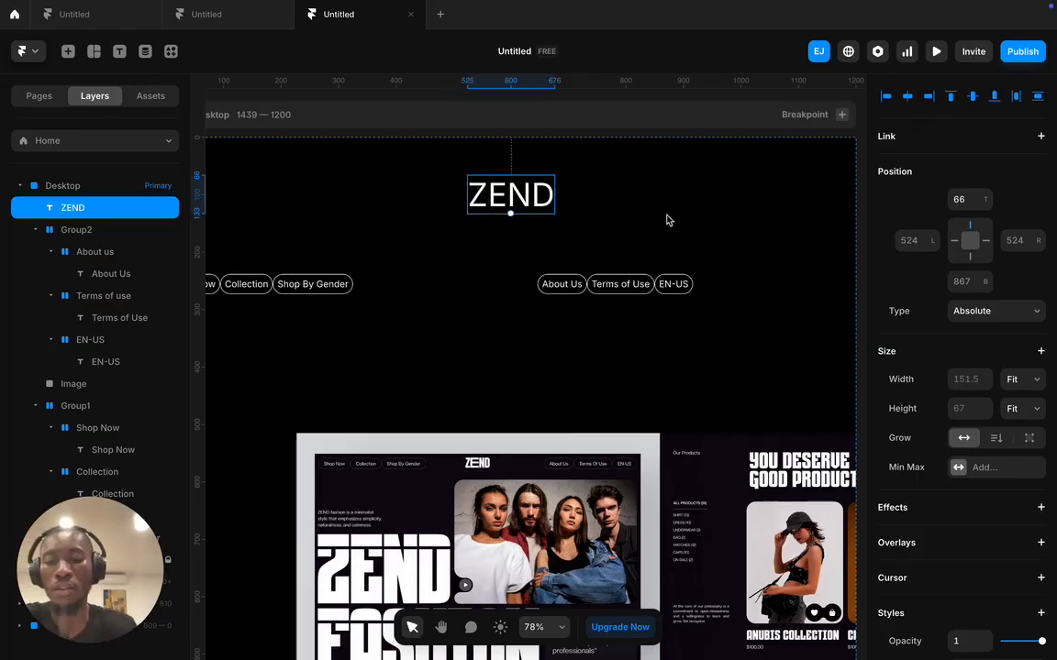
{"action": "scroll", "coordinate": [667, 220], "scroll_direction": "down", "scroll_amount": 3}
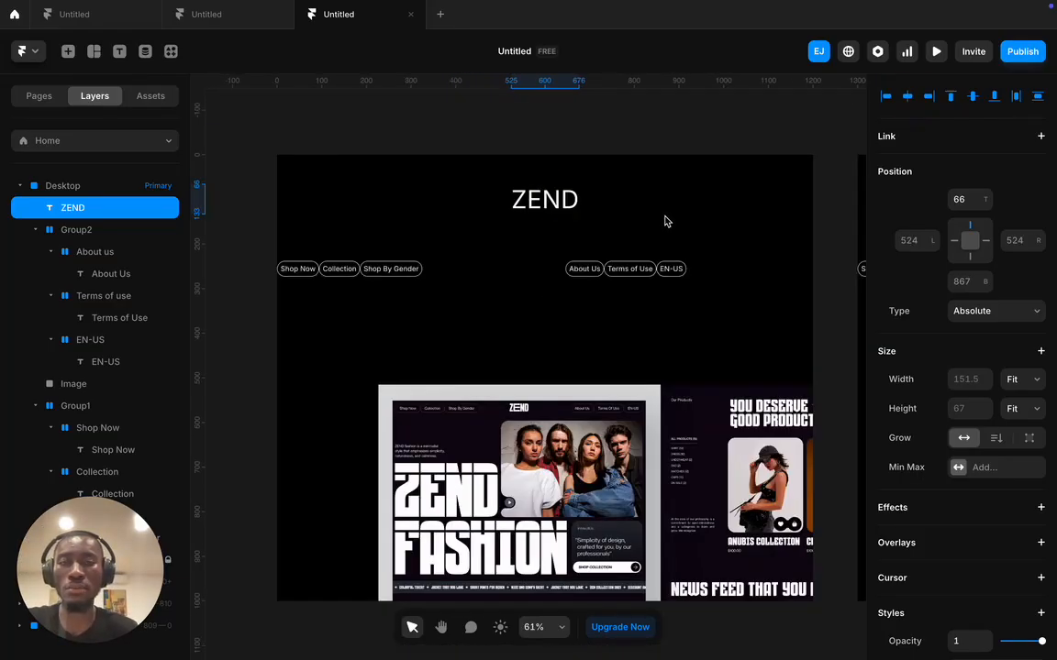
- Drag Group2 and Group1 up so both pill groups sit level with the ZEND logo
{"action": "left_click", "coordinate": [603, 278]}
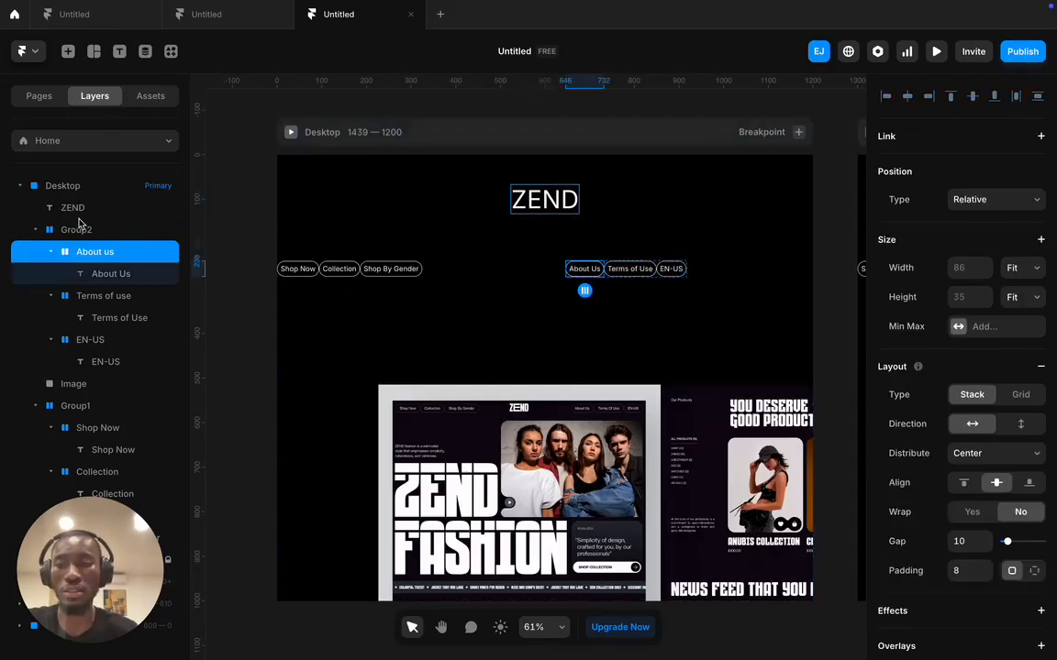
{"action": "left_click", "coordinate": [133, 230]}
{"action": "left_click_drag", "start_coordinate": [658, 264], "coordinate": [760, 205]}
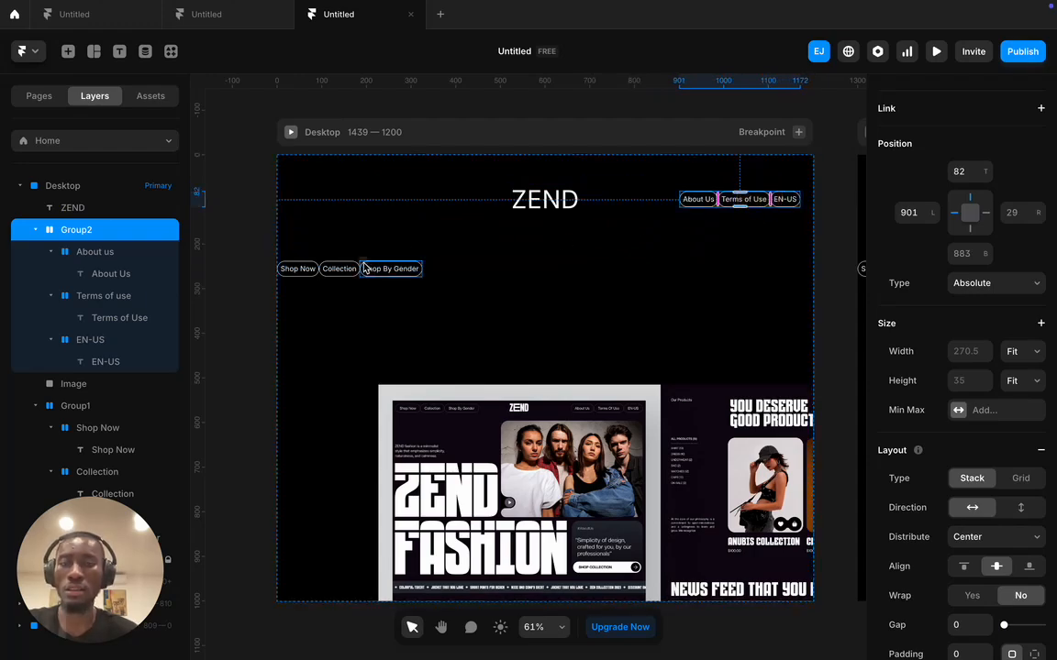
{"action": "left_click", "coordinate": [390, 268]}
{"action": "left_click", "coordinate": [91, 406]}
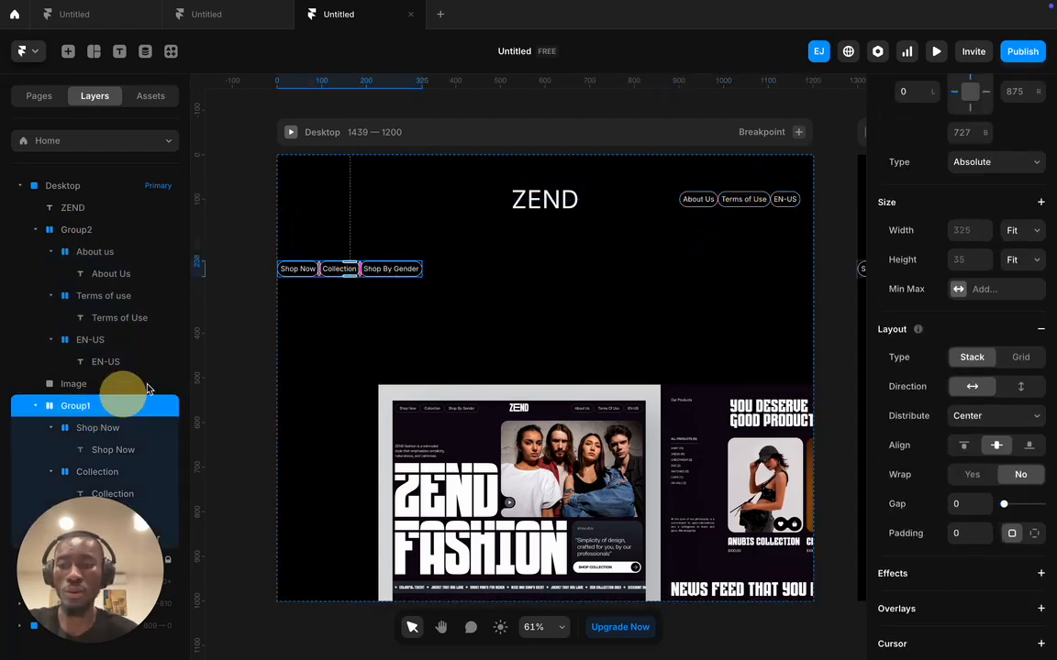
{"action": "left_click", "coordinate": [349, 266]}
{"action": "left_click_drag", "start_coordinate": [341, 268], "coordinate": [354, 201]}
{"action": "left_click", "coordinate": [500, 310]}
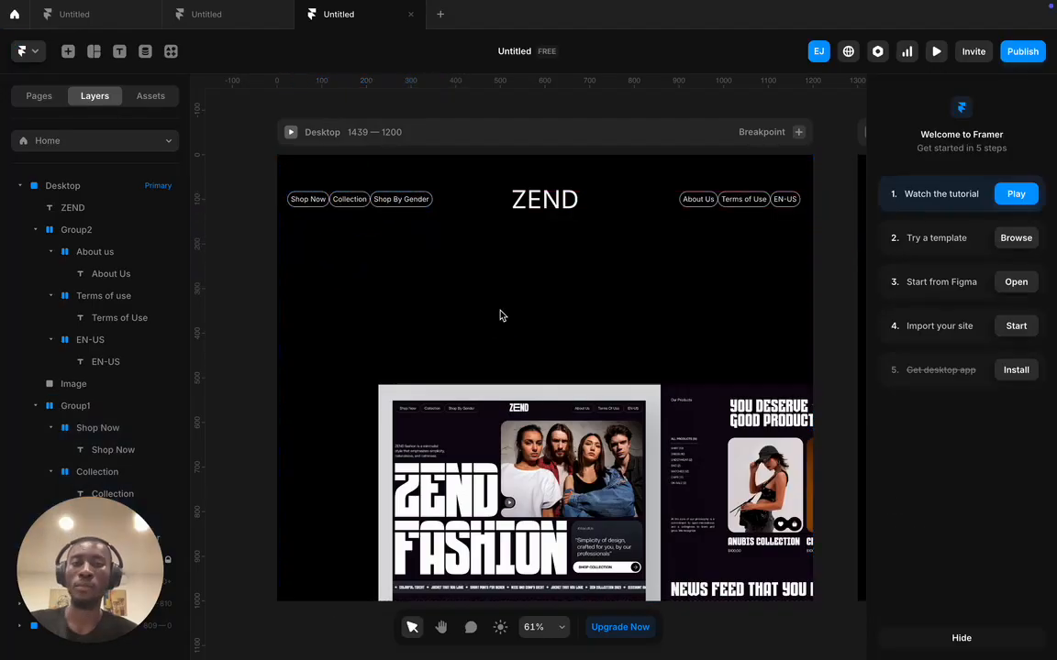
- Select ZEND, Group2 and Group1 together and nudge them up two steps toward the page top
{"action": "left_click", "coordinate": [510, 209]}
{"action": "scroll", "coordinate": [546, 390], "scroll_direction": "down", "scroll_amount": 2}
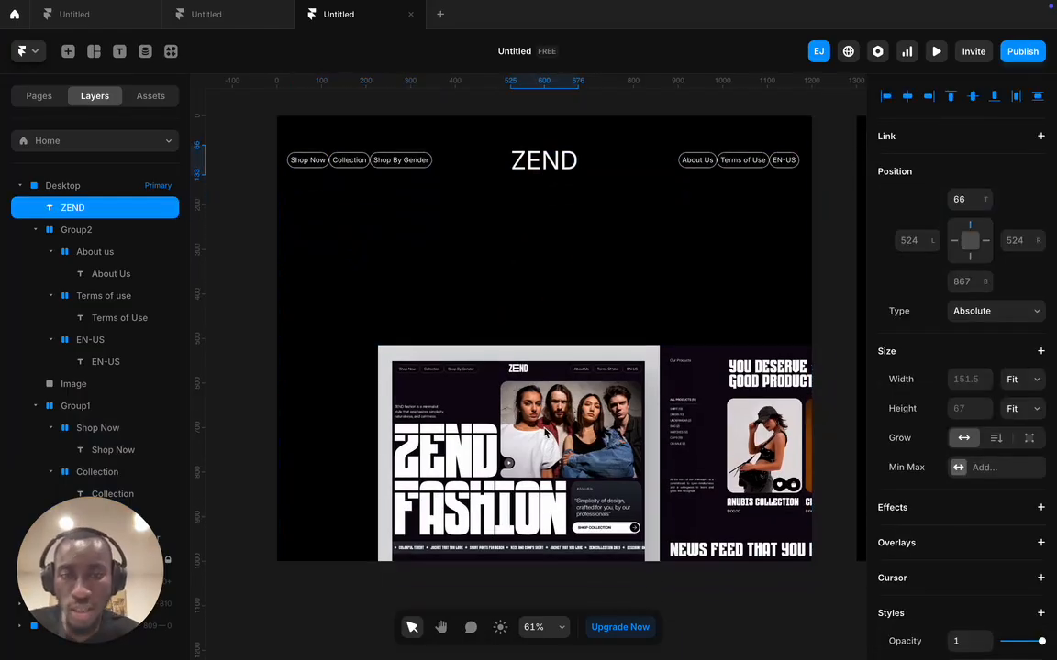
{"action": "scroll", "coordinate": [521, 385], "scroll_direction": "up", "scroll_amount": 2}
{"action": "scroll", "coordinate": [496, 331], "scroll_direction": "down", "scroll_amount": 5}
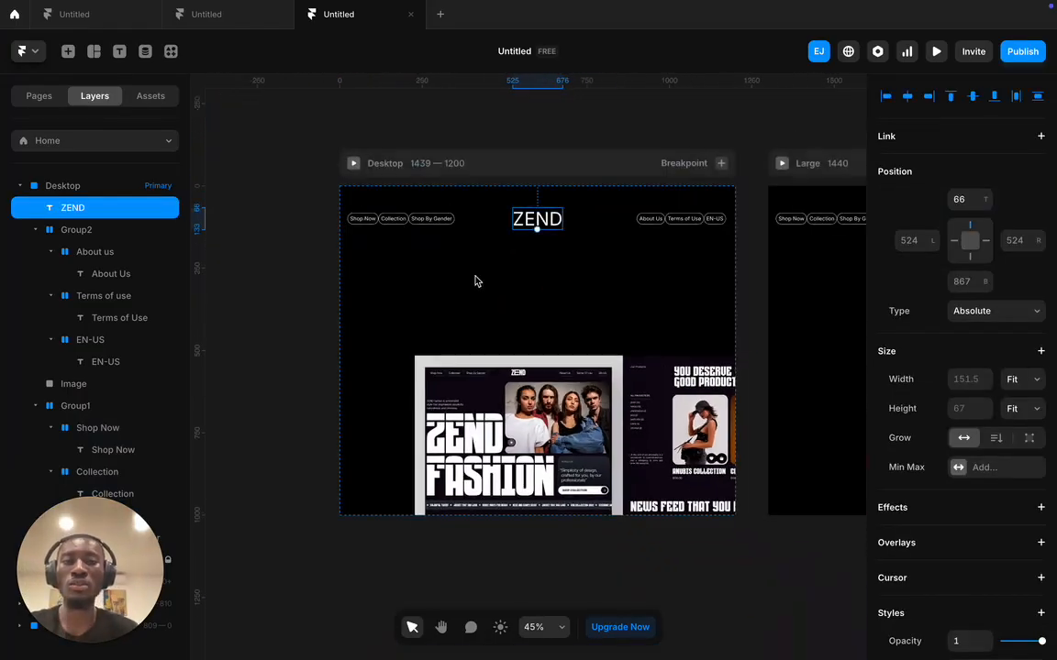
{"action": "left_click", "coordinate": [411, 222]}
{"action": "left_click", "coordinate": [106, 229]}
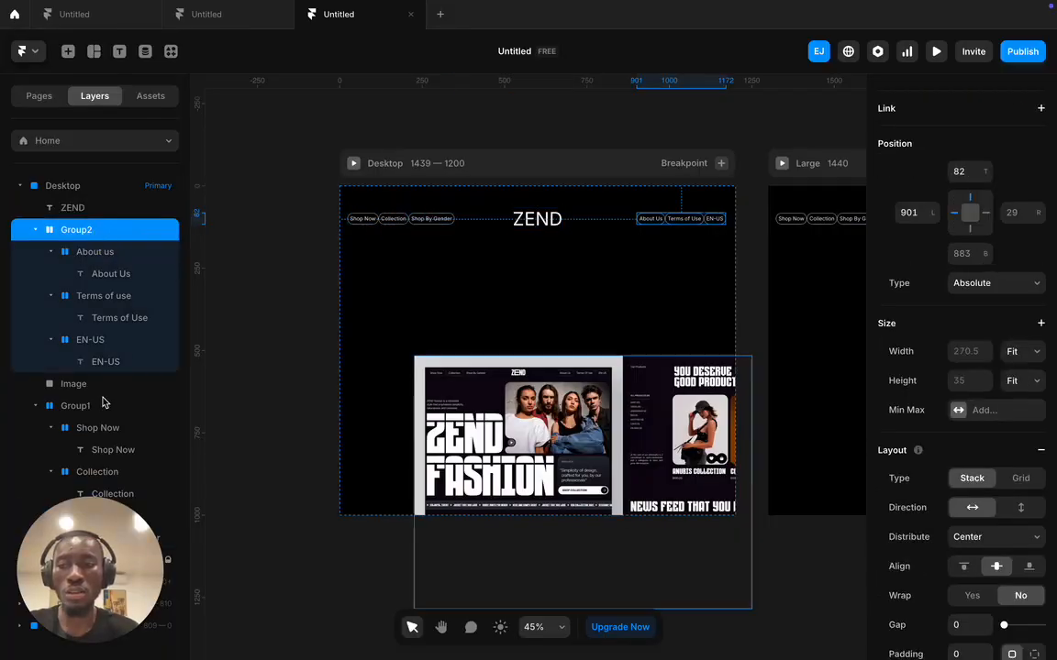
{"action": "left_click", "coordinate": [101, 406], "text": "shift"}
{"action": "left_click", "coordinate": [101, 207], "text": "shift"}
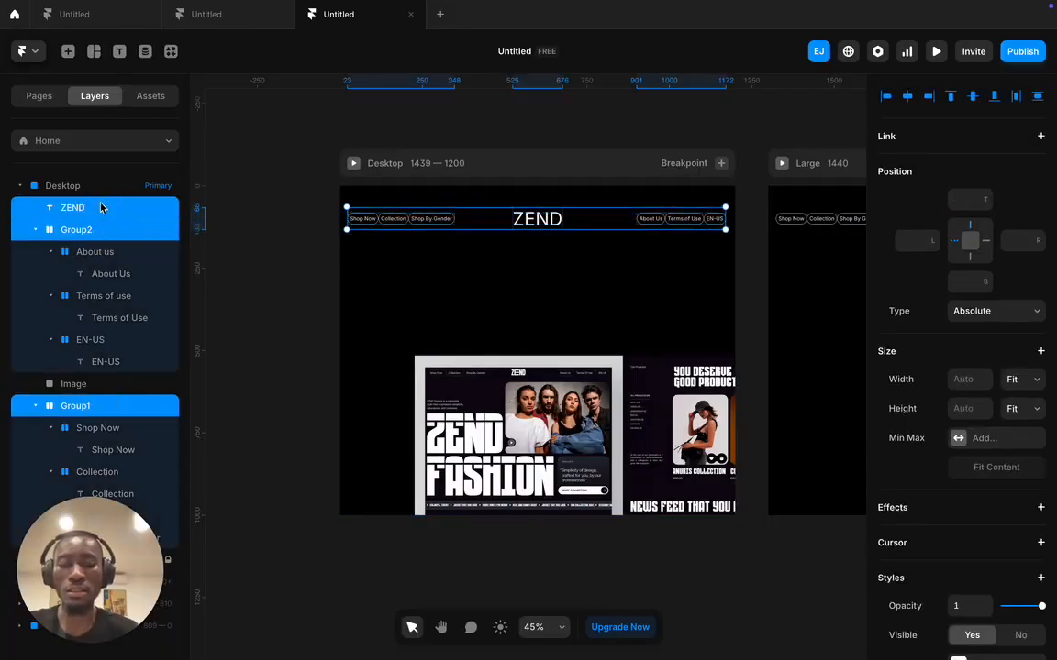
{"action": "key", "text": "Up"}
{"action": "key", "text": "Up"}
{"action": "key", "text": "Up"}
{"action": "key", "text": "Up"}
{"action": "key", "text": "Up"}
{"action": "key", "text": "Up"}
{"action": "key", "text": "Up"}
{"action": "key", "text": "Up"}
{"action": "key", "text": "Up"}
{"action": "key", "text": "Up"}
{"action": "key", "text": "Up"}
{"action": "key", "text": "Up"}
{"action": "key", "text": "Up"}
{"action": "key", "text": "Up"}
{"action": "key", "text": "Up"}
{"action": "key", "text": "Up"}
{"action": "key", "text": "Up"}
{"action": "key", "text": "Up"}
{"action": "key", "text": "Up"}
{"action": "key", "text": "Up"}
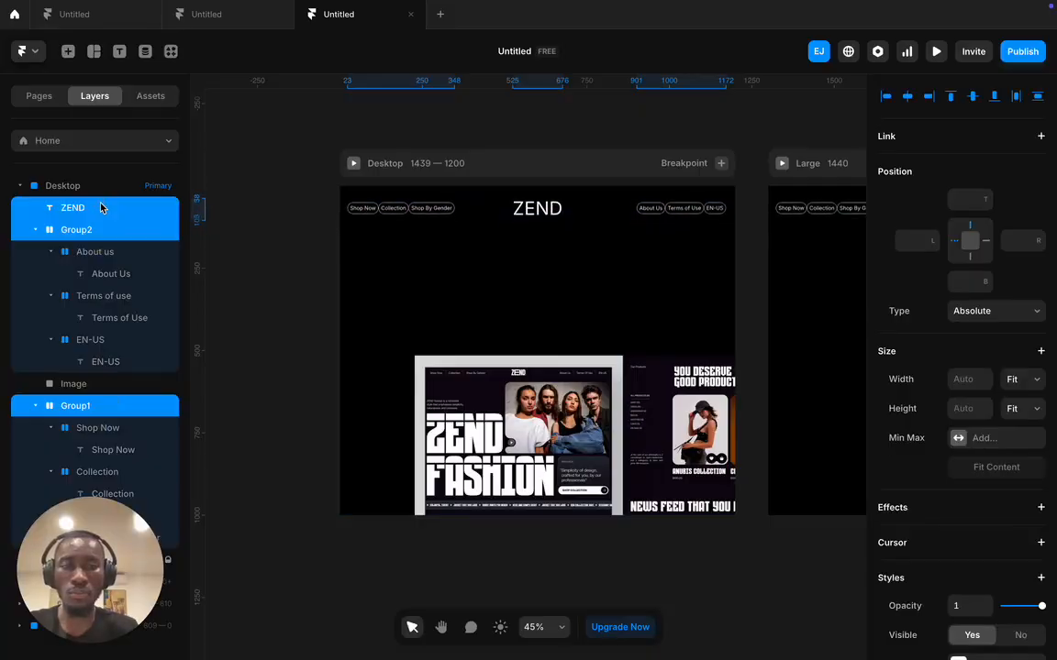
{"action": "key", "text": "Up"}
{"action": "key", "text": "Up"}
{"action": "key", "text": "Up"}
{"action": "left_click", "coordinate": [386, 117]}
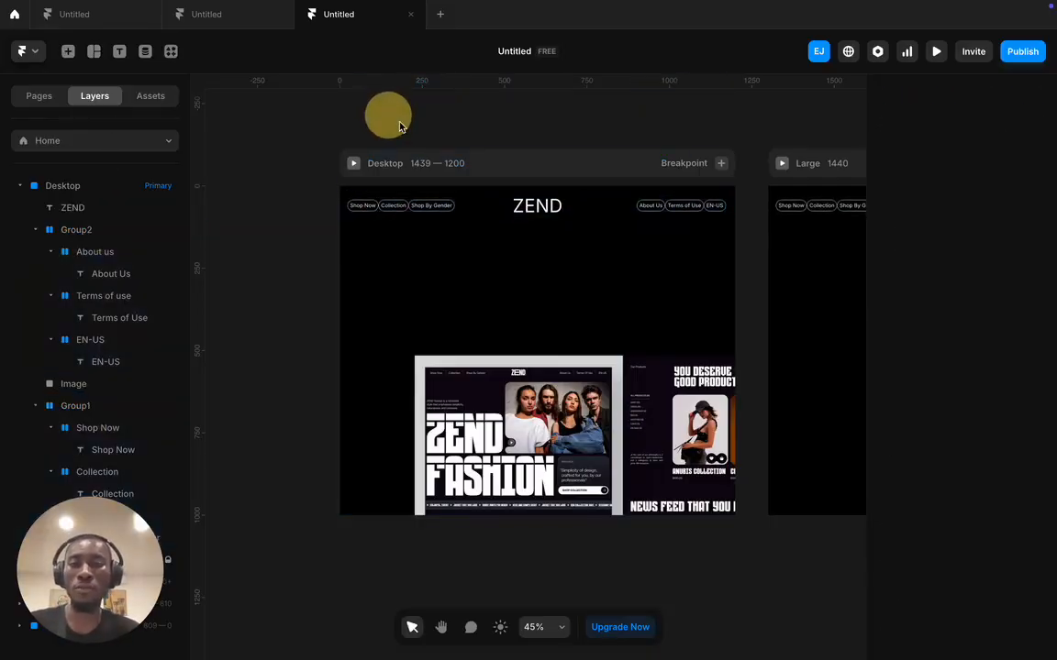
{"action": "scroll", "coordinate": [455, 181], "scroll_direction": "right", "scroll_amount": 10}
{"action": "scroll", "coordinate": [453, 188], "scroll_direction": "right", "scroll_amount": 2}
{"action": "scroll", "coordinate": [454, 210], "scroll_direction": "right", "scroll_amount": 11}
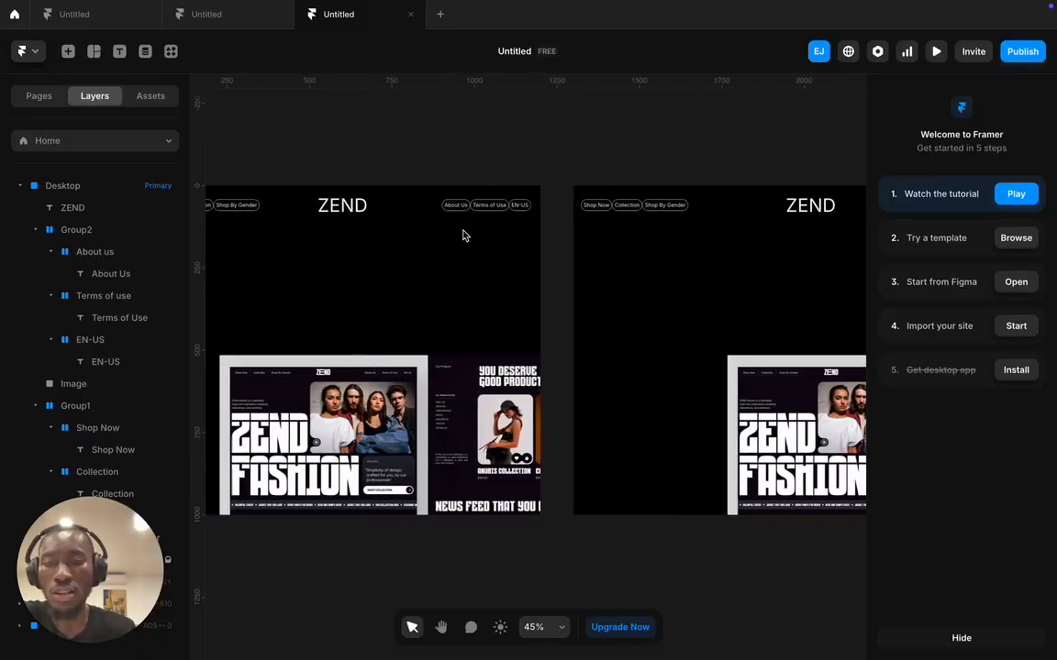
{"action": "scroll", "coordinate": [468, 234], "scroll_direction": "right", "scroll_amount": 9}
{"action": "scroll", "coordinate": [467, 233], "scroll_direction": "left", "scroll_amount": 6}
{"action": "scroll", "coordinate": [437, 246], "scroll_direction": "left", "scroll_amount": 5}
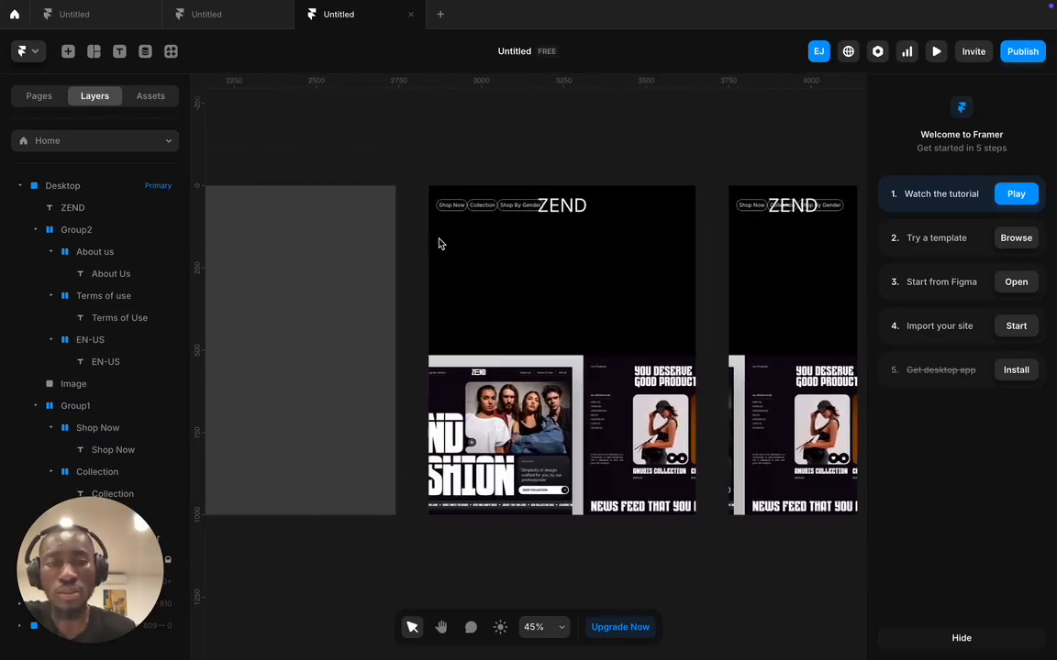
{"action": "scroll", "coordinate": [438, 240], "scroll_direction": "right", "scroll_amount": 3}
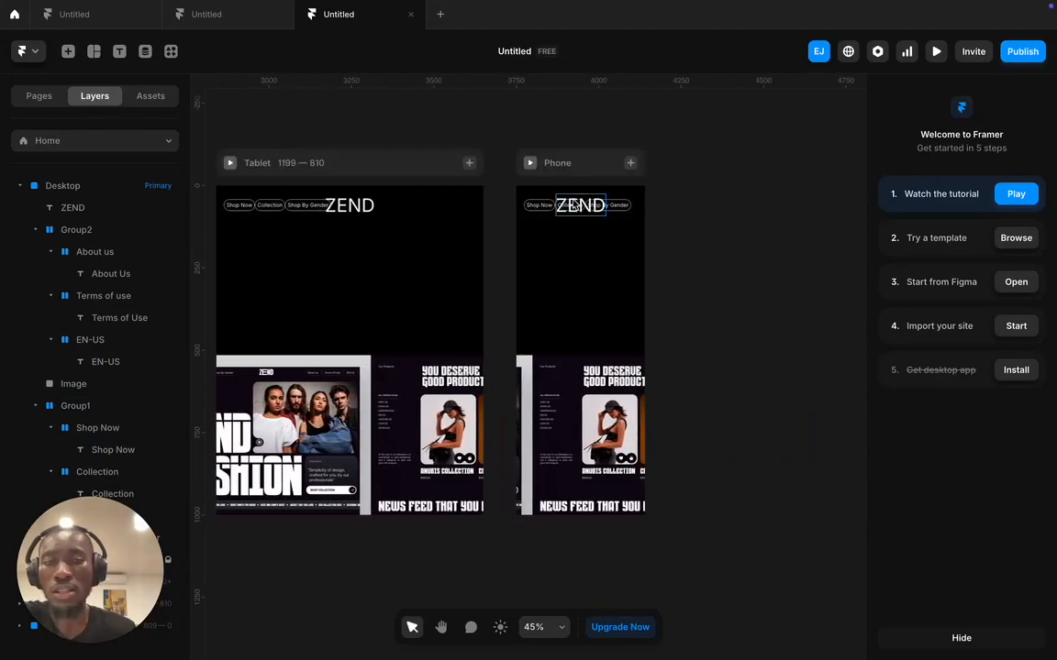
{"action": "scroll", "coordinate": [550, 202], "scroll_direction": "left", "scroll_amount": 3}
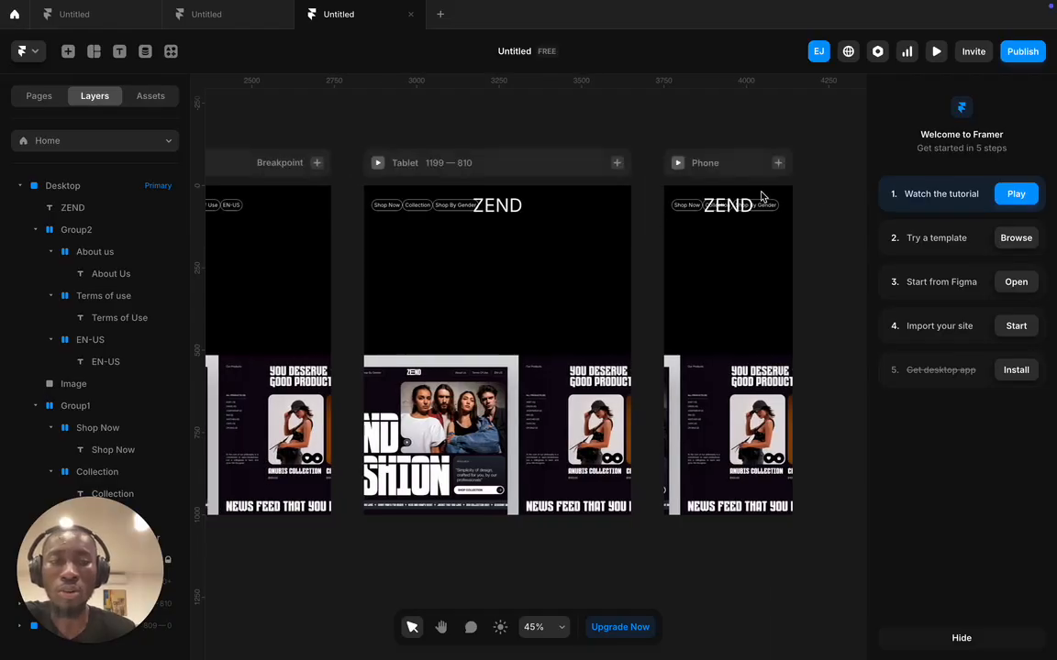
{"action": "scroll", "coordinate": [481, 207], "scroll_direction": "left", "scroll_amount": 4}
{"action": "scroll", "coordinate": [653, 207], "scroll_direction": "left", "scroll_amount": 14}
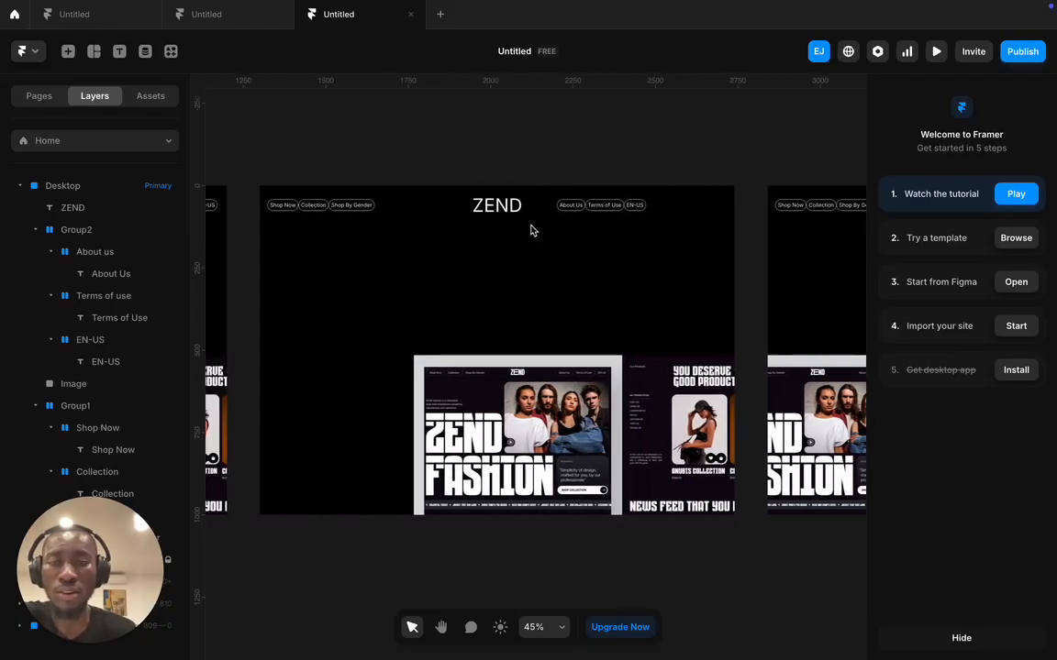
{"action": "scroll", "coordinate": [590, 212], "scroll_direction": "left", "scroll_amount": 4}
{"action": "scroll", "coordinate": [504, 207], "scroll_direction": "left", "scroll_amount": 6}
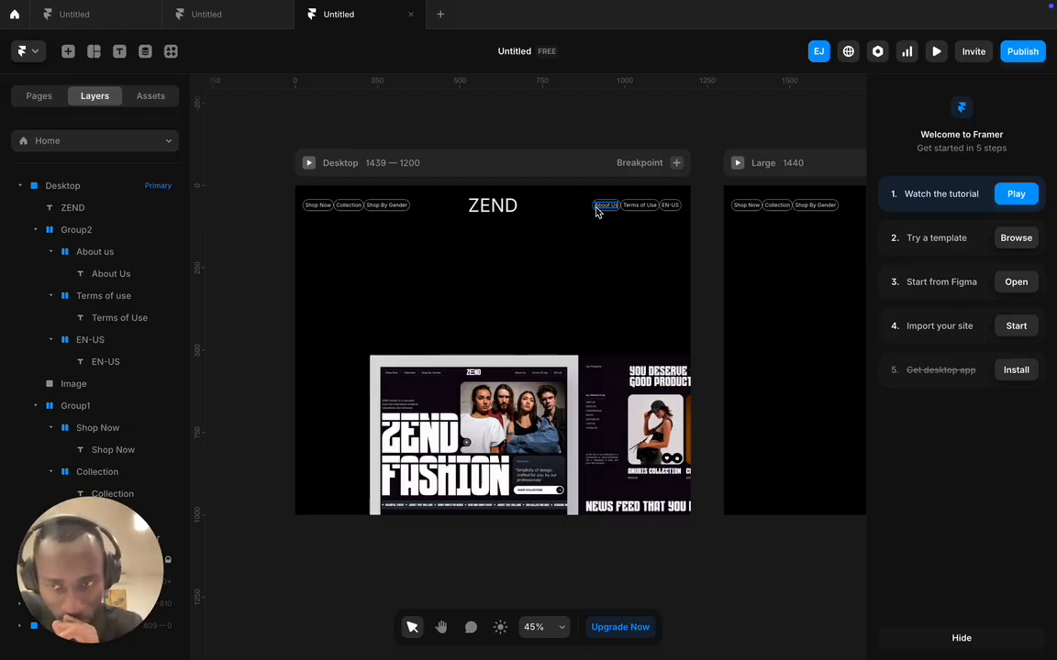
- Drag the ZEND FASHION reference image down to 109 left, 414 top, below the header
{"action": "left_click_drag", "start_coordinate": [476, 399], "coordinate": [441, 291]}
{"action": "scroll", "coordinate": [441, 292], "scroll_direction": "up", "scroll_amount": 5}
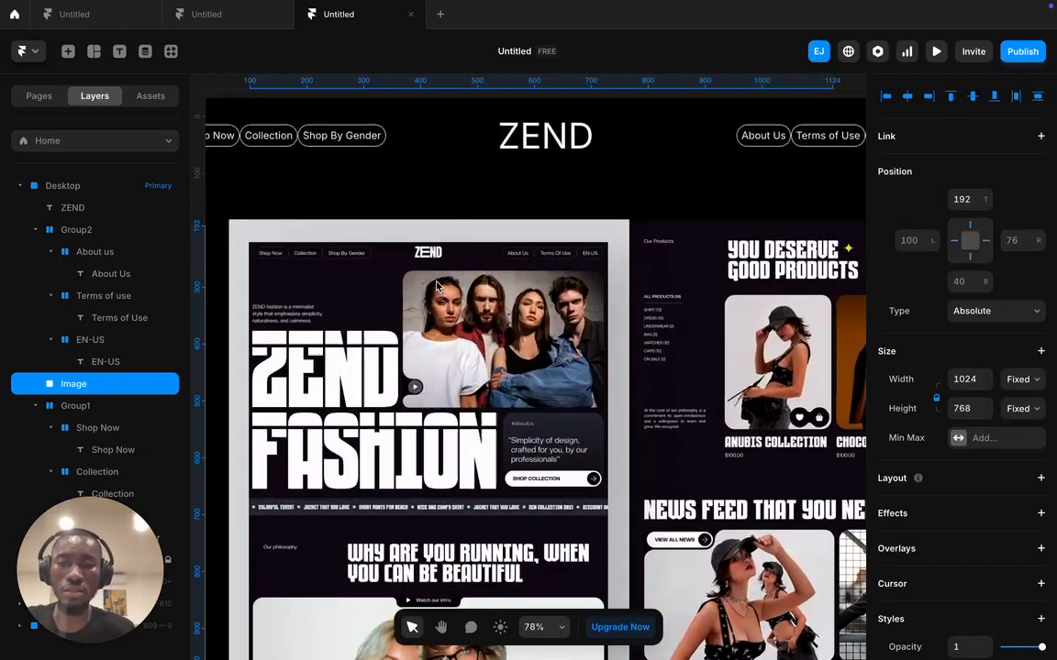
{"action": "scroll", "coordinate": [436, 288], "scroll_direction": "up", "scroll_amount": 2}
{"action": "scroll", "coordinate": [261, 330], "scroll_direction": "up", "scroll_amount": 2}
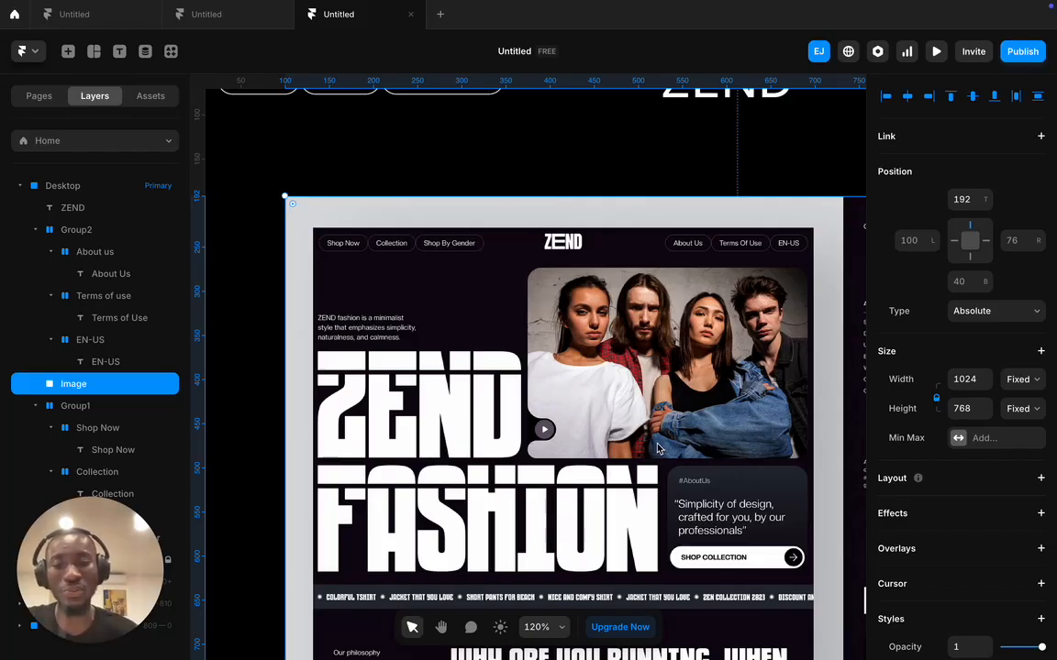
{"action": "scroll", "coordinate": [657, 448], "scroll_direction": "down", "scroll_amount": 5}
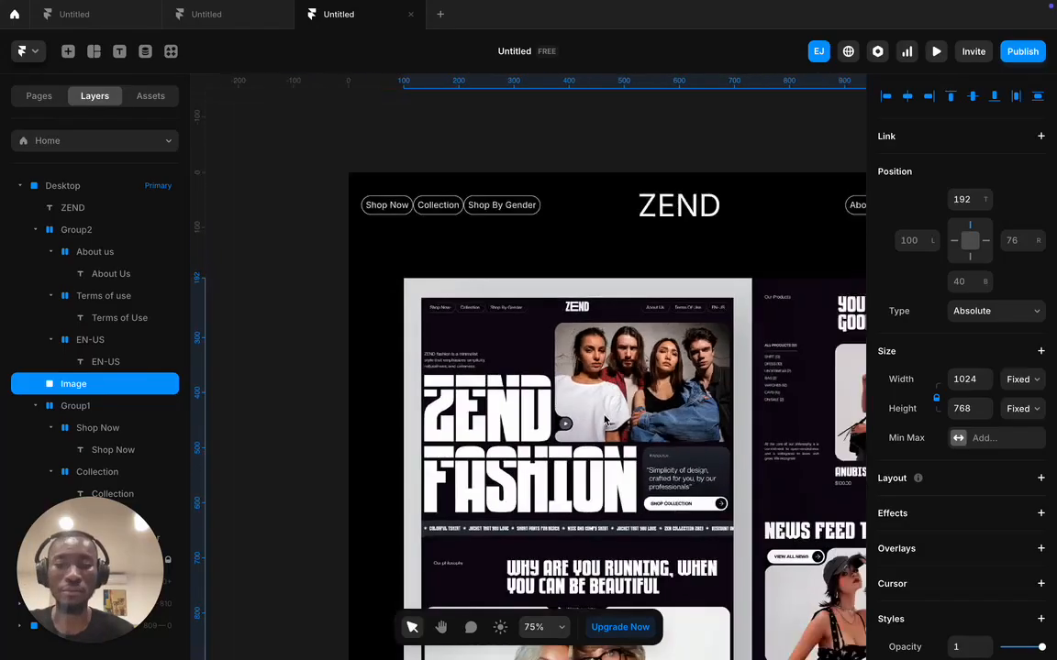
{"action": "left_click_drag", "start_coordinate": [605, 400], "coordinate": [597, 492]}
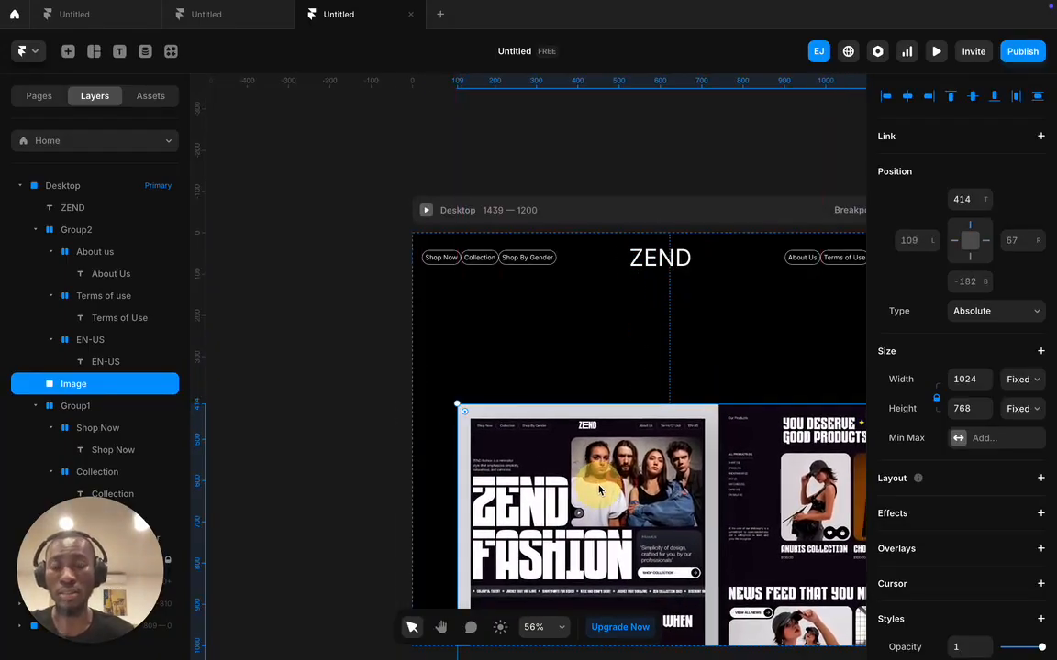
- Draw a 698 × 491 empty Image placeholder under the ZEND logo on the right
{"action": "left_click", "coordinate": [68, 51]}
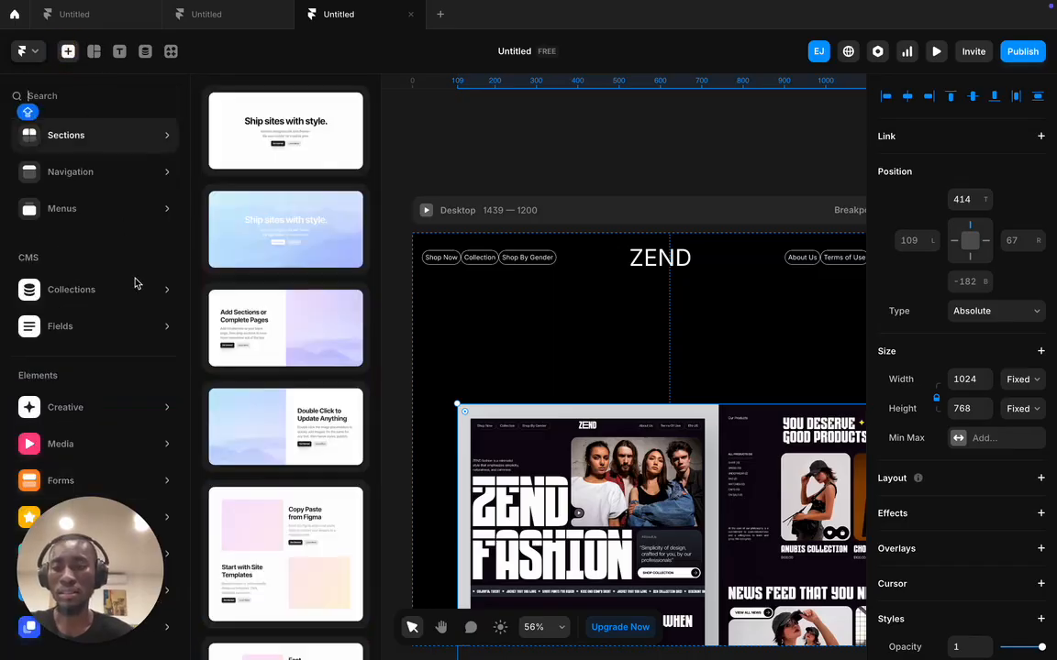
{"action": "left_click", "coordinate": [94, 52]}
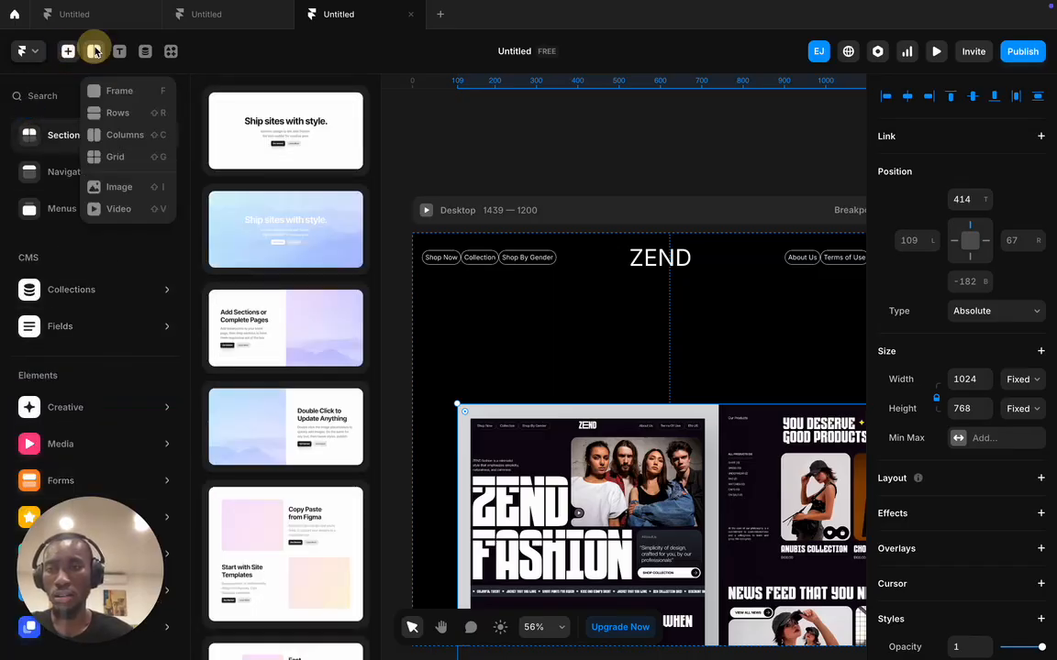
{"action": "left_click", "coordinate": [94, 52]}
{"action": "left_click", "coordinate": [95, 51]}
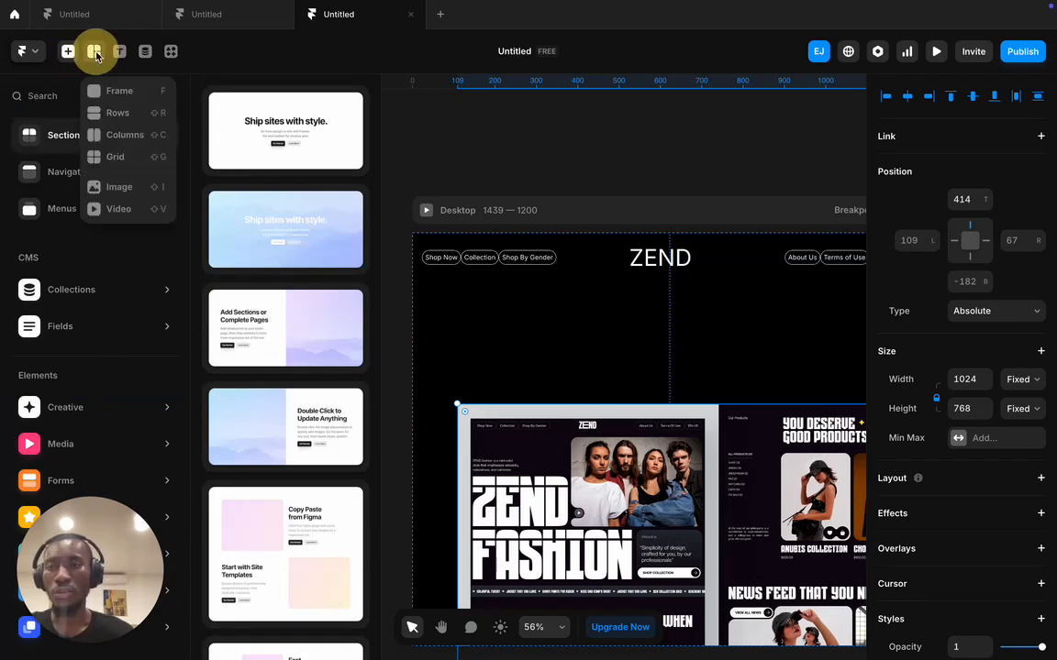
{"action": "left_click", "coordinate": [118, 187]}
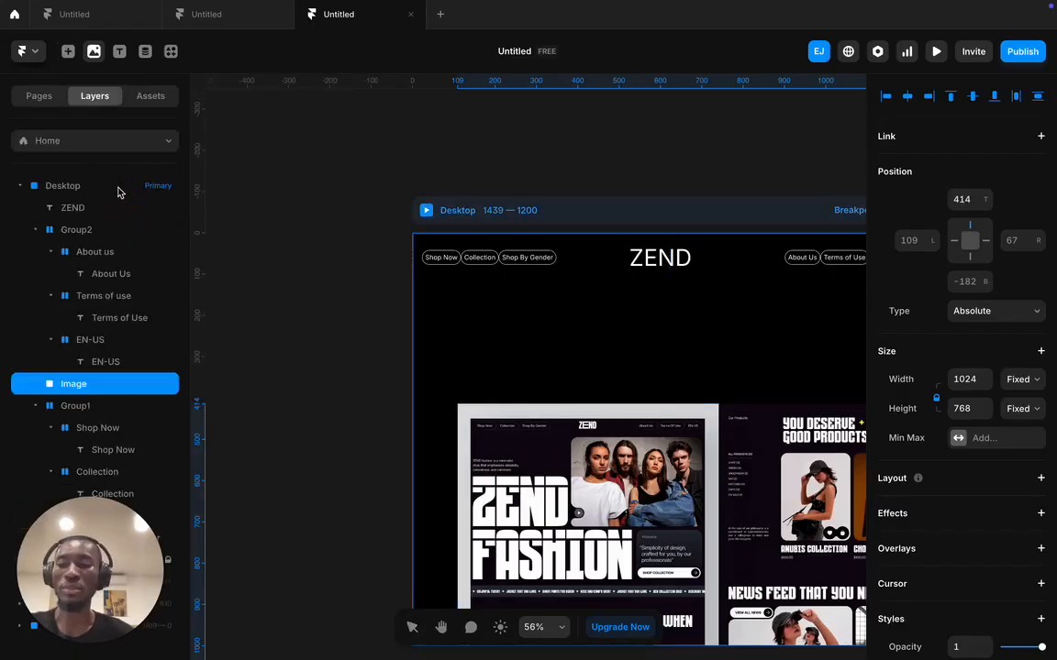
{"action": "scroll", "coordinate": [441, 293], "scroll_direction": "right", "scroll_amount": 5}
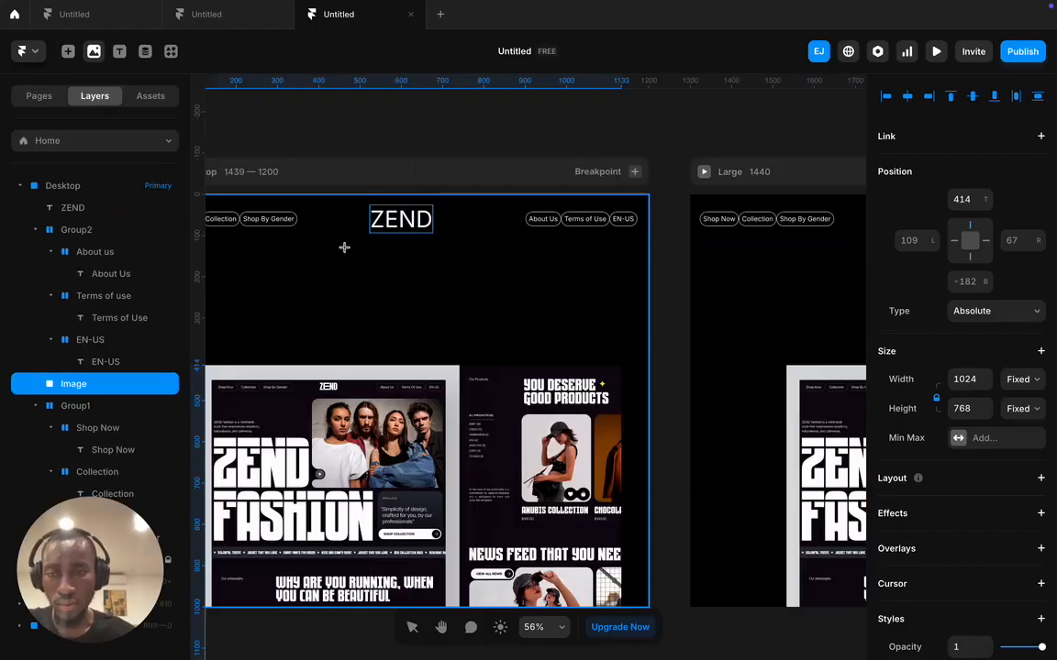
{"action": "left_click_drag", "start_coordinate": [349, 245], "coordinate": [637, 448]}
{"action": "scroll", "coordinate": [331, 127], "scroll_direction": "left", "scroll_amount": 3}
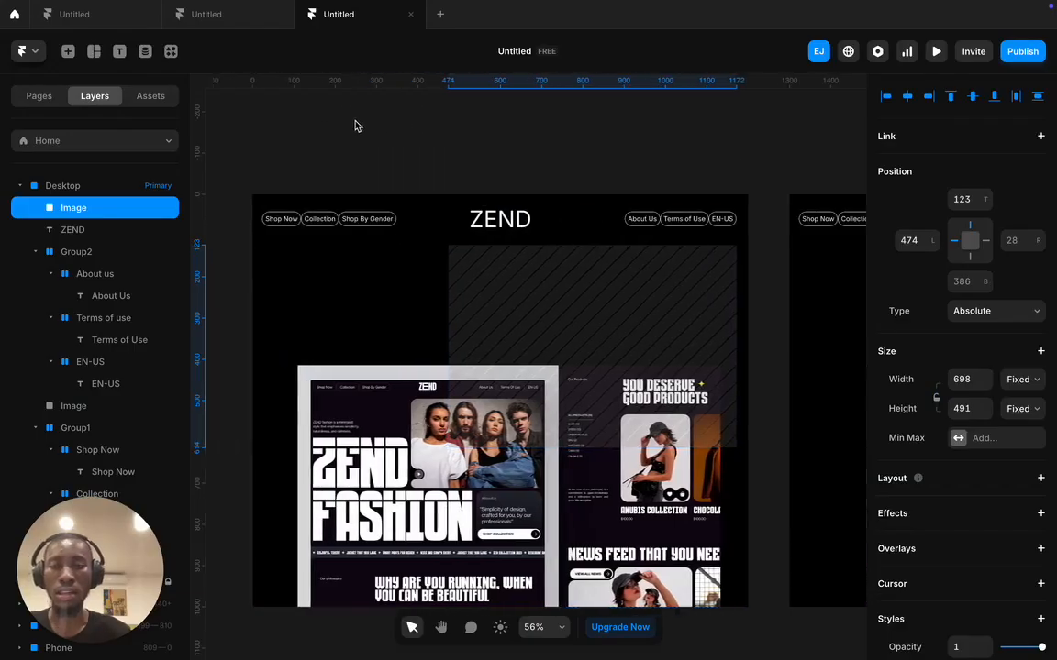
{"action": "left_click", "coordinate": [385, 403]}
- Drag the 1024×768 reference screenshot below the Desktop frame and select the 698 × 491 image placeholder
{"action": "left_click_drag", "start_coordinate": [385, 404], "coordinate": [472, 559]}
{"action": "scroll", "coordinate": [466, 496], "scroll_direction": "down", "scroll_amount": 5}
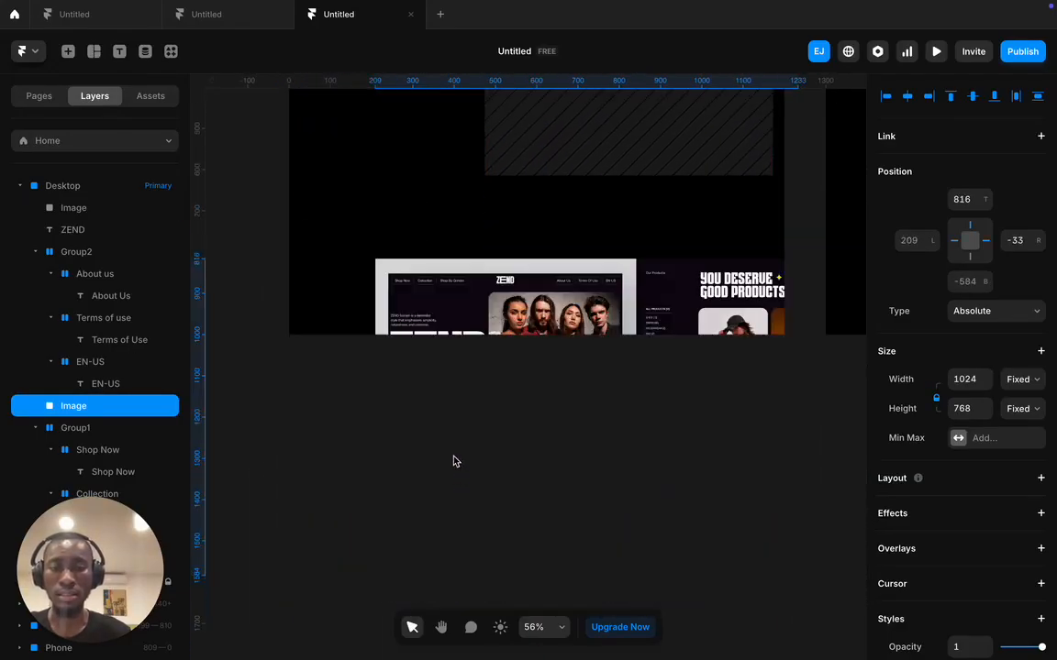
{"action": "left_click_drag", "start_coordinate": [472, 276], "coordinate": [482, 401]}
{"action": "scroll", "coordinate": [475, 335], "scroll_direction": "up", "scroll_amount": 7}
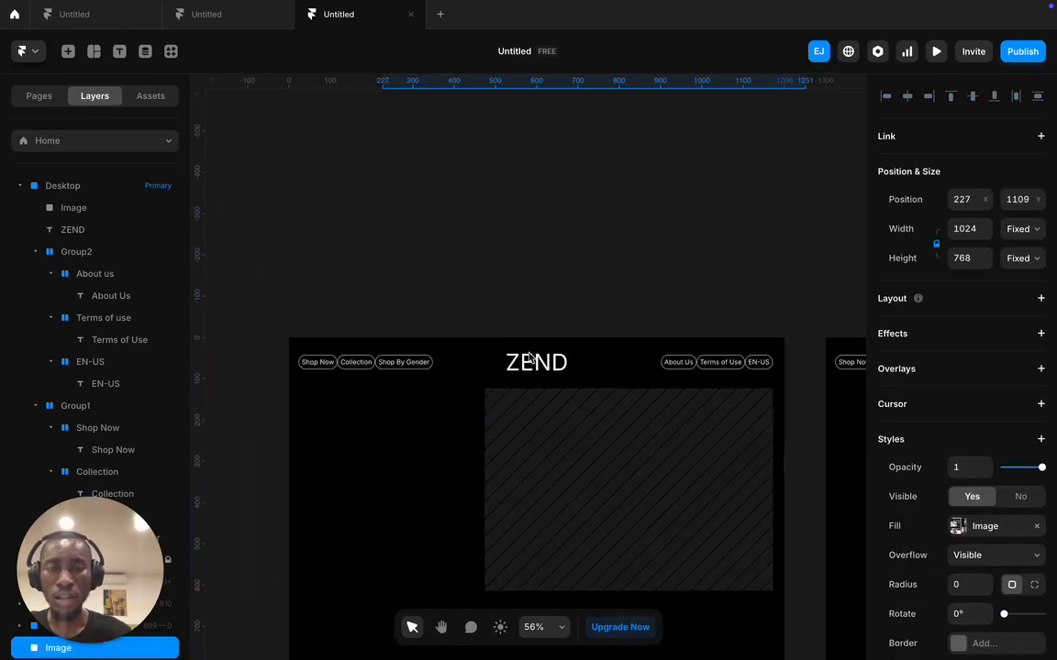
{"action": "left_click", "coordinate": [550, 440]}
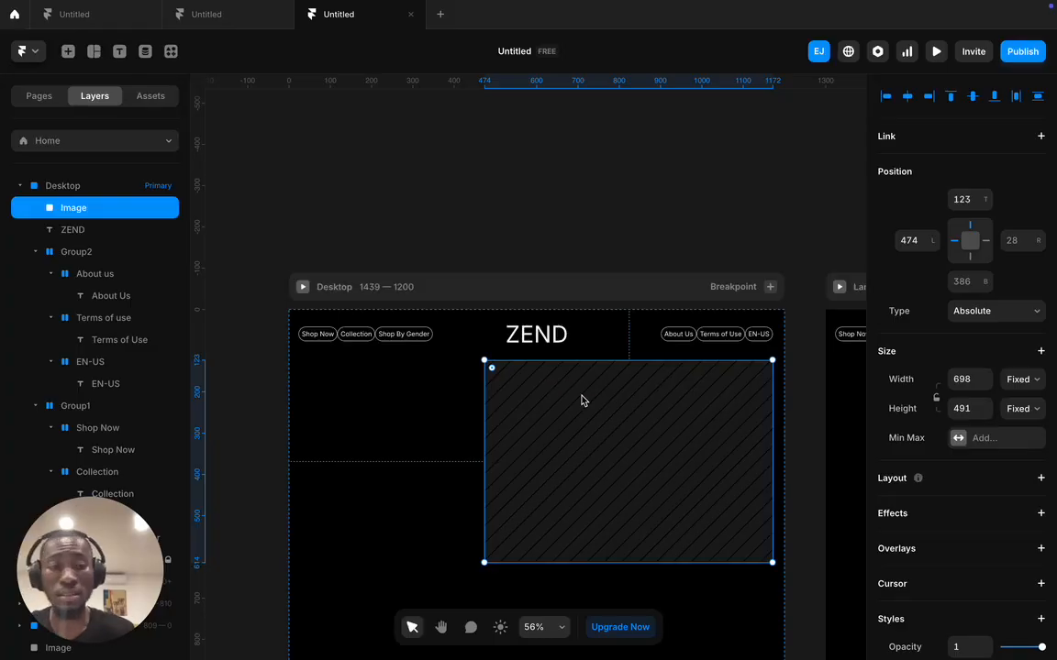
{"action": "scroll", "coordinate": [967, 463], "scroll_direction": "down", "scroll_amount": 3}
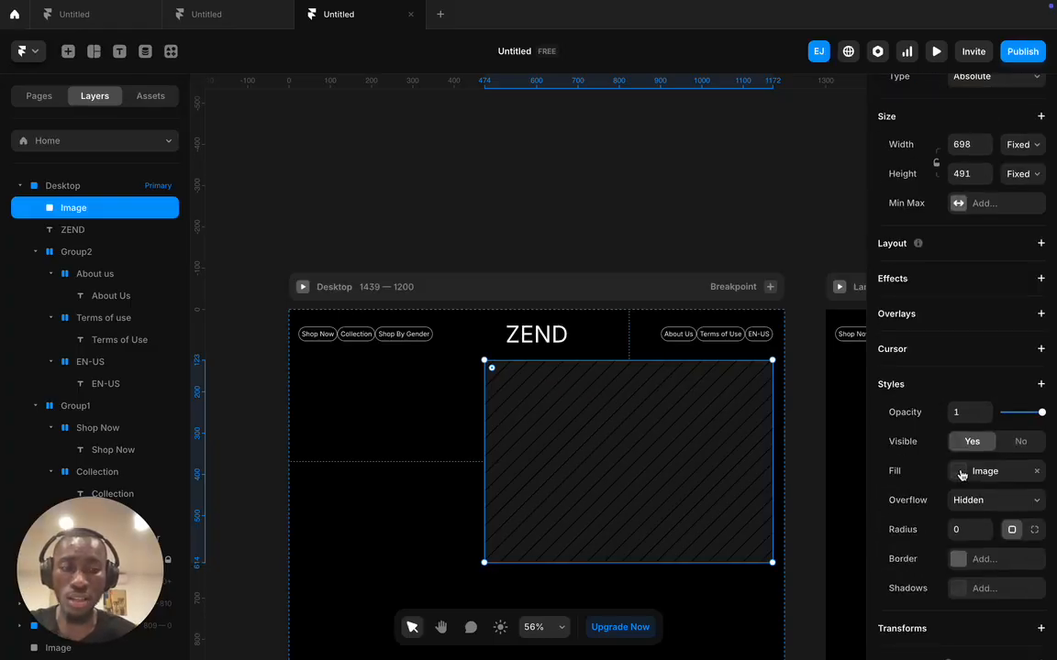
{"action": "scroll", "coordinate": [961, 474], "scroll_direction": "down", "scroll_amount": 1}
{"action": "scroll", "coordinate": [587, 415], "scroll_direction": "down", "scroll_amount": 10}
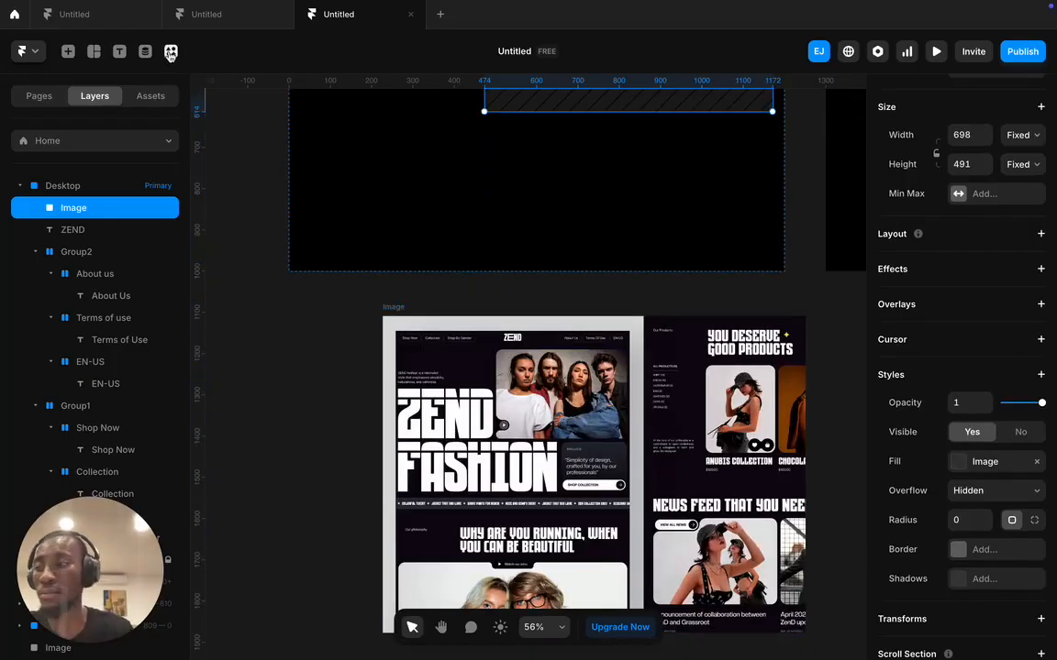
{"action": "scroll", "coordinate": [658, 291], "scroll_direction": "up", "scroll_amount": 8}
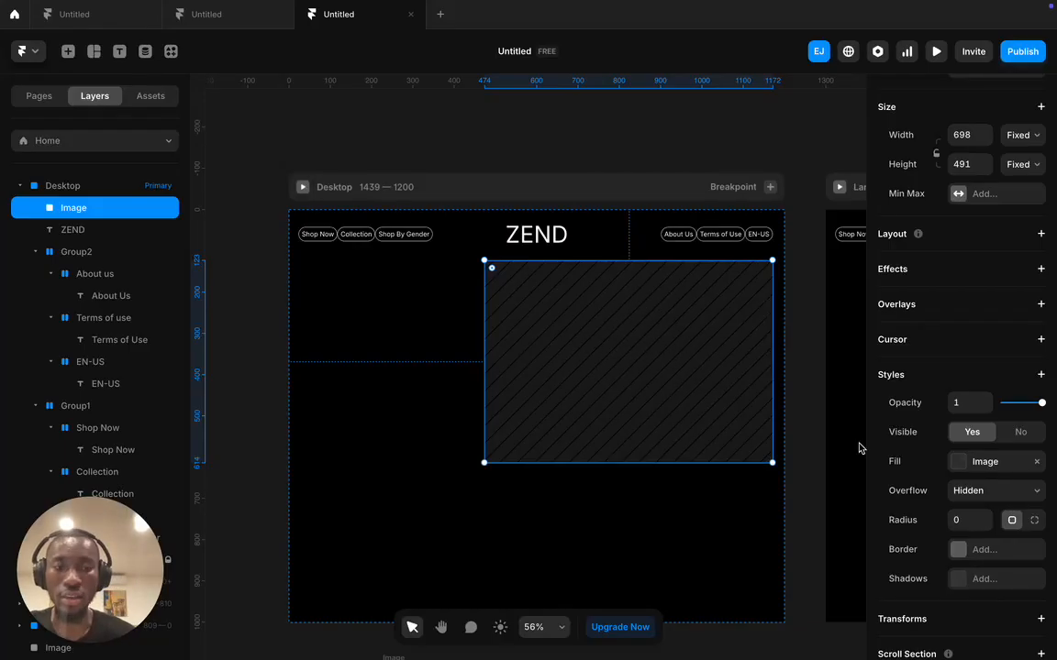
{"action": "scroll", "coordinate": [1009, 482], "scroll_direction": "down", "scroll_amount": 1}
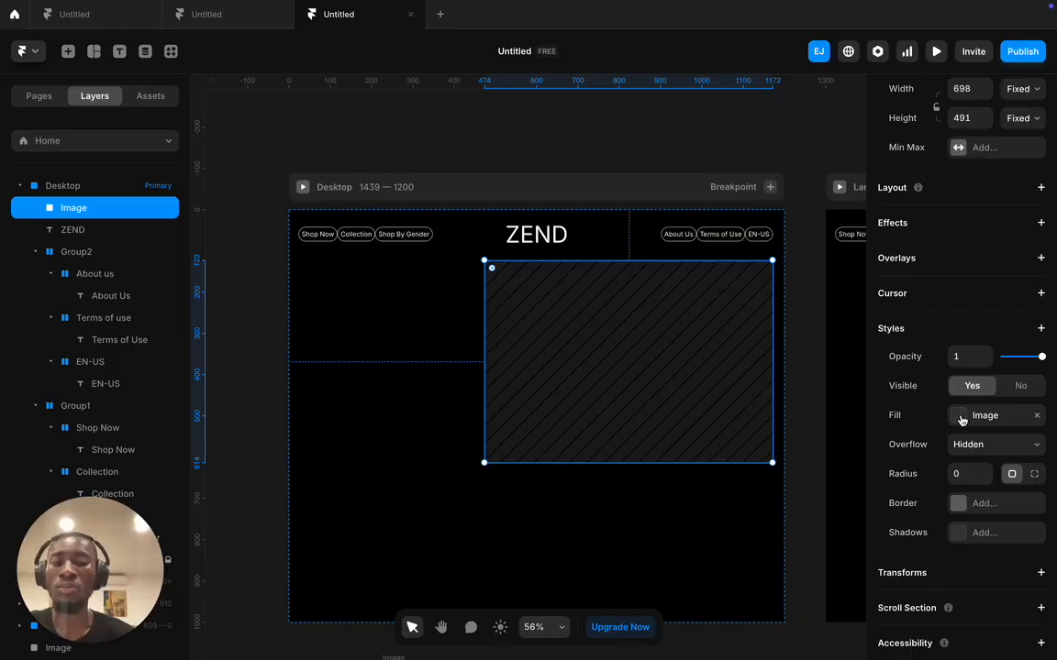
- Open the placeholder's Fill settings and show the list of image plugins
{"action": "left_click", "coordinate": [961, 419]}
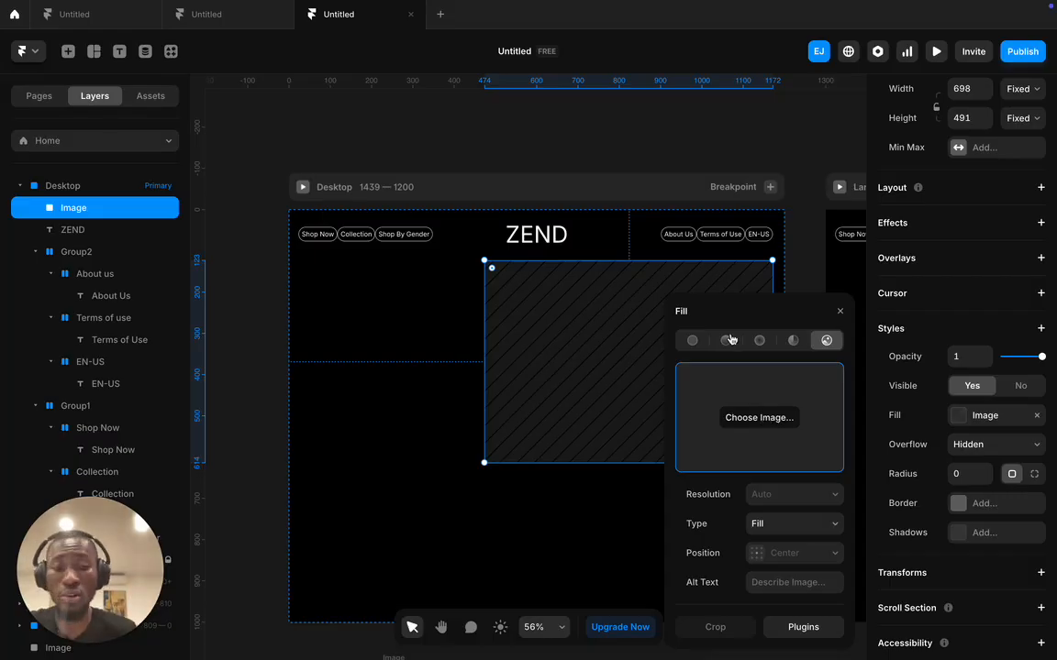
{"action": "left_click", "coordinate": [803, 626]}
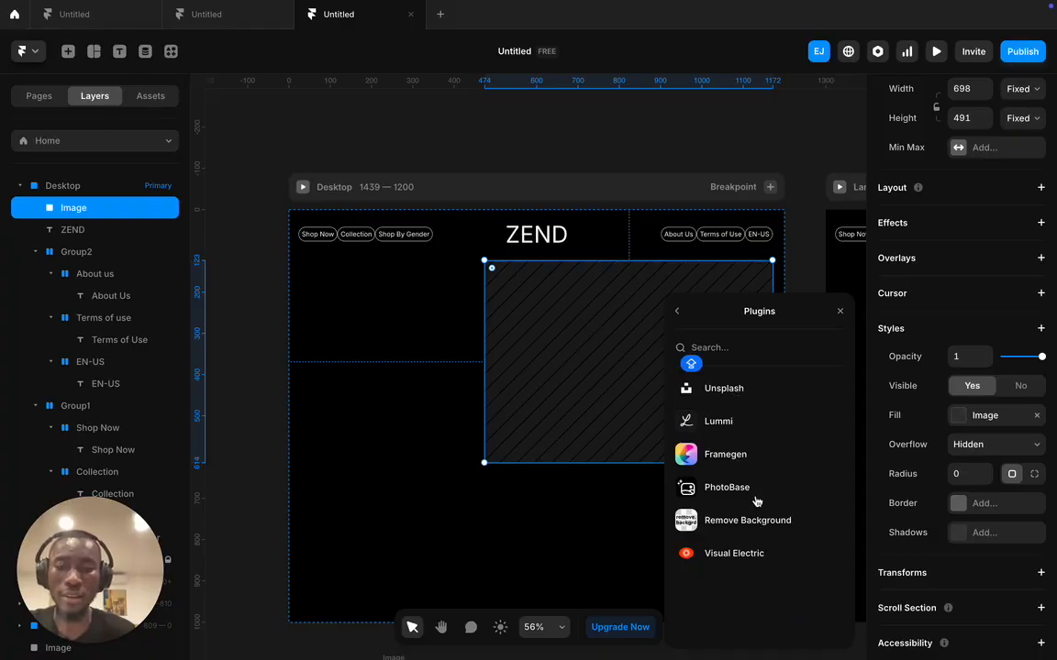
- Search Unsplash for 'PEOPLE STANDING' and fill the placeholder with the two-men wheat-field photo
{"action": "left_click", "coordinate": [720, 392]}
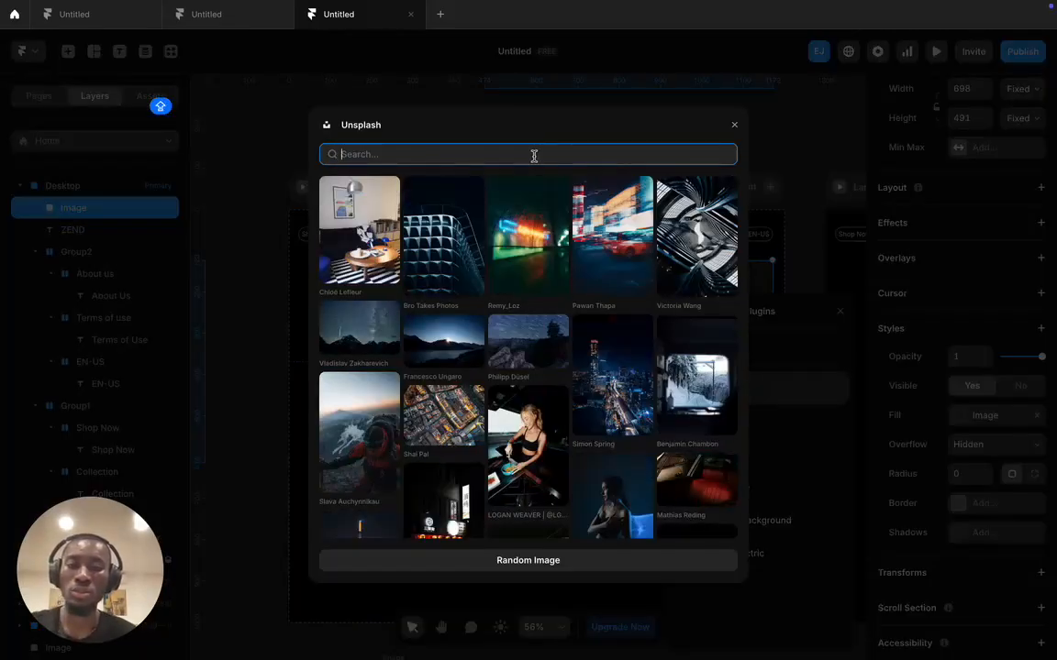
{"action": "type", "text": "PE"}
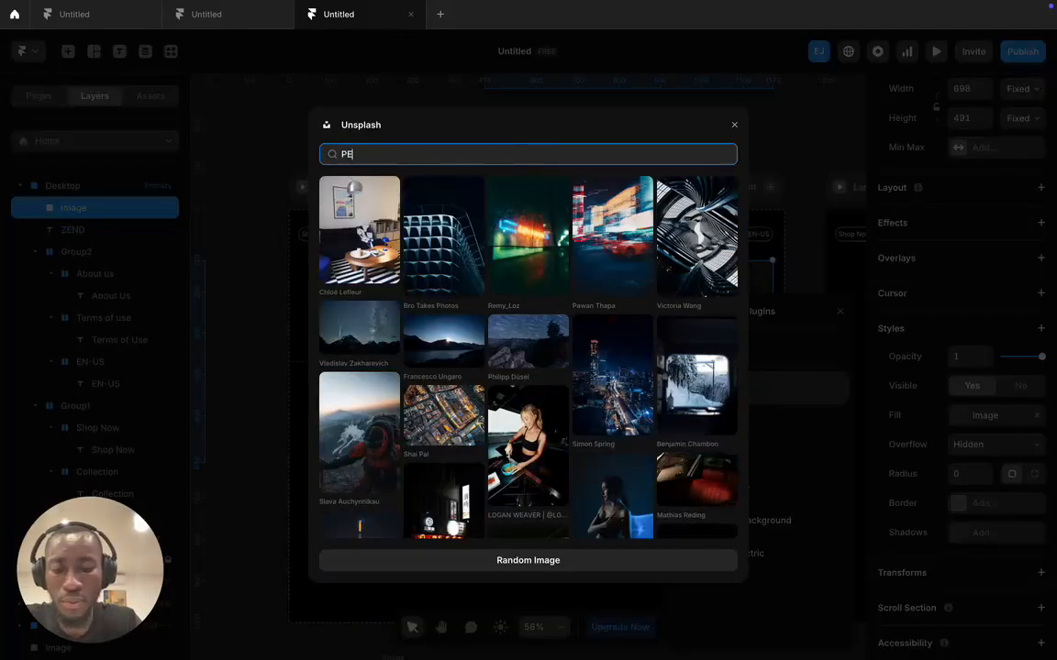
{"action": "type", "text": "OPLE STA"}
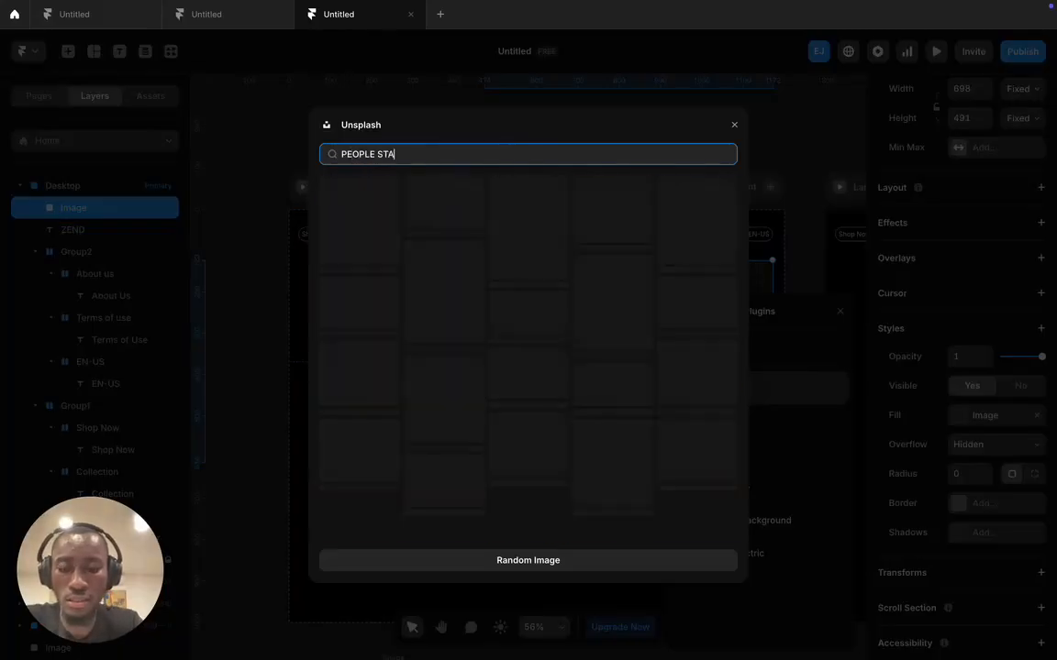
{"action": "type", "text": "NDING"}
{"action": "scroll", "coordinate": [589, 406], "scroll_direction": "down", "scroll_amount": 3}
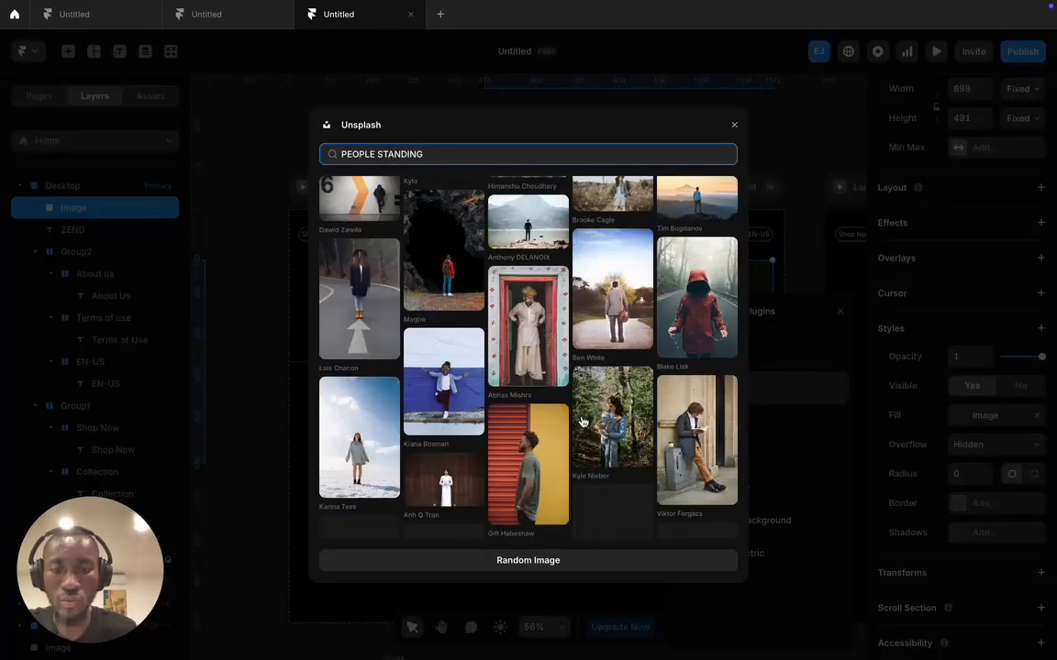
{"action": "scroll", "coordinate": [581, 422], "scroll_direction": "down", "scroll_amount": 3}
{"action": "scroll", "coordinate": [580, 422], "scroll_direction": "down", "scroll_amount": 10}
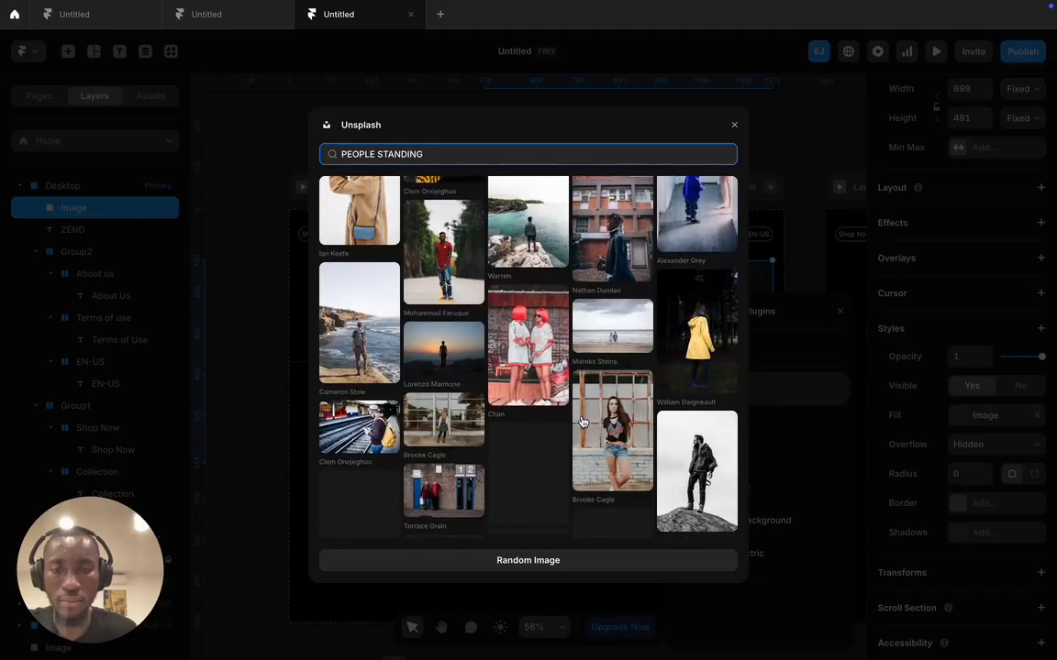
{"action": "scroll", "coordinate": [574, 439], "scroll_direction": "down", "scroll_amount": 1}
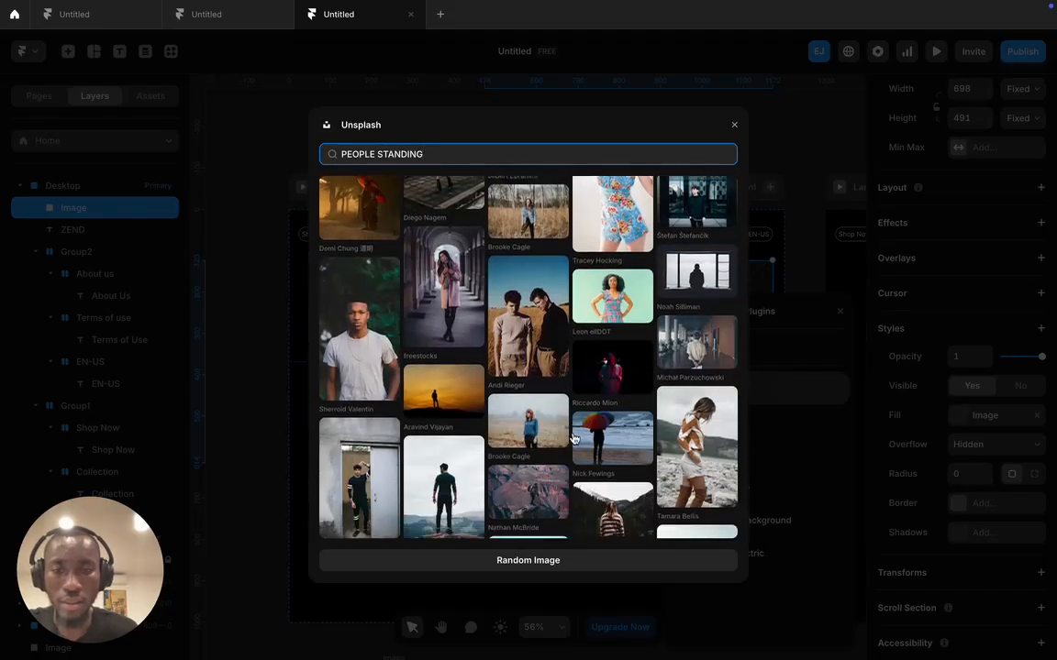
{"action": "left_click", "coordinate": [525, 328]}
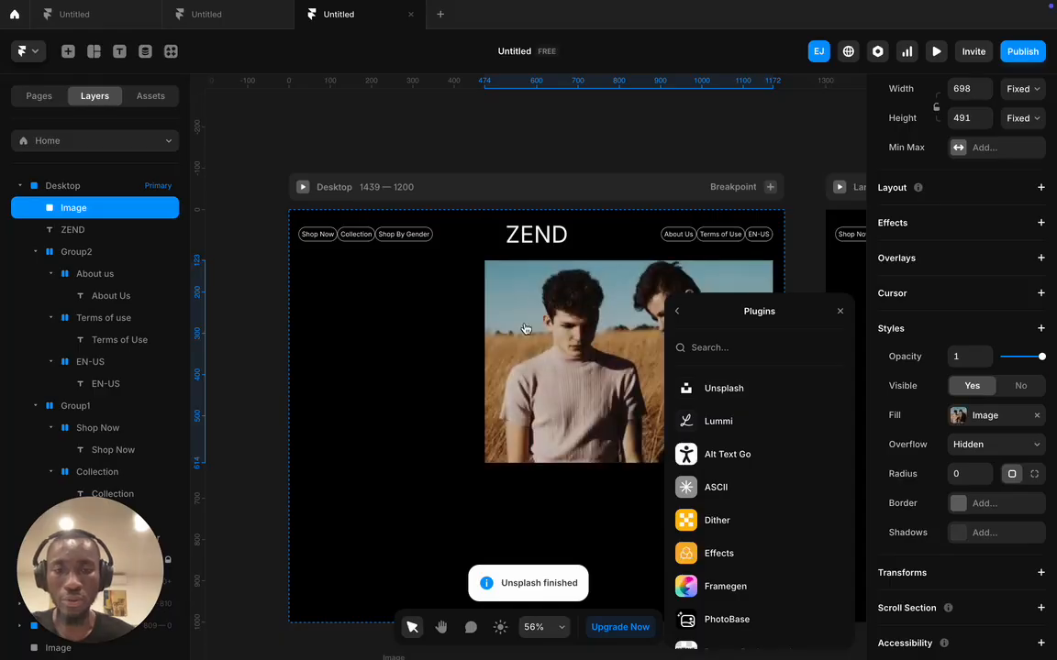
{"action": "left_click", "coordinate": [836, 312]}
- Drag the 1024 × 768 ZEND reference screenshot back into the Desktop frame at 186 left, 542 top
{"action": "left_click", "coordinate": [800, 309]}
{"action": "scroll", "coordinate": [743, 358], "scroll_direction": "down", "scroll_amount": 5}
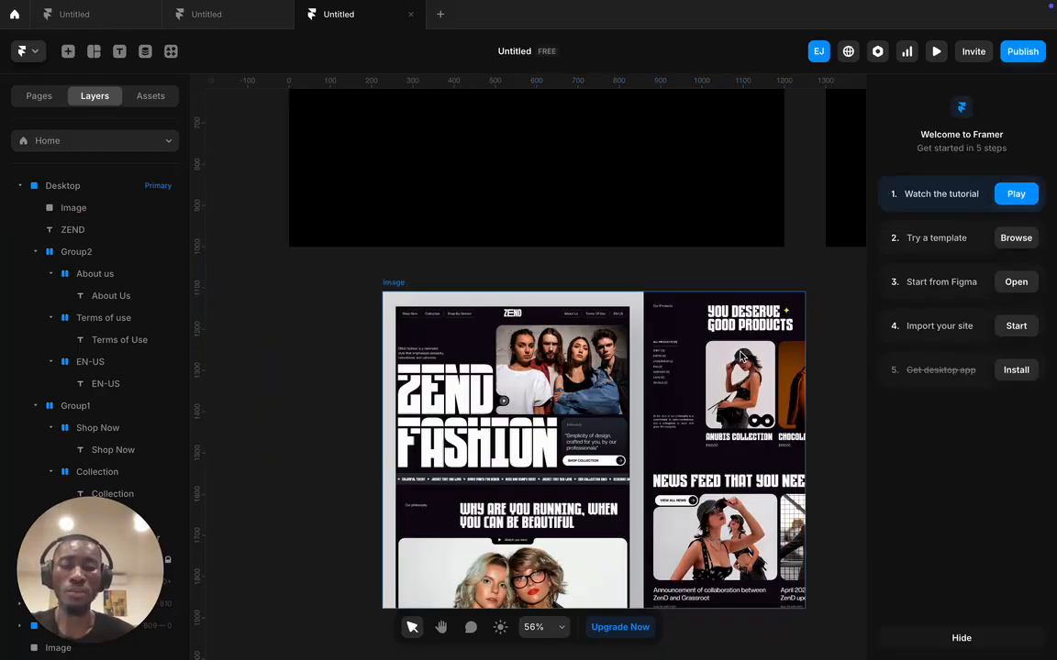
{"action": "scroll", "coordinate": [734, 353], "scroll_direction": "up", "scroll_amount": 5}
{"action": "scroll", "coordinate": [625, 438], "scroll_direction": "down", "scroll_amount": 4}
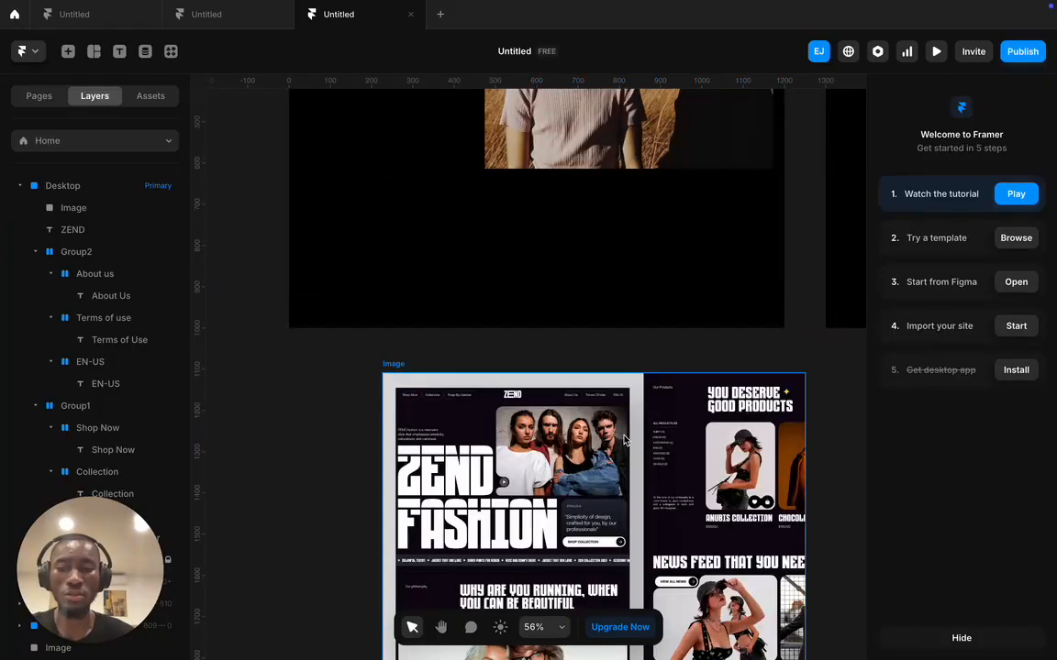
{"action": "scroll", "coordinate": [623, 438], "scroll_direction": "up", "scroll_amount": 5}
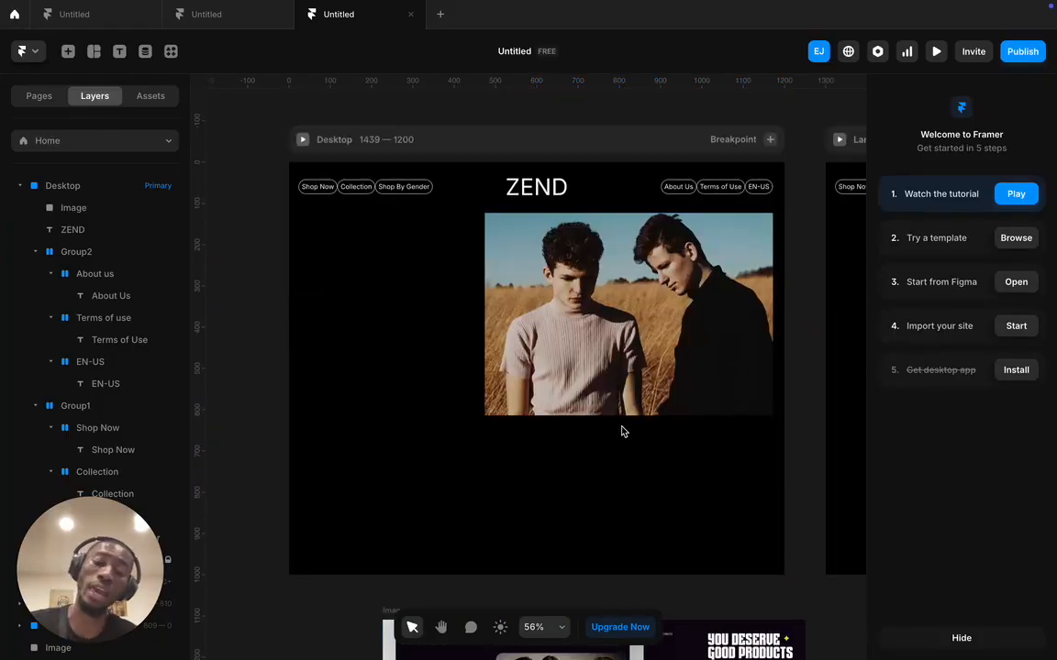
{"action": "left_click", "coordinate": [650, 353]}
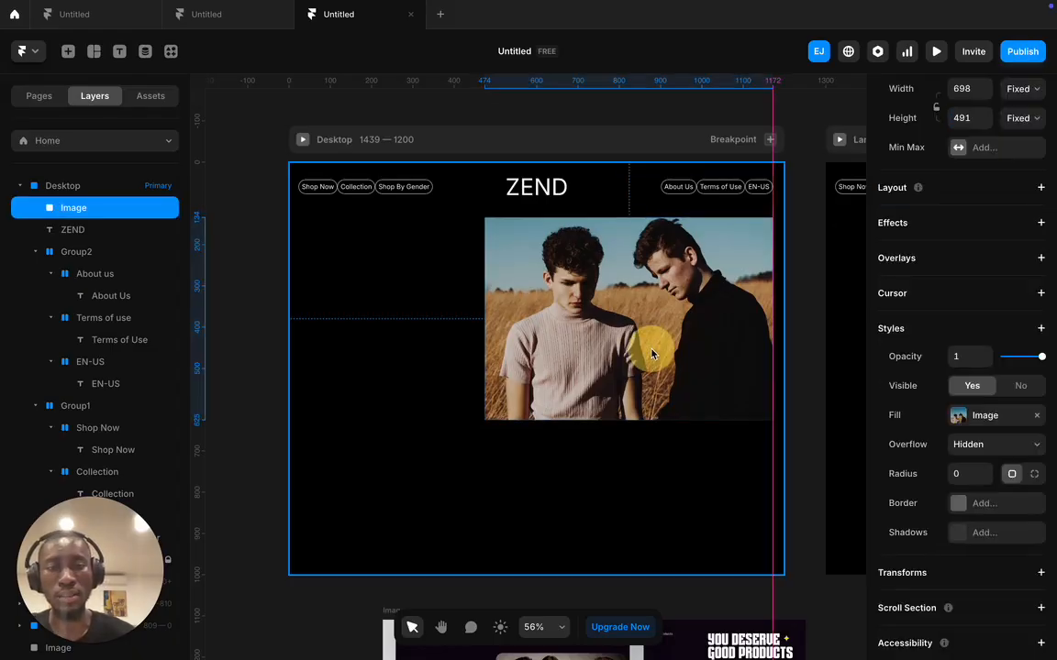
{"action": "left_click", "coordinate": [793, 275]}
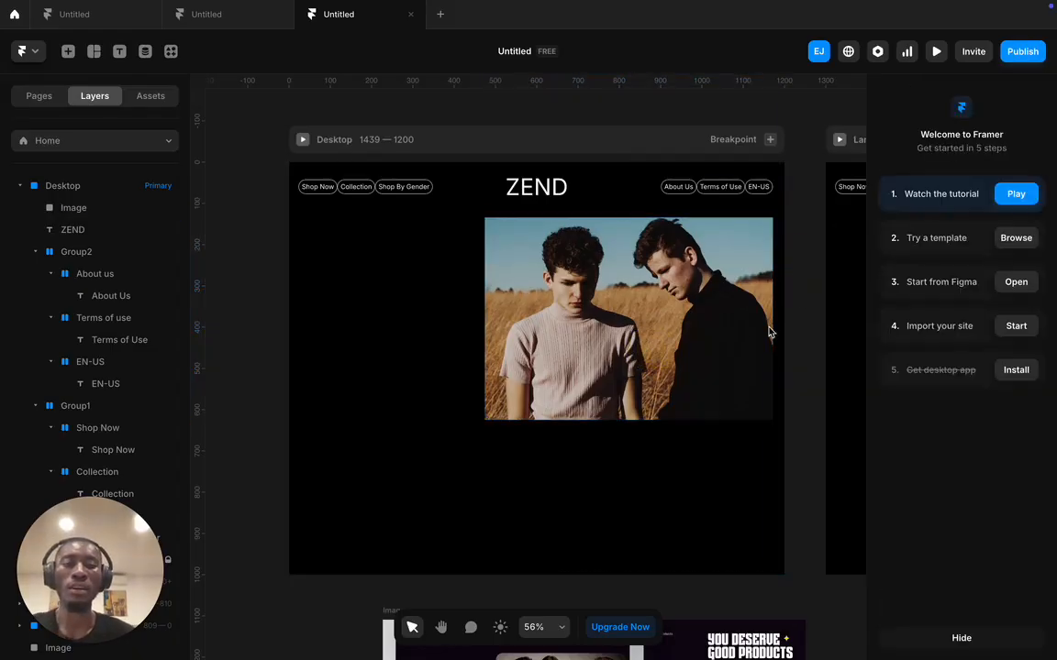
{"action": "scroll", "coordinate": [562, 415], "scroll_direction": "down", "scroll_amount": 5}
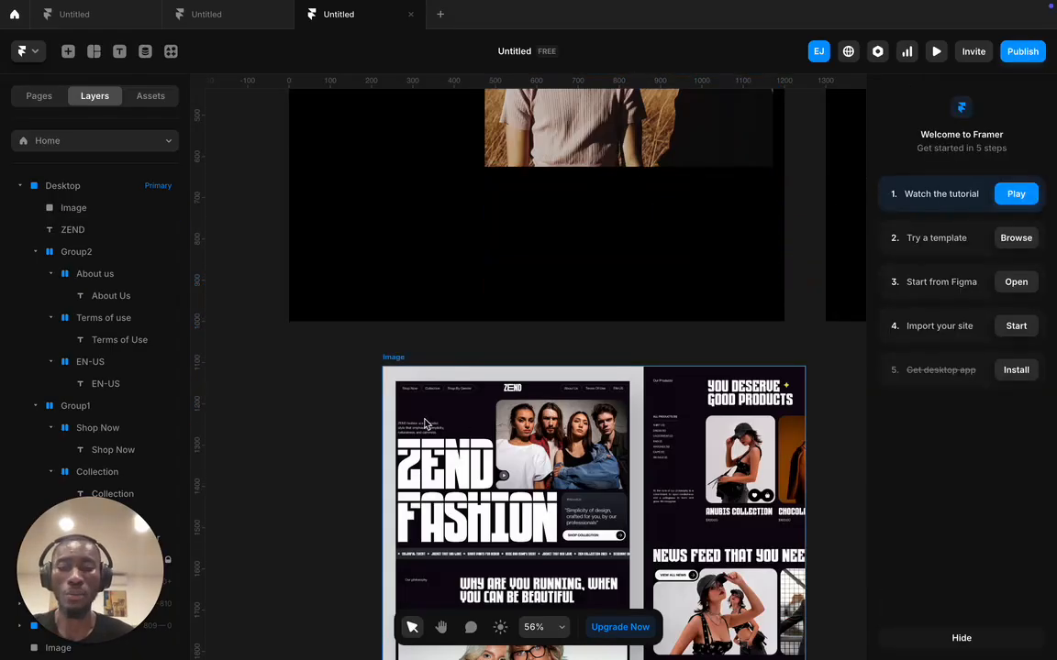
{"action": "left_click_drag", "start_coordinate": [436, 415], "coordinate": [425, 182]}
{"action": "scroll", "coordinate": [431, 192], "scroll_direction": "up", "scroll_amount": 5}
{"action": "scroll", "coordinate": [453, 220], "scroll_direction": "up", "scroll_amount": 5}
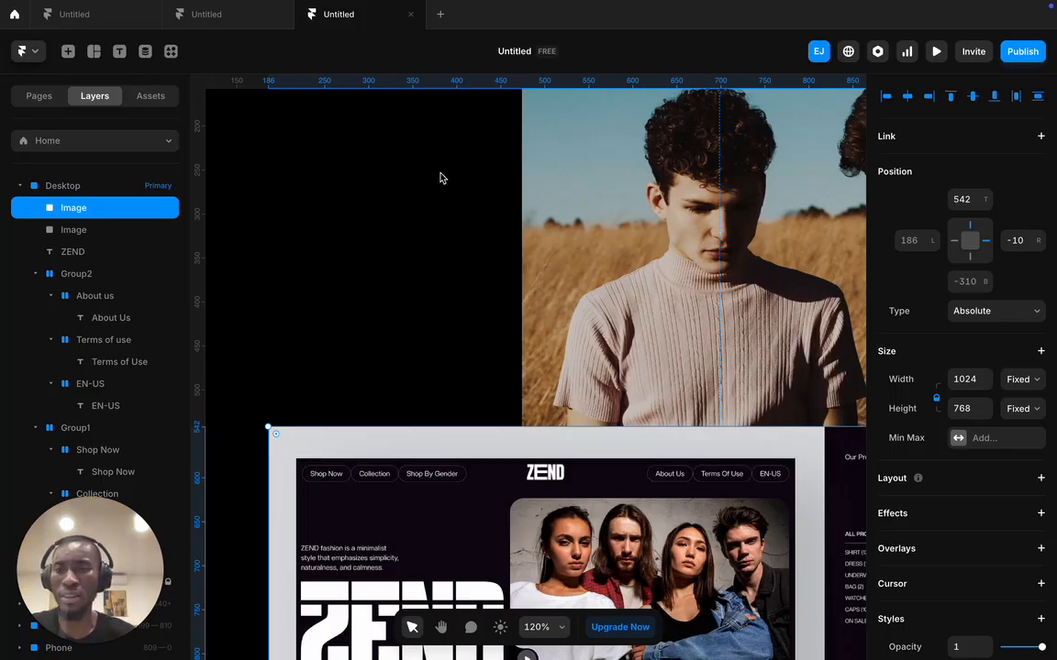
- Add a two-line tagline left of the photo describing ZEND fashion as minimalist, natural and calm
{"action": "left_click", "coordinate": [120, 52]}
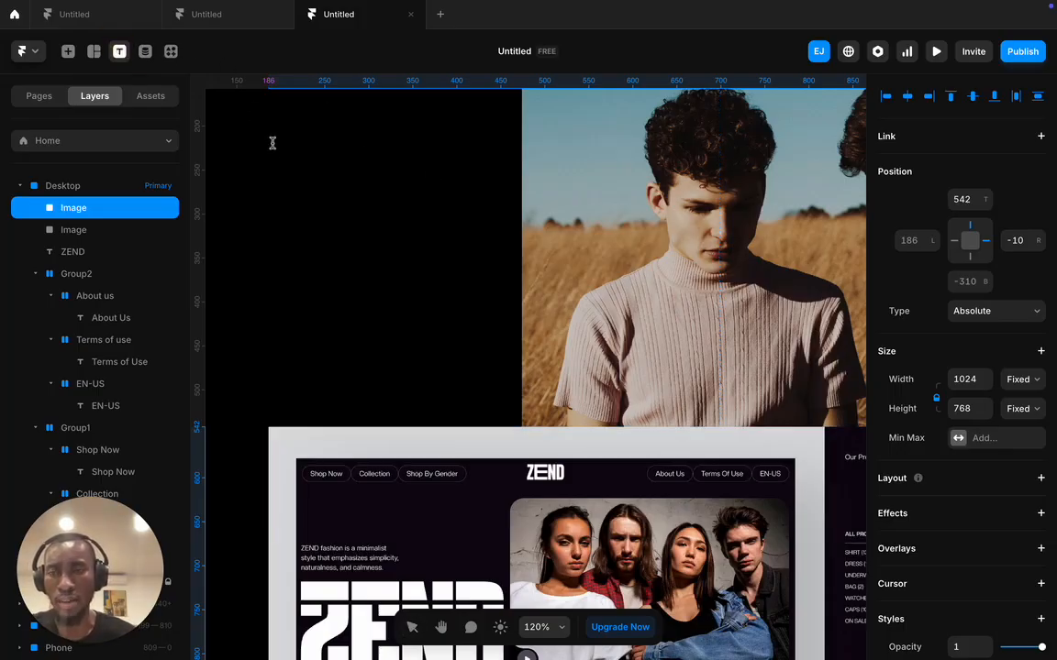
{"action": "left_click", "coordinate": [318, 229]}
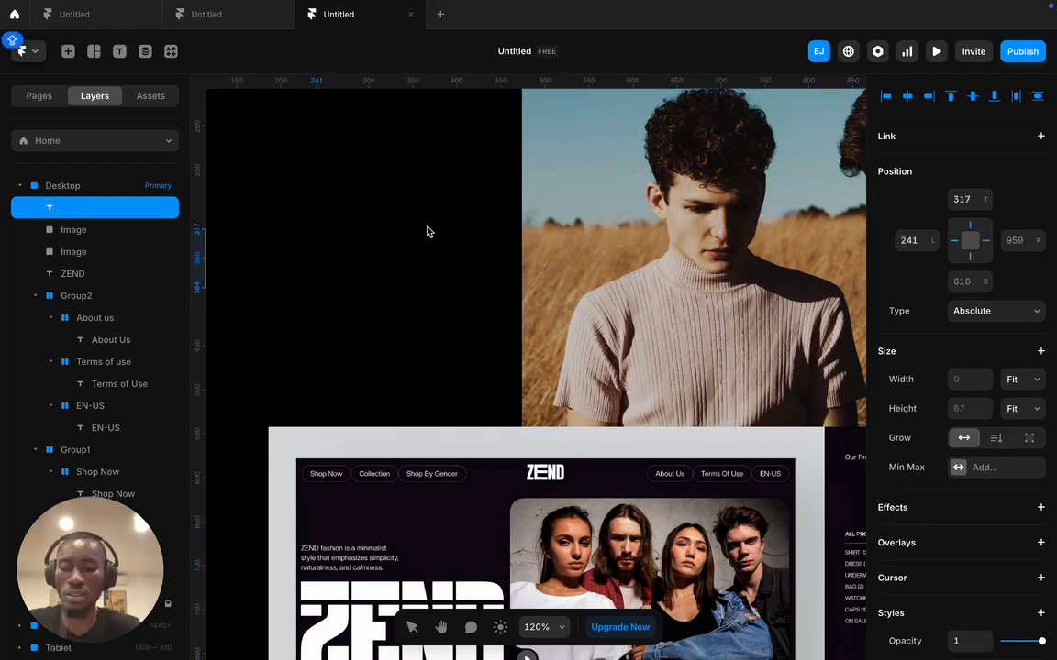
{"action": "type", "text": "ZEND "}
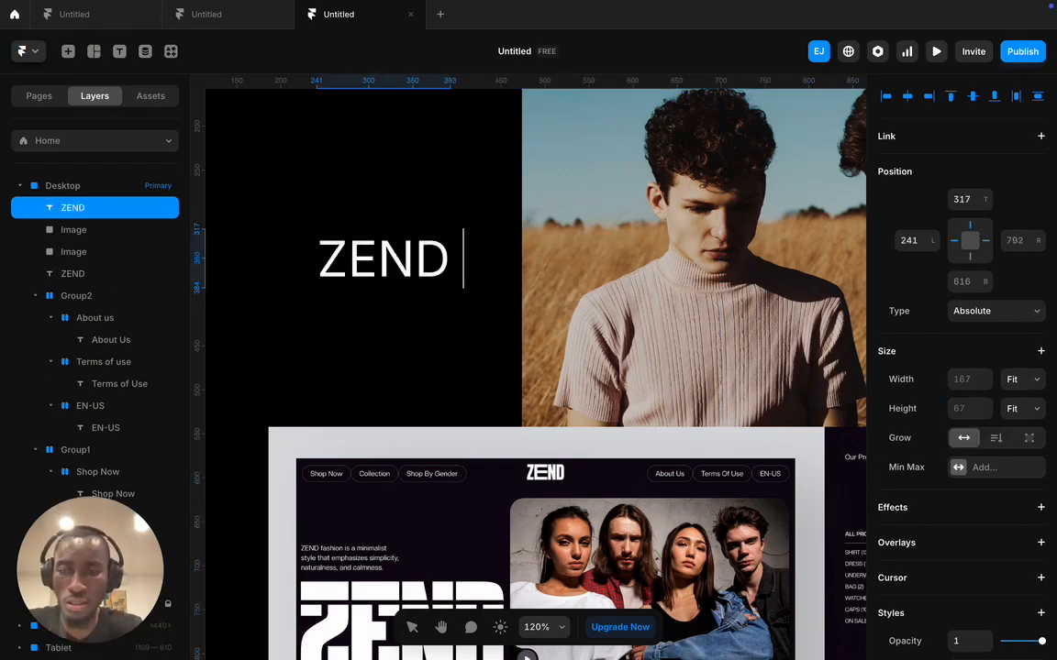
{"action": "type", "text": "fas"}
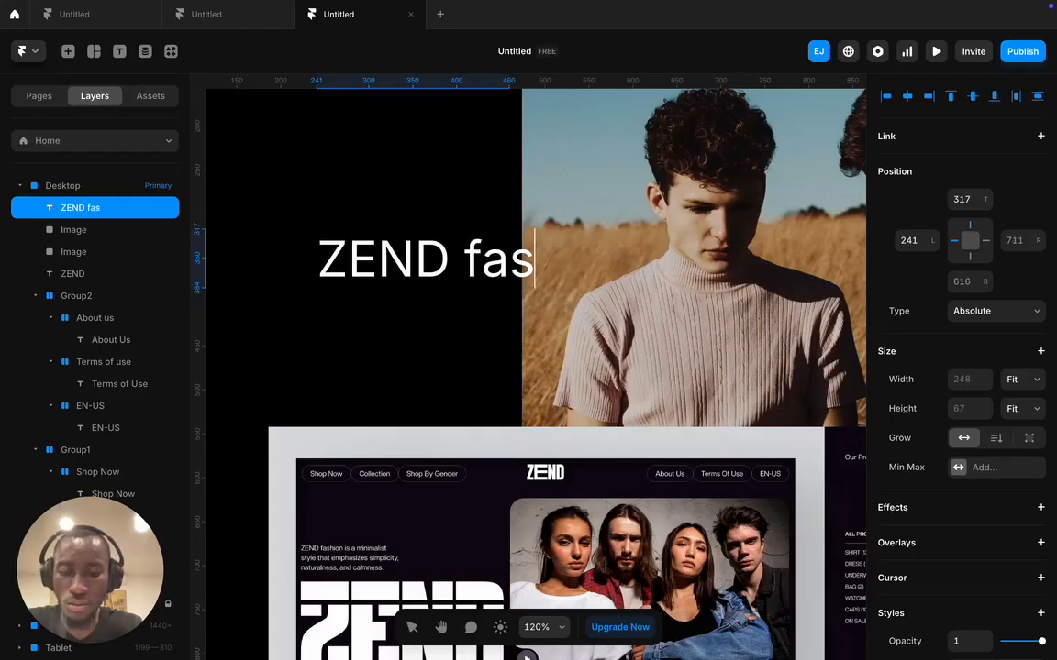
{"action": "type", "text": "hion is a m"}
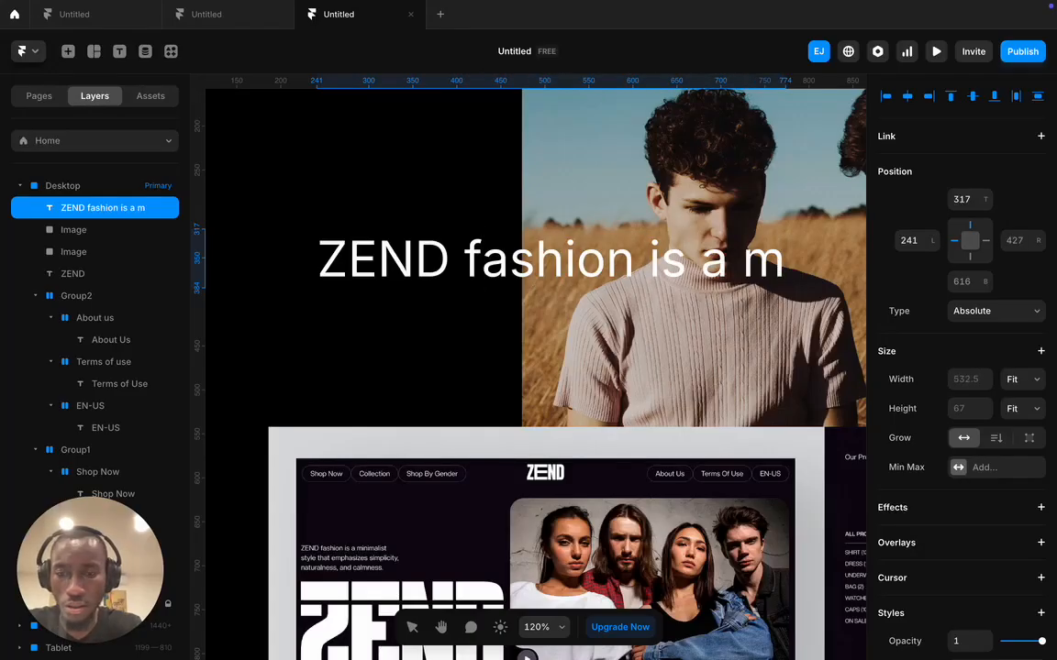
{"action": "type", "text": "iniom"}
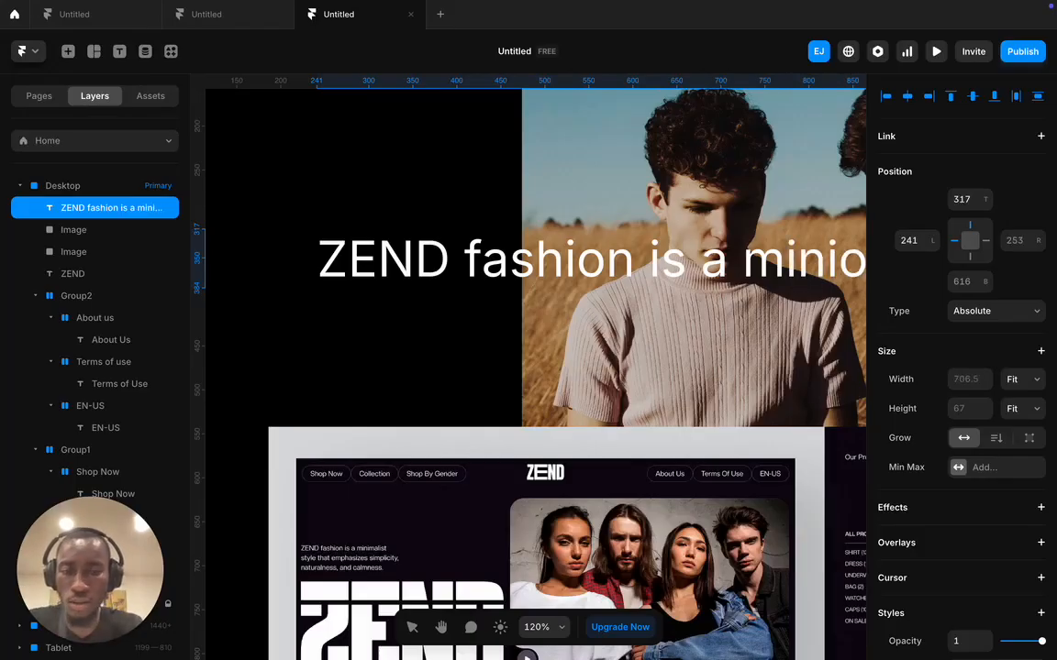
{"action": "key", "text": "BackSpace"}
{"action": "key", "text": "BackSpace"}
{"action": "type", "text": "malist"}
{"action": "key", "text": "Return"}
{"action": "type", "text": "sty"}
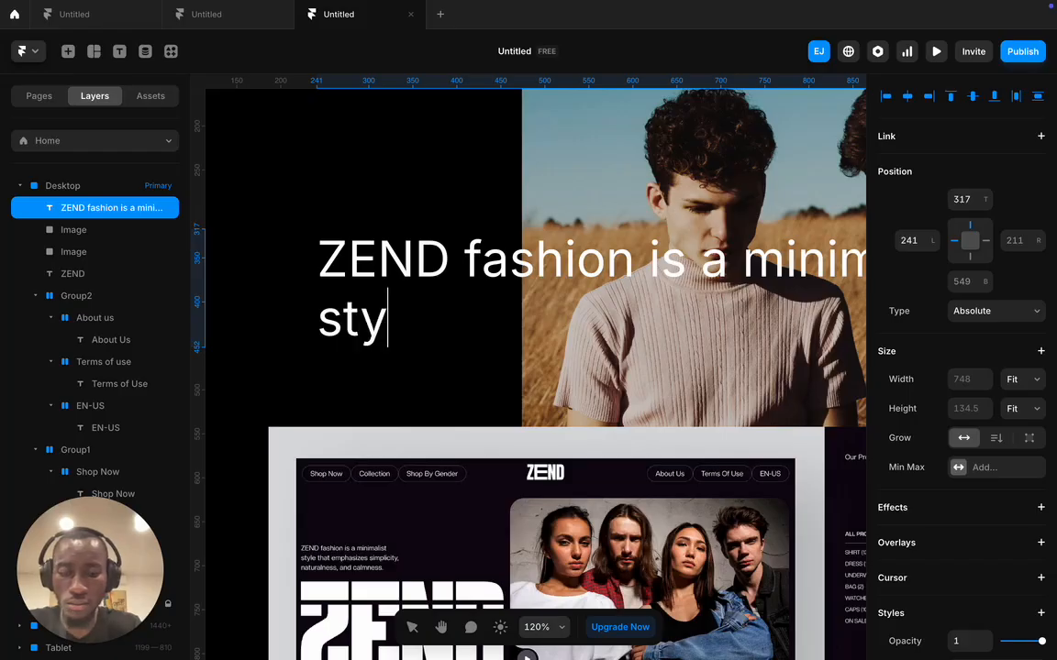
{"action": "type", "text": "le that "}
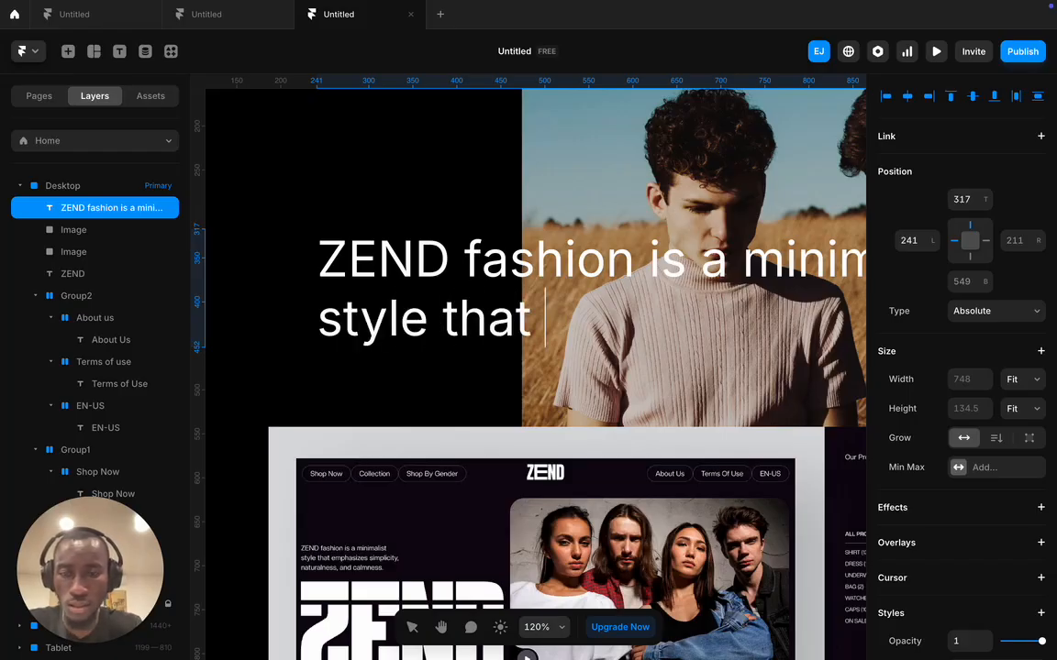
{"action": "type", "text": "empha"}
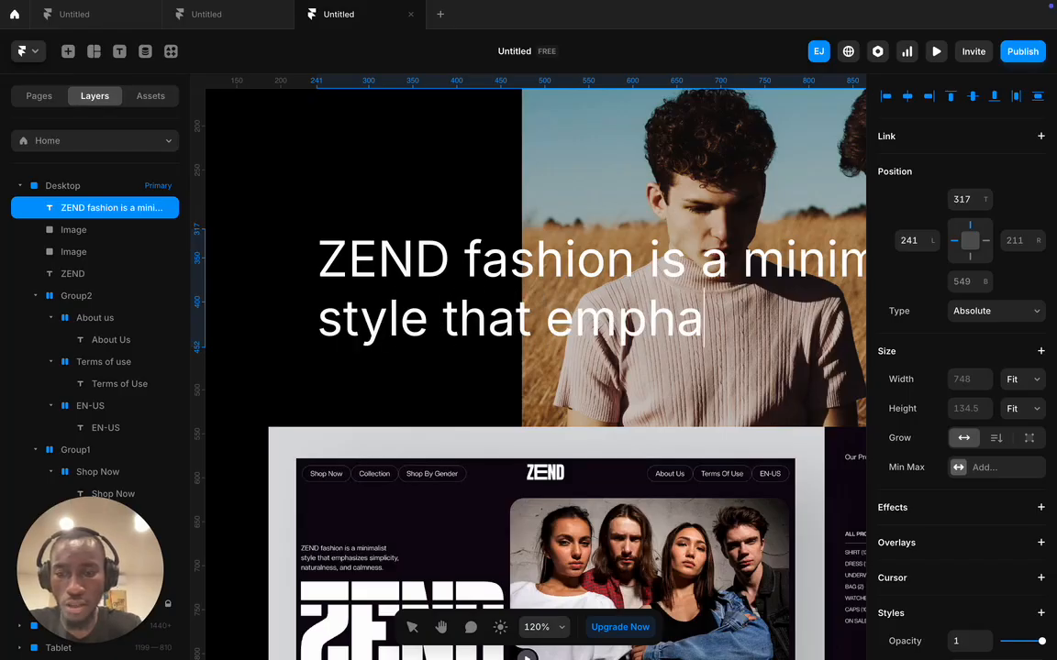
{"action": "type", "text": "siz"}
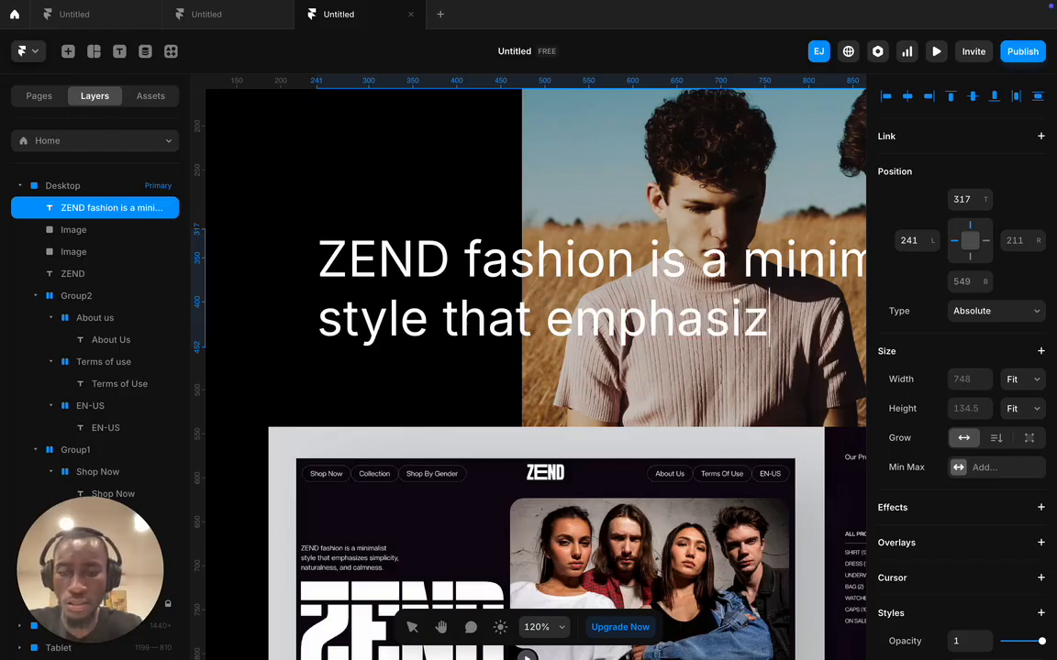
{"action": "type", "text": "es s "}
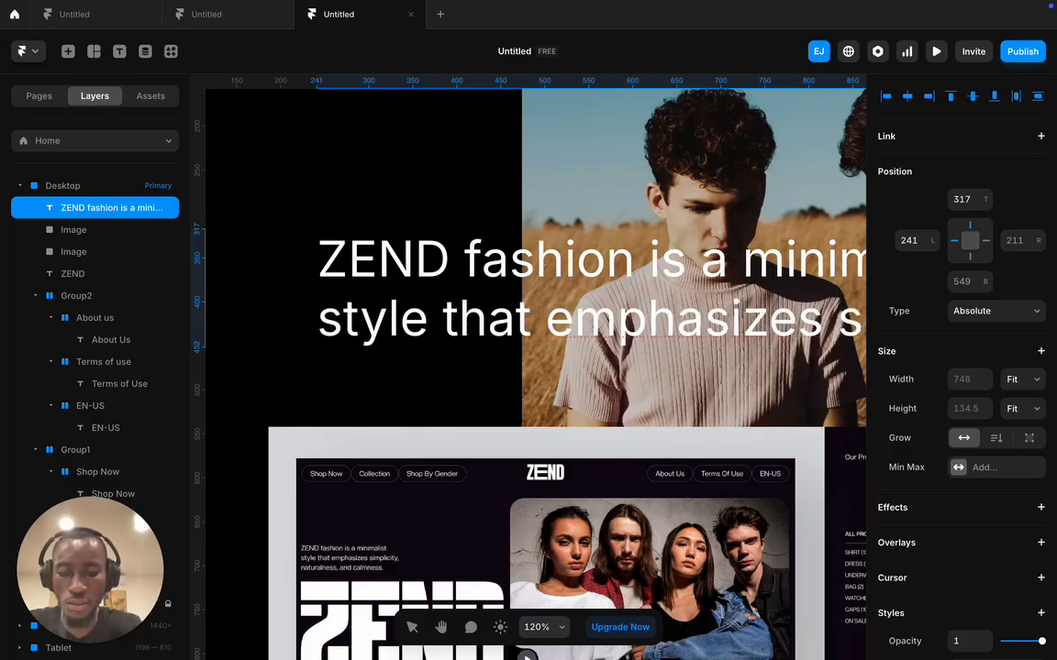
{"action": "type", "text": "naturalness"}
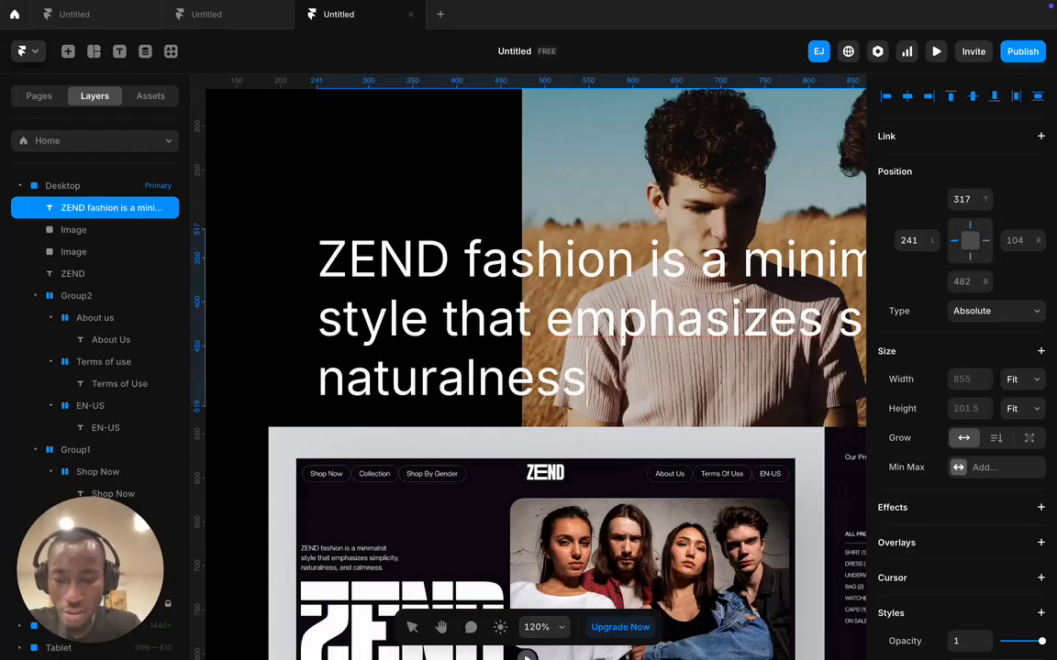
{"action": "type", "text": ", an"}
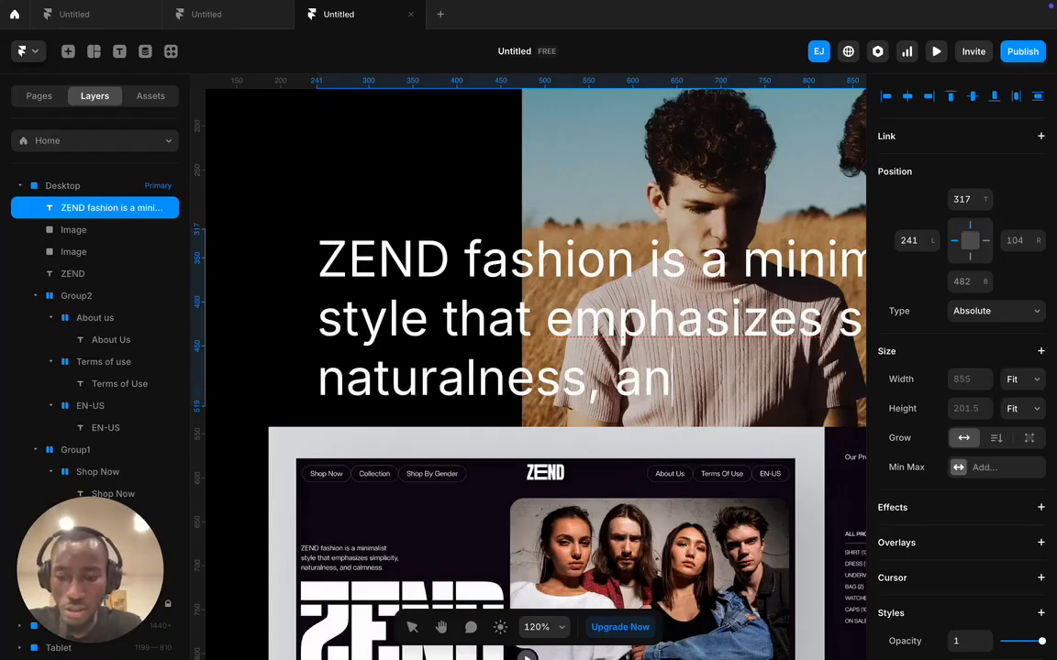
{"action": "type", "text": "d calmne"}
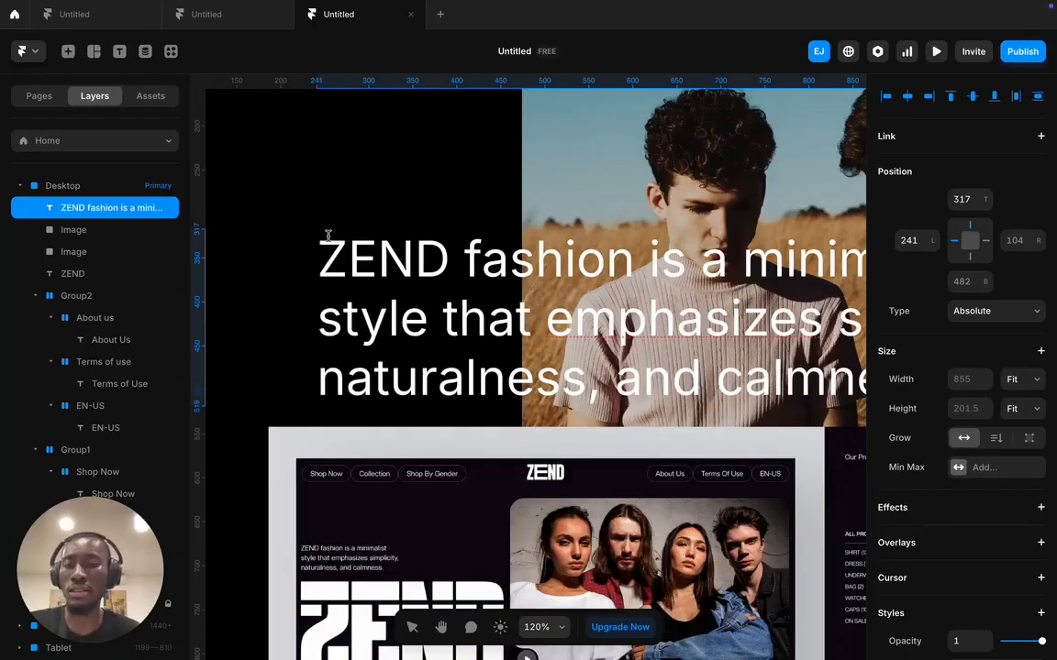
{"action": "key", "text": "ctrl+a"}
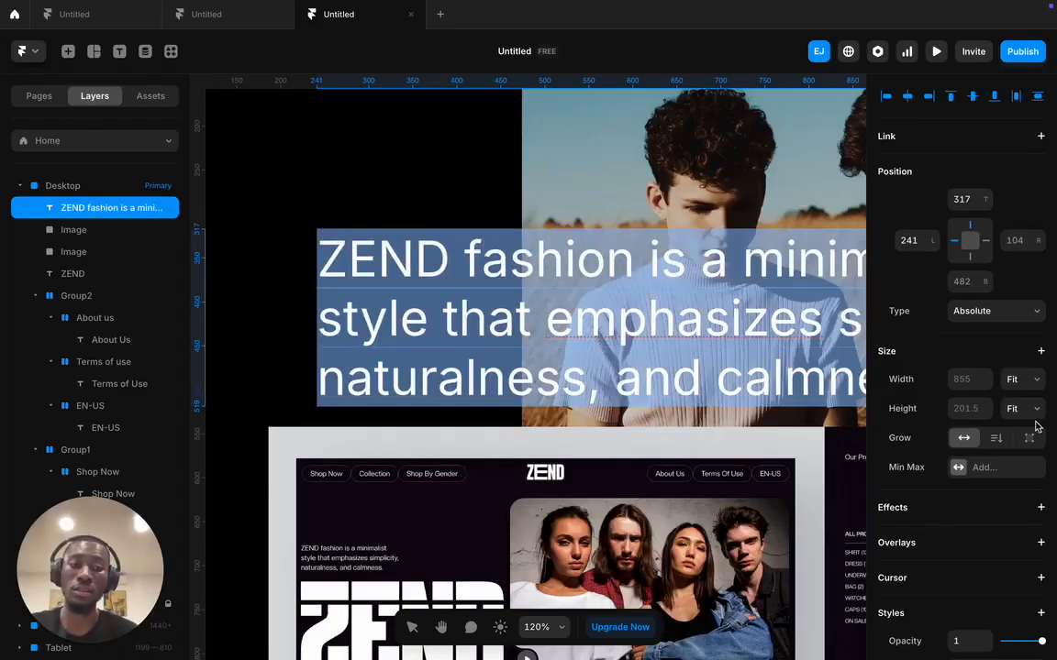
{"action": "scroll", "coordinate": [1036, 427], "scroll_direction": "down", "scroll_amount": 5}
- Set the tagline to 16 px and align it with the nav pills' left edge, slightly lower
{"action": "left_click", "coordinate": [967, 512]}
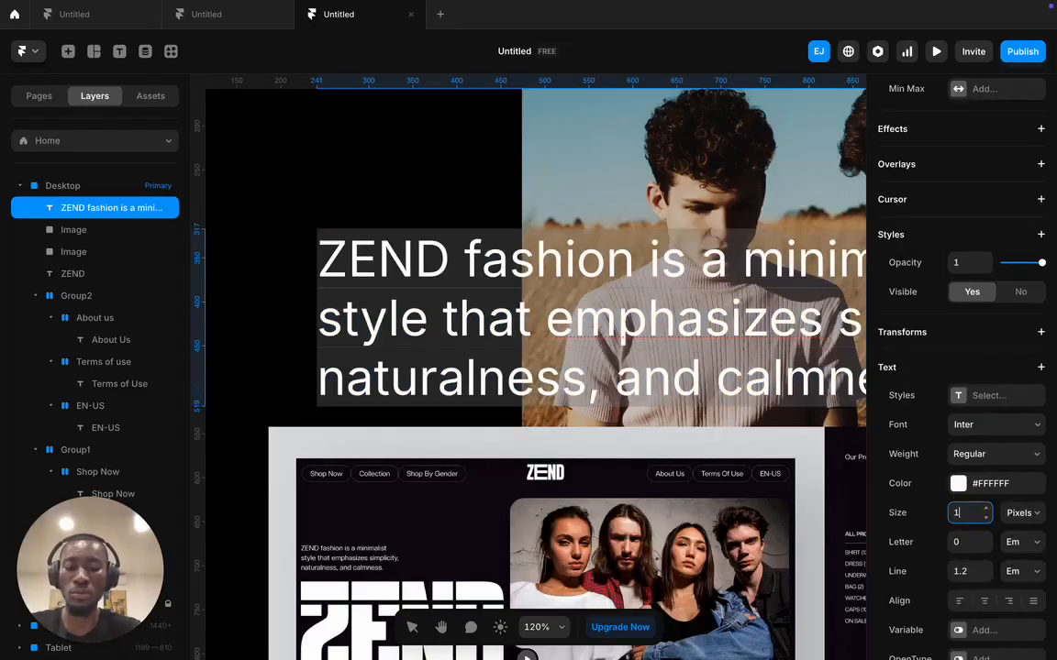
{"action": "key", "text": "Return"}
{"action": "left_click_drag", "start_coordinate": [440, 263], "coordinate": [402, 253]}
{"action": "scroll", "coordinate": [401, 393], "scroll_direction": "up", "scroll_amount": 5}
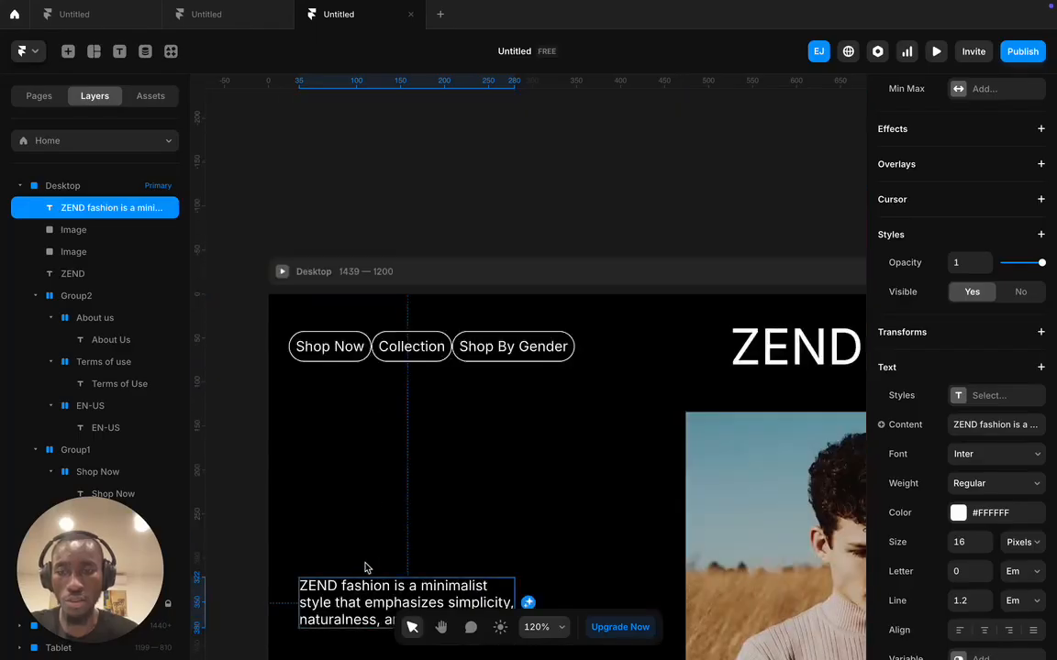
{"action": "left_click_drag", "start_coordinate": [360, 593], "coordinate": [351, 577]}
{"action": "scroll", "coordinate": [363, 553], "scroll_direction": "down", "scroll_amount": 1}
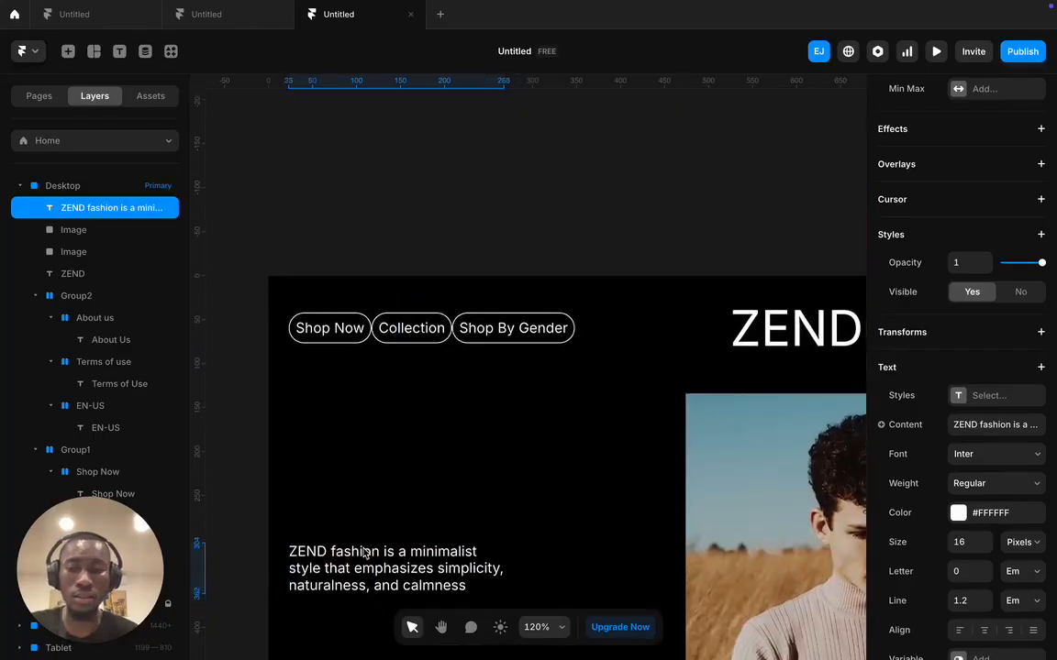
{"action": "scroll", "coordinate": [362, 555], "scroll_direction": "down", "scroll_amount": 5}
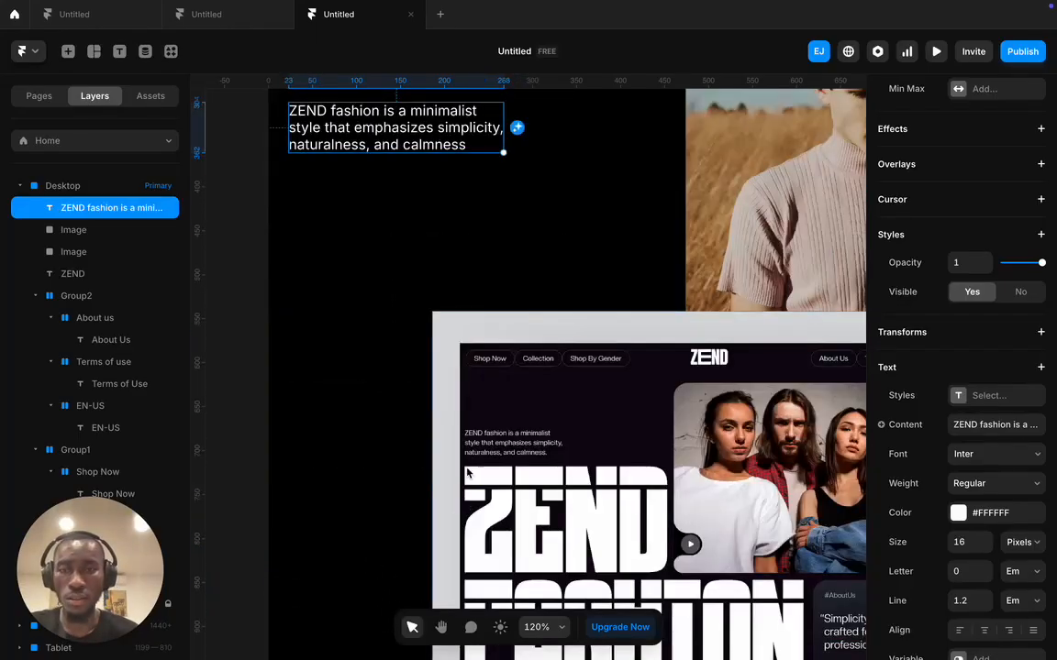
{"action": "scroll", "coordinate": [456, 423], "scroll_direction": "up", "scroll_amount": 2}
{"action": "left_click_drag", "start_coordinate": [595, 542], "coordinate": [493, 642]}
{"action": "scroll", "coordinate": [492, 624], "scroll_direction": "down", "scroll_amount": 2}
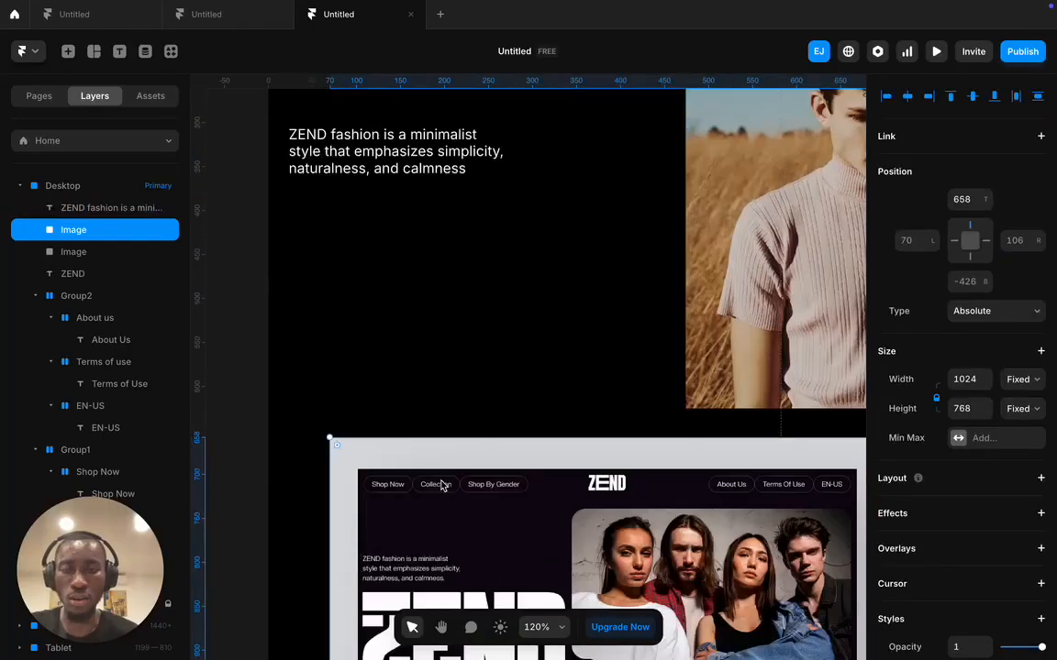
{"action": "left_click_drag", "start_coordinate": [401, 179], "coordinate": [401, 209]}
{"action": "scroll", "coordinate": [469, 332], "scroll_direction": "down", "scroll_amount": 2}
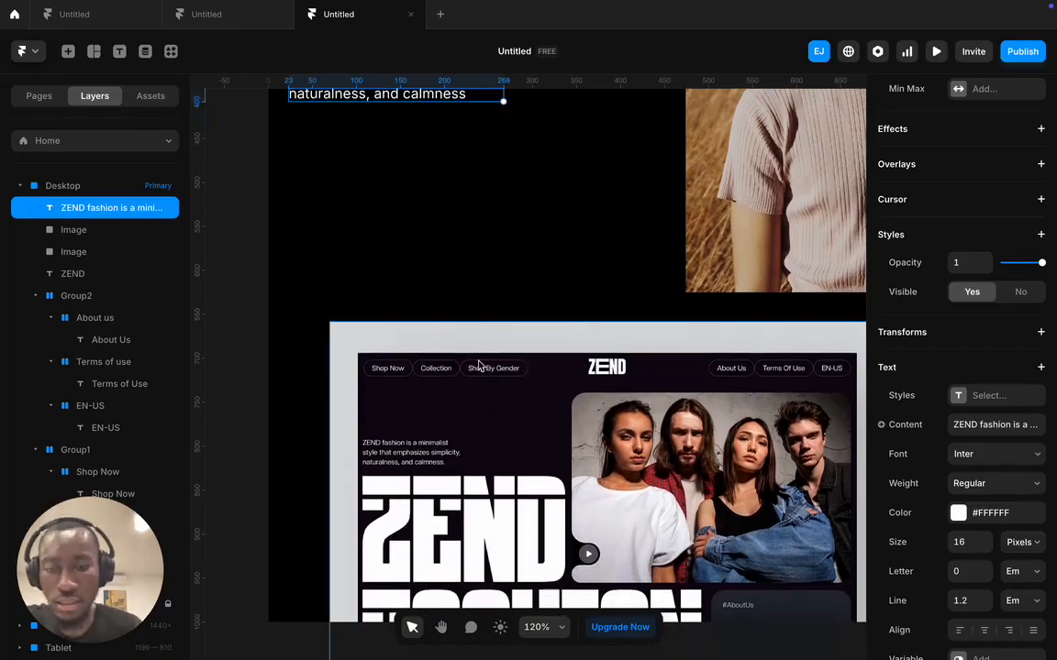
{"action": "scroll", "coordinate": [468, 334], "scroll_direction": "down", "scroll_amount": 5}
- Move the reference mockup lower and right, to 113 left, 578 top
{"action": "left_click", "coordinate": [607, 130]}
{"action": "left_click_drag", "start_coordinate": [607, 130], "coordinate": [602, 117]}
{"action": "scroll", "coordinate": [601, 178], "scroll_direction": "up", "scroll_amount": 5}
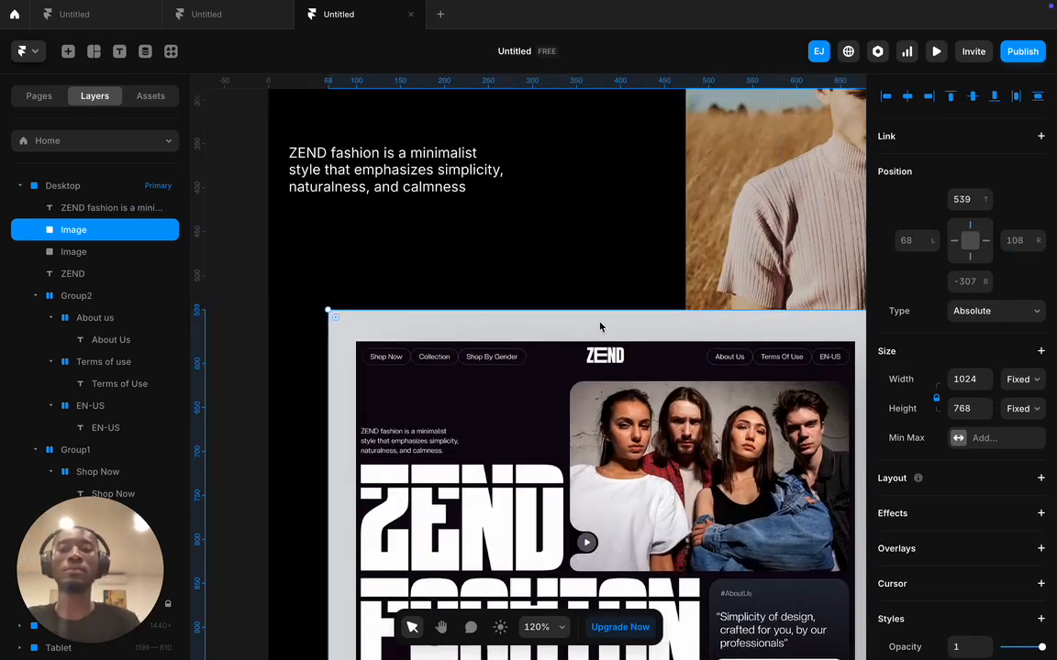
{"action": "scroll", "coordinate": [601, 325], "scroll_direction": "down", "scroll_amount": 1}
{"action": "left_click_drag", "start_coordinate": [523, 323], "coordinate": [562, 356]}
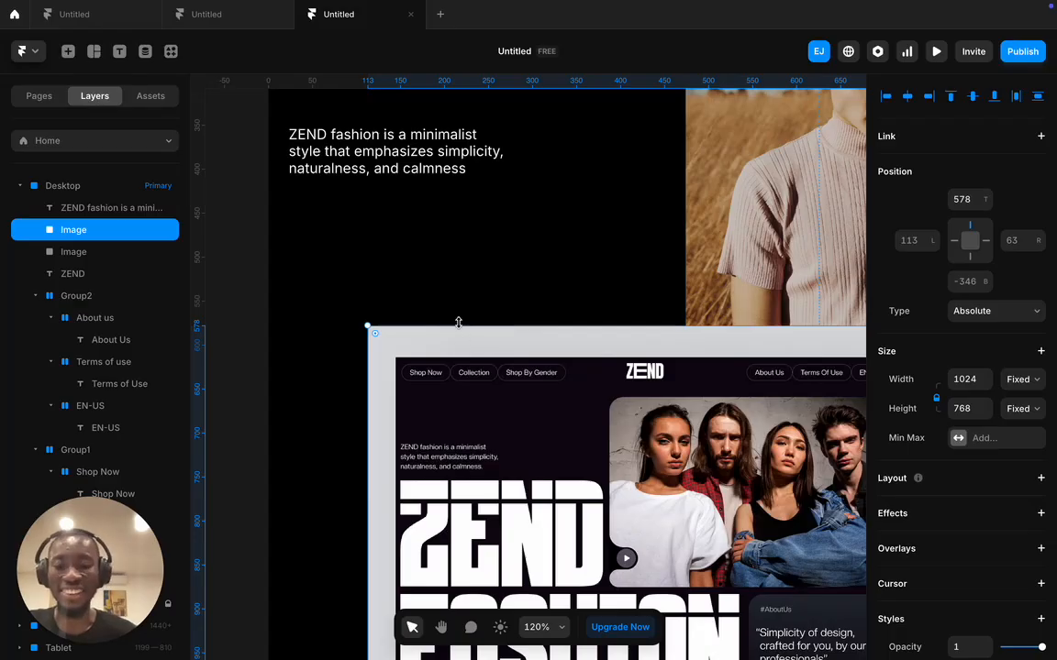
- Add a new text layer reading 'ZEND' below the tagline
{"action": "key", "text": "t"}
{"action": "left_click", "coordinate": [418, 282]}
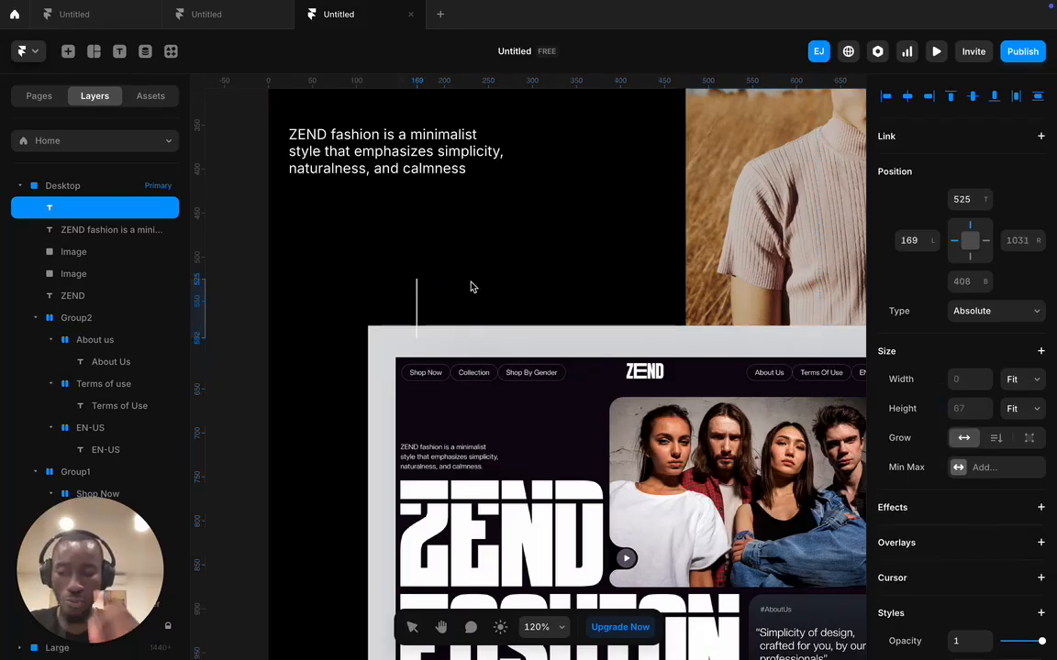
{"action": "type", "text": "ZEN"}
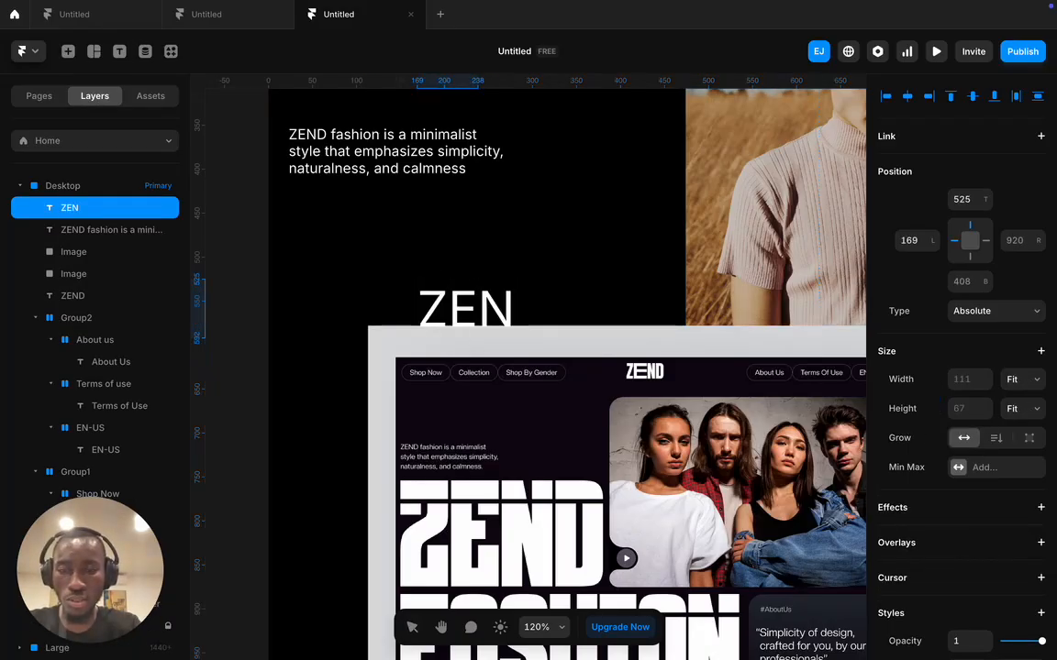
{"action": "type", "text": "D"}
{"action": "key", "text": "ctrl+a"}
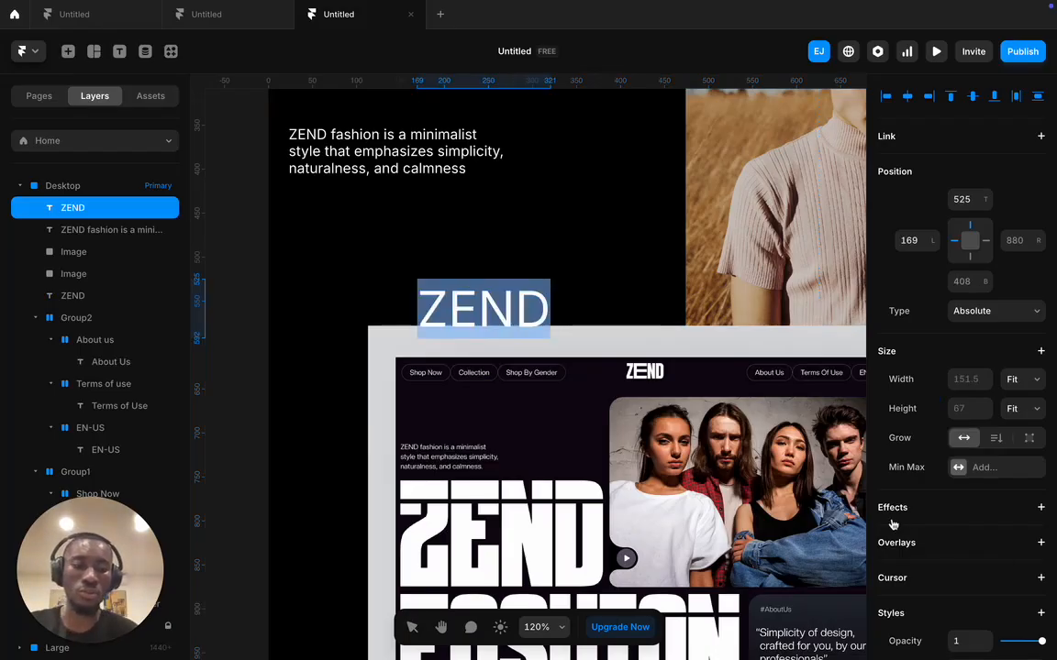
- Make the ZEND text about 152 px in Black weight
{"action": "scroll", "coordinate": [894, 526], "scroll_direction": "down", "scroll_amount": 5}
{"action": "left_click", "coordinate": [959, 539]}
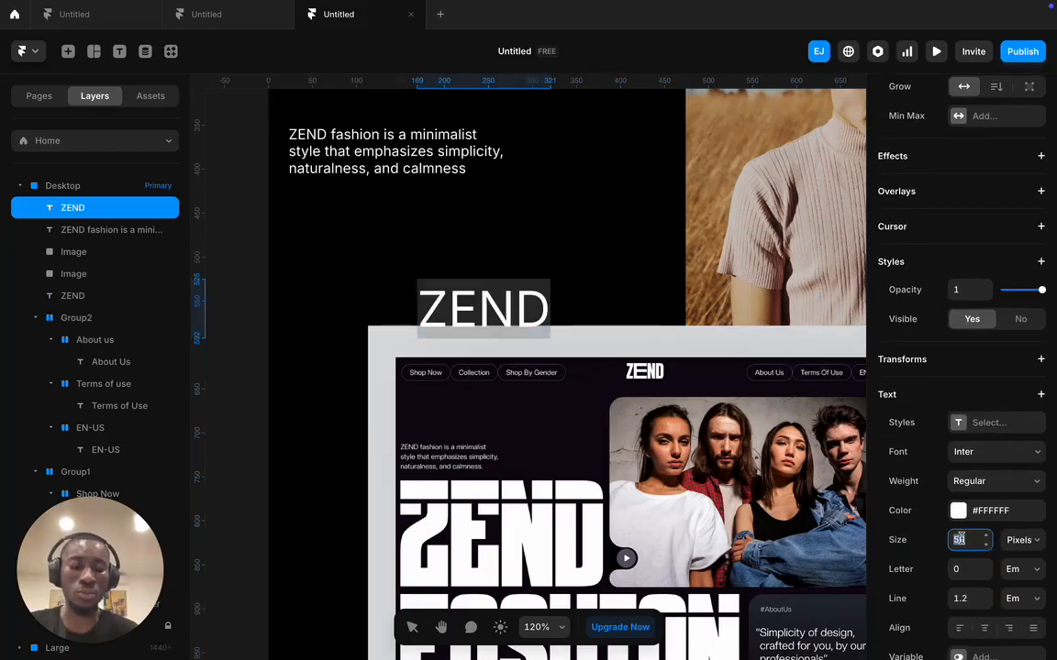
{"action": "type", "text": "12"}
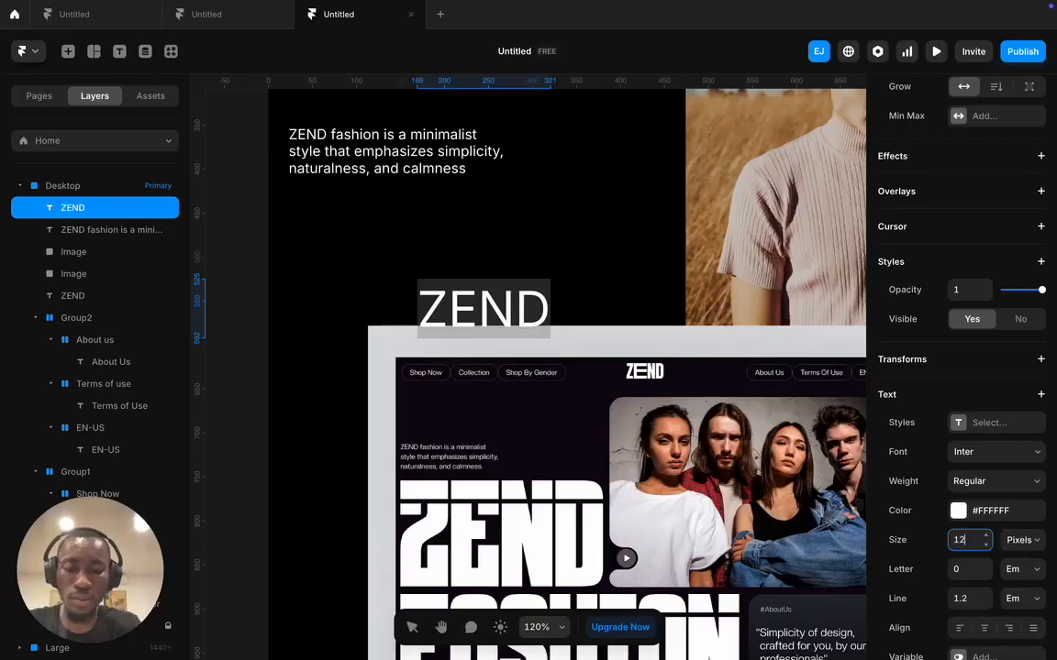
{"action": "type", "text": "8"}
{"action": "key", "text": "Return"}
{"action": "left_click", "coordinate": [970, 542]}
{"action": "key", "text": "Up"}
{"action": "key", "text": "Up"}
{"action": "key", "text": "Up"}
{"action": "key", "text": "Up"}
{"action": "key", "text": "Up"}
{"action": "key", "text": "Up"}
{"action": "key", "text": "Up"}
{"action": "key", "text": "Up"}
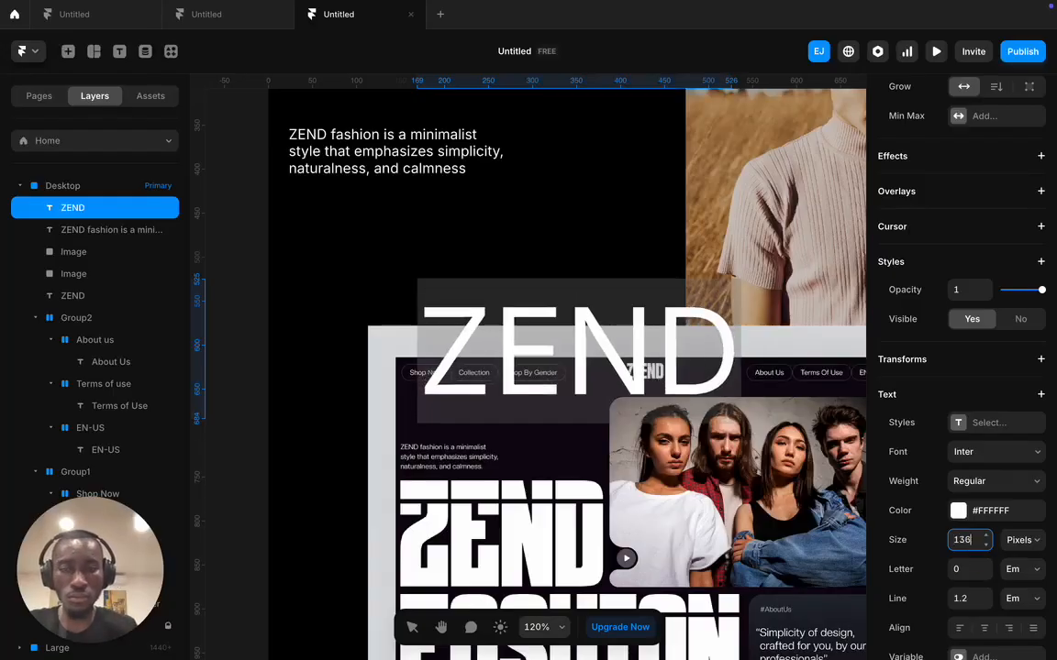
{"action": "key", "text": "Up"}
{"action": "key", "text": "Up"}
{"action": "key", "text": "Up"}
{"action": "key", "text": "Up"}
{"action": "key", "text": "Up"}
{"action": "key", "text": "Up"}
{"action": "key", "text": "Up"}
{"action": "key", "text": "Up"}
{"action": "key", "text": "Up"}
{"action": "key", "text": "Up"}
{"action": "key", "text": "Up"}
{"action": "key", "text": "Up"}
{"action": "key", "text": "Up"}
{"action": "key", "text": "Up"}
{"action": "key", "text": "Up"}
{"action": "key", "text": "Up"}
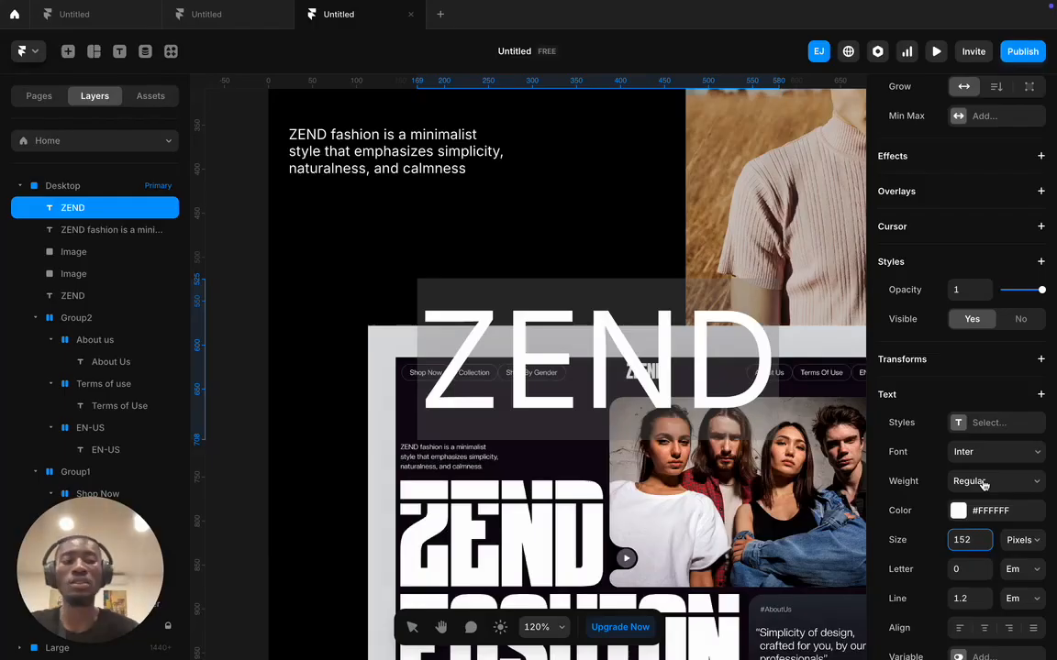
{"action": "left_click", "coordinate": [984, 484]}
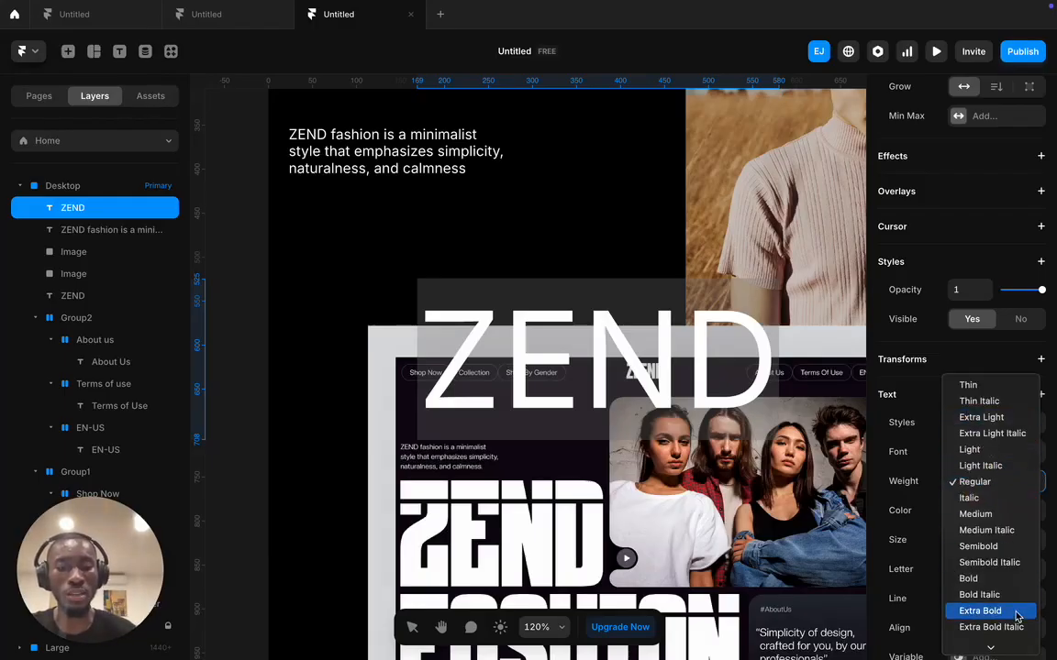
{"action": "scroll", "coordinate": [1015, 608], "scroll_direction": "down", "scroll_amount": 1}
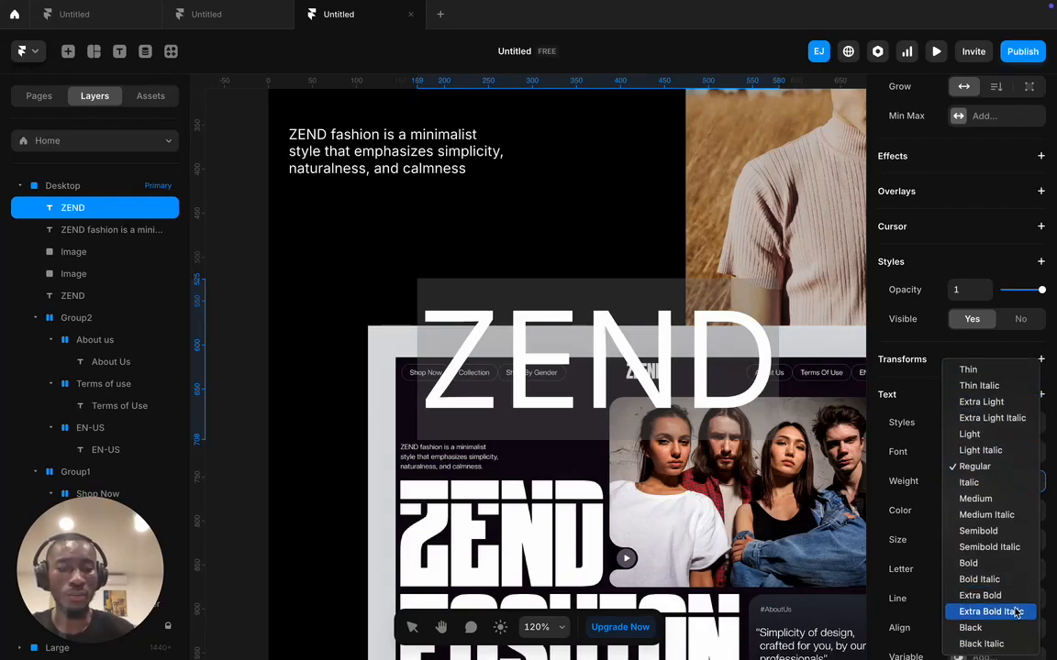
{"action": "left_click", "coordinate": [1006, 629]}
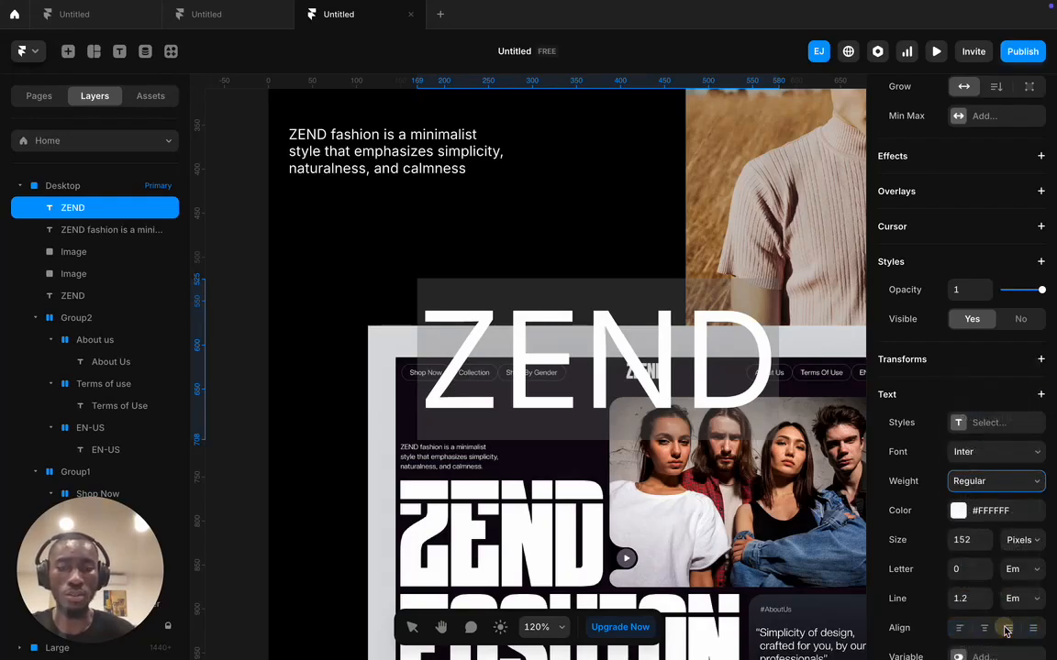
{"action": "left_click", "coordinate": [659, 266]}
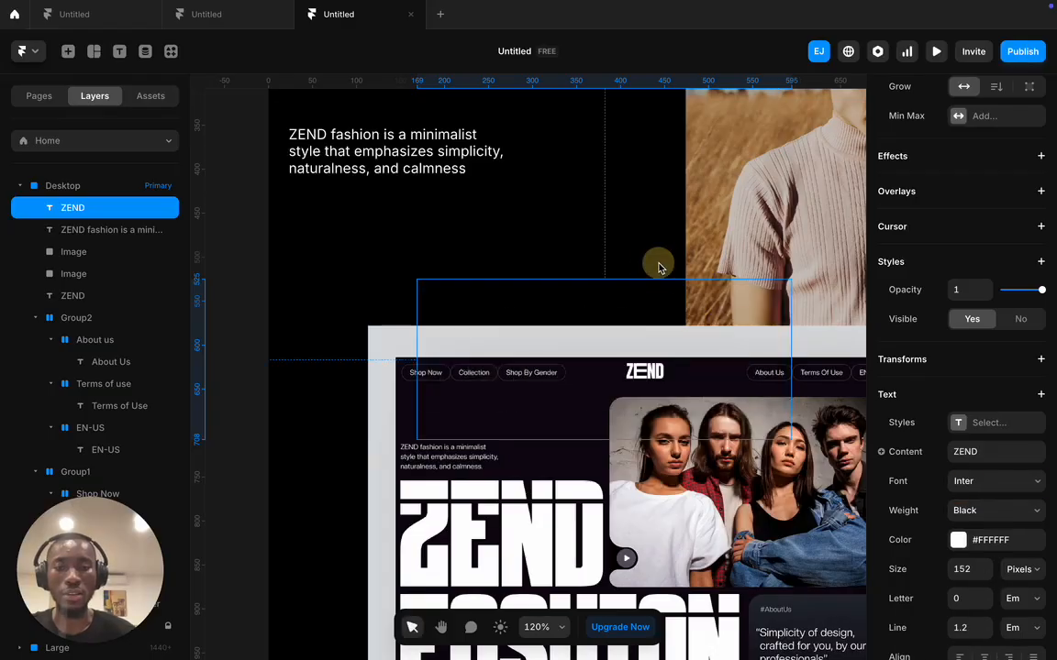
- Place the ZEND heading just below the tagline and set its size to 160
{"action": "left_click", "coordinate": [647, 249]}
{"action": "left_click_drag", "start_coordinate": [635, 340], "coordinate": [516, 238]}
{"action": "scroll", "coordinate": [600, 310], "scroll_direction": "down", "scroll_amount": 2}
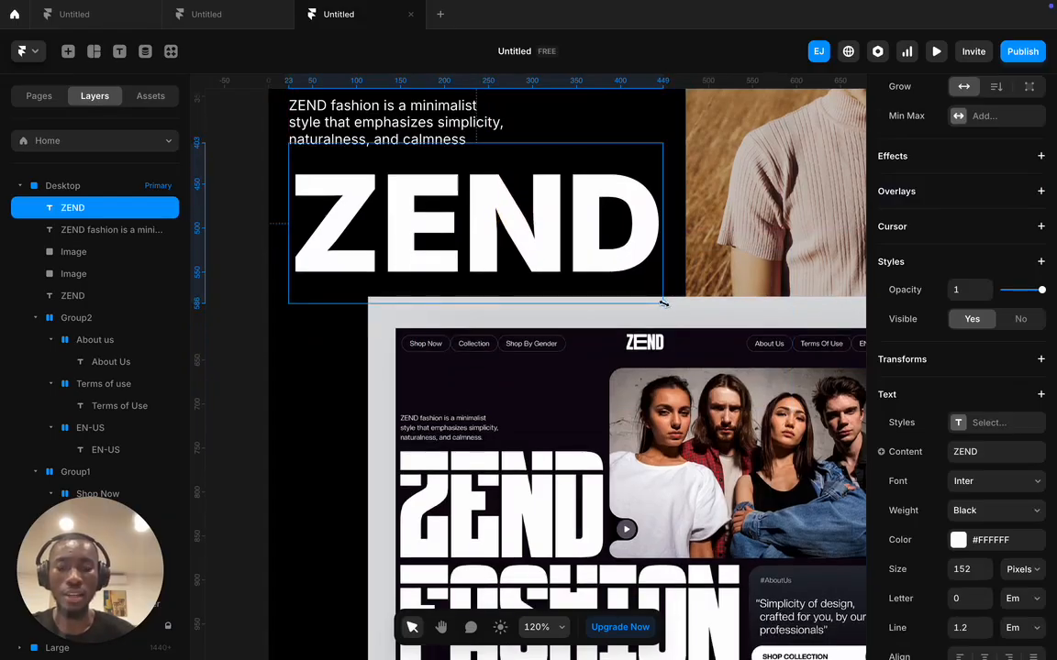
{"action": "left_click", "coordinate": [982, 573]}
{"action": "left_click", "coordinate": [985, 565]}
{"action": "left_click_drag", "start_coordinate": [985, 569], "coordinate": [985, 569]}
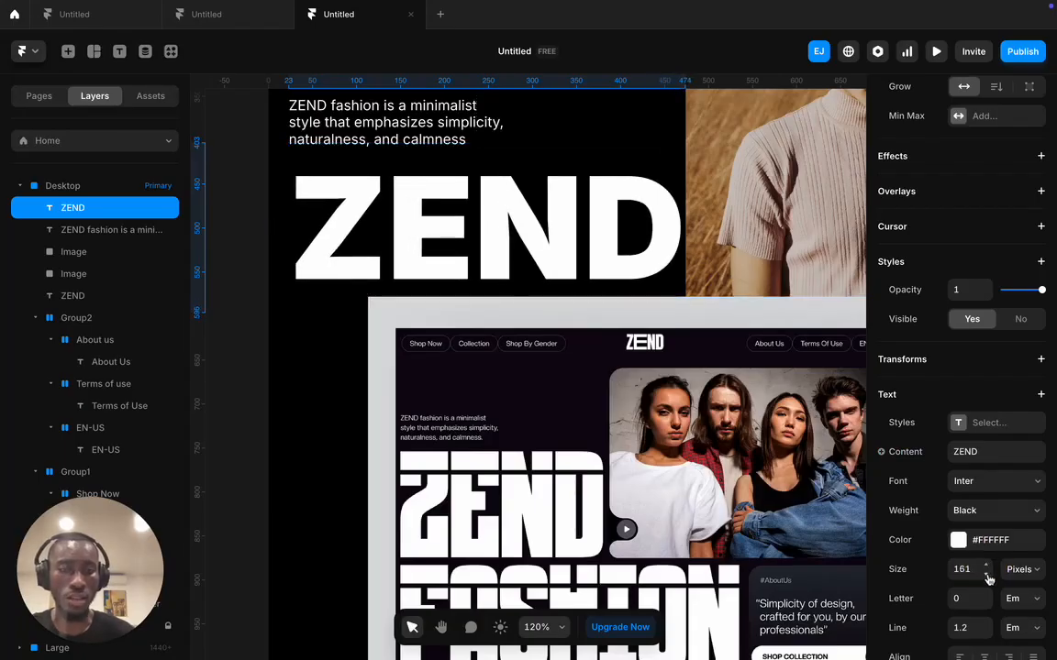
{"action": "left_click", "coordinate": [987, 574]}
{"action": "scroll", "coordinate": [493, 244], "scroll_direction": "down", "scroll_amount": 2}
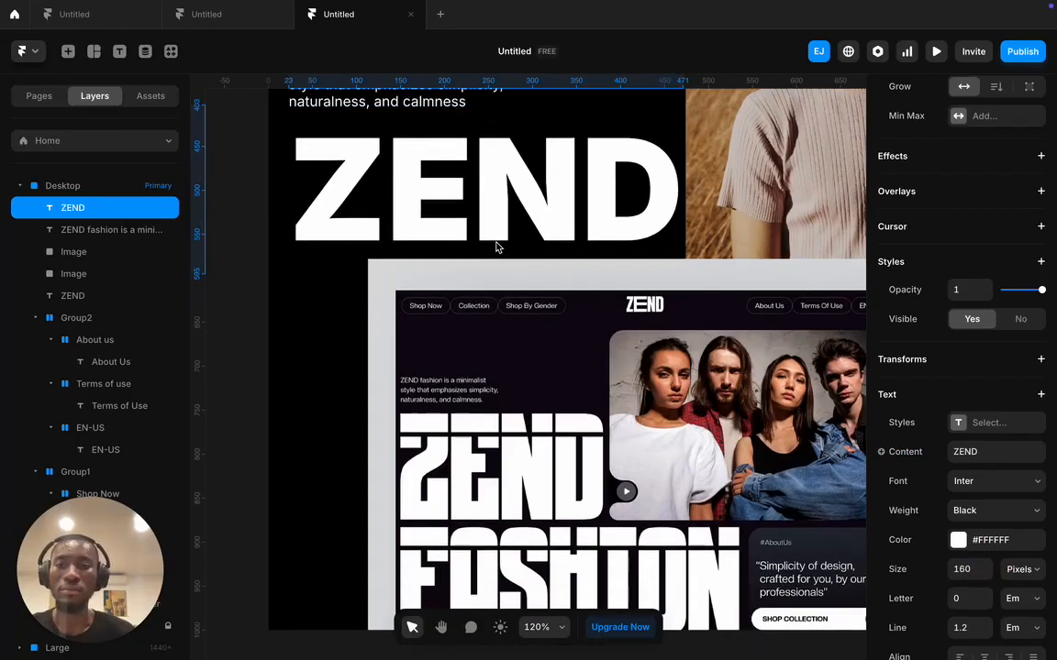
- Shorten the model photo to 698 × 419
{"action": "left_click_drag", "start_coordinate": [526, 324], "coordinate": [537, 468]}
{"action": "scroll", "coordinate": [539, 466], "scroll_direction": "down", "scroll_amount": 4}
{"action": "left_click_drag", "start_coordinate": [620, 202], "coordinate": [590, 186]}
{"action": "scroll", "coordinate": [639, 273], "scroll_direction": "up", "scroll_amount": 3}
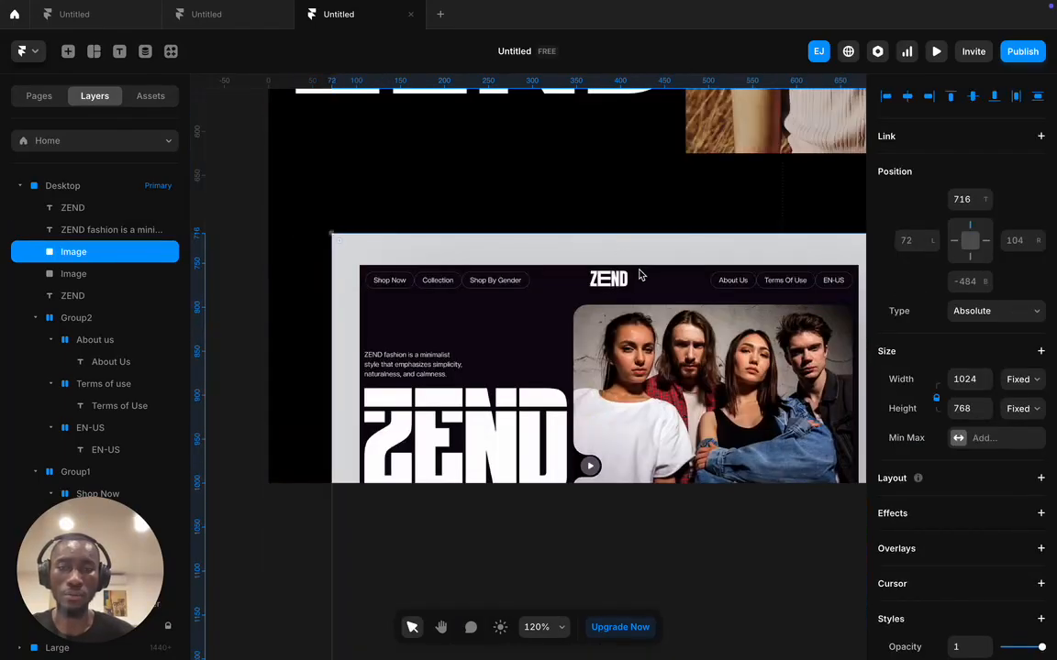
{"action": "scroll", "coordinate": [639, 274], "scroll_direction": "up", "scroll_amount": 4}
{"action": "scroll", "coordinate": [700, 247], "scroll_direction": "right", "scroll_amount": 2}
{"action": "scroll", "coordinate": [690, 247], "scroll_direction": "up", "scroll_amount": 2}
{"action": "scroll", "coordinate": [681, 263], "scroll_direction": "right", "scroll_amount": 2}
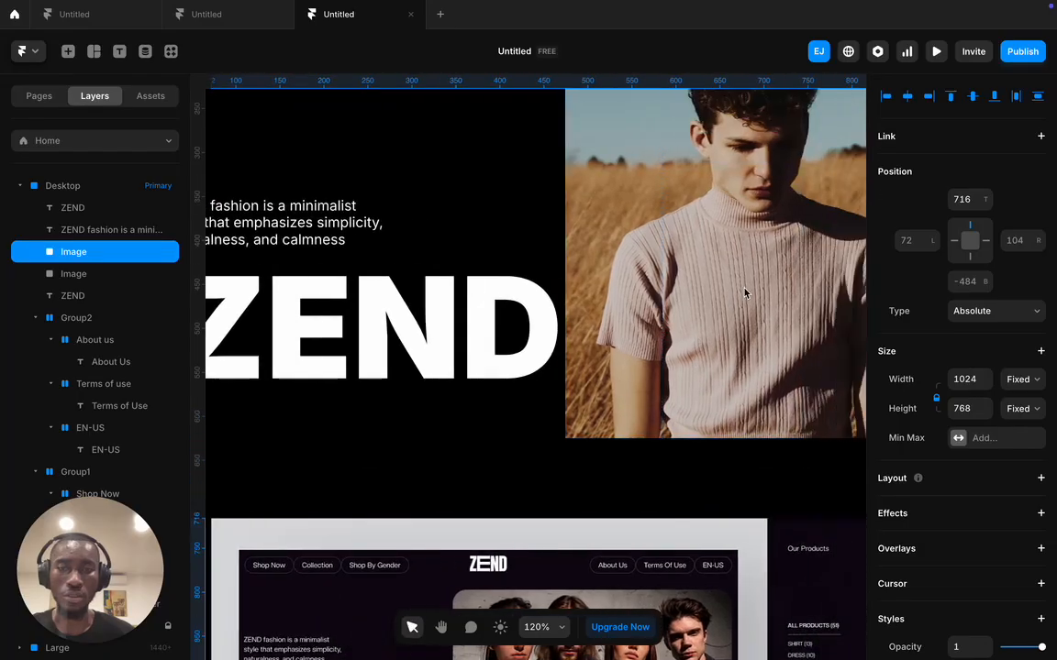
{"action": "scroll", "coordinate": [745, 292], "scroll_direction": "up", "scroll_amount": 1}
{"action": "left_click", "coordinate": [666, 262]}
{"action": "left_click_drag", "start_coordinate": [801, 467], "coordinate": [790, 405]}
- Reposition the reference mockup so it sits beneath the photo
{"action": "scroll", "coordinate": [610, 344], "scroll_direction": "down", "scroll_amount": 5}
{"action": "left_click", "coordinate": [610, 344]}
{"action": "left_click_drag", "start_coordinate": [610, 344], "coordinate": [654, 246]}
{"action": "scroll", "coordinate": [690, 332], "scroll_direction": "up", "scroll_amount": 3}
{"action": "left_click", "coordinate": [490, 221]}
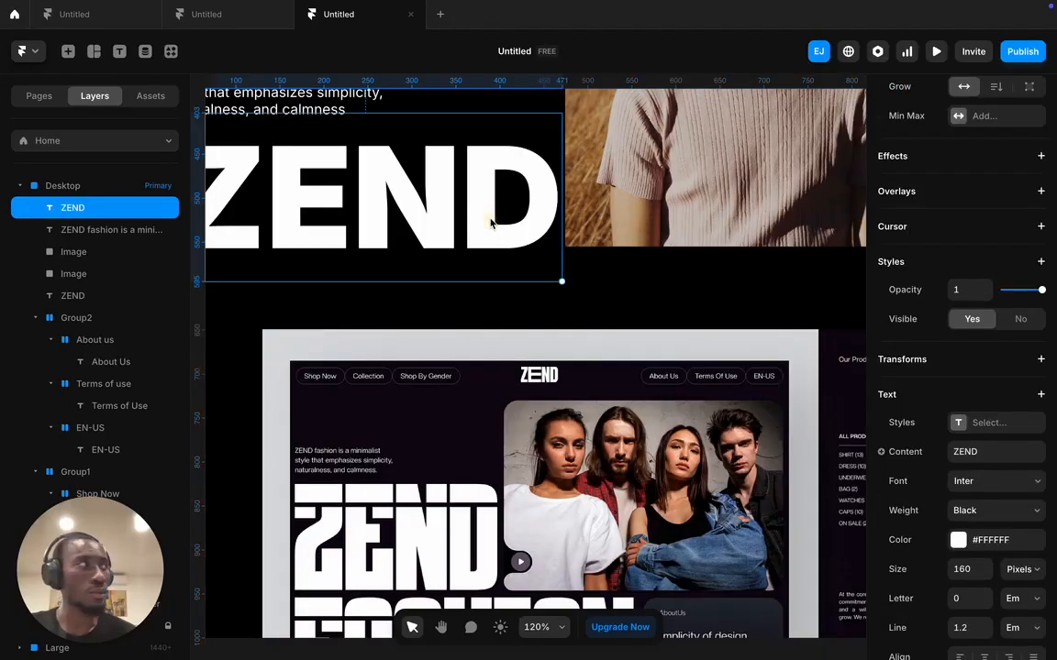
{"action": "left_click_drag", "start_coordinate": [526, 396], "coordinate": [823, 321]}
{"action": "left_click", "coordinate": [456, 220]}
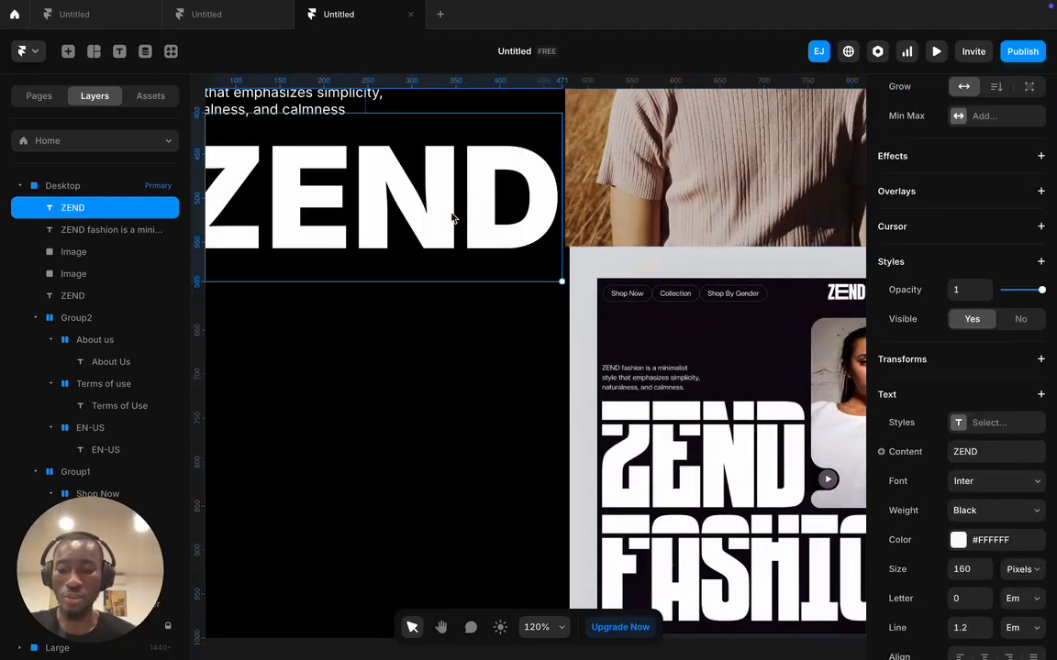
{"action": "scroll", "coordinate": [450, 219], "scroll_direction": "left", "scroll_amount": 1}
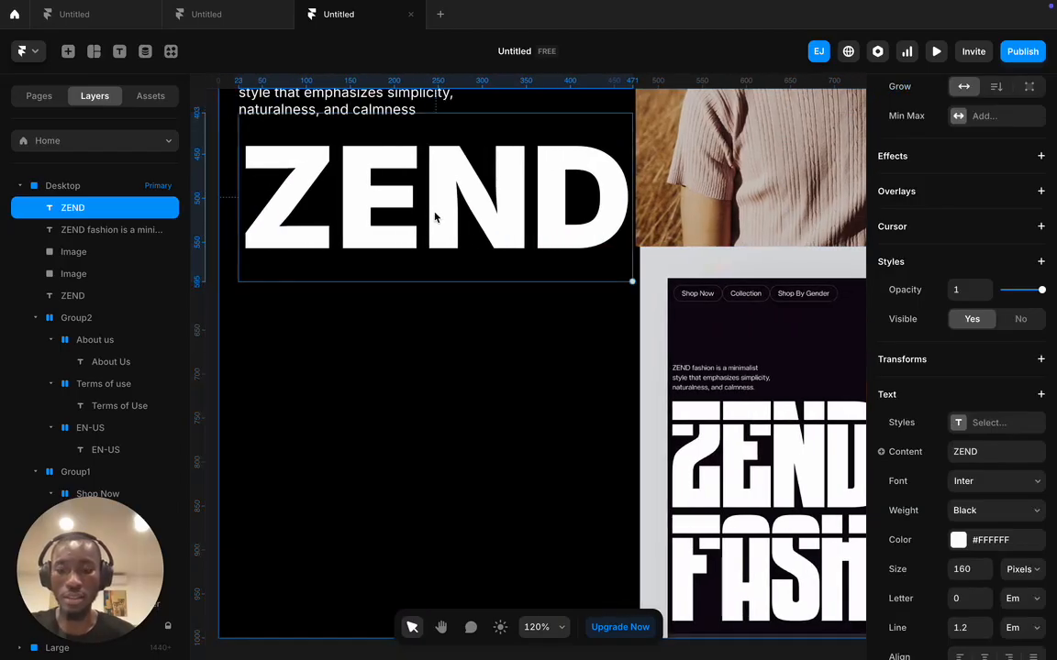
- Duplicate the ZEND heading below itself and change the copy to 'FASHION'
{"action": "key", "text": "super+d"}
{"action": "left_click_drag", "start_coordinate": [450, 220], "coordinate": [449, 350]}
{"action": "double_click", "coordinate": [448, 349]}
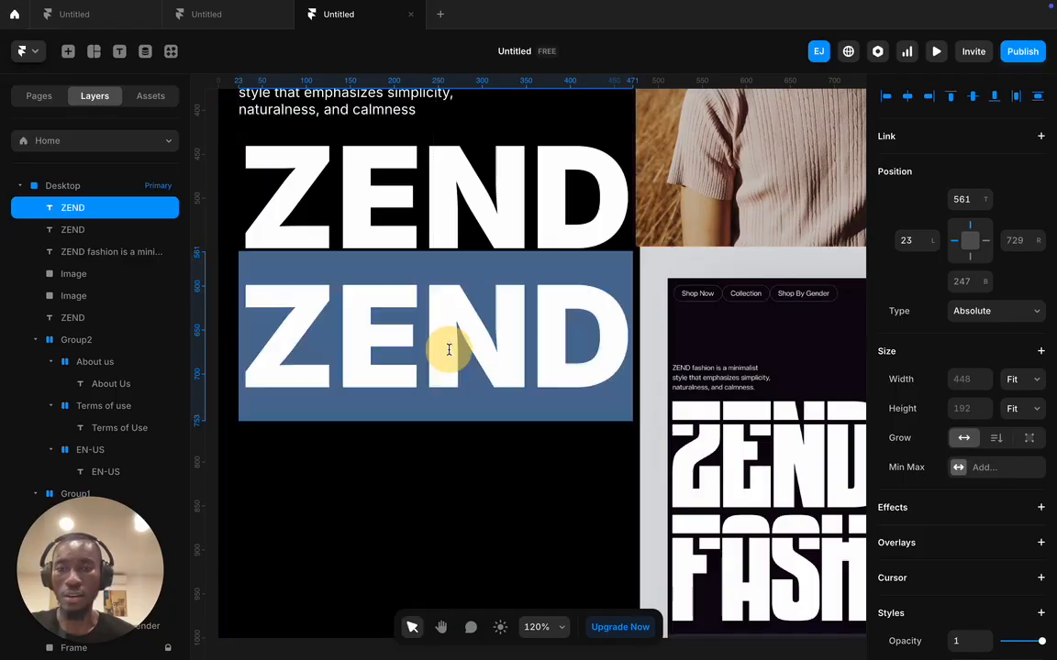
{"action": "type", "text": "FASHION"}
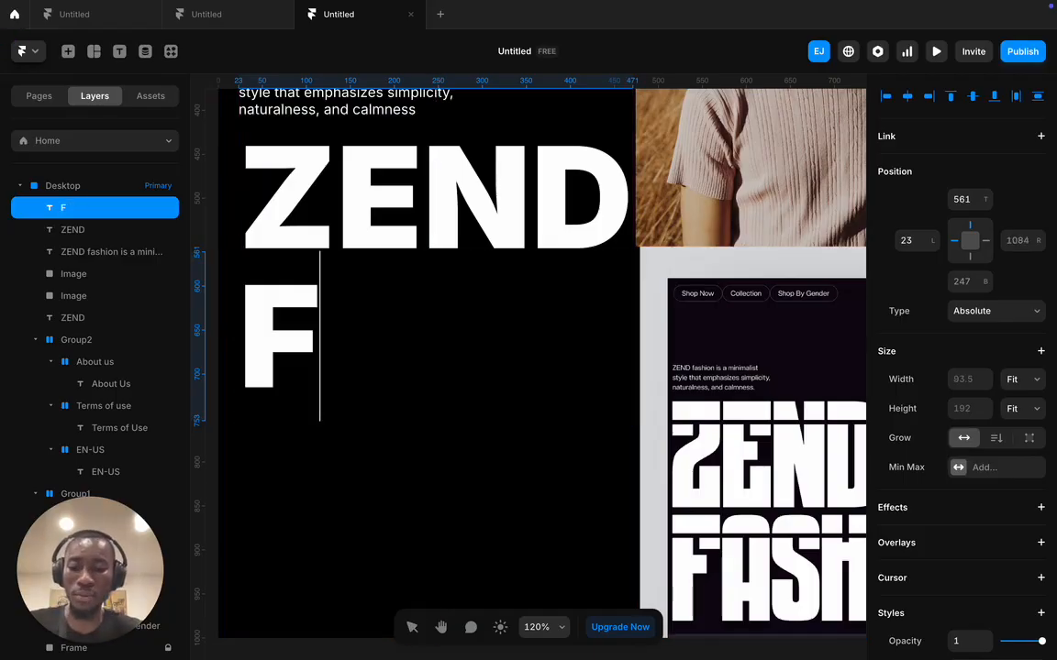
{"action": "scroll", "coordinate": [489, 133], "scroll_direction": "right", "scroll_amount": 1}
{"action": "left_click", "coordinate": [622, 174]}
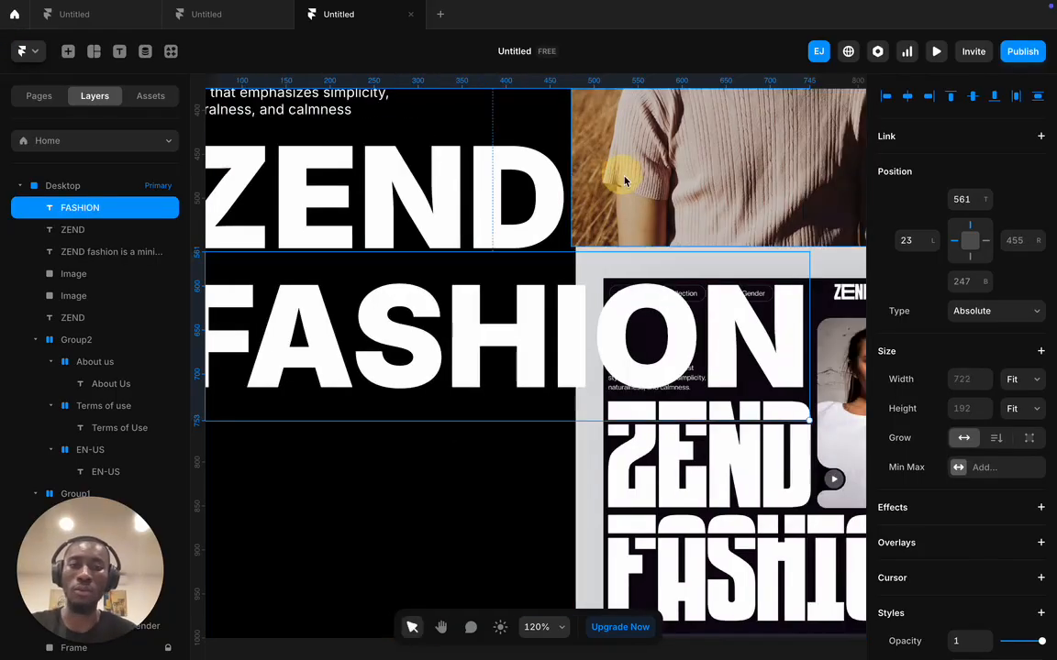
- Drag the reference mockup out of the Desktop frame to the left
{"action": "left_click", "coordinate": [740, 221]}
{"action": "left_click_drag", "start_coordinate": [827, 454], "coordinate": [302, 259]}
{"action": "scroll", "coordinate": [704, 606], "scroll_direction": "down", "scroll_amount": 1}
{"action": "scroll", "coordinate": [671, 590], "scroll_direction": "up", "scroll_amount": 1}
{"action": "scroll", "coordinate": [675, 589], "scroll_direction": "down", "scroll_amount": 8}
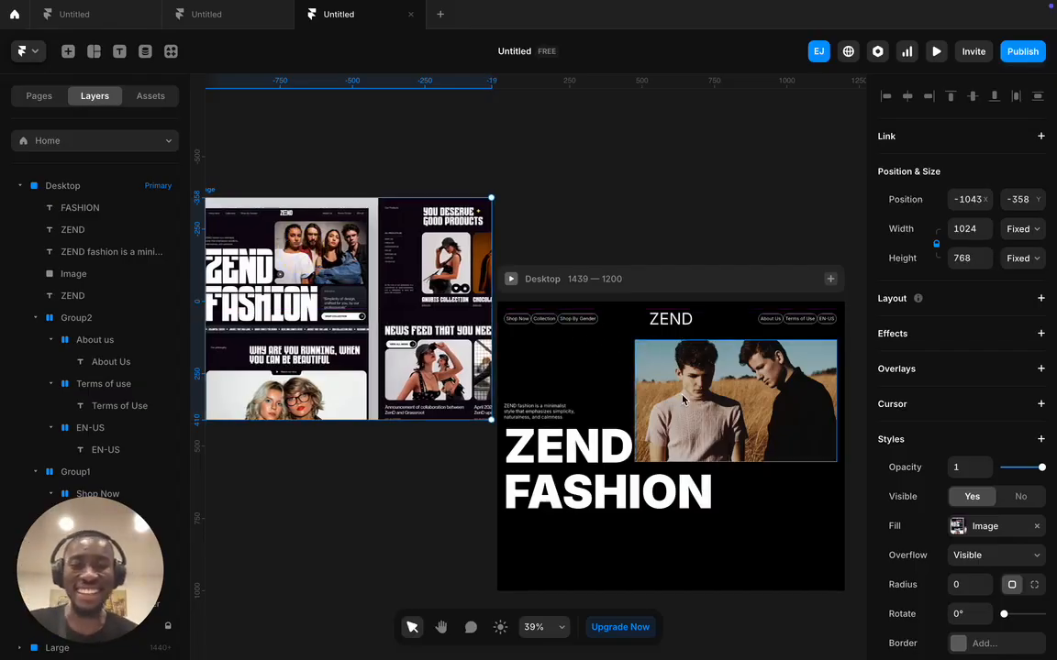
- Place the ZEND reference screenshot on the canvas above the Desktop frame, outside its layers
{"action": "left_click_drag", "start_coordinate": [451, 333], "coordinate": [424, 333]}
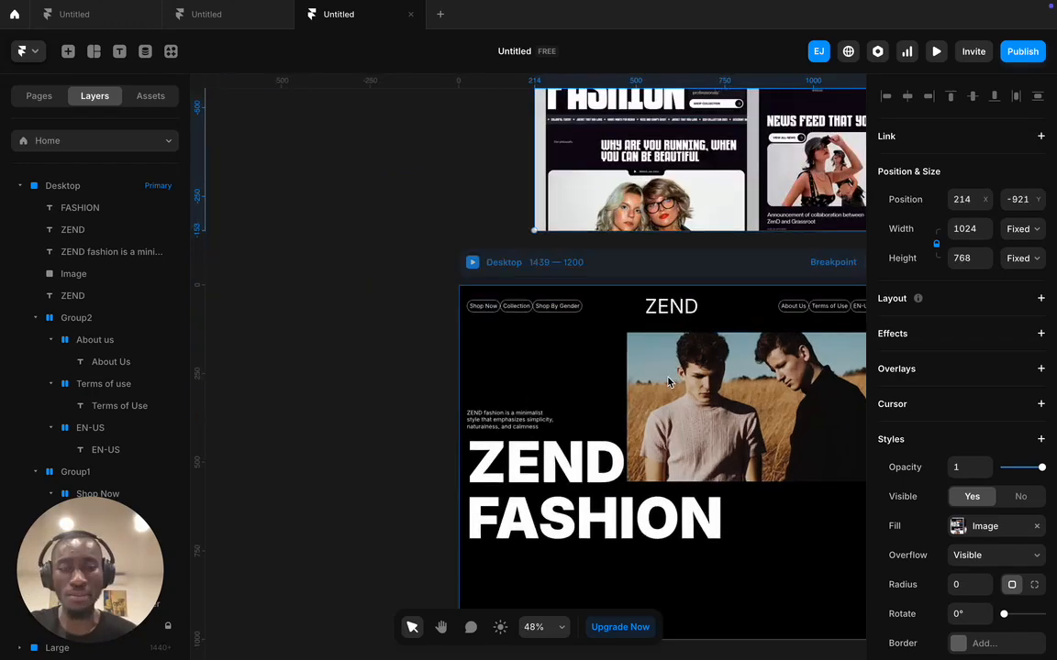
{"action": "scroll", "coordinate": [650, 343], "scroll_direction": "down", "scroll_amount": 2}
{"action": "scroll", "coordinate": [654, 328], "scroll_direction": "up", "scroll_amount": 3}
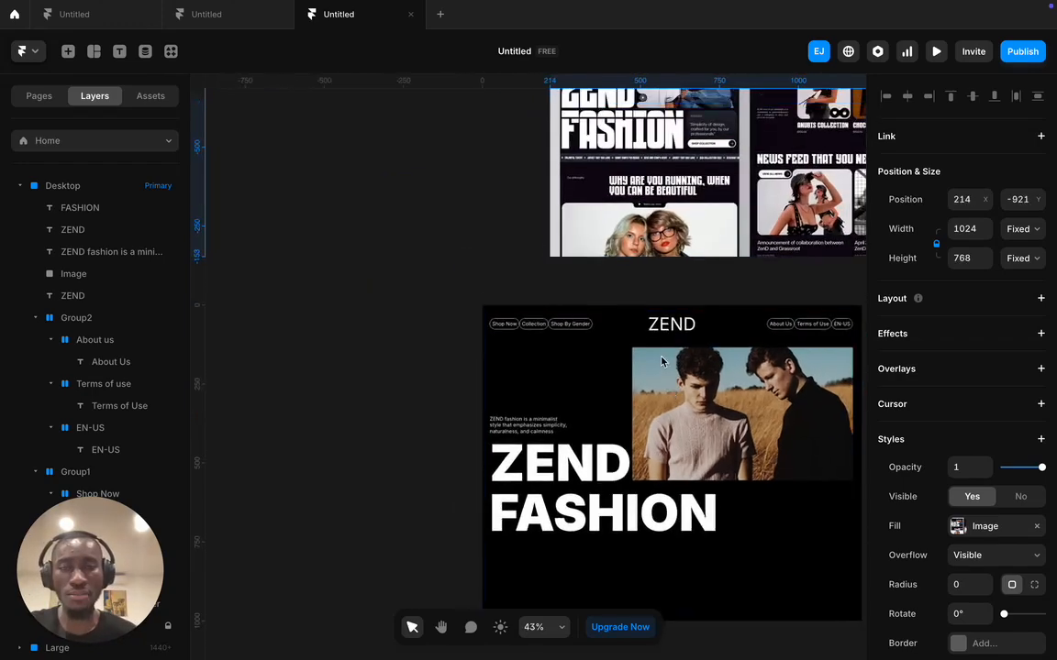
{"action": "scroll", "coordinate": [627, 368], "scroll_direction": "down", "scroll_amount": 3}
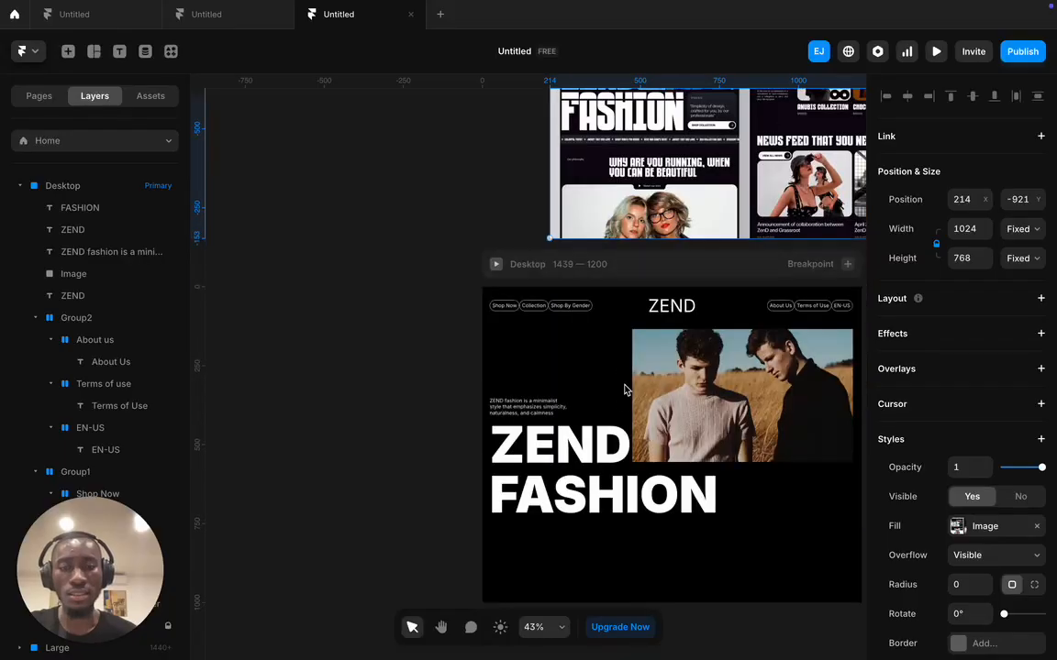
{"action": "left_click_drag", "start_coordinate": [722, 131], "coordinate": [688, 431]}
{"action": "scroll", "coordinate": [669, 414], "scroll_direction": "up", "scroll_amount": 3}
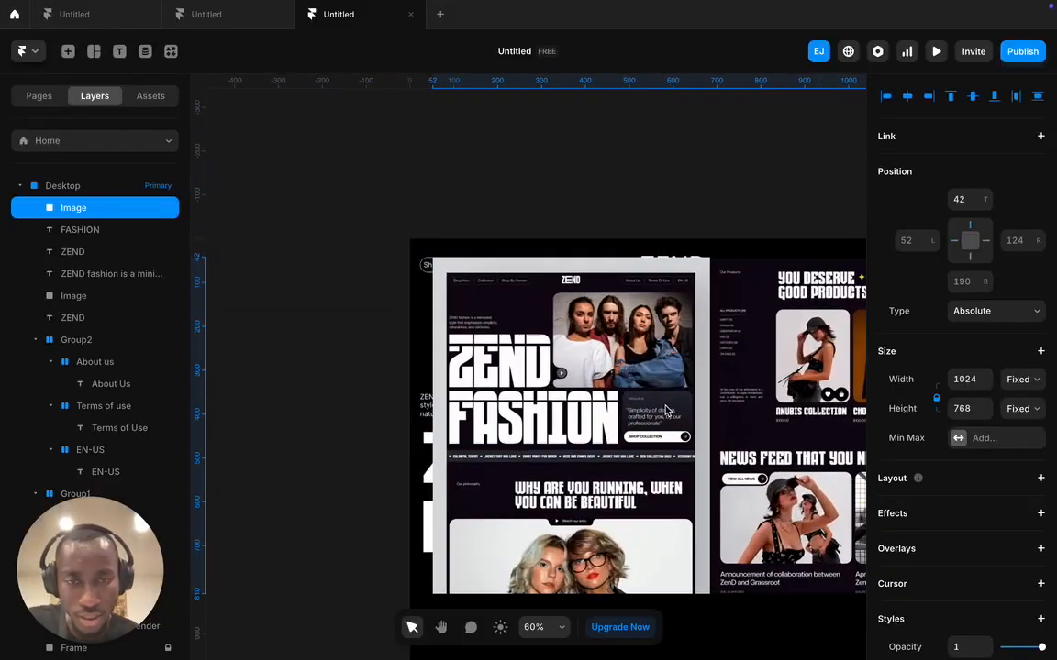
{"action": "scroll", "coordinate": [667, 412], "scroll_direction": "up", "scroll_amount": 10}
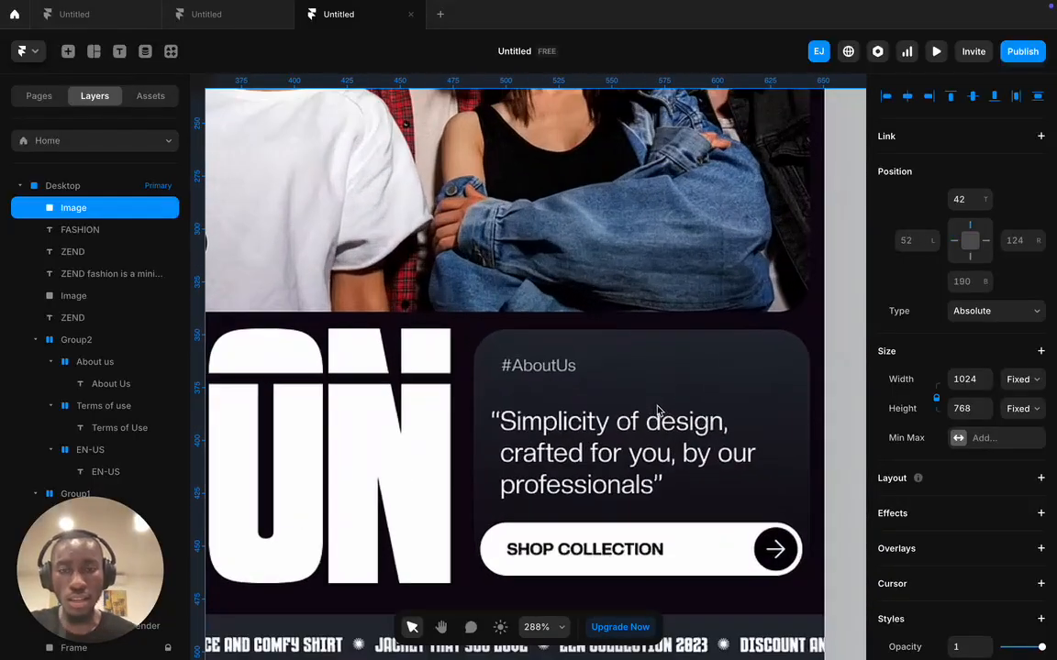
{"action": "scroll", "coordinate": [657, 410], "scroll_direction": "up", "scroll_amount": 2}
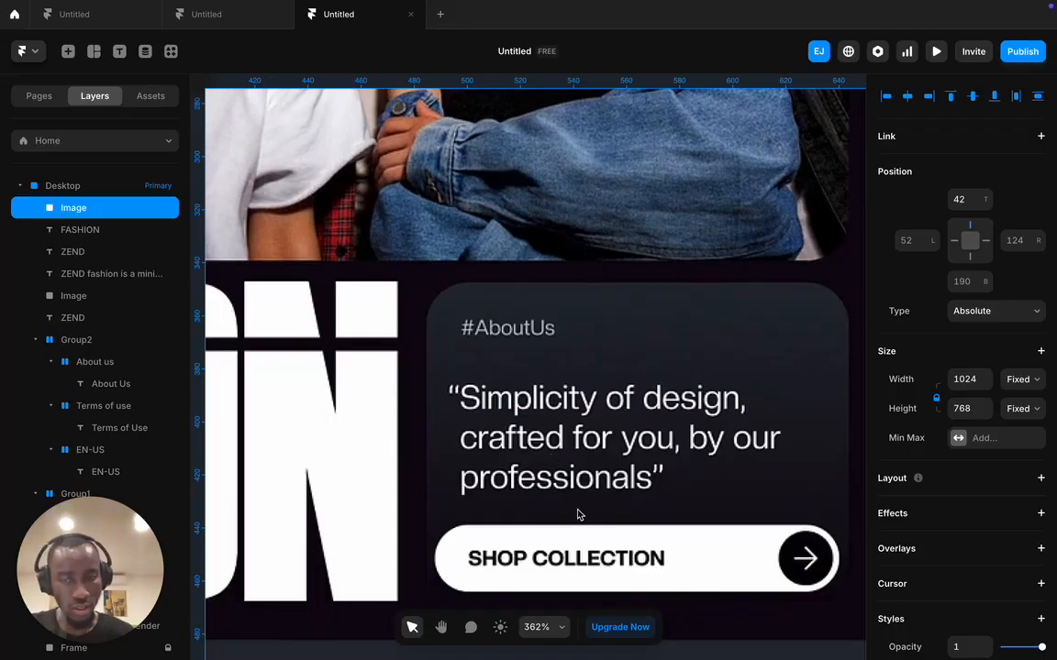
{"action": "scroll", "coordinate": [604, 554], "scroll_direction": "down", "scroll_amount": 10}
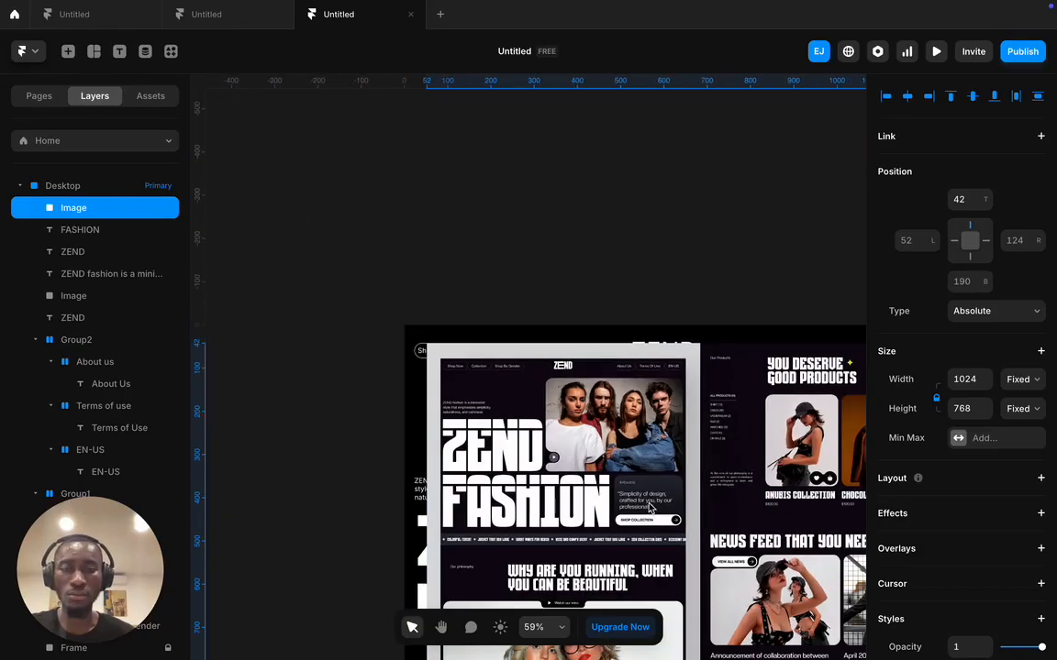
{"action": "left_click_drag", "start_coordinate": [649, 507], "coordinate": [571, 189]}
{"action": "scroll", "coordinate": [587, 266], "scroll_direction": "down", "scroll_amount": 3}
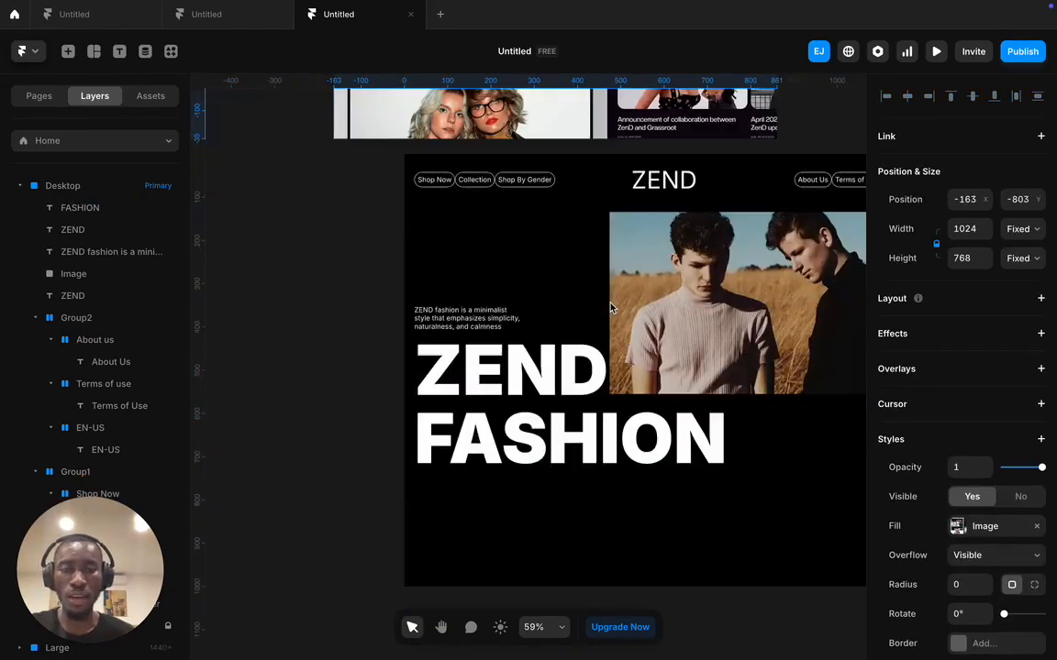
{"action": "scroll", "coordinate": [610, 308], "scroll_direction": "up", "scroll_amount": 4}
- Select the FASHION heading text
{"action": "scroll", "coordinate": [607, 321], "scroll_direction": "down", "scroll_amount": 2}
{"action": "left_click", "coordinate": [635, 587]}
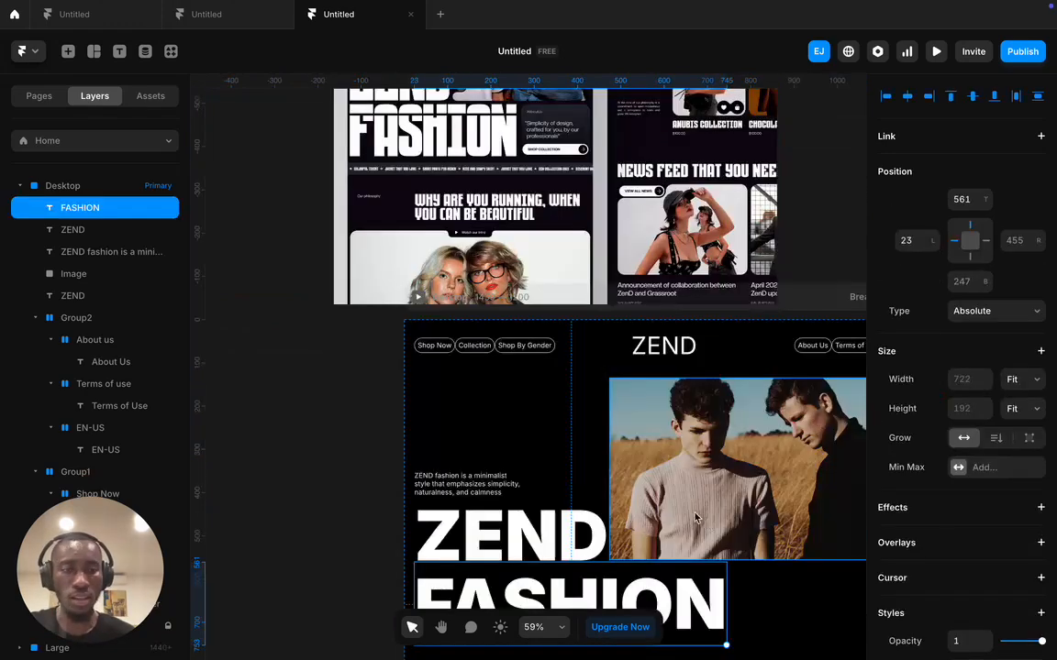
{"action": "scroll", "coordinate": [917, 534], "scroll_direction": "down", "scroll_amount": 3}
{"action": "scroll", "coordinate": [948, 541], "scroll_direction": "down", "scroll_amount": 2}
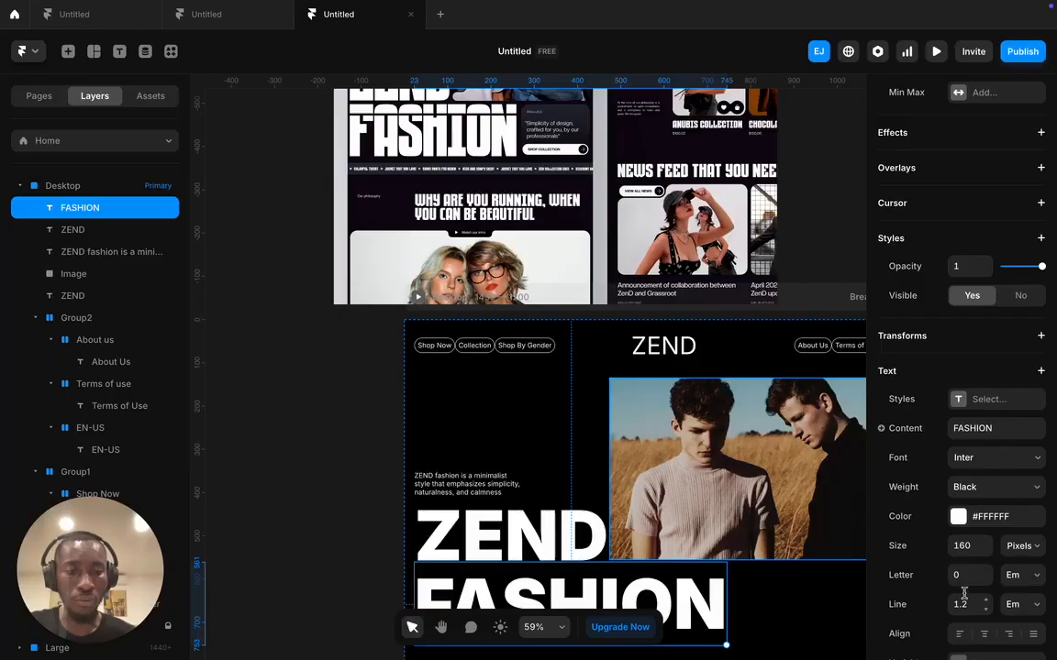
{"action": "scroll", "coordinate": [954, 590], "scroll_direction": "down", "scroll_amount": 2}
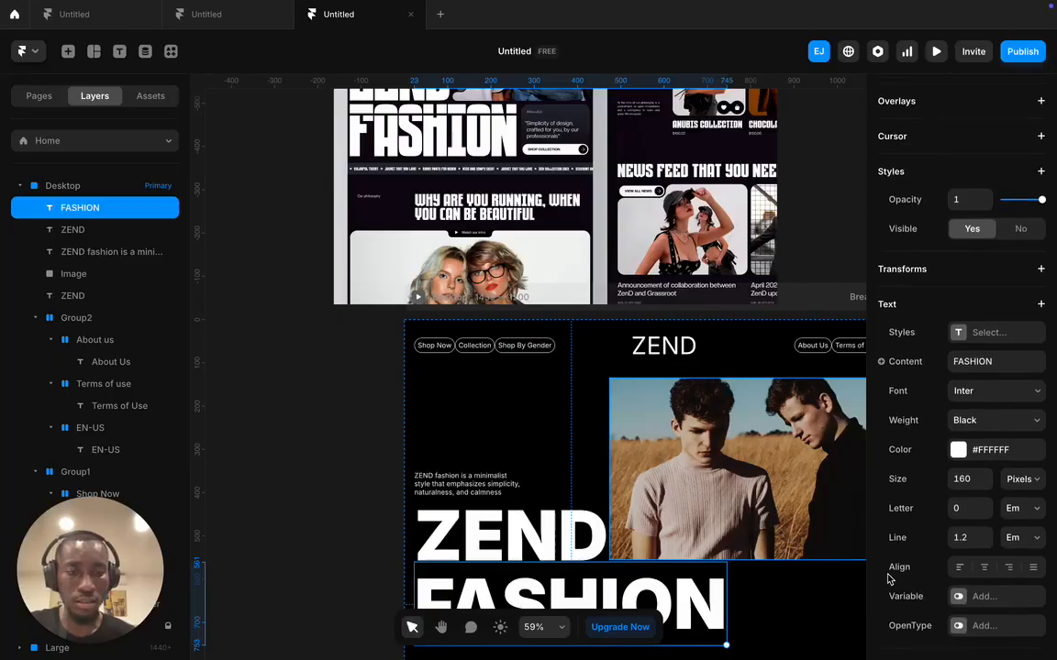
{"action": "scroll", "coordinate": [592, 505], "scroll_direction": "down", "scroll_amount": 3}
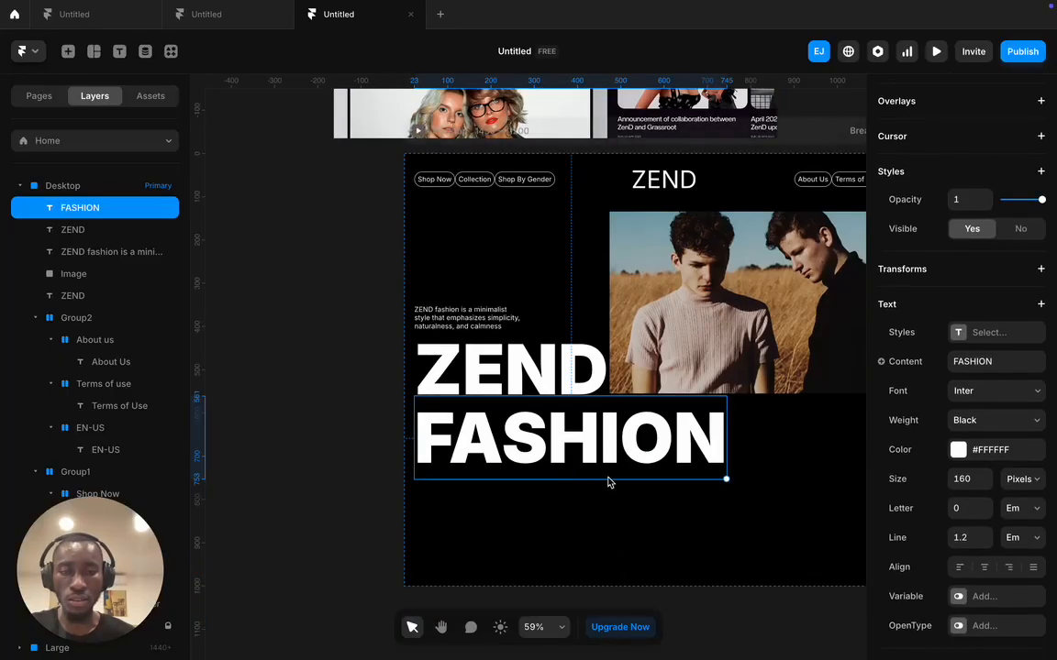
{"action": "scroll", "coordinate": [1006, 209], "scroll_direction": "up", "scroll_amount": 3}
{"action": "mouse_move", "coordinate": [576, 479]}
{"action": "left_mouse_down"}
{"action": "mouse_move", "coordinate": [578, 504]}
{"action": "mouse_move", "coordinate": [584, 481]}
{"action": "left_mouse_up"}
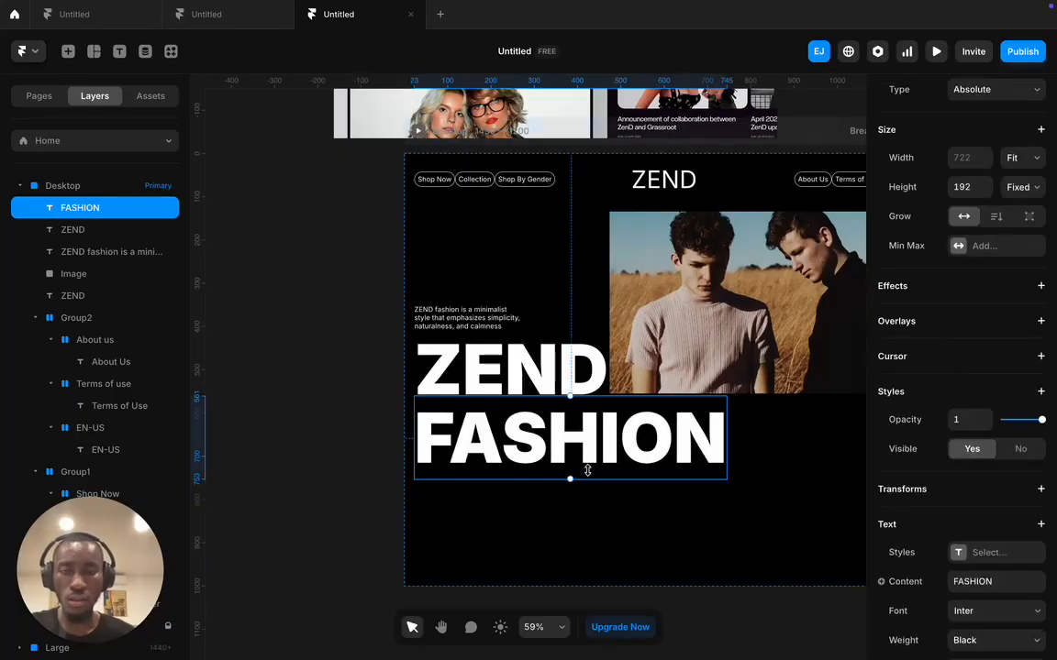
- Add ZEND to the selection and nudge both heading lines down slightly
{"action": "scroll", "coordinate": [536, 414], "scroll_direction": "up", "scroll_amount": 8}
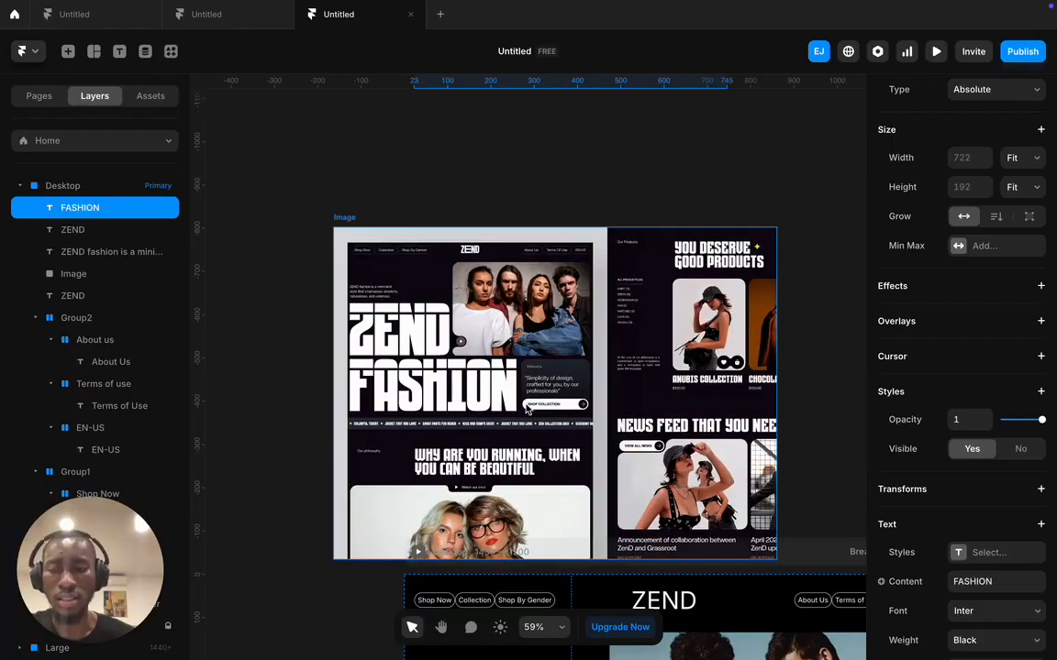
{"action": "scroll", "coordinate": [539, 394], "scroll_direction": "down", "scroll_amount": 7}
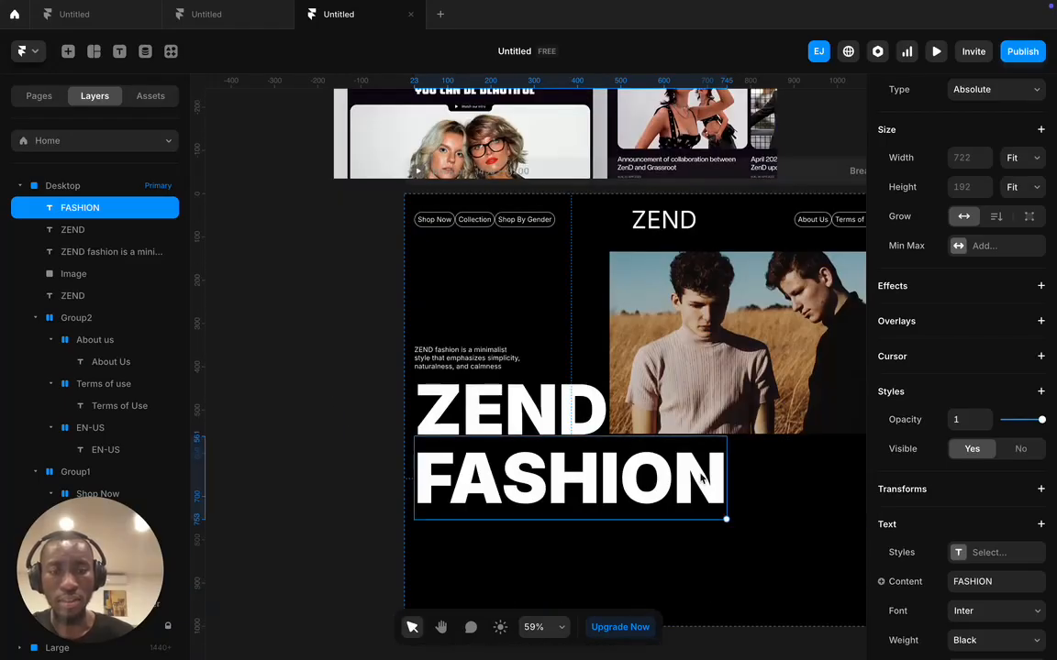
{"action": "scroll", "coordinate": [692, 479], "scroll_direction": "right", "scroll_amount": 4}
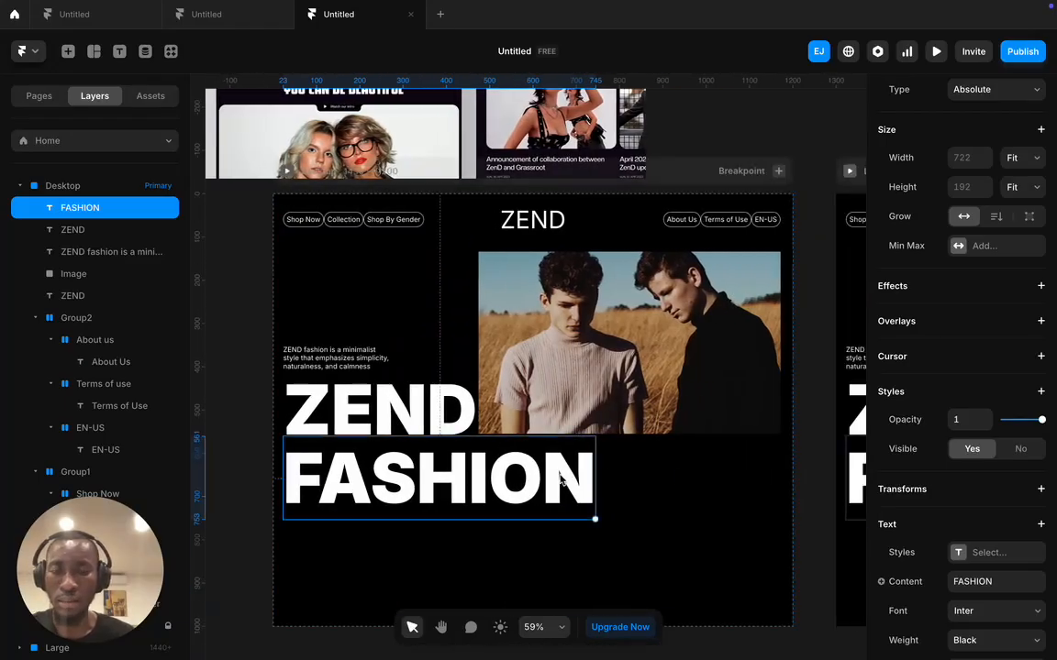
{"action": "left_click", "coordinate": [466, 418], "text": "shift"}
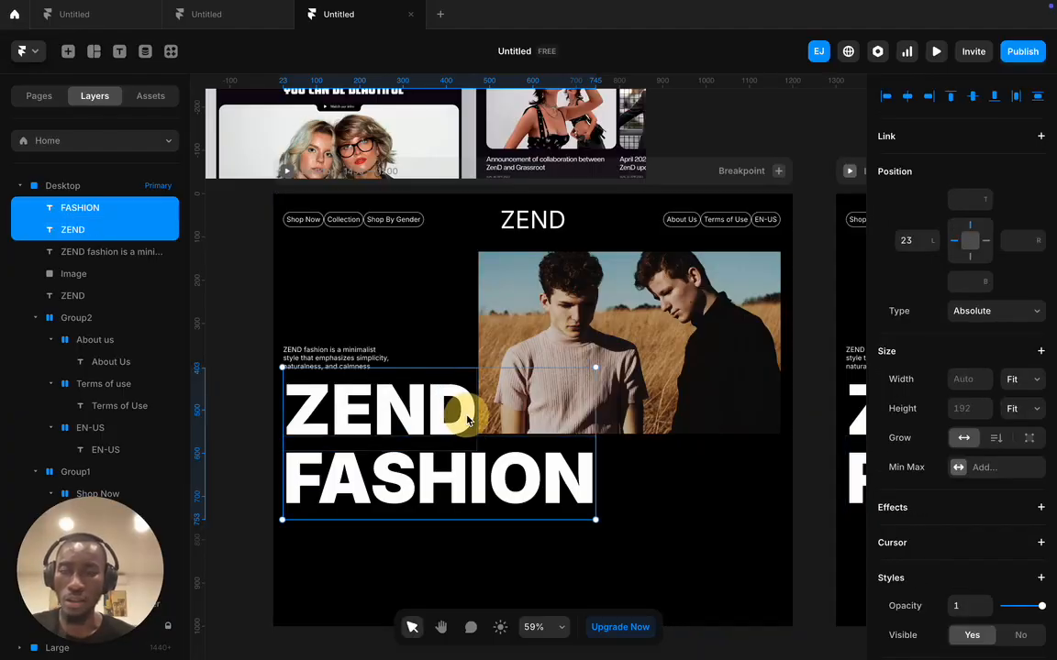
{"action": "key", "text": "Down"}
{"action": "key", "text": "Down"}
{"action": "key", "text": "Down"}
{"action": "key", "text": "Down"}
{"action": "key", "text": "Down"}
{"action": "key", "text": "Down"}
{"action": "key", "text": "Down"}
{"action": "key", "text": "Down"}
{"action": "key", "text": "Down"}
{"action": "key", "text": "Down"}
{"action": "key", "text": "Down"}
{"action": "key", "text": "Down"}
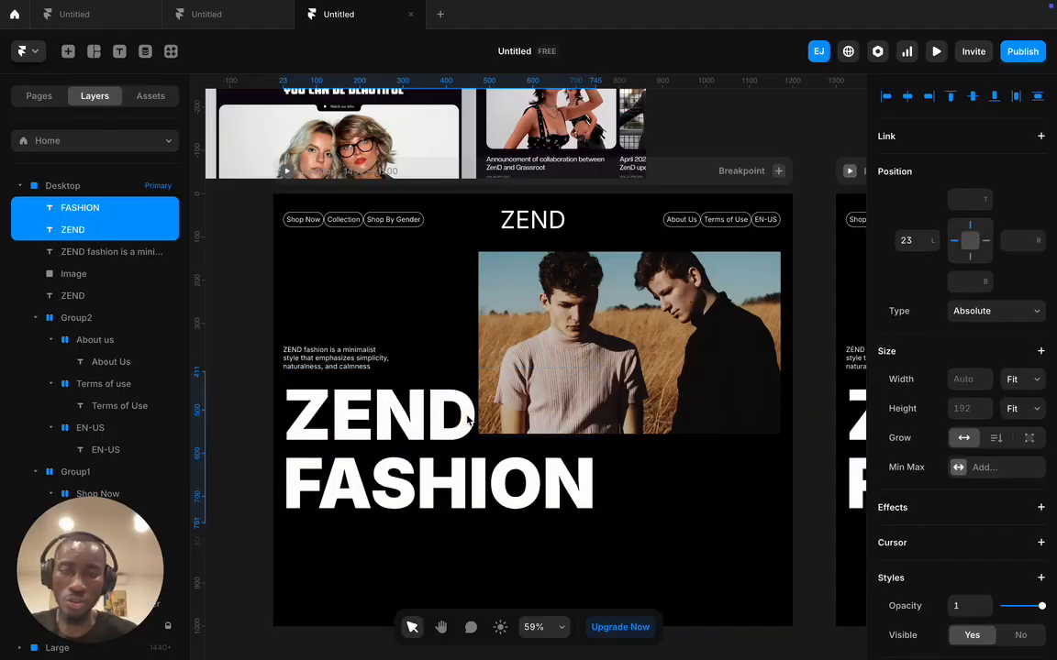
{"action": "scroll", "coordinate": [466, 418], "scroll_direction": "up", "scroll_amount": 5}
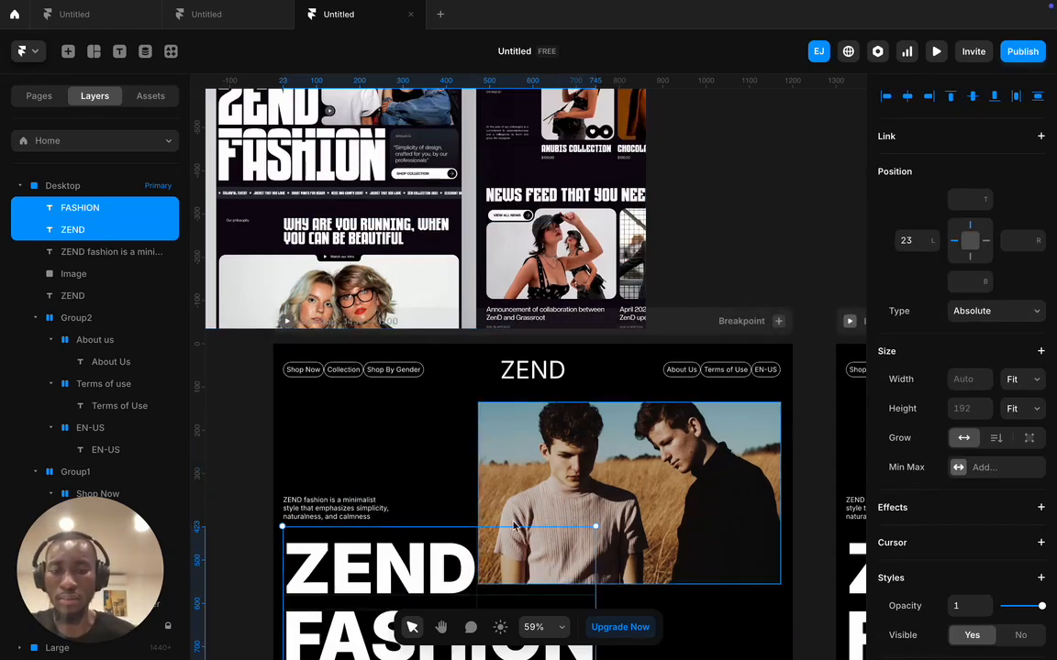
- Draw a new frame to the right of FASHION, below the photo
{"action": "scroll", "coordinate": [640, 511], "scroll_direction": "down", "scroll_amount": 5}
{"action": "left_click", "coordinate": [637, 500]}
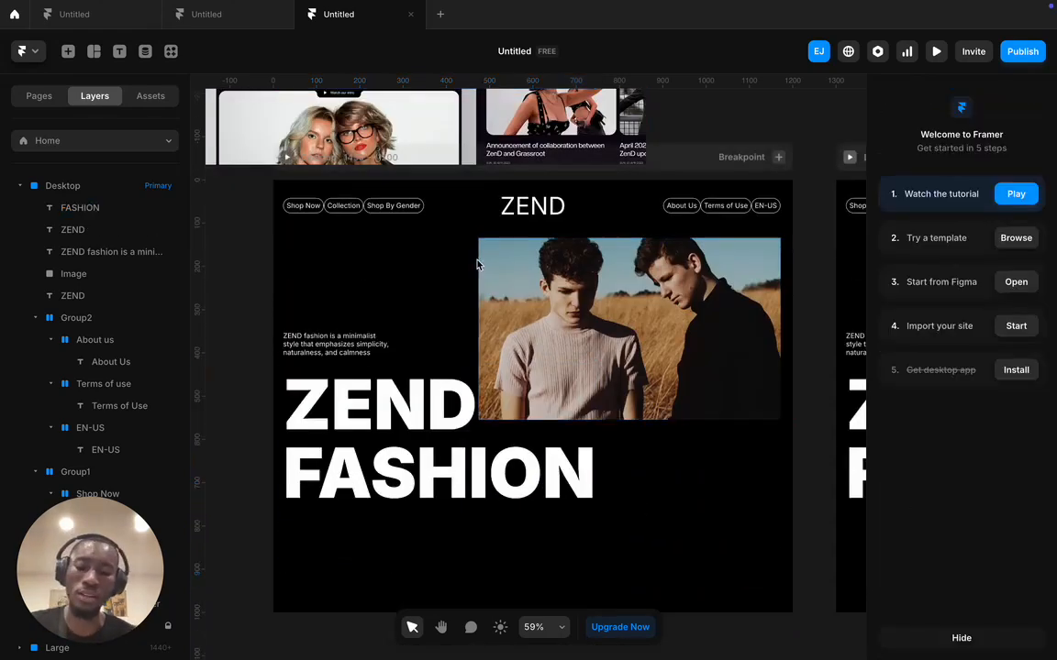
{"action": "key", "text": "f"}
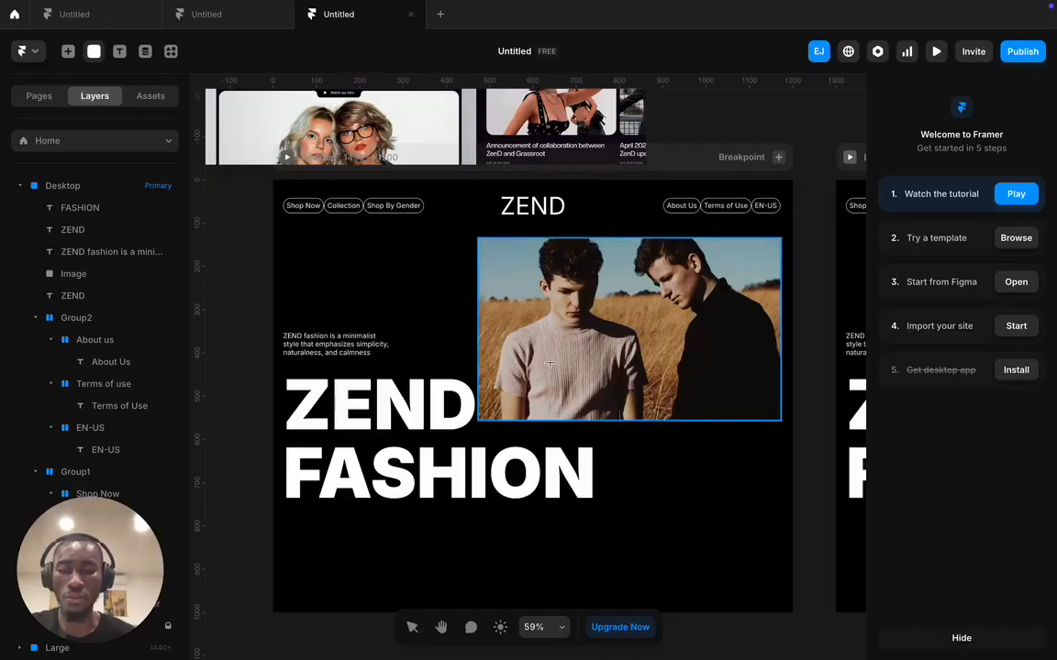
{"action": "left_click_drag", "start_coordinate": [597, 429], "coordinate": [780, 501]}
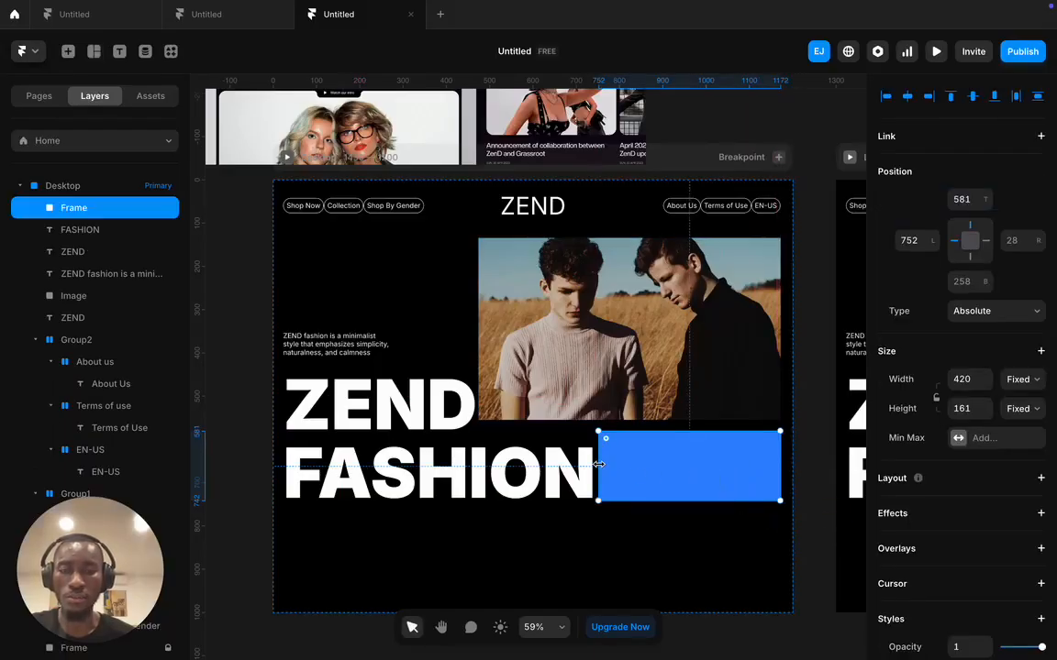
{"action": "scroll", "coordinate": [400, 207], "scroll_direction": "up", "scroll_amount": 3}
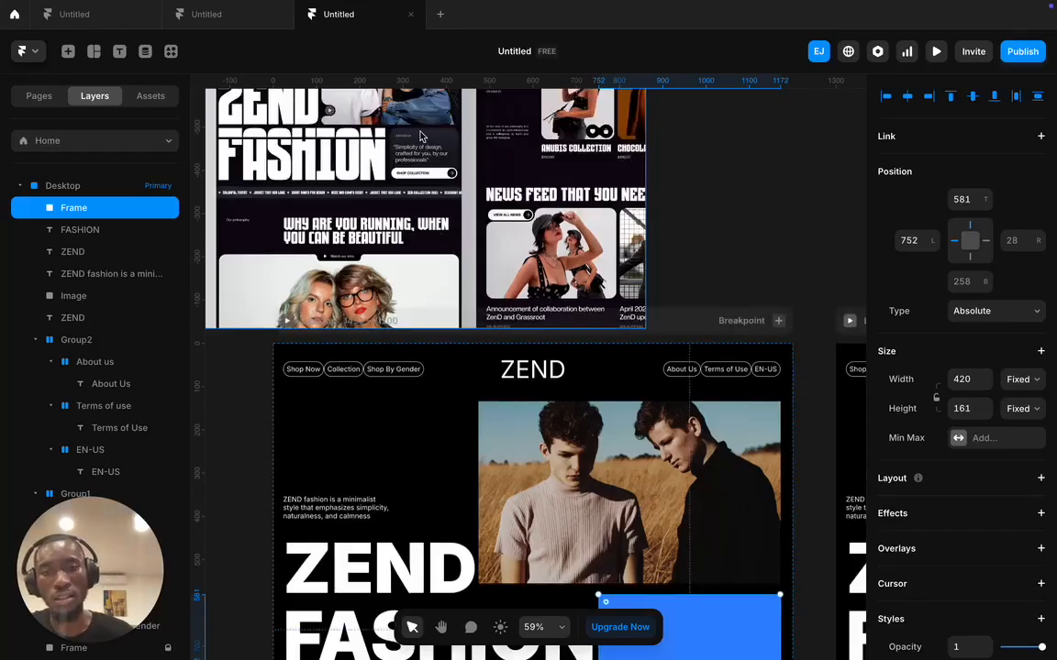
{"action": "scroll", "coordinate": [986, 513], "scroll_direction": "down", "scroll_amount": 4}
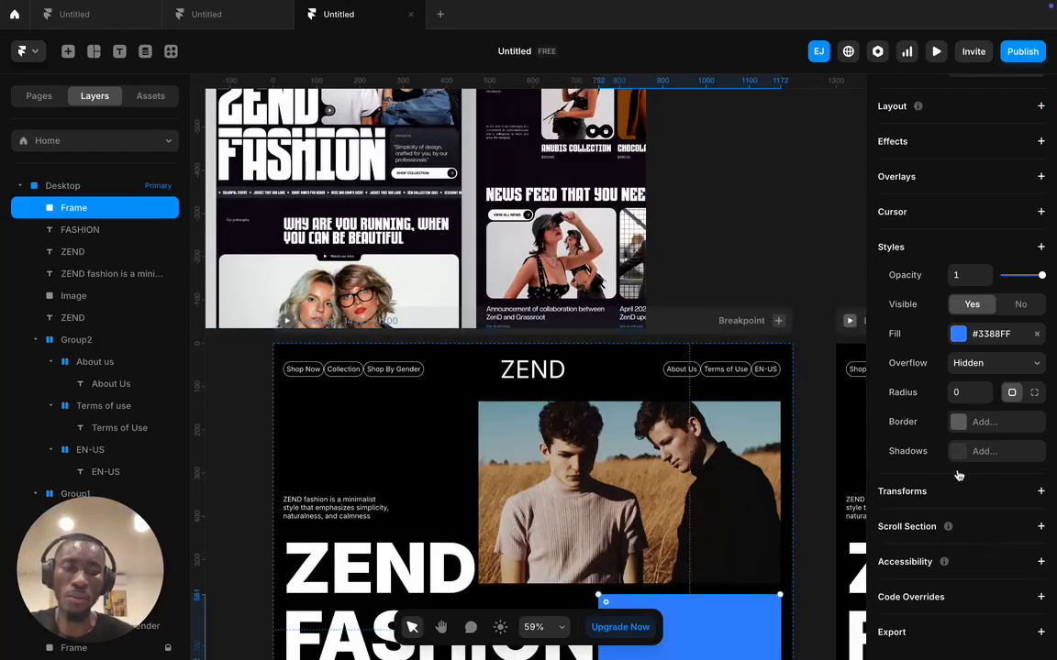
- Round the box's corners to a radius of 12 and bring up its fill colour settings
{"action": "left_click", "coordinate": [970, 393]}
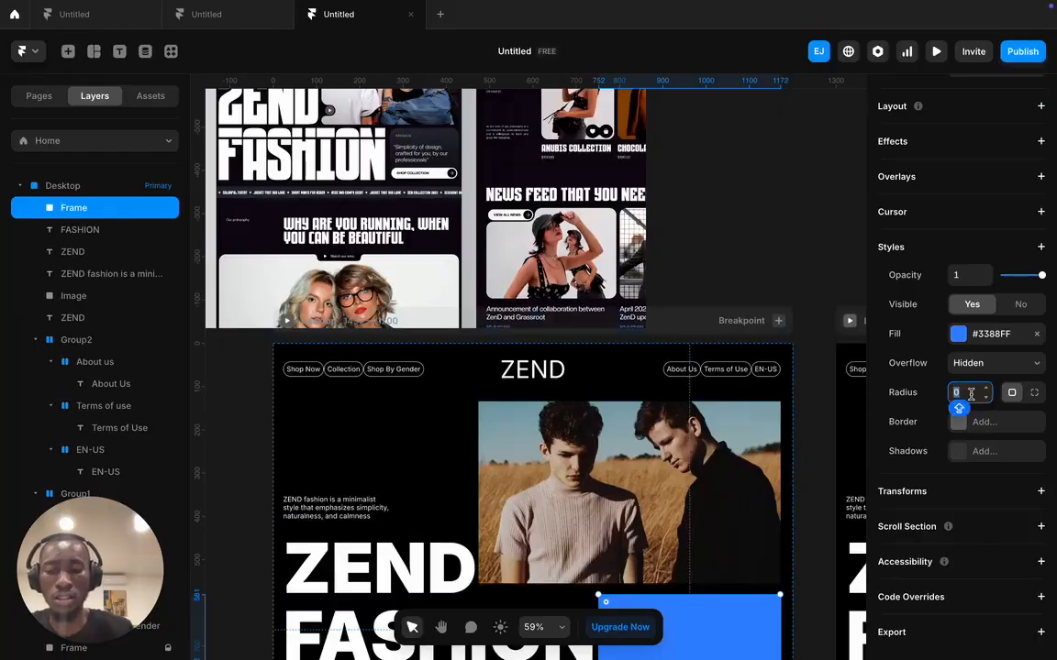
{"action": "type", "text": "12"}
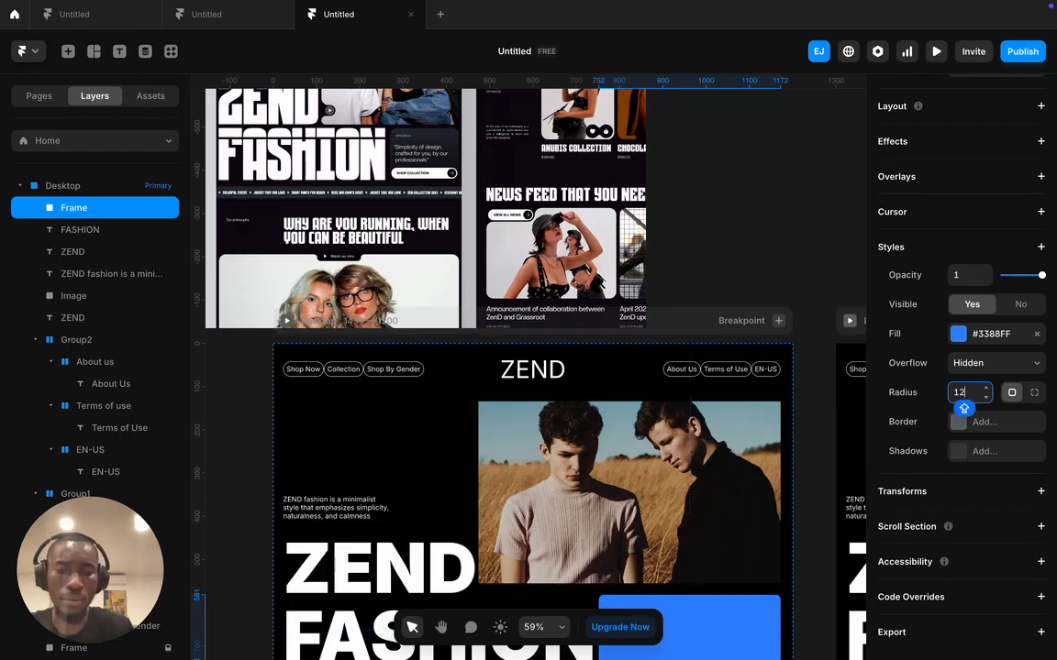
{"action": "scroll", "coordinate": [693, 411], "scroll_direction": "down", "scroll_amount": 3}
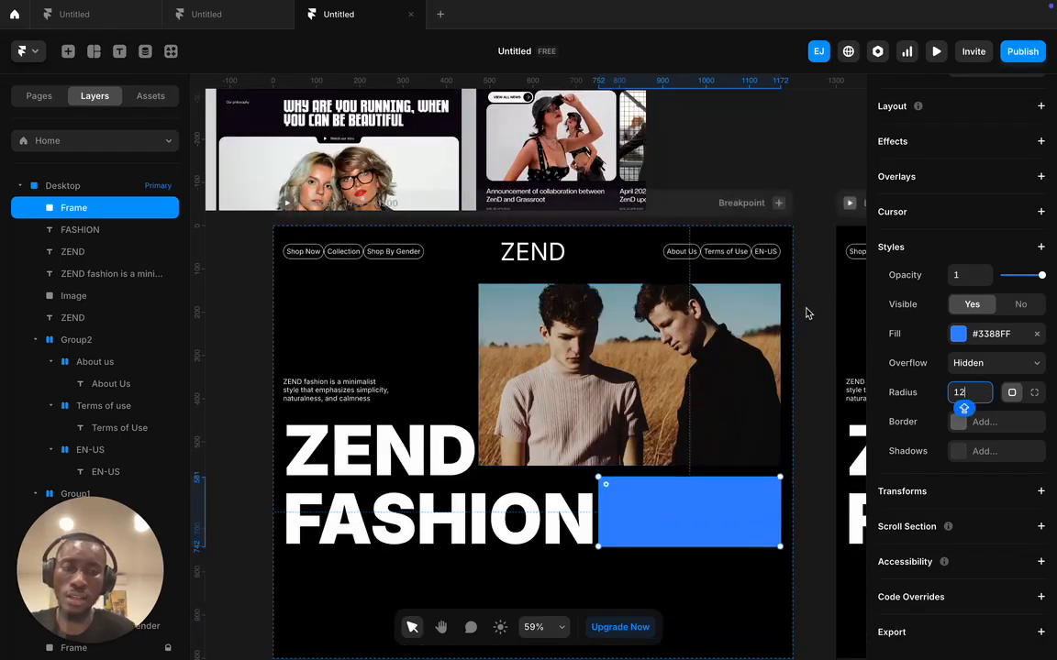
{"action": "left_click", "coordinate": [959, 333]}
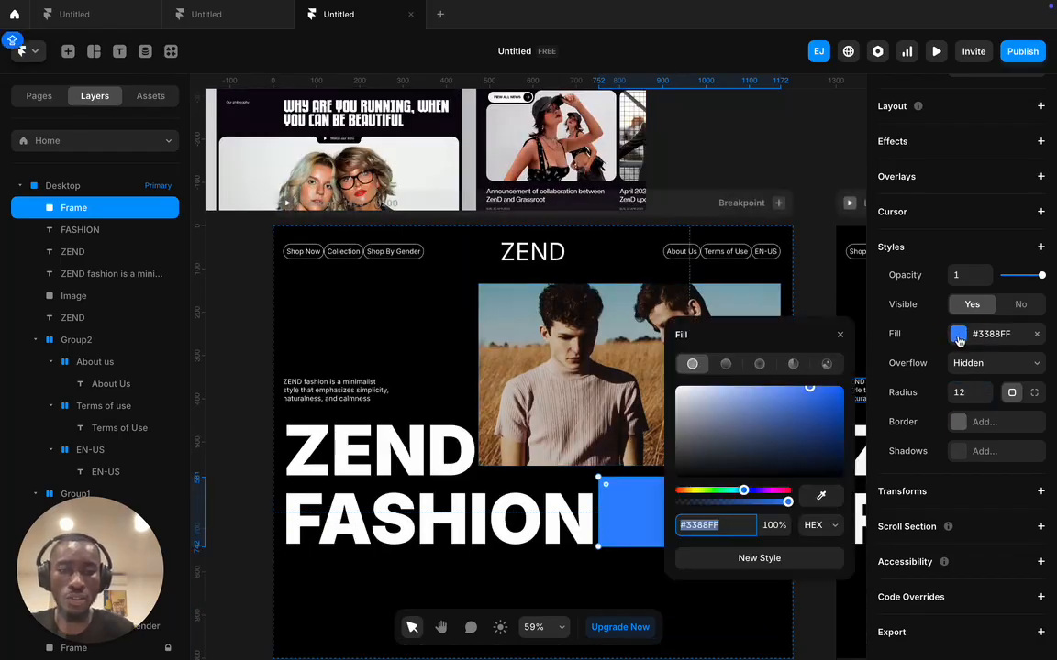
{"action": "scroll", "coordinate": [697, 459], "scroll_direction": "up", "scroll_amount": 10}
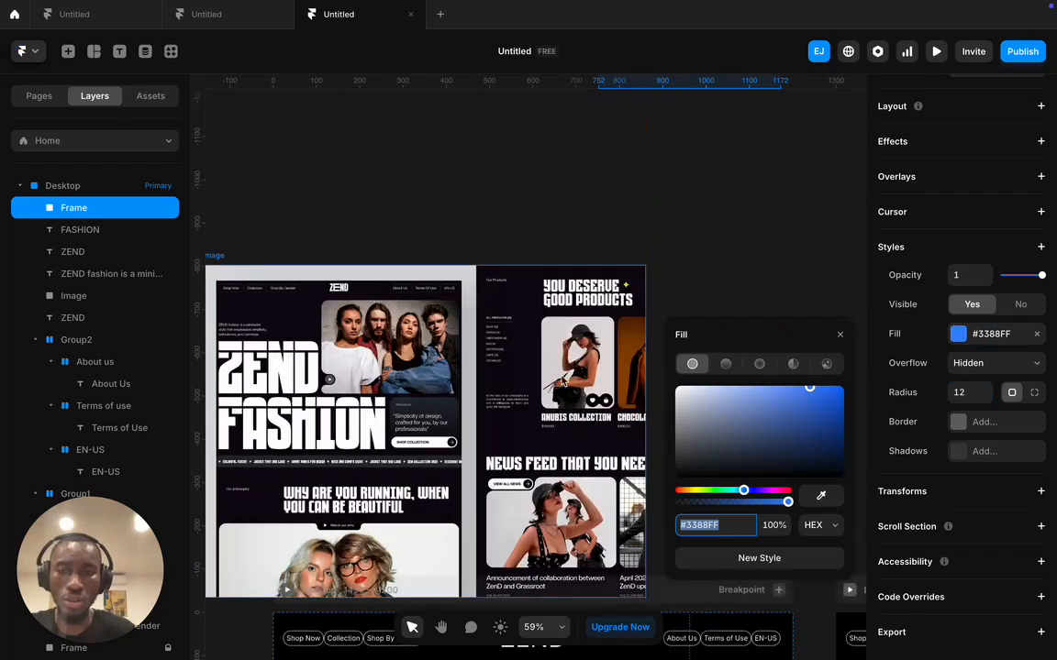
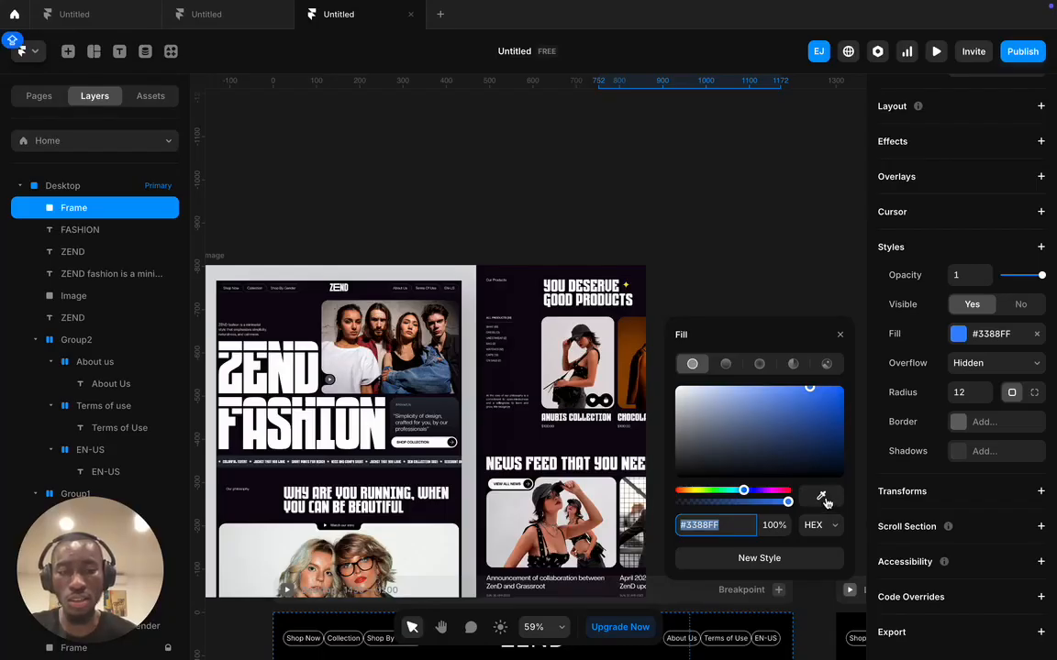
- Sample the dark #1D1E2A card colour from the reference image as the frame's fill
{"action": "left_click", "coordinate": [821, 497]}
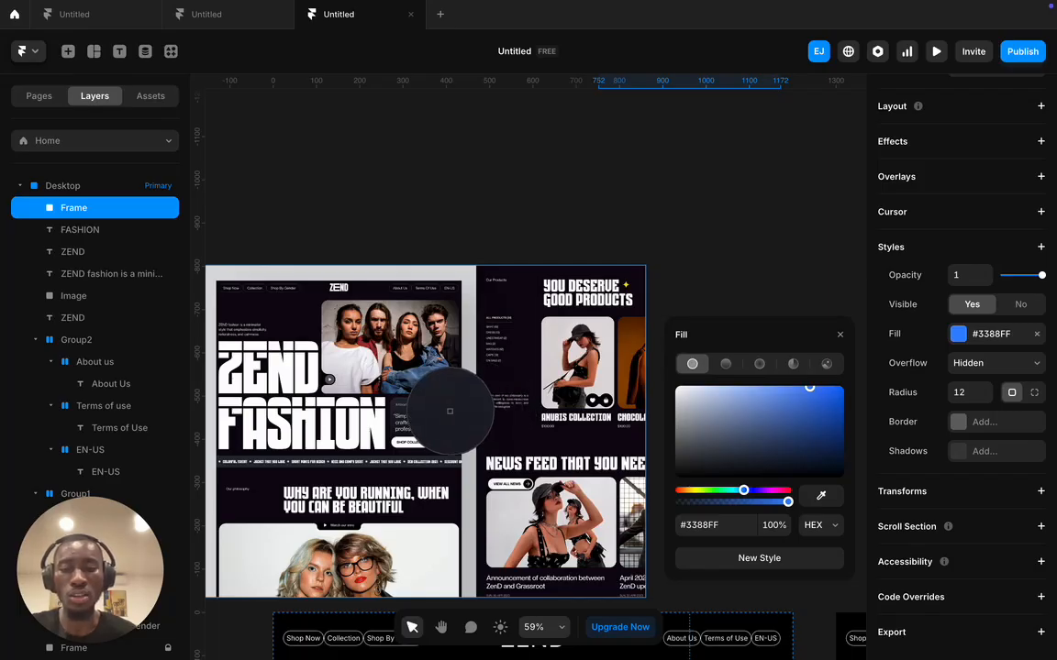
{"action": "left_click", "coordinate": [449, 411]}
{"action": "scroll", "coordinate": [491, 425], "scroll_direction": "down", "scroll_amount": 5}
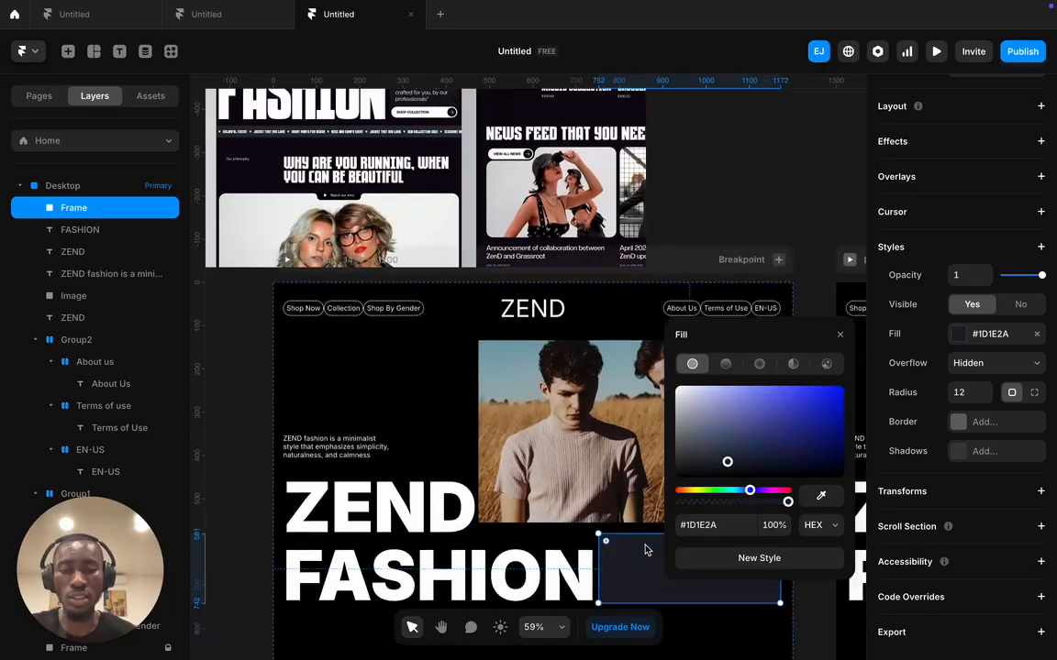
{"action": "left_click", "coordinate": [839, 334]}
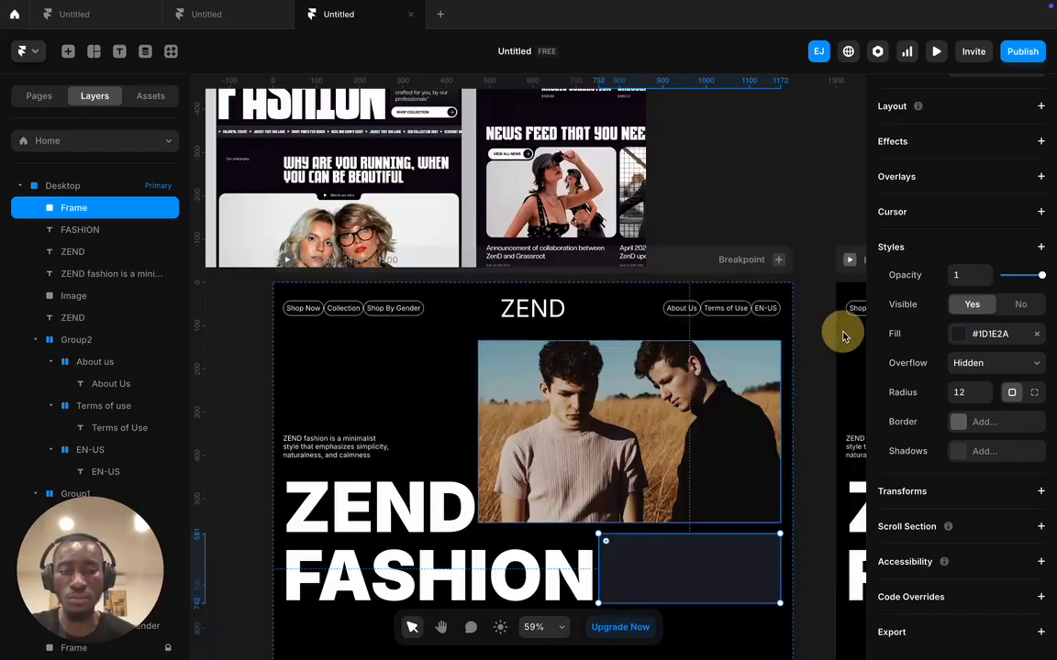
{"action": "left_click", "coordinate": [817, 354]}
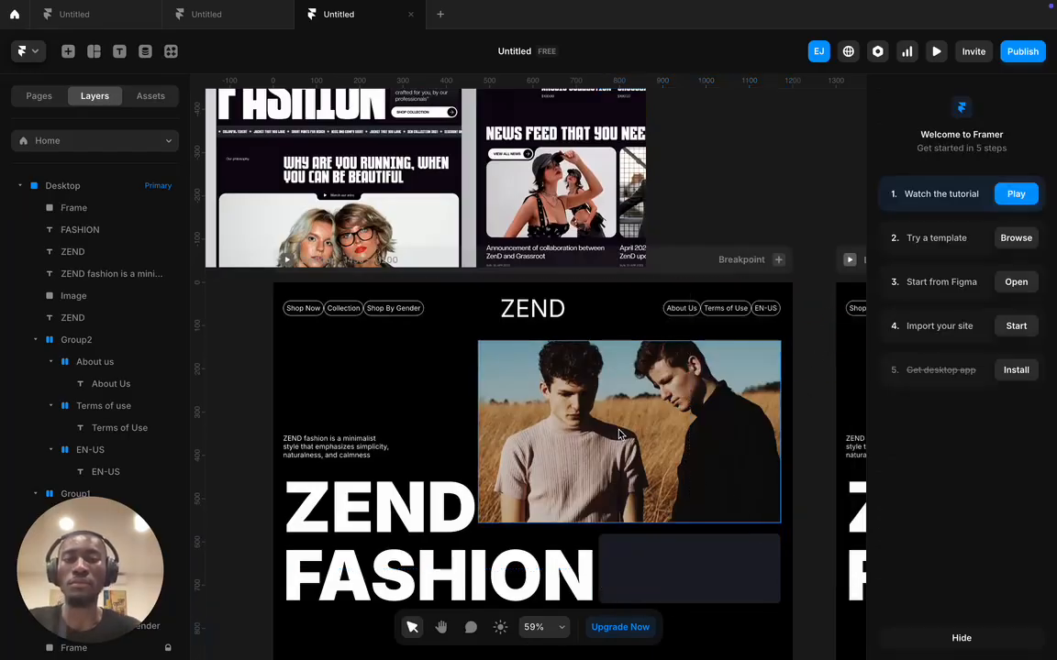
- Add a '#Aboutus' text layer below FASHION
{"action": "scroll", "coordinate": [514, 321], "scroll_direction": "up", "scroll_amount": 5}
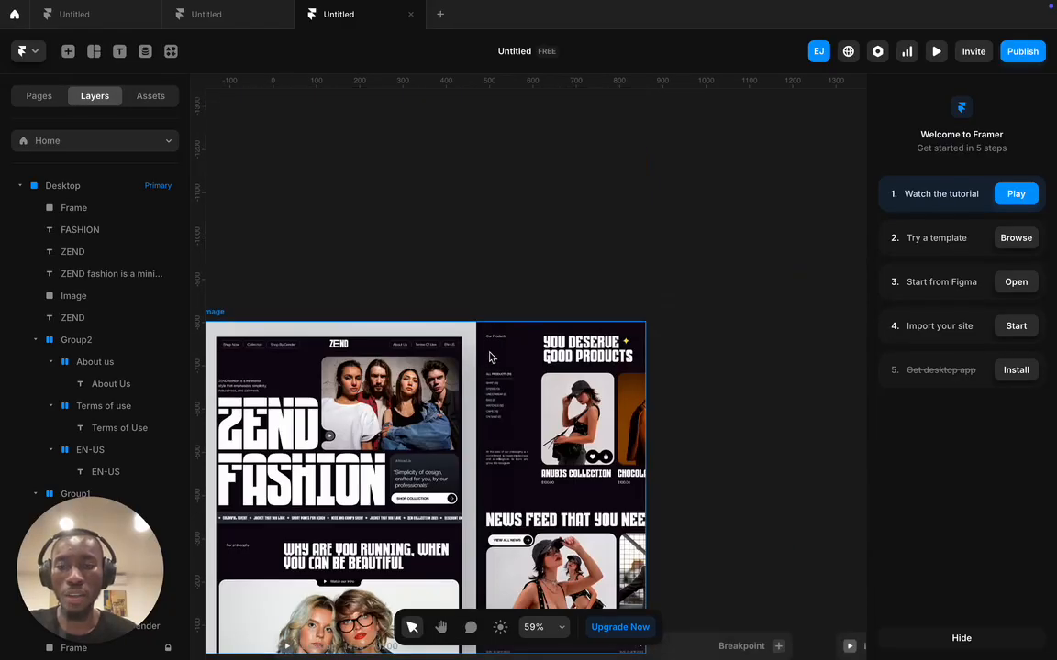
{"action": "left_click", "coordinate": [500, 352]}
{"action": "scroll", "coordinate": [414, 471], "scroll_direction": "up", "scroll_amount": 5}
{"action": "scroll", "coordinate": [371, 123], "scroll_direction": "down", "scroll_amount": 4}
{"action": "scroll", "coordinate": [379, 195], "scroll_direction": "up", "scroll_amount": 4}
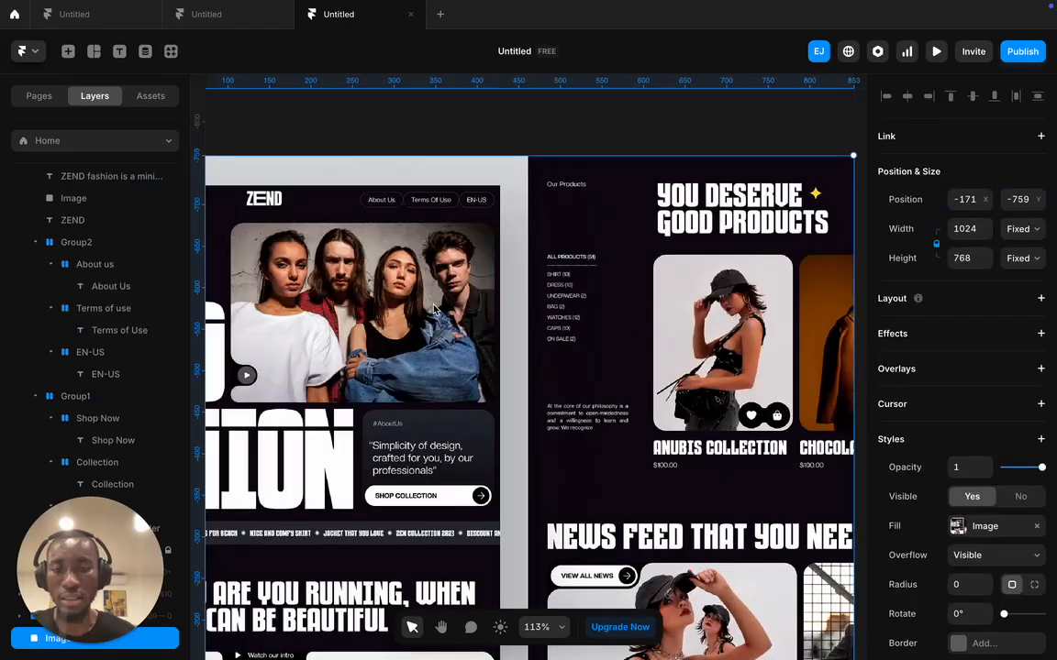
{"action": "scroll", "coordinate": [433, 309], "scroll_direction": "down", "scroll_amount": 14}
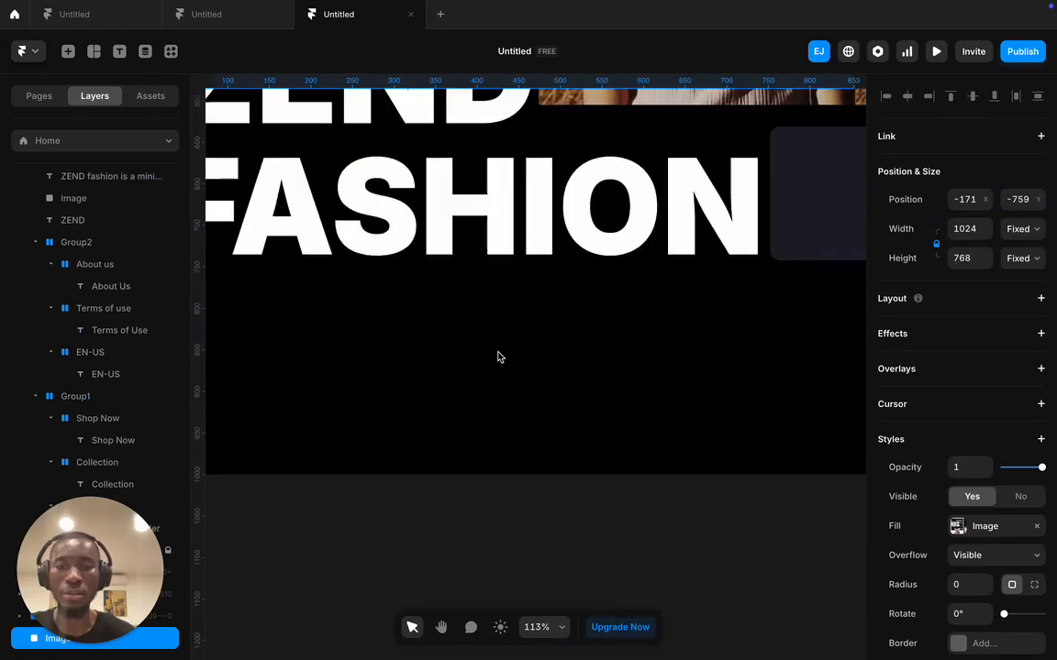
{"action": "scroll", "coordinate": [515, 355], "scroll_direction": "right", "scroll_amount": 5}
{"action": "key", "text": "t"}
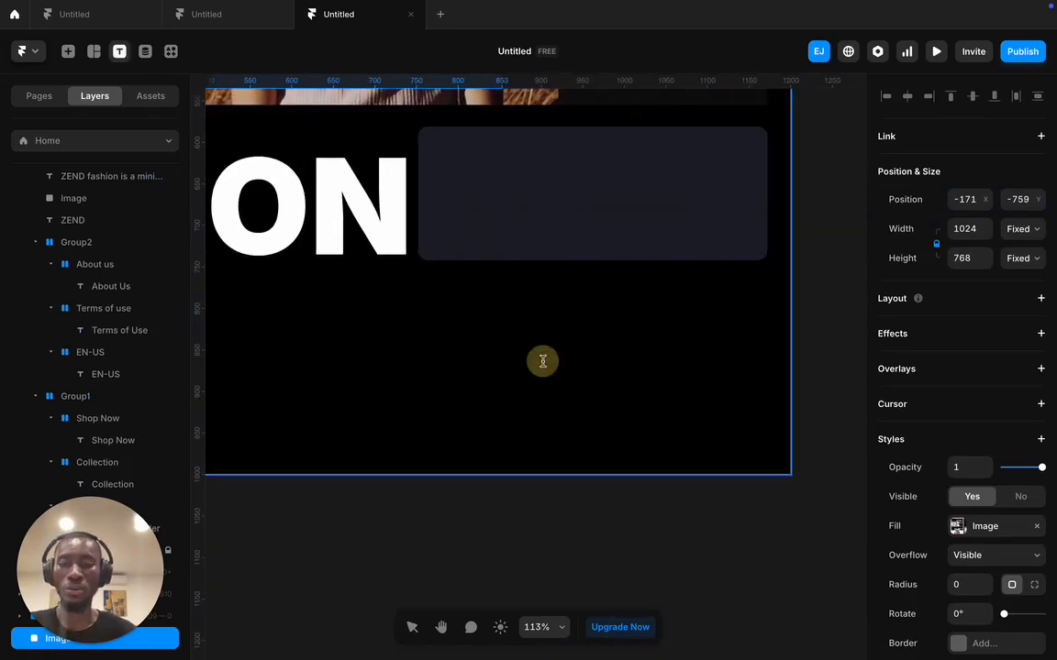
{"action": "left_click", "coordinate": [541, 366]}
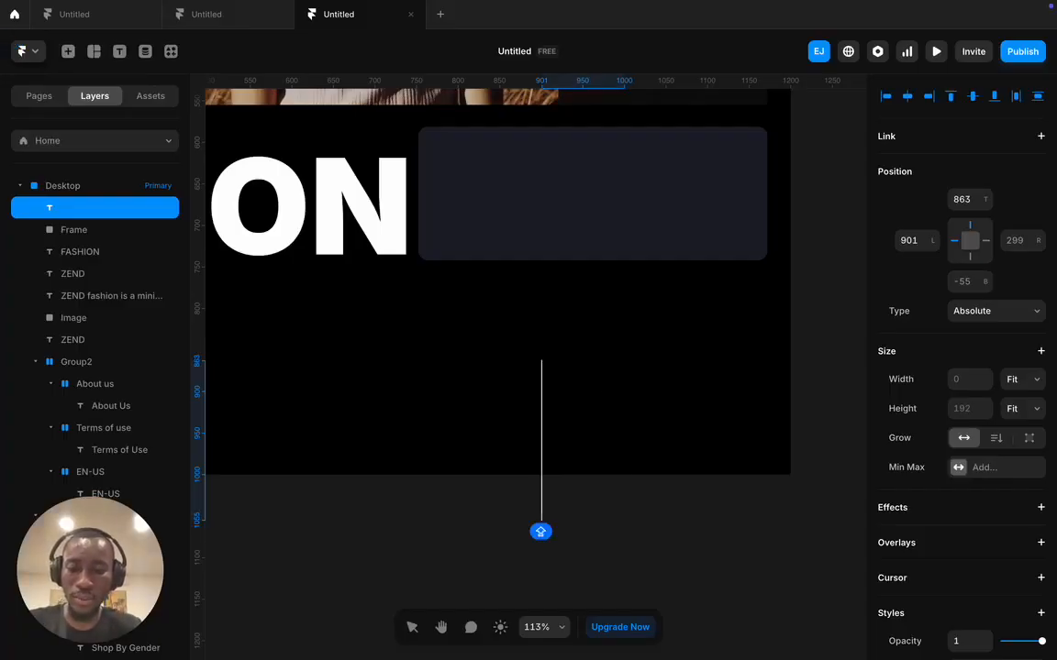
{"action": "type", "text": "#"}
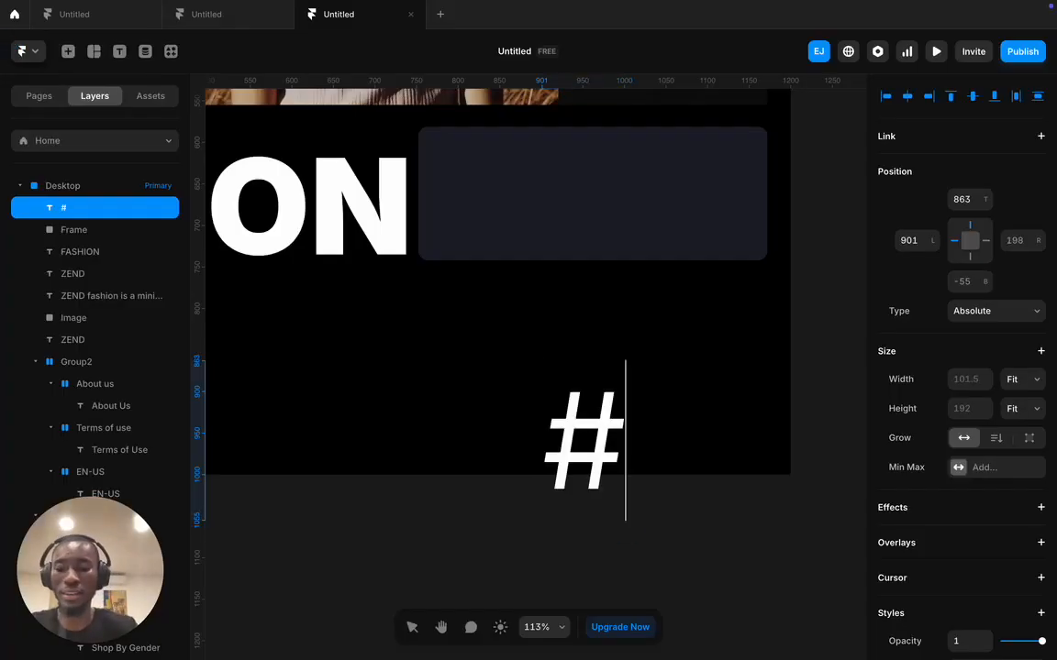
{"action": "type", "text": "Abou"}
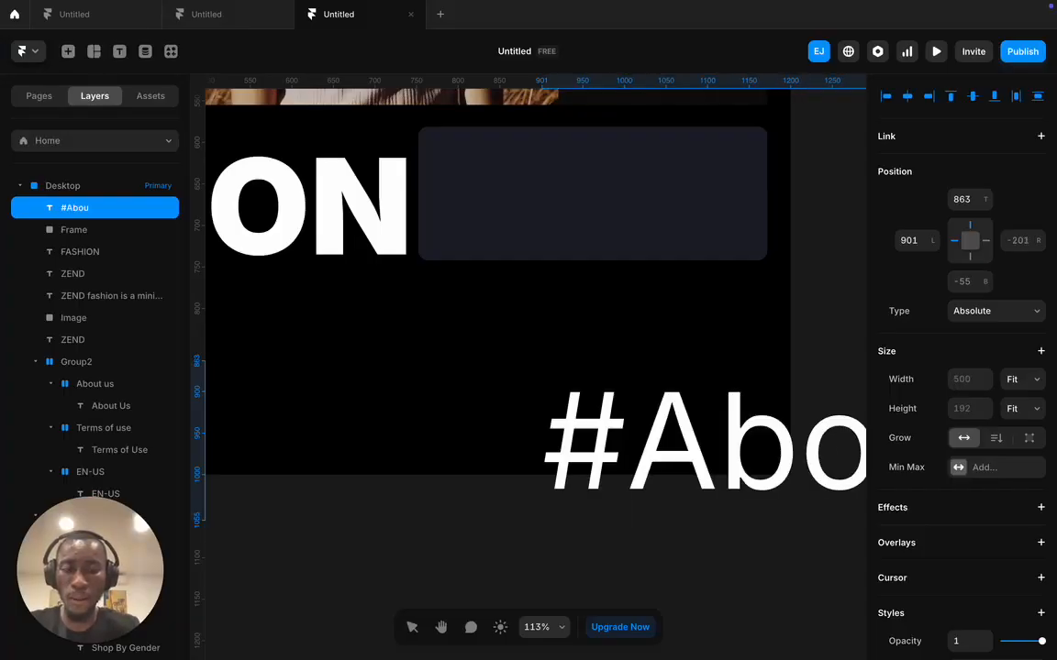
{"action": "type", "text": "tus"}
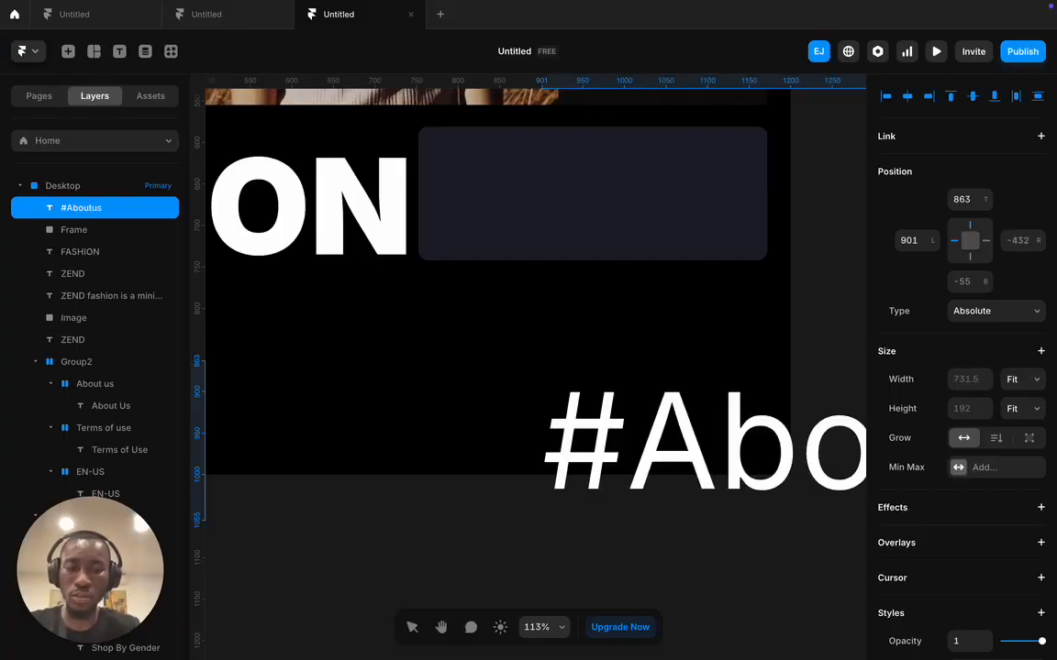
{"action": "key", "text": "Escape"}
- Set the #Aboutus label to 16 px and drag it into the dark frame
{"action": "scroll", "coordinate": [931, 458], "scroll_direction": "down", "scroll_amount": 5}
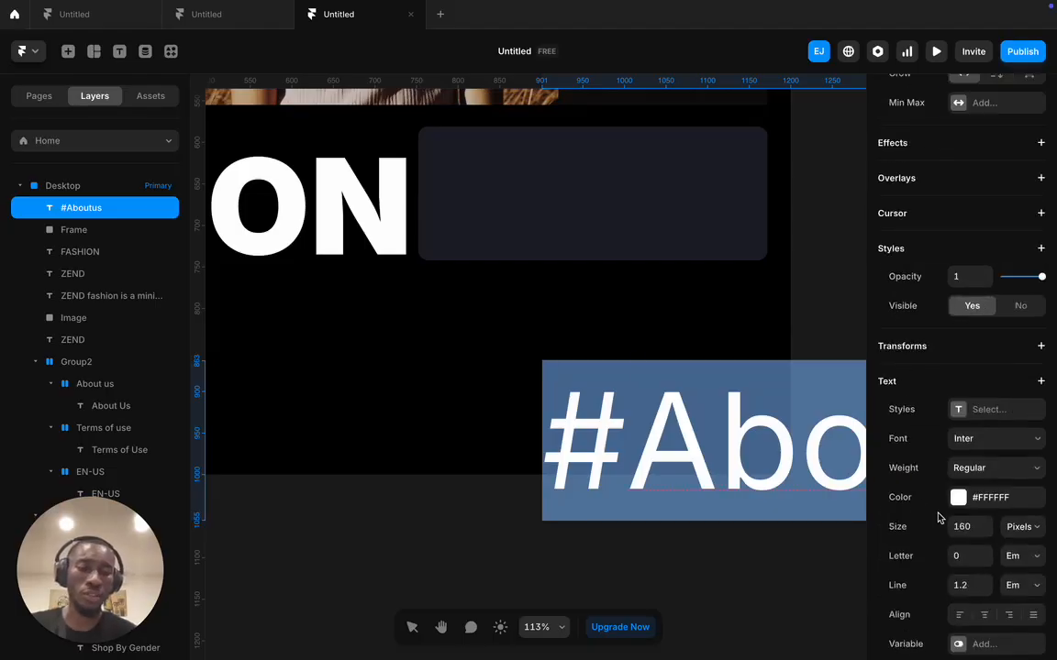
{"action": "left_click", "coordinate": [963, 507]}
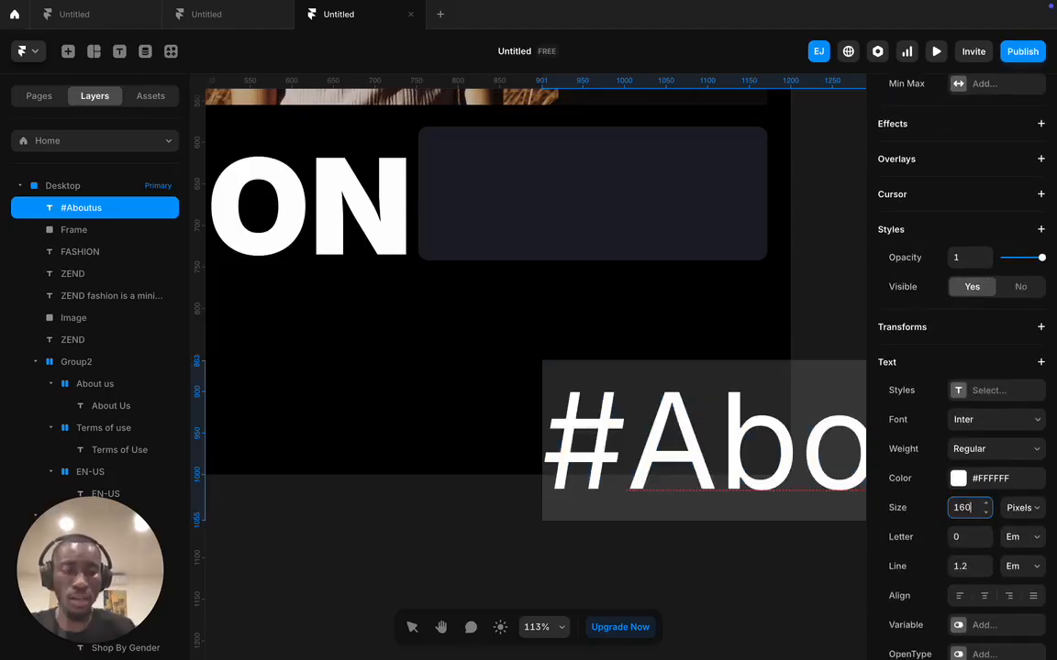
{"action": "key", "text": "Return"}
{"action": "left_click", "coordinate": [601, 370]}
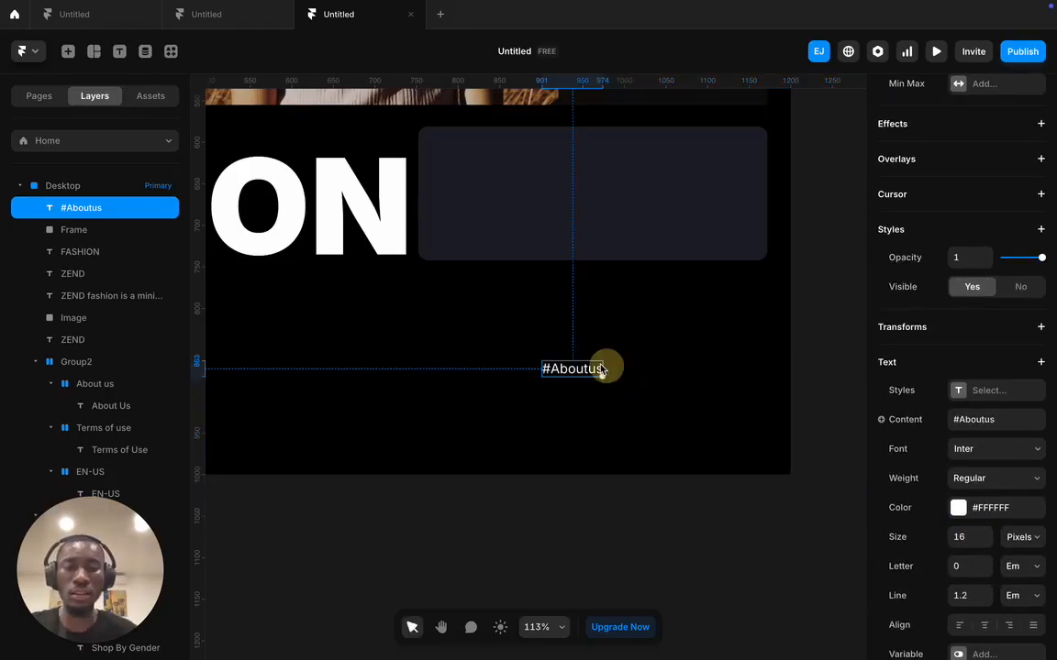
{"action": "left_click_drag", "start_coordinate": [587, 370], "coordinate": [475, 151]}
- Drag the reference design image next to the dark About-us frame
{"action": "left_click", "coordinate": [559, 210]}
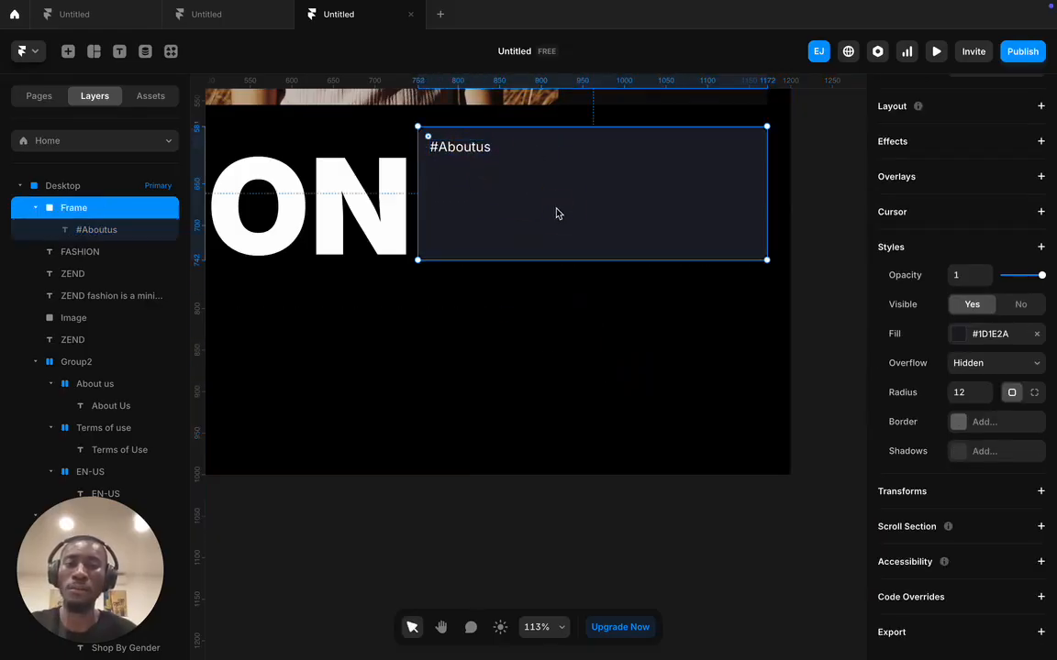
{"action": "scroll", "coordinate": [555, 220], "scroll_direction": "up", "scroll_amount": 5}
{"action": "scroll", "coordinate": [546, 233], "scroll_direction": "up", "scroll_amount": 10}
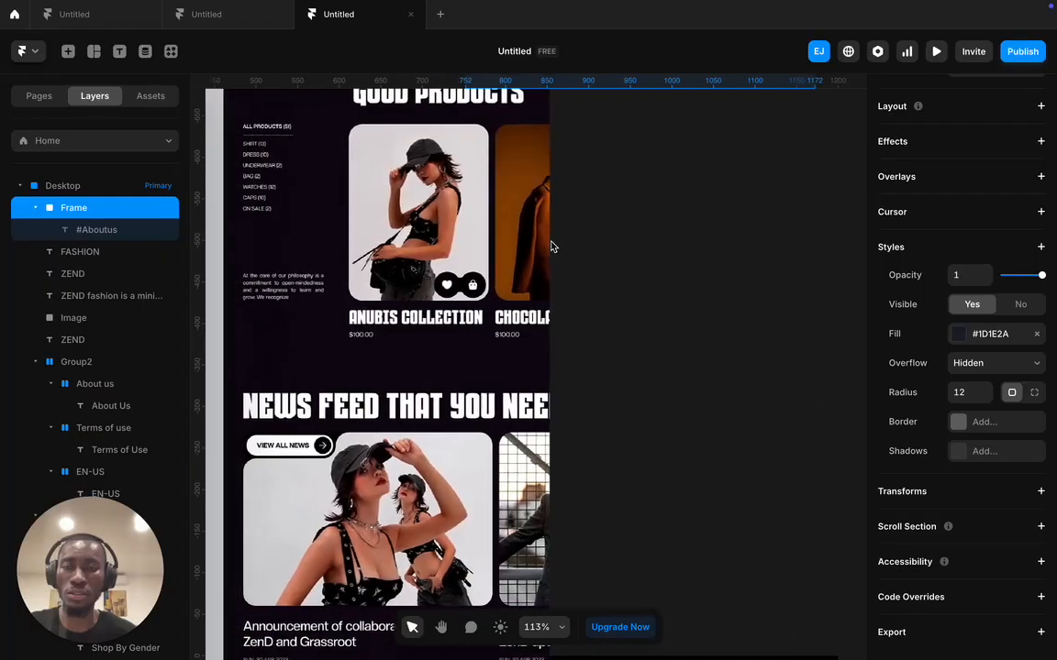
{"action": "scroll", "coordinate": [549, 243], "scroll_direction": "left", "scroll_amount": 3}
{"action": "scroll", "coordinate": [547, 246], "scroll_direction": "left", "scroll_amount": 4}
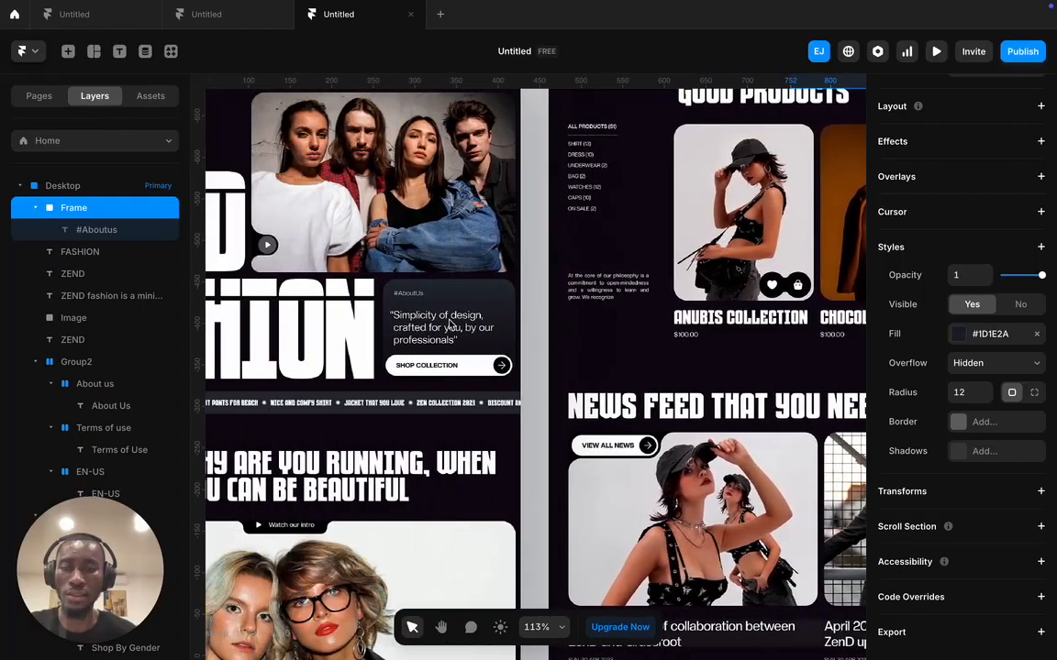
{"action": "left_click", "coordinate": [448, 319]}
{"action": "scroll", "coordinate": [463, 330], "scroll_direction": "down", "scroll_amount": 5}
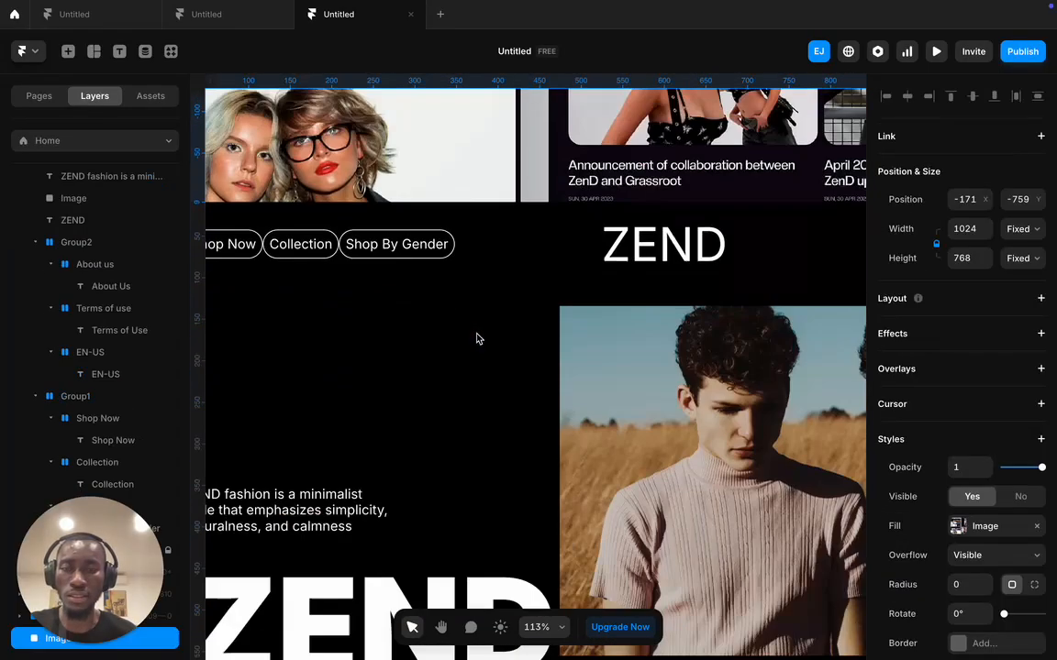
{"action": "scroll", "coordinate": [476, 339], "scroll_direction": "down", "scroll_amount": 5}
{"action": "scroll", "coordinate": [401, 260], "scroll_direction": "up", "scroll_amount": 6}
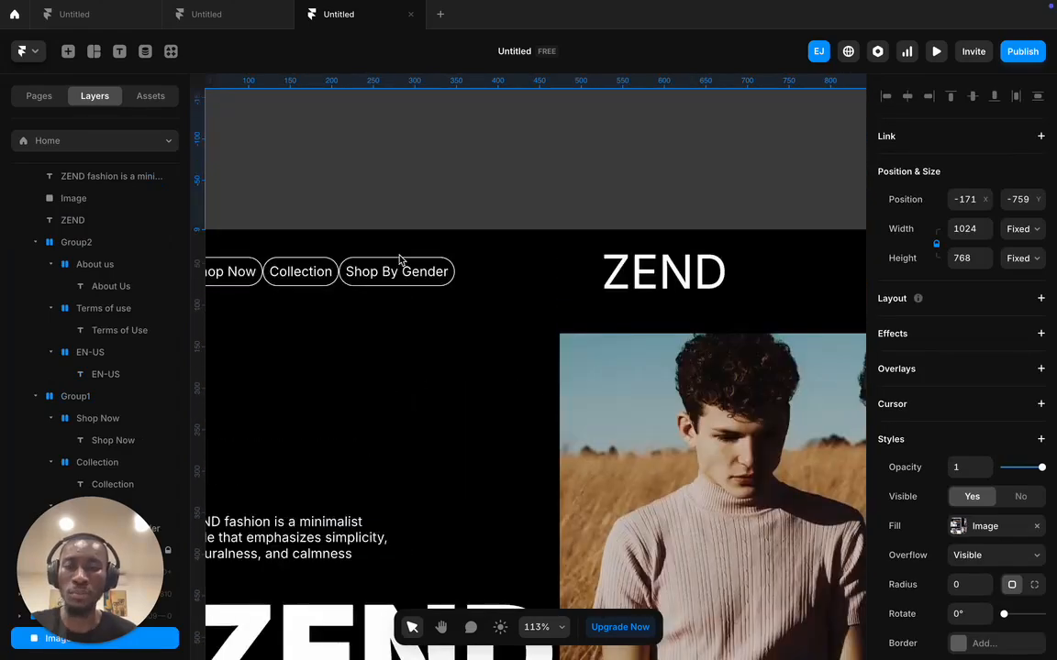
{"action": "scroll", "coordinate": [401, 259], "scroll_direction": "up", "scroll_amount": 4}
{"action": "scroll", "coordinate": [416, 188], "scroll_direction": "up", "scroll_amount": 3}
{"action": "left_click", "coordinate": [465, 455]}
{"action": "left_click_drag", "start_coordinate": [469, 425], "coordinate": [293, 205]}
- Nudge the dark About-us frame slightly upward
{"action": "scroll", "coordinate": [471, 424], "scroll_direction": "down", "scroll_amount": 7}
{"action": "scroll", "coordinate": [570, 238], "scroll_direction": "right", "scroll_amount": 2}
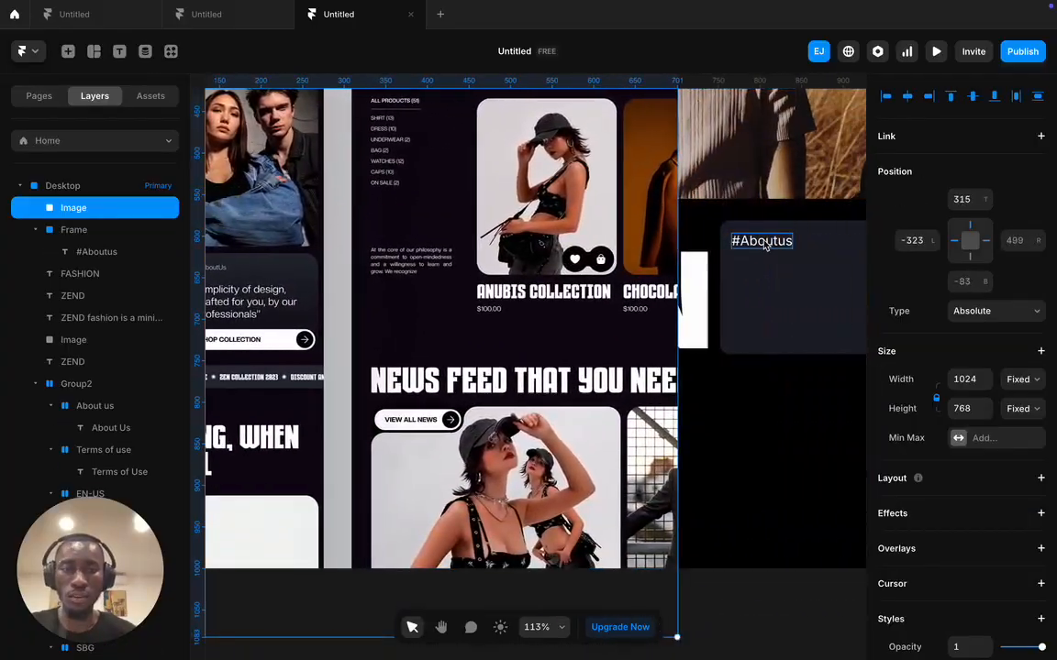
{"action": "left_click", "coordinate": [764, 242]}
{"action": "left_click_drag", "start_coordinate": [778, 284], "coordinate": [778, 280]}
- Type the quote 'Simplicity of design crafted for you, by our professionals' over three lines in the card
{"action": "key", "text": "t"}
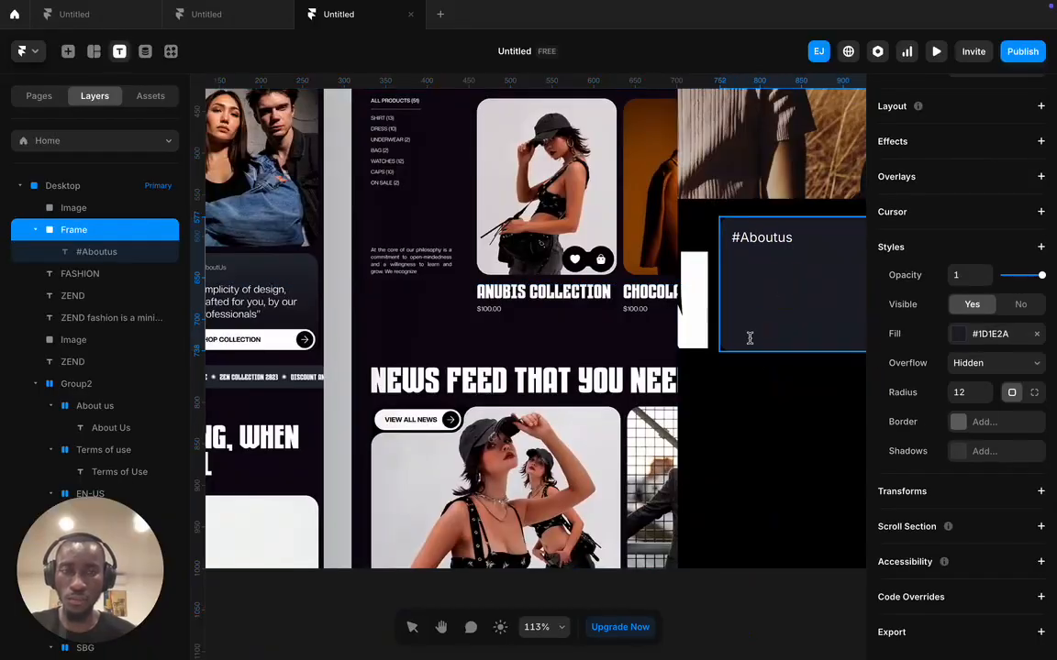
{"action": "left_click", "coordinate": [739, 277]}
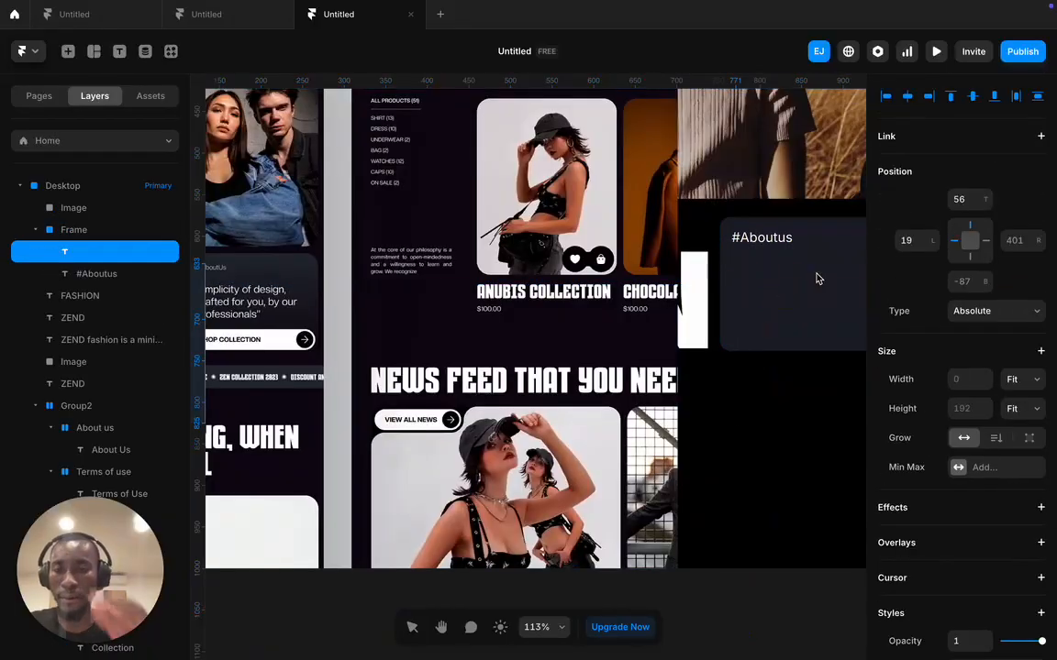
{"action": "scroll", "coordinate": [819, 279], "scroll_direction": "left", "scroll_amount": 2}
{"action": "type", "text": "'"}
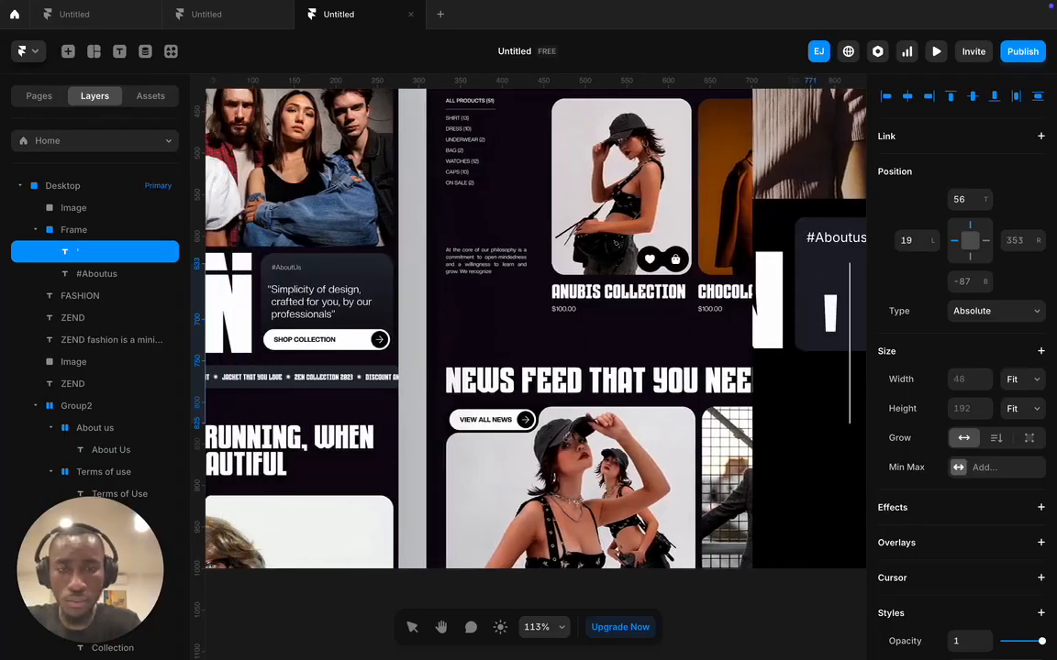
{"action": "key", "text": "BackSpace"}
{"action": "type", "text": "\""}
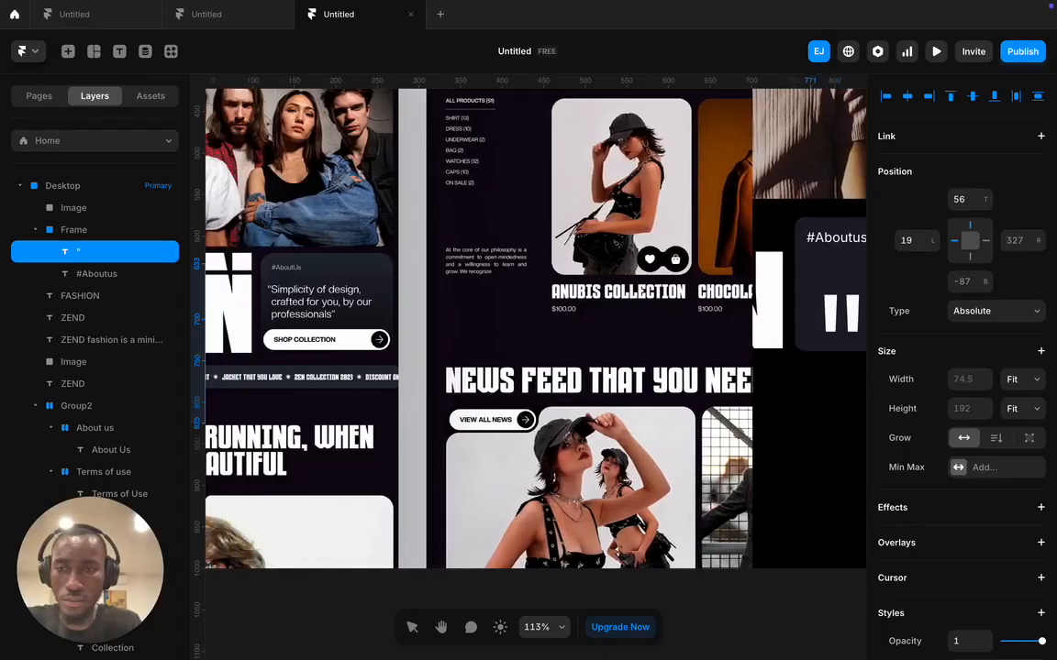
{"action": "type", "text": "Simplicity of design"}
{"action": "key", "text": "Return"}
{"action": "type", "text": "c"}
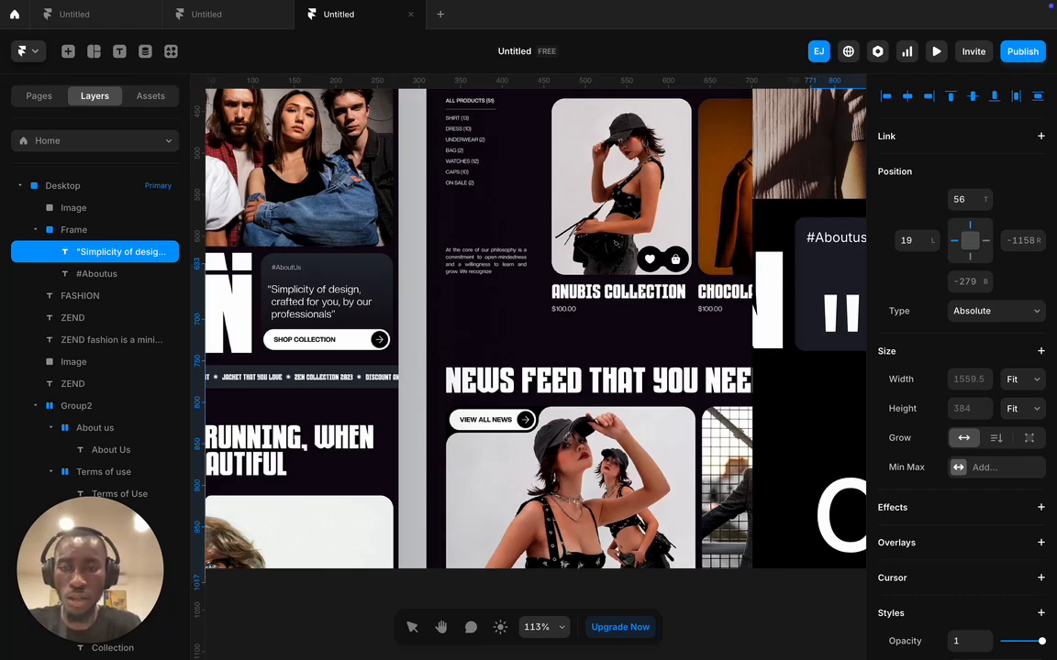
{"action": "type", "text": "r"}
{"action": "key", "text": "Return"}
{"action": "type", "text": "p"}
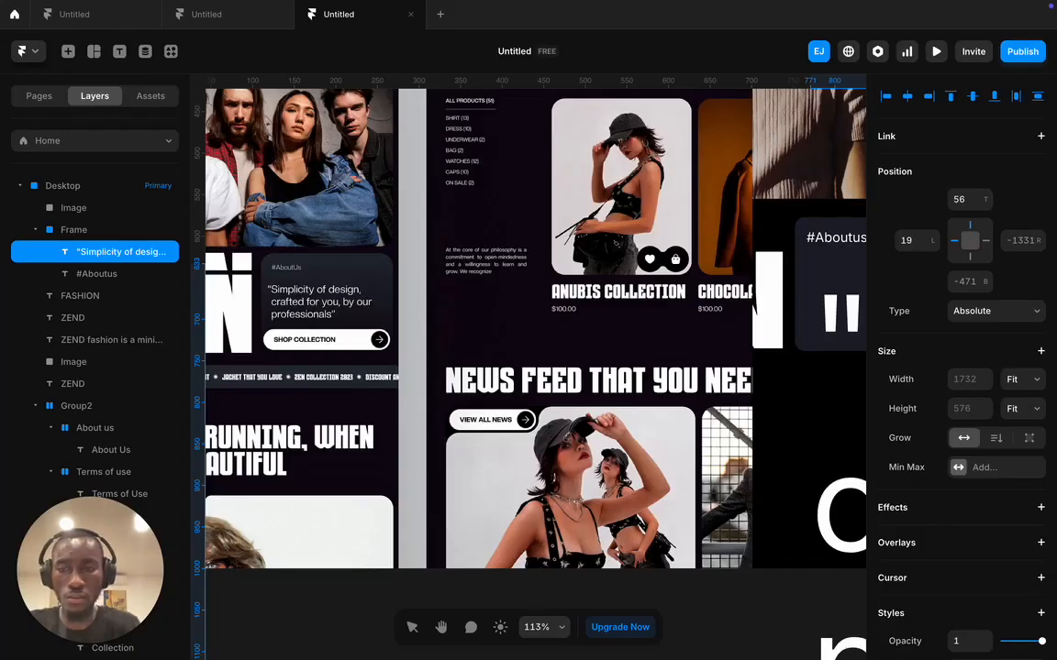
{"action": "scroll", "coordinate": [771, 312], "scroll_direction": "right", "scroll_amount": 10}
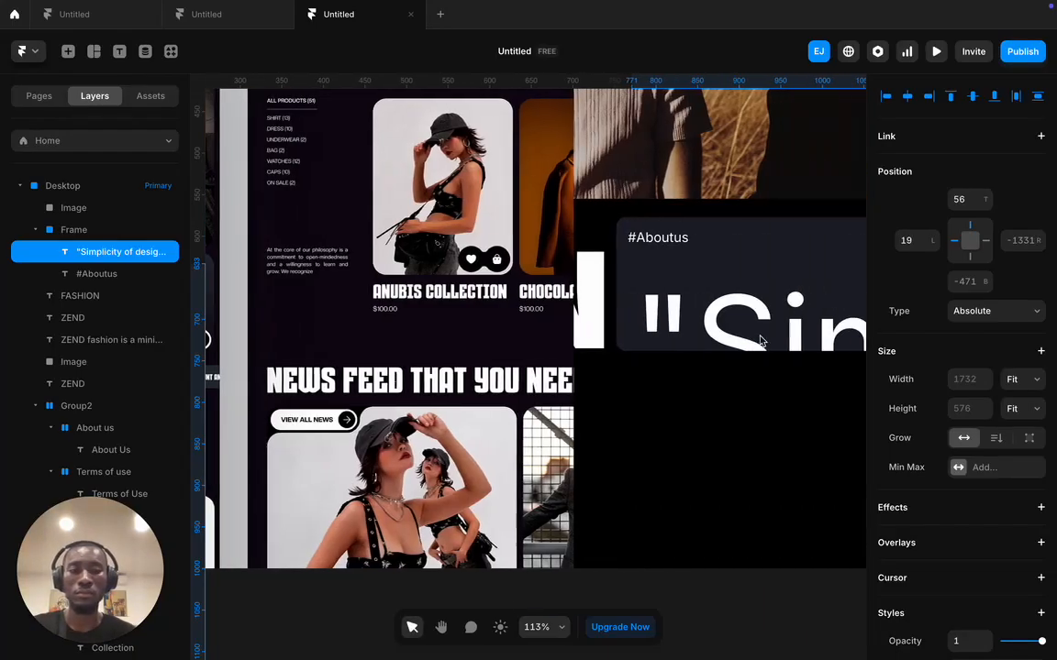
{"action": "scroll", "coordinate": [917, 441], "scroll_direction": "down", "scroll_amount": 5}
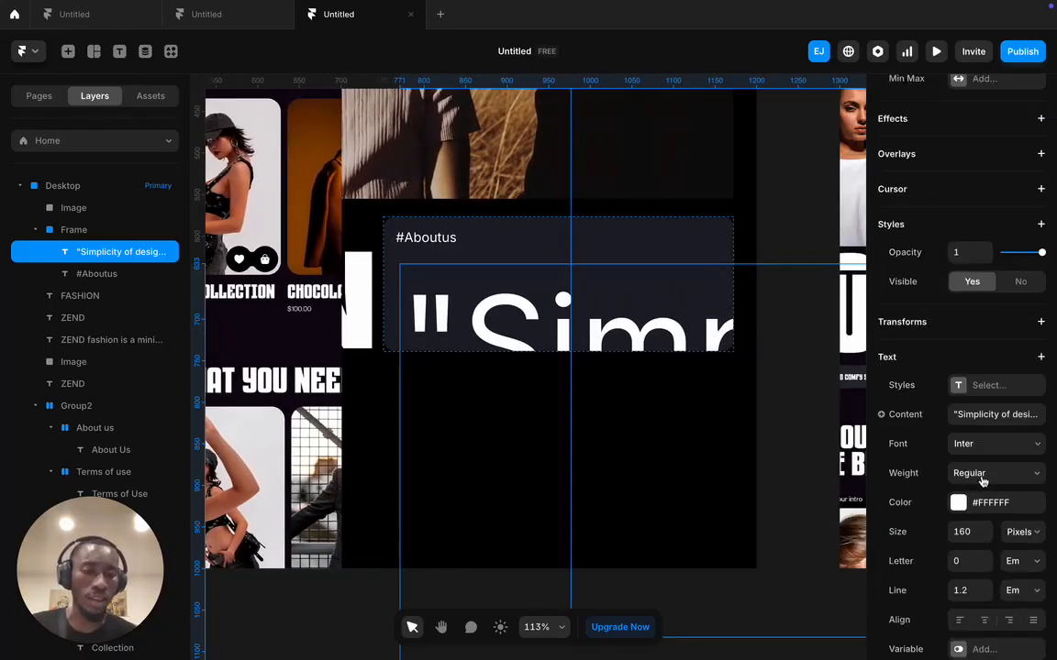
- Set the quote to 18 px with a fixed-width box widened to 383 px
{"action": "left_click", "coordinate": [965, 522]}
{"action": "type", "text": "1"}
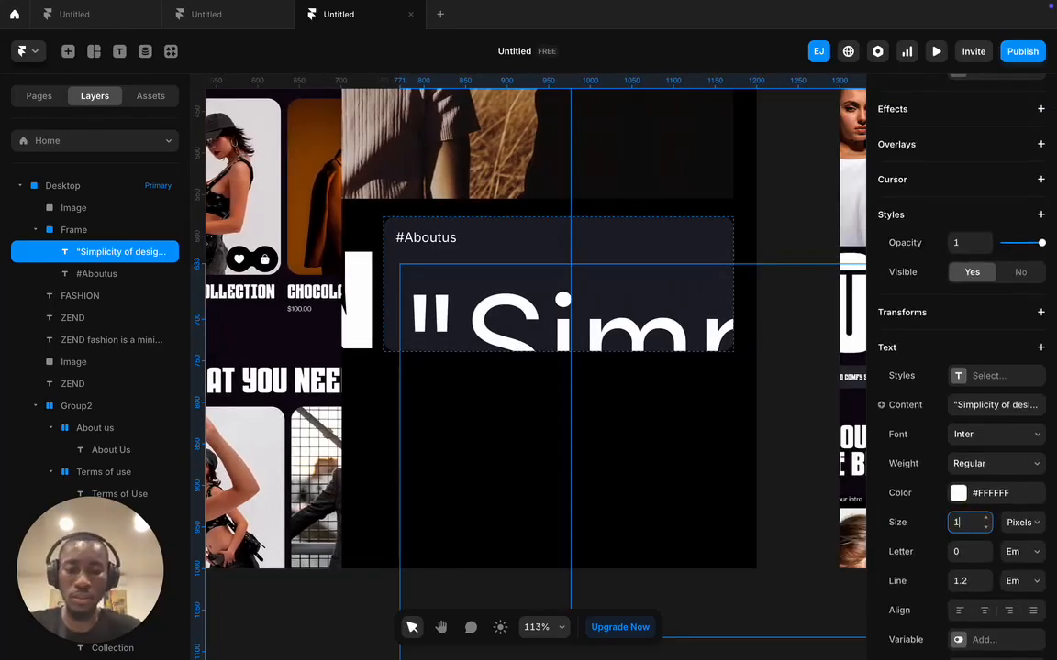
{"action": "type", "text": "8"}
{"action": "key", "text": "Return"}
{"action": "scroll", "coordinate": [987, 359], "scroll_direction": "up", "scroll_amount": 5}
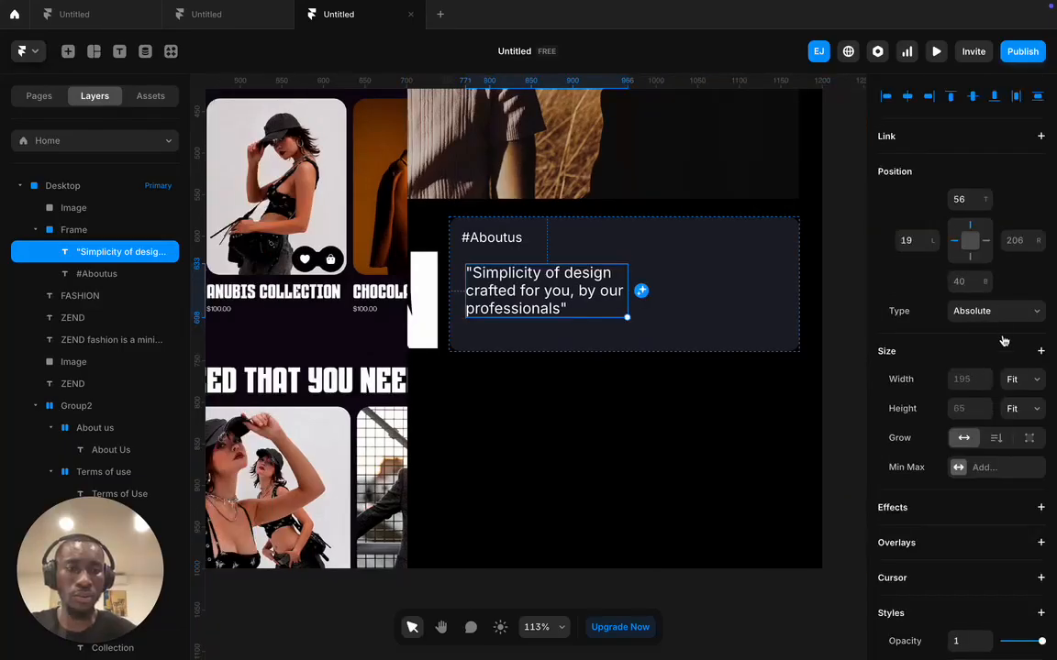
{"action": "left_click", "coordinate": [1012, 382]}
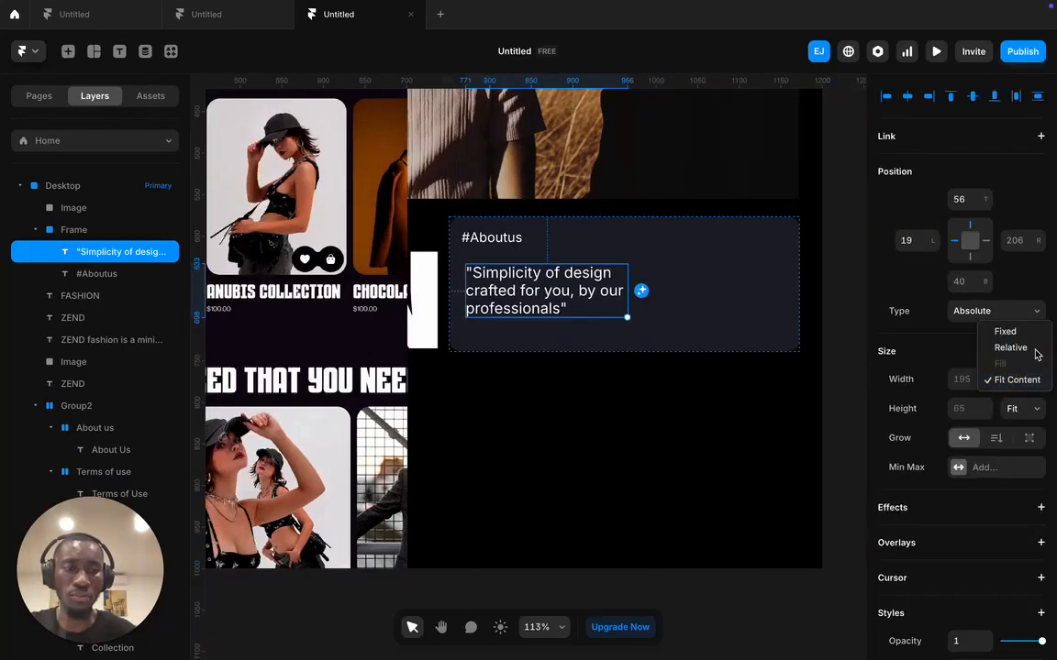
{"action": "left_click", "coordinate": [1005, 332]}
{"action": "left_click", "coordinate": [630, 290]}
{"action": "left_click_drag", "start_coordinate": [630, 290], "coordinate": [787, 274]}
- Rewrap the quote so 'by our professionals' starts a new line after 'you,'
{"action": "double_click", "coordinate": [531, 292]}
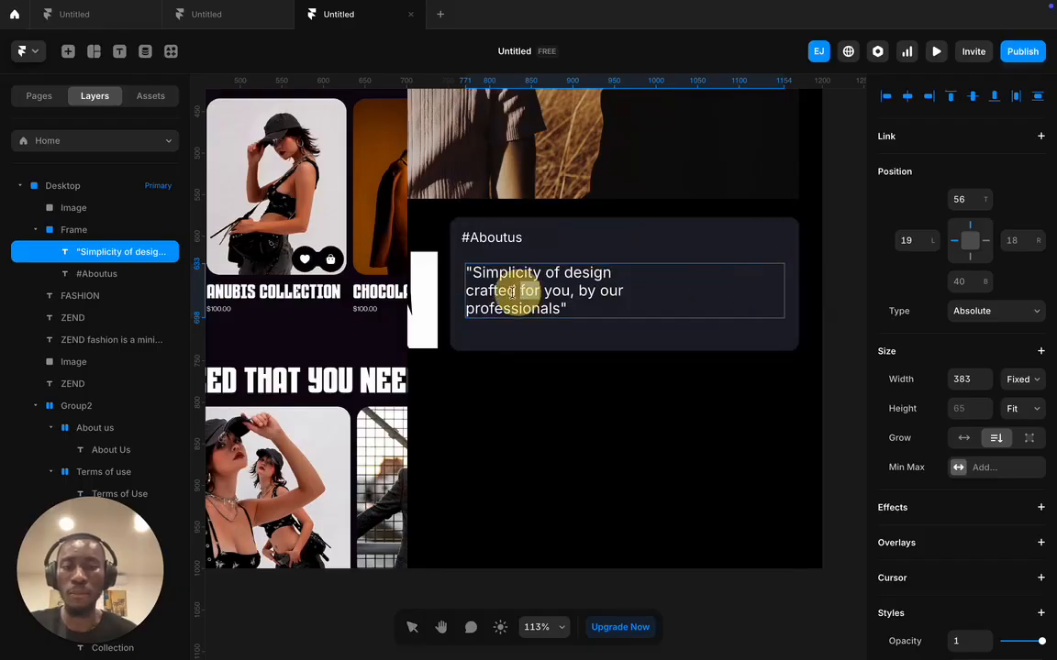
{"action": "left_click", "coordinate": [467, 290]}
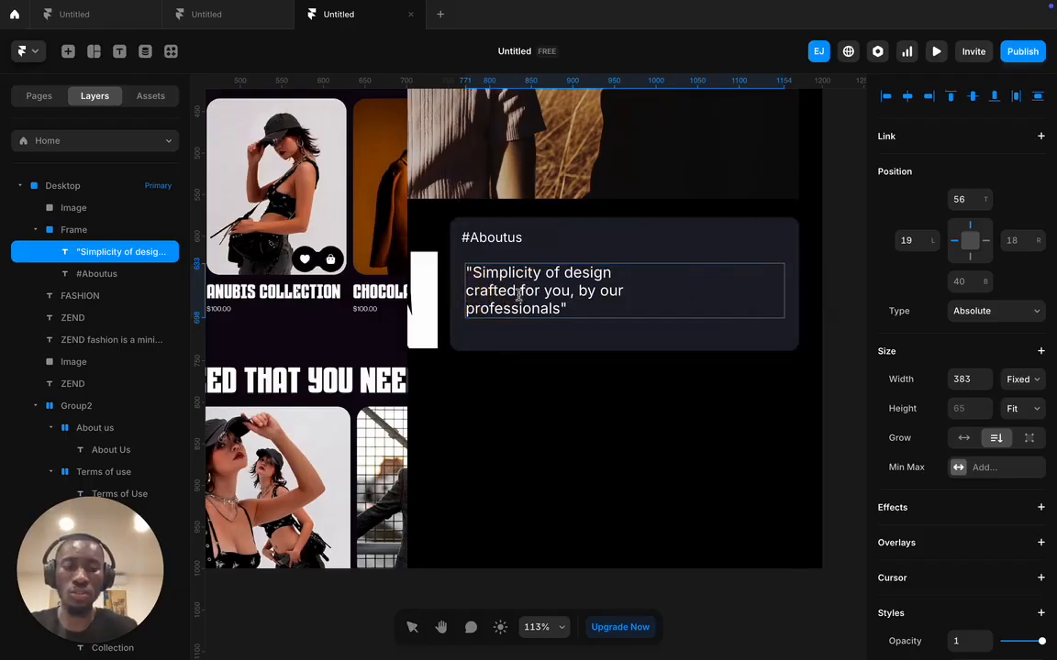
{"action": "key", "text": "BackSpace"}
{"action": "left_click", "coordinate": [724, 273]}
{"action": "key", "text": "Return"}
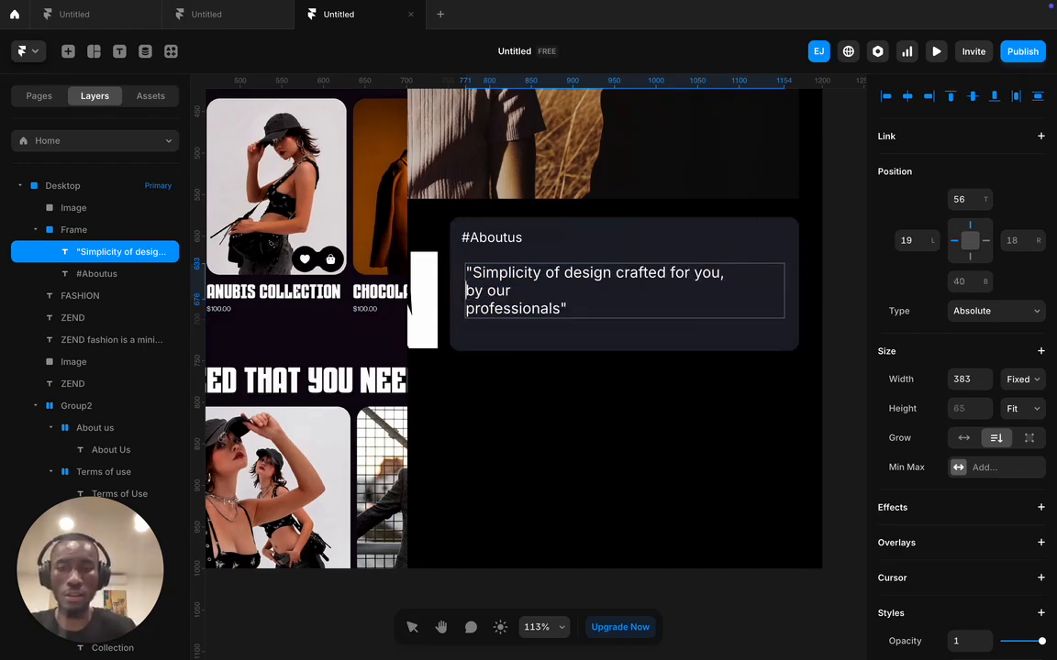
{"action": "key", "text": "Delete"}
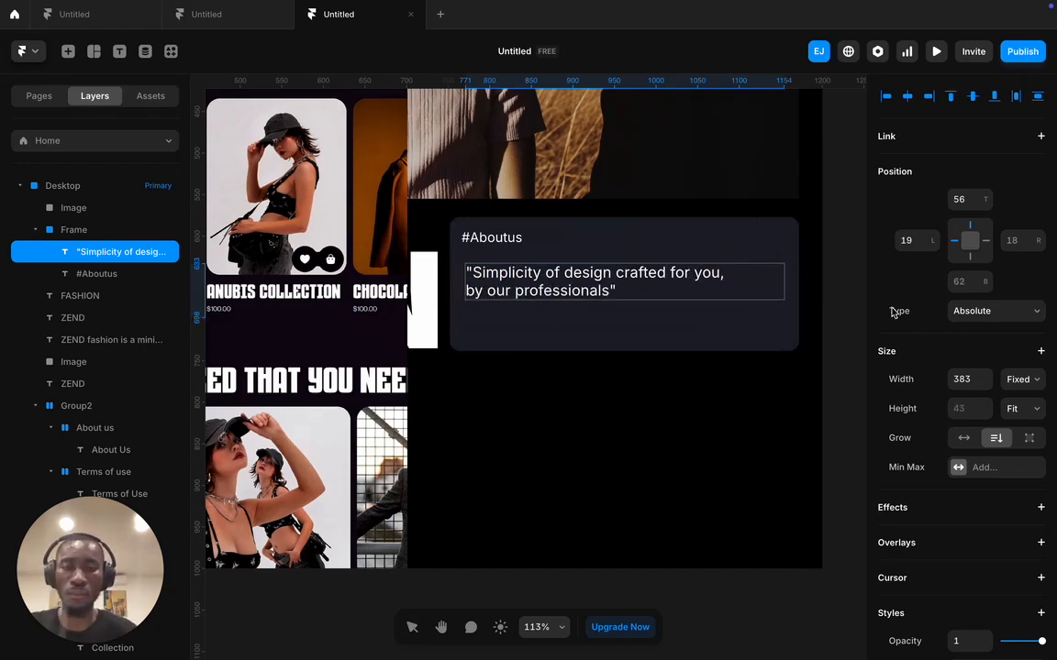
{"action": "key", "text": "Escape"}
{"action": "left_click", "coordinate": [830, 340]}
- Nudge the quote, set it to 20 px and narrow its box to 328 px
{"action": "scroll", "coordinate": [694, 334], "scroll_direction": "left", "scroll_amount": 5}
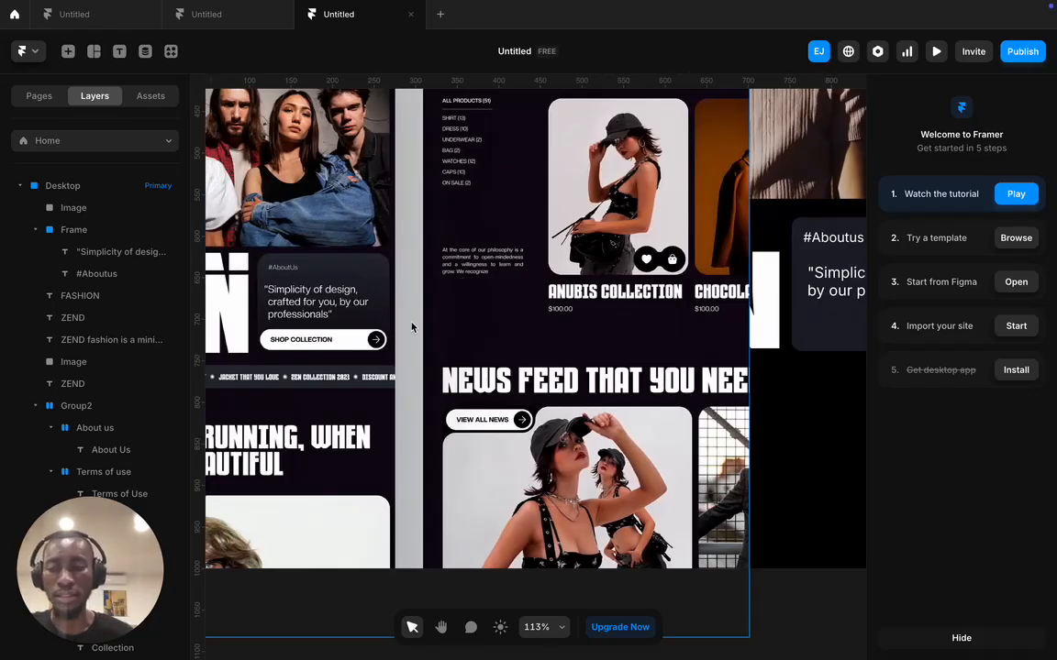
{"action": "scroll", "coordinate": [413, 327], "scroll_direction": "right", "scroll_amount": 6}
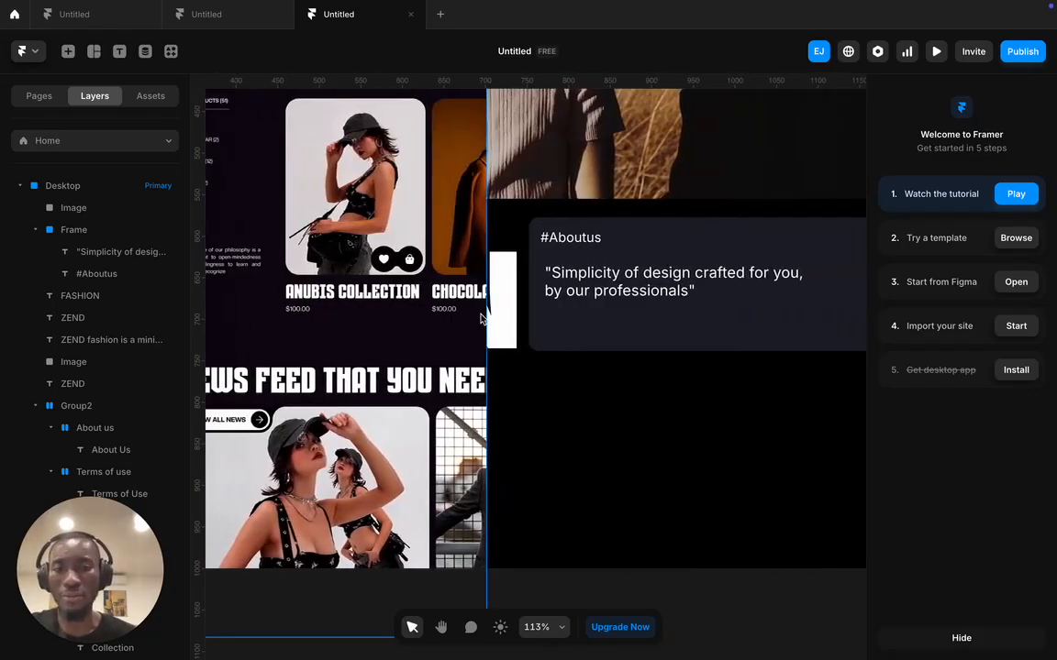
{"action": "scroll", "coordinate": [484, 318], "scroll_direction": "left", "scroll_amount": 4}
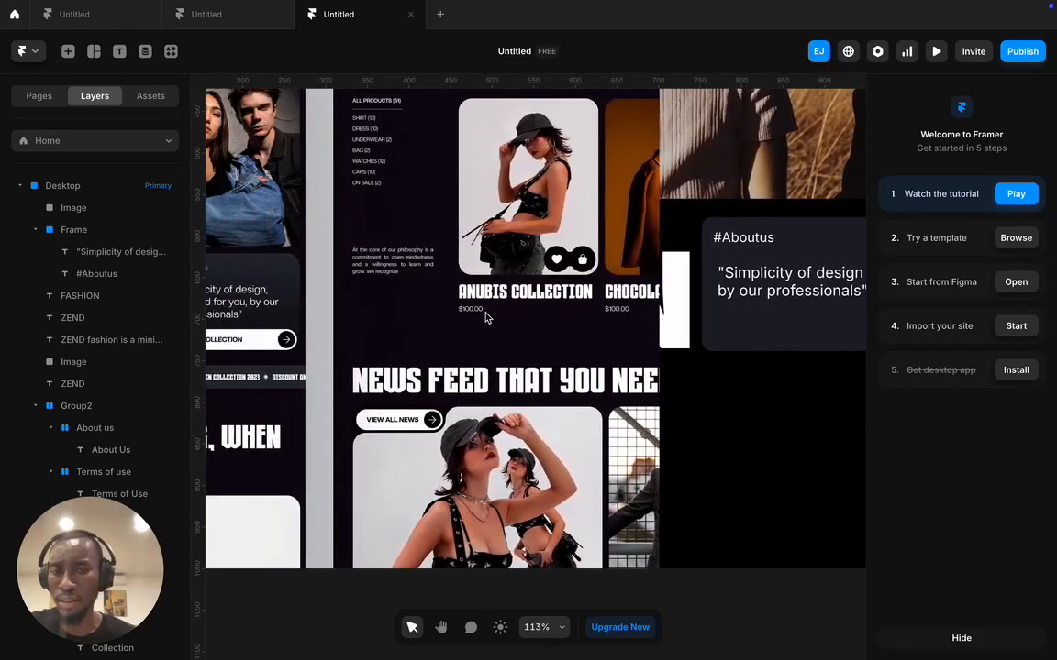
{"action": "left_click", "coordinate": [794, 284]}
{"action": "left_click_drag", "start_coordinate": [795, 279], "coordinate": [789, 279]}
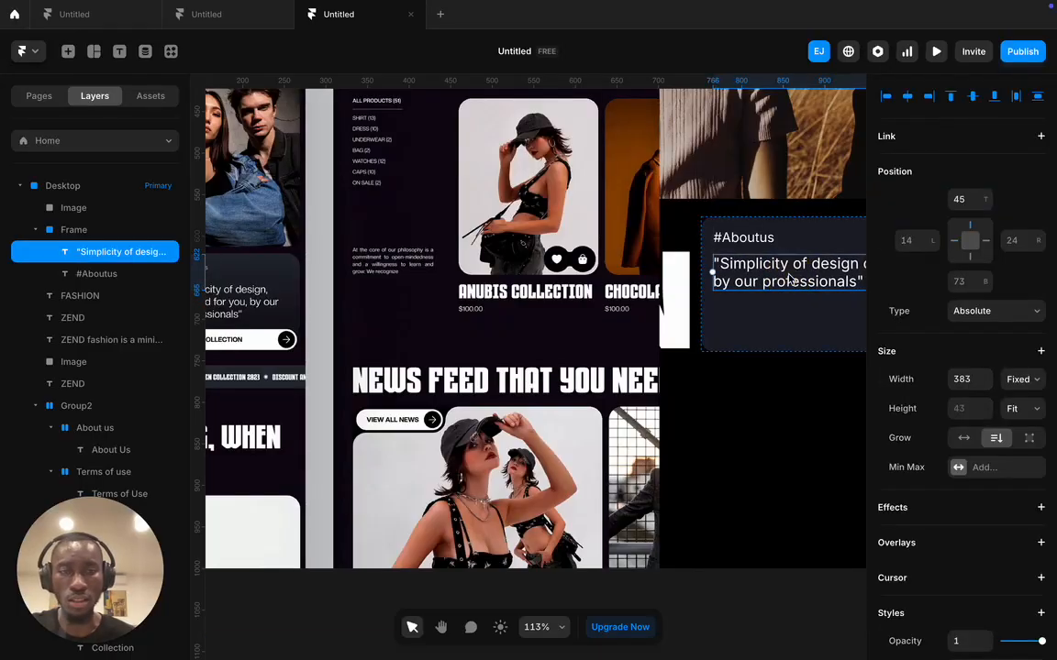
{"action": "scroll", "coordinate": [789, 279], "scroll_direction": "right", "scroll_amount": 3}
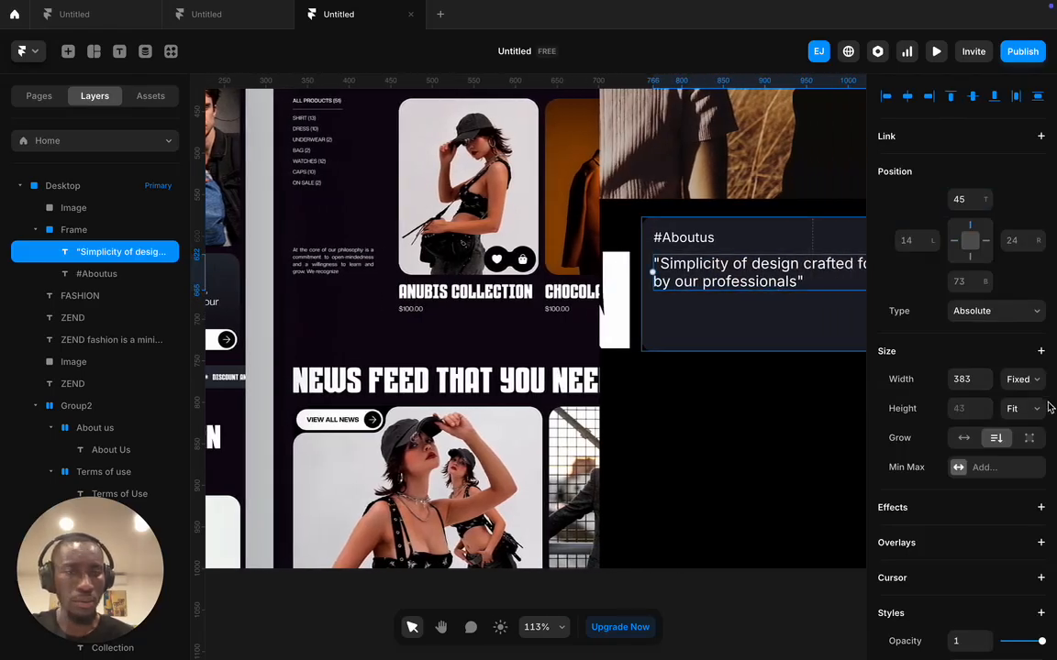
{"action": "scroll", "coordinate": [1026, 422], "scroll_direction": "down", "scroll_amount": 3}
{"action": "scroll", "coordinate": [1026, 423], "scroll_direction": "down", "scroll_amount": 3}
{"action": "left_click", "coordinate": [963, 650]}
{"action": "type", "text": "2"}
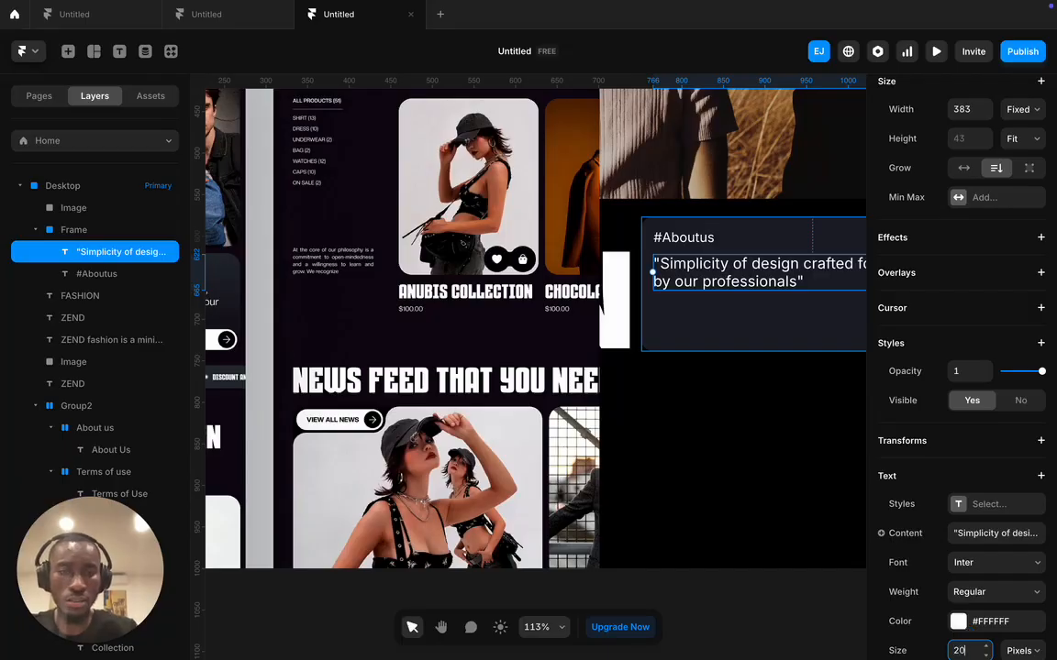
{"action": "type", "text": "0"}
{"action": "key", "text": "Return"}
{"action": "scroll", "coordinate": [731, 212], "scroll_direction": "left", "scroll_amount": 1}
{"action": "scroll", "coordinate": [716, 214], "scroll_direction": "right", "scroll_amount": 5}
{"action": "left_click_drag", "start_coordinate": [743, 272], "coordinate": [699, 271]}
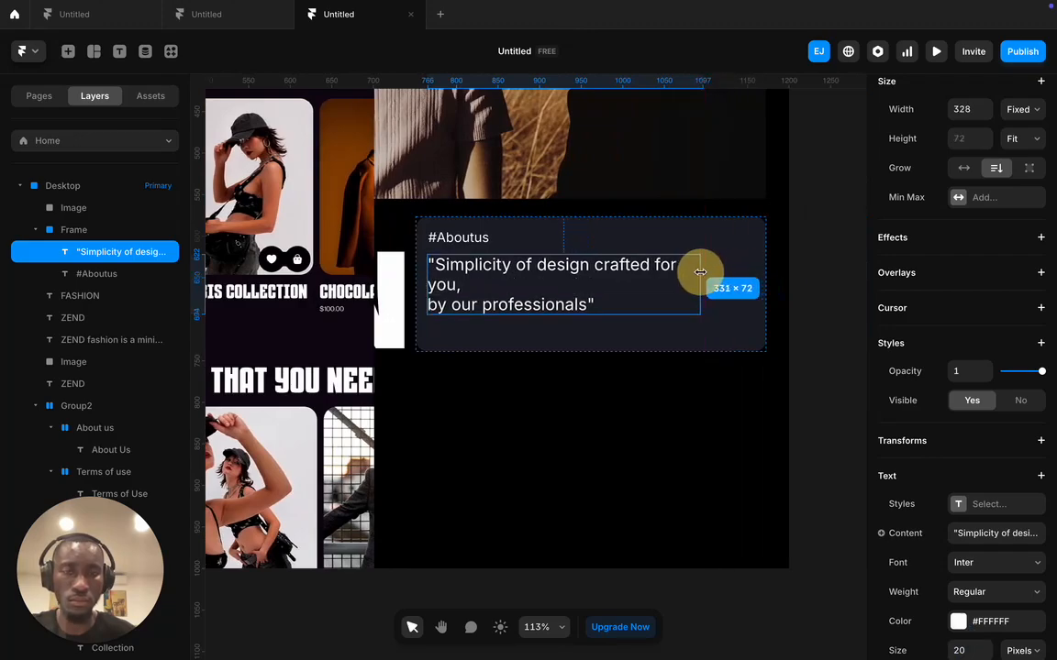
- Set the whole quote to 22 px and join its last two lines into two even lines
{"action": "double_click", "coordinate": [437, 303]}
{"action": "key", "text": "ctrl+a"}
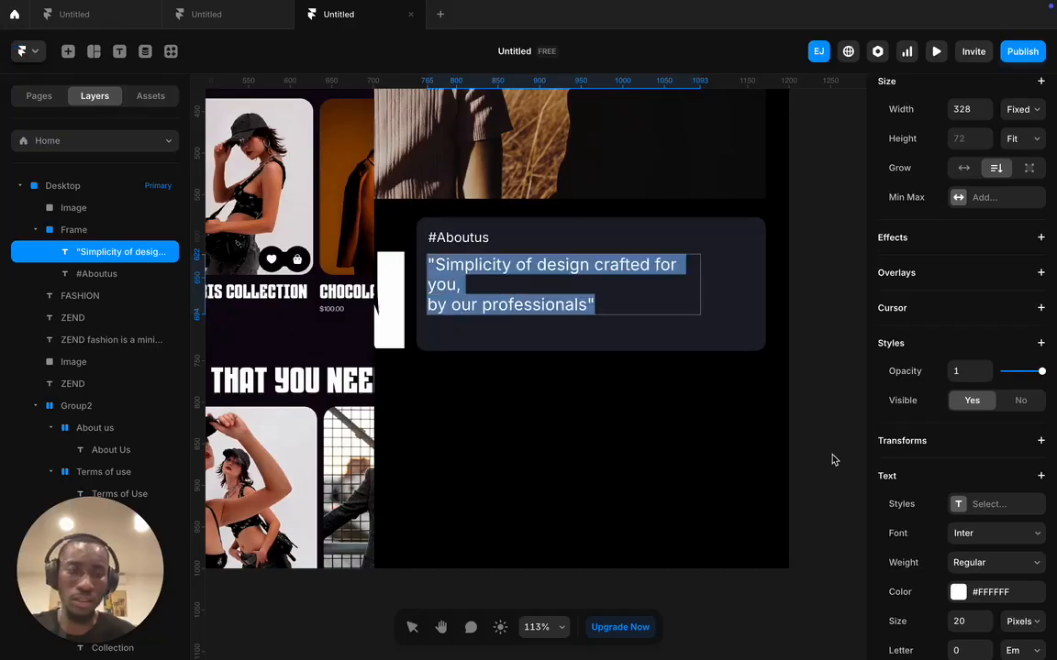
{"action": "left_click", "coordinate": [965, 620]}
{"action": "type", "text": "2"}
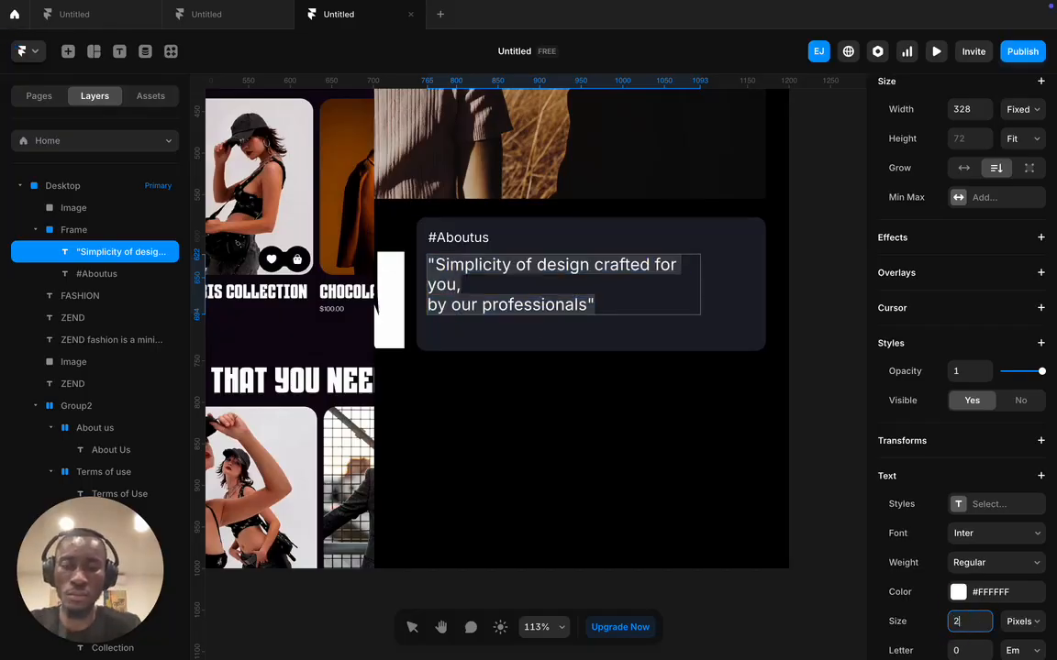
{"action": "type", "text": "4"}
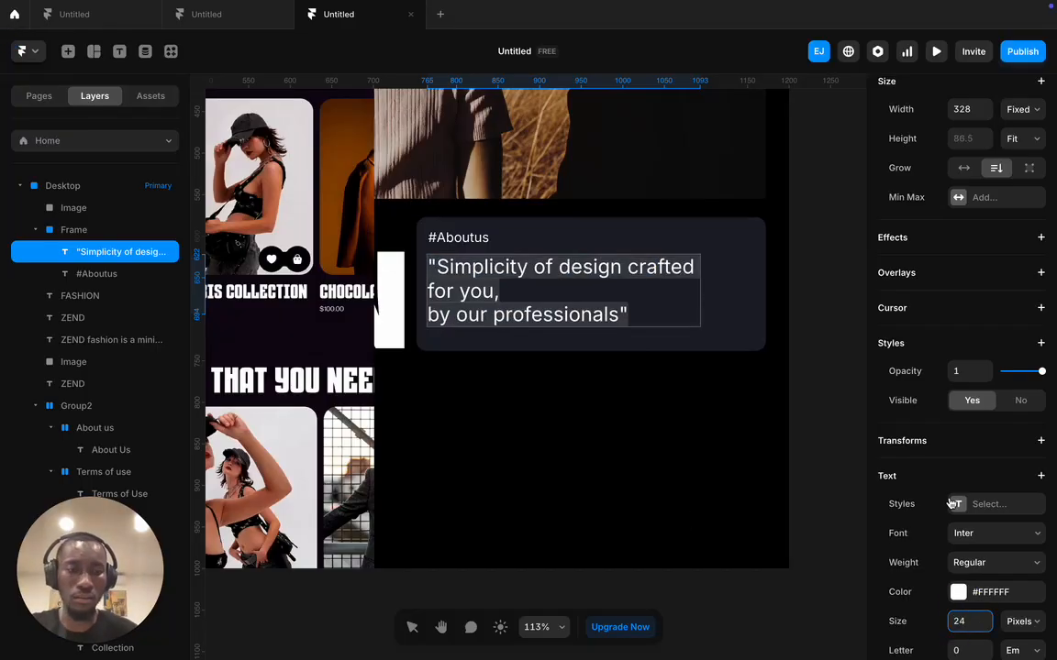
{"action": "left_click", "coordinate": [969, 619]}
{"action": "key", "text": "BackSpace"}
{"action": "type", "text": "2"}
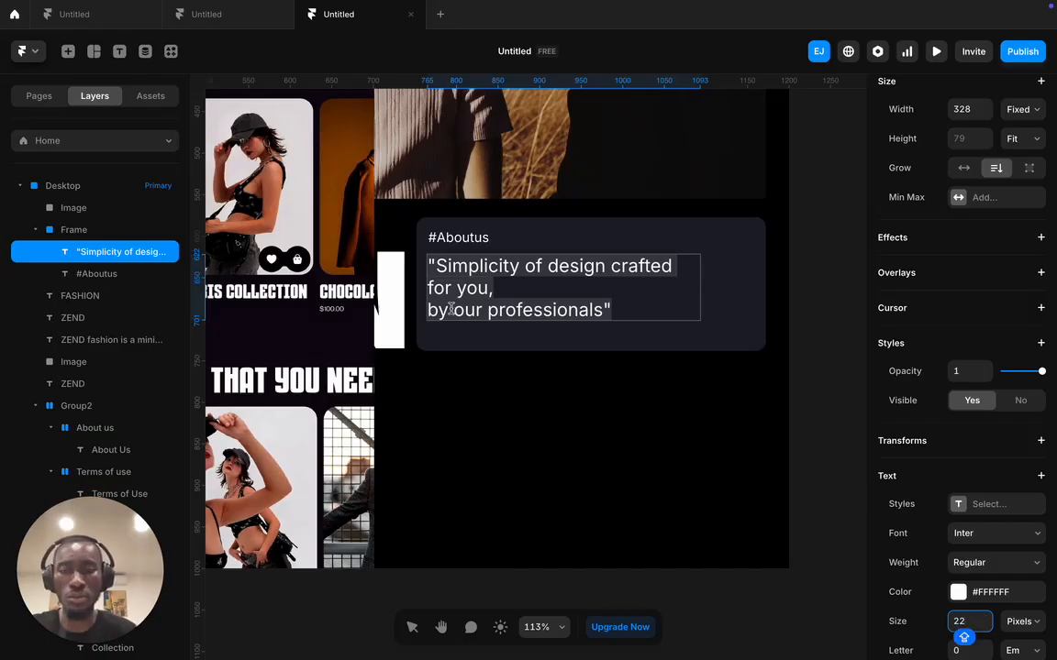
{"action": "scroll", "coordinate": [440, 310], "scroll_direction": "left", "scroll_amount": 7}
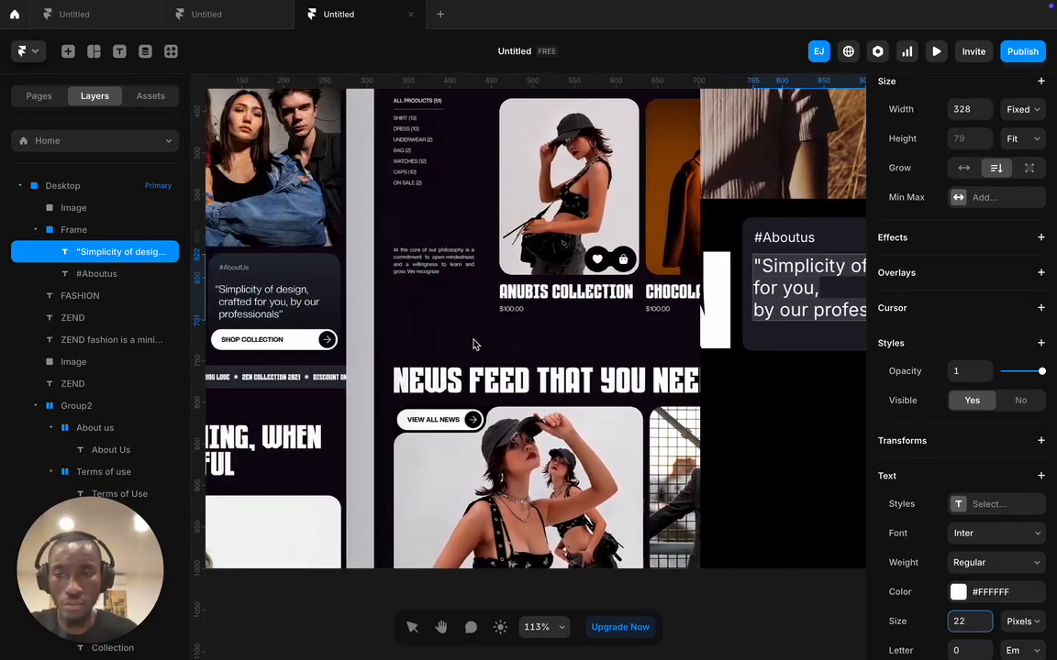
{"action": "left_click", "coordinate": [755, 309]}
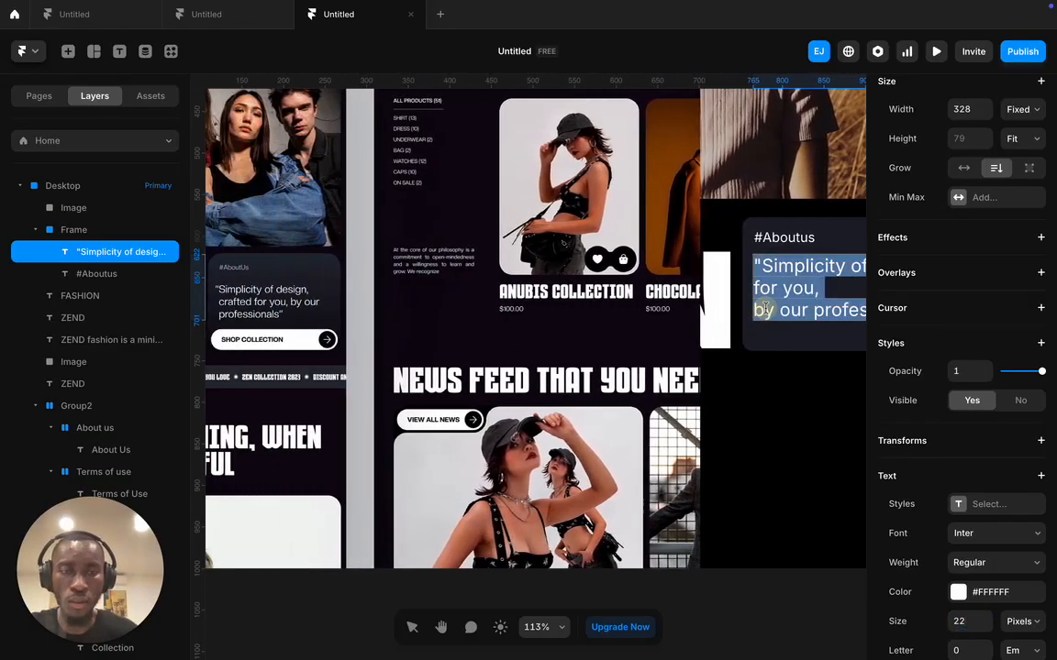
{"action": "key", "text": "BackSpace"}
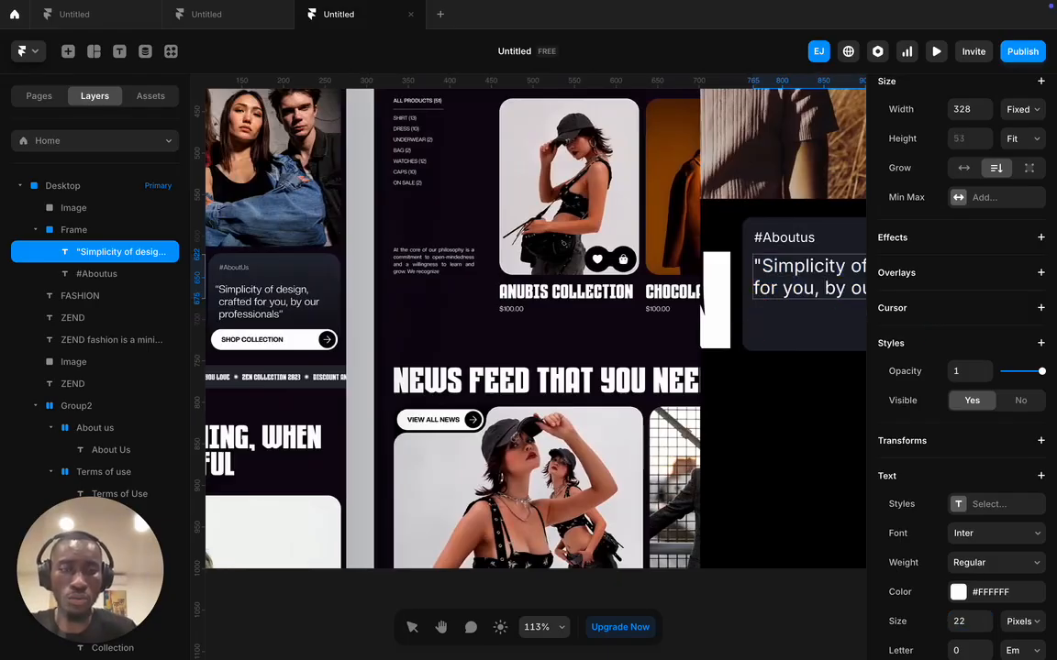
{"action": "scroll", "coordinate": [729, 339], "scroll_direction": "right", "scroll_amount": 3}
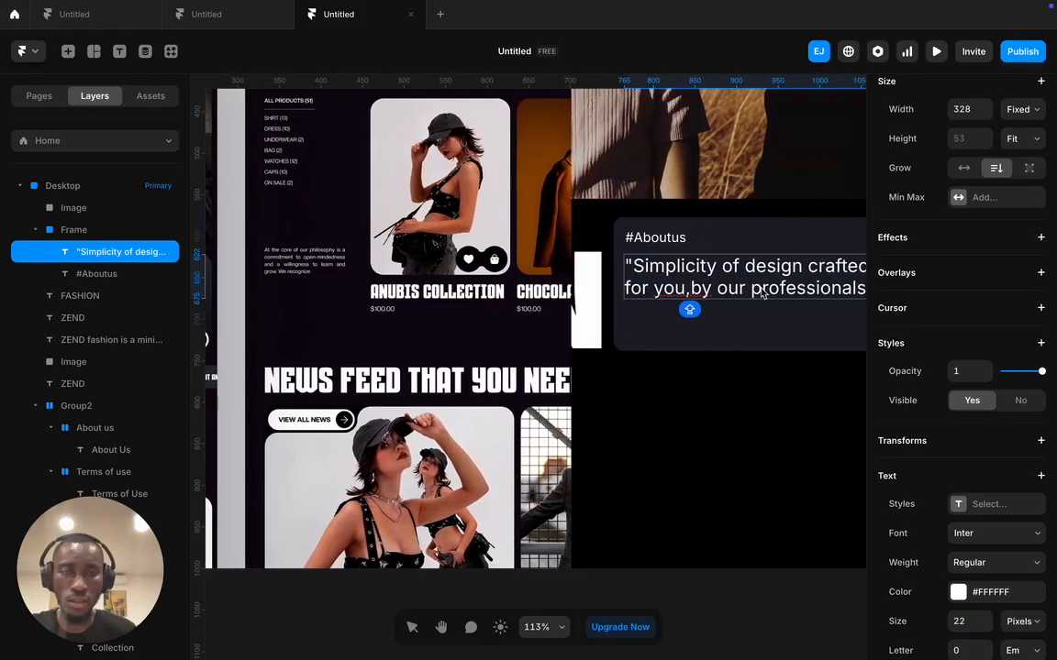
{"action": "key", "text": "Escape"}
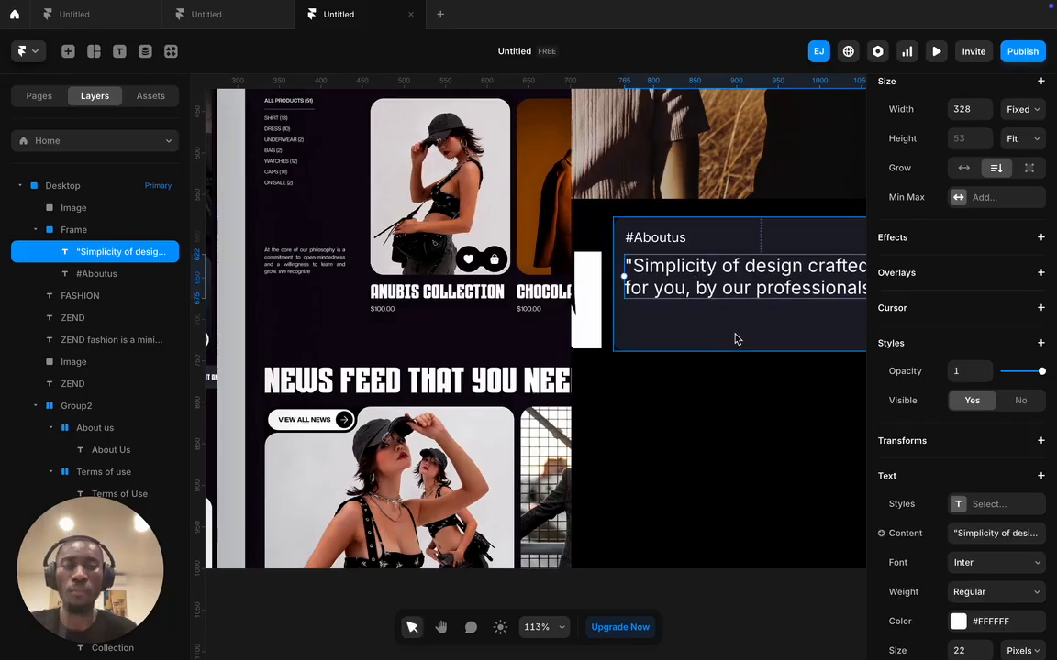
{"action": "scroll", "coordinate": [714, 335], "scroll_direction": "left", "scroll_amount": 2}
{"action": "left_click", "coordinate": [778, 396]}
- Pan back to the #Aboutus card and bring up the layout elements insert menu
{"action": "scroll", "coordinate": [280, 407], "scroll_direction": "left", "scroll_amount": 4}
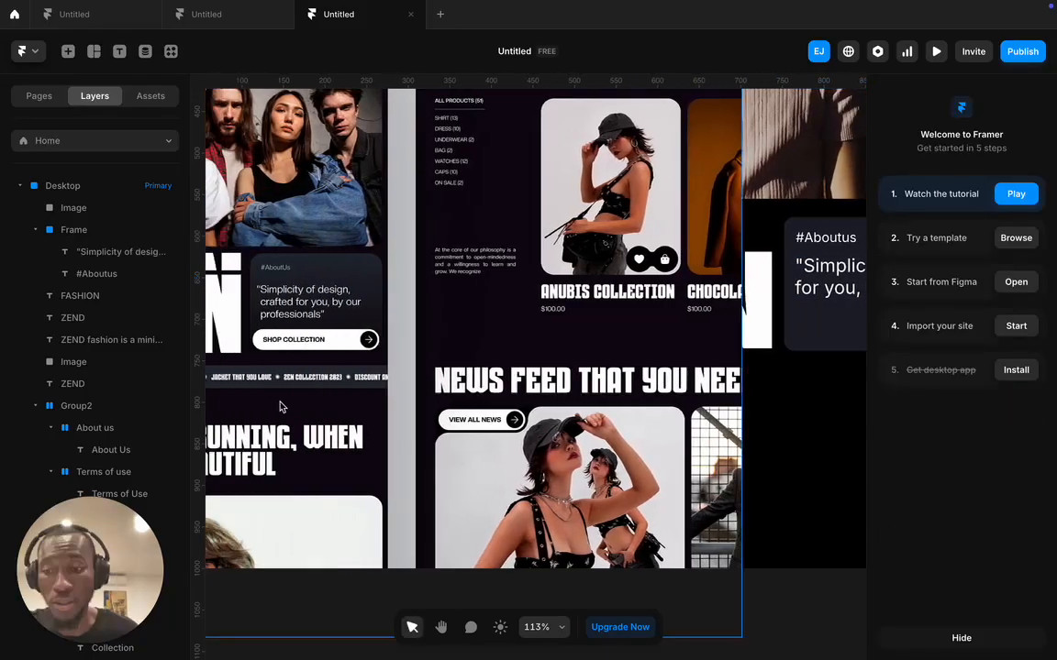
{"action": "scroll", "coordinate": [358, 371], "scroll_direction": "right", "scroll_amount": 3}
{"action": "scroll", "coordinate": [642, 339], "scroll_direction": "right", "scroll_amount": 1}
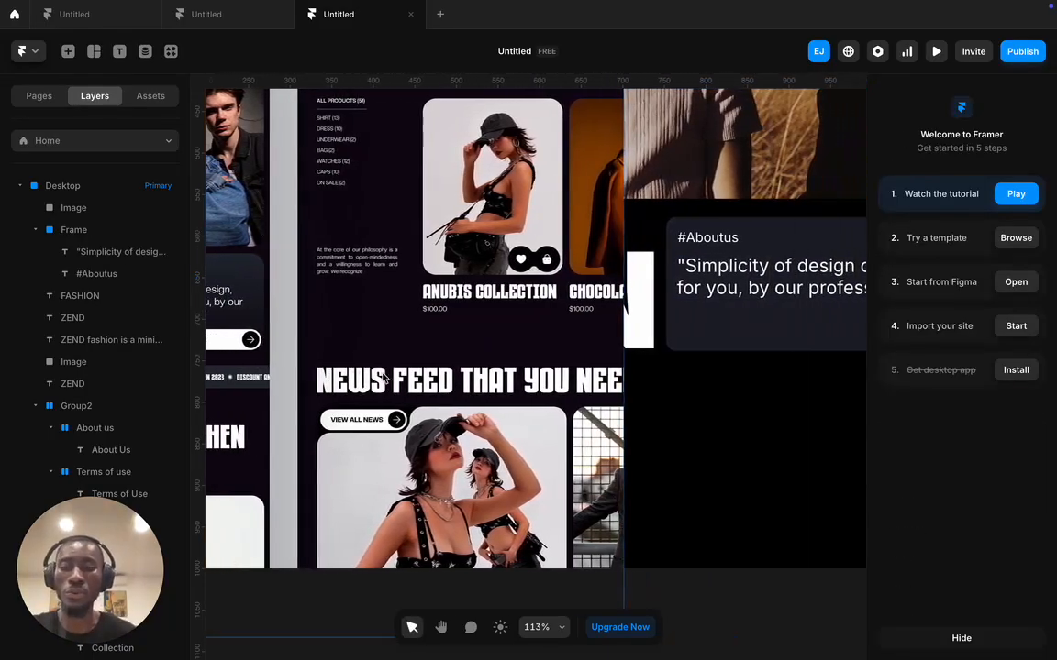
{"action": "scroll", "coordinate": [706, 322], "scroll_direction": "right", "scroll_amount": 1}
{"action": "scroll", "coordinate": [690, 330], "scroll_direction": "left", "scroll_amount": 2}
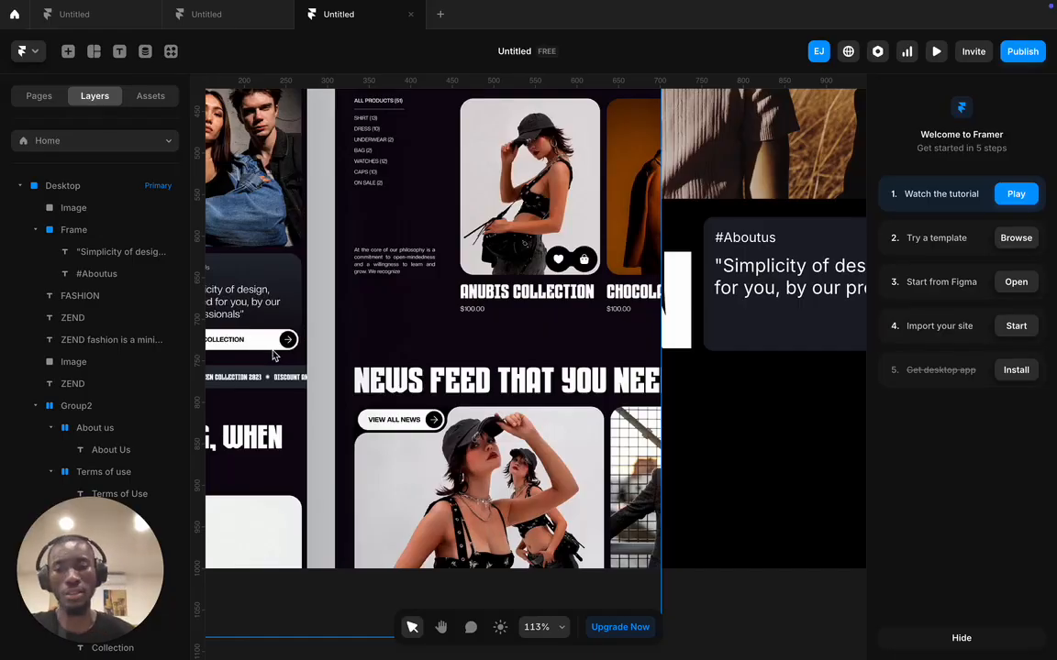
{"action": "scroll", "coordinate": [284, 358], "scroll_direction": "left", "scroll_amount": 3}
{"action": "scroll", "coordinate": [370, 360], "scroll_direction": "right", "scroll_amount": 3}
{"action": "scroll", "coordinate": [370, 360], "scroll_direction": "left", "scroll_amount": 2}
{"action": "left_click", "coordinate": [94, 52]}
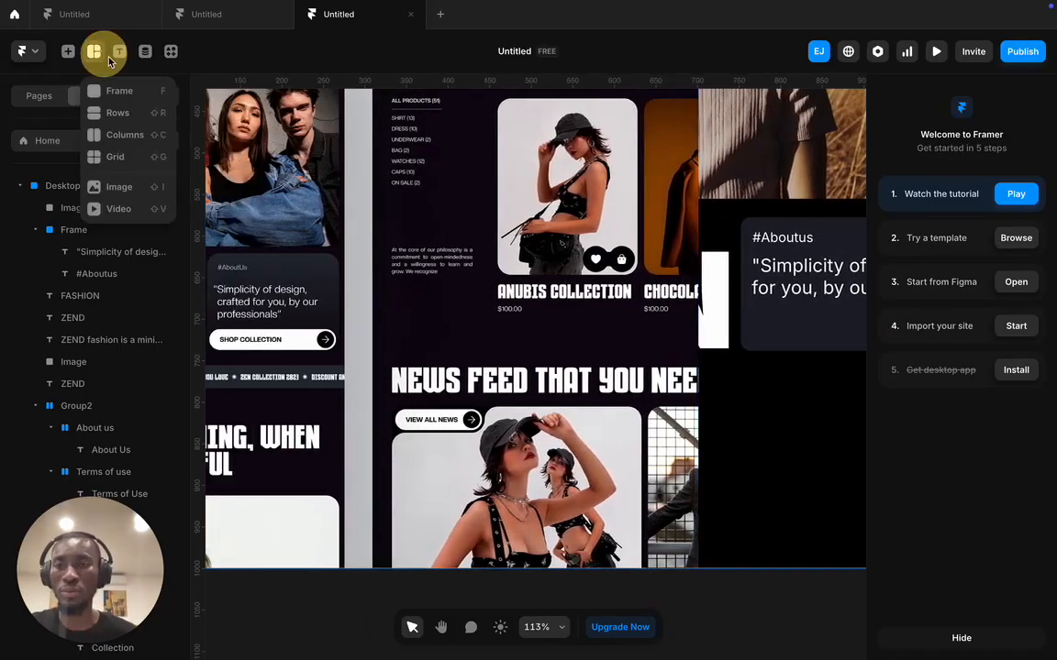
- Draw a bar frame under the quote, make it 40 px tall and nudge it up
{"action": "left_click", "coordinate": [119, 91]}
{"action": "scroll", "coordinate": [633, 302], "scroll_direction": "right", "scroll_amount": 3}
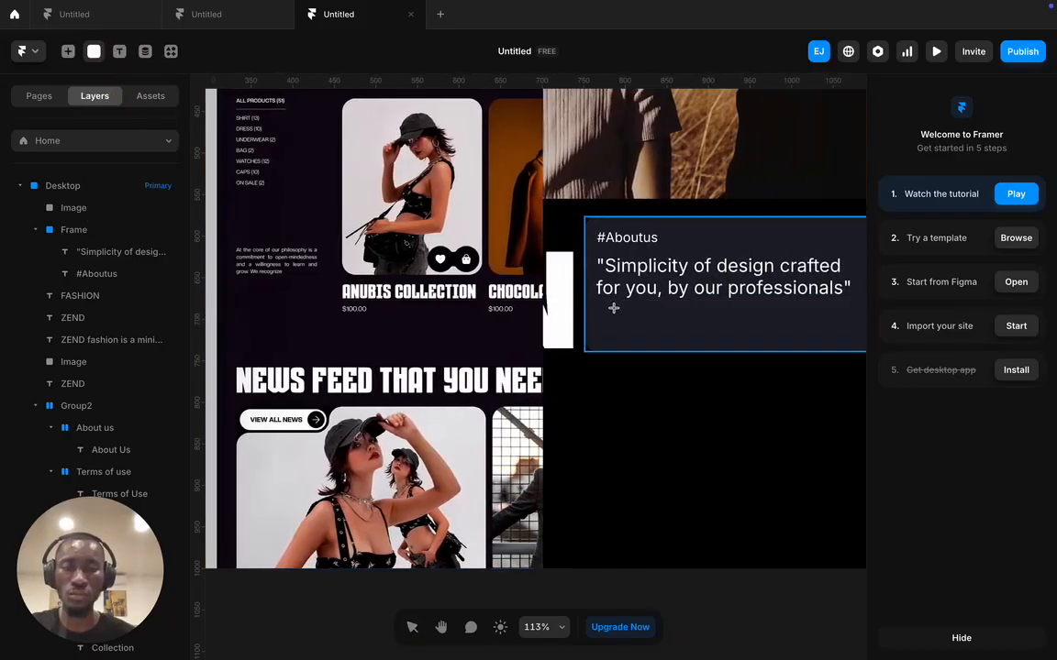
{"action": "left_click_drag", "start_coordinate": [598, 308], "coordinate": [795, 338]}
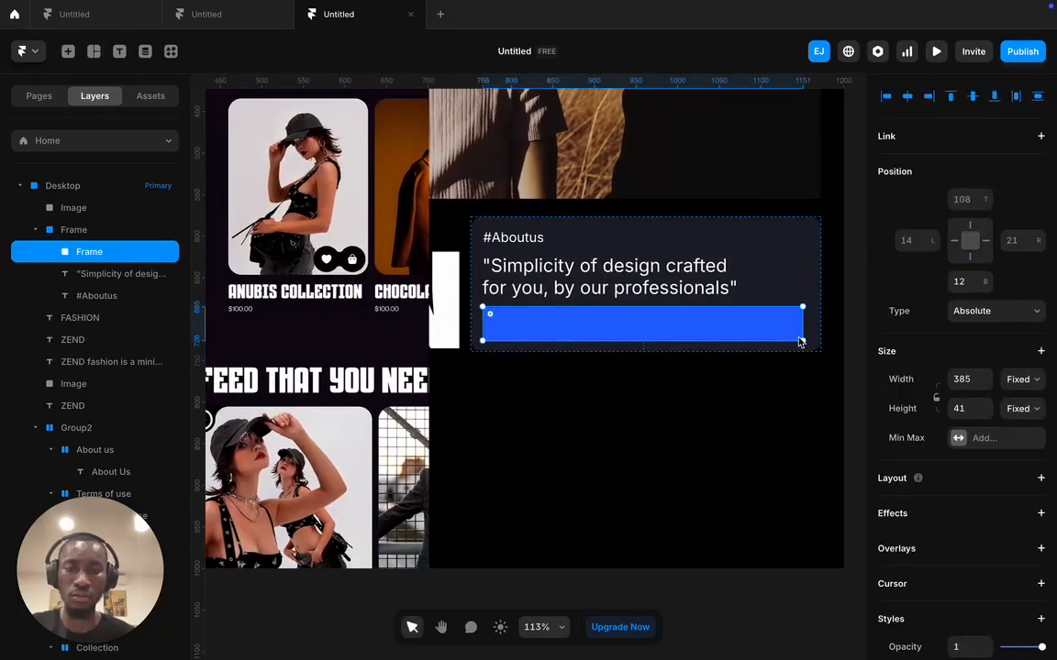
{"action": "left_click", "coordinate": [986, 414]}
{"action": "left_click_drag", "start_coordinate": [760, 324], "coordinate": [740, 321]}
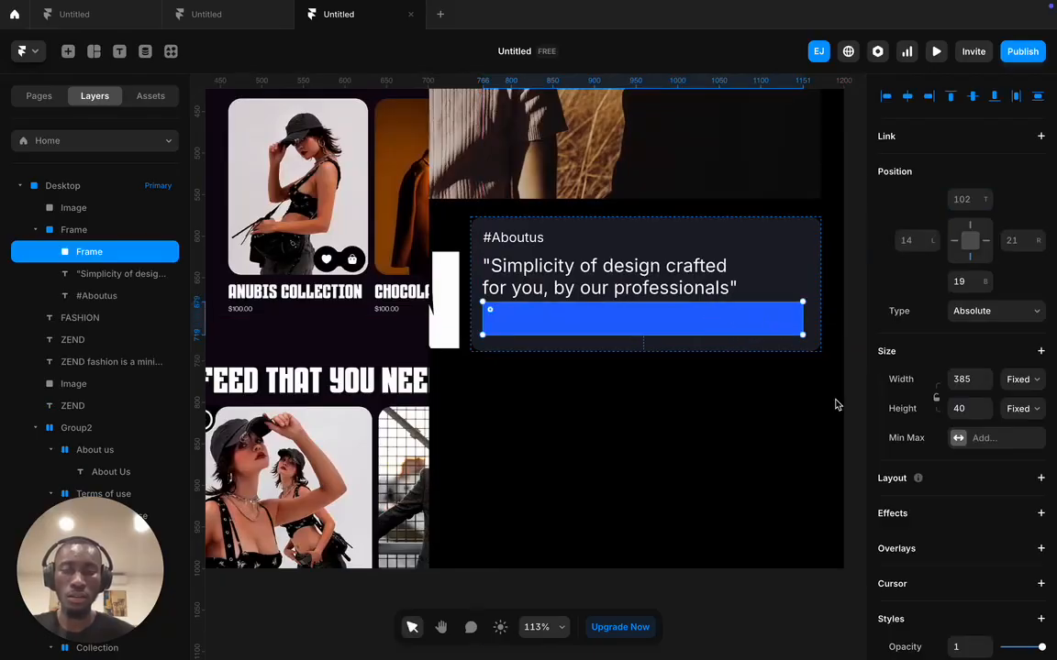
- Change the bar's fill from #2266FF to #FFFFFF and round its corners to radius 24
{"action": "scroll", "coordinate": [385, 333], "scroll_direction": "left", "scroll_amount": 5}
{"action": "scroll", "coordinate": [381, 333], "scroll_direction": "left", "scroll_amount": 2}
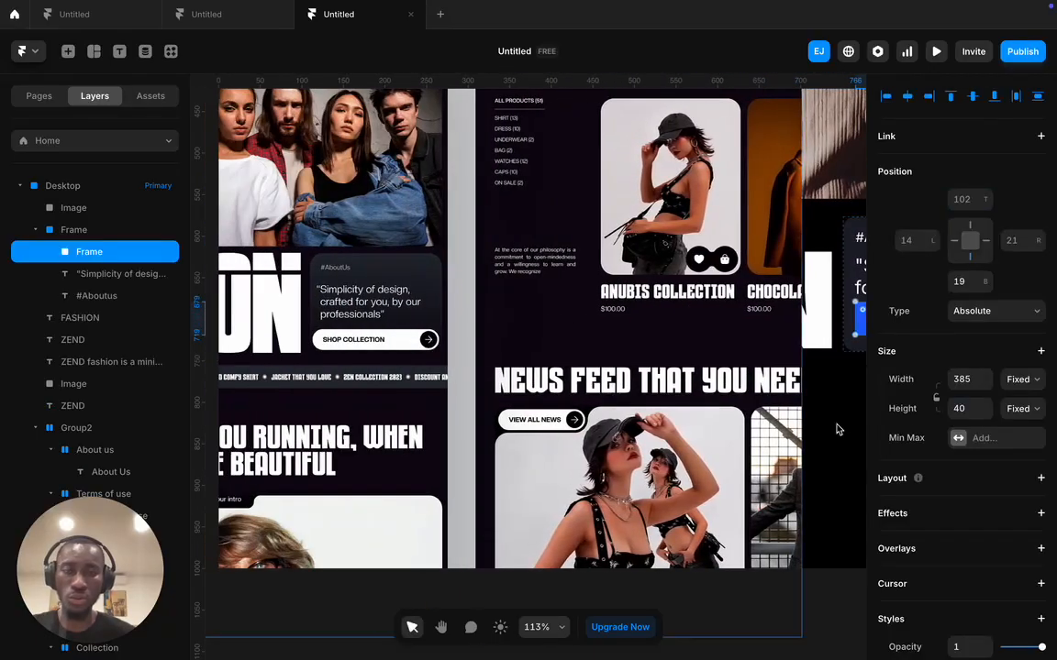
{"action": "scroll", "coordinate": [966, 468], "scroll_direction": "down", "scroll_amount": 4}
{"action": "left_click", "coordinate": [958, 440]}
{"action": "left_click_drag", "start_coordinate": [725, 477], "coordinate": [612, 400]}
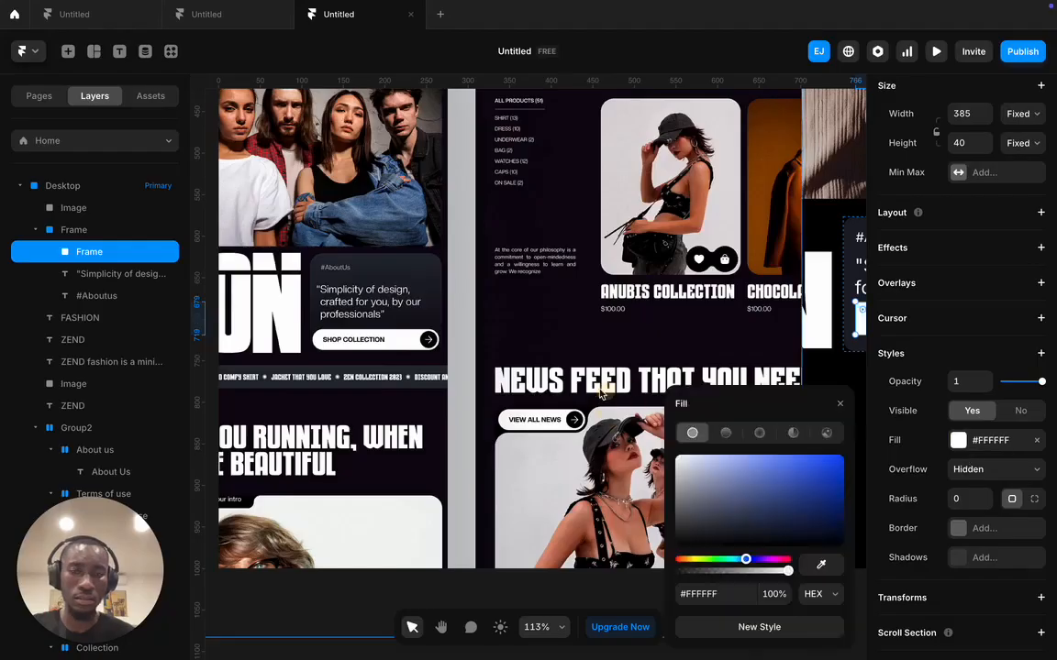
{"action": "scroll", "coordinate": [578, 394], "scroll_direction": "right", "scroll_amount": 7}
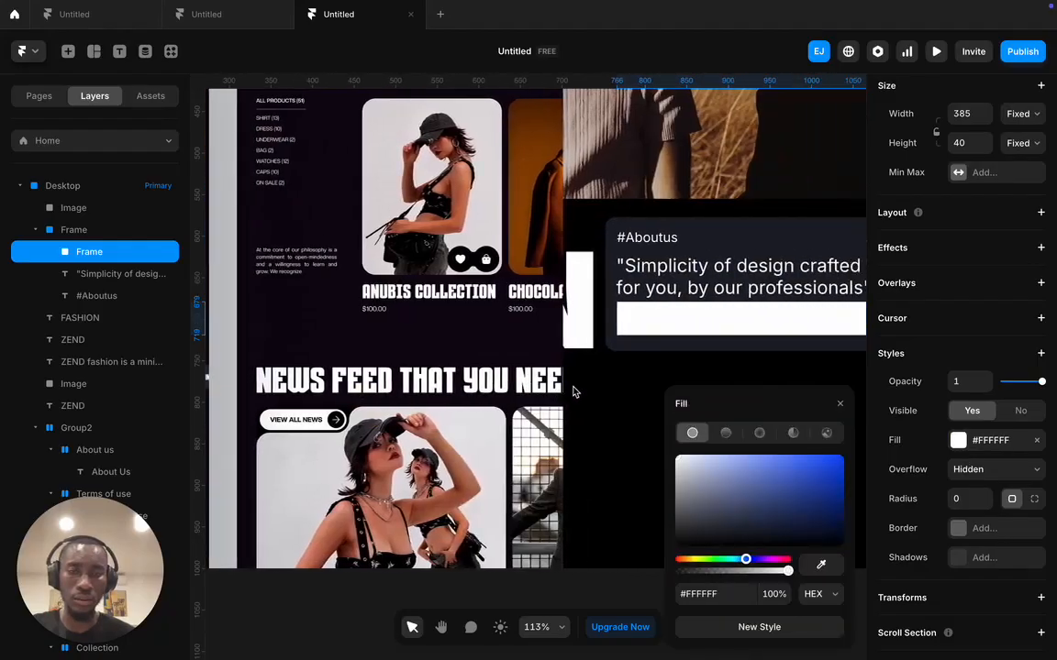
{"action": "left_click", "coordinate": [737, 316]}
{"action": "scroll", "coordinate": [976, 521], "scroll_direction": "down", "scroll_amount": 1}
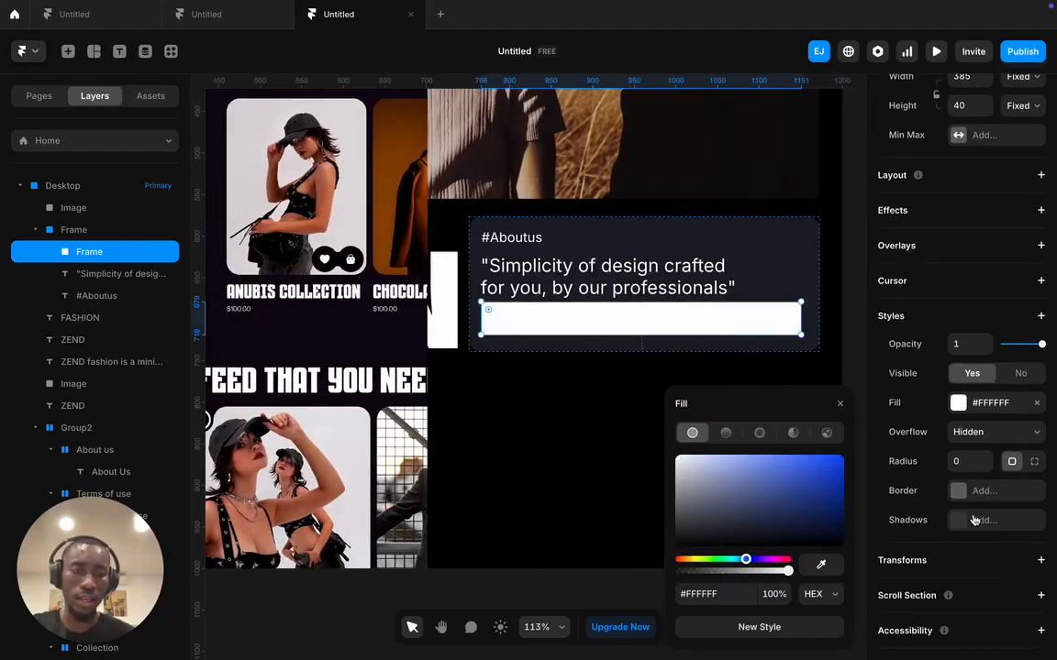
{"action": "left_click", "coordinate": [969, 460]}
{"action": "type", "text": "2"}
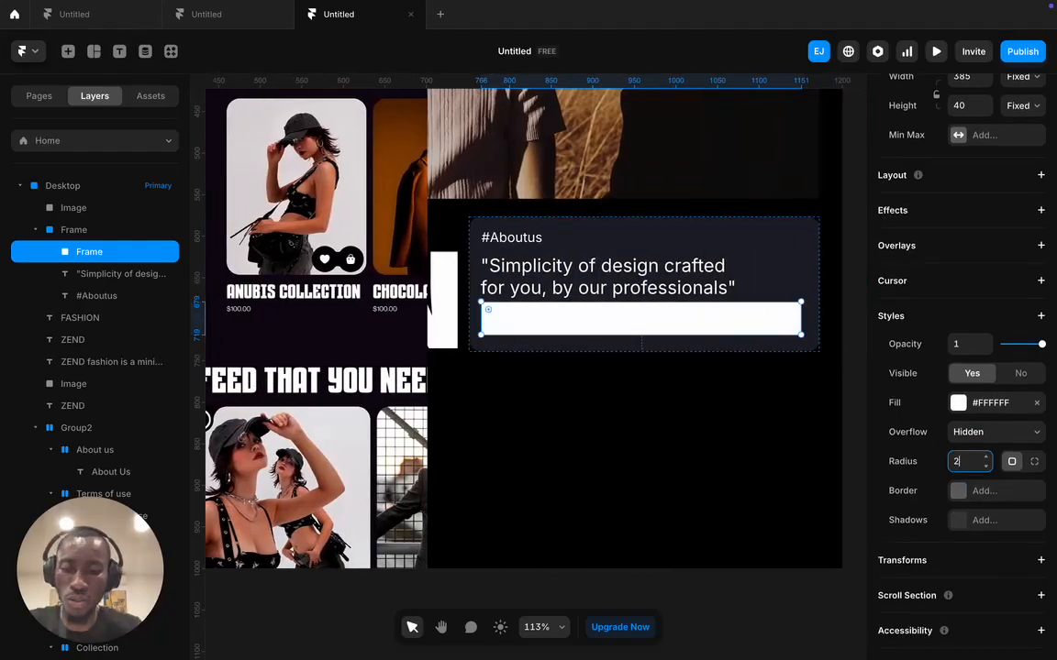
{"action": "type", "text": "4"}
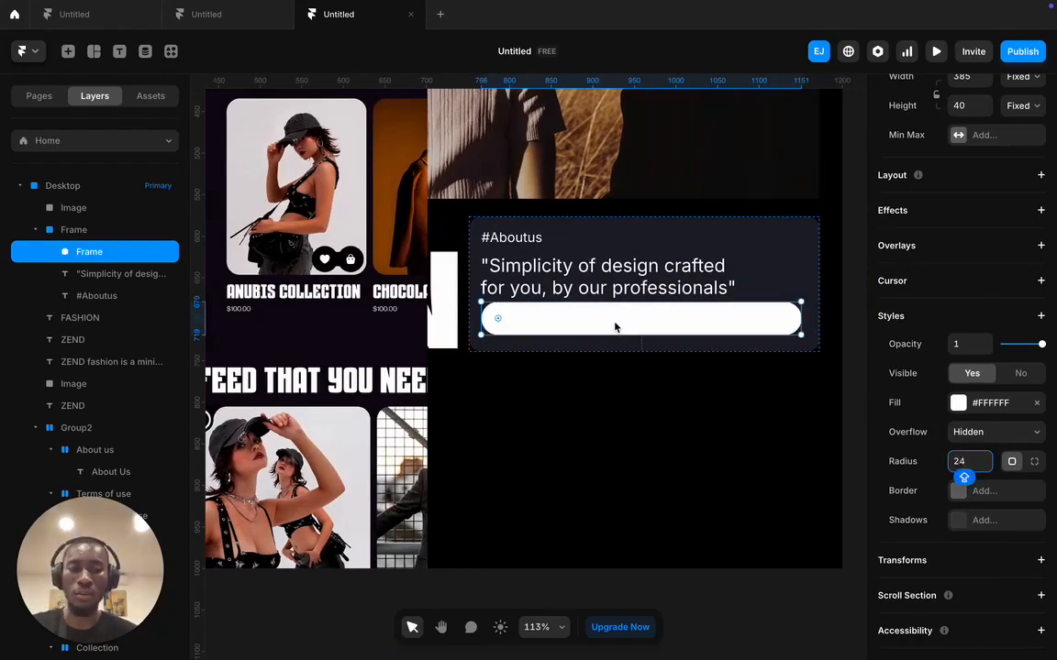
{"action": "scroll", "coordinate": [550, 295], "scroll_direction": "left", "scroll_amount": 4}
{"action": "scroll", "coordinate": [550, 295], "scroll_direction": "left", "scroll_amount": 3}
{"action": "scroll", "coordinate": [541, 295], "scroll_direction": "right", "scroll_amount": 8}
{"action": "left_click", "coordinate": [554, 277]}
- Add a text layer reading 'SHOP COLLECTION' inside the white pill
{"action": "key", "text": "t"}
{"action": "left_click", "coordinate": [543, 324]}
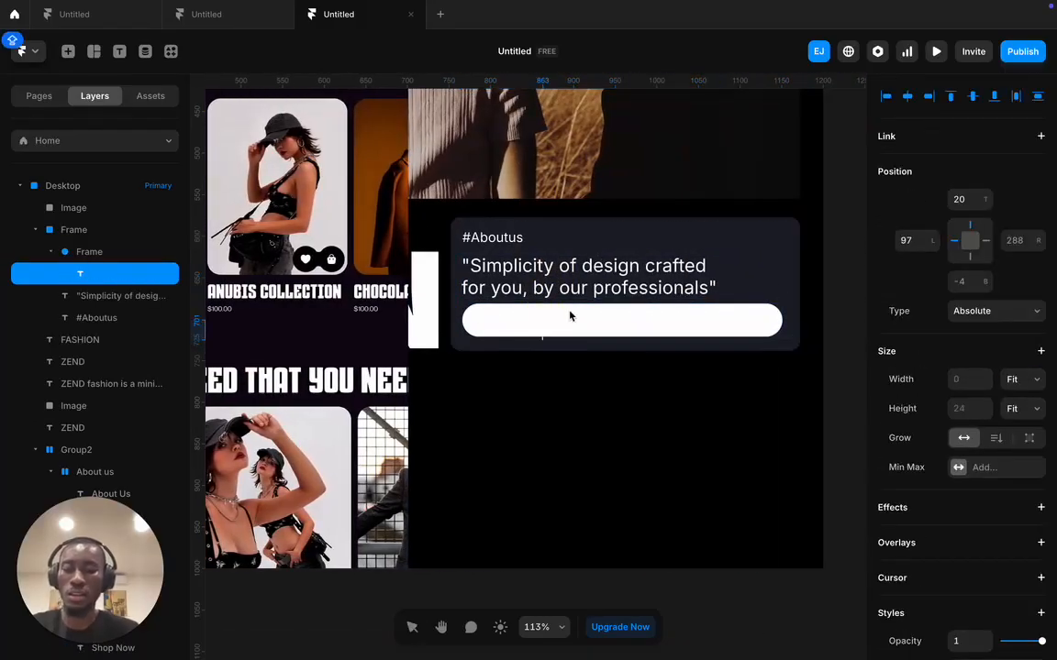
{"action": "scroll", "coordinate": [569, 317], "scroll_direction": "left", "scroll_amount": 5}
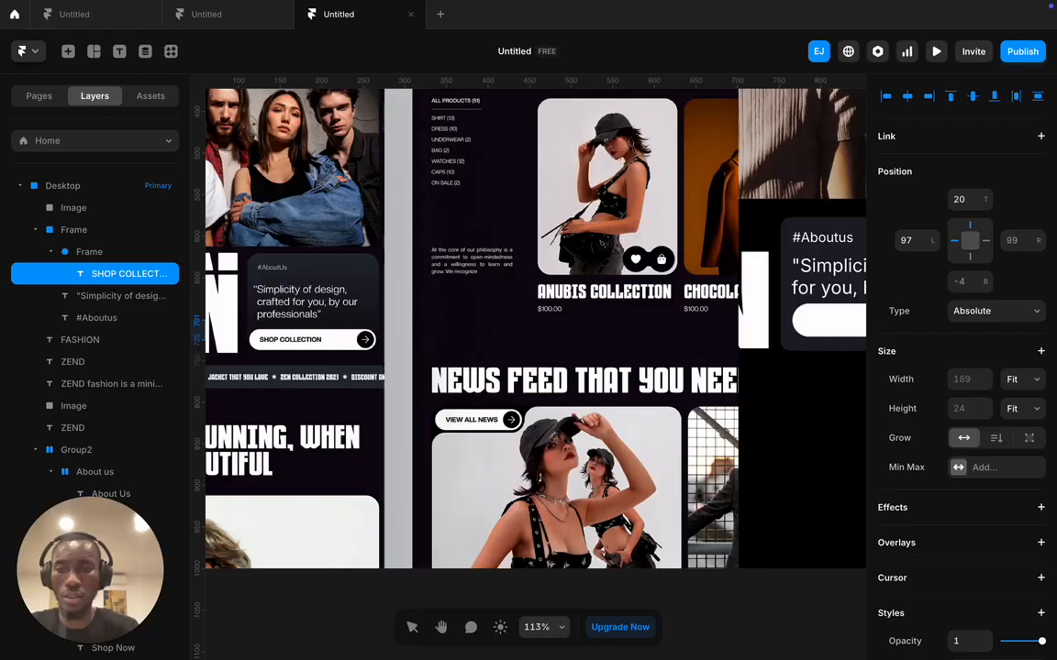
{"action": "scroll", "coordinate": [434, 231], "scroll_direction": "right", "scroll_amount": 8}
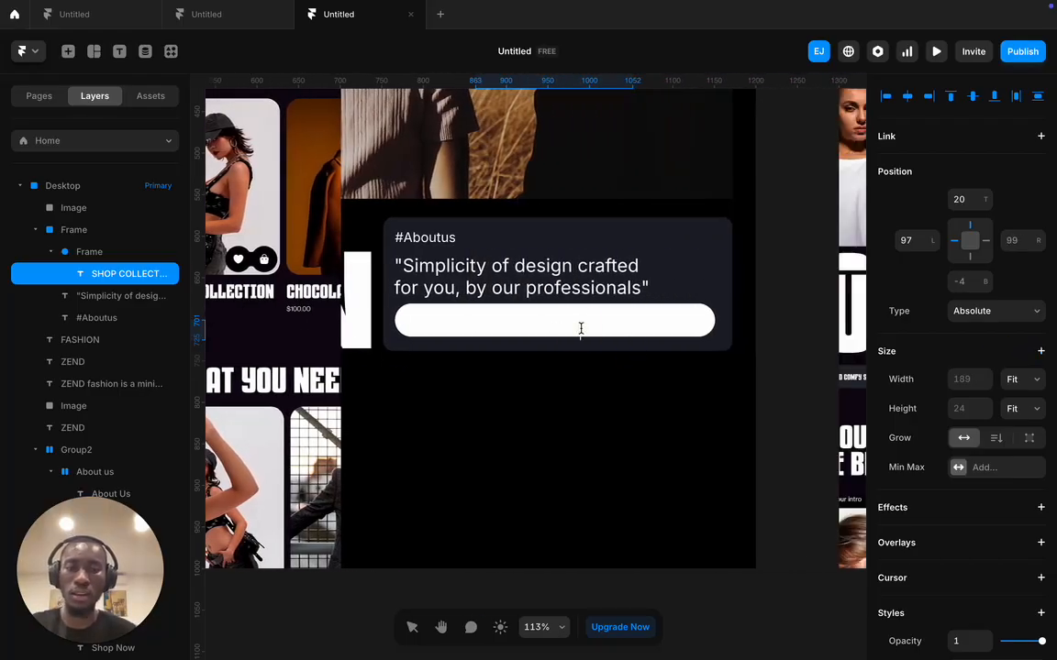
{"action": "double_click", "coordinate": [571, 328]}
{"action": "left_click", "coordinate": [679, 394]}
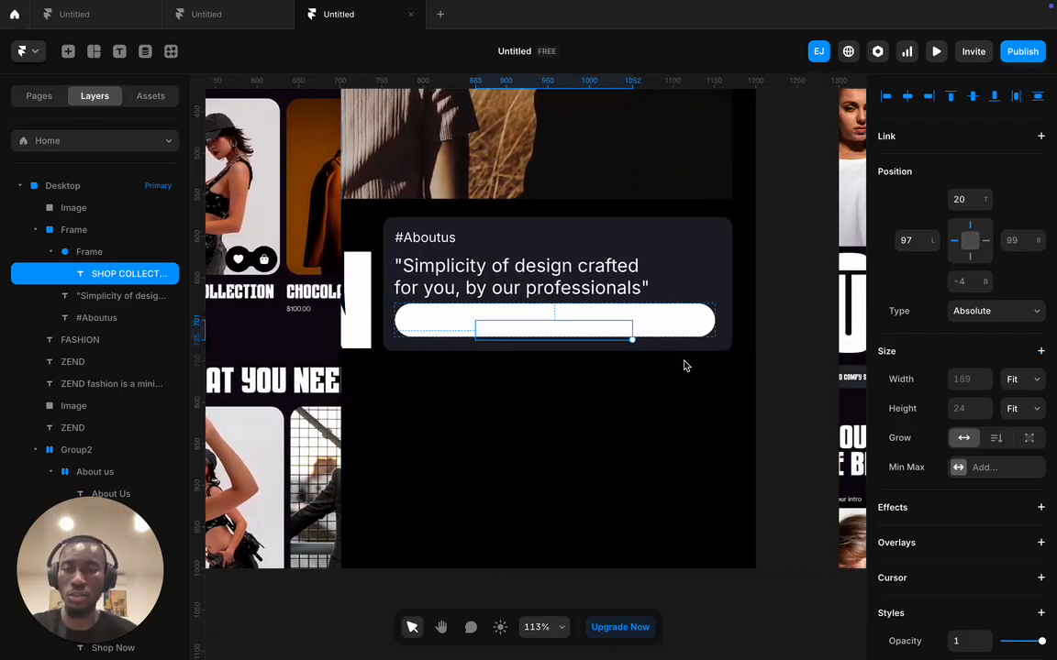
- Set the SHOP COLLECTION text colour to #000000 and move it into place within the pill
{"action": "scroll", "coordinate": [958, 505], "scroll_direction": "down", "scroll_amount": 5}
{"action": "left_click", "coordinate": [958, 495]}
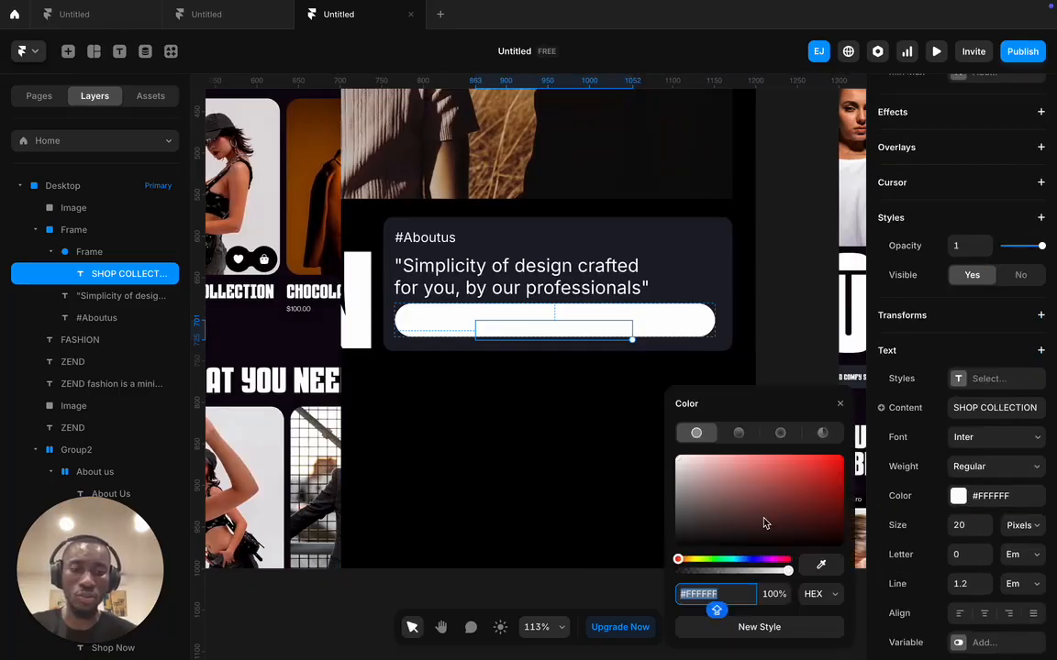
{"action": "type", "text": "000000"}
{"action": "key", "text": "Return"}
{"action": "scroll", "coordinate": [642, 396], "scroll_direction": "left", "scroll_amount": 5}
{"action": "scroll", "coordinate": [663, 407], "scroll_direction": "left", "scroll_amount": 2}
{"action": "scroll", "coordinate": [587, 367], "scroll_direction": "right", "scroll_amount": 5}
{"action": "left_click_drag", "start_coordinate": [686, 329], "coordinate": [621, 321]}
{"action": "left_click", "coordinate": [629, 374]}
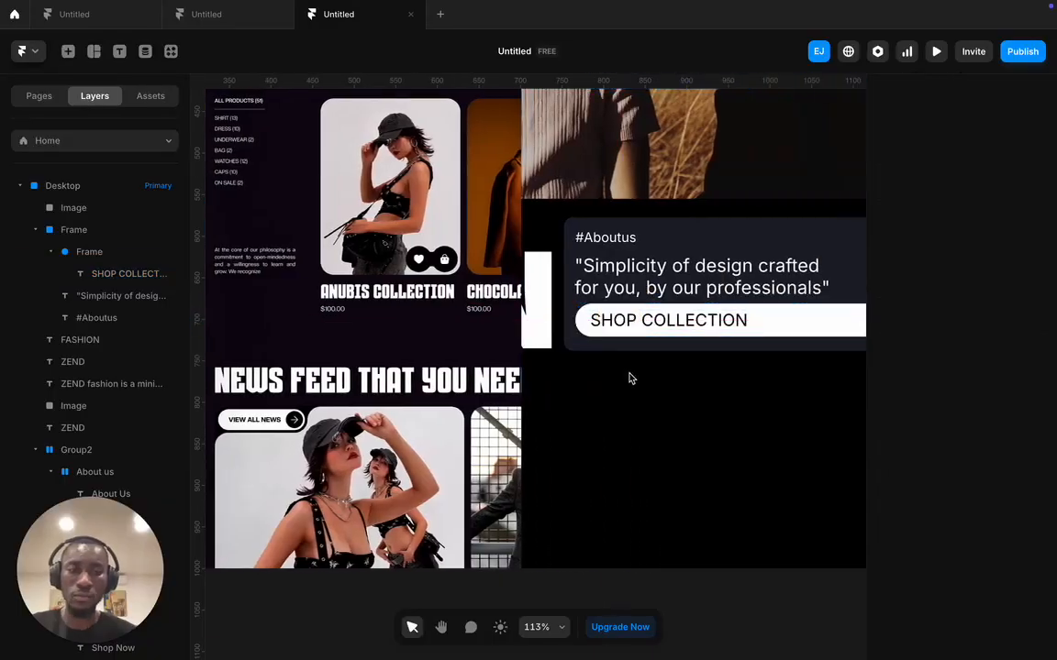
{"action": "scroll", "coordinate": [629, 378], "scroll_direction": "left", "scroll_amount": 7}
{"action": "scroll", "coordinate": [626, 377], "scroll_direction": "right", "scroll_amount": 9}
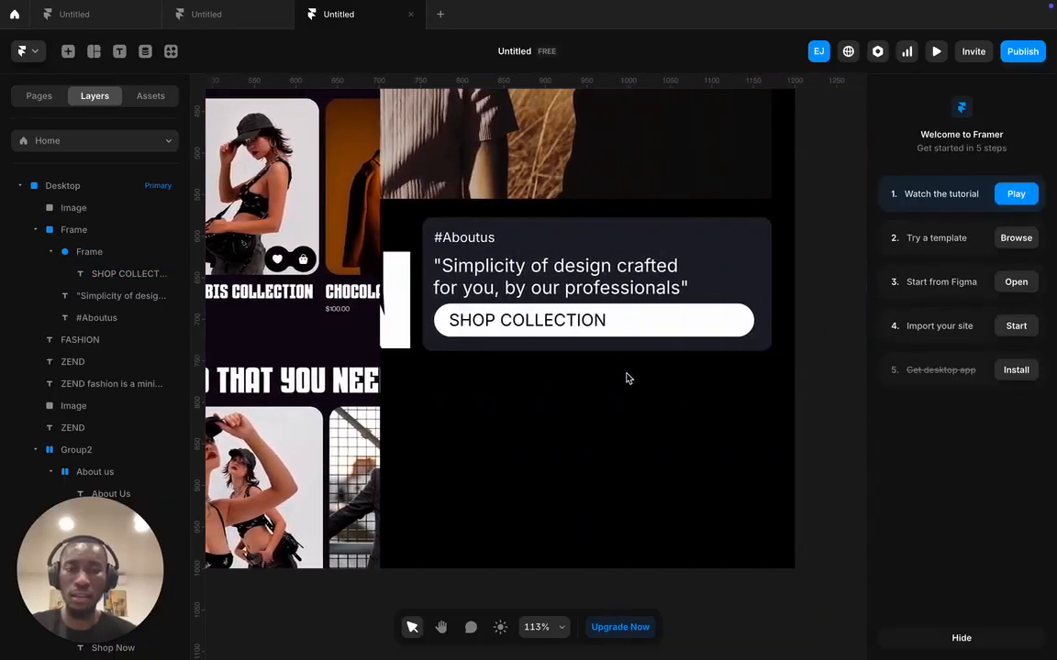
{"action": "scroll", "coordinate": [626, 377], "scroll_direction": "right", "scroll_amount": 2}
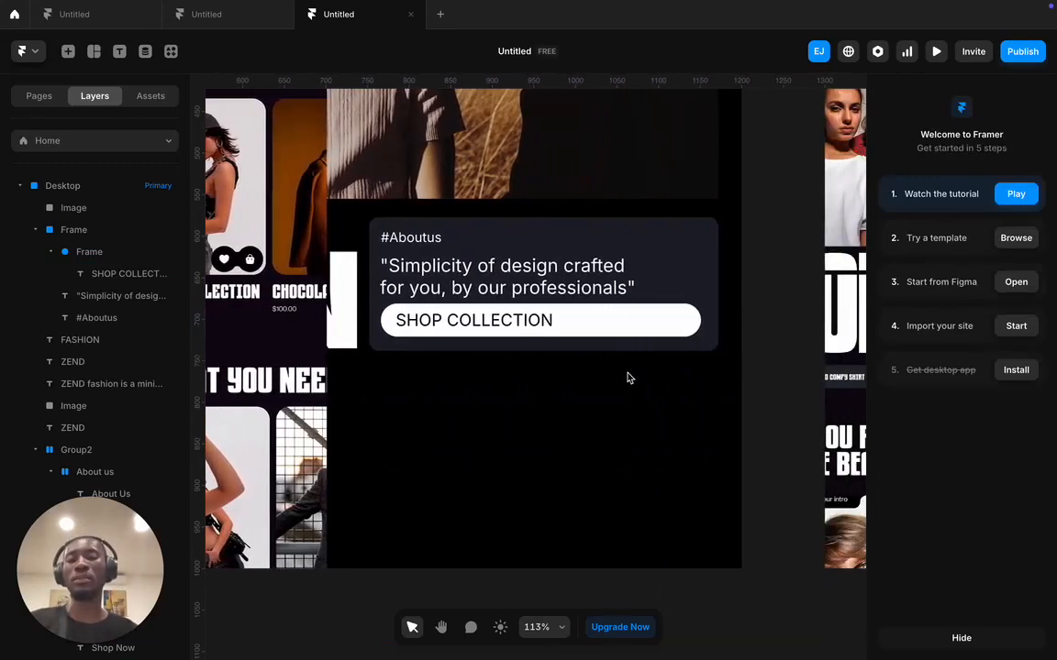
{"action": "scroll", "coordinate": [630, 378], "scroll_direction": "left", "scroll_amount": 15}
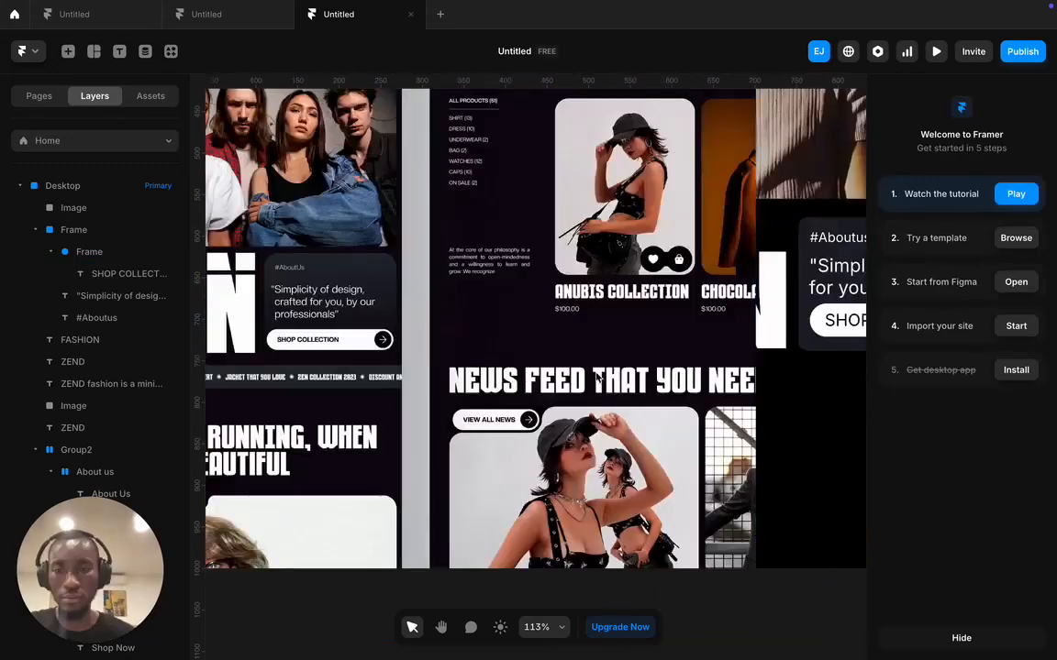
{"action": "left_click", "coordinate": [94, 52]}
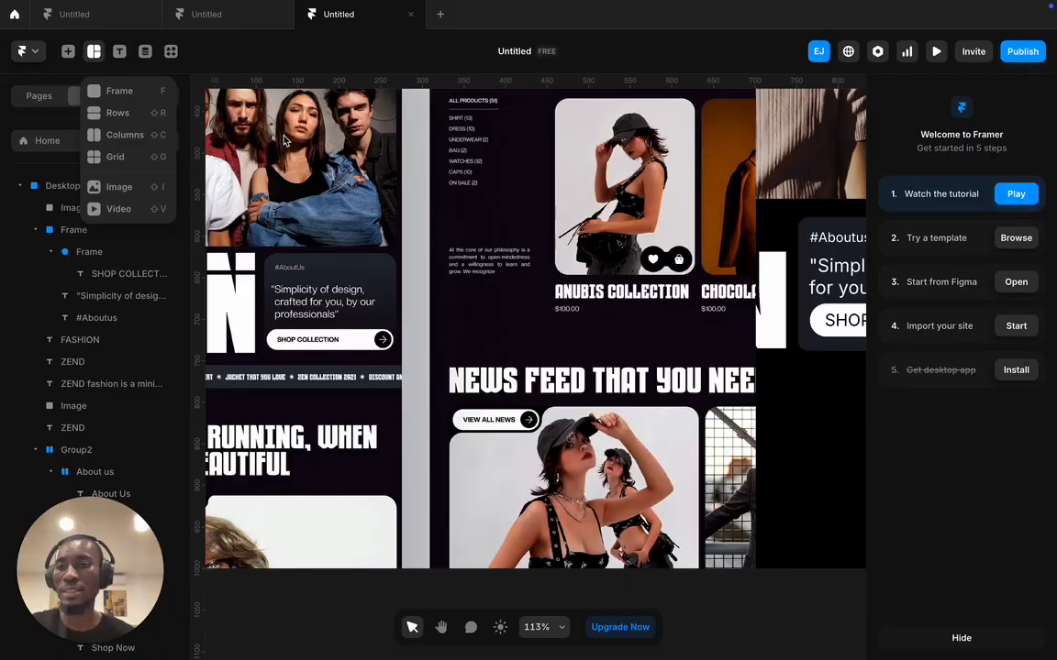
{"action": "left_click", "coordinate": [147, 91]}
{"action": "scroll", "coordinate": [468, 229], "scroll_direction": "right", "scroll_amount": 14}
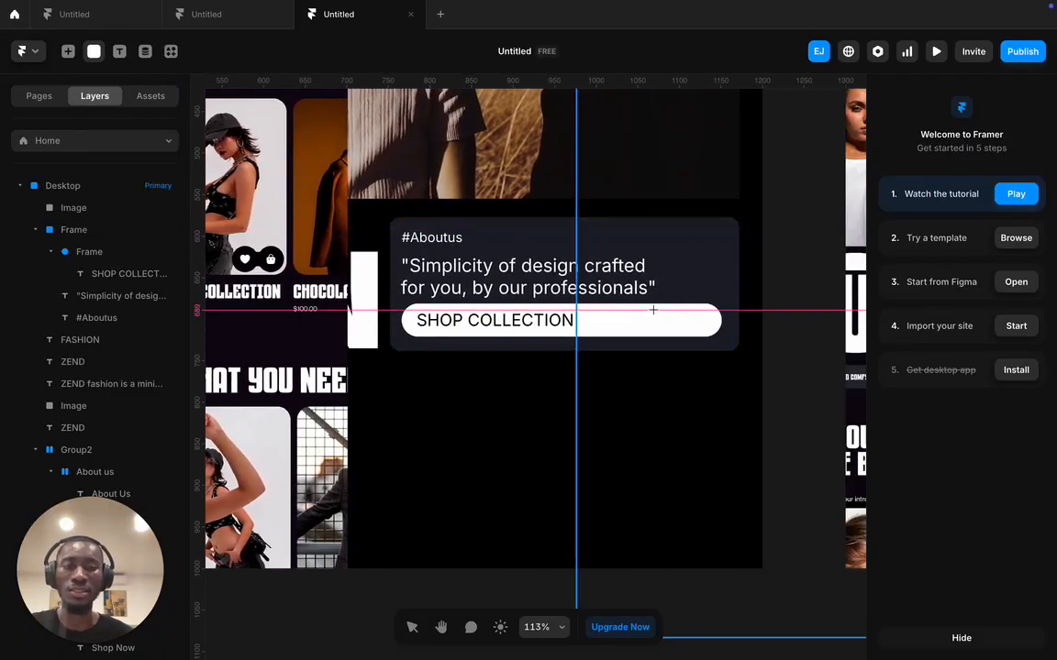
{"action": "left_click_drag", "start_coordinate": [670, 311], "coordinate": [694, 327]}
{"action": "key", "text": "BackSpace"}
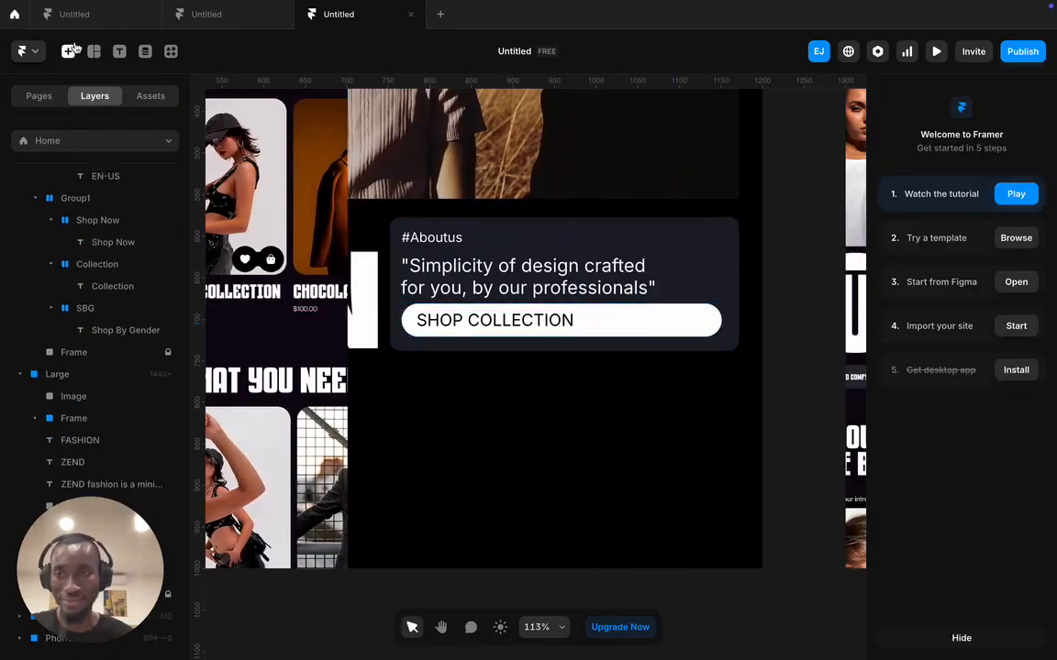
{"action": "left_click", "coordinate": [68, 52]}
{"action": "left_click", "coordinate": [93, 52]}
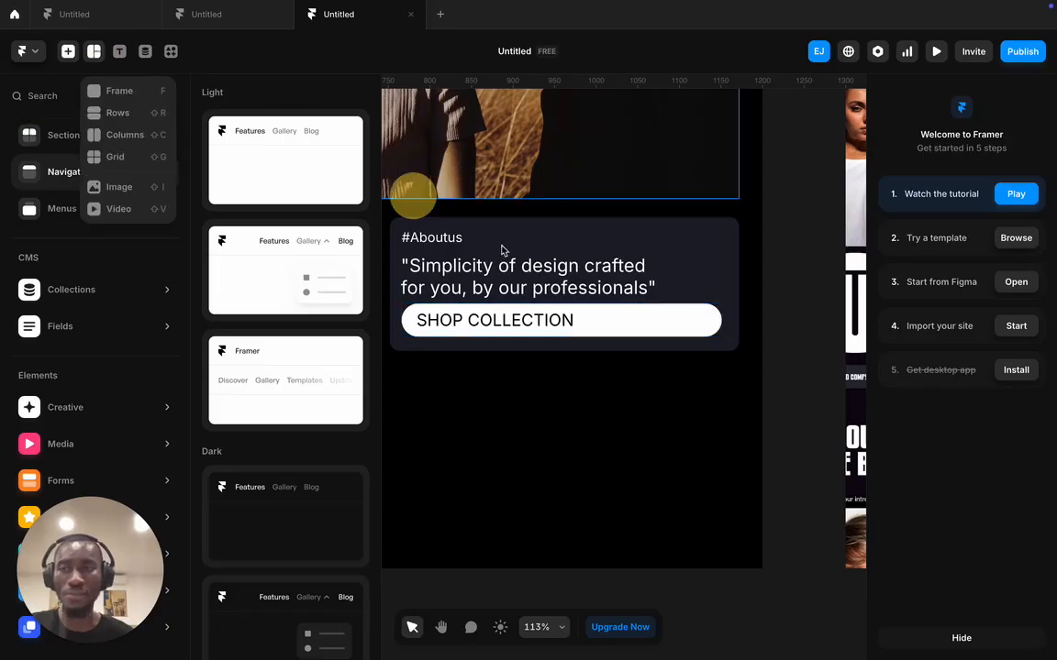
{"action": "left_click", "coordinate": [135, 91]}
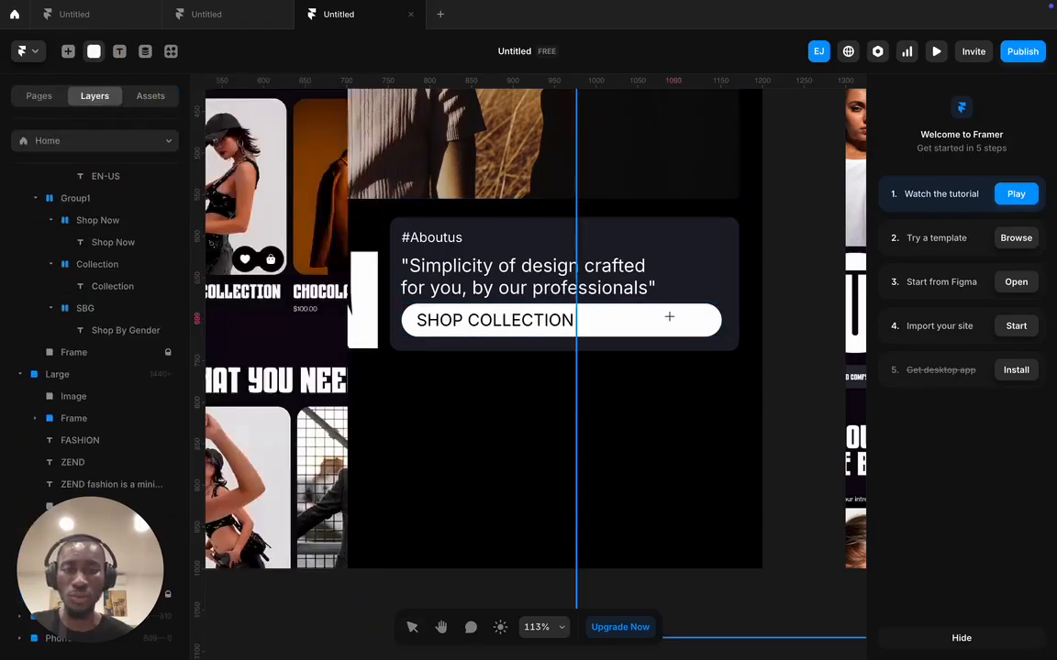
{"action": "mouse_move", "coordinate": [641, 309]}
{"action": "left_mouse_down"}
{"action": "mouse_move", "coordinate": [660, 330]}
{"action": "mouse_move", "coordinate": [675, 328]}
{"action": "mouse_move", "coordinate": [660, 331]}
{"action": "left_mouse_up"}
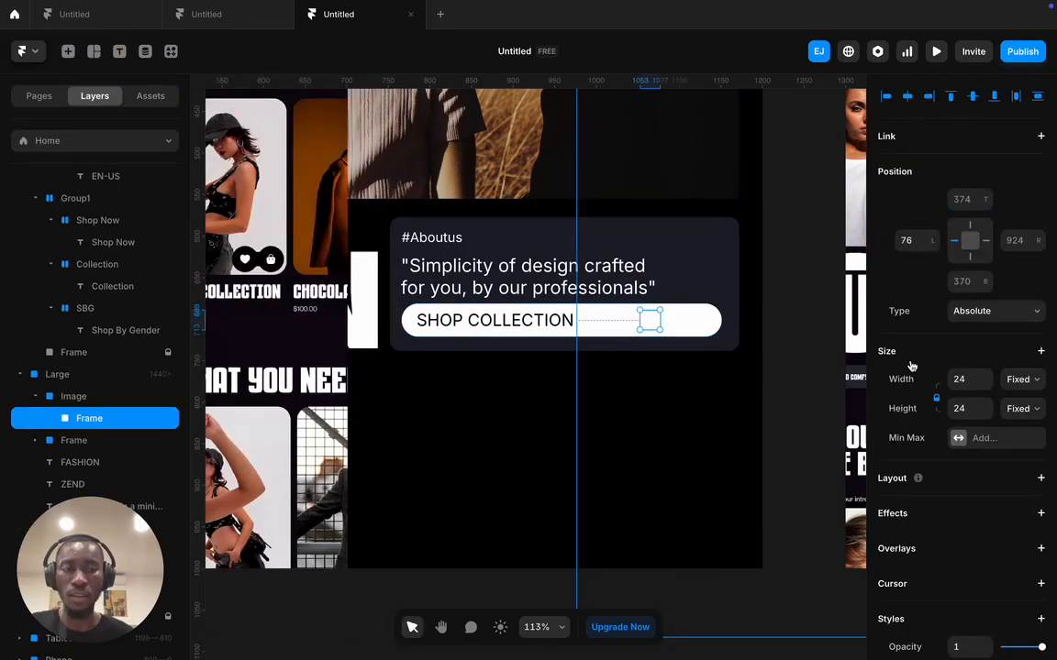
{"action": "scroll", "coordinate": [950, 450], "scroll_direction": "down", "scroll_amount": 5}
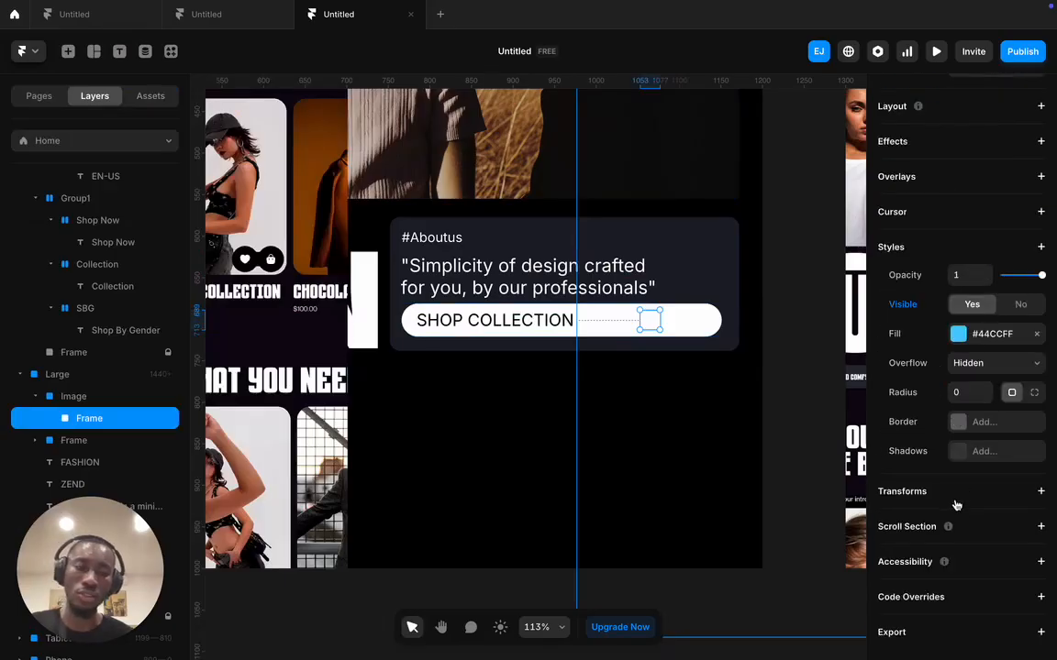
{"action": "left_click", "coordinate": [958, 335]}
{"action": "left_click", "coordinate": [679, 475]}
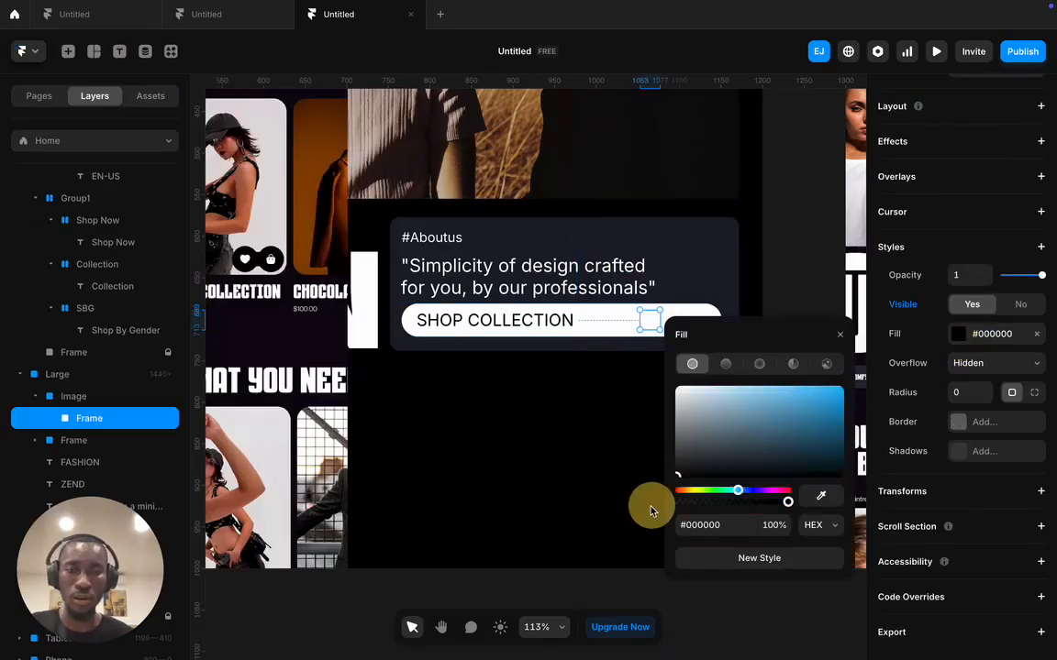
{"action": "mouse_move", "coordinate": [84, 414]}
{"action": "left_mouse_down"}
{"action": "mouse_move", "coordinate": [90, 383]}
{"action": "mouse_move", "coordinate": [92, 396]}
{"action": "left_mouse_up"}
{"action": "key", "text": "ctrl+z"}
{"action": "key", "text": "ctrl+z"}
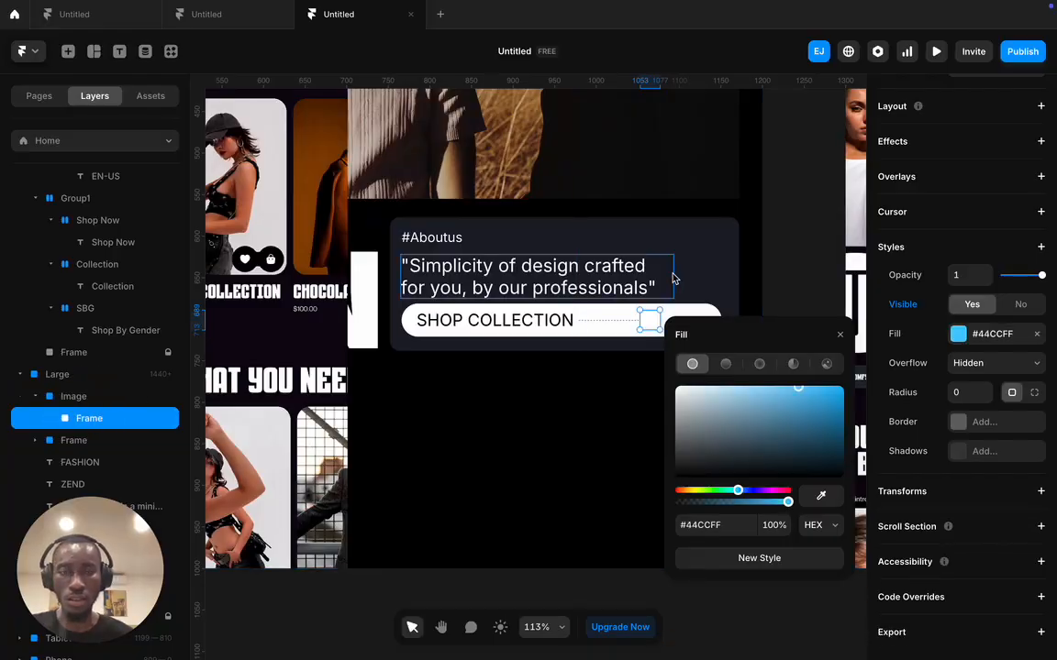
{"action": "scroll", "coordinate": [650, 321], "scroll_direction": "down", "scroll_amount": 3}
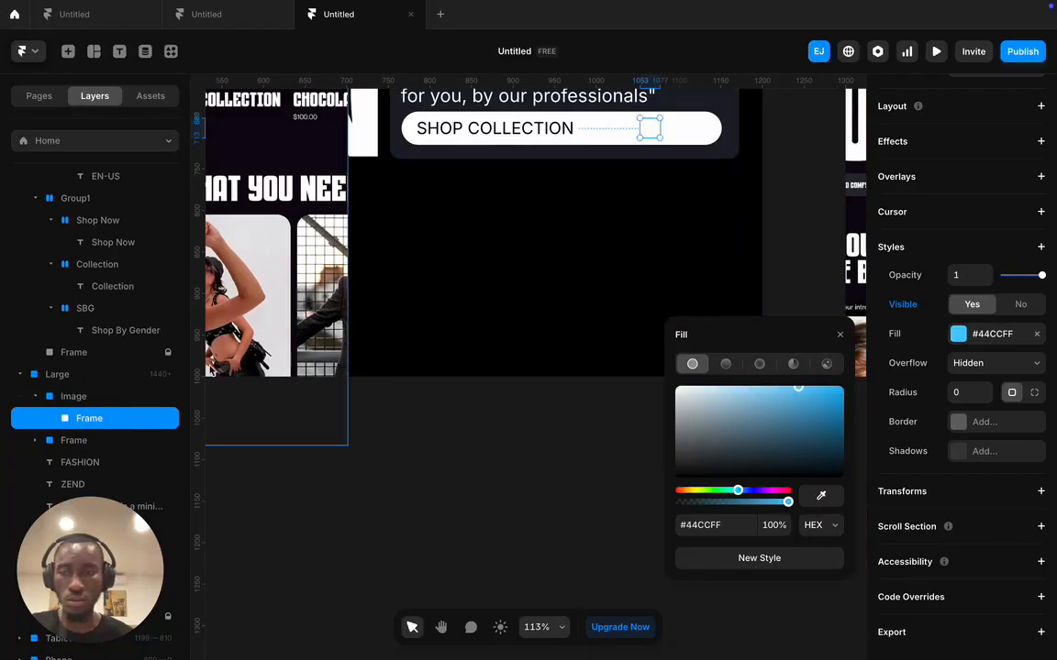
{"action": "left_click_drag", "start_coordinate": [79, 419], "coordinate": [83, 445]}
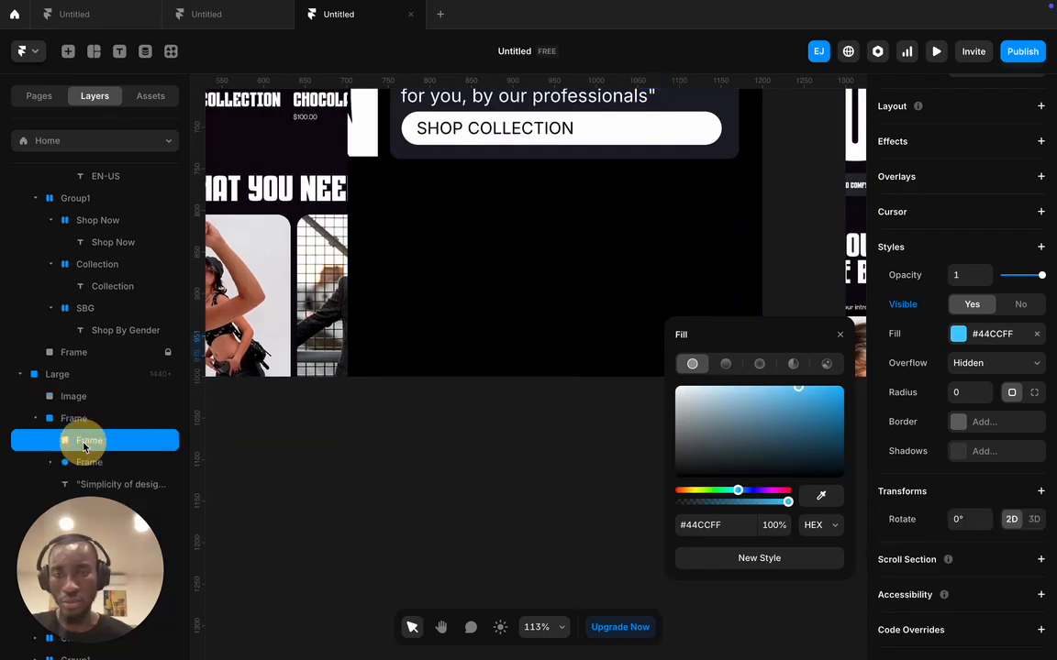
{"action": "key", "text": "ctrl+z"}
{"action": "key", "text": "ctrl+z"}
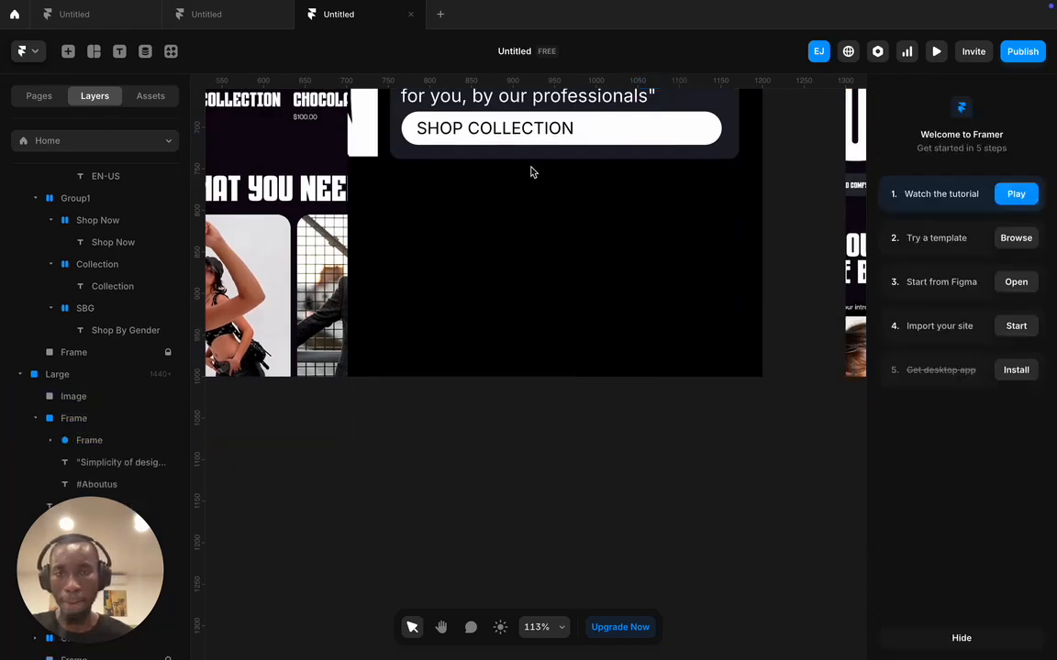
- Duplicate the SHOP COLLECTION pill and delete the copy's label text
{"action": "left_click", "coordinate": [585, 140]}
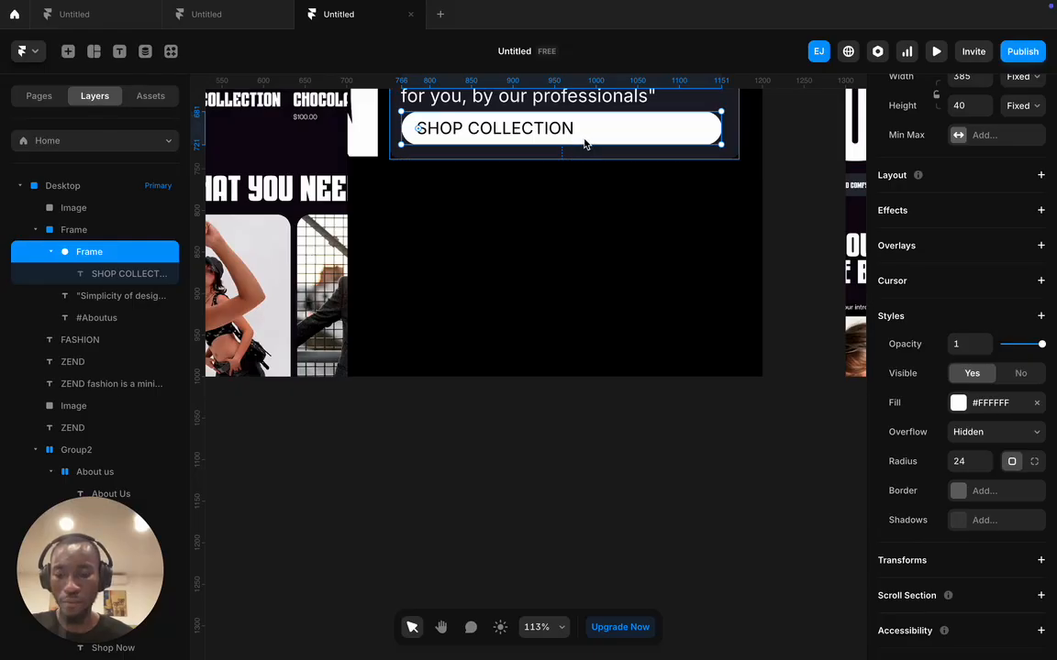
{"action": "key", "text": "ctrl+d"}
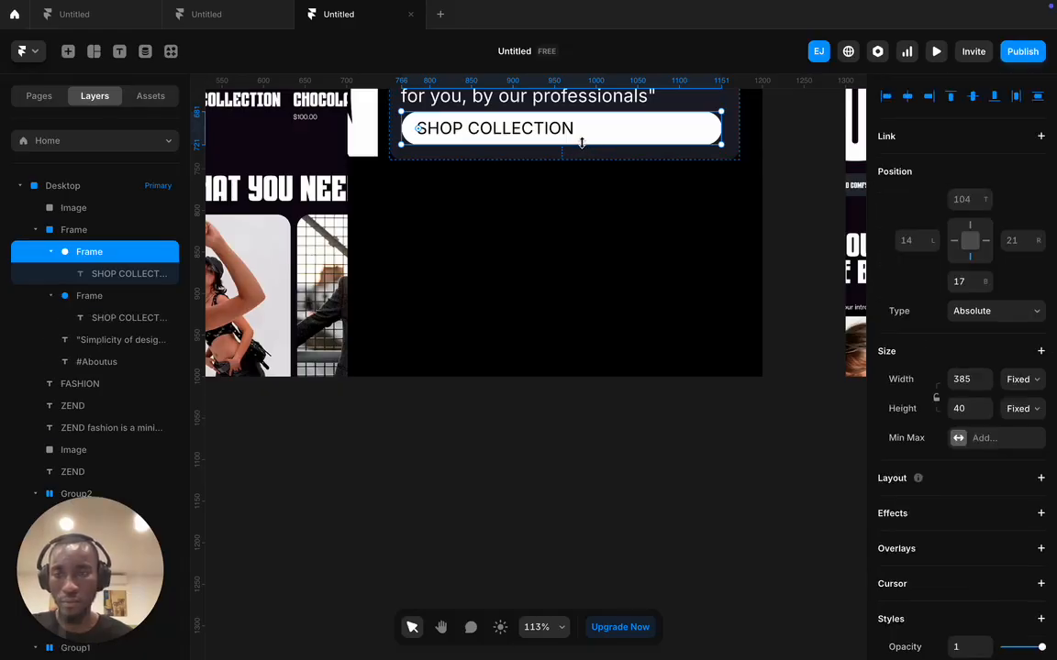
{"action": "left_click", "coordinate": [110, 317]}
{"action": "key", "text": "Delete"}
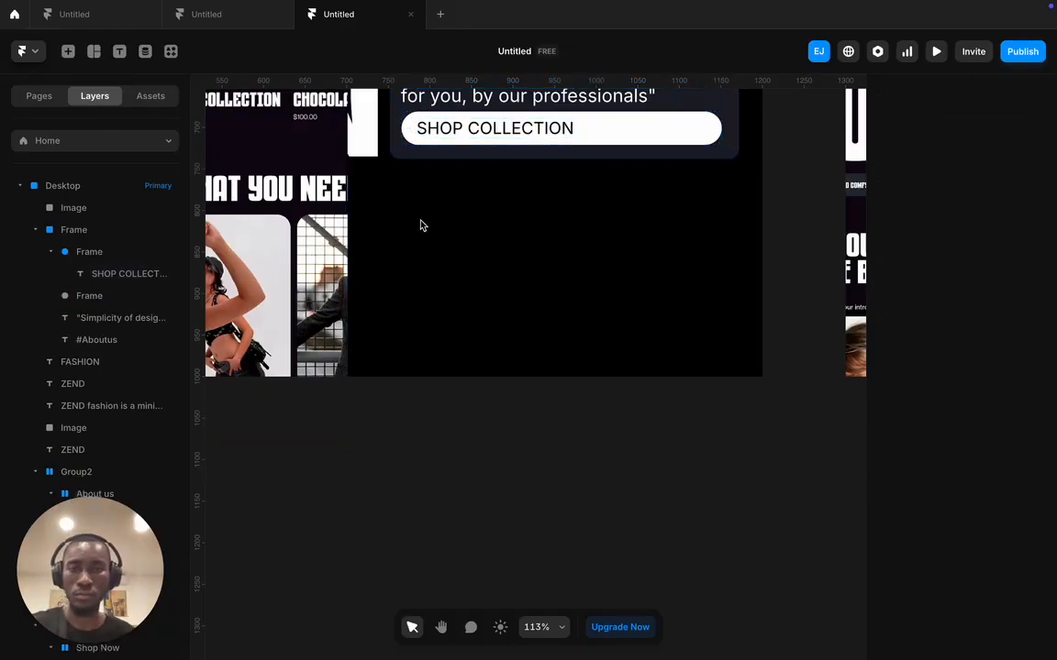
- Shrink the second pill to 107 px wide, fill it black and reorder it among the layers
{"action": "left_click", "coordinate": [104, 295]}
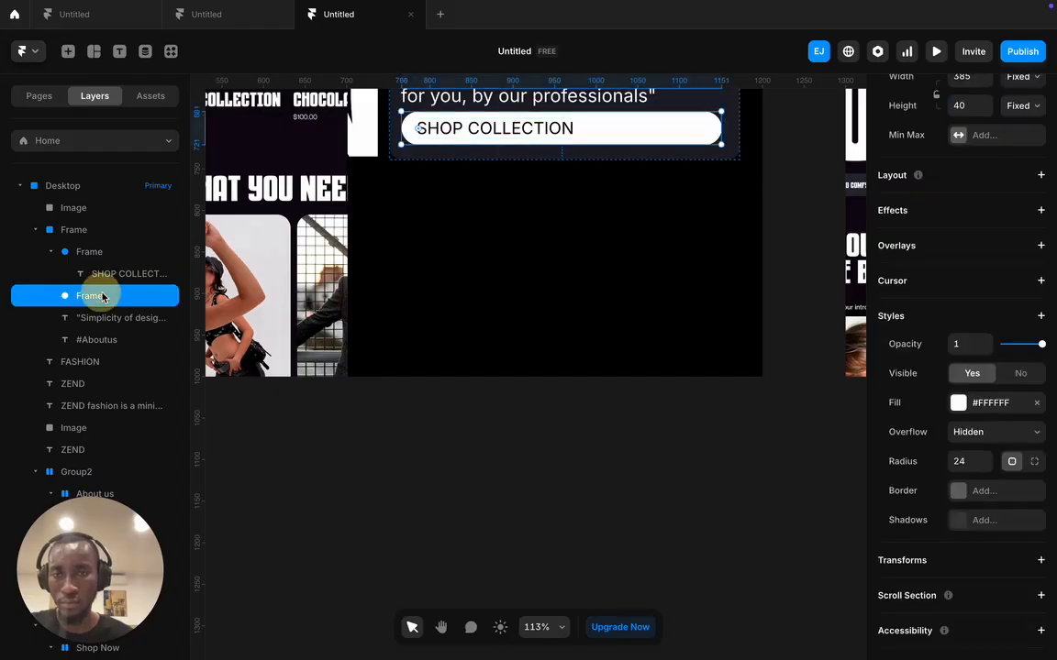
{"action": "left_click_drag", "start_coordinate": [399, 124], "coordinate": [632, 123]}
{"action": "left_click", "coordinate": [959, 403]}
{"action": "left_click_drag", "start_coordinate": [748, 464], "coordinate": [676, 584]}
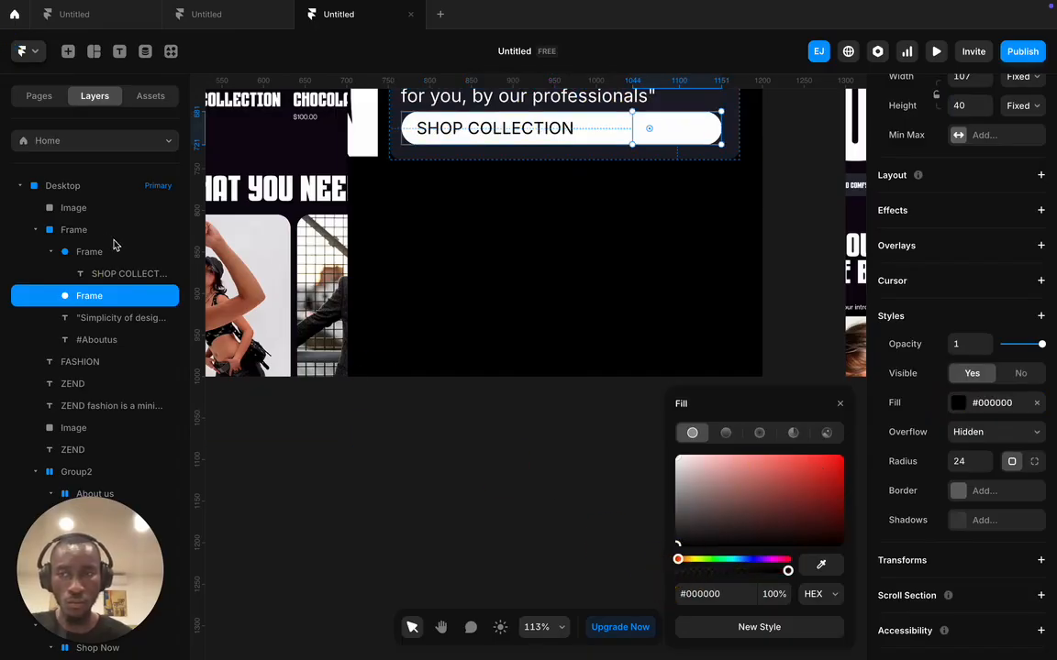
{"action": "left_click_drag", "start_coordinate": [95, 255], "coordinate": [107, 244]}
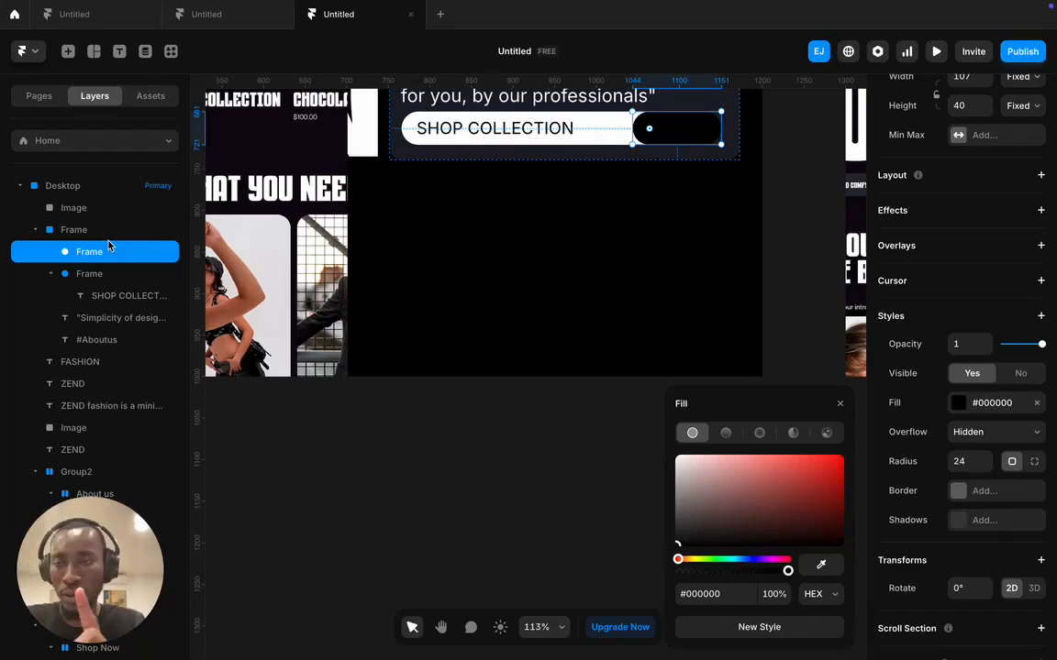
- Undo the reorder, black fill and resize trial edits
{"action": "key", "text": "super+z"}
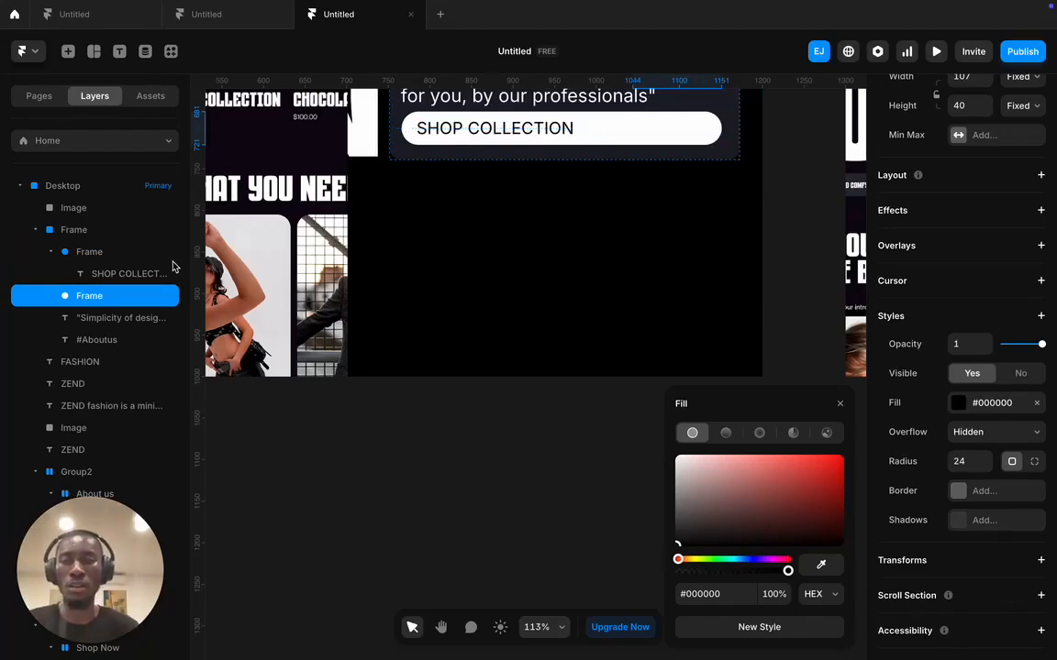
{"action": "key", "text": "super+z"}
{"action": "key", "text": "super+z"}
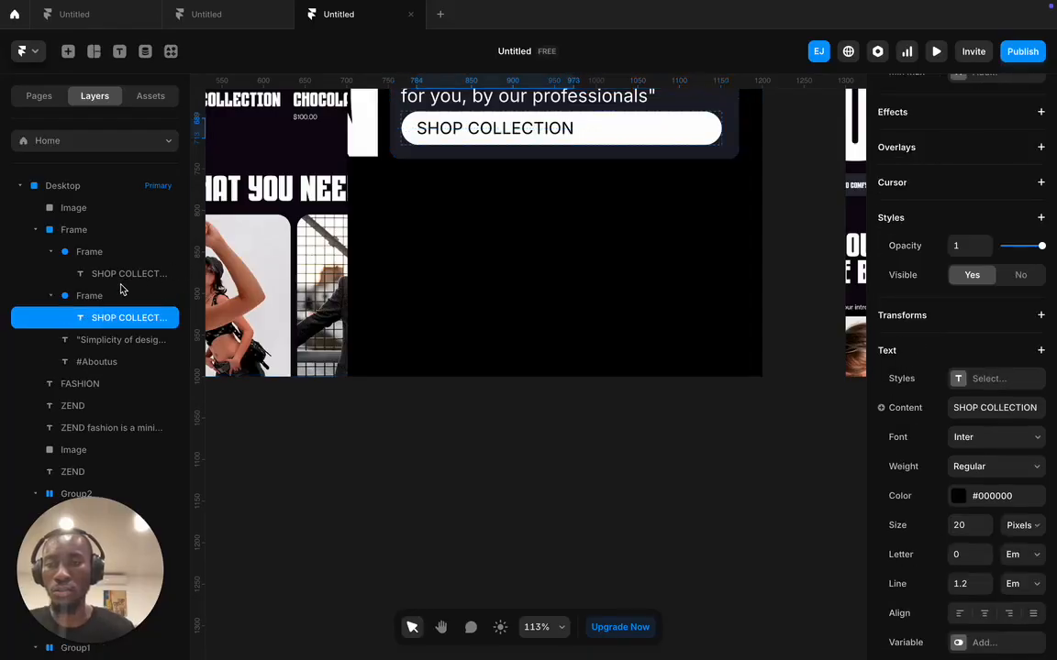
{"action": "key", "text": "super+z"}
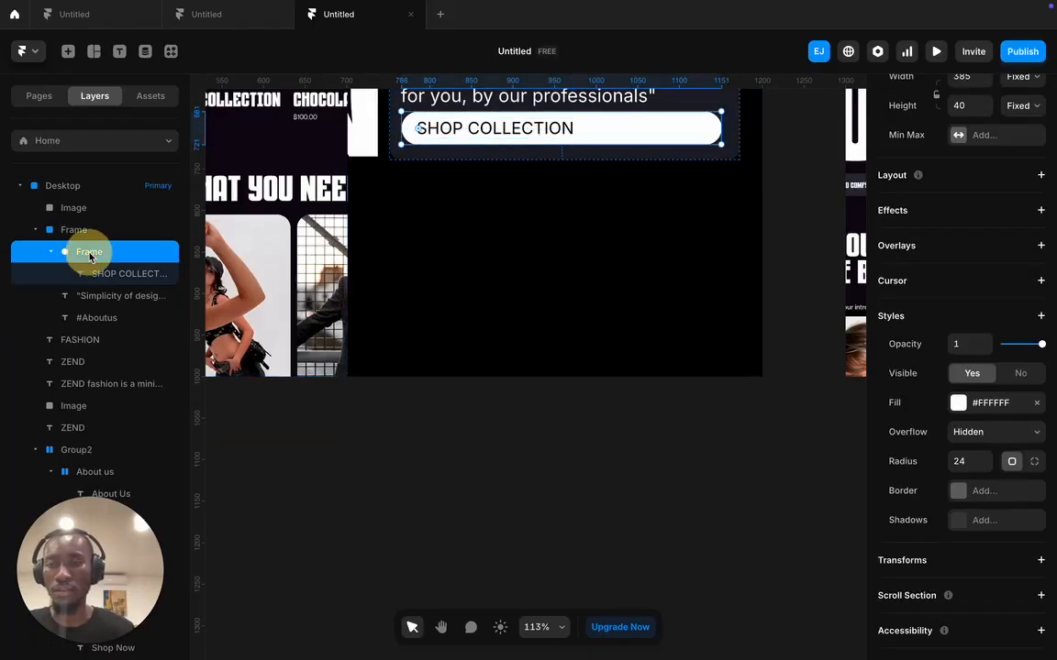
- Duplicate the SHOP COLLECTION pill again and remove the label from the upper copy
{"action": "key", "text": "super+d"}
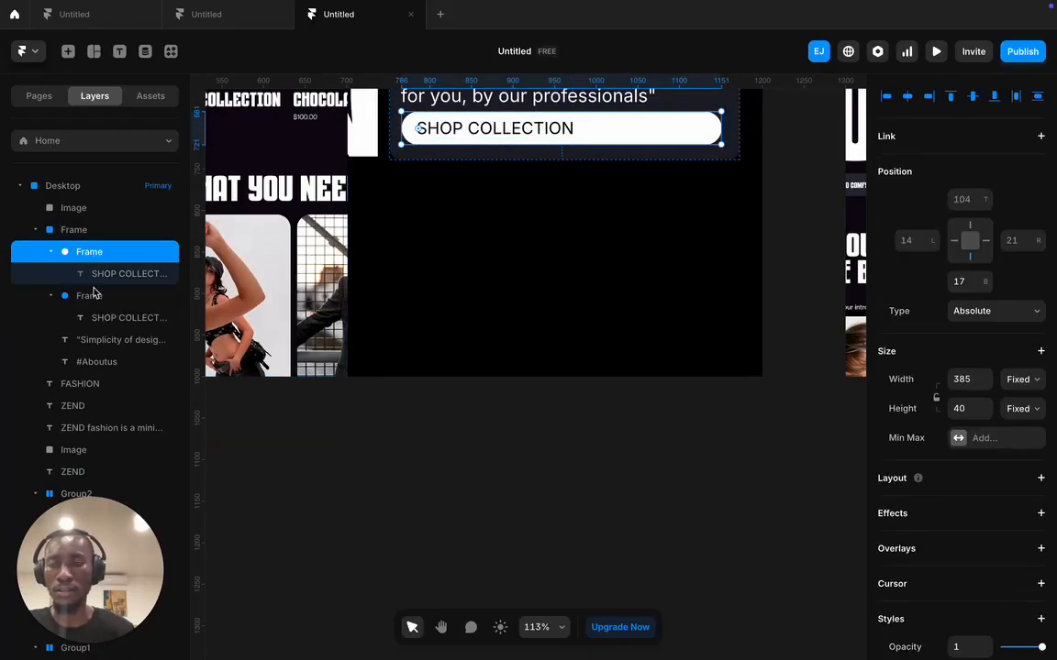
{"action": "left_click", "coordinate": [95, 298]}
{"action": "left_click", "coordinate": [108, 251]}
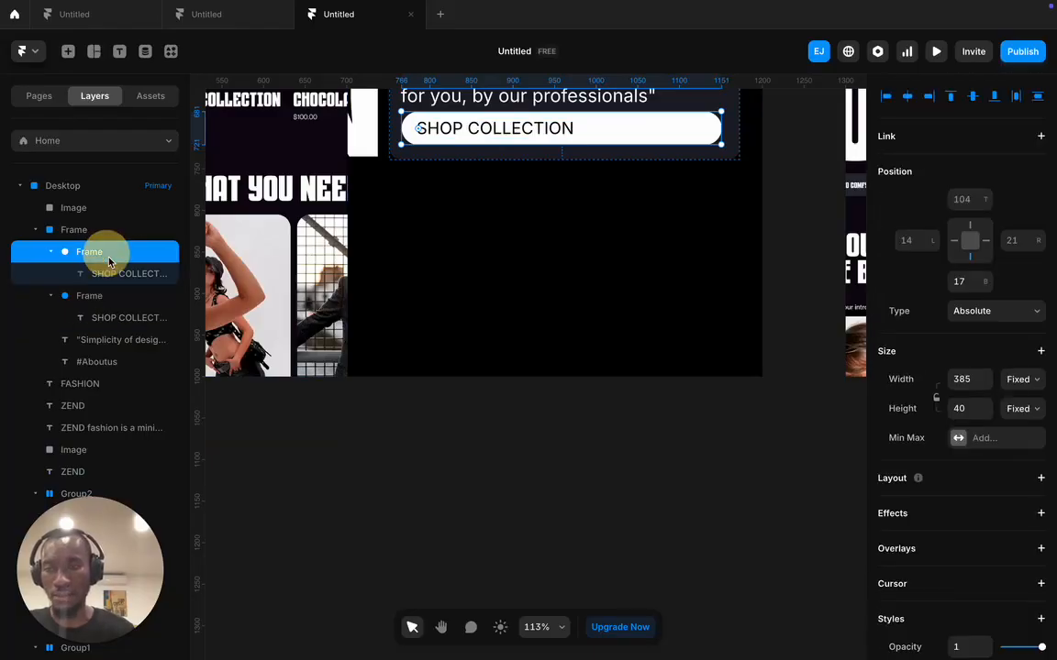
{"action": "left_click", "coordinate": [124, 273]}
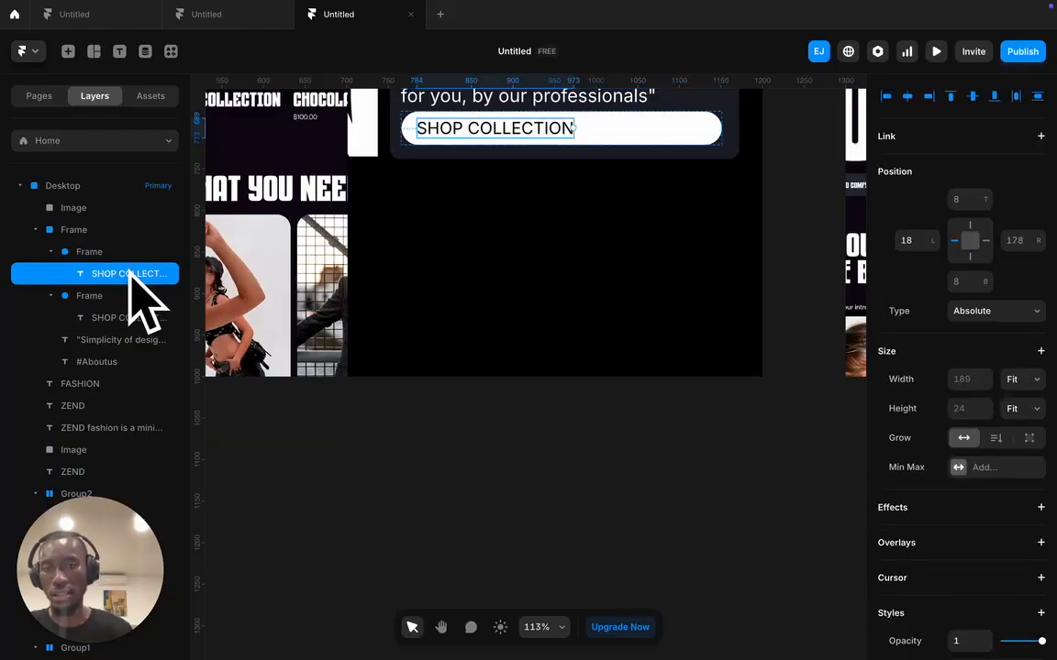
{"action": "key", "text": "Delete"}
- Shrink the empty pill from its left edge to 92 px wide at the button's right end
{"action": "left_click", "coordinate": [107, 251]}
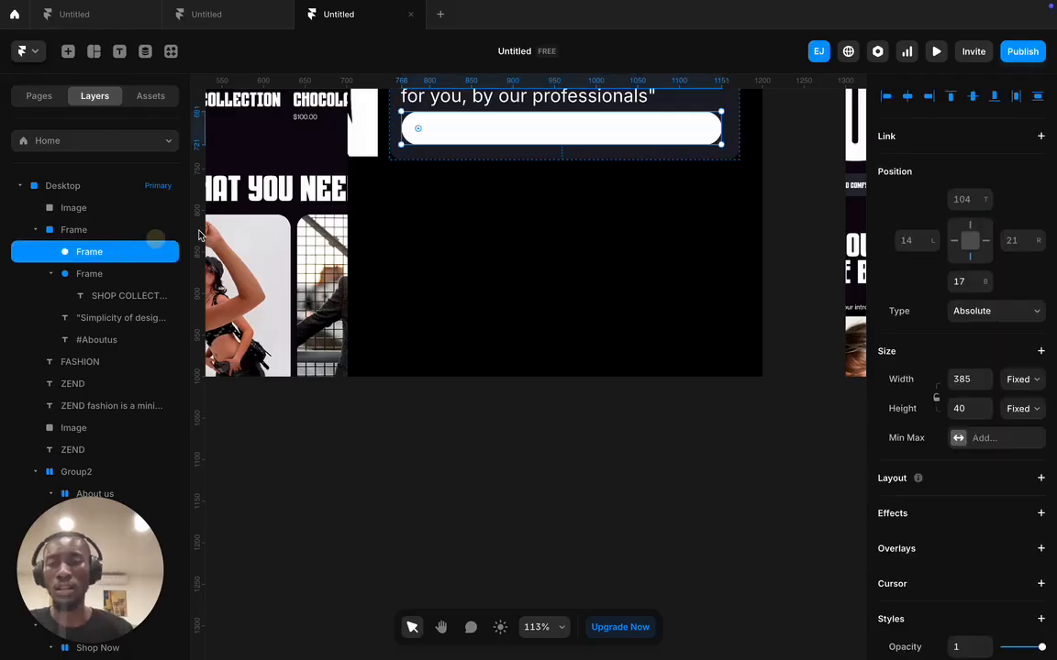
{"action": "left_click", "coordinate": [419, 122]}
{"action": "left_click_drag", "start_coordinate": [419, 121], "coordinate": [639, 132]}
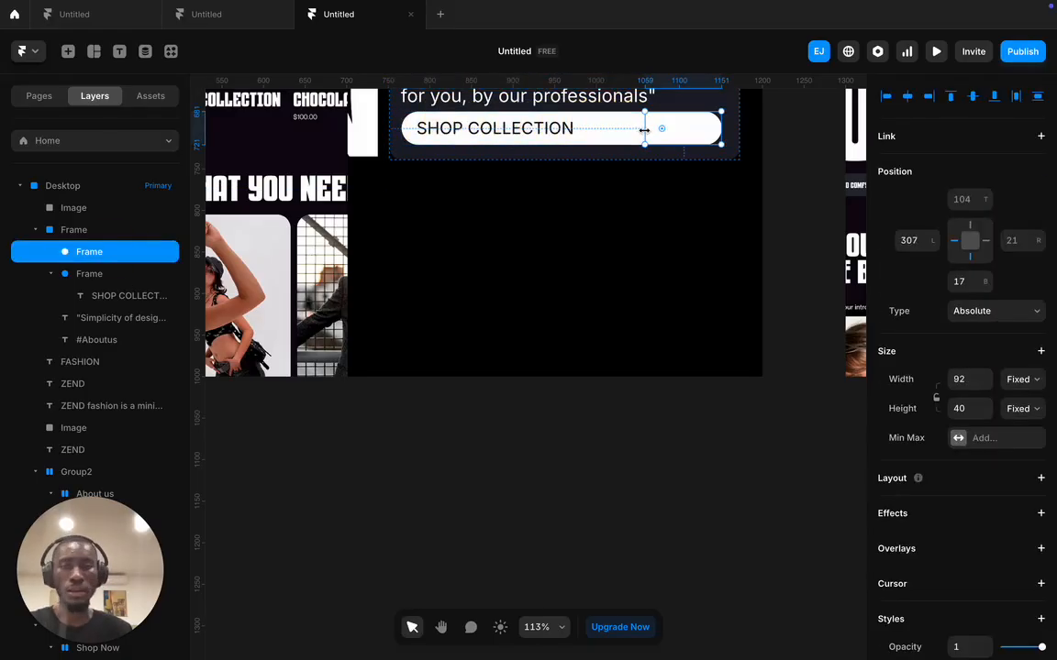
{"action": "scroll", "coordinate": [926, 419], "scroll_direction": "down", "scroll_amount": 5}
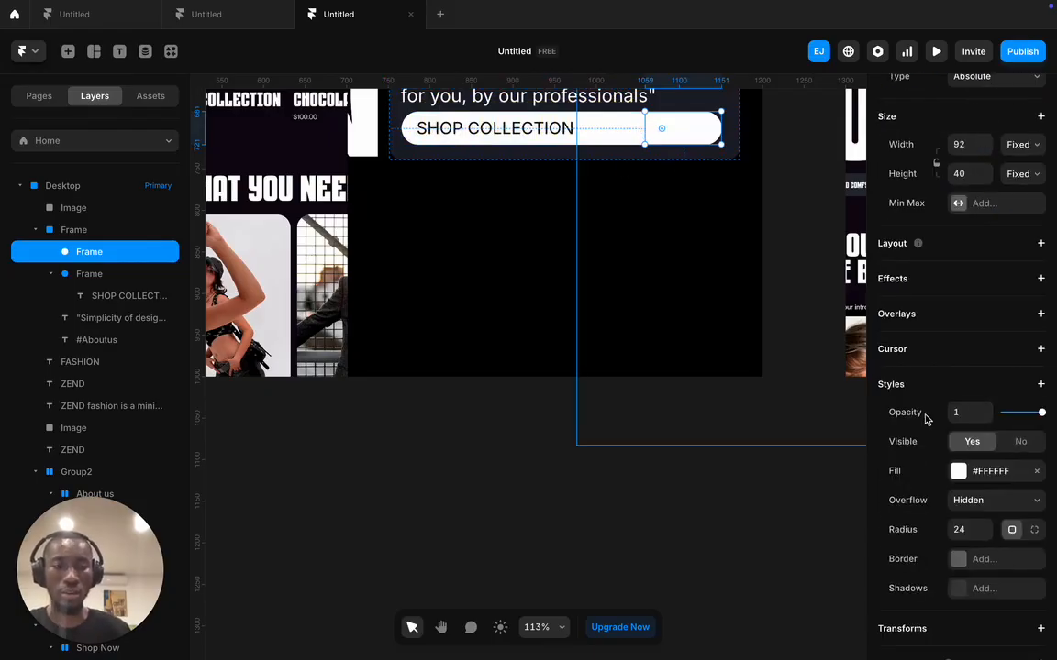
- Fill the small capsule with black #000000
{"action": "left_click", "coordinate": [957, 474]}
{"action": "left_click_drag", "start_coordinate": [750, 484], "coordinate": [674, 560]}
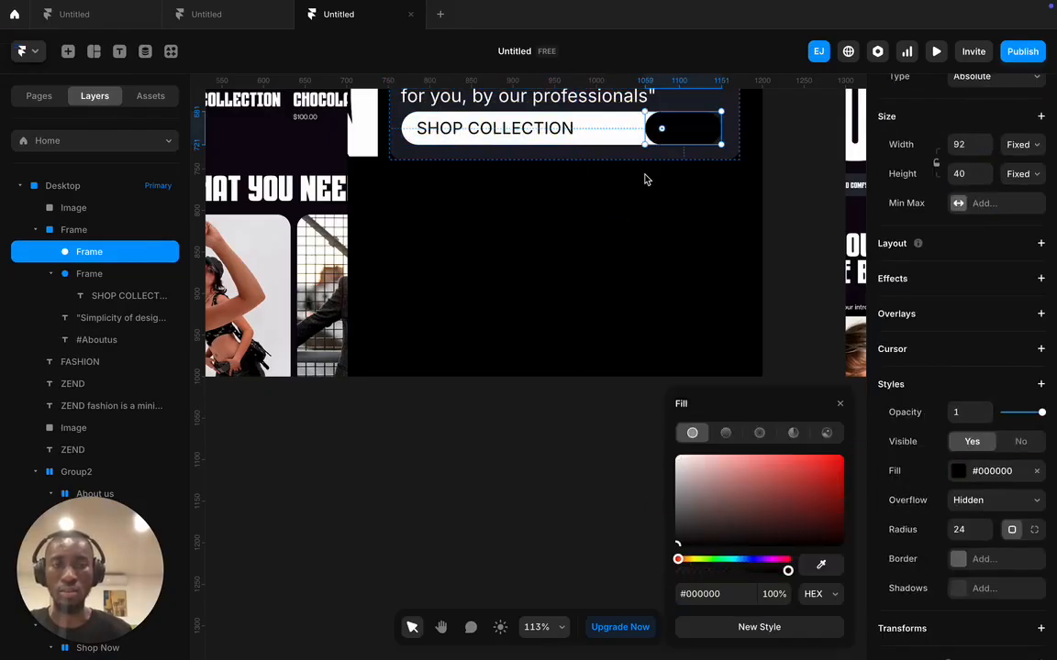
{"action": "left_click", "coordinate": [786, 134]}
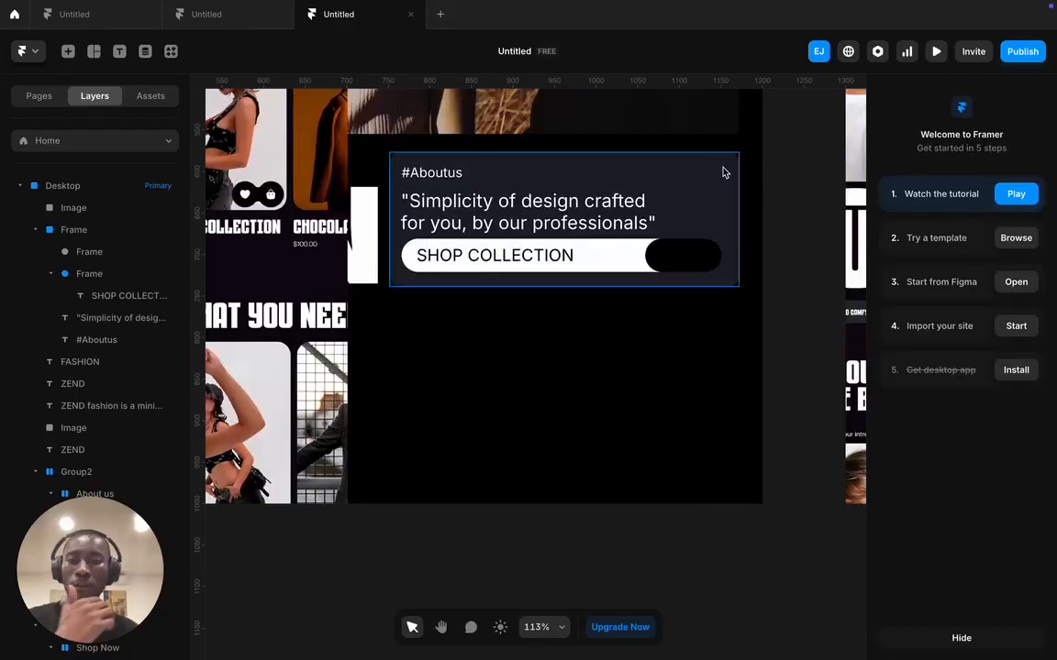
{"action": "scroll", "coordinate": [559, 182], "scroll_direction": "left", "scroll_amount": 10}
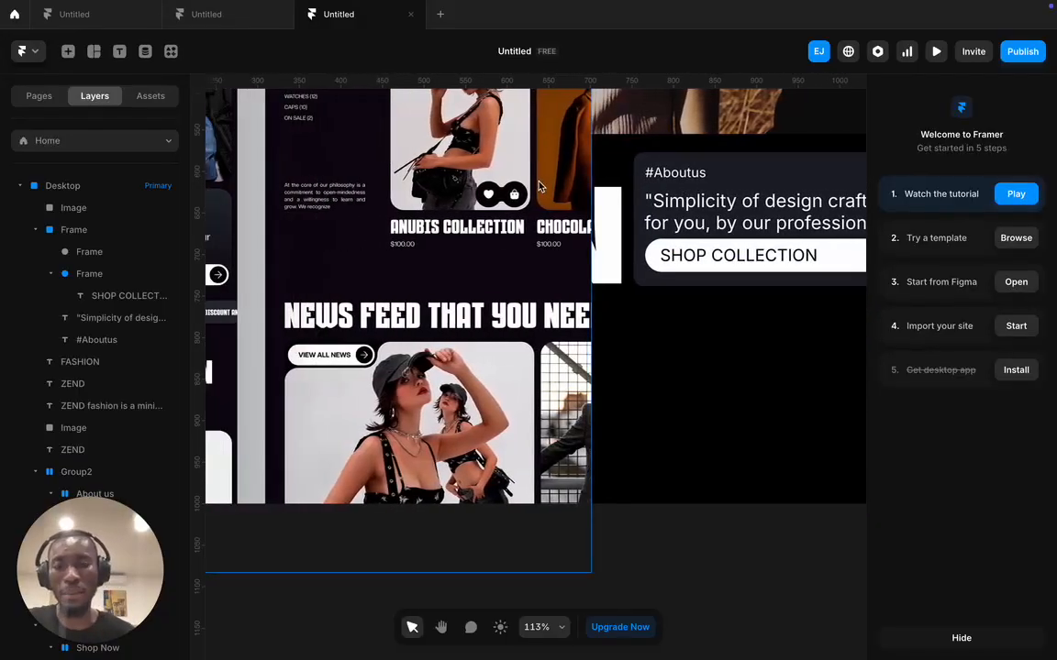
{"action": "scroll", "coordinate": [537, 190], "scroll_direction": "right", "scroll_amount": 10}
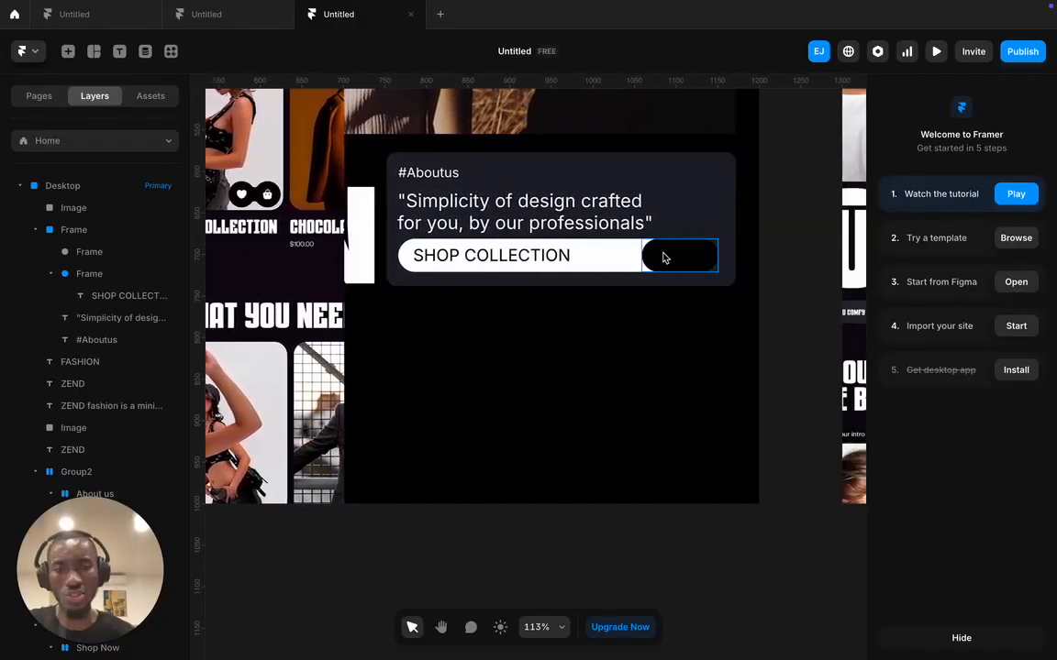
{"action": "left_click", "coordinate": [706, 264]}
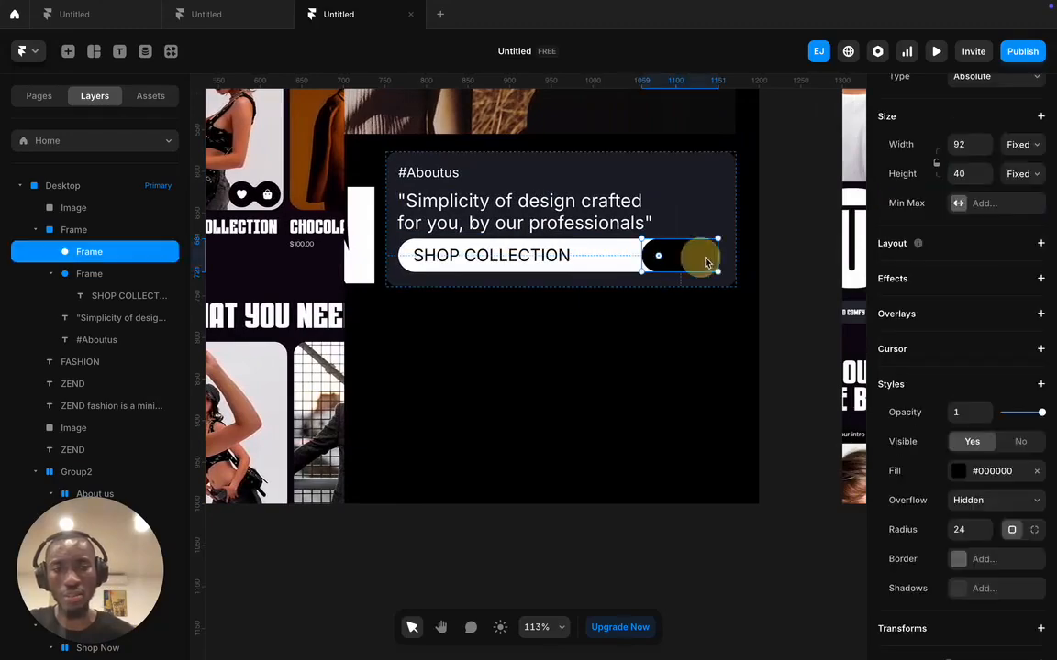
{"action": "left_click", "coordinate": [760, 217]}
{"action": "scroll", "coordinate": [642, 266], "scroll_direction": "left", "scroll_amount": 4}
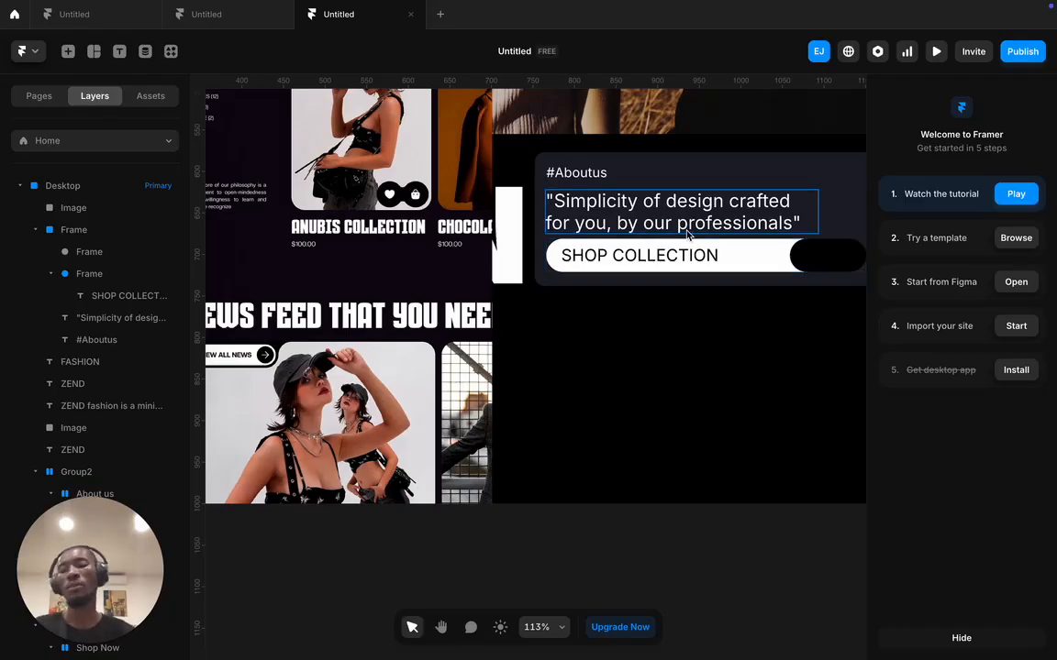
{"action": "scroll", "coordinate": [687, 235], "scroll_direction": "left", "scroll_amount": 1}
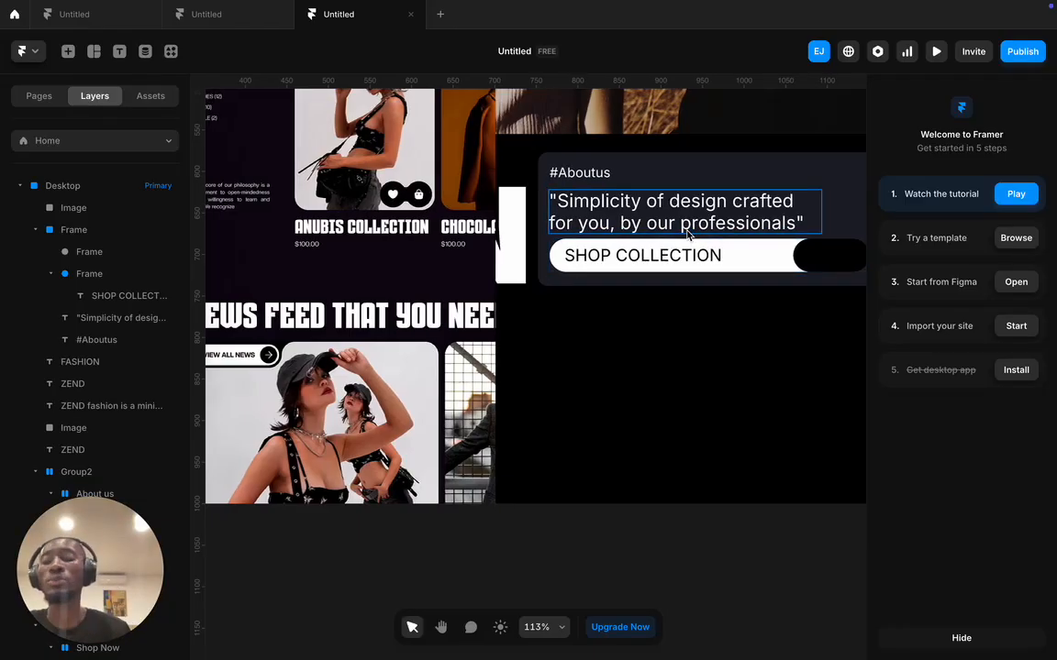
- Search the plugins for 'ph' and launch the Phosphor icon plugin
{"action": "left_click", "coordinate": [170, 51]}
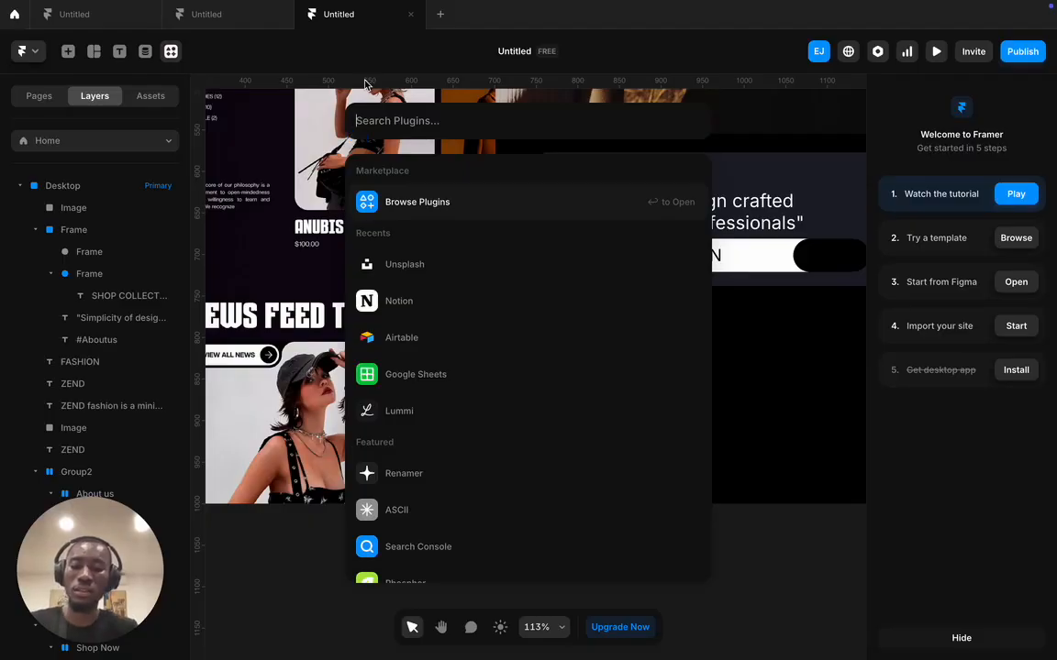
{"action": "type", "text": "ico"}
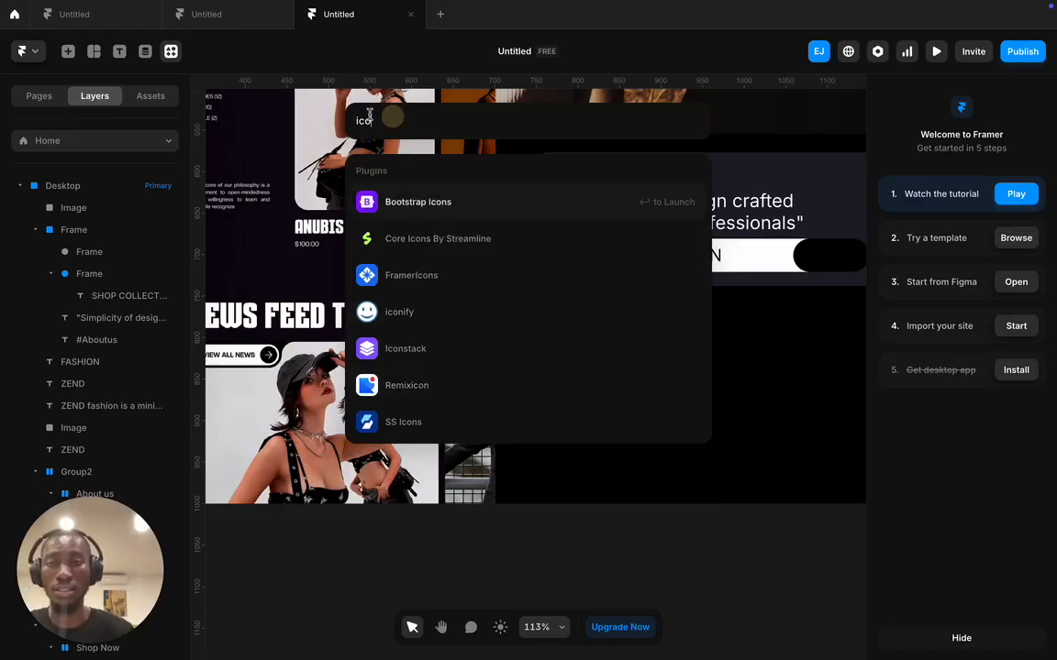
{"action": "left_click_drag", "start_coordinate": [397, 116], "coordinate": [318, 119]}
{"action": "type", "text": "pho"}
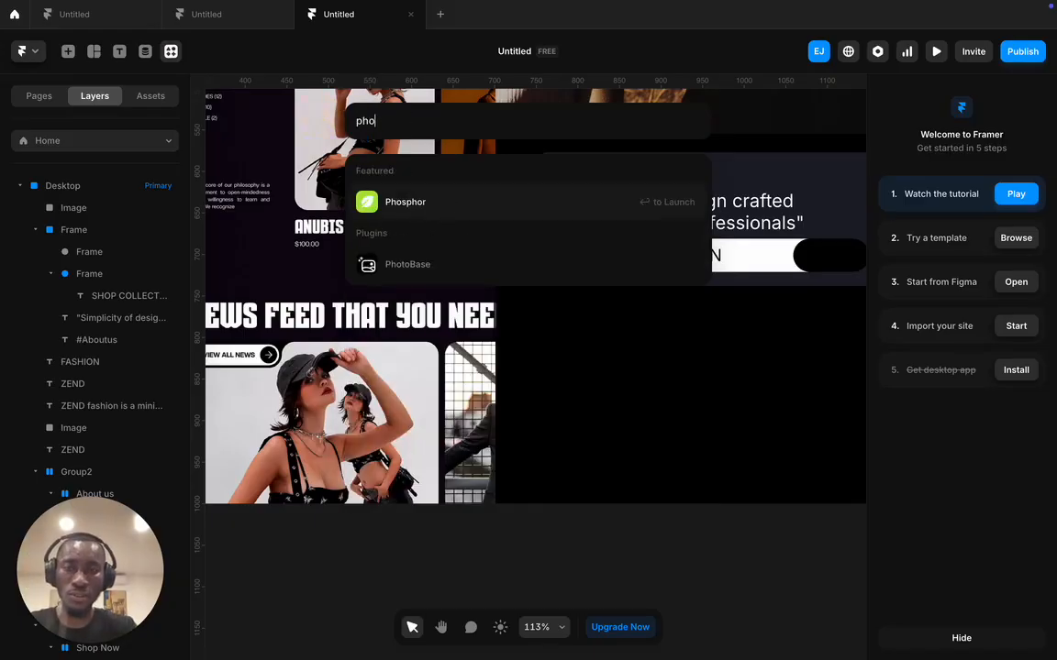
{"action": "left_click", "coordinate": [436, 206]}
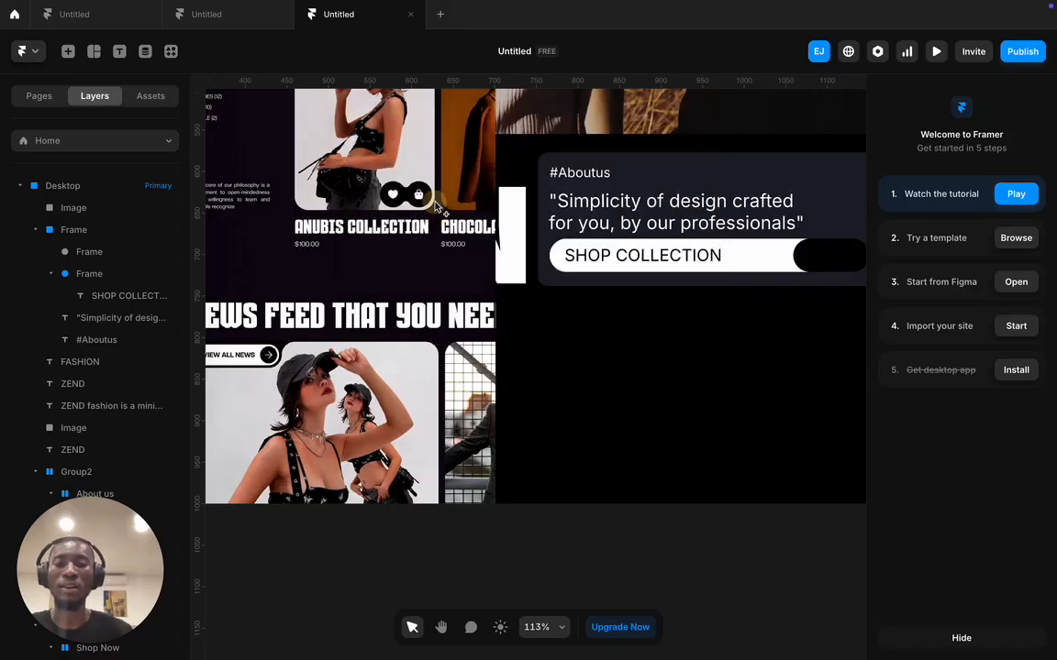
- Insert a Phosphor 'arrow' icon into the black capsule and move it to the pill's right end
{"action": "scroll", "coordinate": [459, 372], "scroll_direction": "right", "scroll_amount": 10}
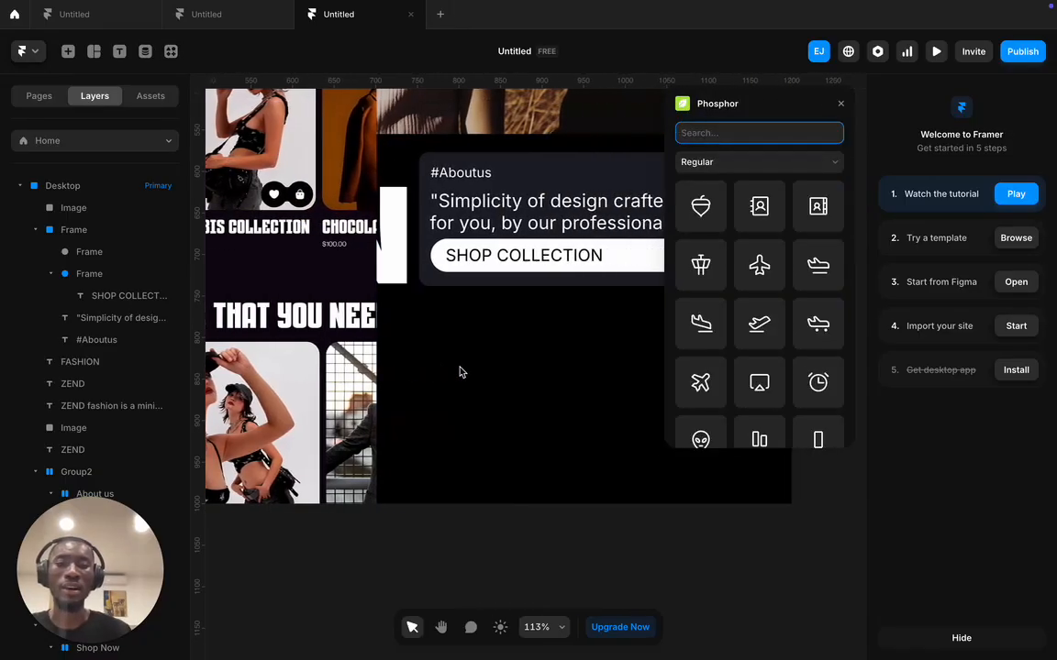
{"action": "left_click", "coordinate": [416, 261]}
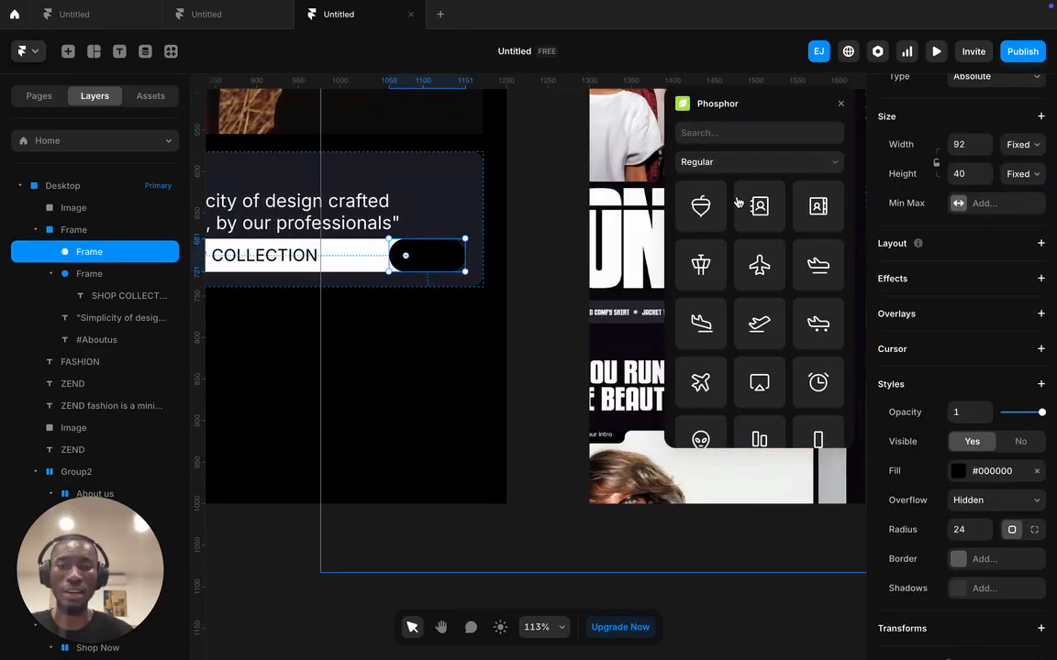
{"action": "left_click", "coordinate": [732, 133]}
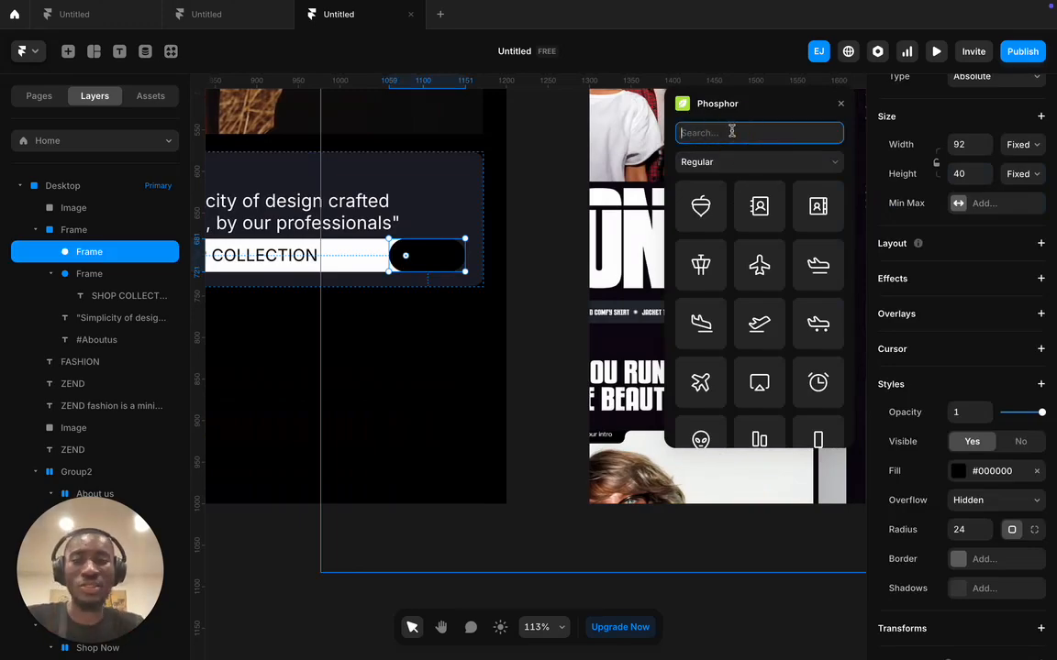
{"action": "type", "text": "arr"}
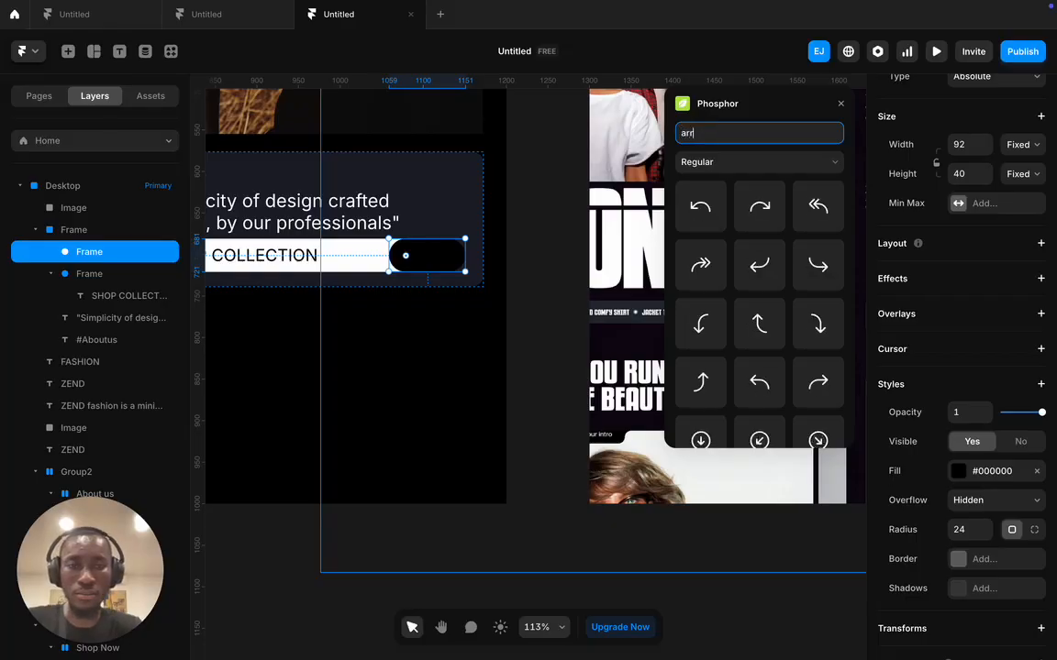
{"action": "type", "text": "ow"}
{"action": "scroll", "coordinate": [814, 275], "scroll_direction": "down", "scroll_amount": 5}
{"action": "left_click", "coordinate": [818, 419]}
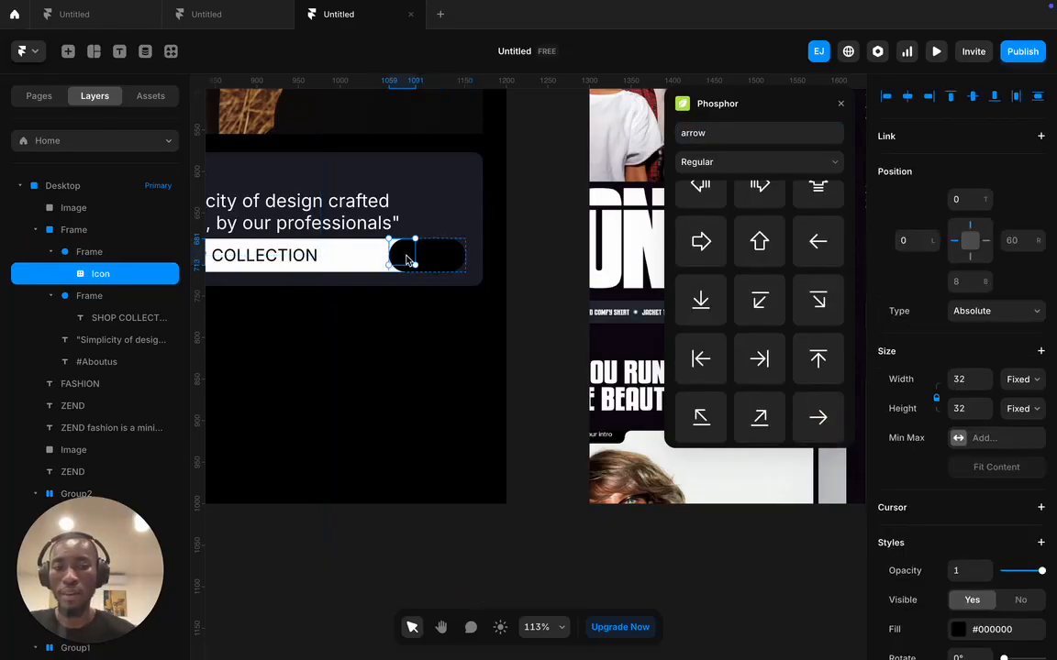
{"action": "left_click_drag", "start_coordinate": [409, 260], "coordinate": [433, 259]}
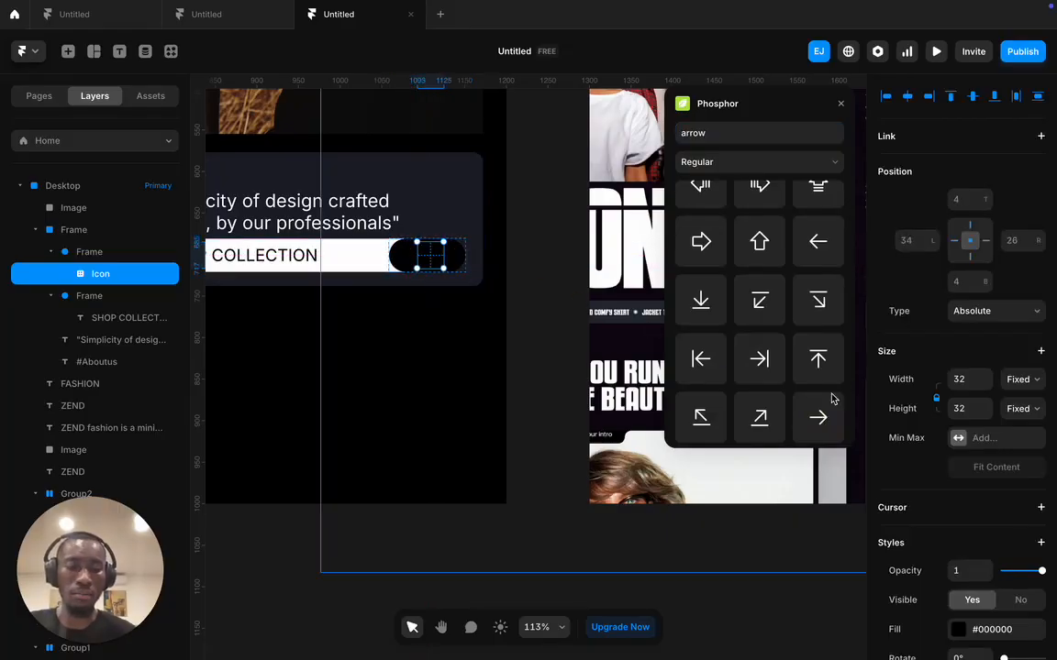
- Colour the arrow icon white (#FFFFFF)
{"action": "left_click", "coordinate": [960, 637]}
{"action": "left_click_drag", "start_coordinate": [693, 501], "coordinate": [659, 400]}
{"action": "left_click", "coordinate": [553, 366]}
- Move the reference mockup image below the Desktop frame and close the Phosphor panel
{"action": "scroll", "coordinate": [532, 365], "scroll_direction": "left", "scroll_amount": 5}
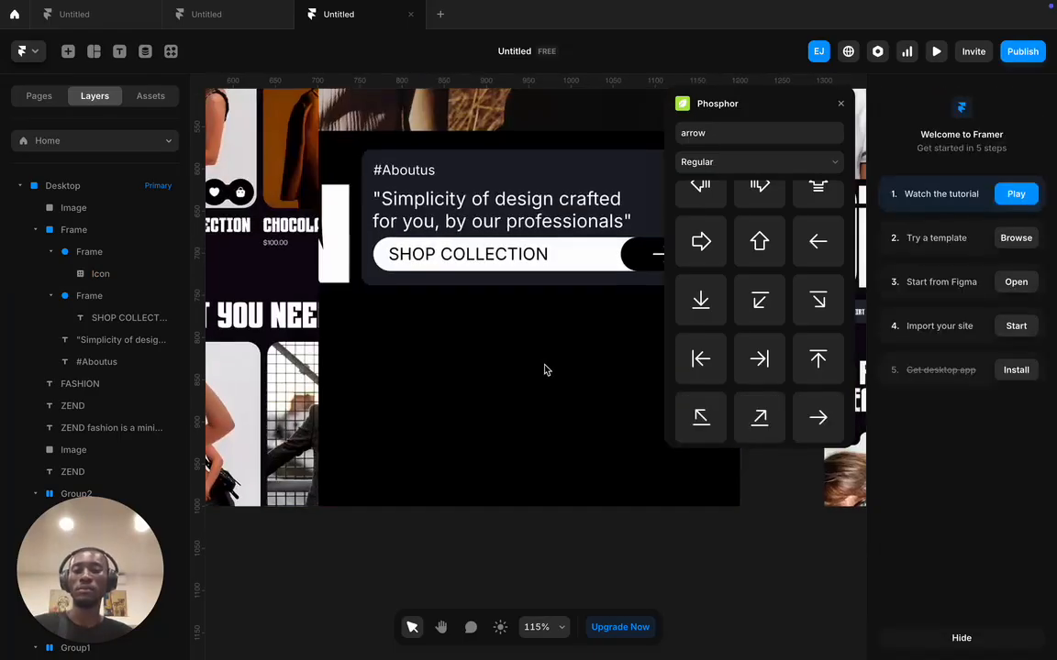
{"action": "scroll", "coordinate": [542, 372], "scroll_direction": "down", "scroll_amount": 4}
{"action": "scroll", "coordinate": [542, 371], "scroll_direction": "down", "scroll_amount": 2}
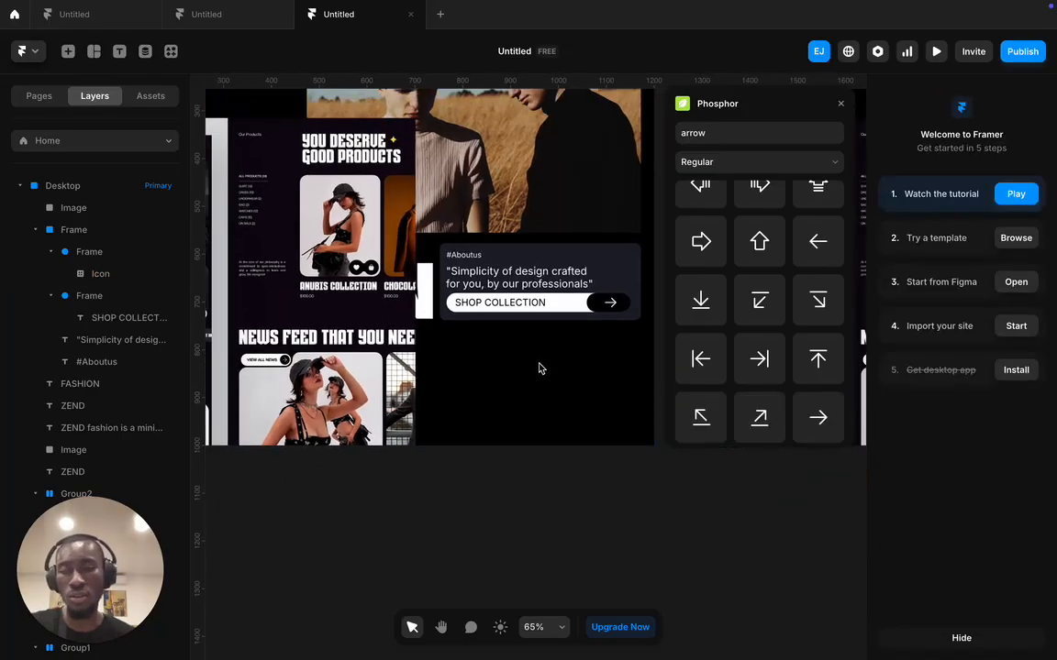
{"action": "scroll", "coordinate": [404, 354], "scroll_direction": "left", "scroll_amount": 5}
{"action": "left_click_drag", "start_coordinate": [420, 349], "coordinate": [578, 377]}
{"action": "scroll", "coordinate": [436, 390], "scroll_direction": "up", "scroll_amount": 5}
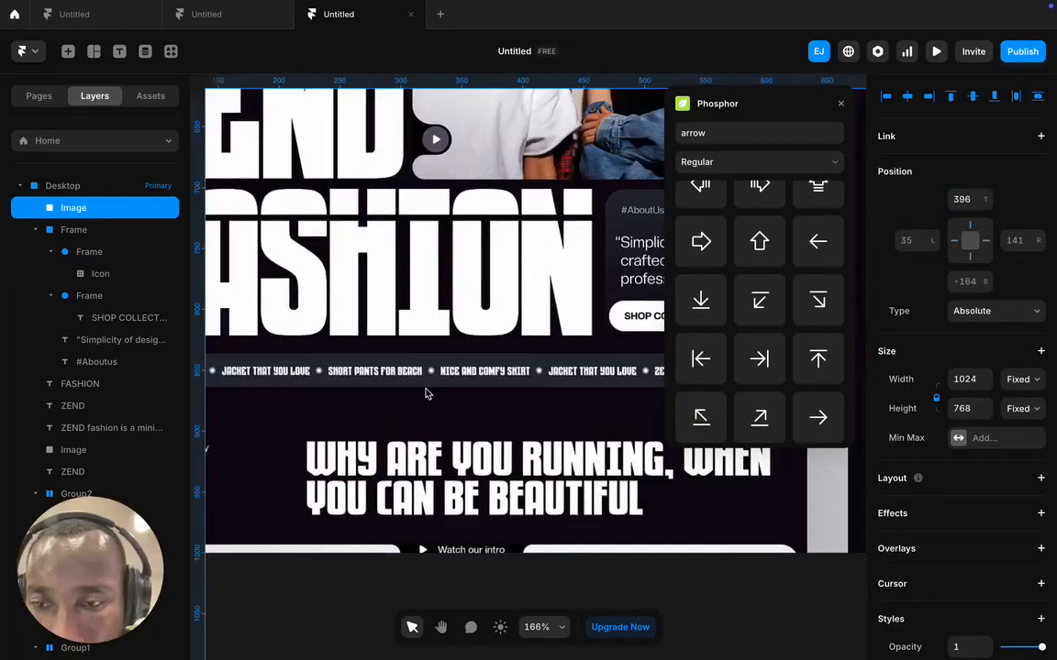
{"action": "scroll", "coordinate": [436, 394], "scroll_direction": "down", "scroll_amount": 6}
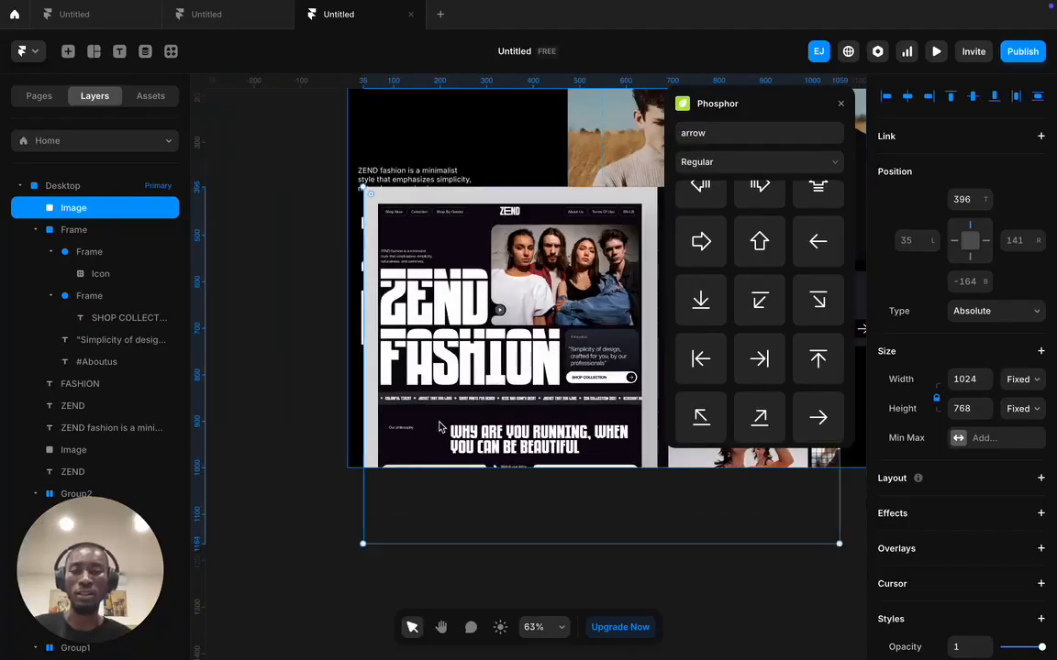
{"action": "left_click_drag", "start_coordinate": [471, 388], "coordinate": [472, 566]}
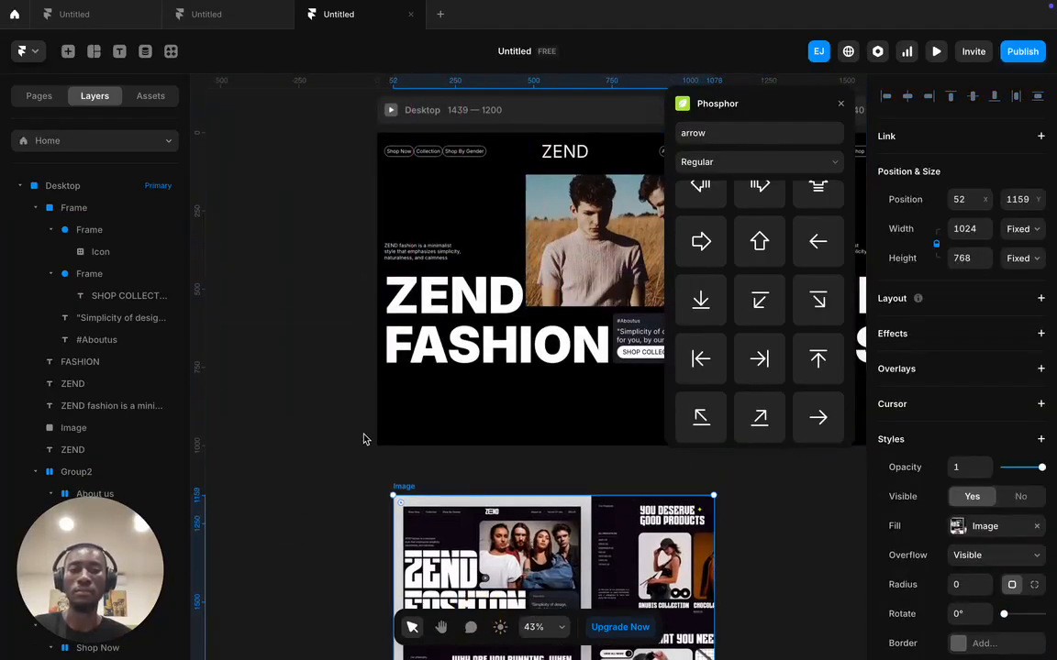
{"action": "left_click", "coordinate": [322, 439]}
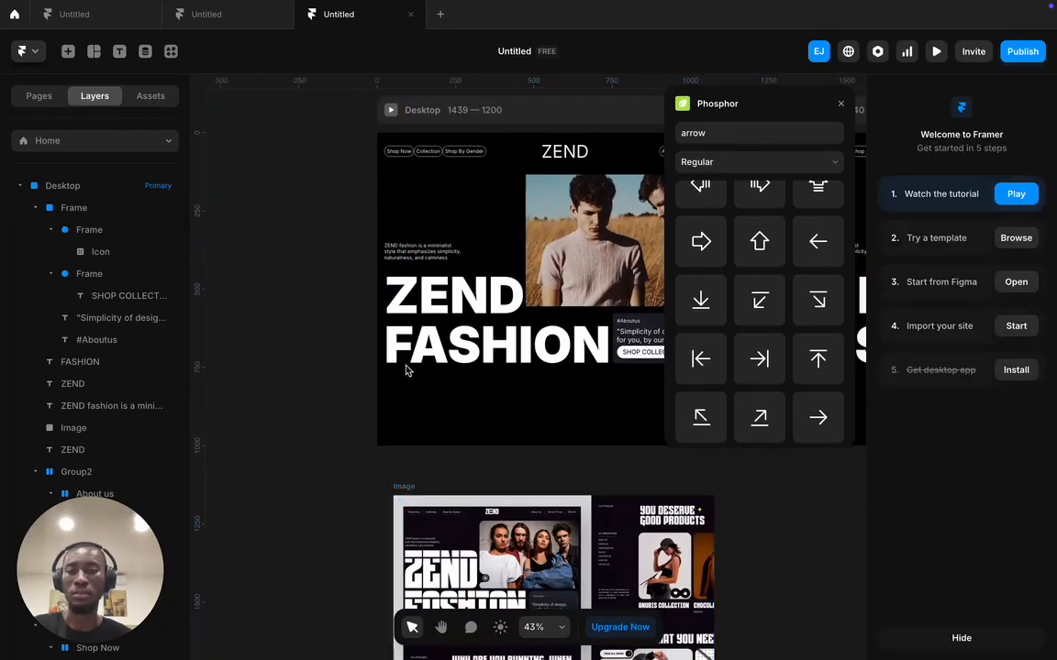
{"action": "left_click", "coordinate": [840, 106]}
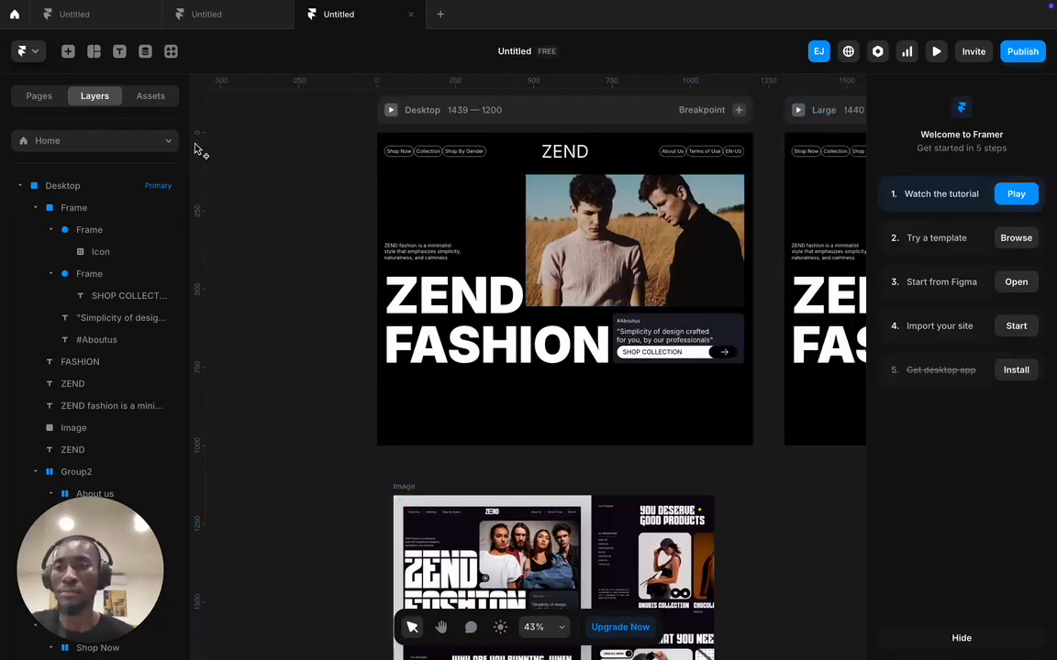
{"action": "left_click", "coordinate": [93, 53]}
{"action": "left_click", "coordinate": [107, 90]}
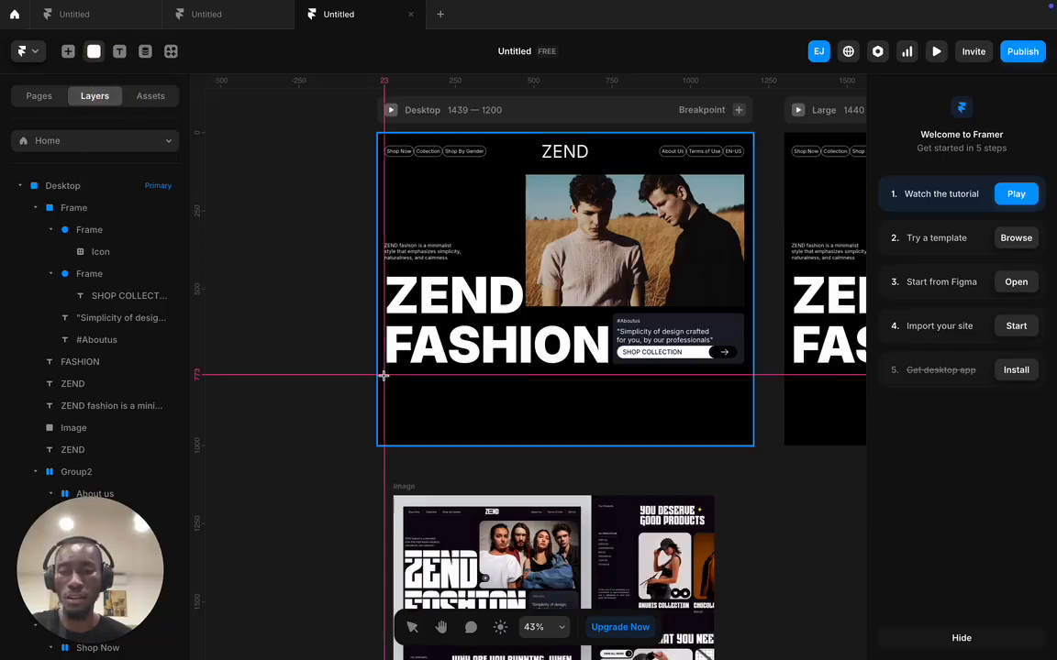
- Draw a full-width 1210×87 bar inside Desktop just below the FASHION heading
{"action": "left_click_drag", "start_coordinate": [373, 368], "coordinate": [754, 394]}
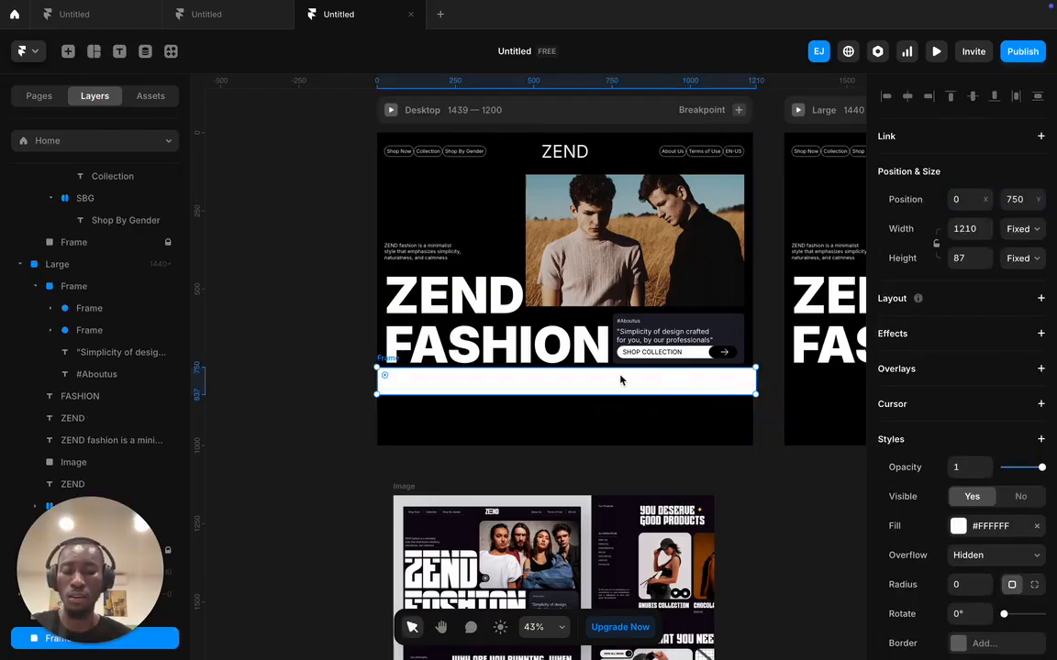
{"action": "left_click_drag", "start_coordinate": [610, 382], "coordinate": [435, 393]}
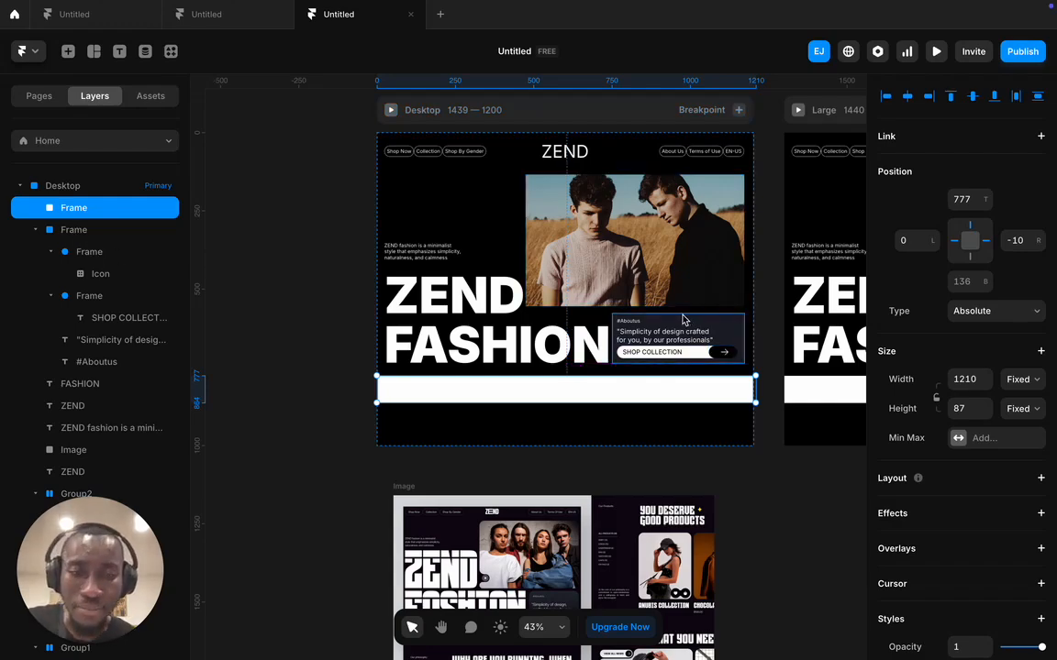
{"action": "scroll", "coordinate": [683, 319], "scroll_direction": "up", "scroll_amount": 3}
{"action": "scroll", "coordinate": [526, 416], "scroll_direction": "down", "scroll_amount": 5}
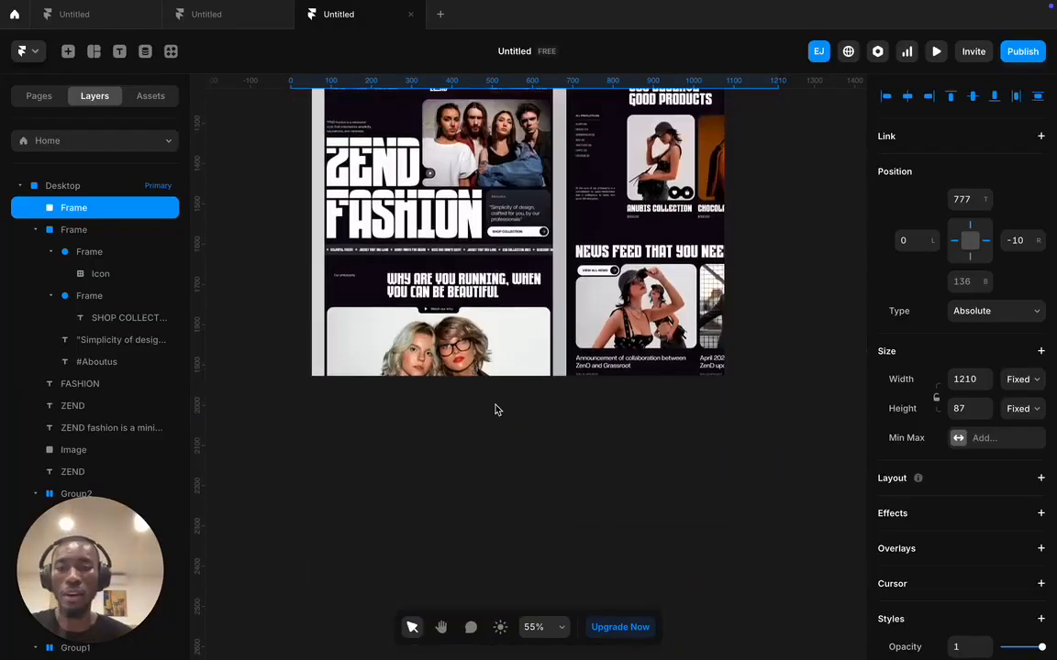
{"action": "scroll", "coordinate": [486, 404], "scroll_direction": "up", "scroll_amount": 3}
{"action": "scroll", "coordinate": [477, 400], "scroll_direction": "up", "scroll_amount": 4}
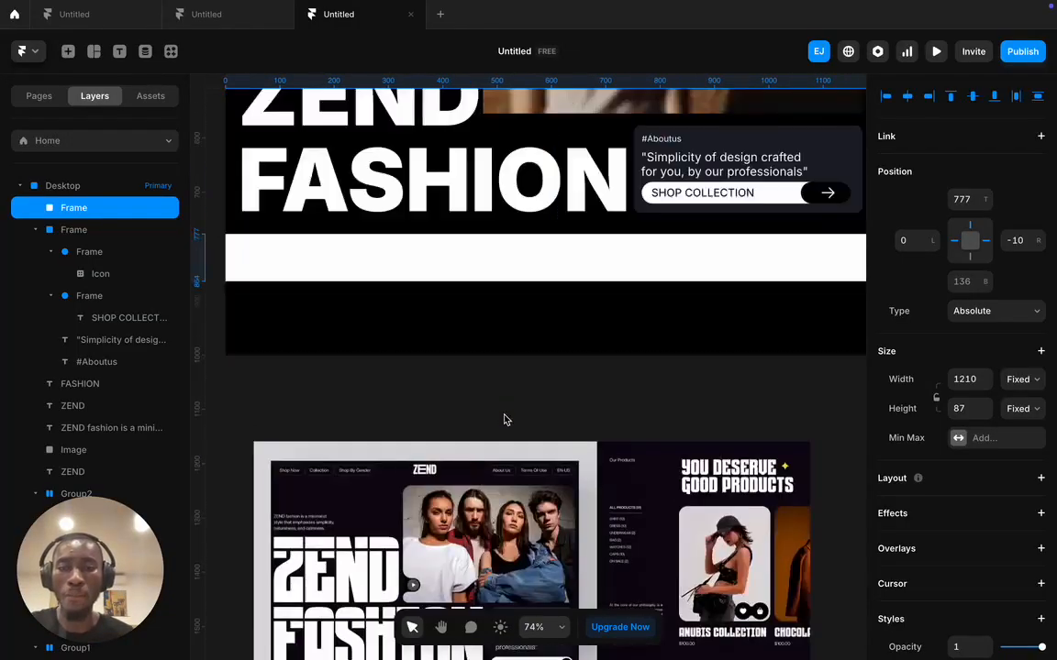
- Fill the bar with the About-us card's dark colour #1D1E2A using the eyedropper
{"action": "key", "text": "i"}
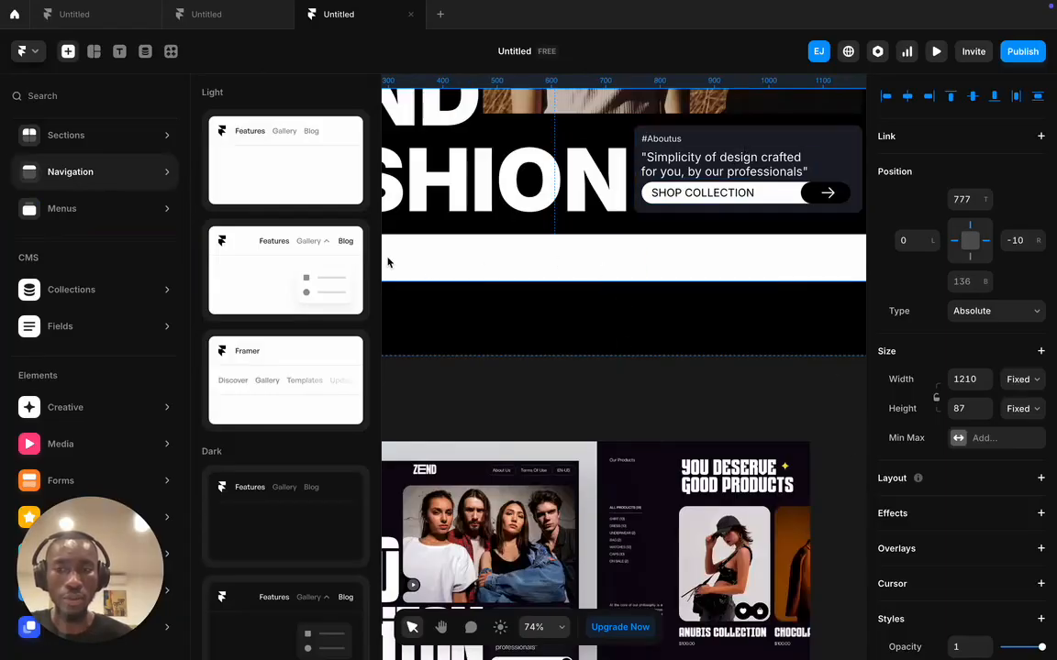
{"action": "left_click", "coordinate": [542, 448]}
{"action": "left_click", "coordinate": [530, 270]}
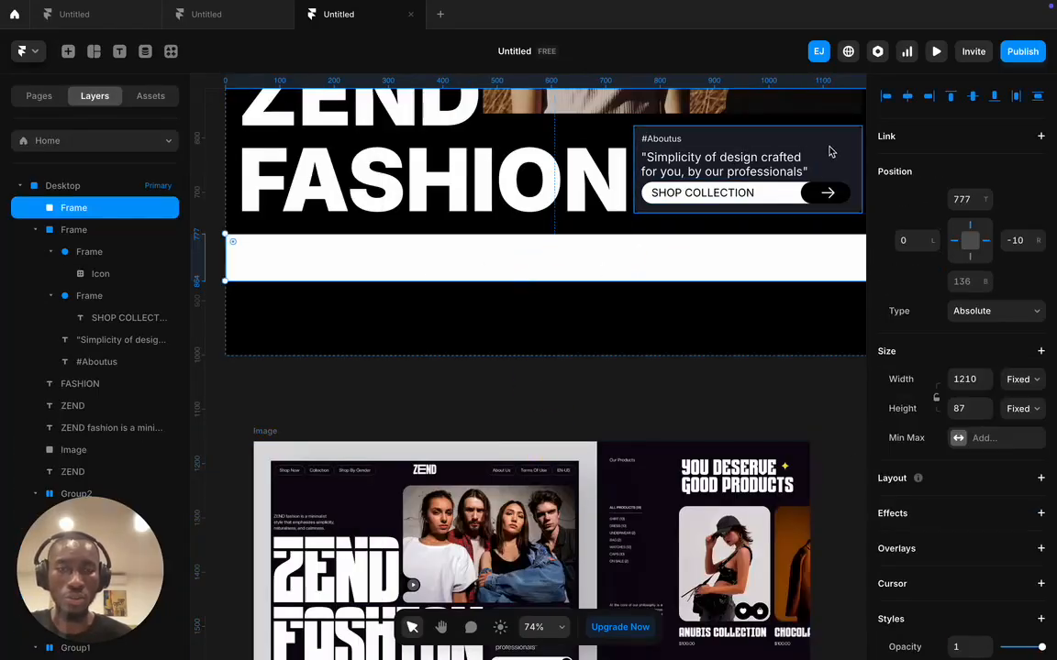
{"action": "scroll", "coordinate": [959, 550], "scroll_direction": "down", "scroll_amount": 3}
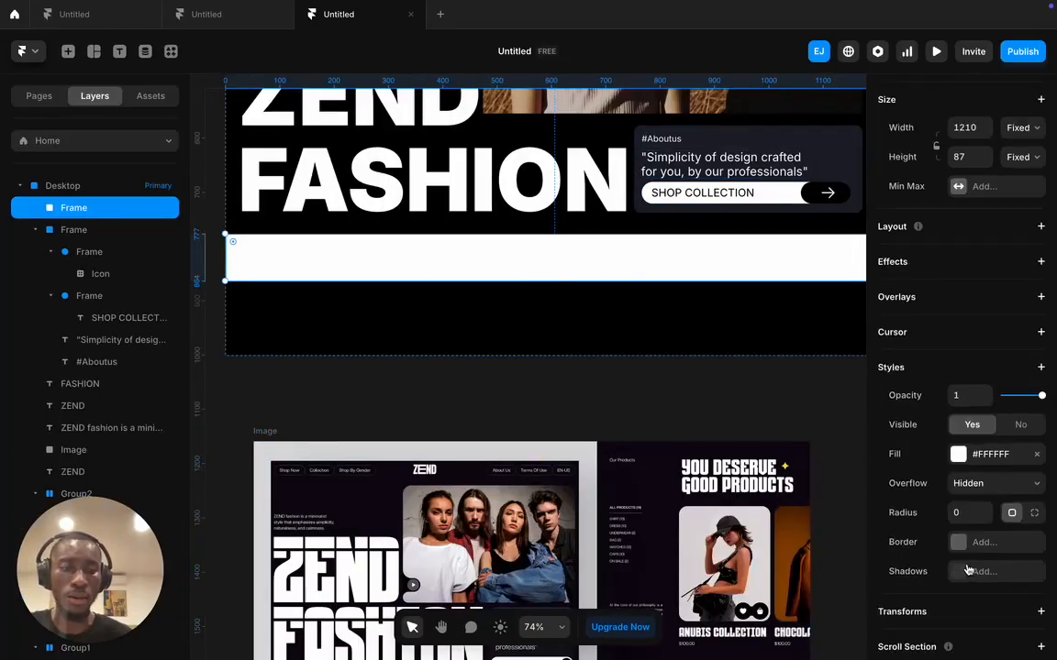
{"action": "left_click", "coordinate": [958, 454]}
{"action": "left_click", "coordinate": [821, 564]}
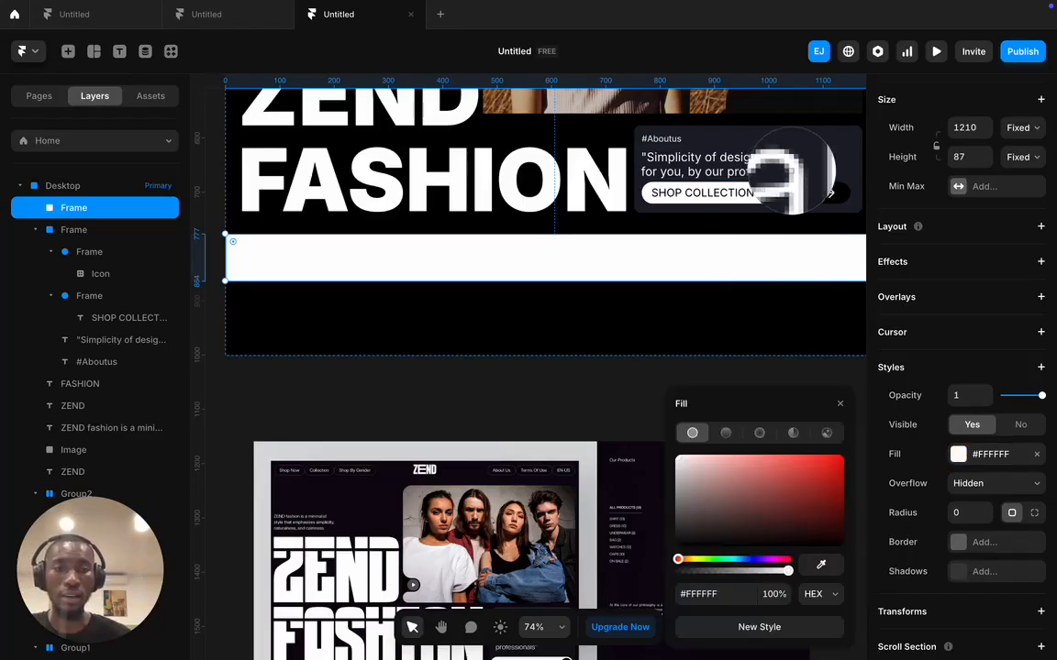
{"action": "left_click", "coordinate": [819, 139]}
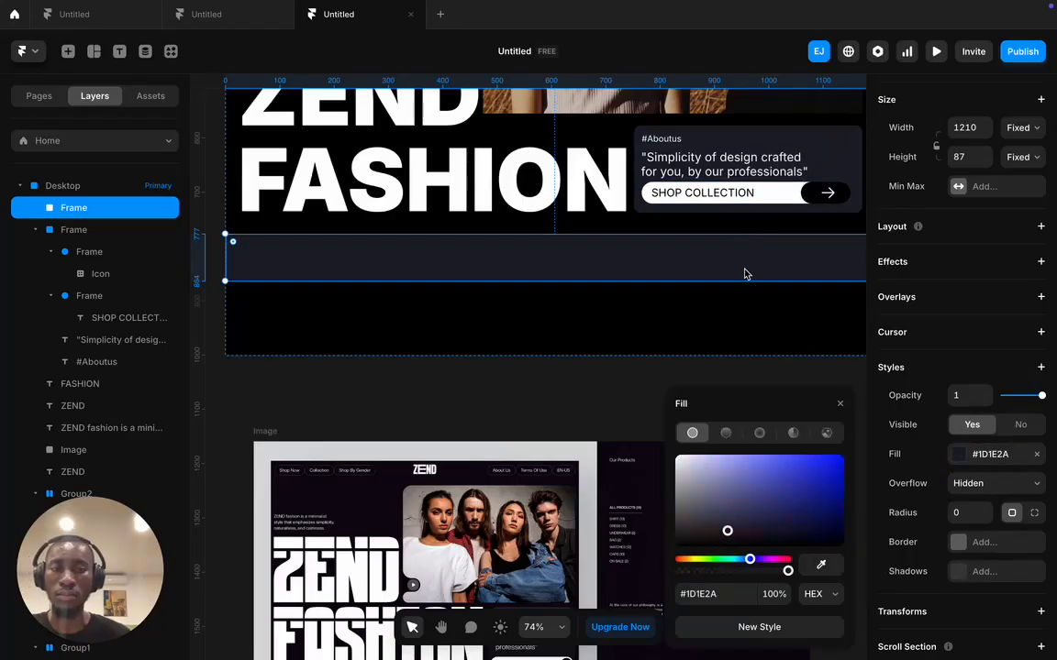
{"action": "left_click", "coordinate": [729, 369]}
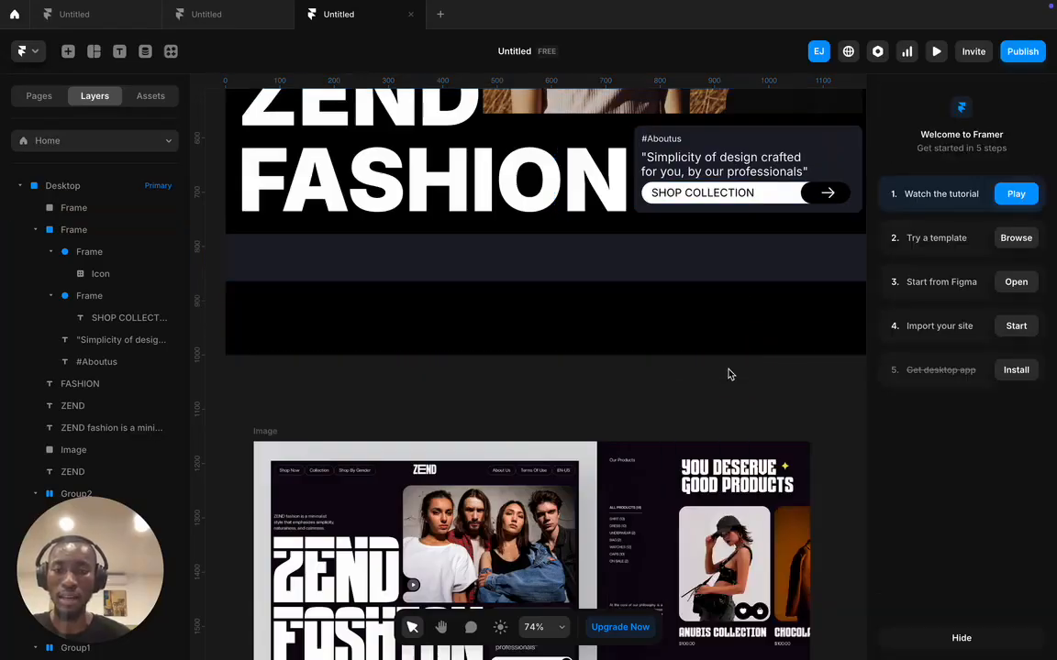
- Add a text layer in the dark strip reading 'Colorful tshirt'
{"action": "scroll", "coordinate": [694, 380], "scroll_direction": "up", "scroll_amount": 2}
{"action": "key", "text": "t"}
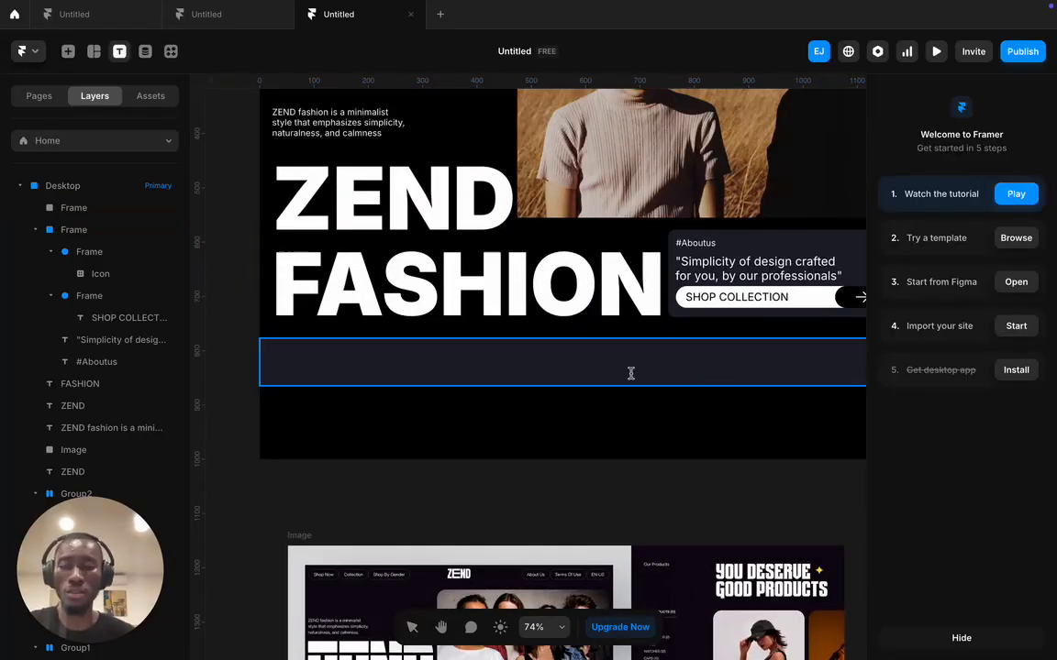
{"action": "scroll", "coordinate": [479, 369], "scroll_direction": "down", "scroll_amount": 3}
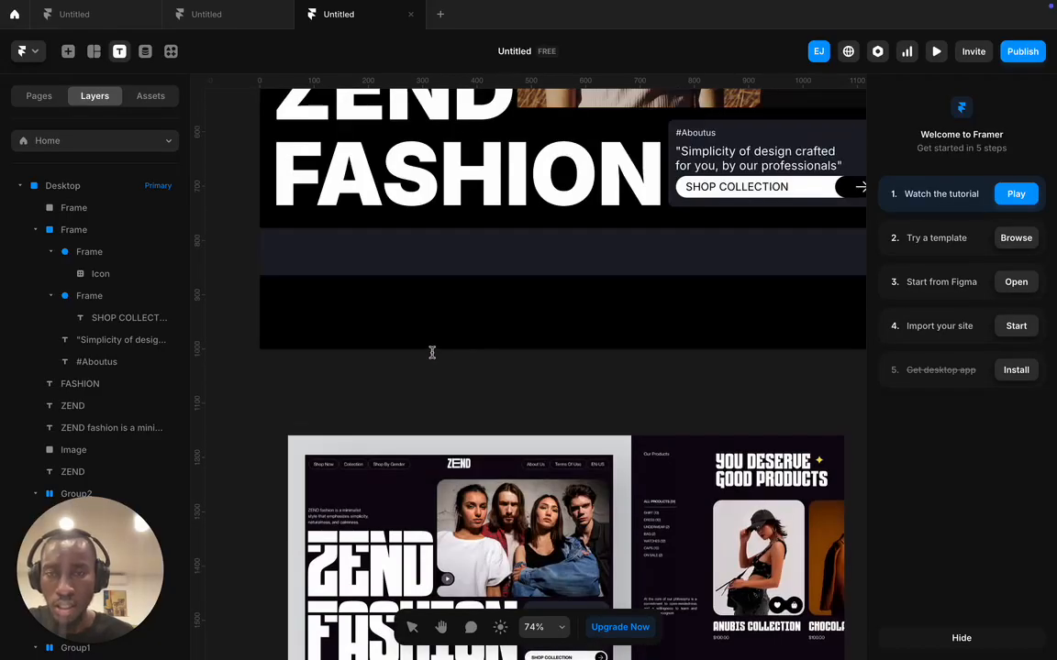
{"action": "scroll", "coordinate": [432, 352], "scroll_direction": "up", "scroll_amount": 5}
{"action": "left_click", "coordinate": [353, 453]}
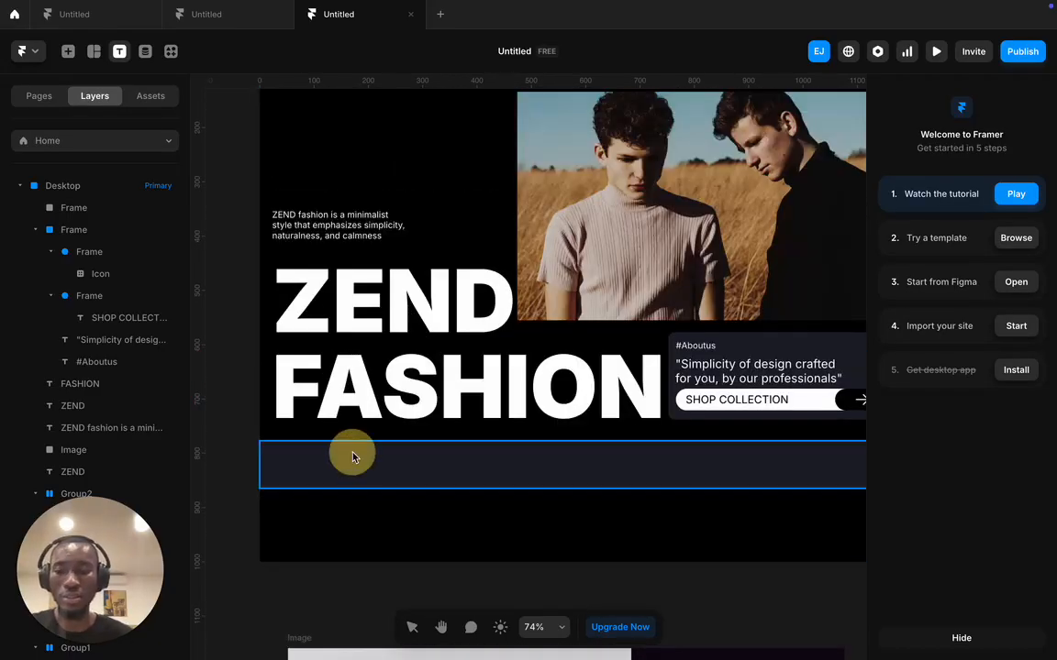
{"action": "type", "text": "Fast,"}
{"action": "scroll", "coordinate": [364, 457], "scroll_direction": "down", "scroll_amount": 8}
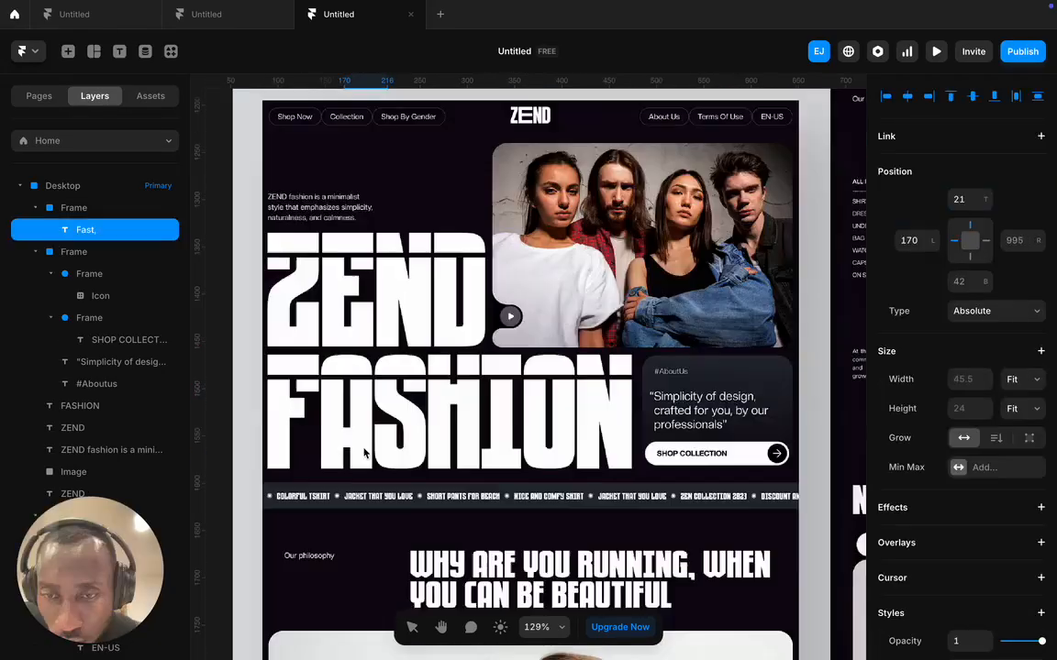
{"action": "scroll", "coordinate": [364, 457], "scroll_direction": "up", "scroll_amount": 8}
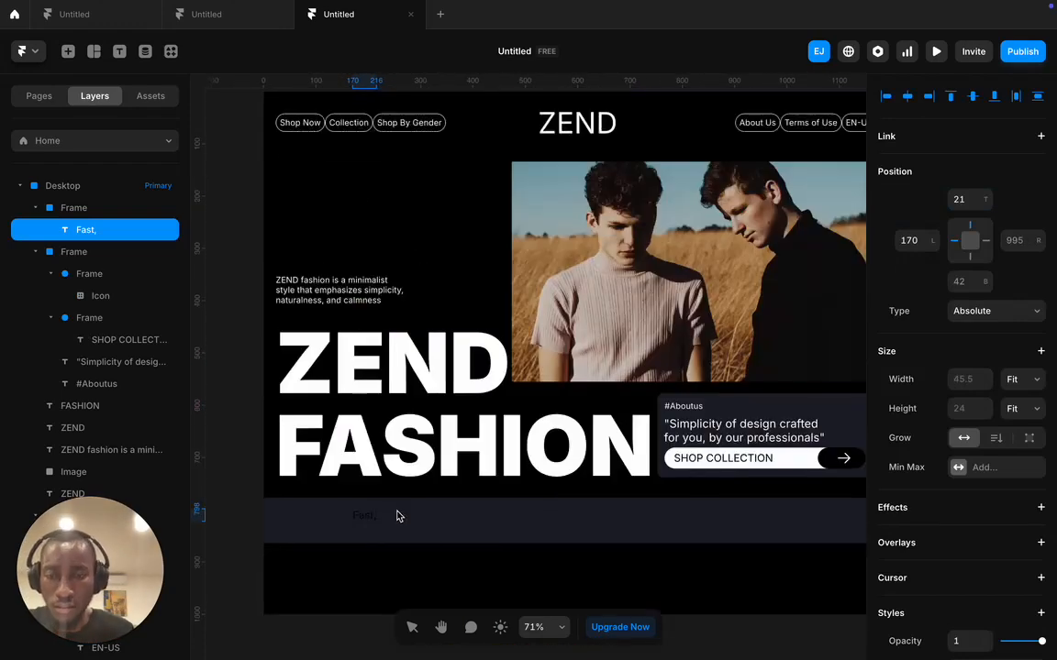
{"action": "key", "text": "Return"}
{"action": "type", "text": "Co"}
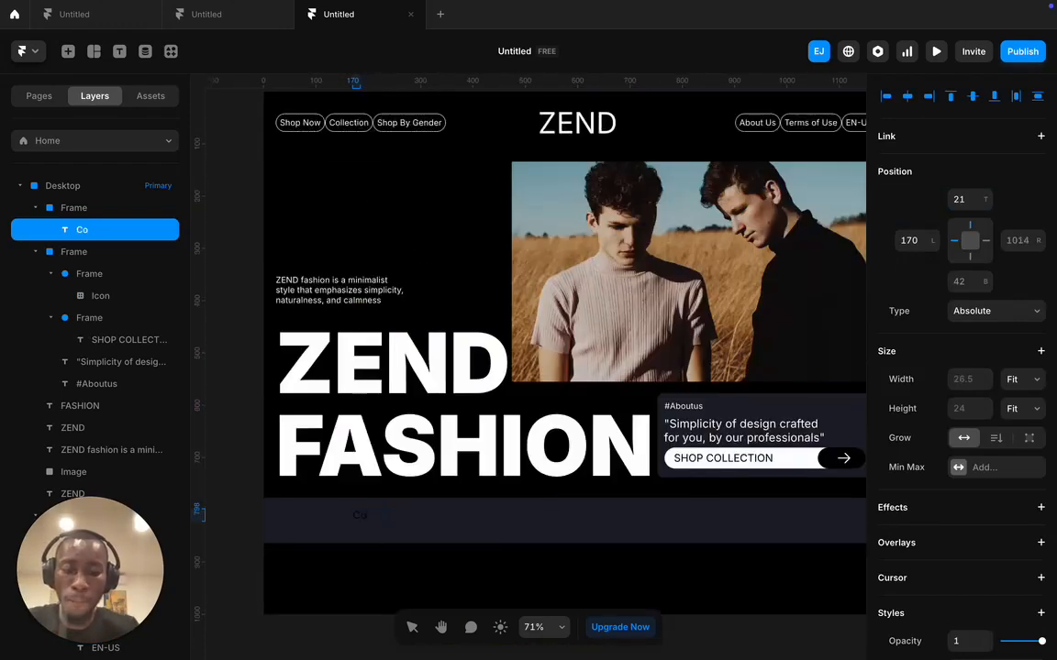
{"action": "type", "text": "lorful"}
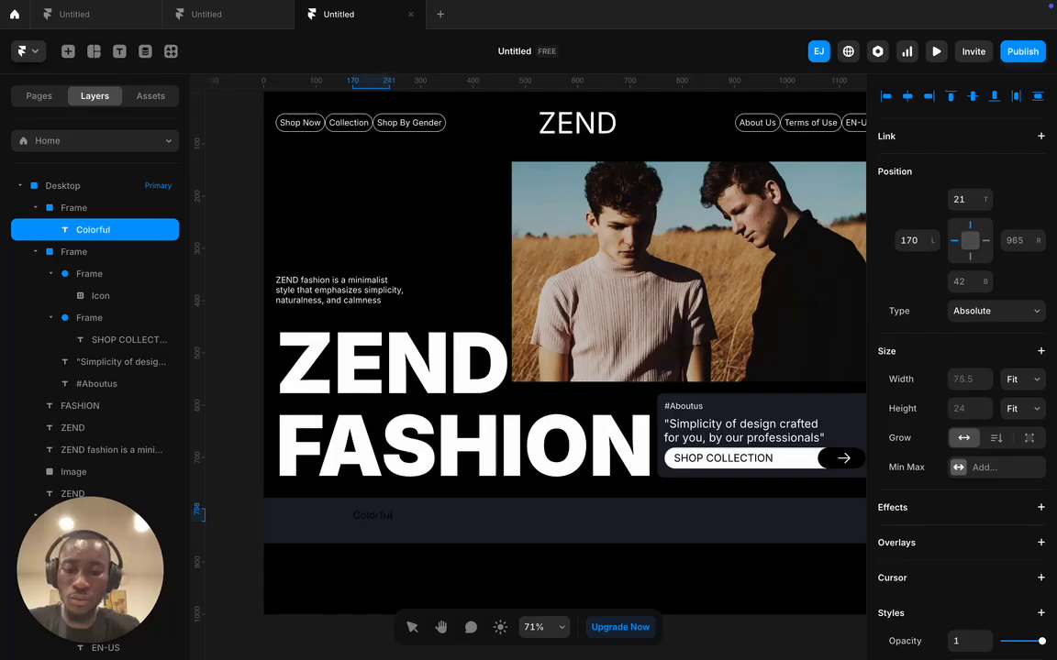
{"action": "type", "text": " tshiu"}
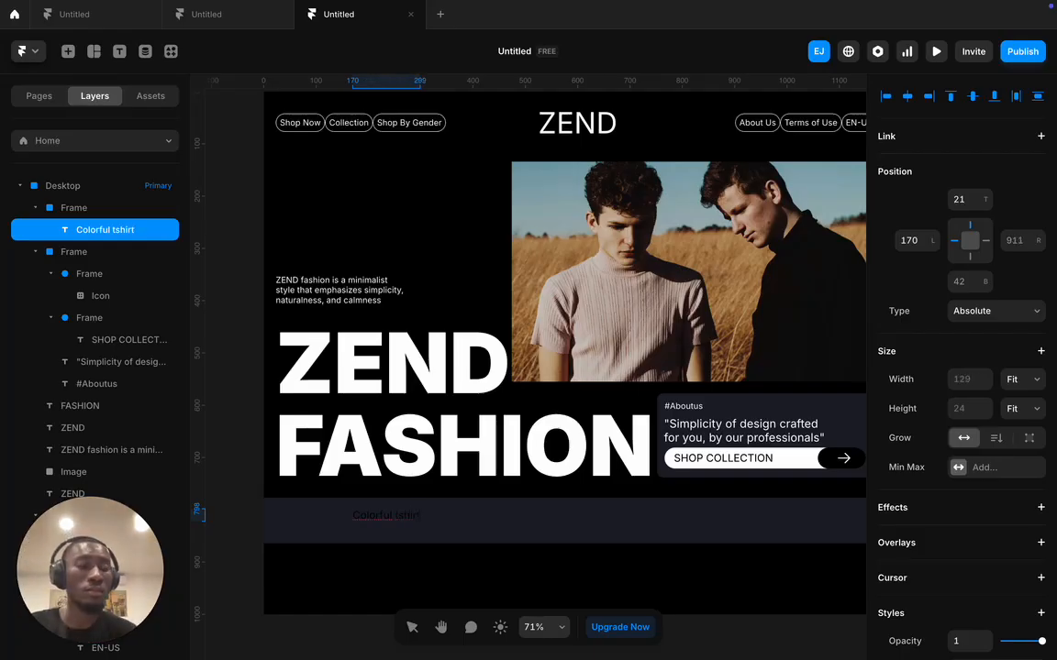
- Make the Colorful tshirt text white (#FFFFFF)
{"action": "triple_click", "coordinate": [397, 511]}
{"action": "scroll", "coordinate": [1015, 524], "scroll_direction": "down", "scroll_amount": 3}
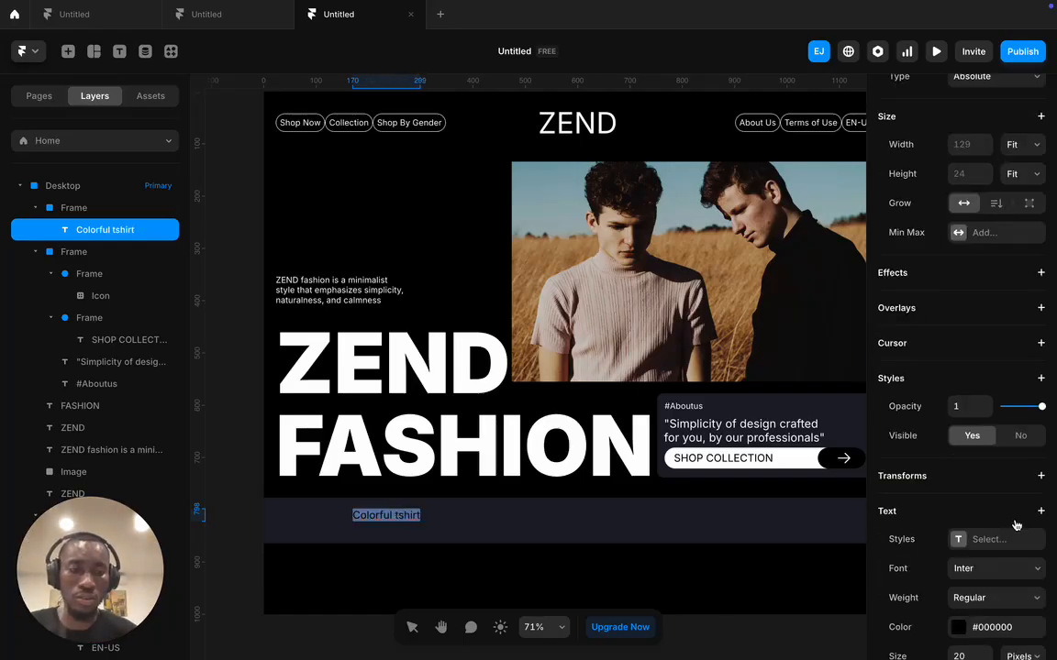
{"action": "left_click", "coordinate": [960, 628]}
{"action": "left_click_drag", "start_coordinate": [722, 543], "coordinate": [579, 351]}
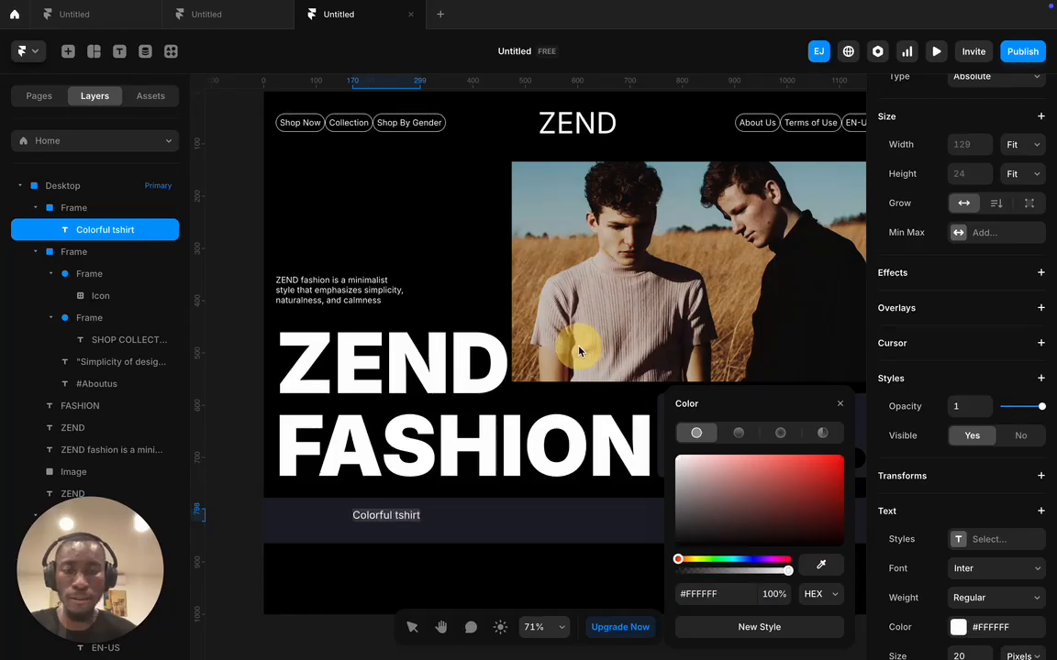
- Move the Colorful tshirt text left and prefix it with '-' as a bullet item
{"action": "left_click", "coordinate": [455, 507]}
{"action": "left_click_drag", "start_coordinate": [396, 517], "coordinate": [323, 521]}
{"action": "double_click", "coordinate": [303, 520]}
{"action": "left_click", "coordinate": [281, 521]}
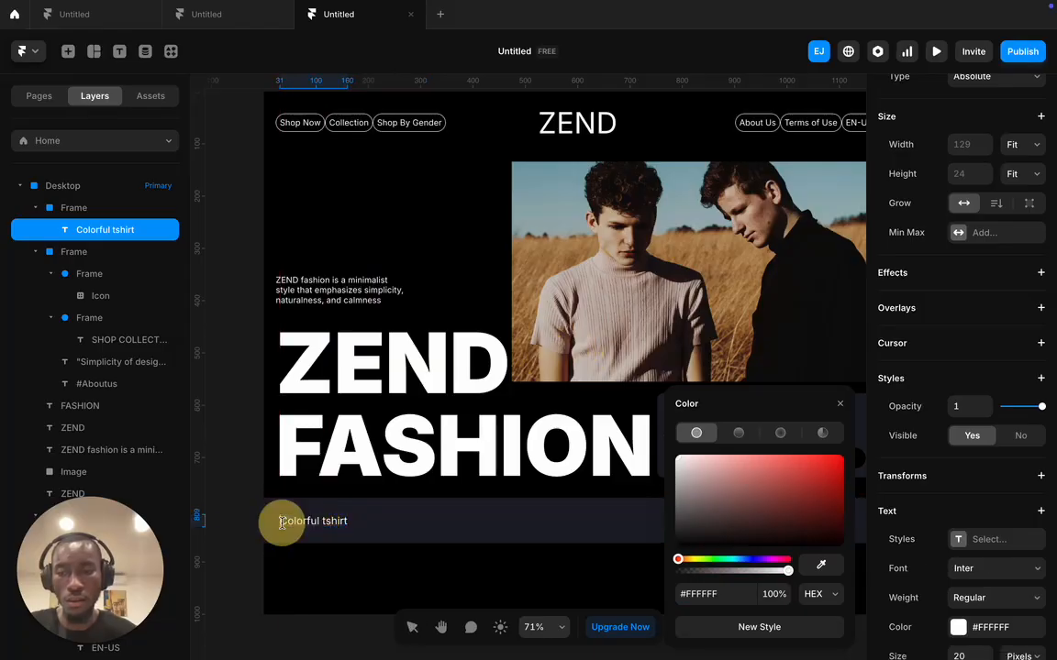
{"action": "type", "text": "-"}
{"action": "left_click", "coordinate": [416, 530]}
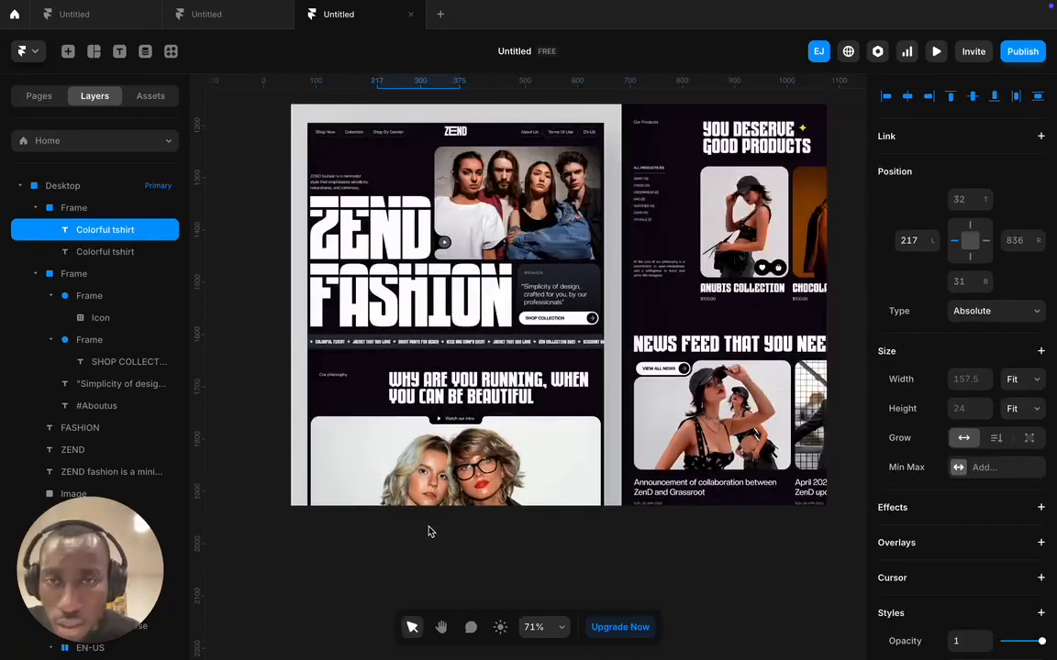
- Retype the duplicated Colorful tshirt item as 'Jacket that you love'
{"action": "scroll", "coordinate": [364, 342], "scroll_direction": "up", "scroll_amount": 6}
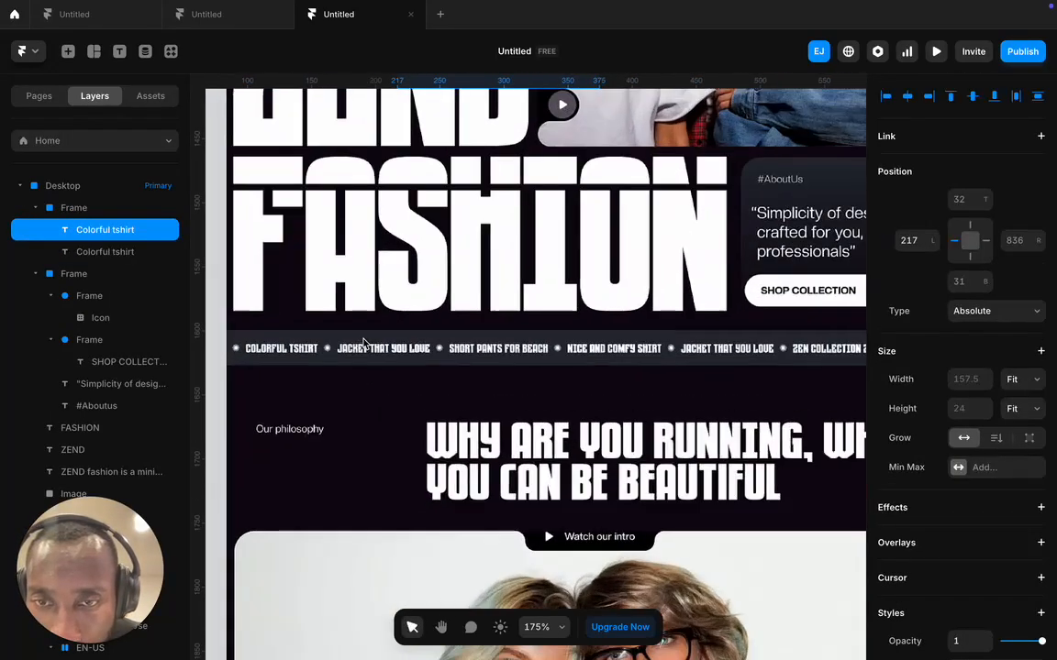
{"action": "scroll", "coordinate": [364, 342], "scroll_direction": "down", "scroll_amount": 10}
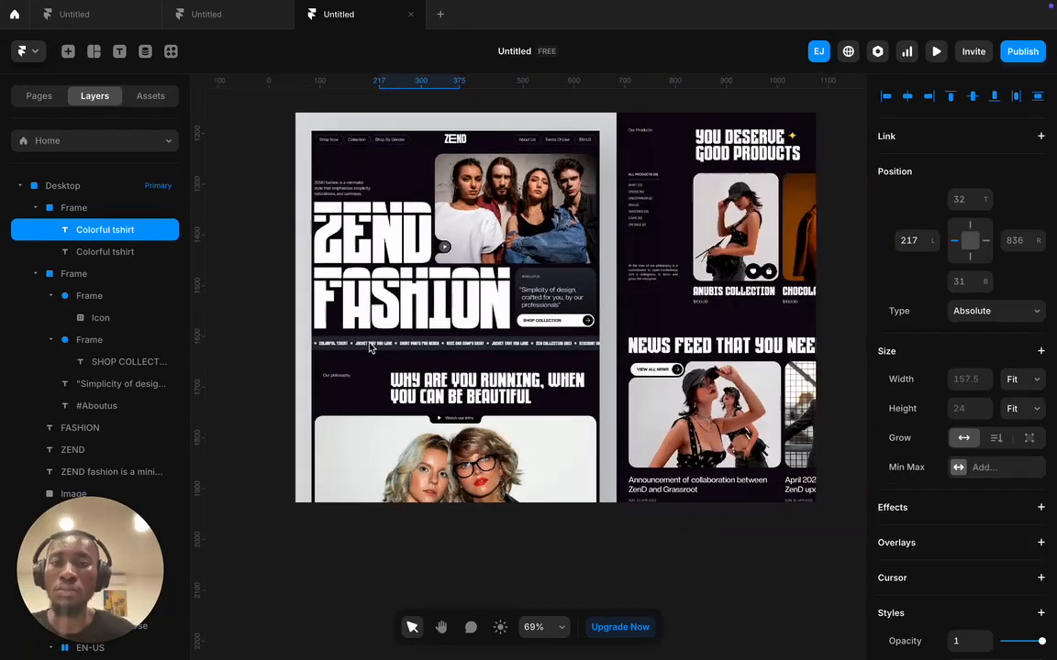
{"action": "scroll", "coordinate": [397, 374], "scroll_direction": "up", "scroll_amount": 4}
{"action": "scroll", "coordinate": [417, 428], "scroll_direction": "up", "scroll_amount": 4}
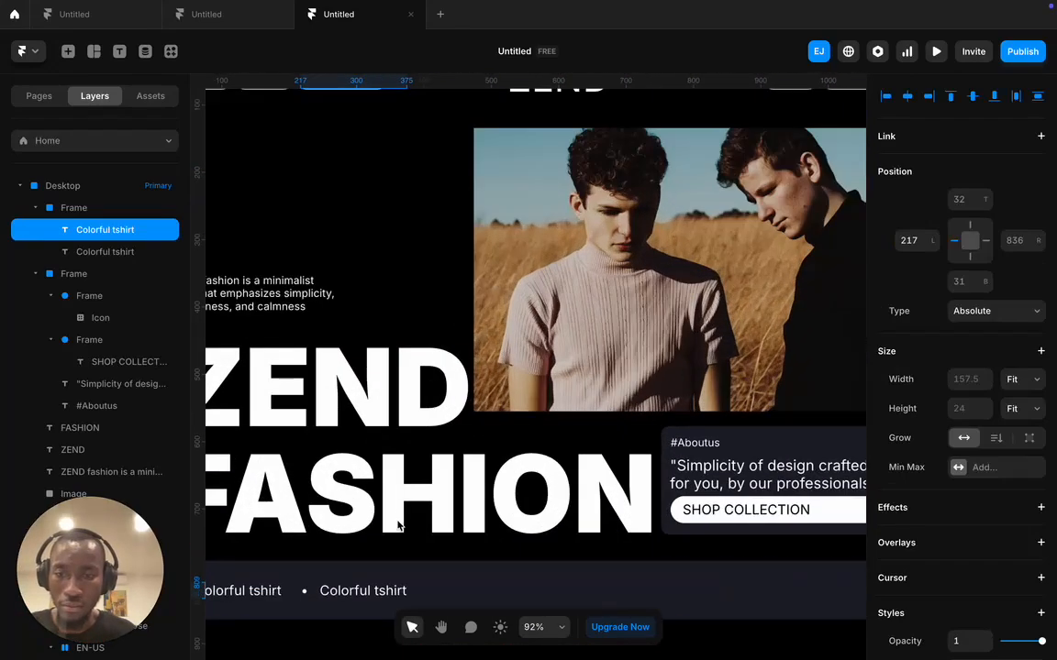
{"action": "double_click", "coordinate": [371, 591]}
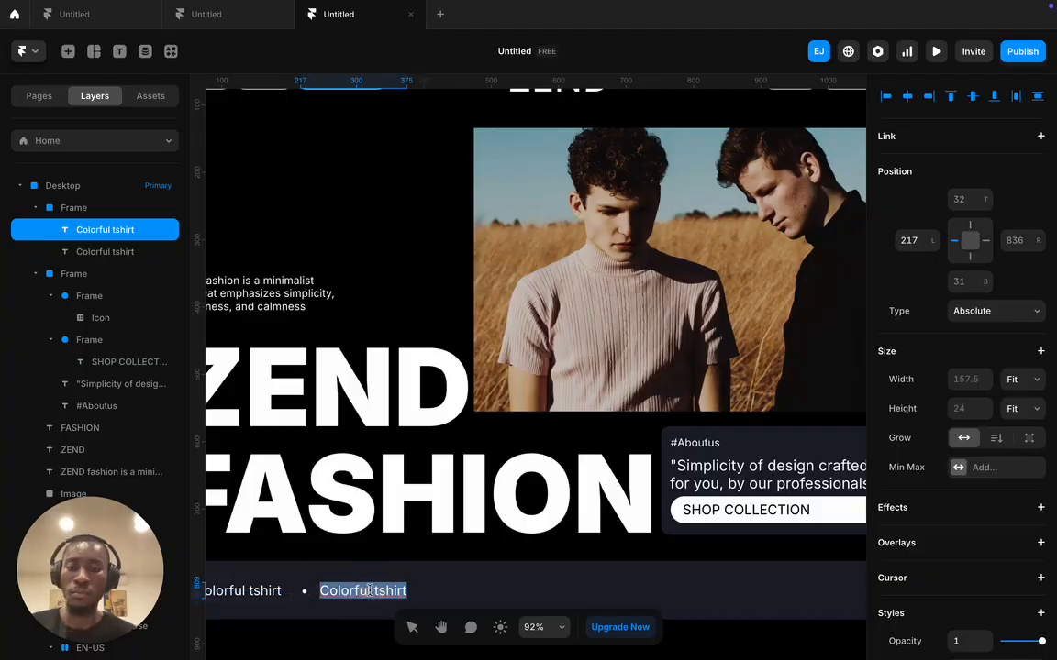
{"action": "type", "text": "Jacke"}
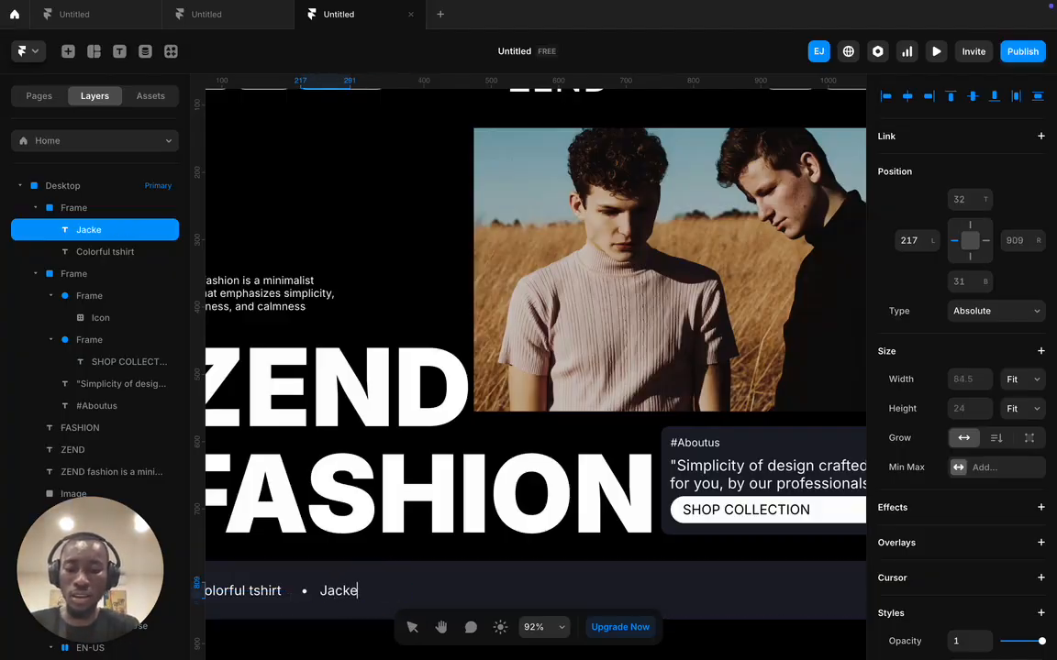
{"action": "type", "text": "t that you love"}
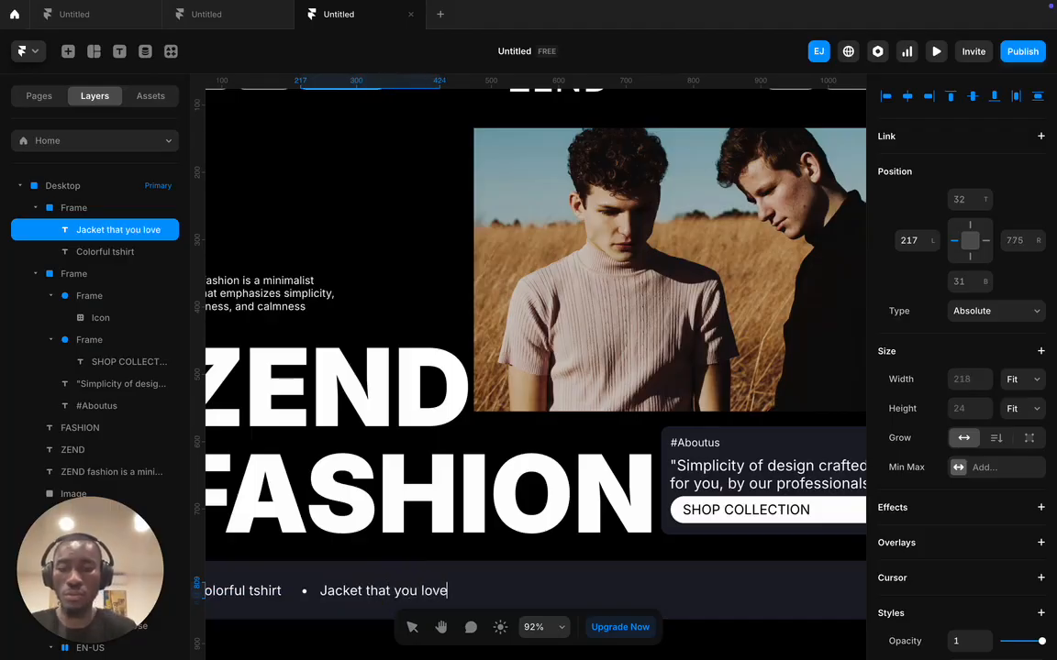
{"action": "left_click", "coordinate": [488, 562]}
- Add a copy further right in the strip reading 'Short Pant for beach'
{"action": "left_click_drag", "start_coordinate": [428, 590], "coordinate": [585, 585], "text": "alt"}
{"action": "scroll", "coordinate": [584, 586], "scroll_direction": "down", "scroll_amount": 10}
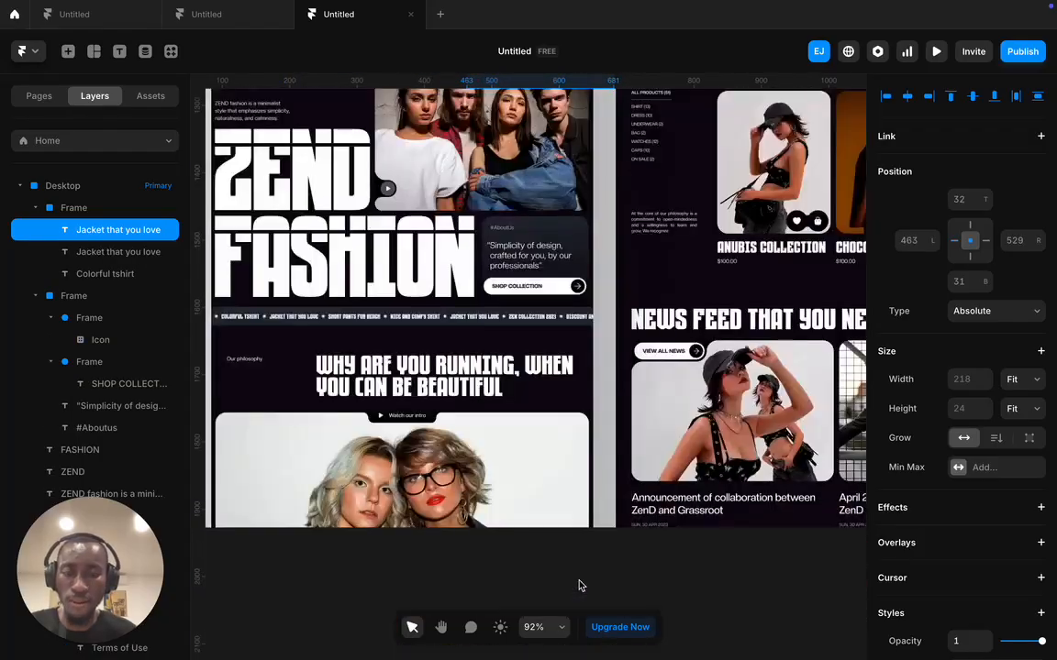
{"action": "scroll", "coordinate": [338, 353], "scroll_direction": "up", "scroll_amount": 3}
{"action": "scroll", "coordinate": [337, 354], "scroll_direction": "down", "scroll_amount": 5}
{"action": "scroll", "coordinate": [483, 415], "scroll_direction": "up", "scroll_amount": 10}
{"action": "left_click", "coordinate": [504, 420]}
{"action": "double_click", "coordinate": [506, 417]}
{"action": "key", "text": "ctrl+a"}
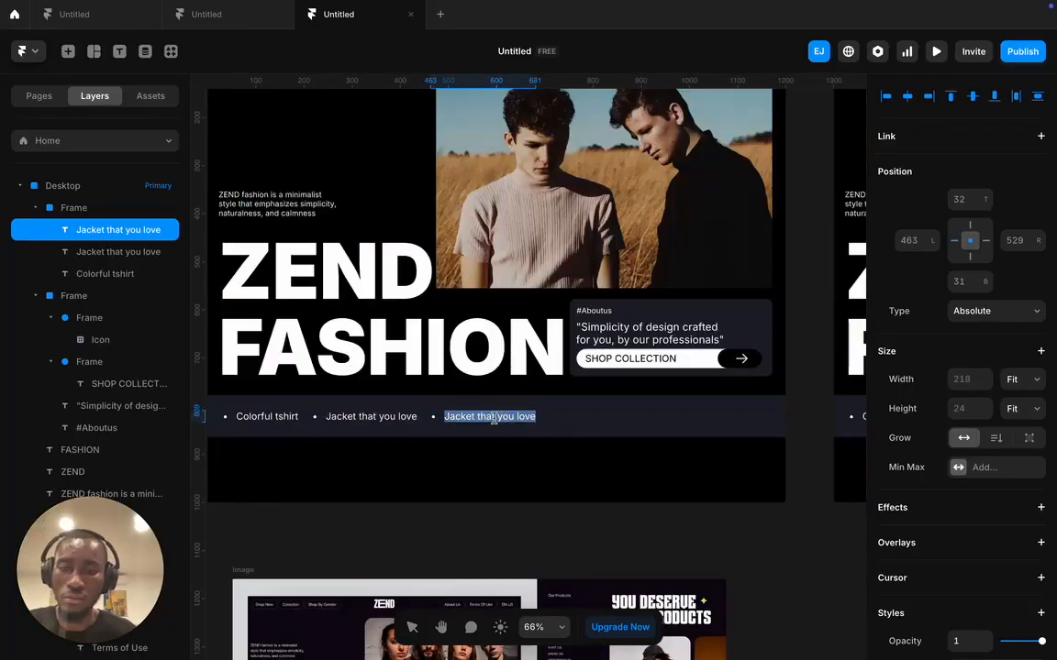
{"action": "type", "text": "Short"}
{"action": "key", "text": "ctrl+z"}
{"action": "double_click", "coordinate": [520, 417]}
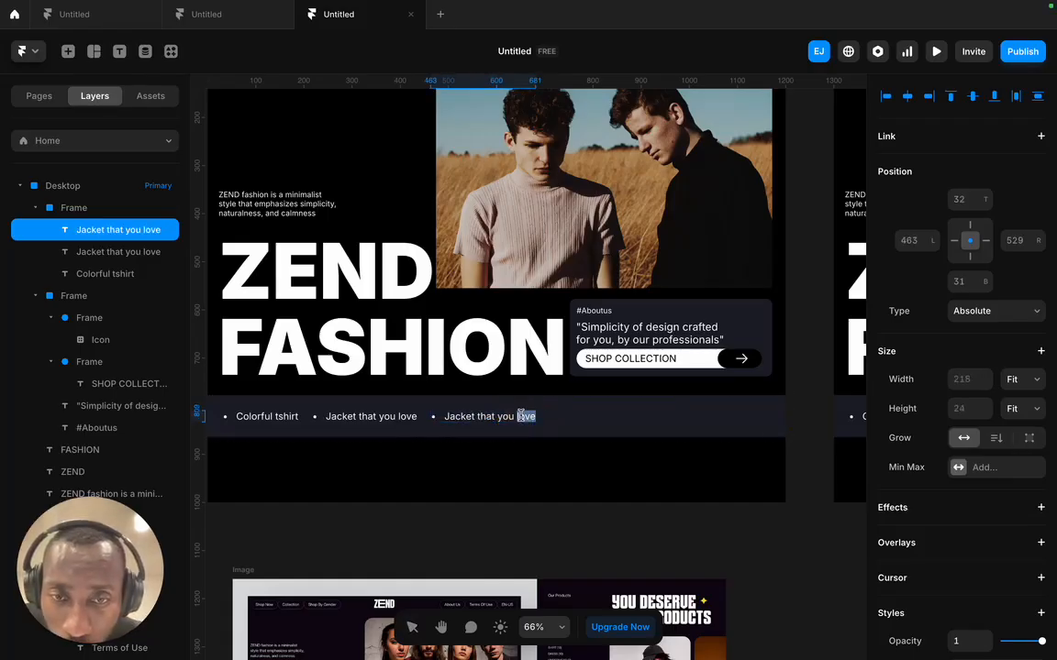
{"action": "key", "text": "BackSpace"}
{"action": "key", "text": "BackSpace"}
{"action": "key", "text": "BackSpace"}
{"action": "key", "text": "BackSpace"}
{"action": "key", "text": "BackSpace"}
{"action": "key", "text": "BackSpace"}
{"action": "key", "text": "BackSpace"}
{"action": "key", "text": "BackSpace"}
{"action": "key", "text": "BackSpace"}
{"action": "key", "text": "BackSpace"}
{"action": "key", "text": "BackSpace"}
{"action": "key", "text": "BackSpace"}
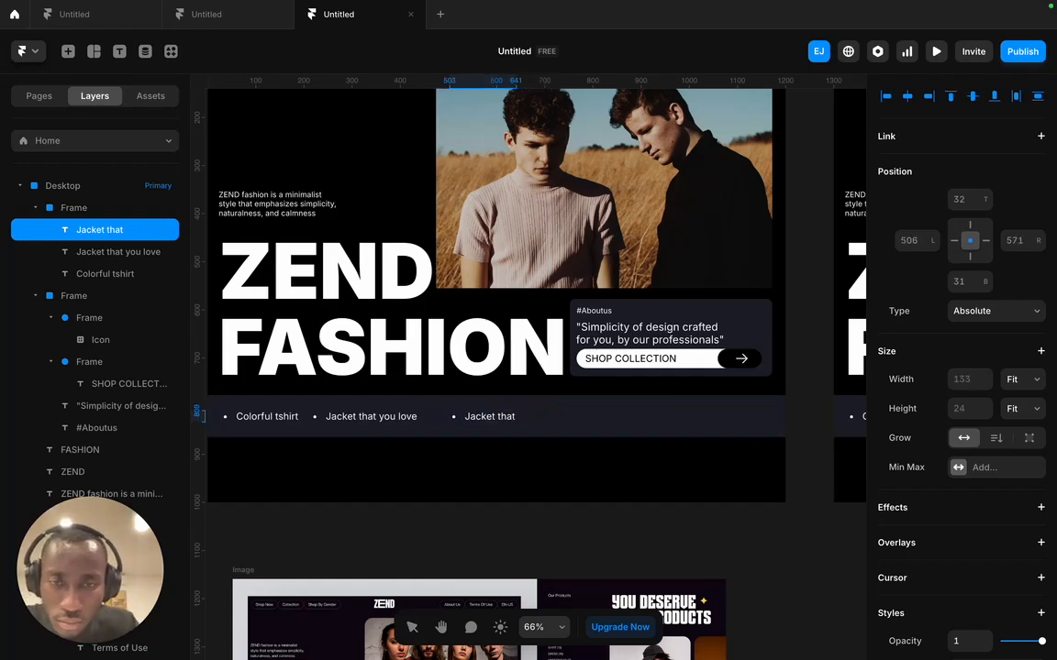
{"action": "key", "text": "BackSpace"}
{"action": "key", "text": "BackSpace"}
{"action": "key", "text": "BackSpace"}
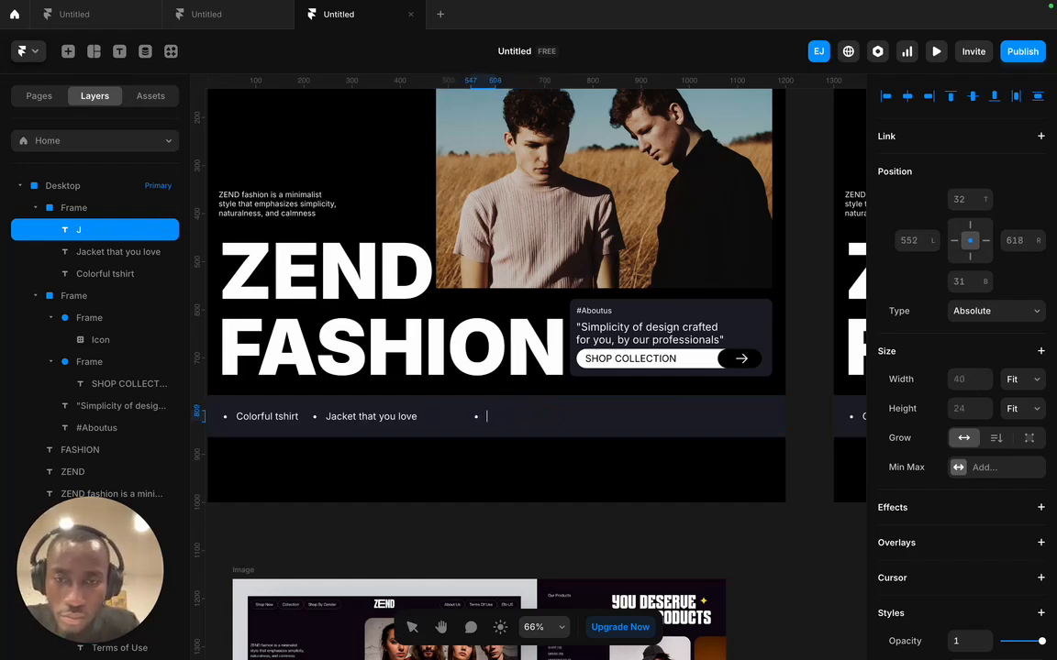
{"action": "type", "text": "Sho"}
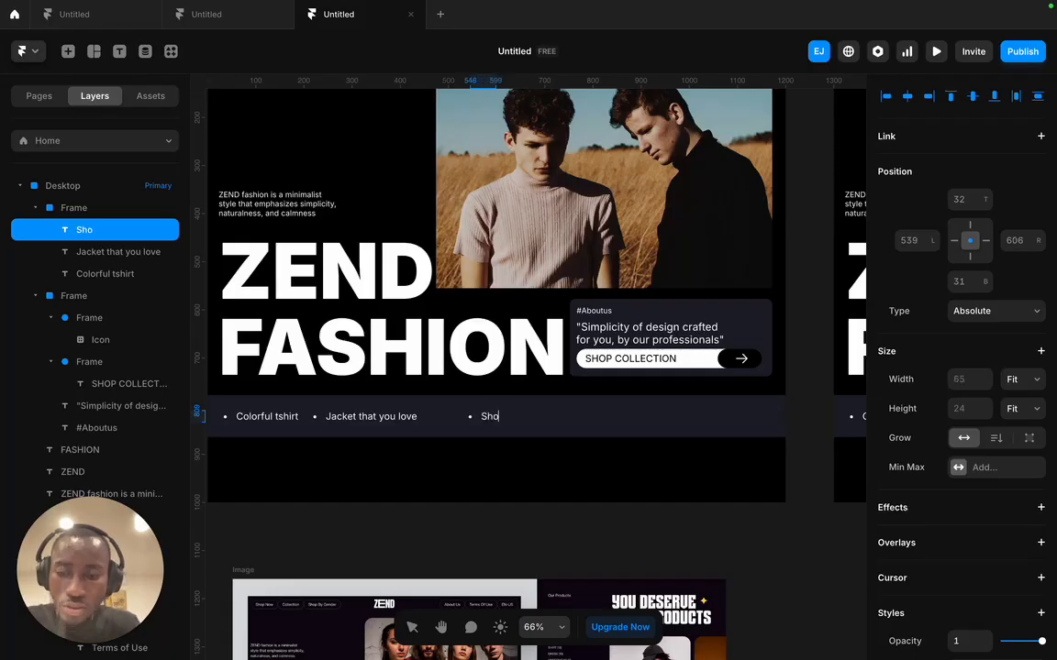
{"action": "type", "text": "rt Pan"}
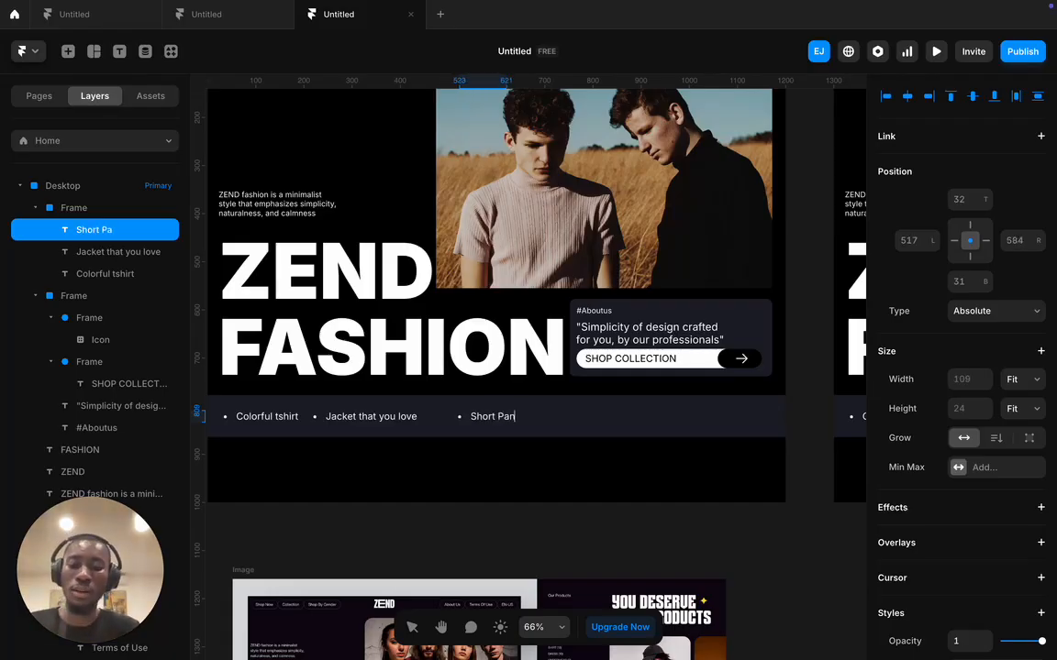
{"action": "type", "text": "t for"}
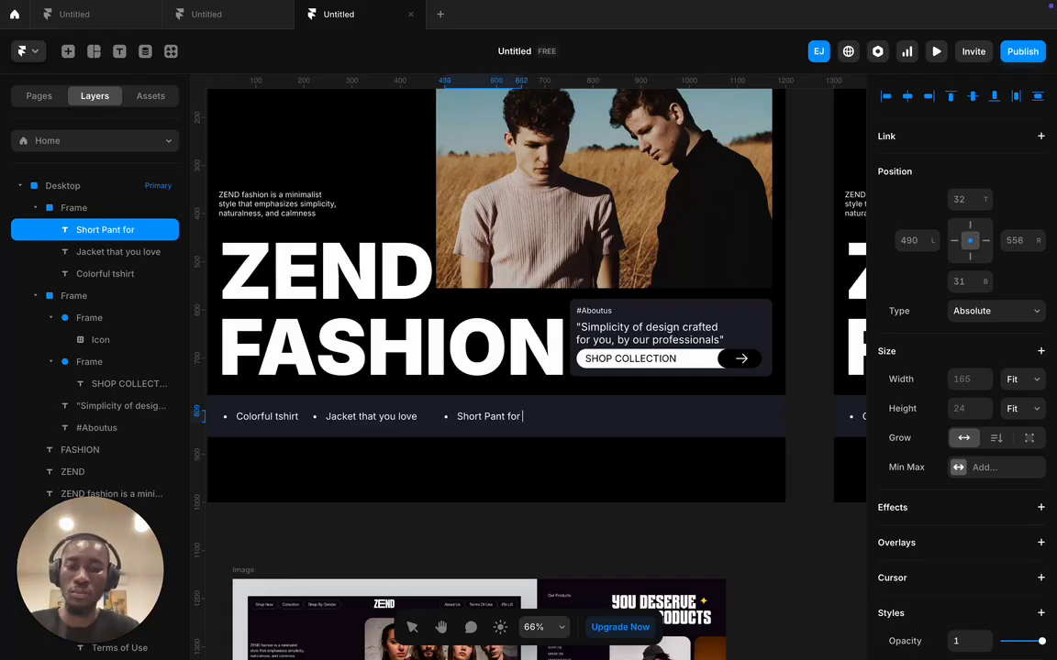
{"action": "type", "text": " beach"}
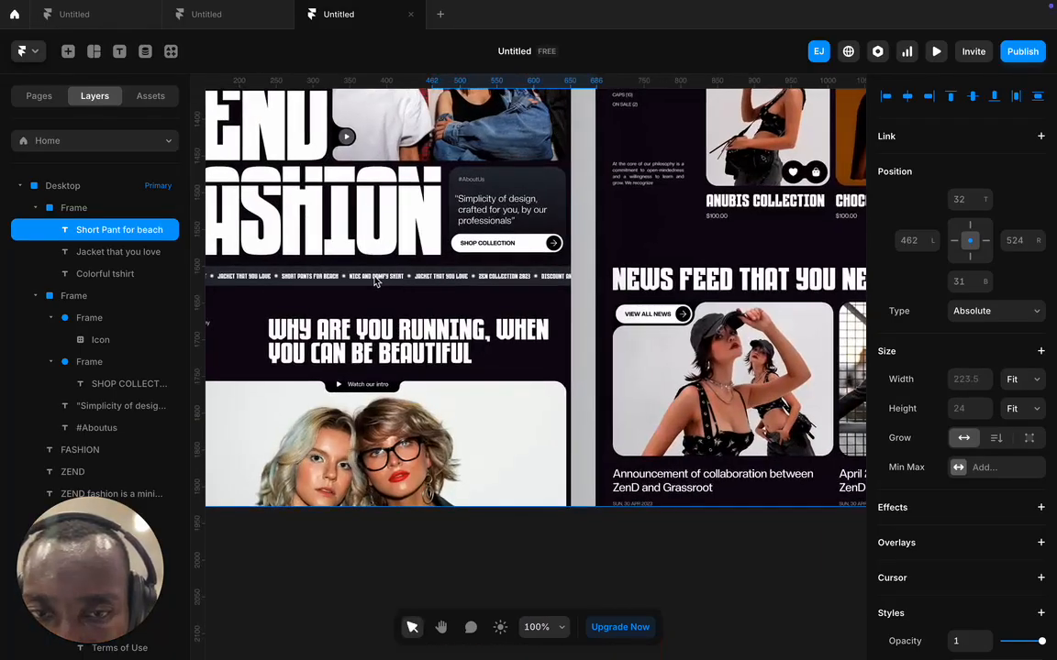
{"action": "scroll", "coordinate": [385, 289], "scroll_direction": "up", "scroll_amount": 11}
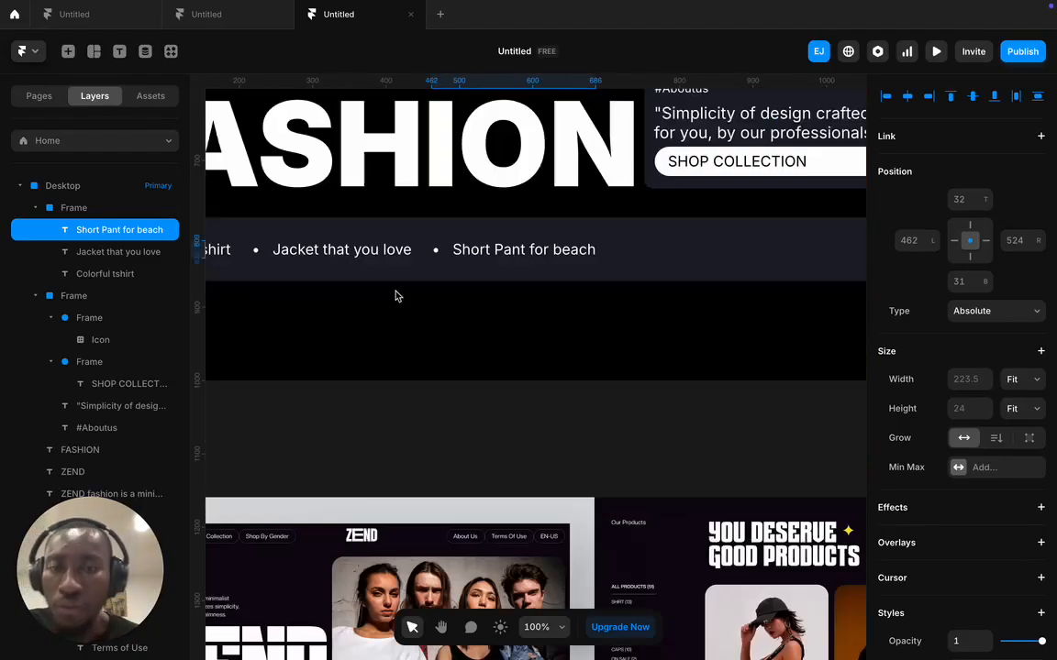
{"action": "scroll", "coordinate": [507, 421], "scroll_direction": "down", "scroll_amount": 4}
- Add a final copy to the right reading 'Nice and Comfy' and deselect it
{"action": "left_click_drag", "start_coordinate": [520, 386], "coordinate": [719, 382]}
{"action": "double_click", "coordinate": [717, 382]}
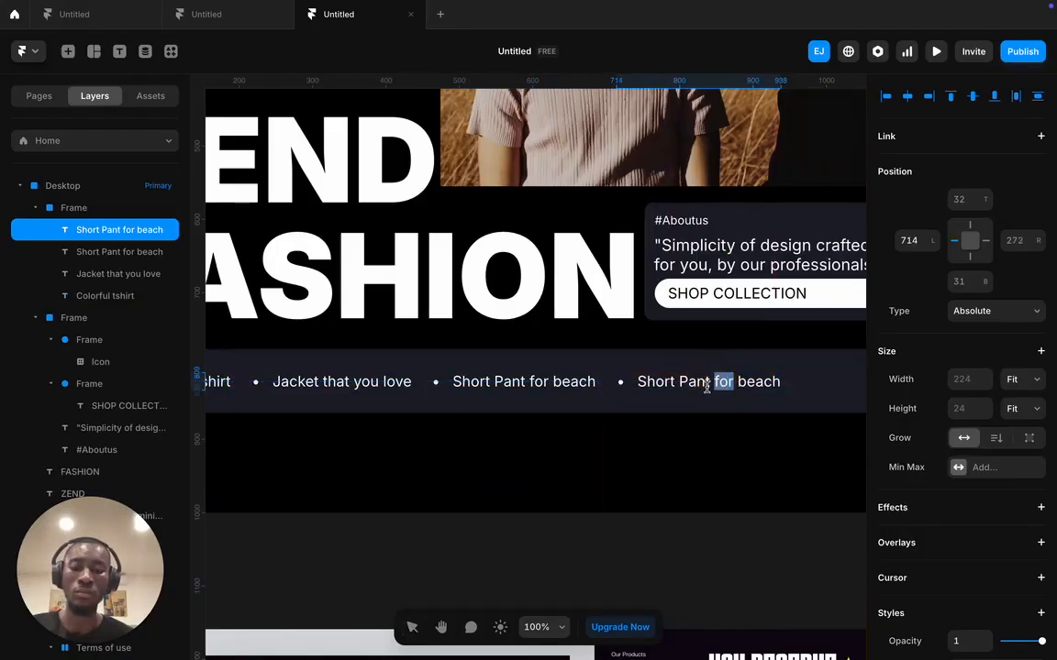
{"action": "left_click", "coordinate": [641, 383]}
{"action": "left_click_drag", "start_coordinate": [637, 384], "coordinate": [798, 387]}
{"action": "type", "text": "Nice a"}
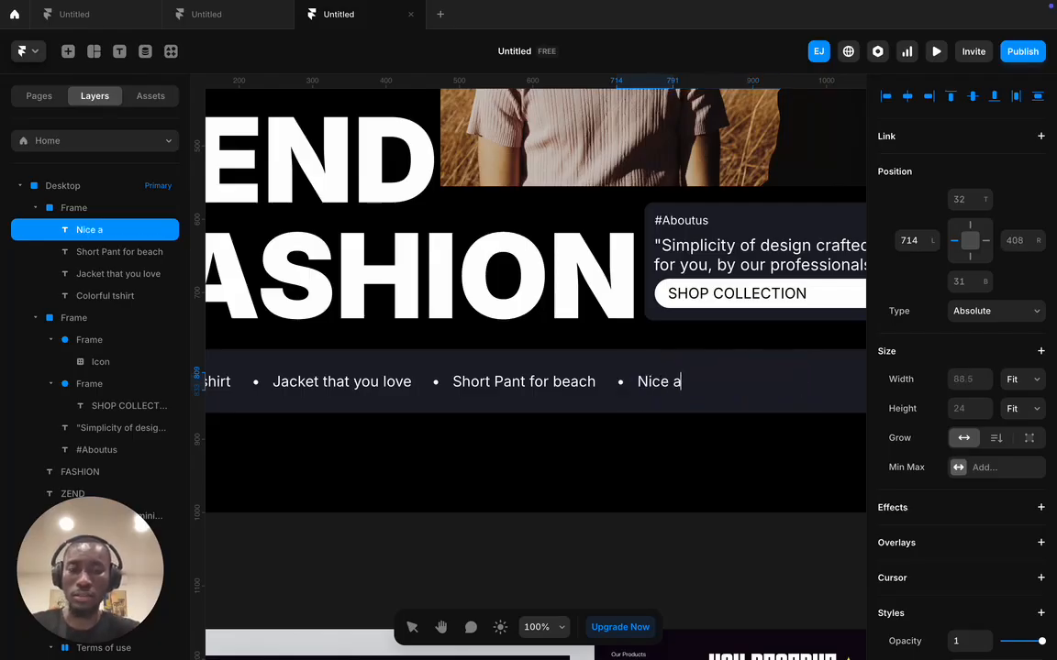
{"action": "type", "text": "nd Comfy"}
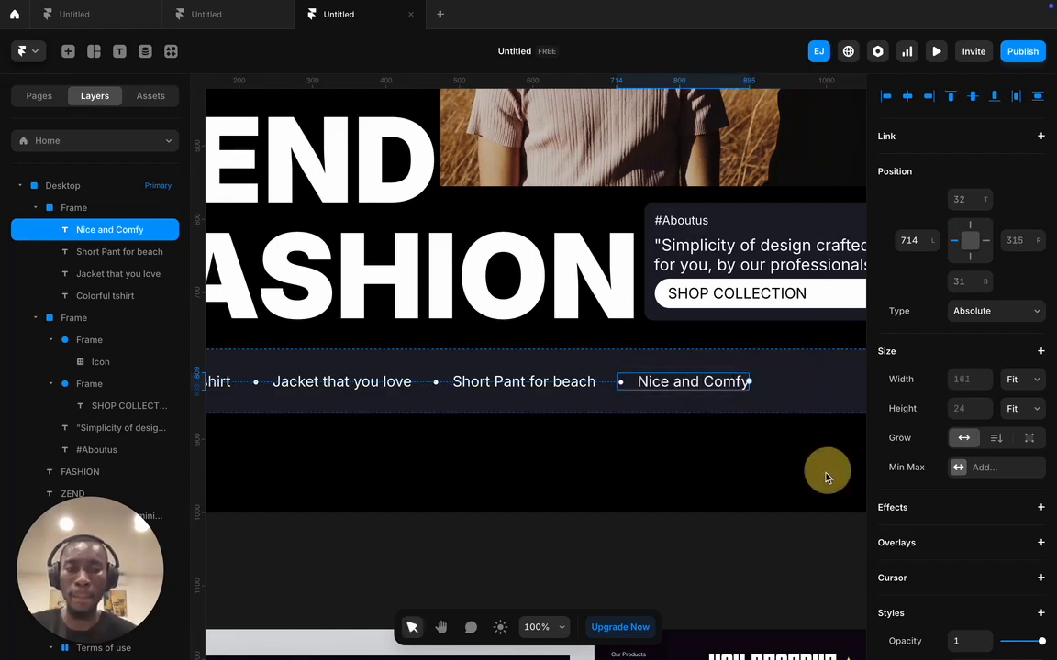
{"action": "left_click", "coordinate": [802, 483]}
{"action": "scroll", "coordinate": [794, 485], "scroll_direction": "up", "scroll_amount": 2}
{"action": "scroll", "coordinate": [795, 485], "scroll_direction": "down", "scroll_amount": 5}
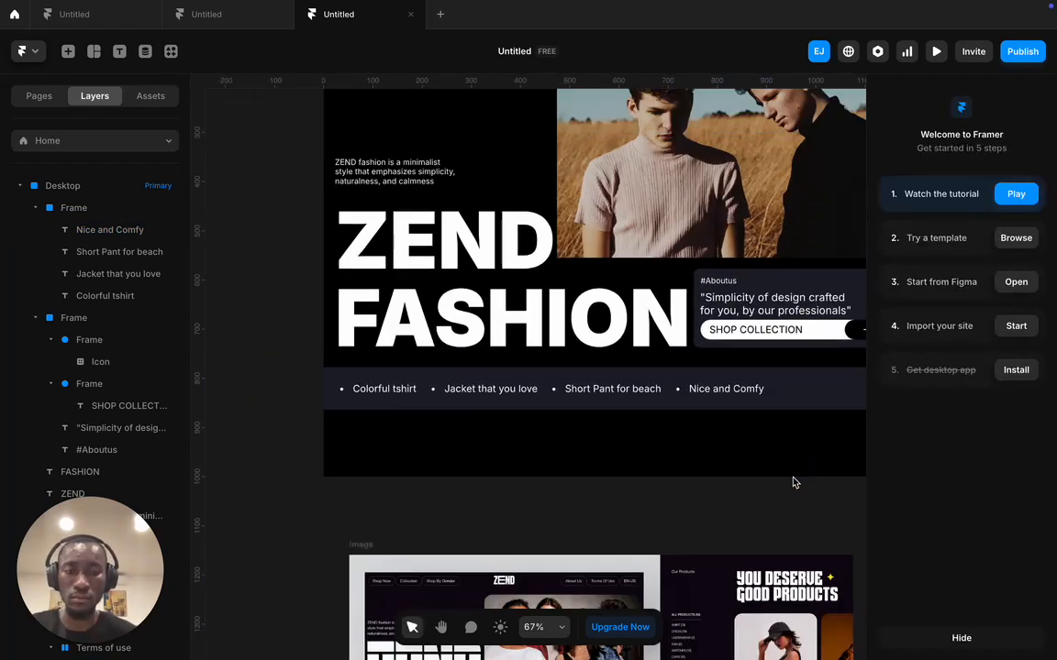
{"action": "left_click", "coordinate": [545, 411]}
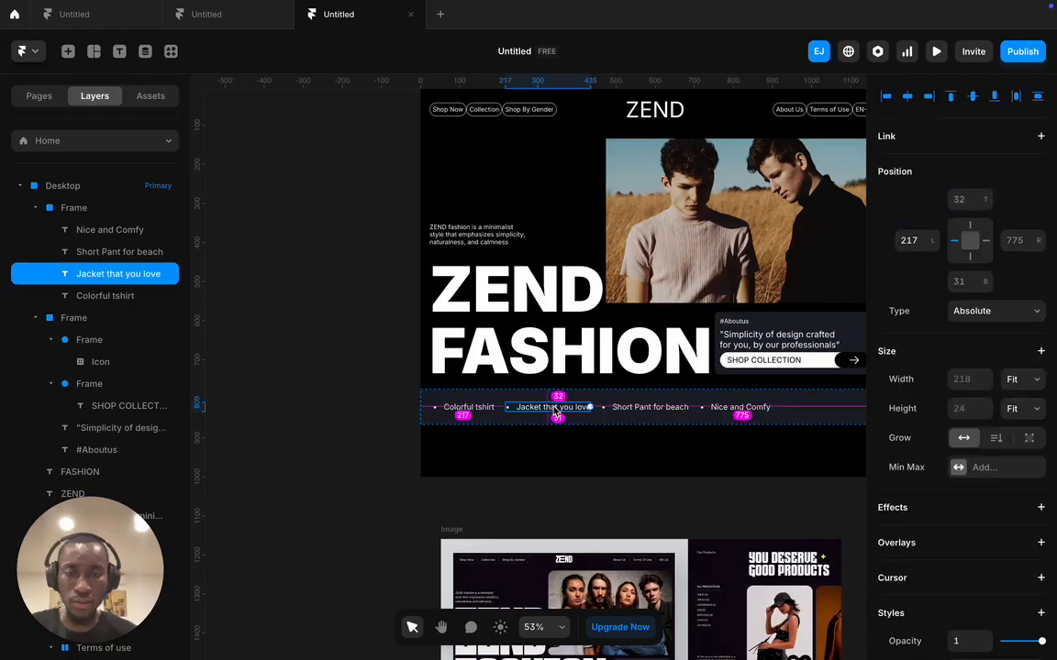
{"action": "left_click_drag", "start_coordinate": [565, 405], "coordinate": [822, 404]}
{"action": "mouse_move", "coordinate": [822, 406]}
{"action": "left_mouse_down"}
{"action": "mouse_move", "coordinate": [667, 412]}
{"action": "mouse_move", "coordinate": [697, 410]}
{"action": "mouse_move", "coordinate": [688, 407]}
{"action": "left_mouse_up"}
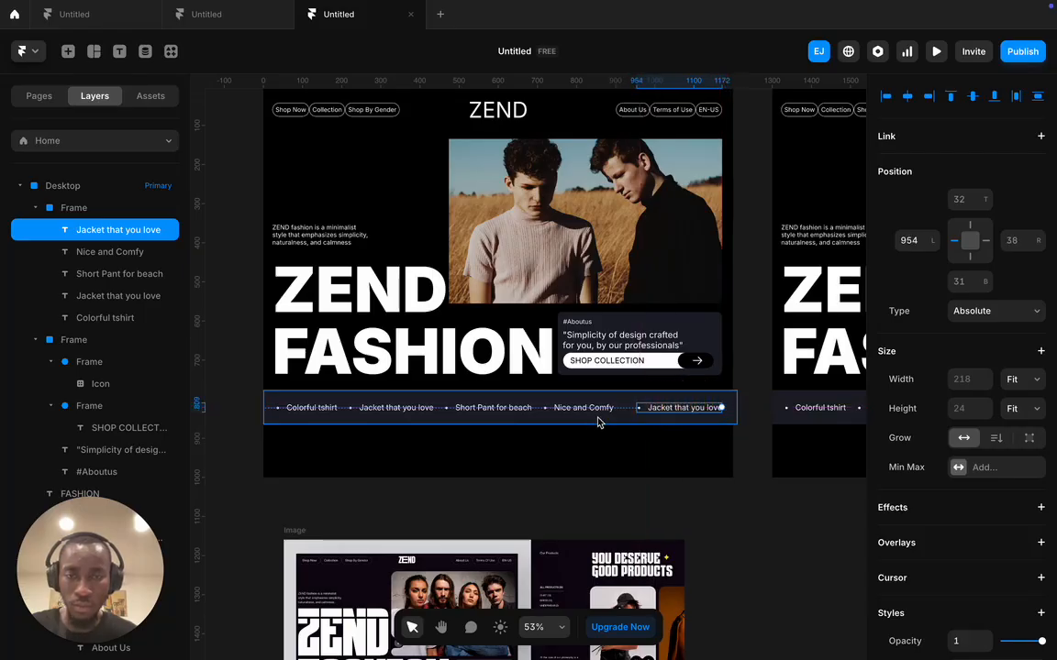
{"action": "left_click", "coordinate": [578, 408], "text": "shift"}
{"action": "left_click", "coordinate": [472, 409], "text": "shift"}
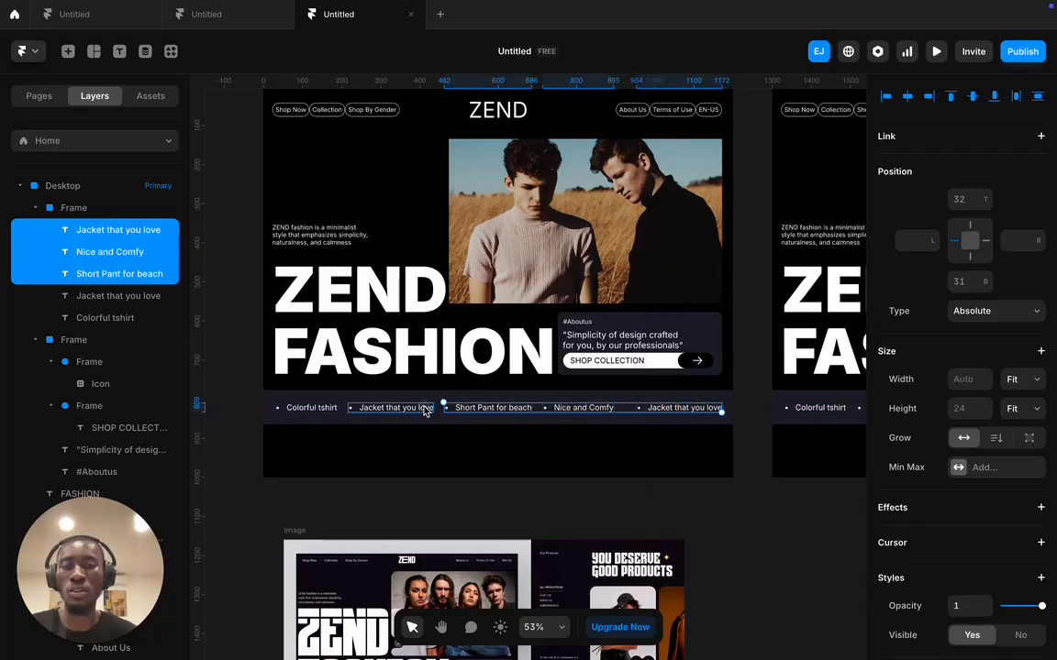
{"action": "left_click", "coordinate": [395, 408], "text": "shift"}
{"action": "left_click", "coordinate": [310, 408], "text": "shift"}
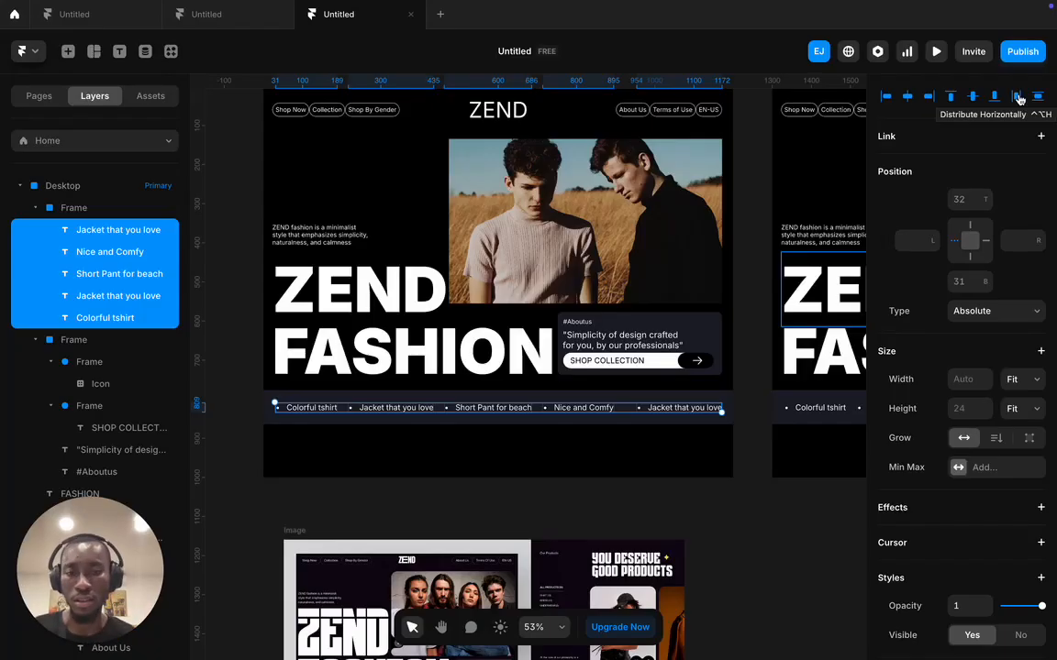
{"action": "left_click", "coordinate": [1018, 99]}
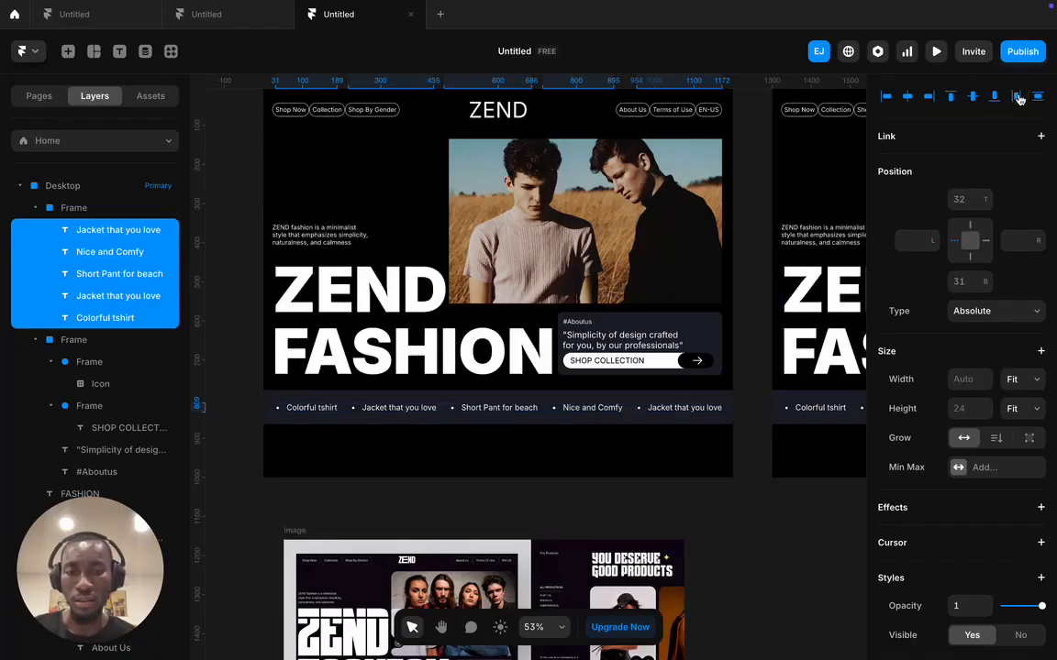
{"action": "left_click", "coordinate": [789, 559]}
{"action": "scroll", "coordinate": [749, 536], "scroll_direction": "down", "scroll_amount": 3}
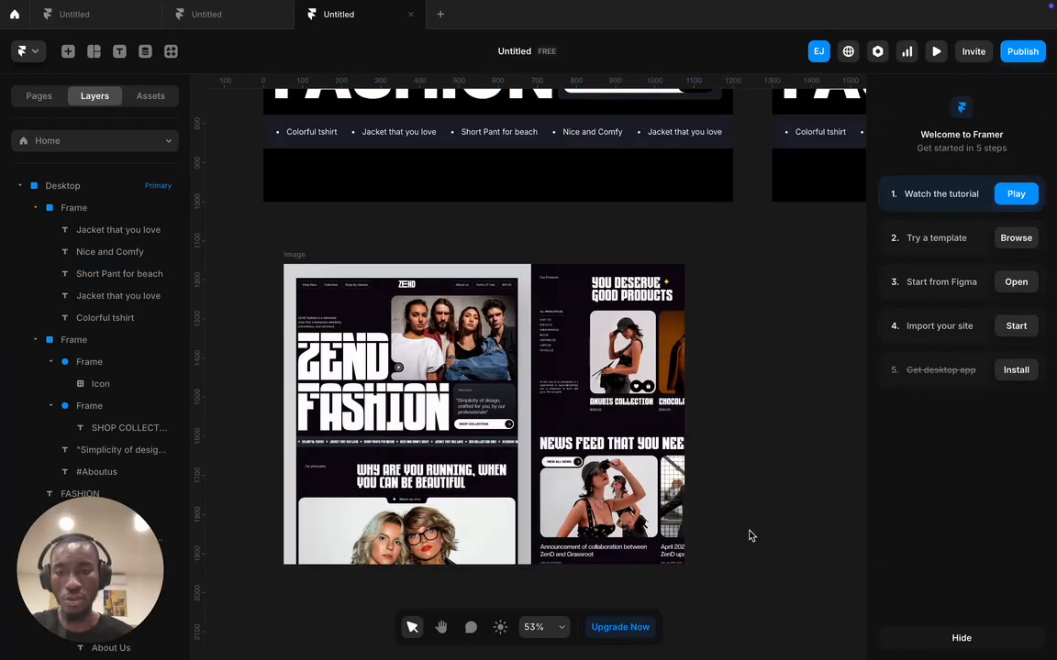
{"action": "scroll", "coordinate": [749, 535], "scroll_direction": "up", "scroll_amount": 3}
{"action": "scroll", "coordinate": [750, 536], "scroll_direction": "down", "scroll_amount": 4}
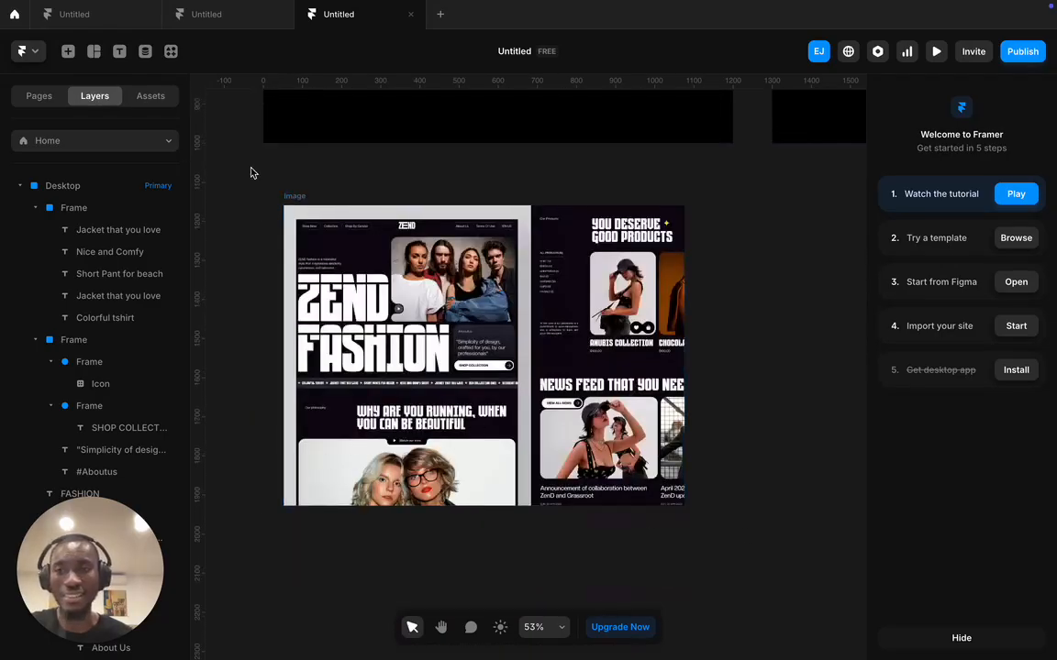
- Draw a wide image frame below the ticker strip inside the Desktop page
{"action": "left_click", "coordinate": [94, 51]}
{"action": "left_click", "coordinate": [130, 186]}
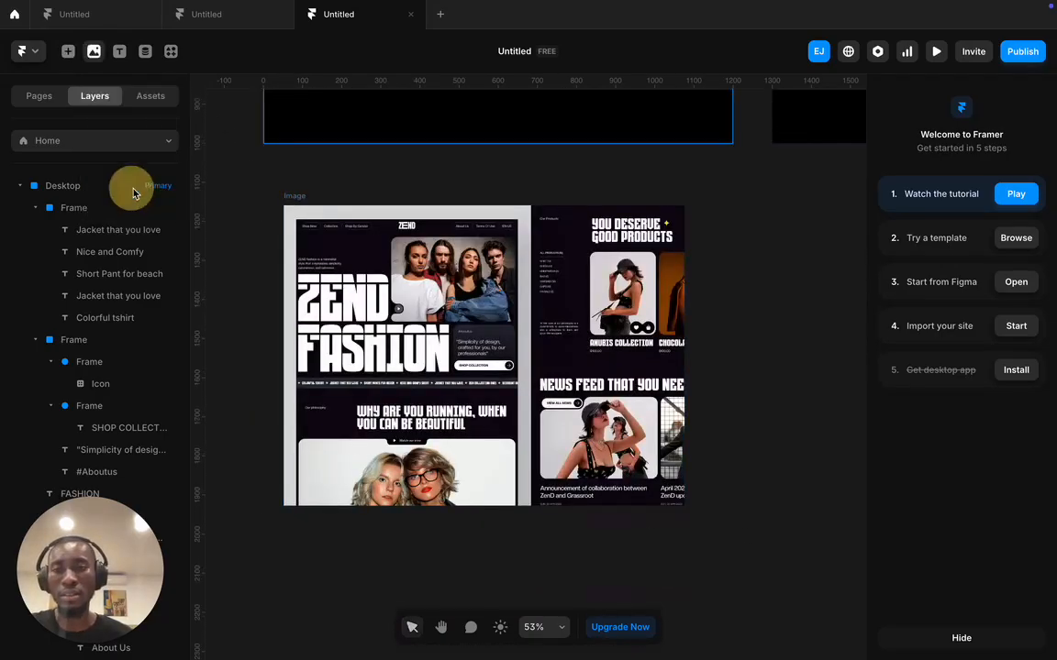
{"action": "scroll", "coordinate": [294, 272], "scroll_direction": "up", "scroll_amount": 3}
{"action": "left_click_drag", "start_coordinate": [278, 299], "coordinate": [721, 402]}
{"action": "left_click_drag", "start_coordinate": [518, 341], "coordinate": [621, 338]}
{"action": "scroll", "coordinate": [947, 557], "scroll_direction": "down", "scroll_amount": 1}
{"action": "scroll", "coordinate": [947, 556], "scroll_direction": "down", "scroll_amount": 4}
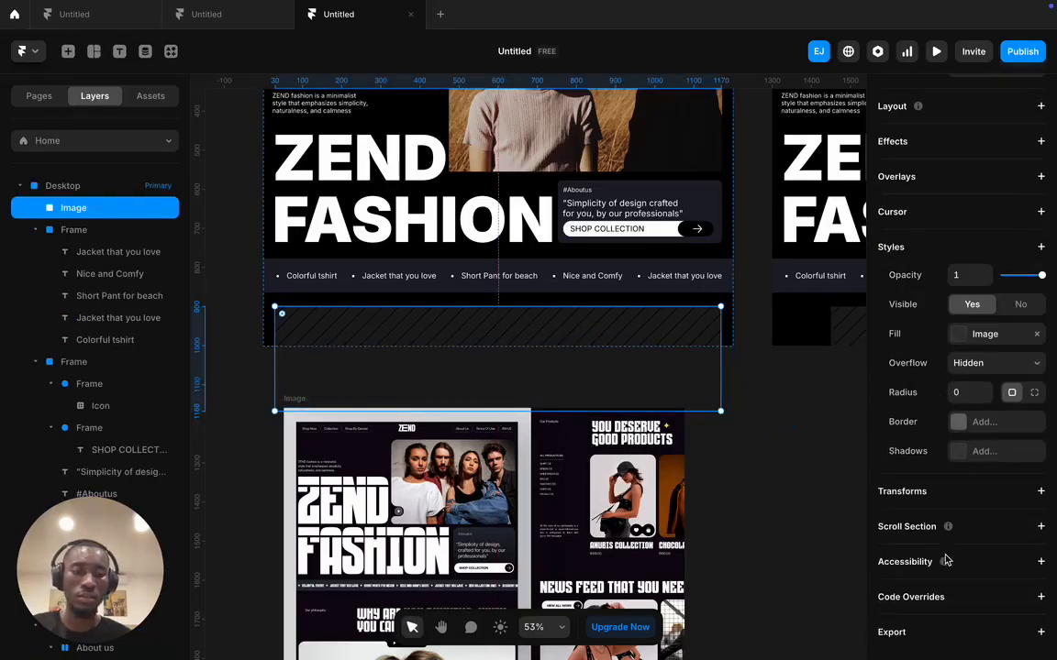
- Fill the image frame with a black-and-white fashion photo from the Unsplash plugin
{"action": "left_click", "coordinate": [964, 339]}
{"action": "left_click", "coordinate": [757, 417]}
{"action": "left_click", "coordinate": [720, 473]}
{"action": "left_click", "coordinate": [807, 627]}
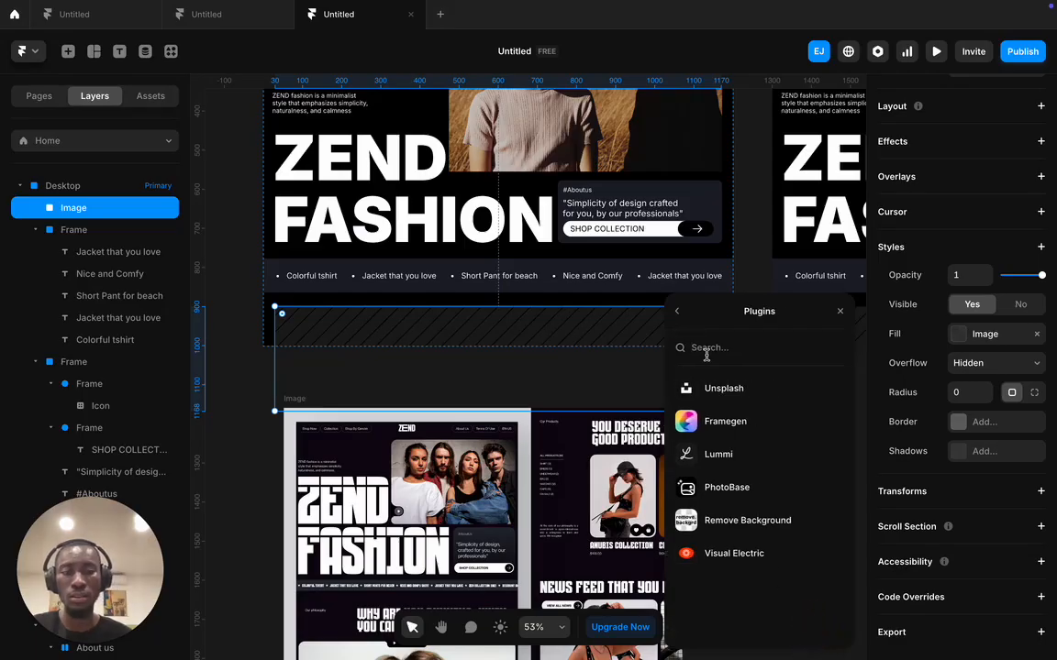
{"action": "left_click", "coordinate": [720, 388]}
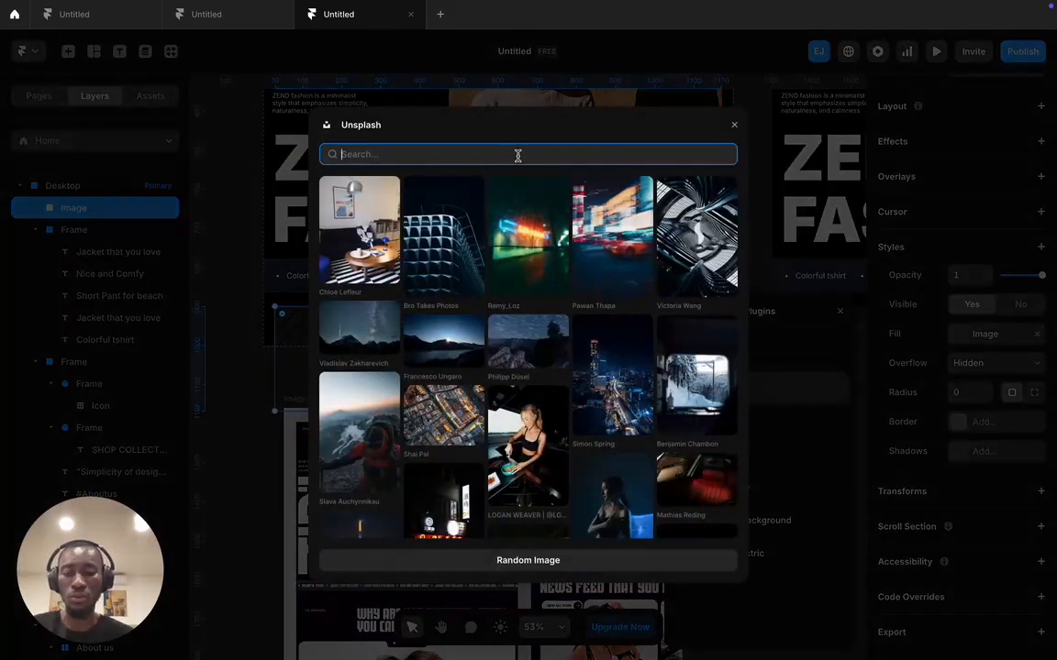
{"action": "type", "text": "fashion"}
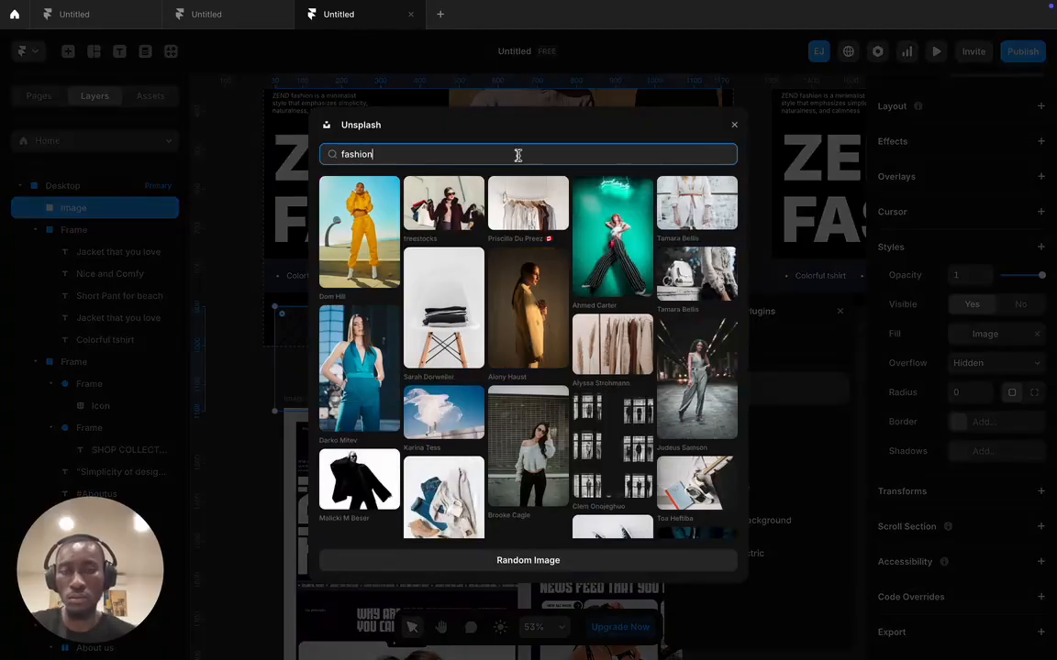
{"action": "scroll", "coordinate": [540, 347], "scroll_direction": "down", "scroll_amount": 3}
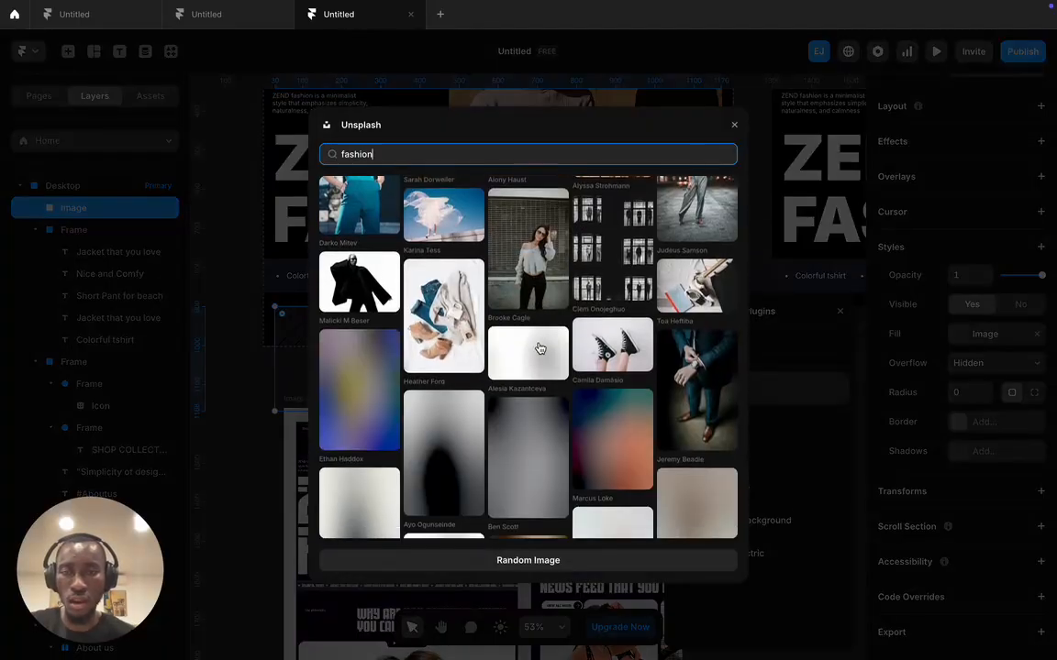
{"action": "left_click", "coordinate": [352, 288]}
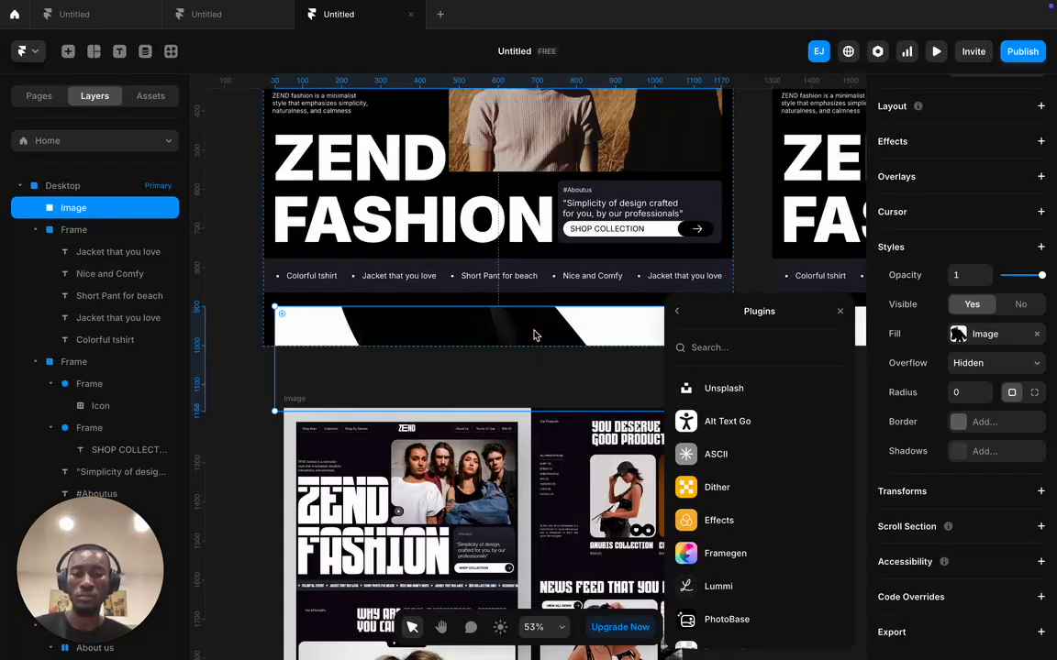
- Replace the fill with a close-up portrait photo and make the image section taller
{"action": "left_click", "coordinate": [726, 389]}
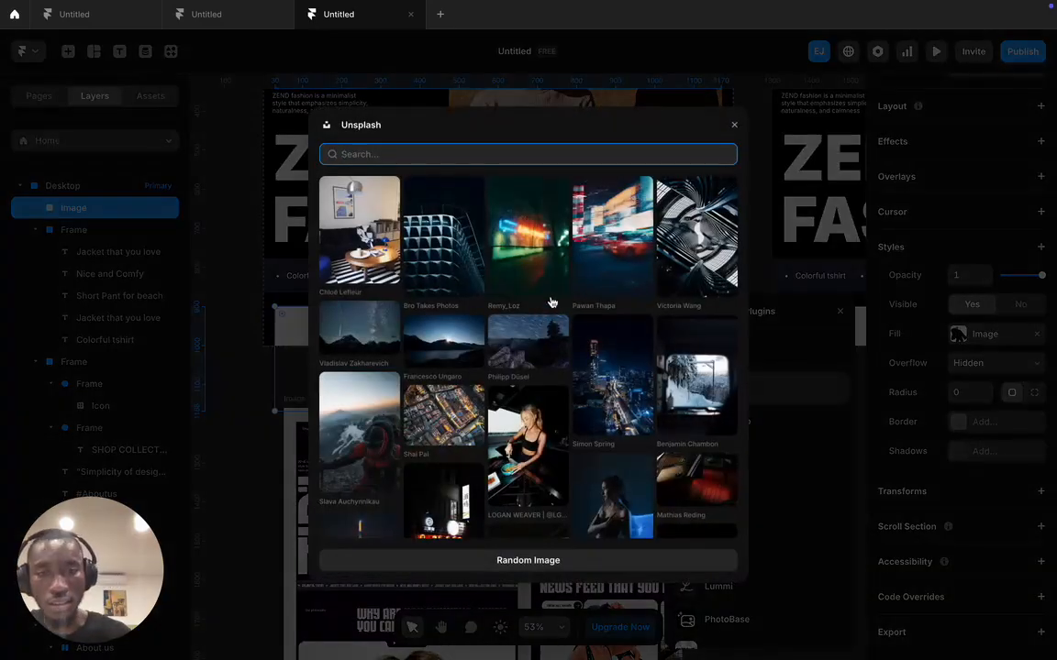
{"action": "scroll", "coordinate": [542, 313], "scroll_direction": "down", "scroll_amount": 2}
{"action": "scroll", "coordinate": [532, 349], "scroll_direction": "down", "scroll_amount": 5}
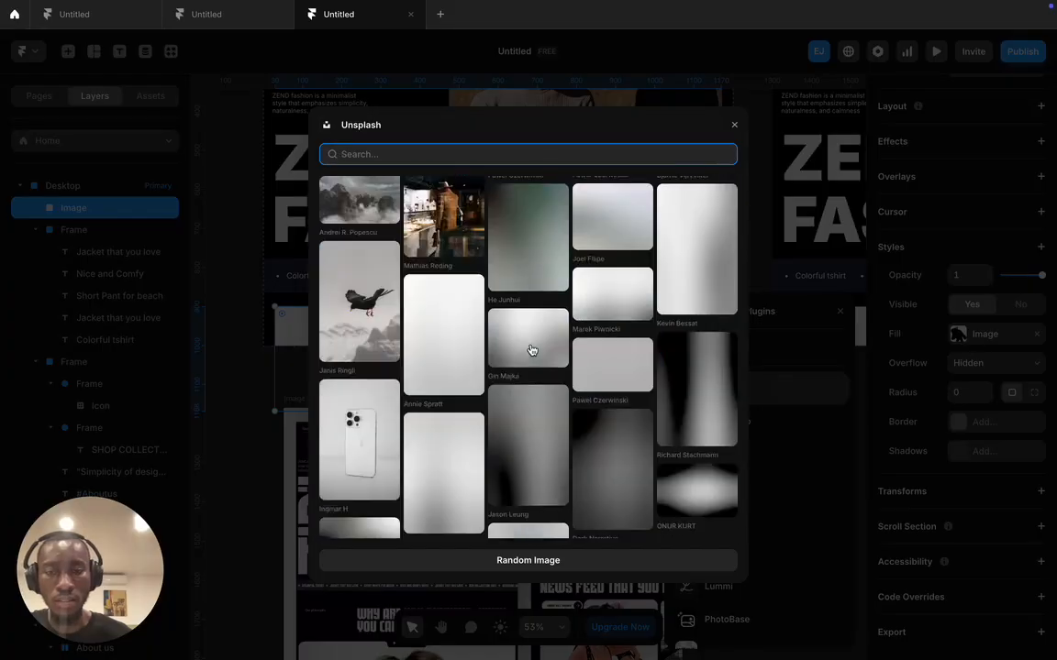
{"action": "scroll", "coordinate": [531, 350], "scroll_direction": "down", "scroll_amount": 8}
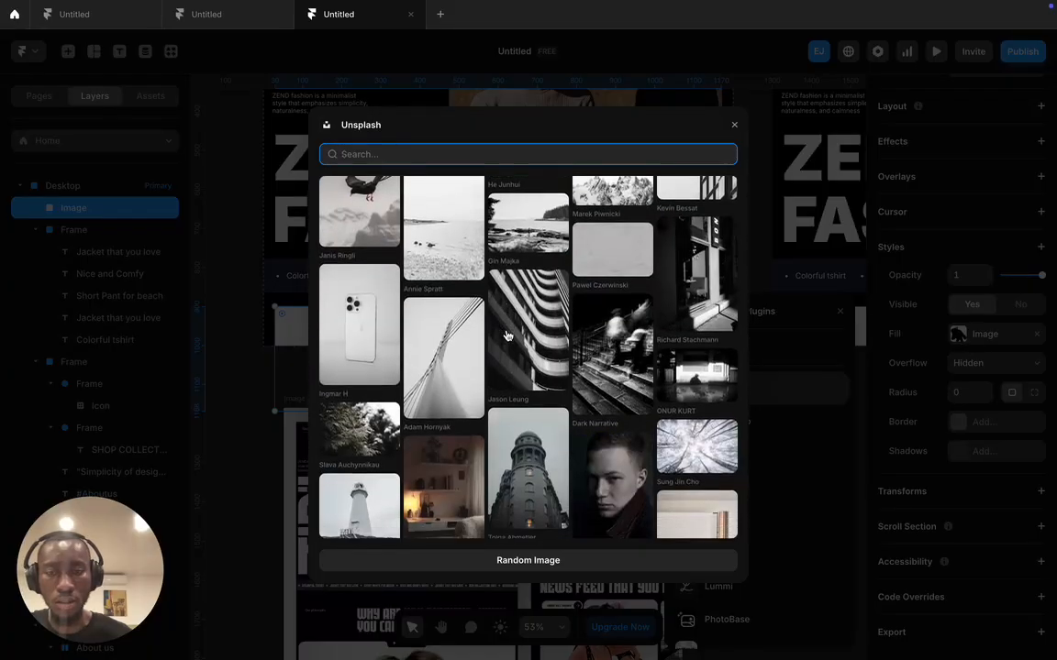
{"action": "left_click", "coordinate": [557, 286]}
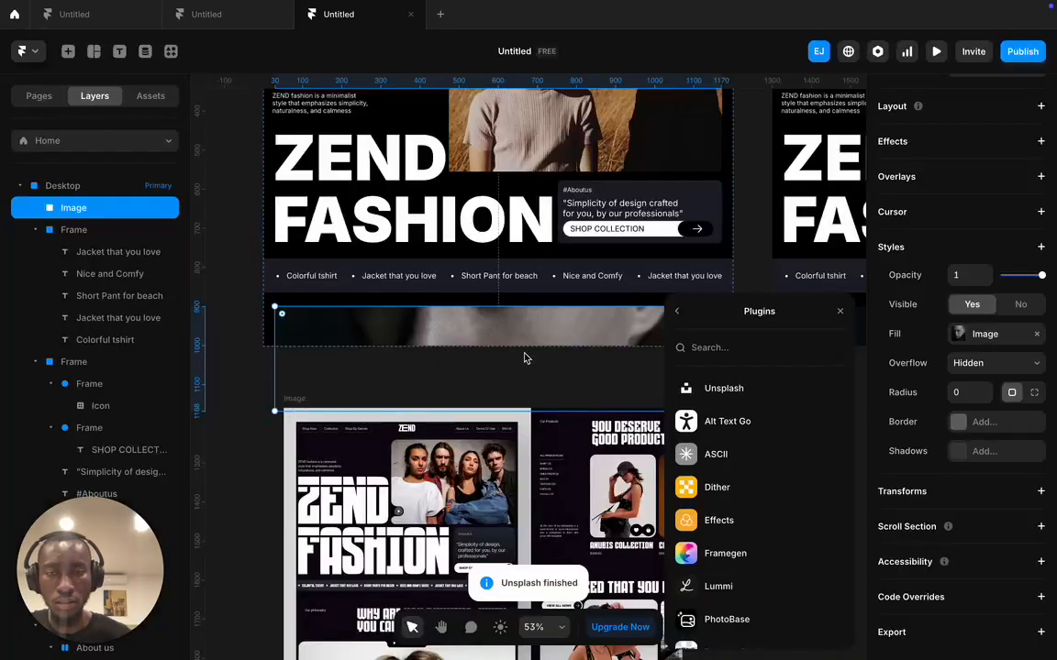
{"action": "left_click_drag", "start_coordinate": [555, 410], "coordinate": [555, 495]}
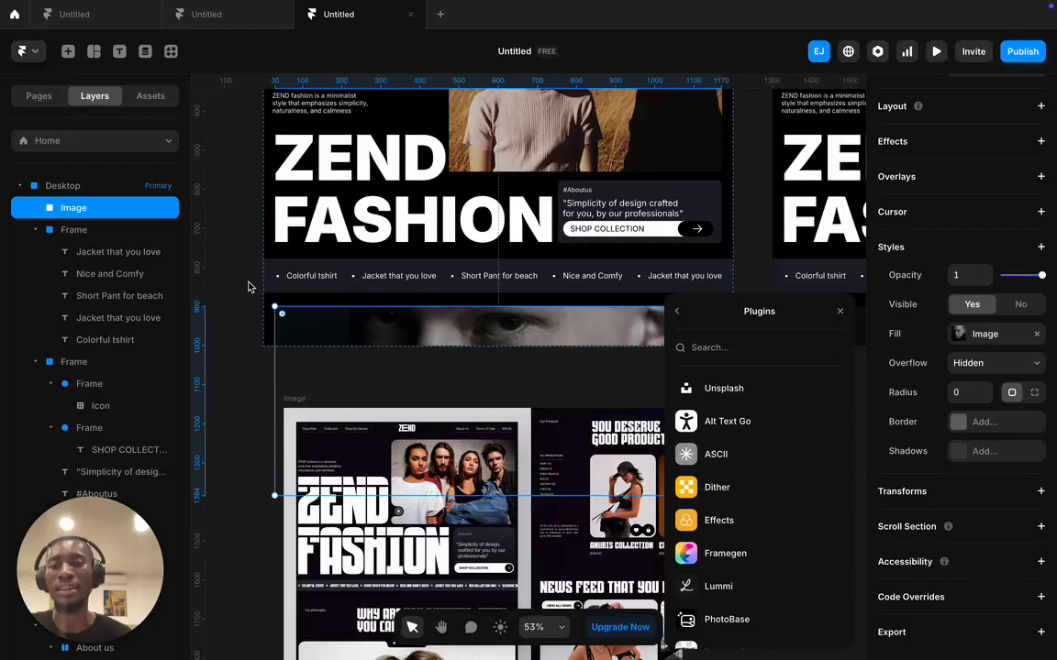
{"action": "left_click", "coordinate": [219, 288]}
{"action": "scroll", "coordinate": [455, 347], "scroll_direction": "down", "scroll_amount": 5}
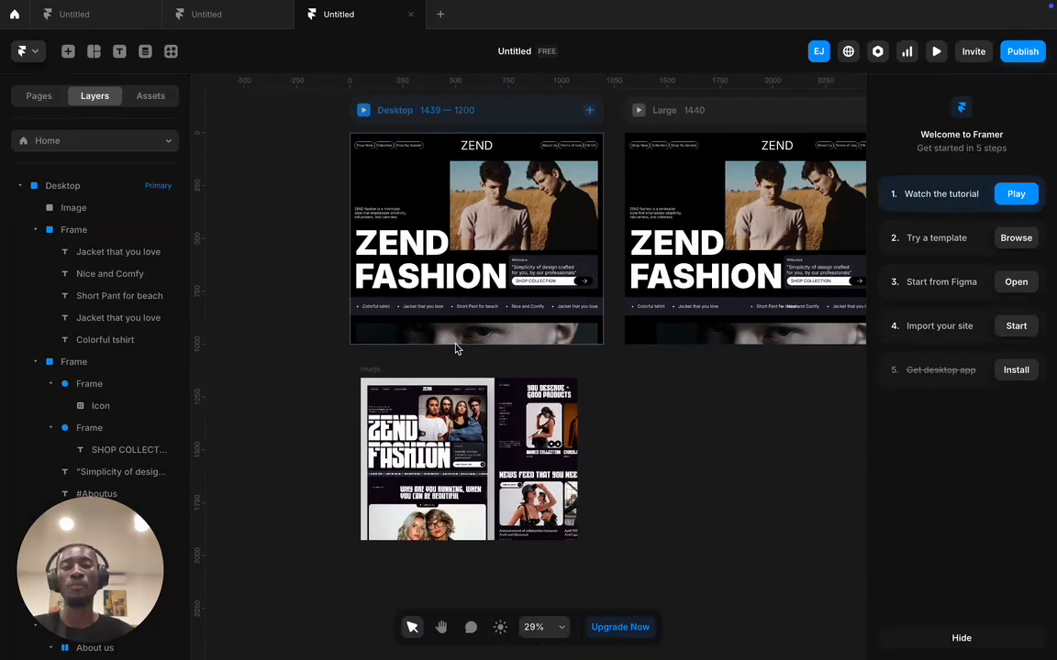
- Drag the reference mockup image right to sit below the Large breakpoint, then deselect it
{"action": "scroll", "coordinate": [456, 349], "scroll_direction": "down", "scroll_amount": 1}
{"action": "left_click_drag", "start_coordinate": [494, 438], "coordinate": [697, 427]}
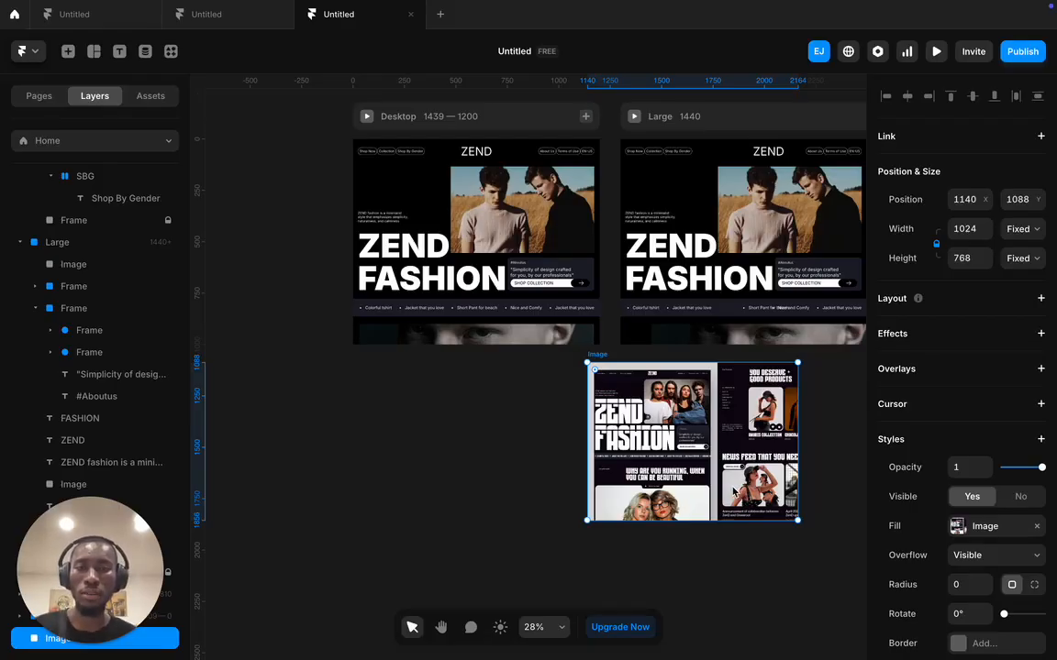
{"action": "scroll", "coordinate": [734, 492], "scroll_direction": "right", "scroll_amount": 5}
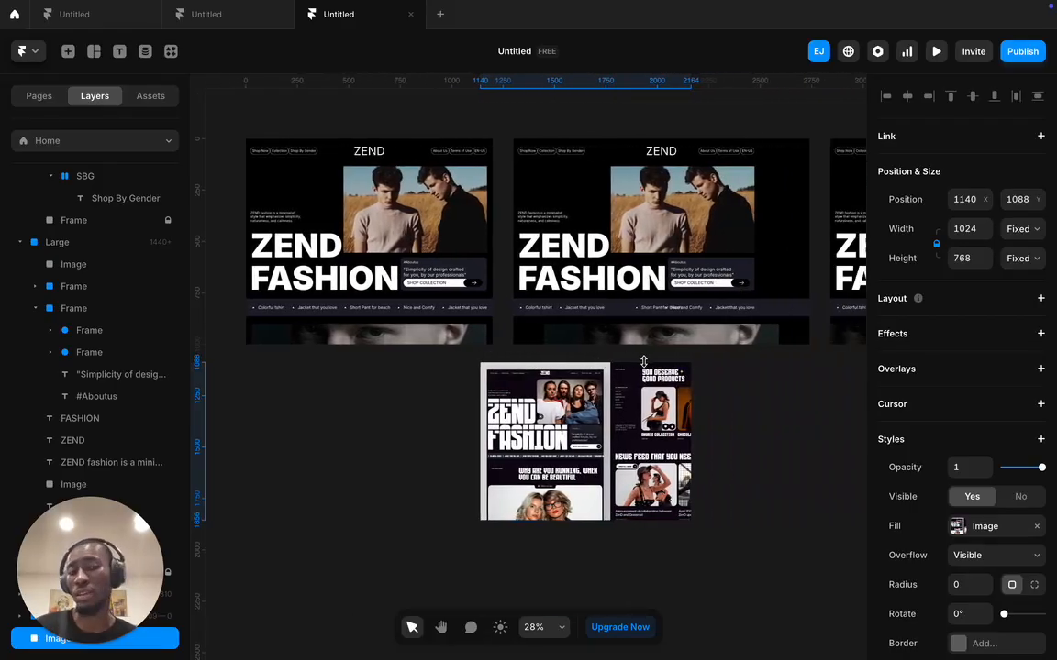
{"action": "scroll", "coordinate": [631, 364], "scroll_direction": "right", "scroll_amount": 5}
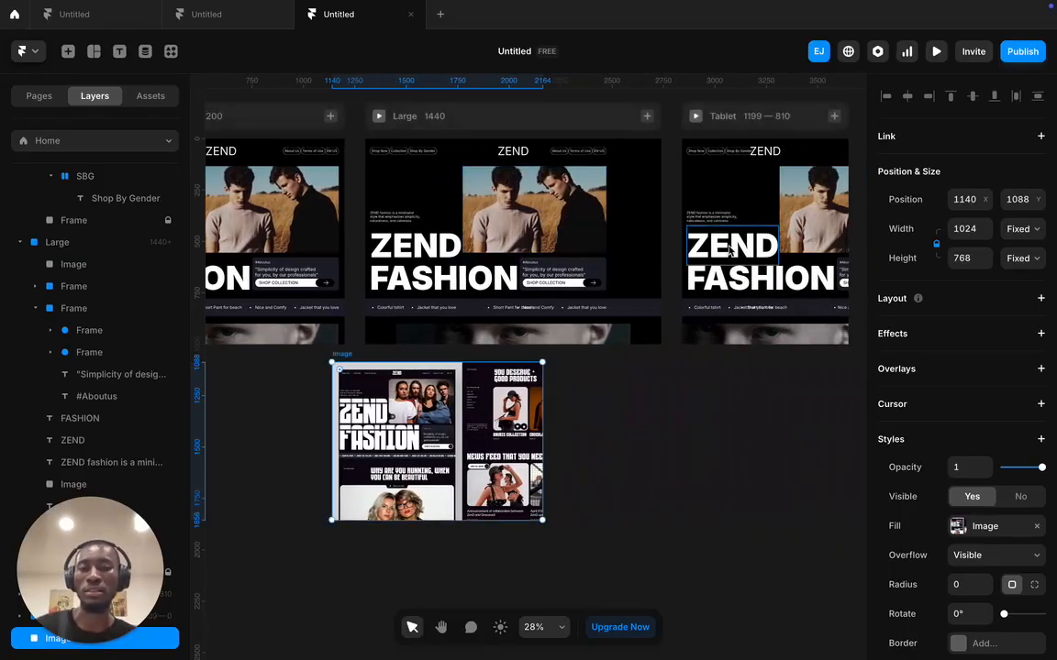
{"action": "scroll", "coordinate": [551, 276], "scroll_direction": "right", "scroll_amount": 10}
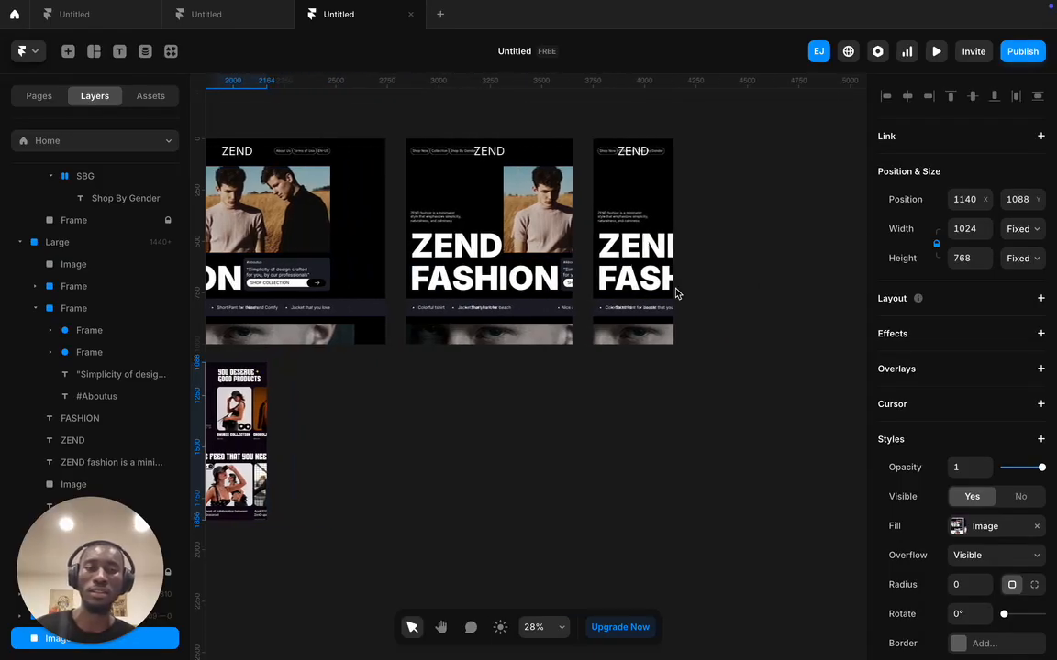
{"action": "scroll", "coordinate": [592, 301], "scroll_direction": "left", "scroll_amount": 15}
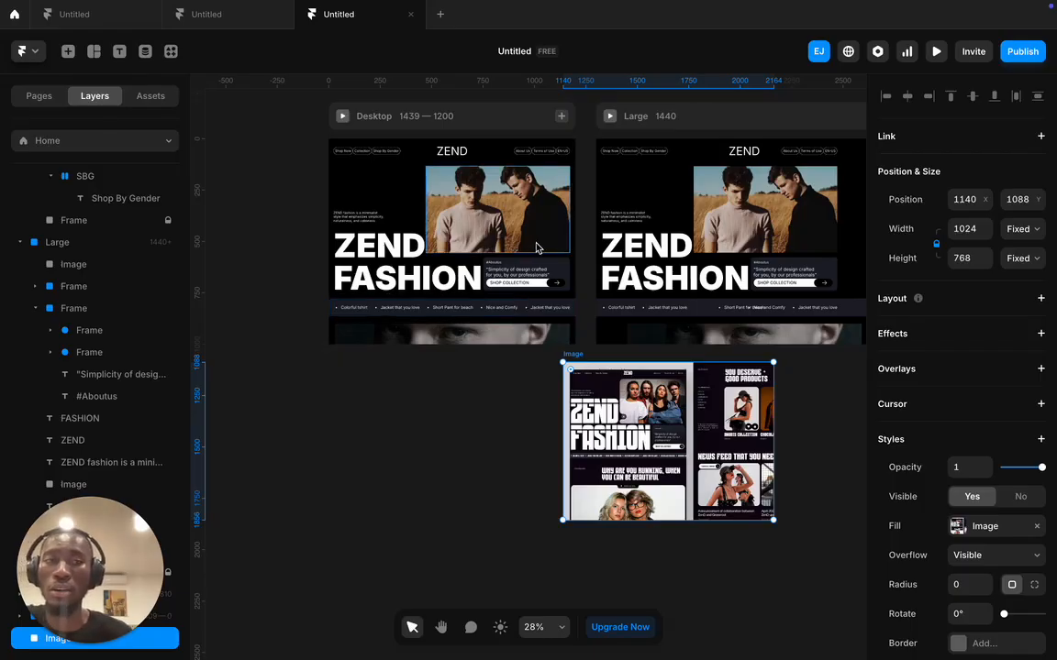
{"action": "left_click", "coordinate": [584, 211]}
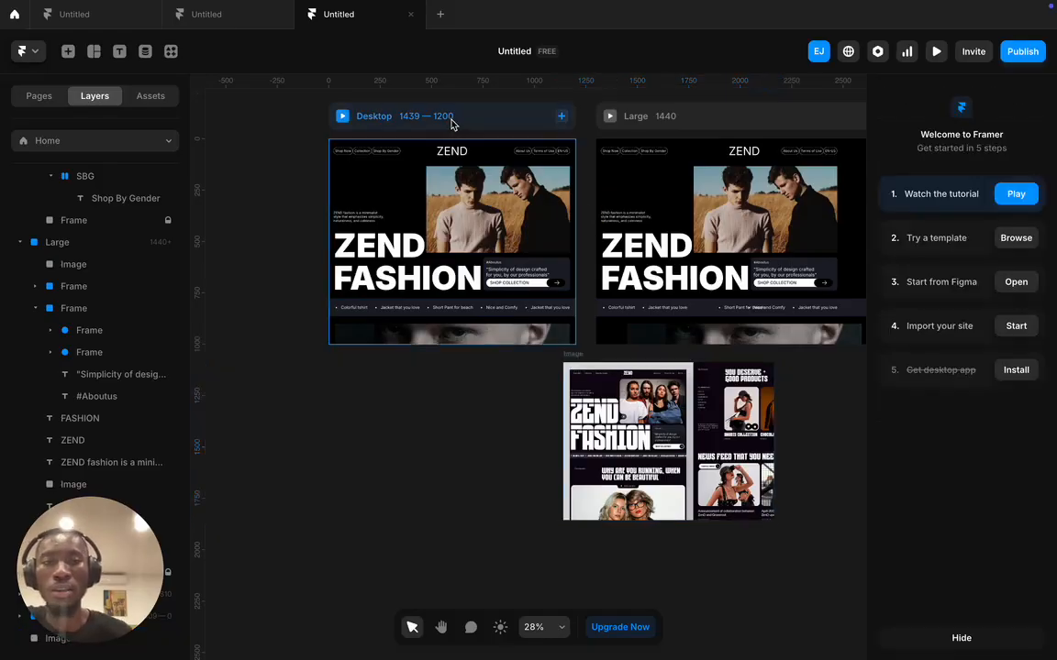
- Publish the site and open original-behavior-209571.framer.app in the browser
{"action": "left_click", "coordinate": [1025, 53]}
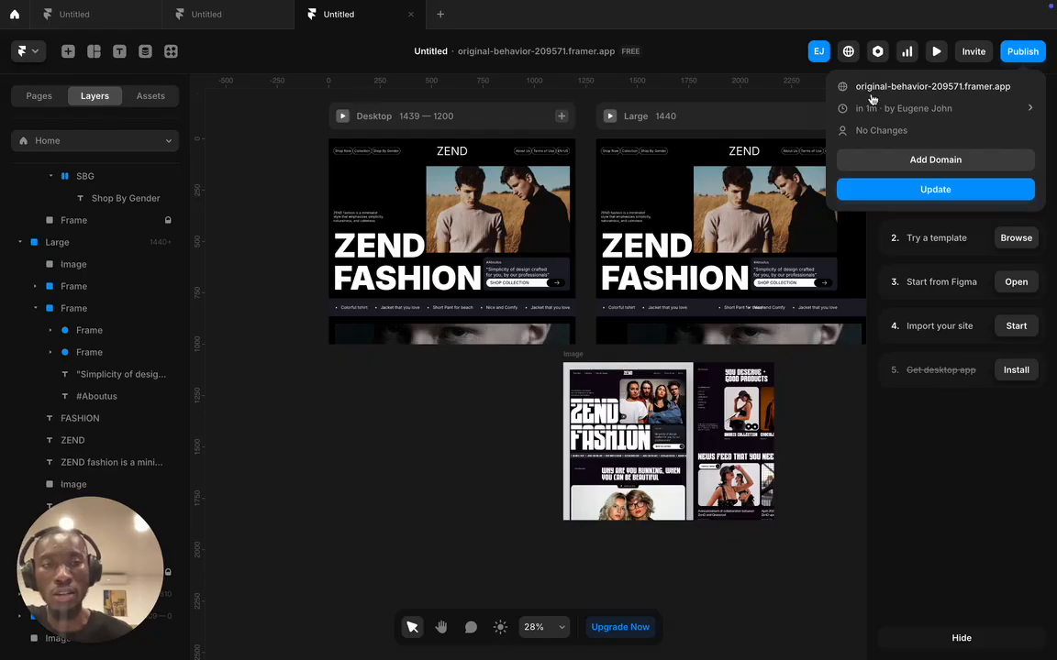
{"action": "left_click", "coordinate": [896, 86]}
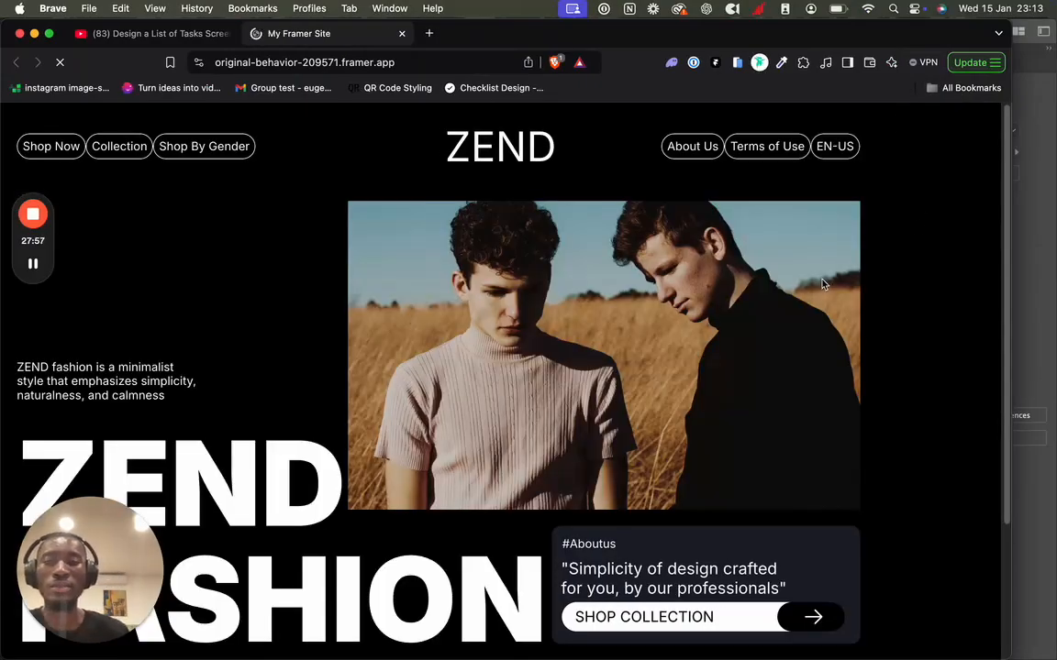
{"action": "scroll", "coordinate": [825, 282], "scroll_direction": "down", "scroll_amount": 5}
{"action": "scroll", "coordinate": [816, 287], "scroll_direction": "up", "scroll_amount": 5}
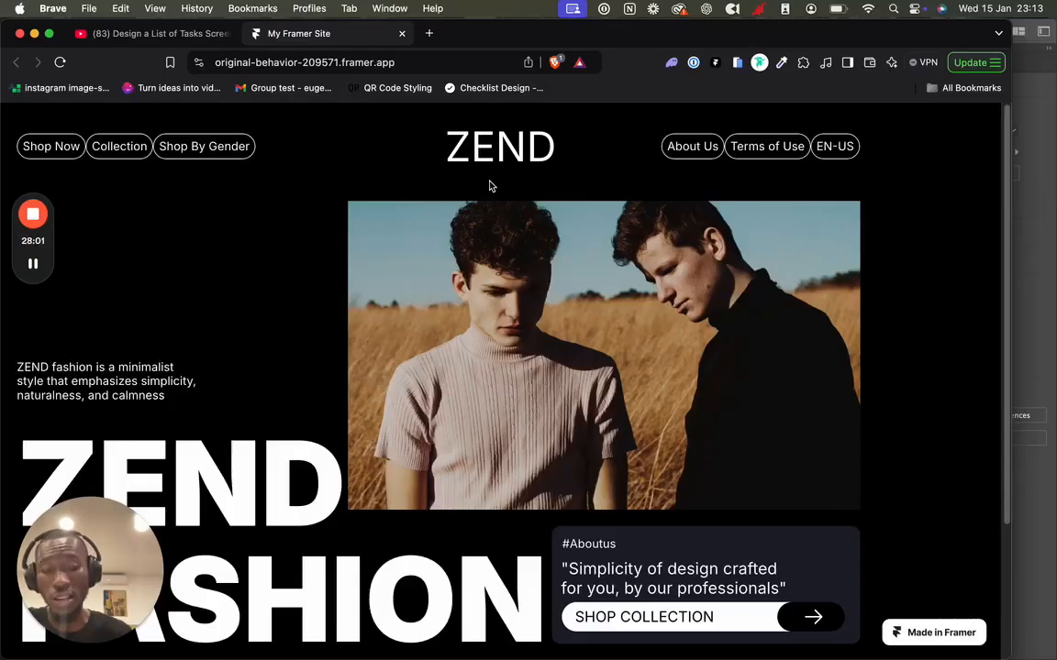
{"action": "scroll", "coordinate": [549, 217], "scroll_direction": "down", "scroll_amount": 5}
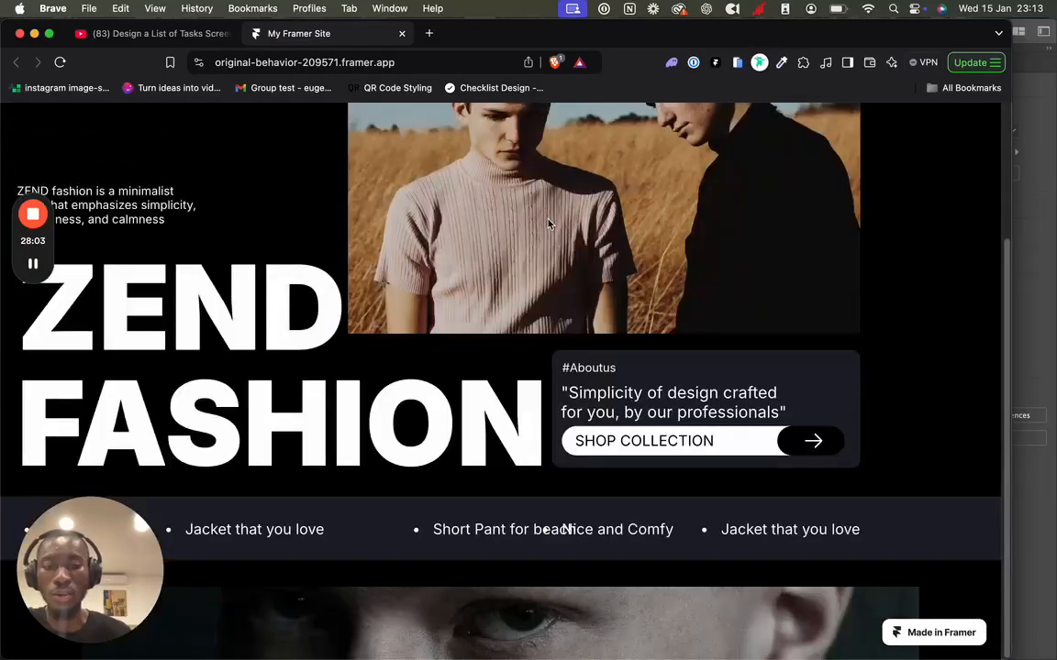
{"action": "scroll", "coordinate": [519, 230], "scroll_direction": "up", "scroll_amount": 5}
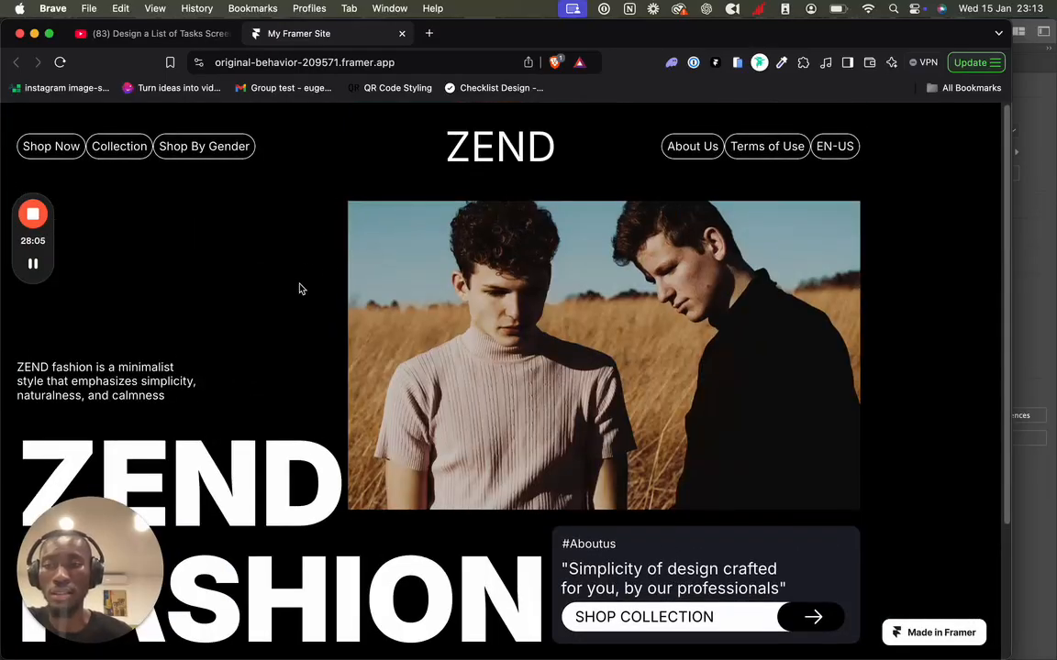